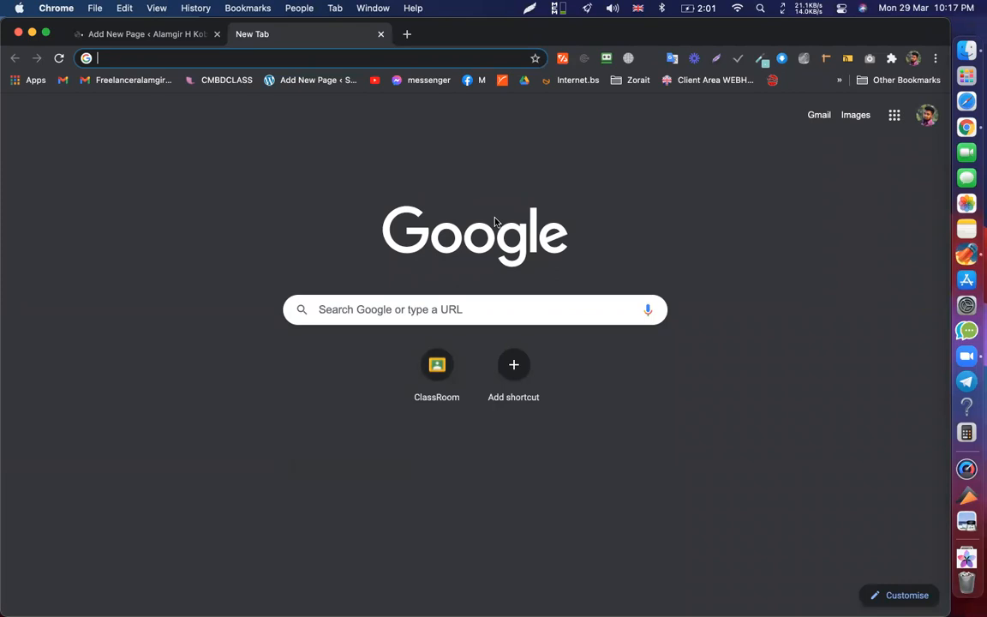
# - Search Google for 'happy addons' in the new tab to reach happyaddons.com
pyautogui.click(280, 56)
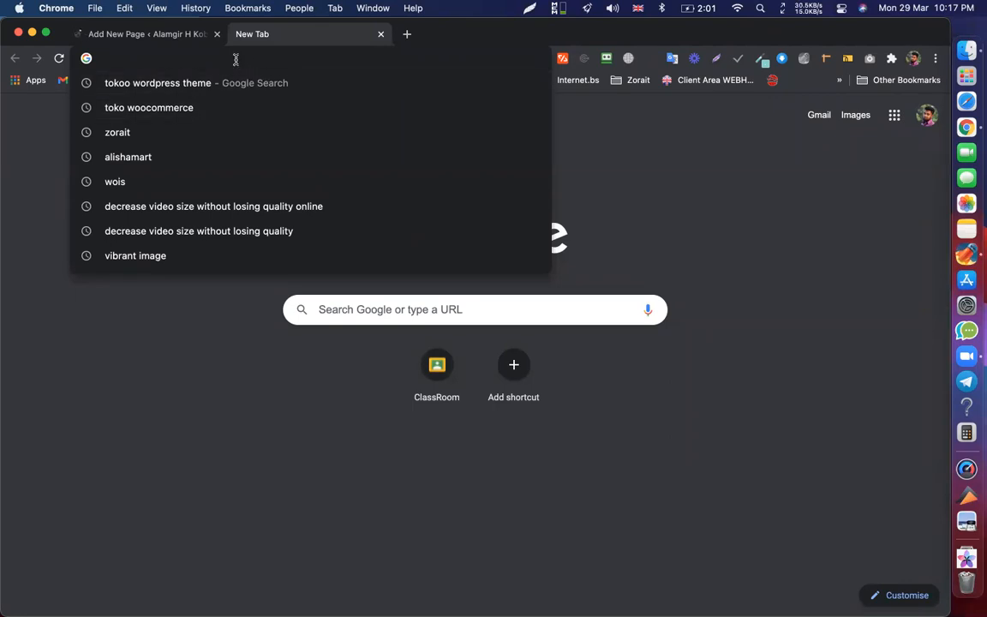
pyautogui.write('happy a')
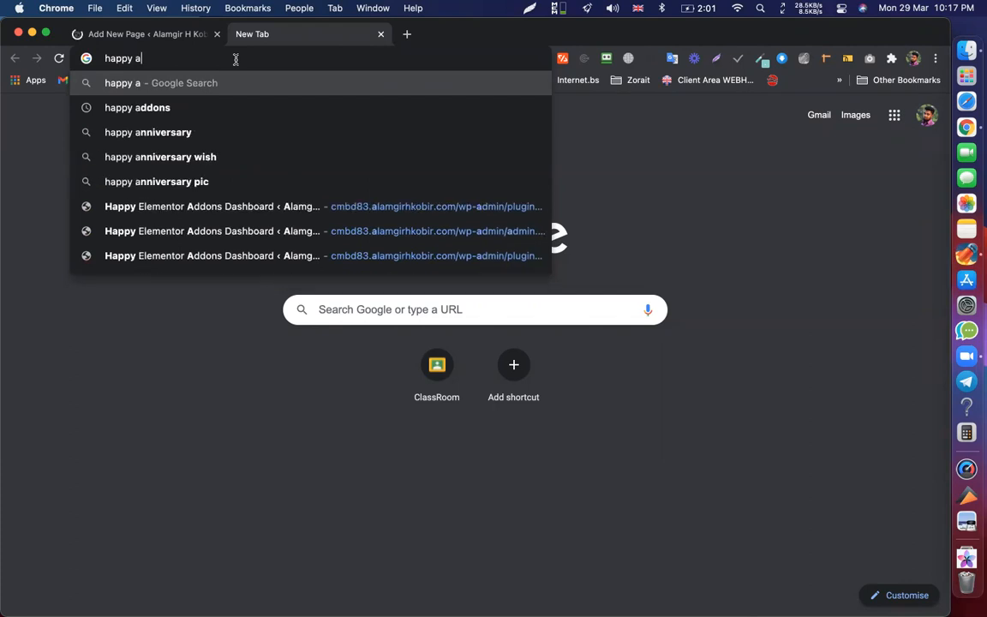
pyautogui.write('ddons')
pyautogui.press('Return')
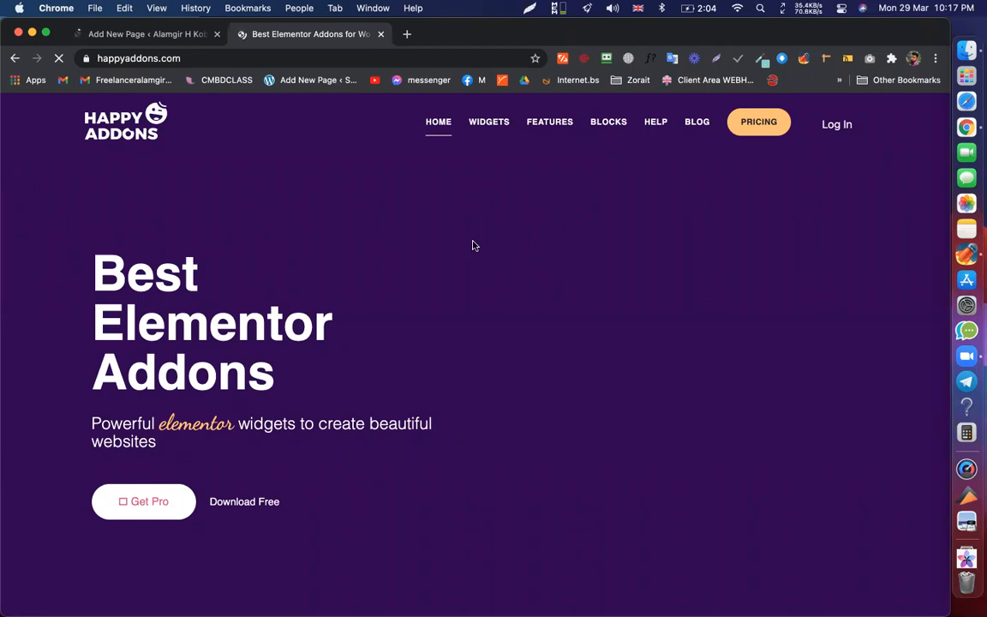
# - Go back to the HappyAddons homepage and scroll down to the Presets feature
pyautogui.click(170, 36)
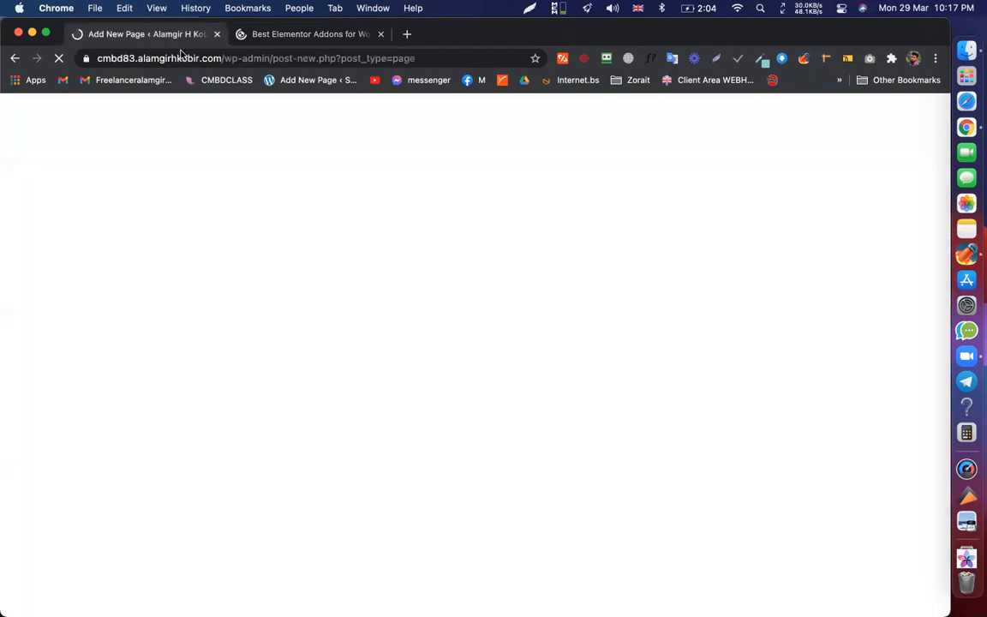
pyautogui.click(289, 38)
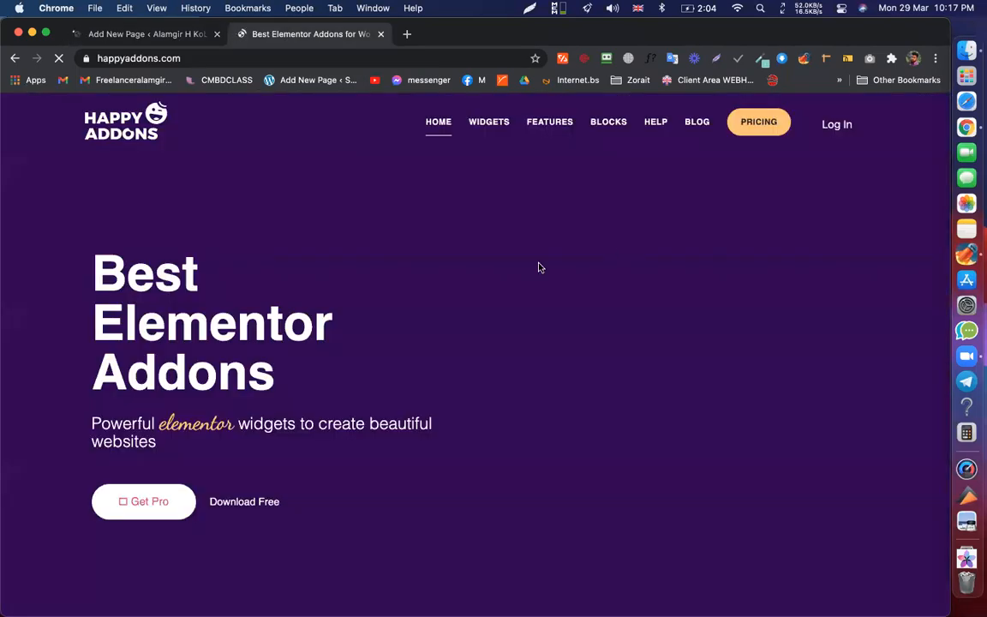
pyautogui.scroll(-15, 538, 267)
pyautogui.scroll(15, 443, 252)
pyautogui.scroll(-12, 443, 252)
pyautogui.scroll(2, 443, 246)
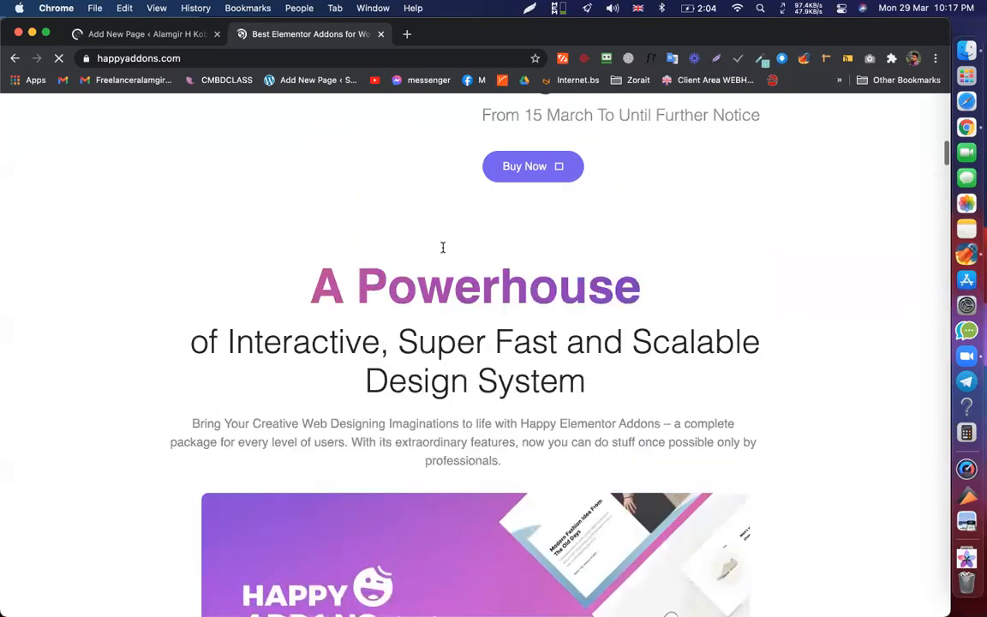
pyautogui.scroll(6, 443, 247)
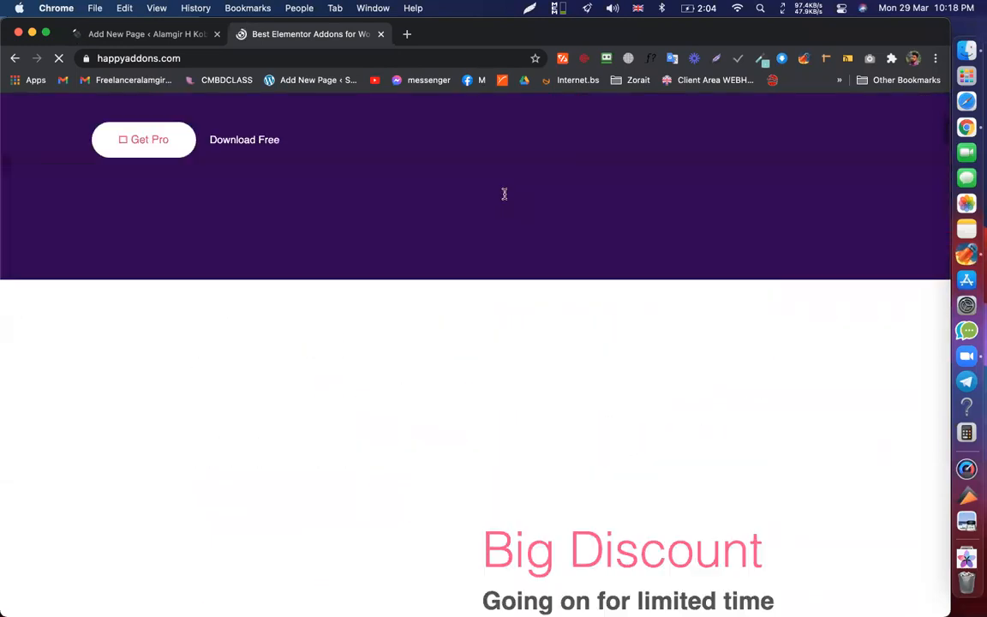
pyautogui.scroll(-10, 273, 225)
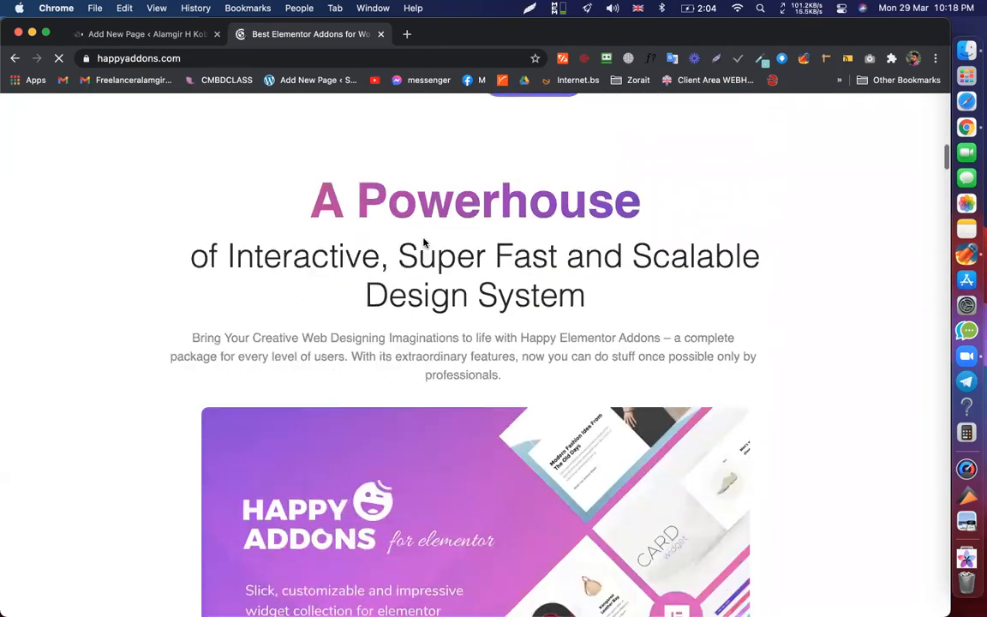
pyautogui.scroll(-5, 424, 242)
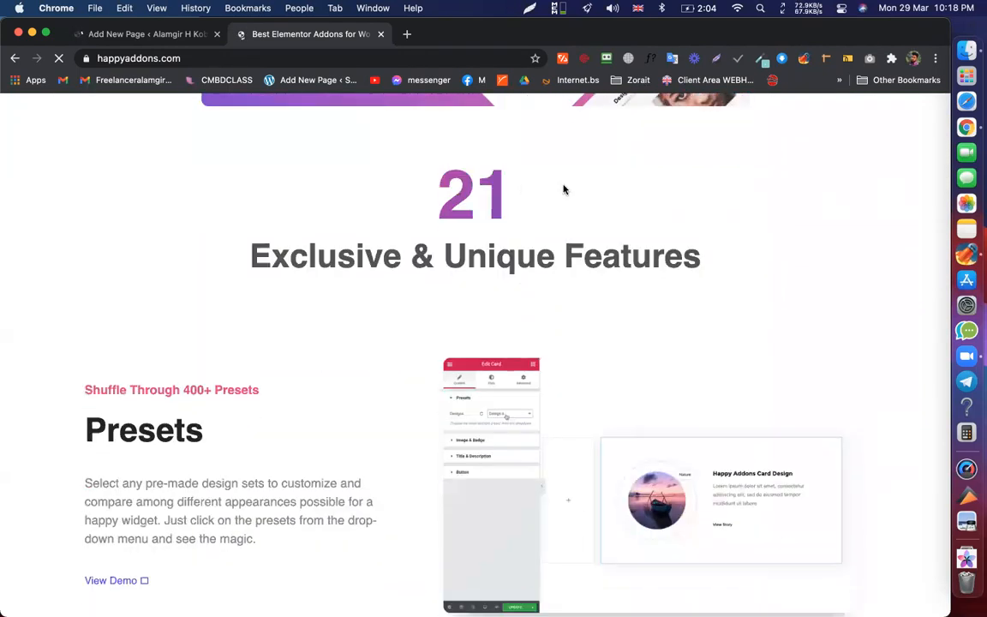
pyautogui.scroll(-2, 636, 262)
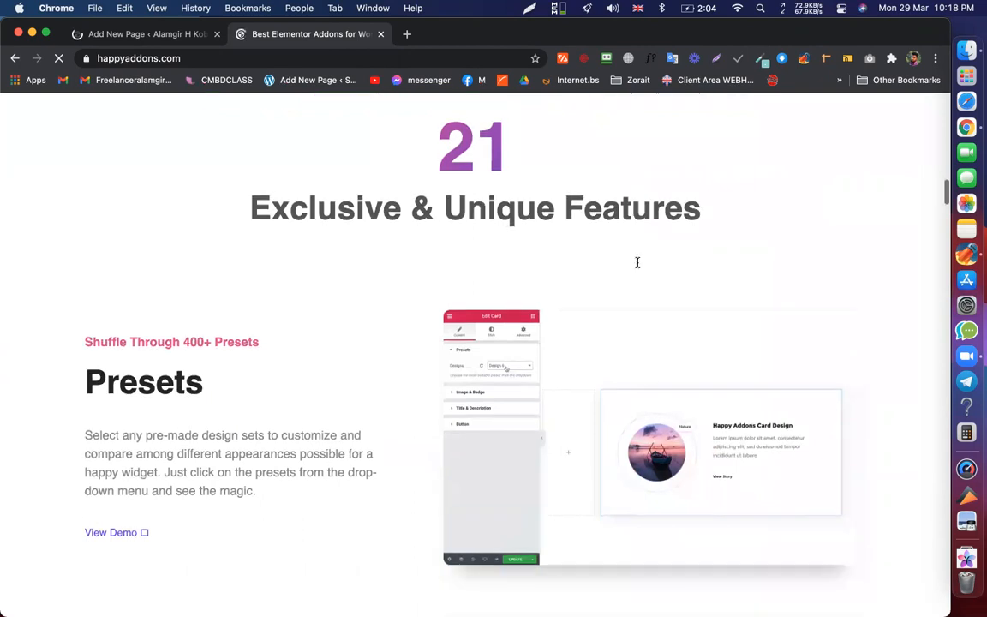
pyautogui.doubleClick(165, 333)
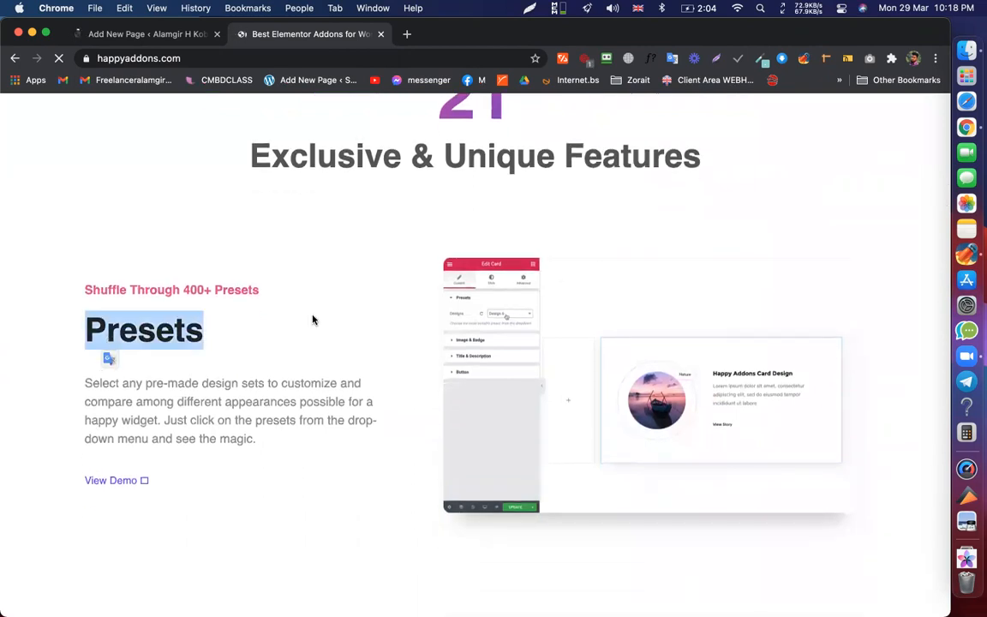
pyautogui.scroll(-6, 313, 319)
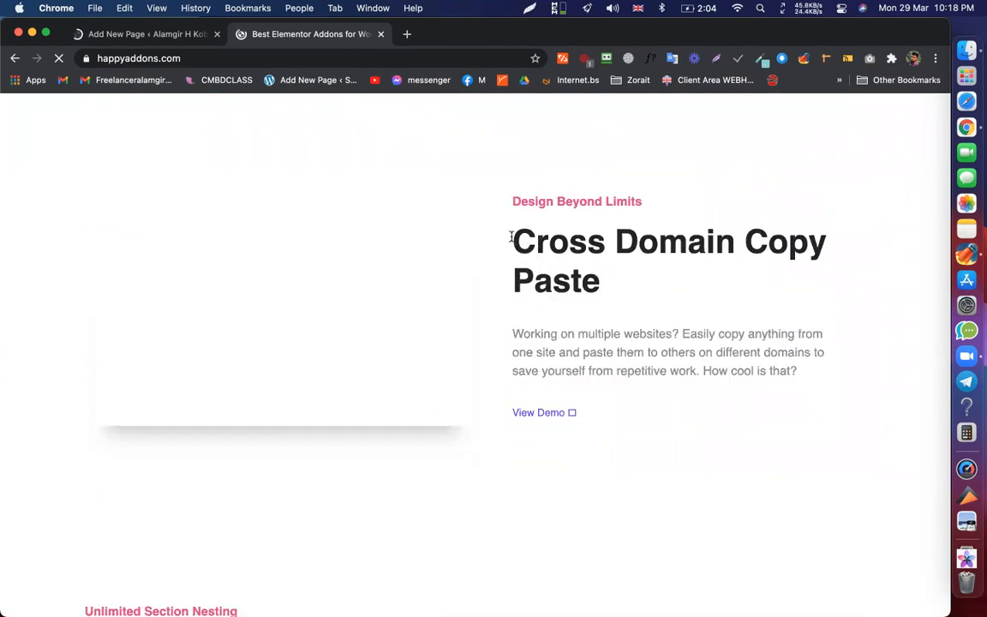
# - Read the Cross Domain Copy Paste, section nesting, Live Copy, Animation and Template Import headings
pyautogui.tripleClick(595, 277)
pyautogui.scroll(-10, 593, 275)
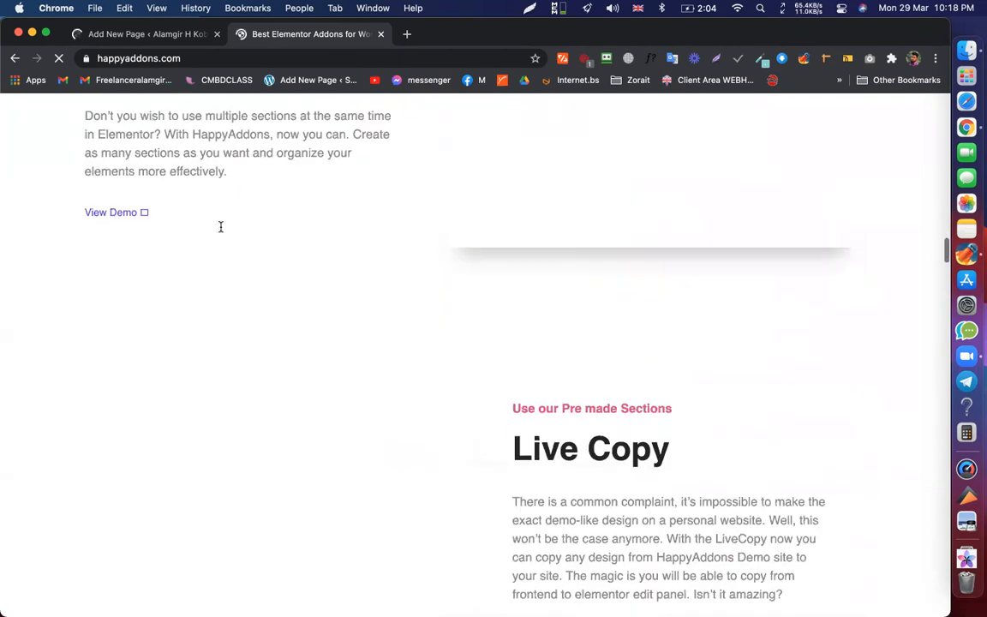
pyautogui.scroll(4, 221, 227)
pyautogui.tripleClick(363, 240)
pyautogui.scroll(-5, 363, 240)
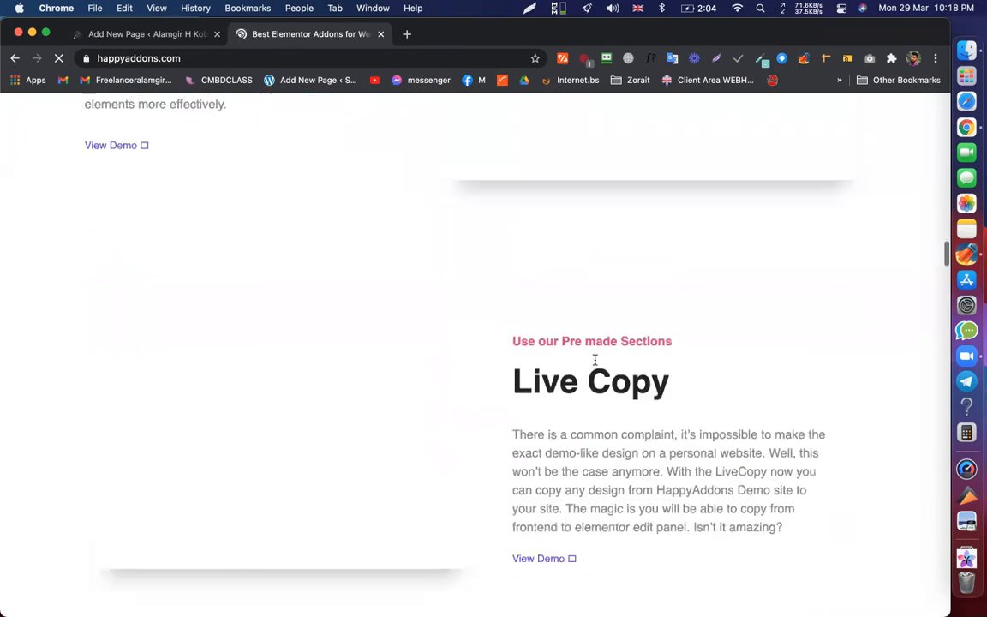
pyautogui.tripleClick(637, 350)
pyautogui.scroll(-5, 685, 309)
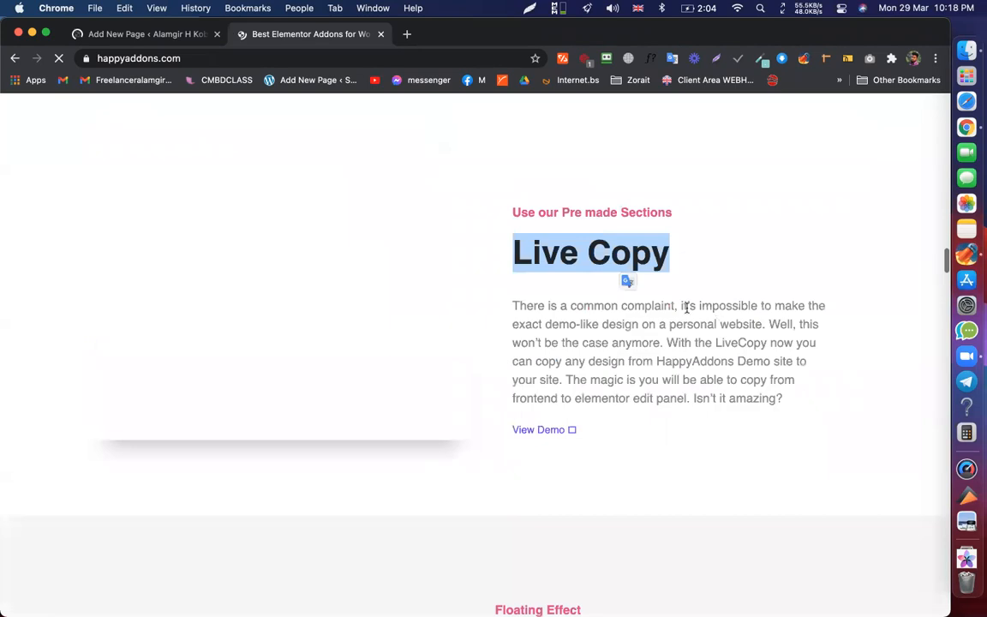
pyautogui.tripleClick(685, 268)
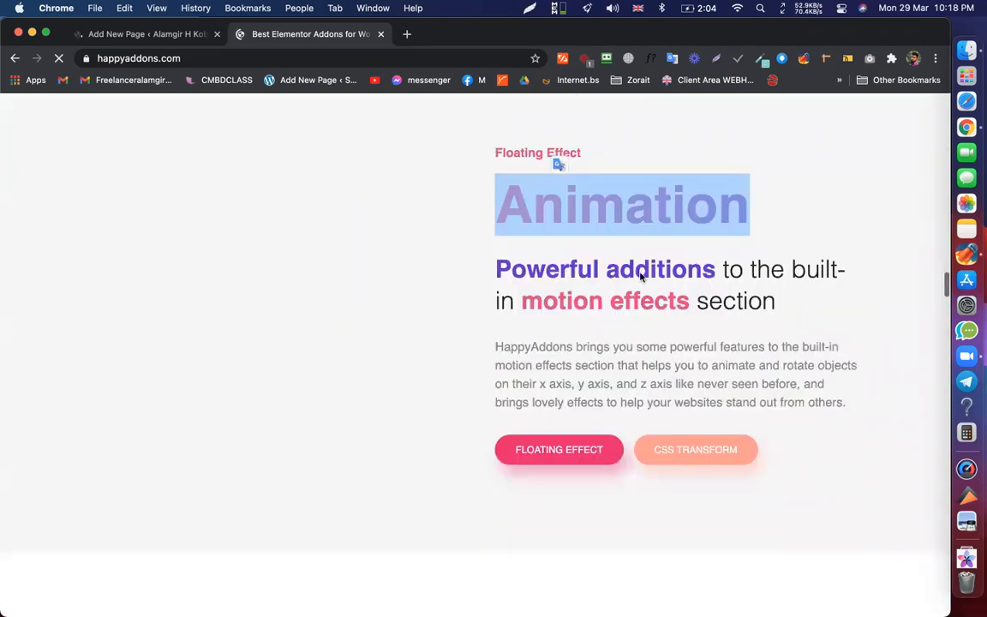
pyautogui.scroll(-5, 205, 309)
pyautogui.tripleClick(272, 325)
pyautogui.click(316, 347)
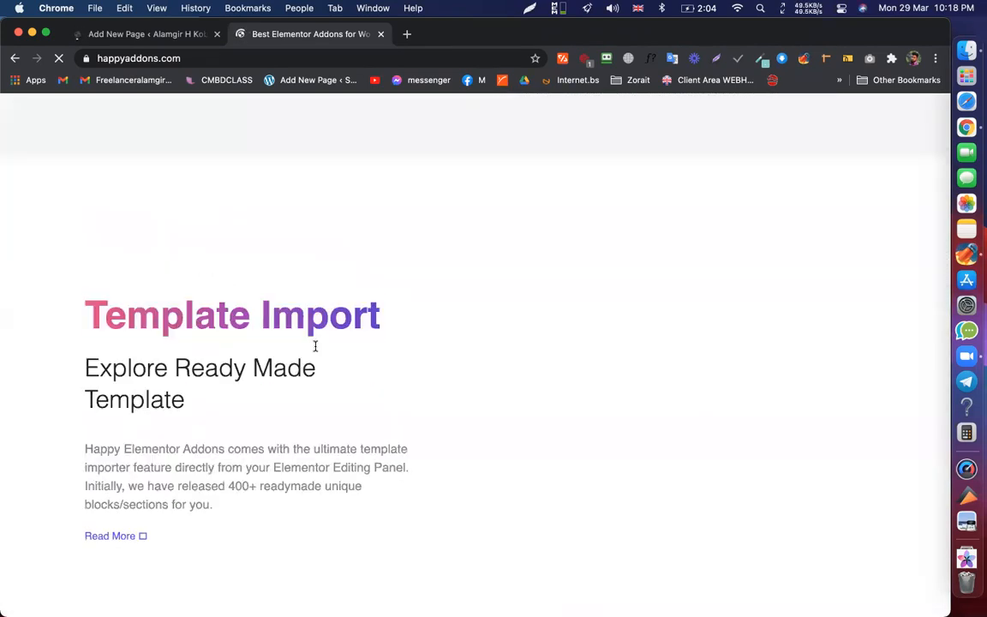
# - Continue past Template Import and 500+ Line Icon down to On Demand Asset Loading
pyautogui.scroll(5, 634, 203)
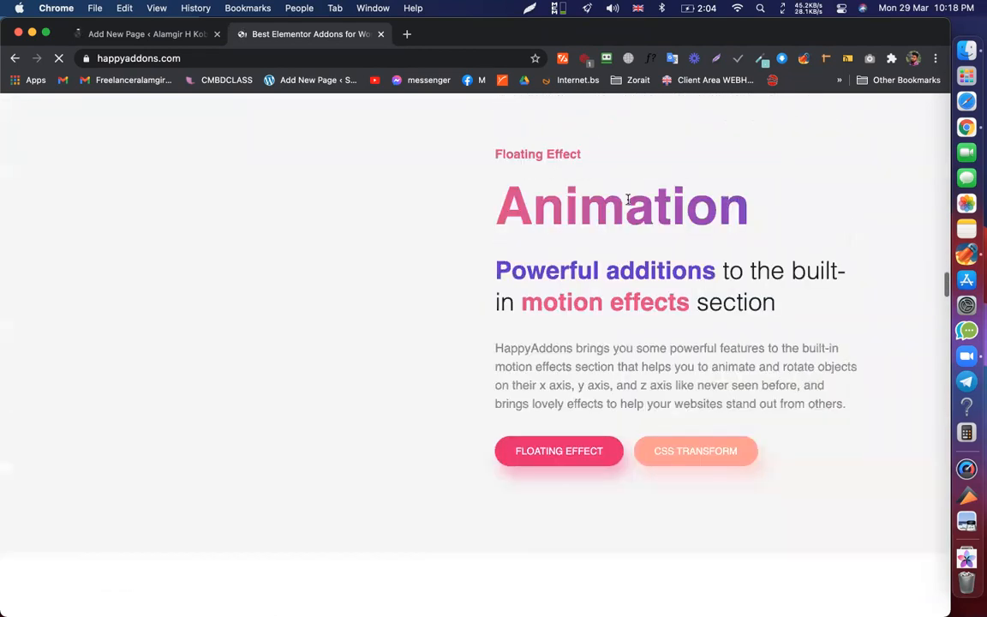
pyautogui.scroll(-5, 275, 306)
pyautogui.tripleClick(239, 338)
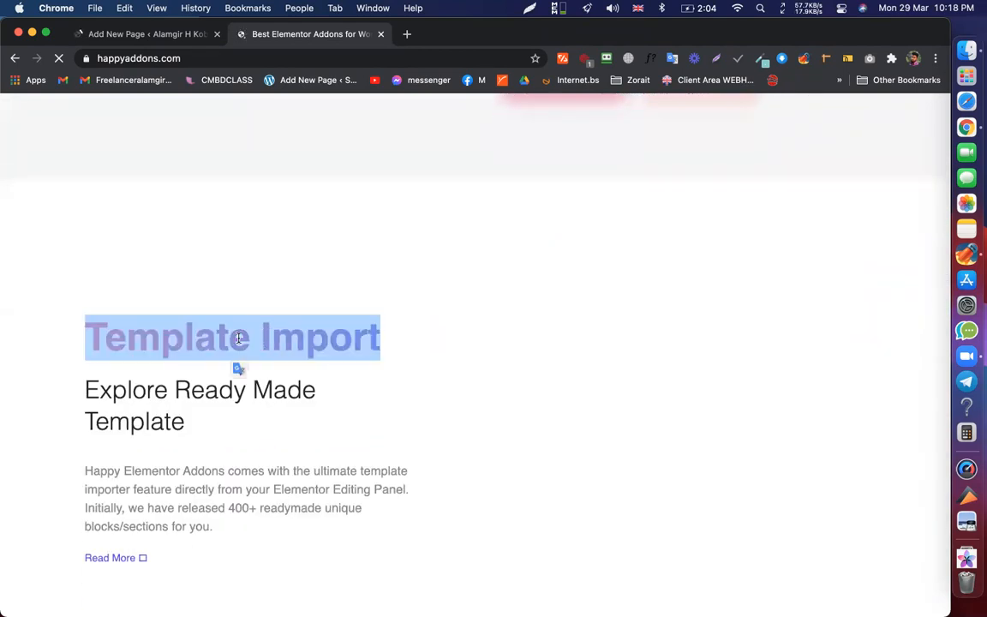
pyautogui.scroll(-3, 239, 342)
pyautogui.scroll(-4, 705, 320)
pyautogui.tripleClick(683, 311)
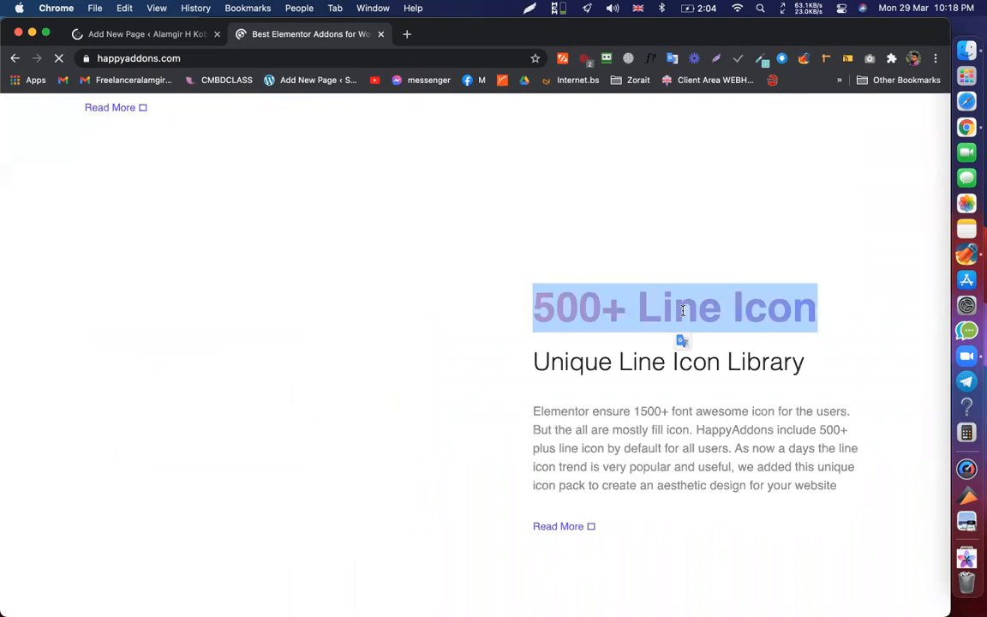
pyautogui.click(616, 299)
pyautogui.scroll(-2, 667, 280)
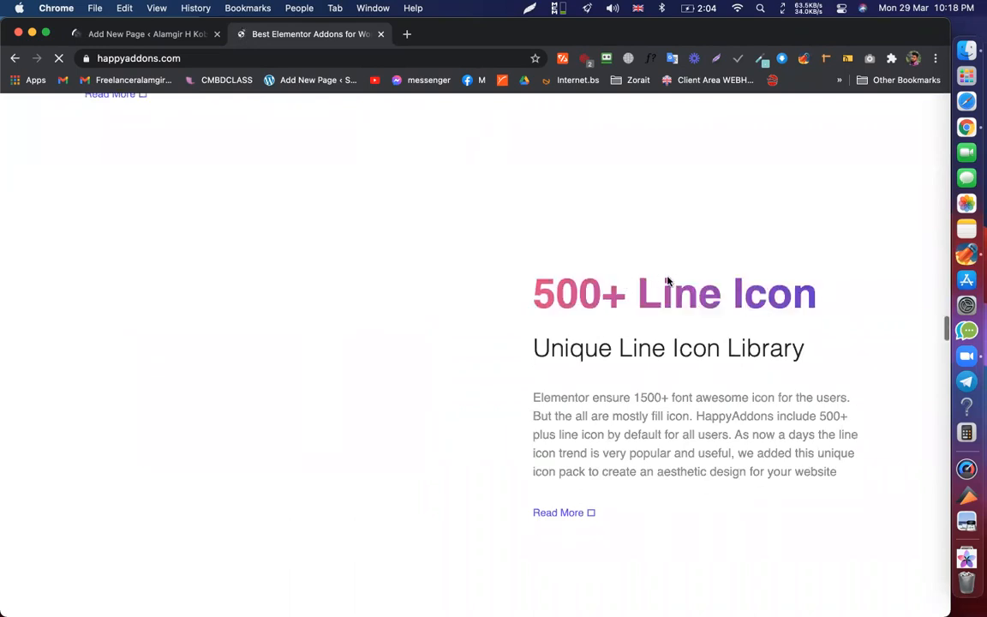
pyautogui.scroll(-5, 667, 277)
pyautogui.scroll(4, 667, 280)
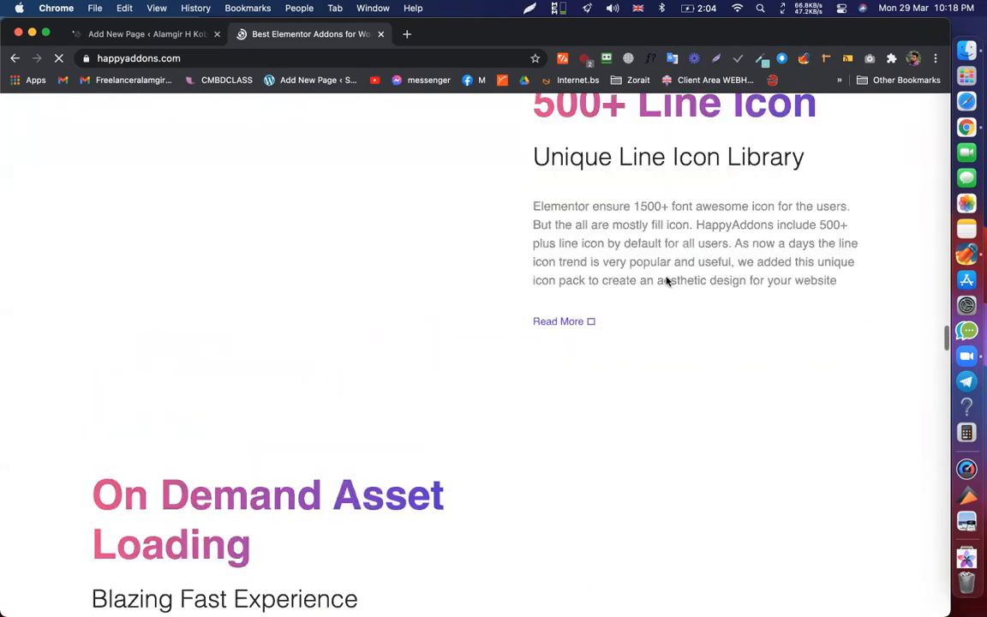
pyautogui.scroll(4, 549, 322)
pyautogui.moveTo(526, 328); pyautogui.dragTo(842, 330)
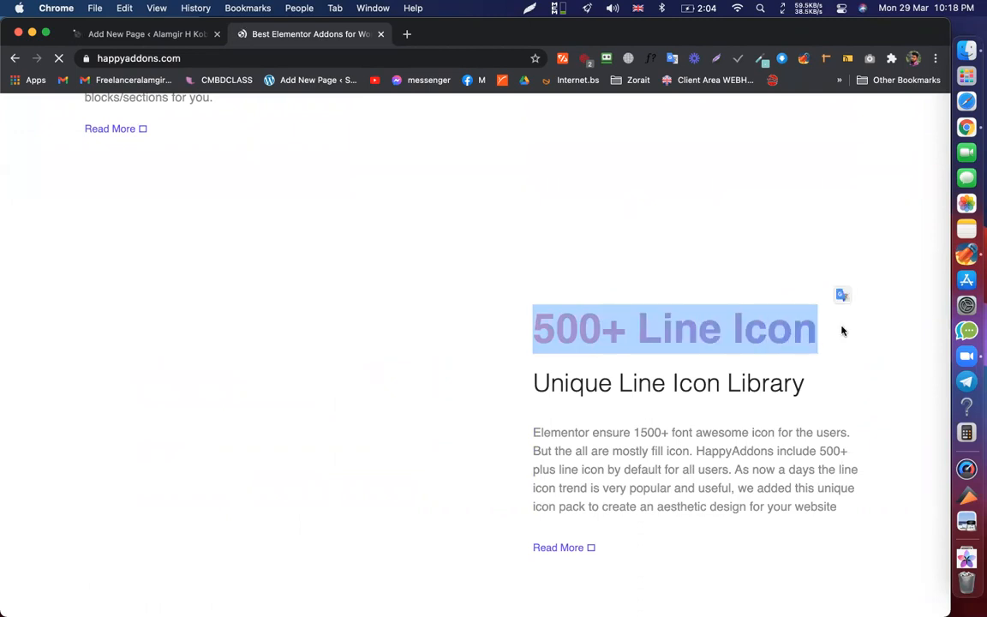
pyautogui.click(770, 326)
pyautogui.scroll(-8, 769, 326)
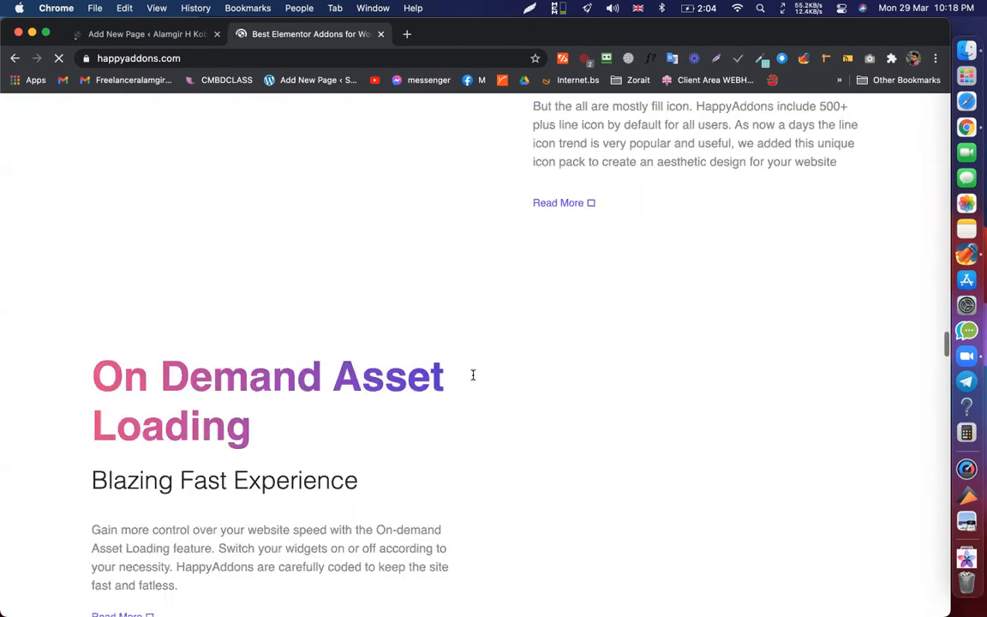
pyautogui.scroll(-3, 300, 403)
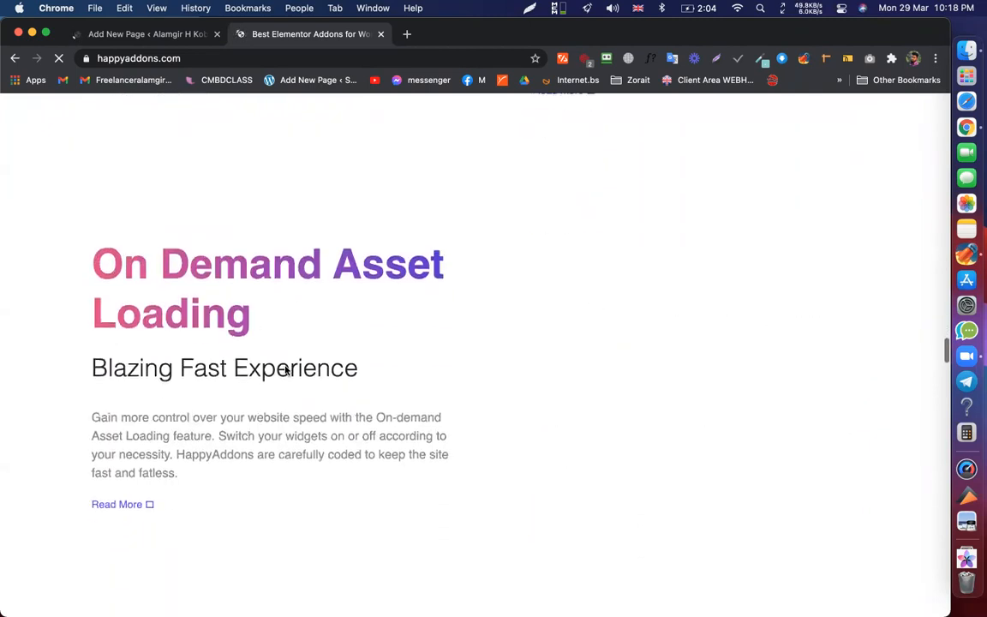
pyautogui.moveTo(253, 319); pyautogui.dragTo(74, 261)
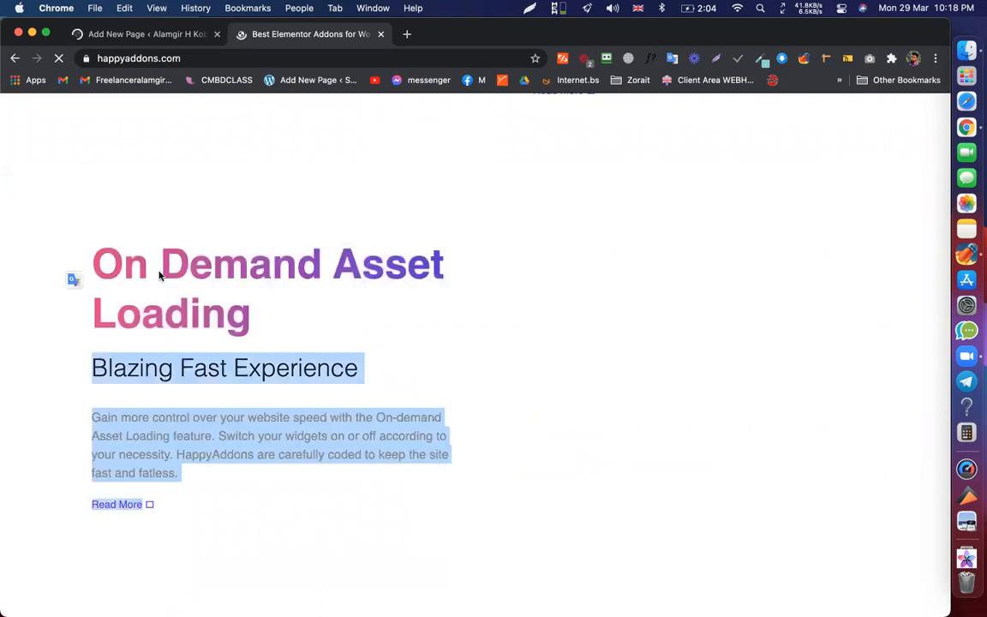
pyautogui.click(347, 323)
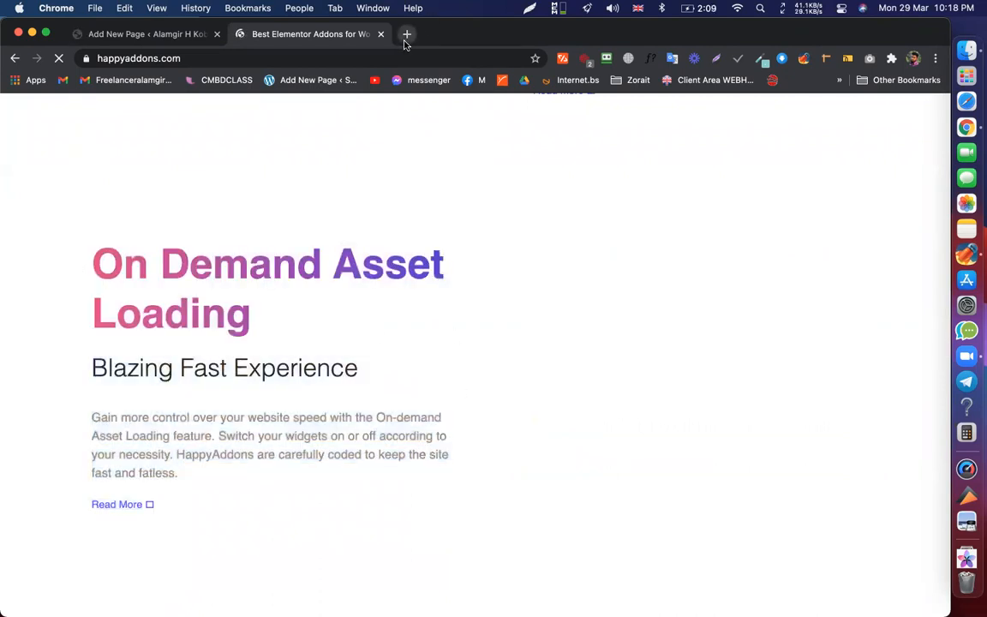
pyautogui.click(407, 35)
pyautogui.press('Down')
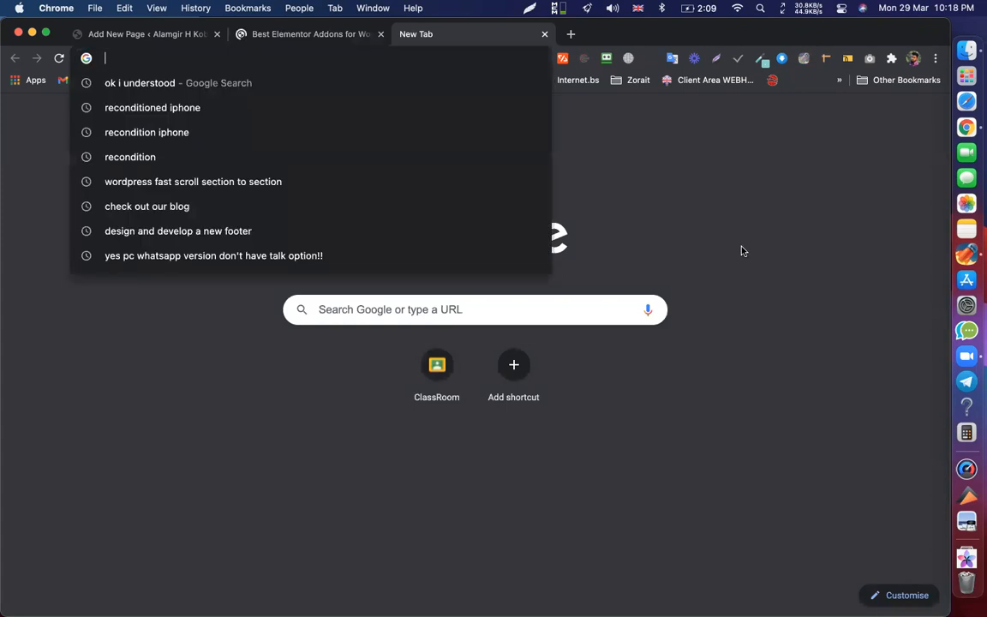
pyautogui.click(768, 310)
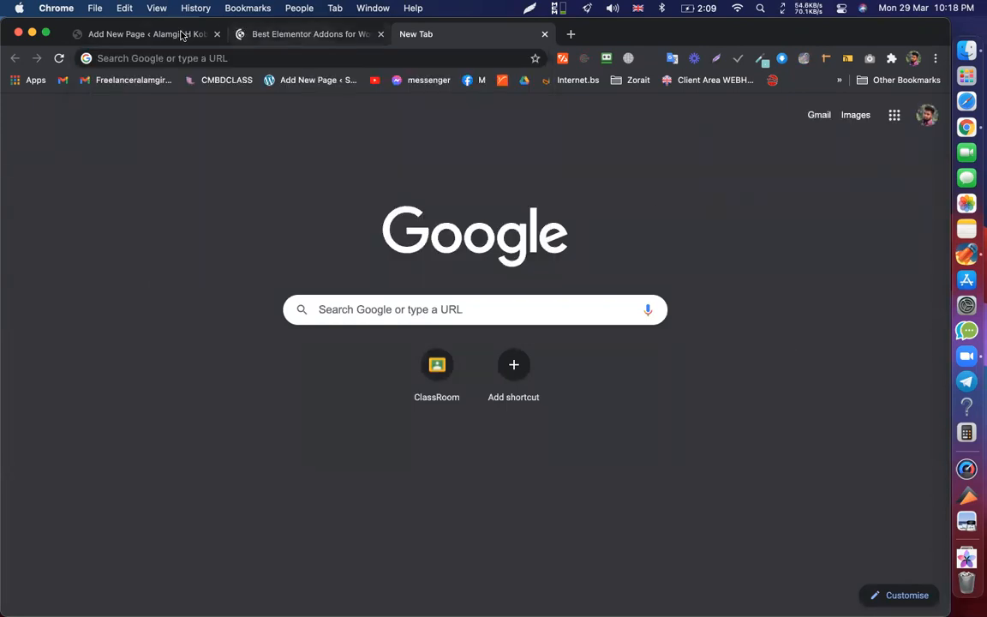
pyautogui.press('super+1')
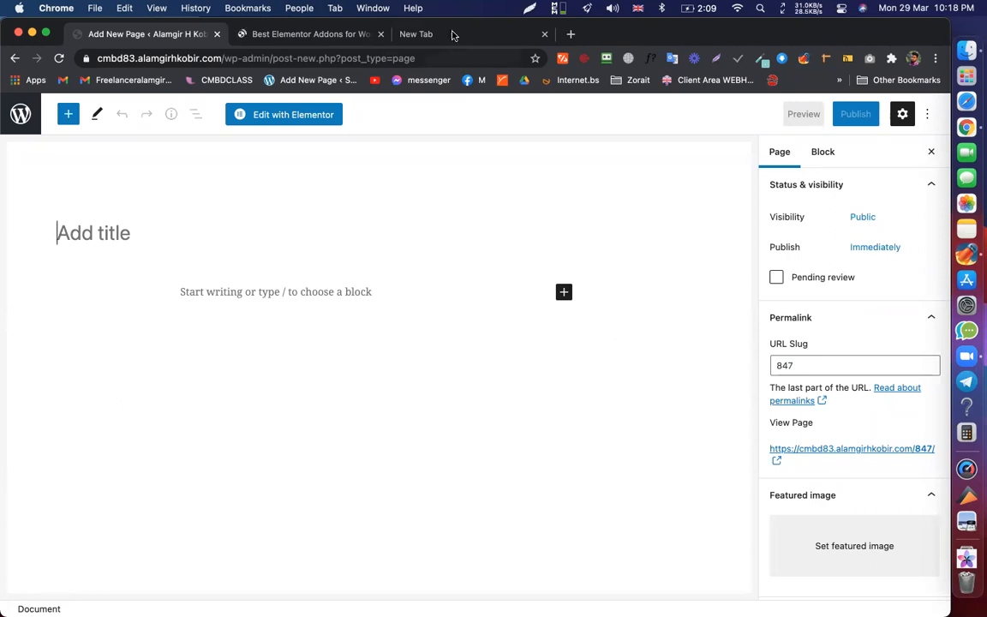
pyautogui.click(533, 34)
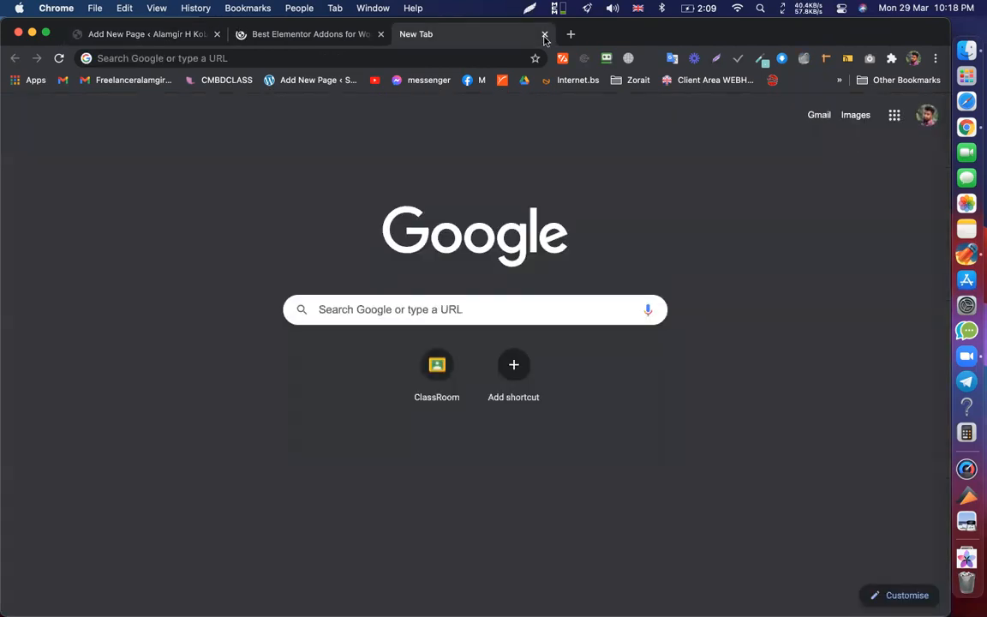
pyautogui.click(544, 35)
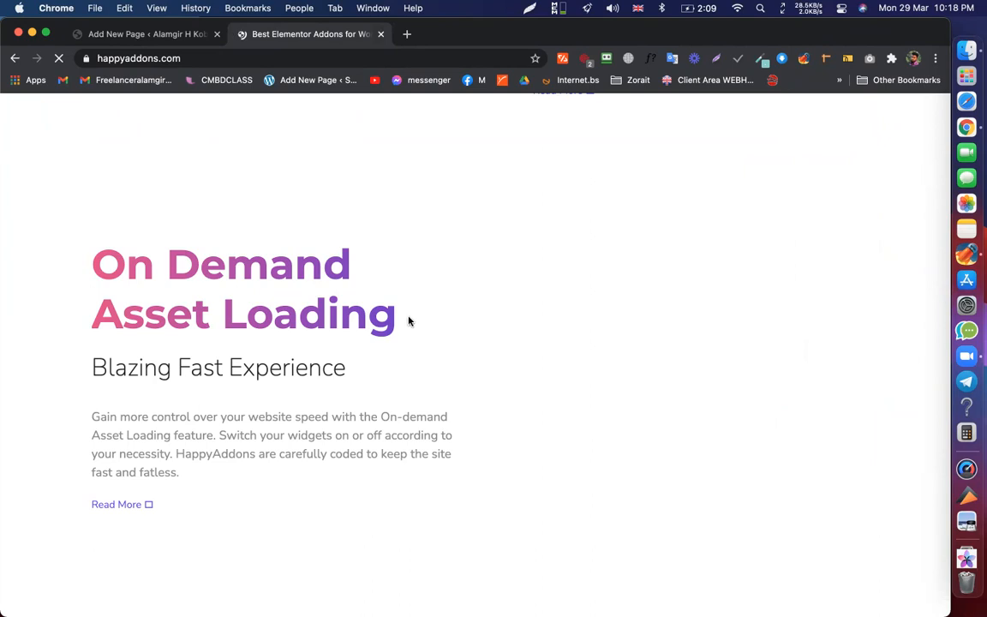
# - Highlight the On Demand Asset Loading heading and scroll back through the feature sections
pyautogui.moveTo(402, 317); pyautogui.dragTo(94, 258)
pyautogui.click(383, 194)
pyautogui.scroll(1, 408, 305)
pyautogui.scroll(-10, 623, 350)
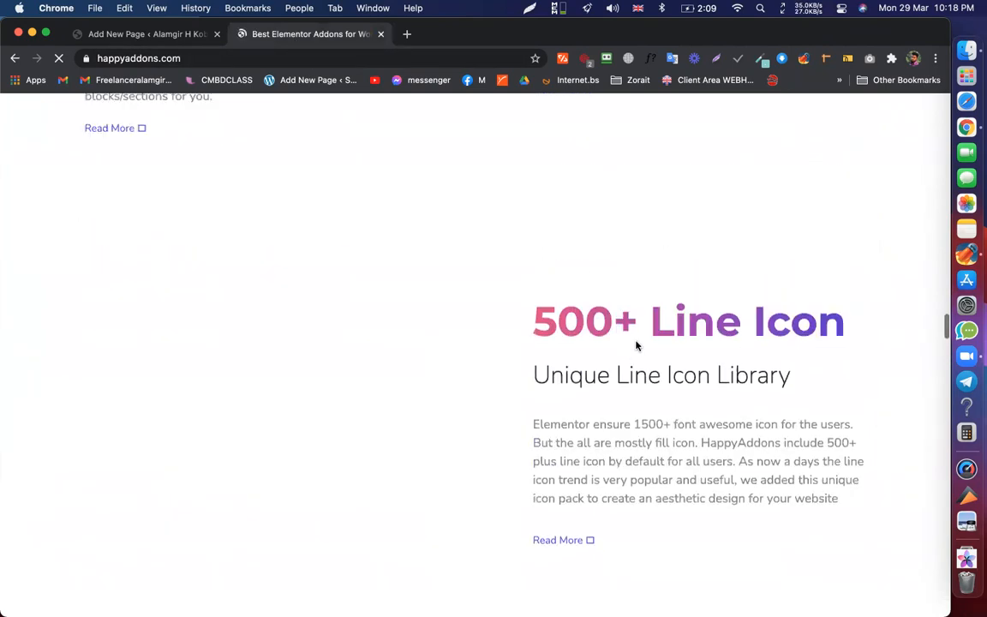
pyautogui.scroll(10, 589, 323)
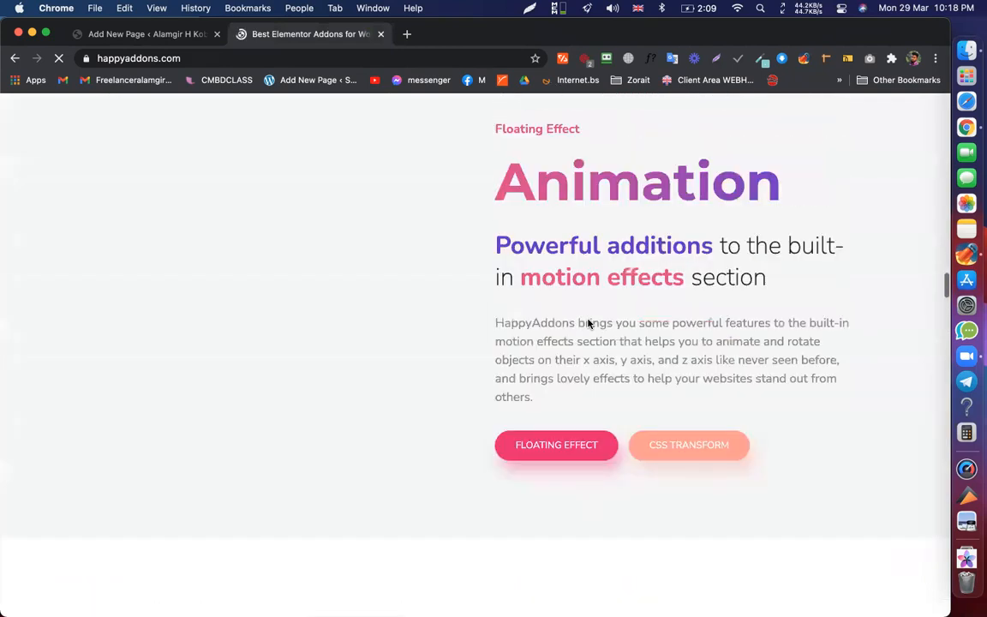
pyautogui.scroll(5, 589, 324)
pyautogui.scroll(2, 588, 320)
pyautogui.scroll(-10, 607, 257)
pyautogui.scroll(3, 603, 288)
pyautogui.scroll(-1, 583, 352)
pyautogui.scroll(-9, 585, 358)
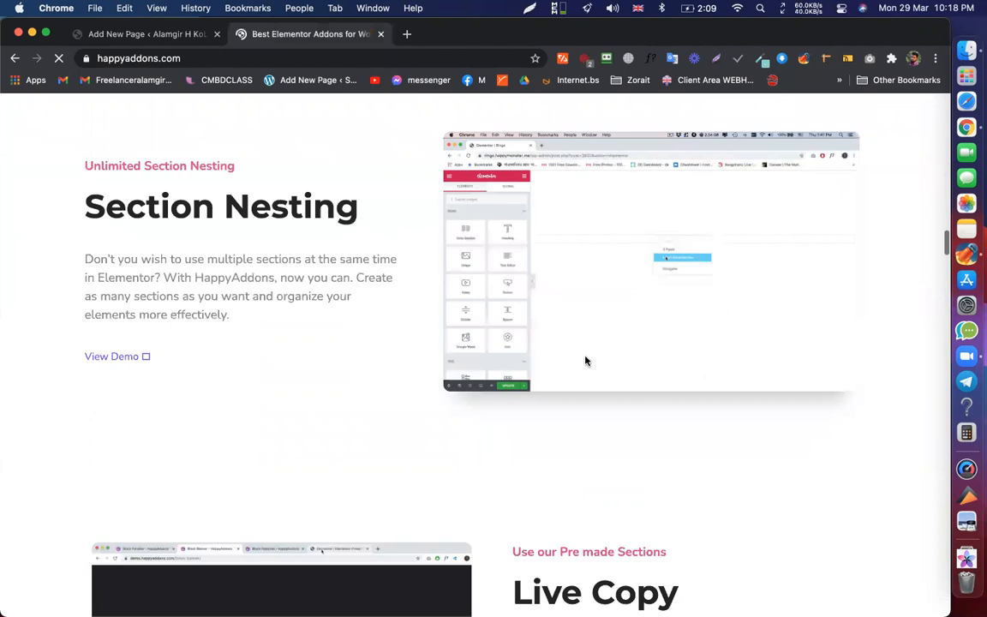
pyautogui.scroll(-7, 562, 232)
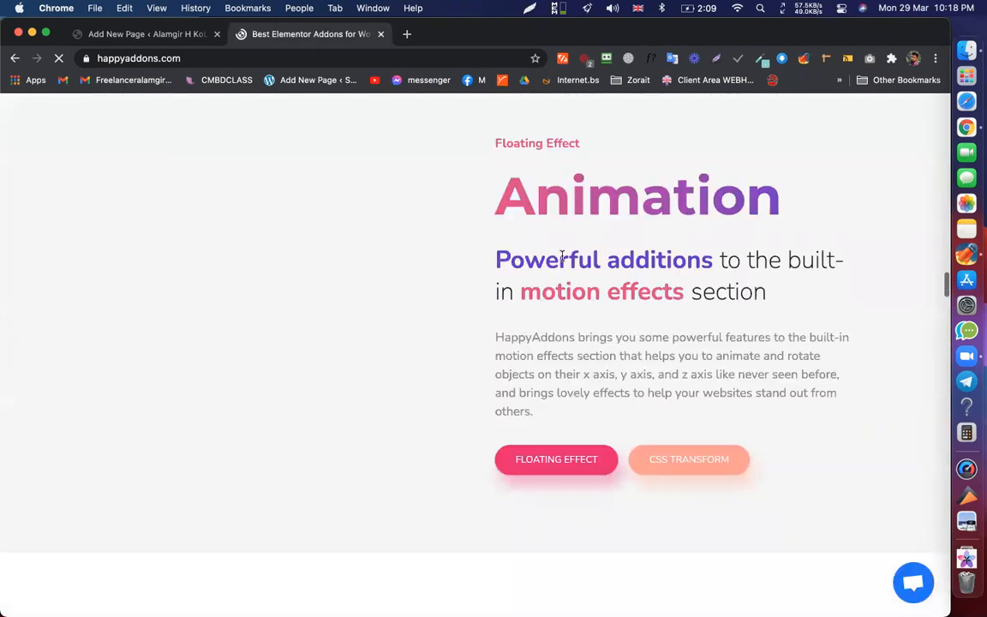
pyautogui.scroll(-1, 562, 256)
pyautogui.moveTo(509, 132); pyautogui.dragTo(793, 332)
pyautogui.scroll(-6, 745, 284)
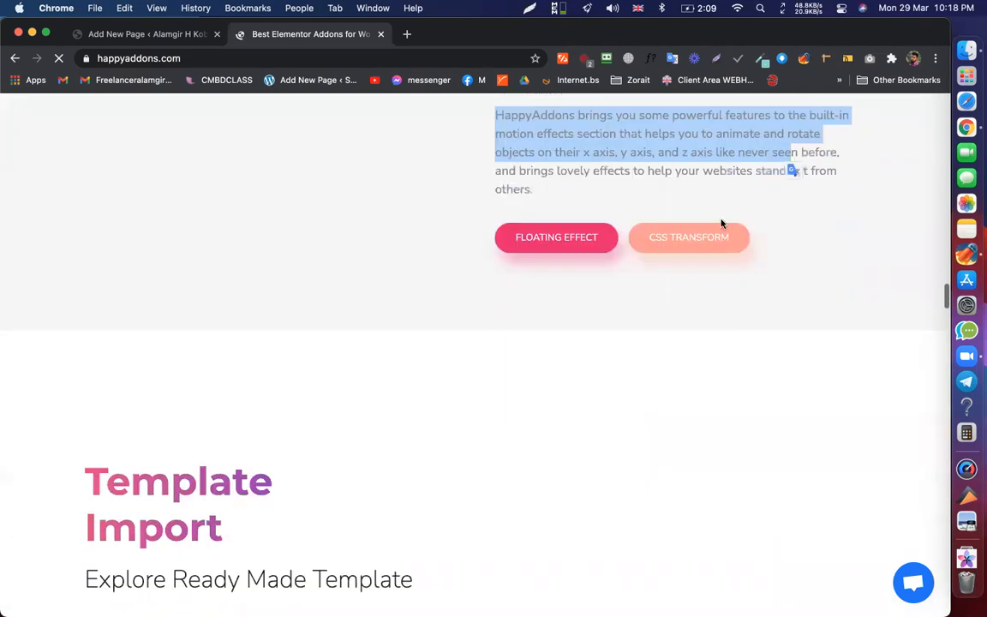
# - Highlight the Template Import, 500+ Line Icon and On Demand Asset Loading descriptions
pyautogui.moveTo(220, 366); pyautogui.dragTo(411, 426)
pyautogui.click(400, 424)
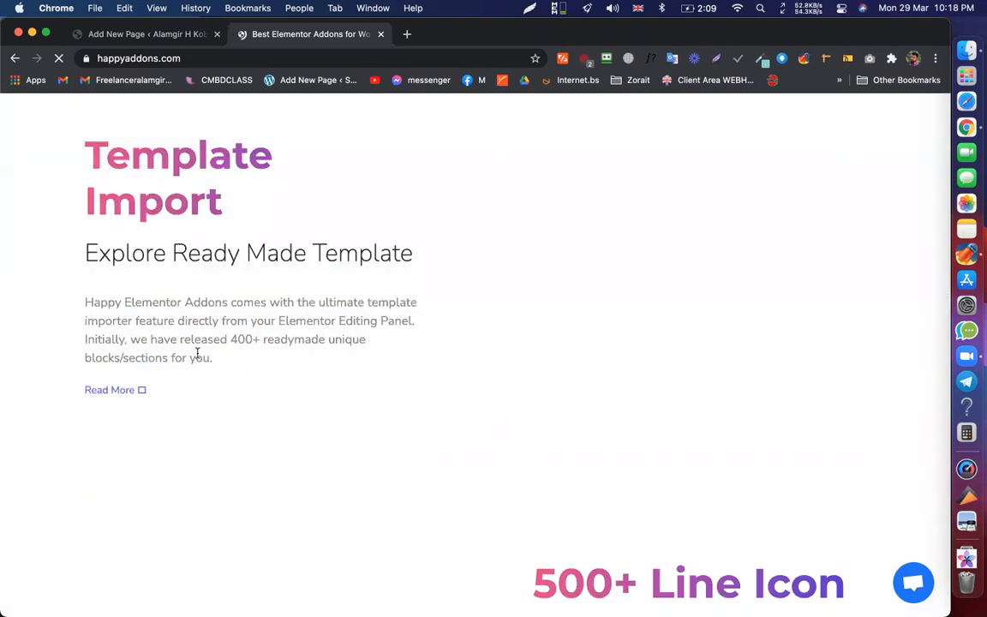
pyautogui.tripleClick(115, 183)
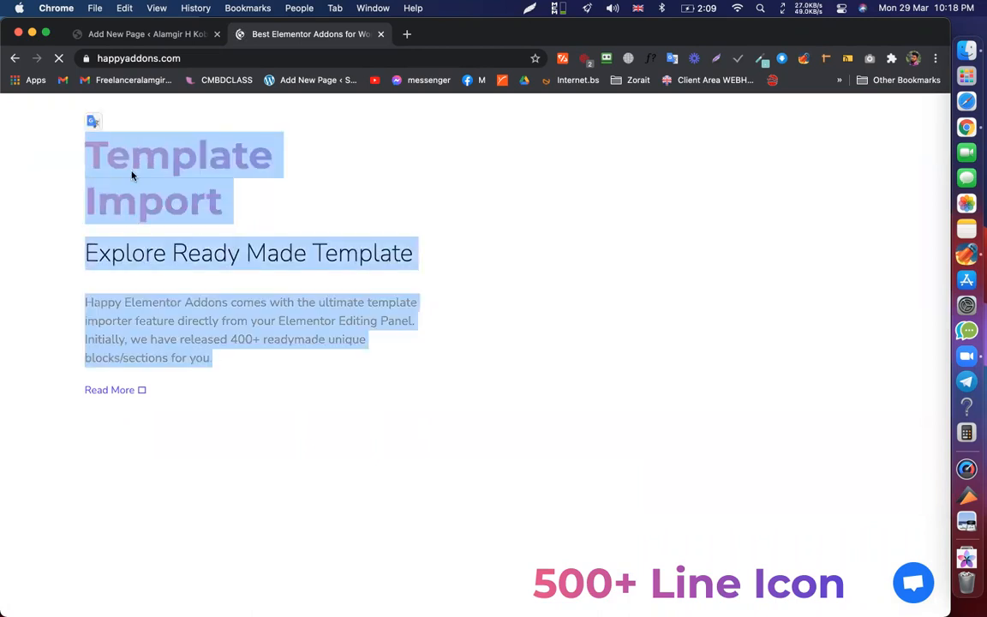
pyautogui.click(253, 352)
pyautogui.scroll(-5, 668, 352)
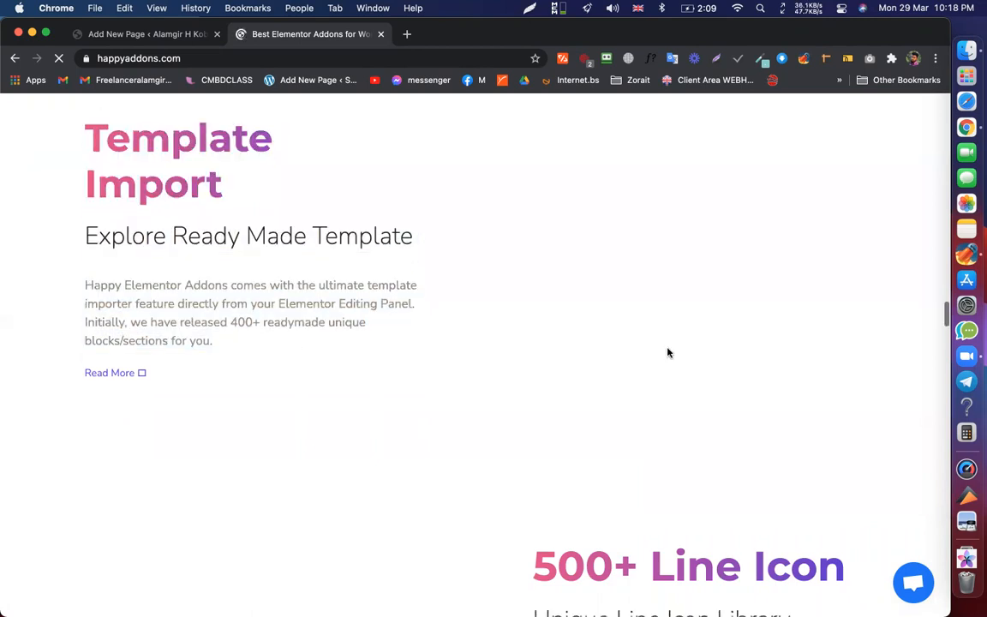
pyautogui.moveTo(533, 133); pyautogui.dragTo(694, 328)
pyautogui.click(694, 328)
pyautogui.scroll(-3, 577, 319)
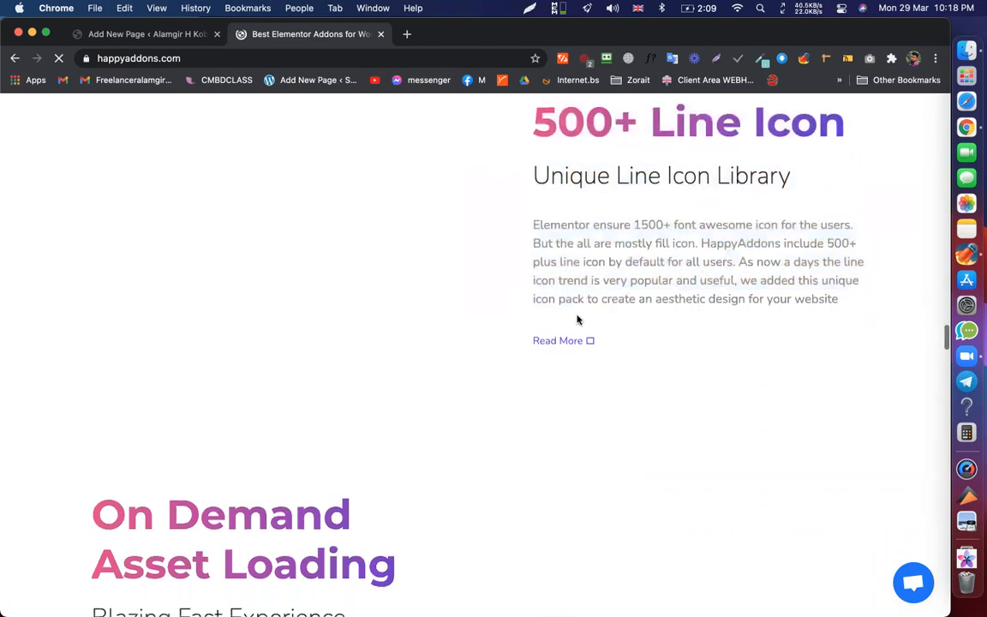
pyautogui.moveTo(92, 268); pyautogui.dragTo(216, 459)
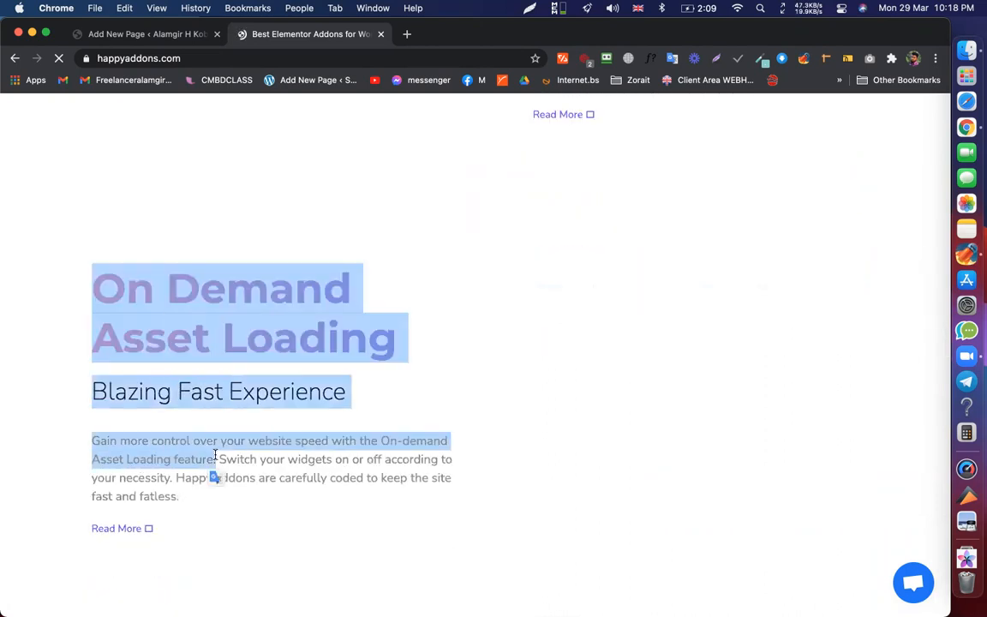
pyautogui.click(524, 398)
pyautogui.scroll(-6, 524, 397)
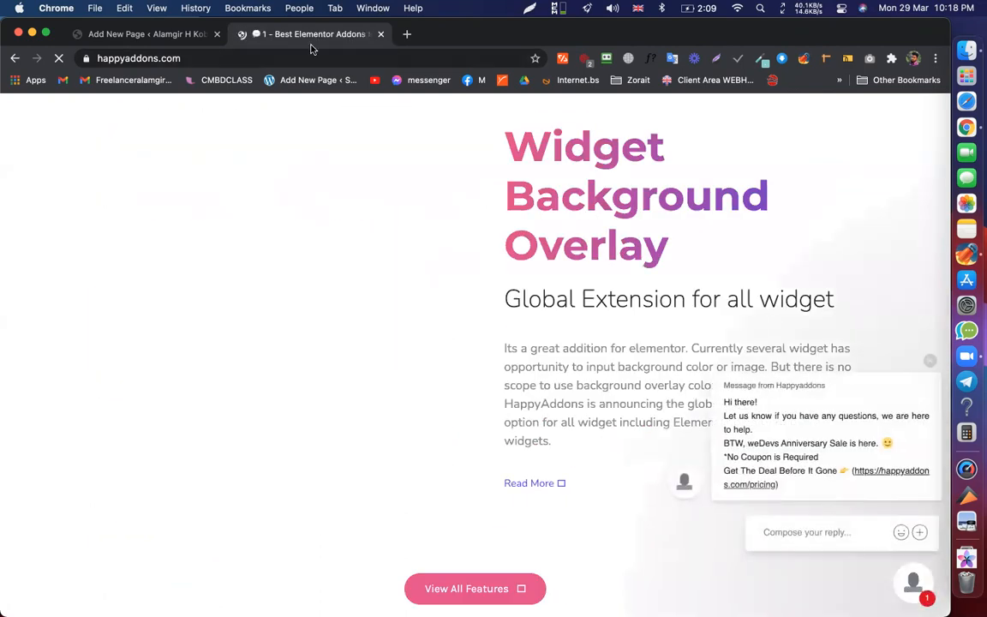
pyautogui.scroll(3, 771, 386)
pyautogui.scroll(-3, 807, 308)
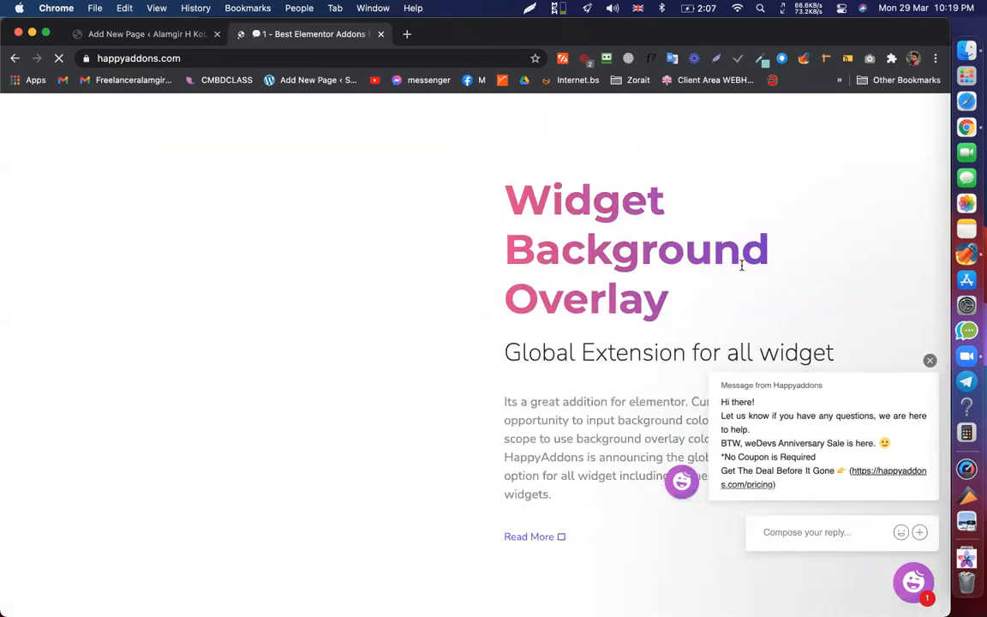
# - Dismiss the HappyAddons chat message popup and browse the Pro widget grid
pyautogui.click(930, 359)
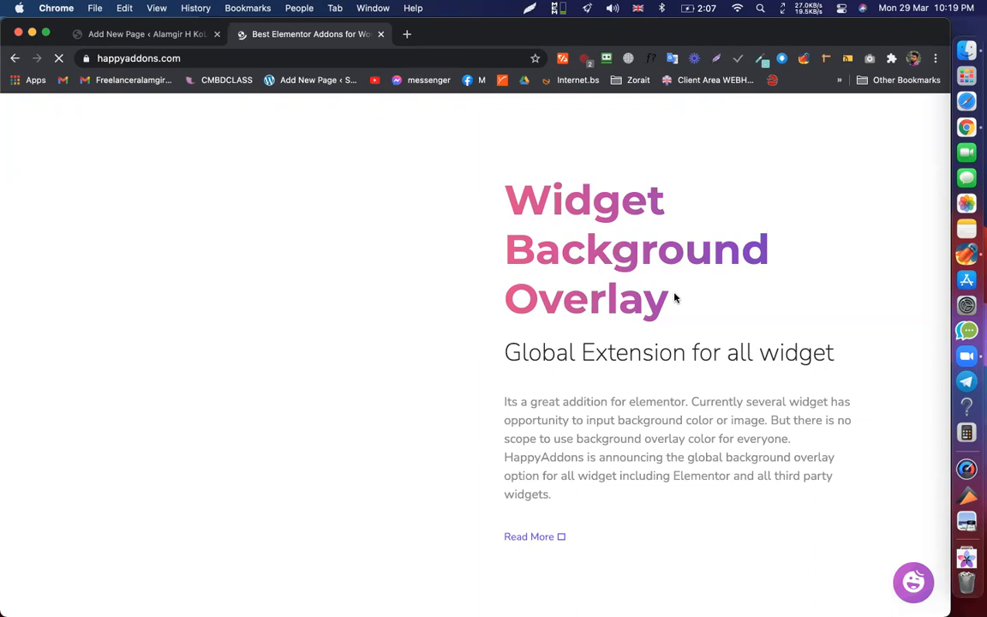
pyautogui.scroll(-2, 676, 300)
pyautogui.scroll(-8, 700, 237)
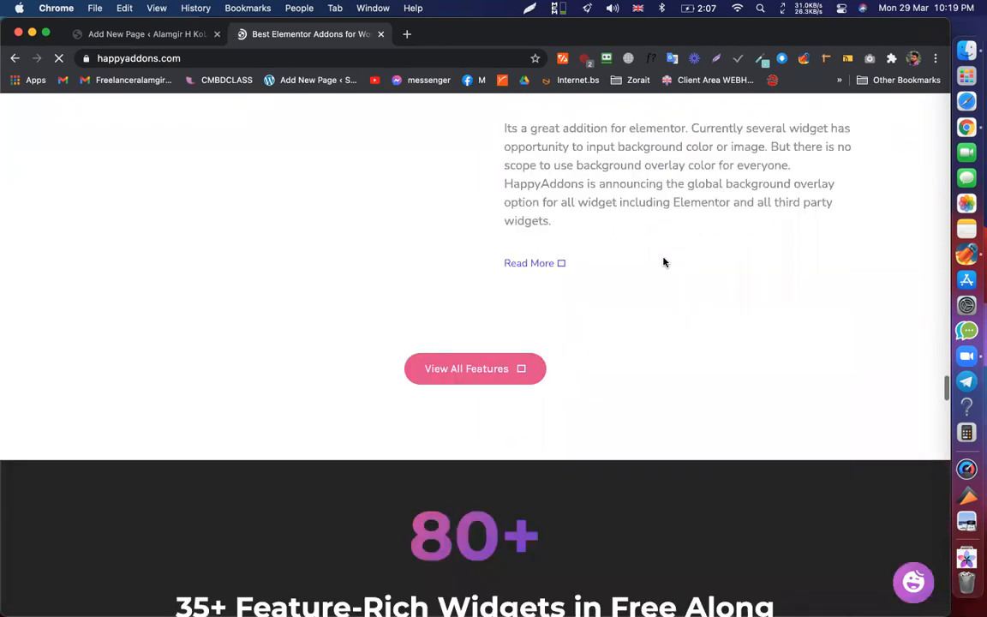
pyautogui.scroll(-15, 530, 206)
pyautogui.scroll(10, 529, 205)
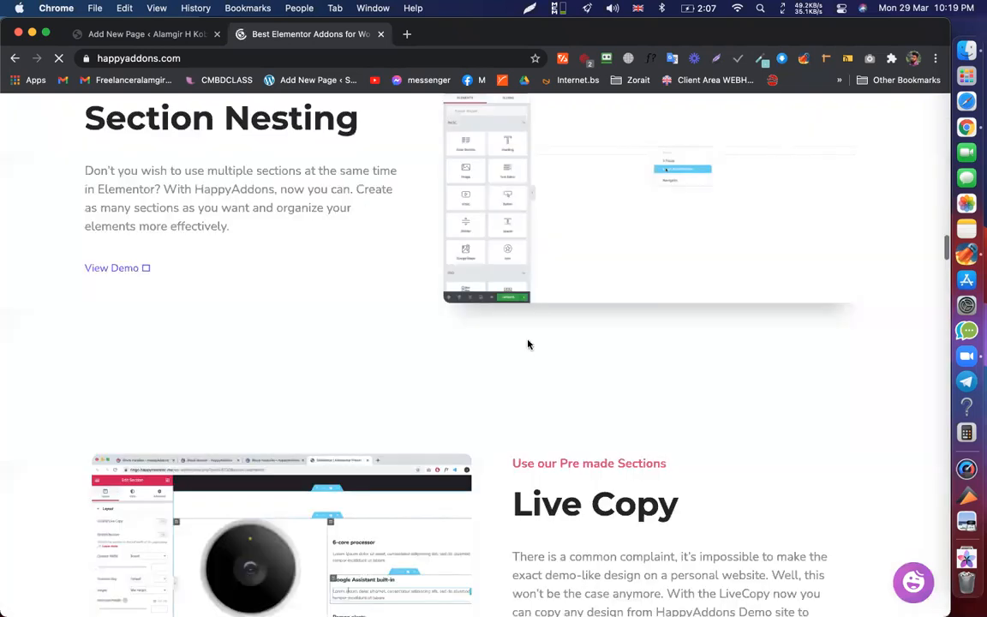
pyautogui.scroll(-12, 529, 342)
pyautogui.scroll(1, 600, 206)
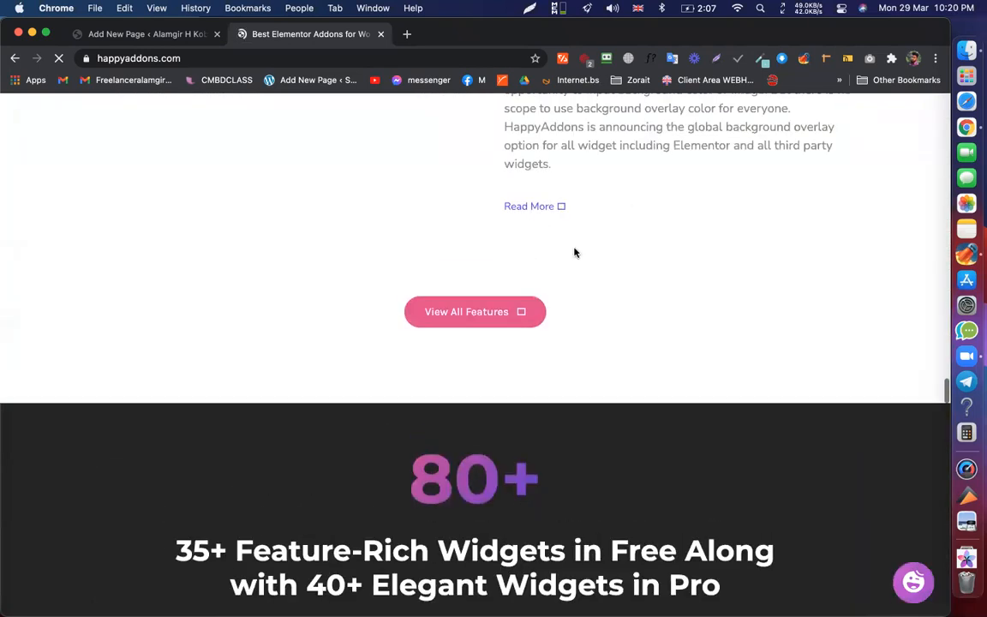
pyautogui.scroll(-2, 514, 253)
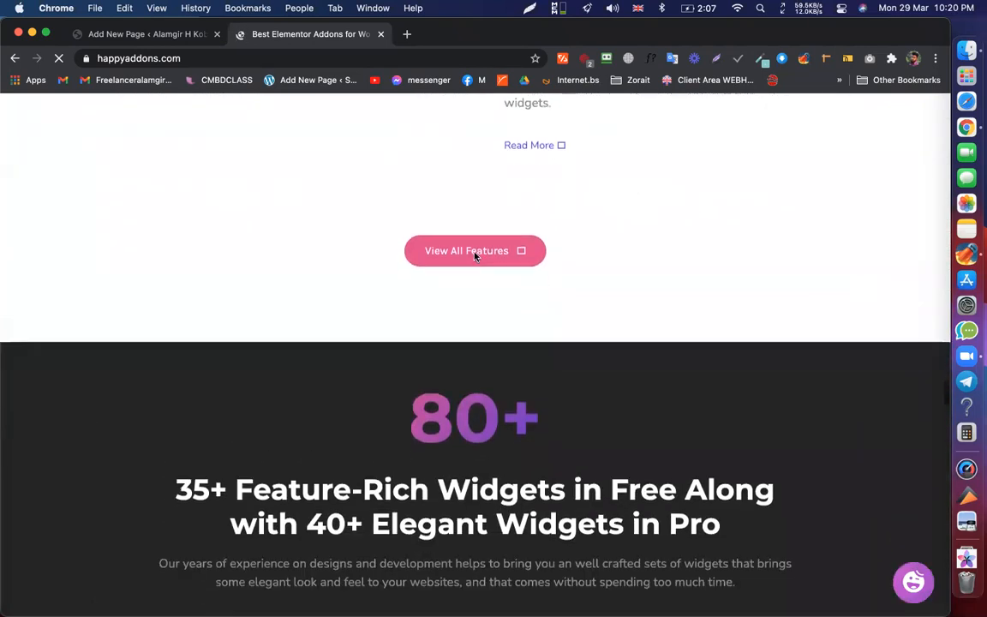
pyautogui.scroll(-1, 589, 264)
pyautogui.scroll(-5, 589, 265)
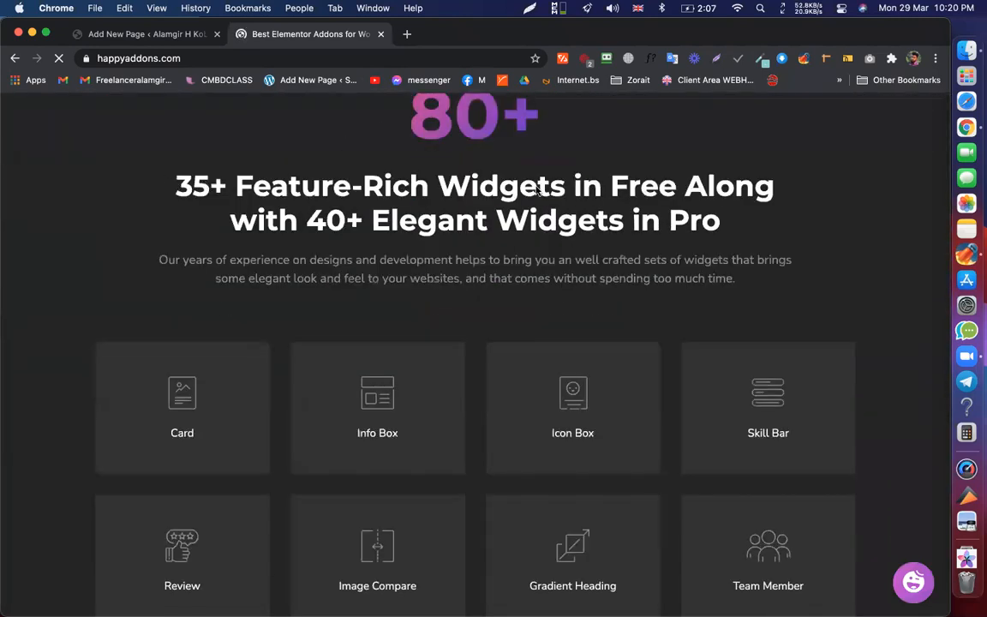
pyautogui.scroll(-1, 588, 201)
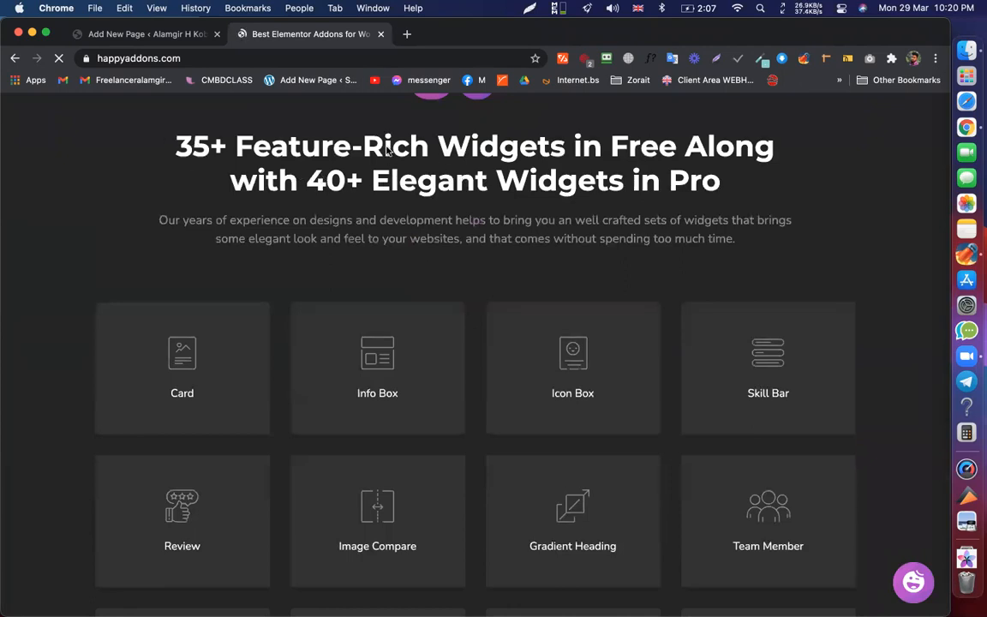
pyautogui.scroll(-1, 378, 143)
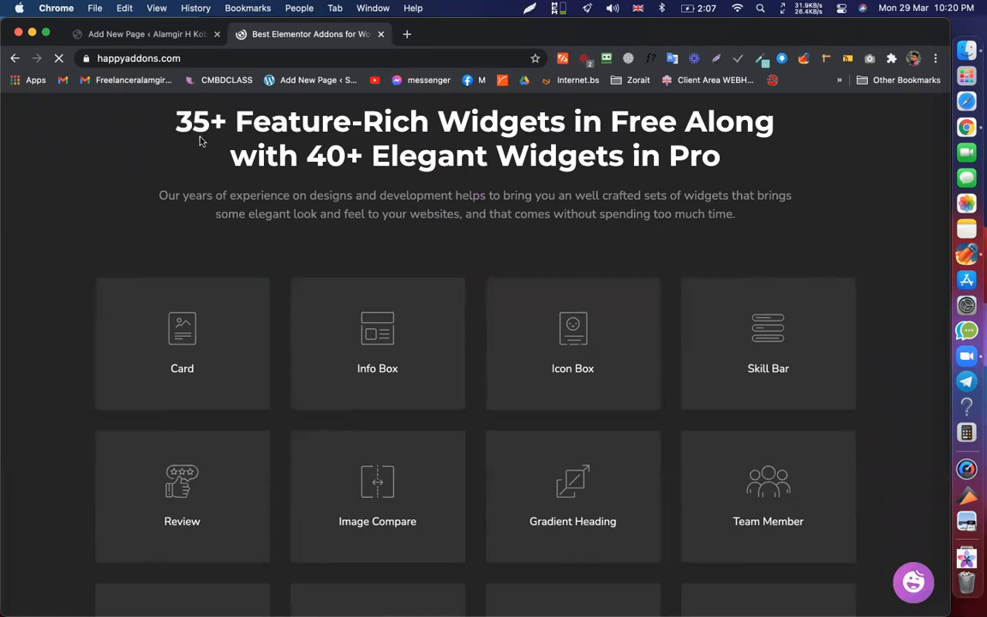
pyautogui.scroll(-10, 538, 297)
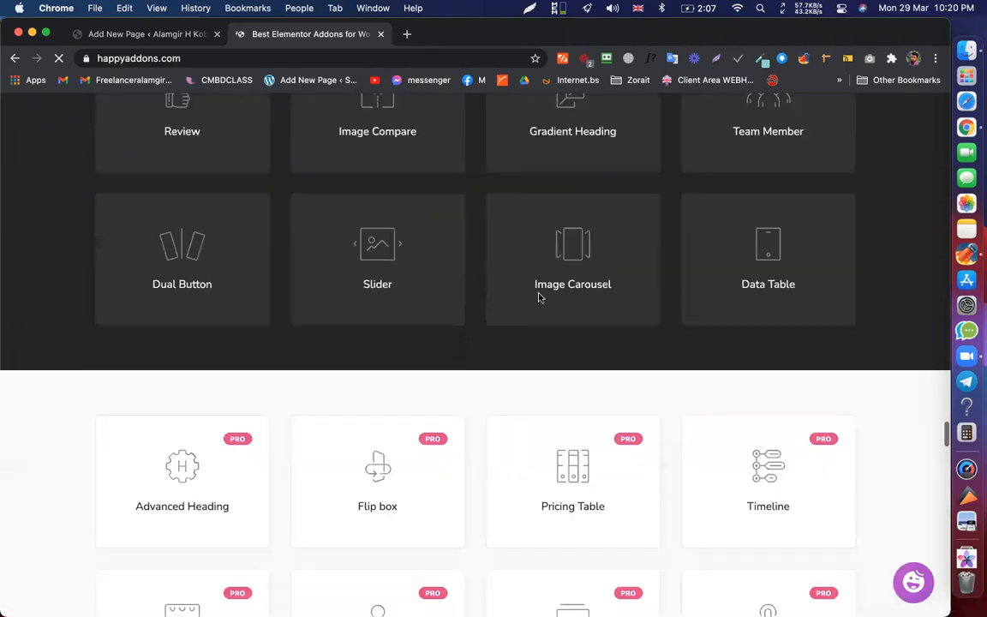
pyautogui.scroll(-9, 514, 308)
pyautogui.scroll(7, 489, 321)
pyautogui.scroll(-1, 685, 274)
pyautogui.scroll(-5, 771, 257)
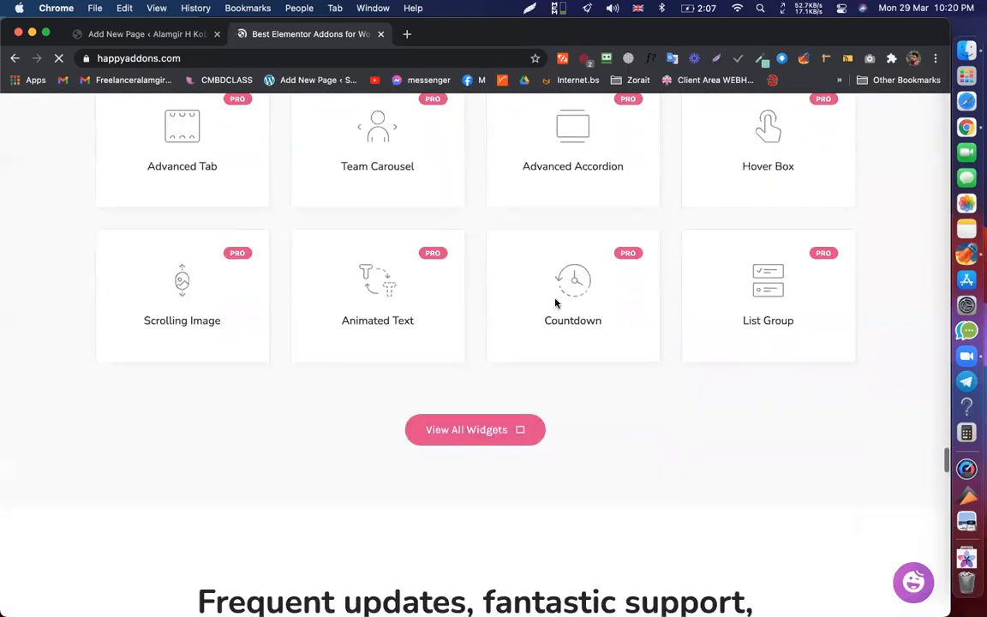
pyautogui.scroll(-5, 548, 326)
pyautogui.scroll(-2, 489, 115)
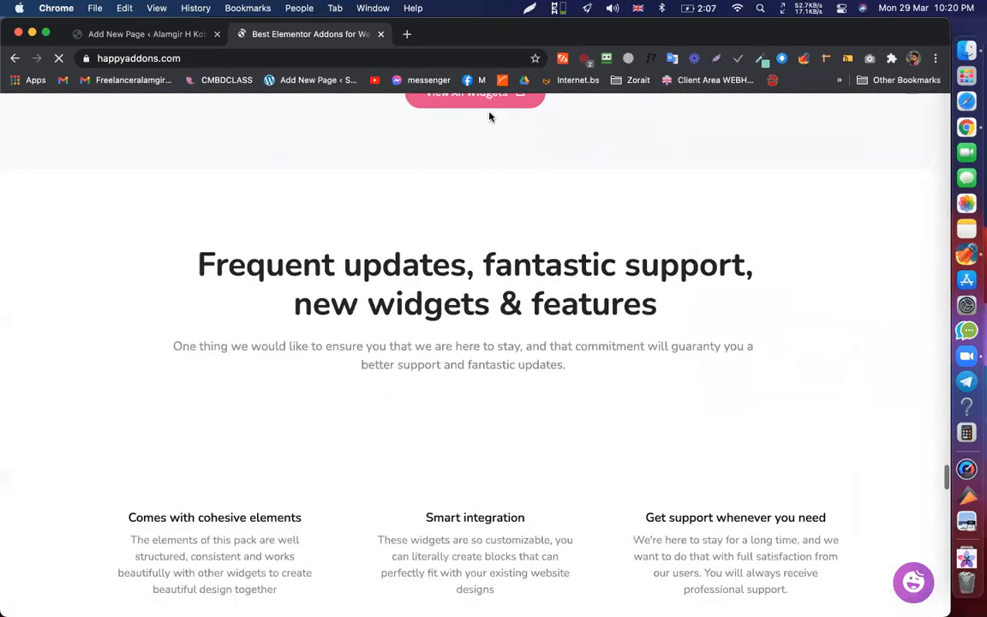
pyautogui.scroll(-8, 511, 126)
pyautogui.scroll(20, 511, 127)
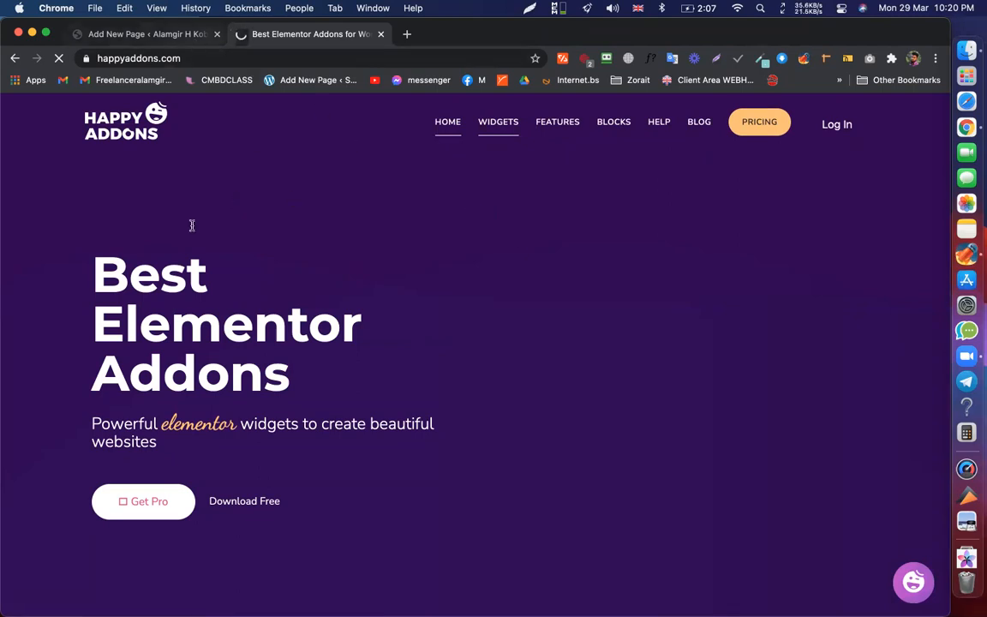
# - Title the new page 'HP', publish it, and open it with Elementor
pyautogui.hotkey('ctrl', 'shift', 'Tab')
pyautogui.write('HP')
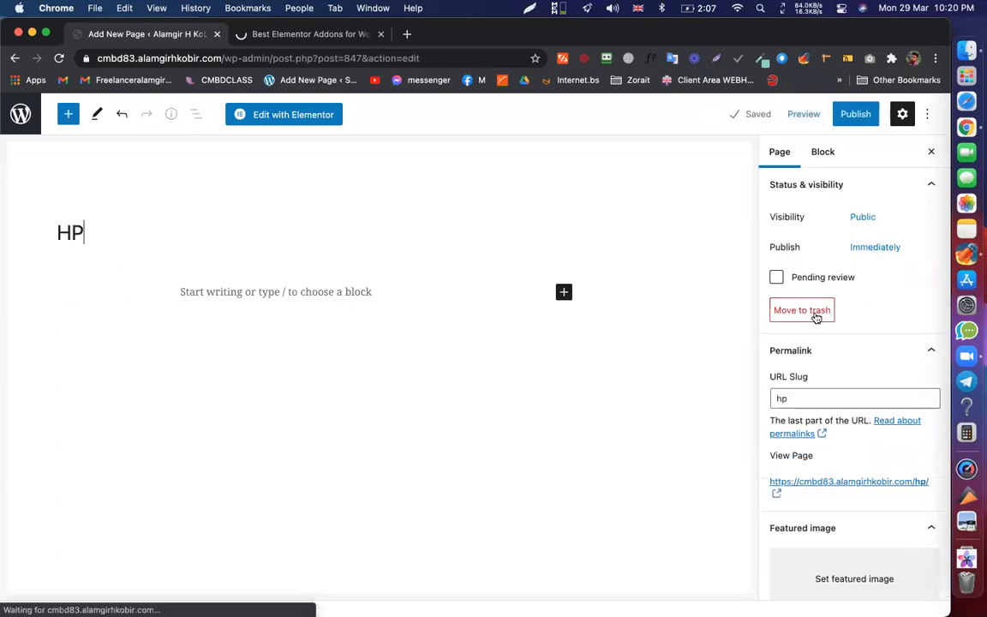
pyautogui.scroll(-1, 814, 315)
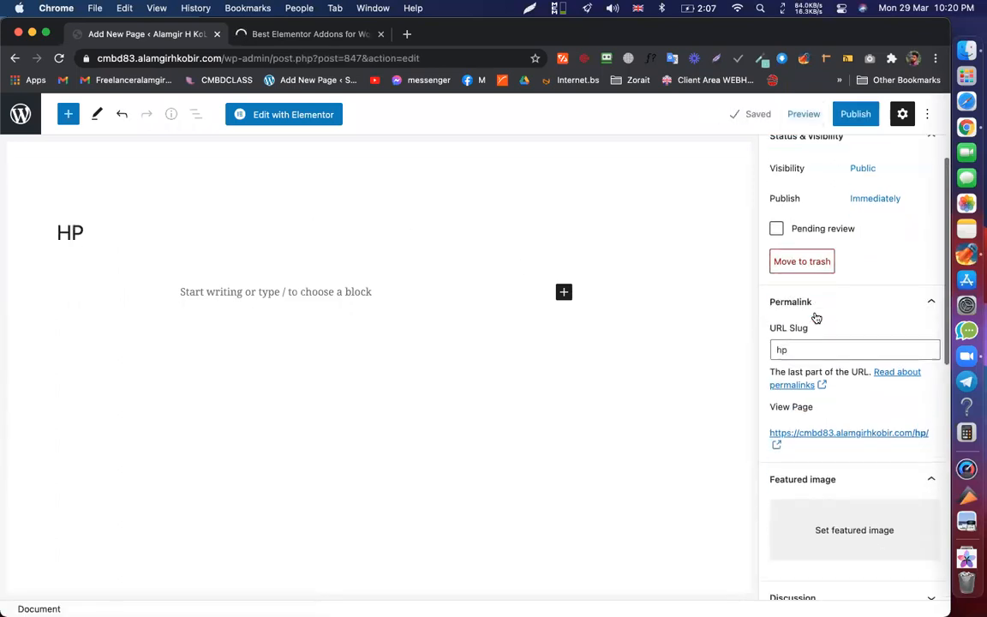
pyautogui.click(850, 120)
pyautogui.click(794, 125)
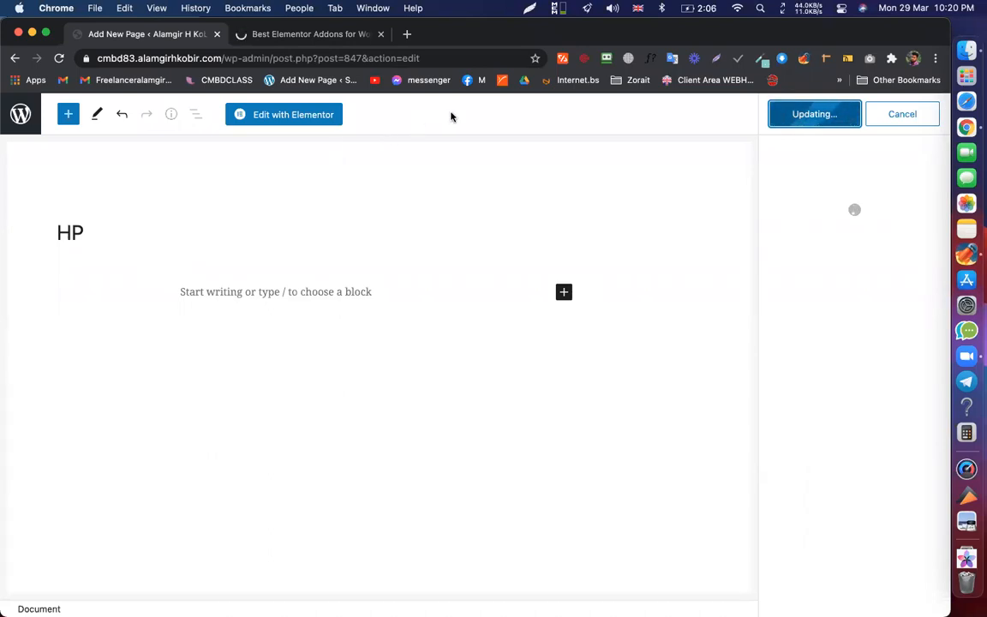
pyautogui.click(295, 116)
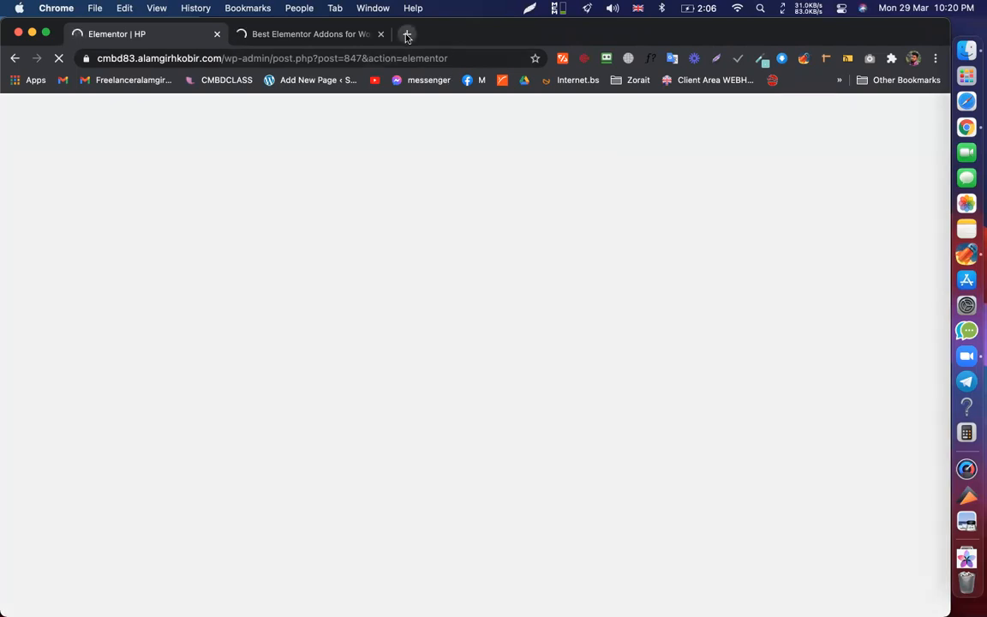
# - Open the Installed Plugins page from the WordPress admin sidebar
pyautogui.moveTo(272, 60); pyautogui.dragTo(236, 30)
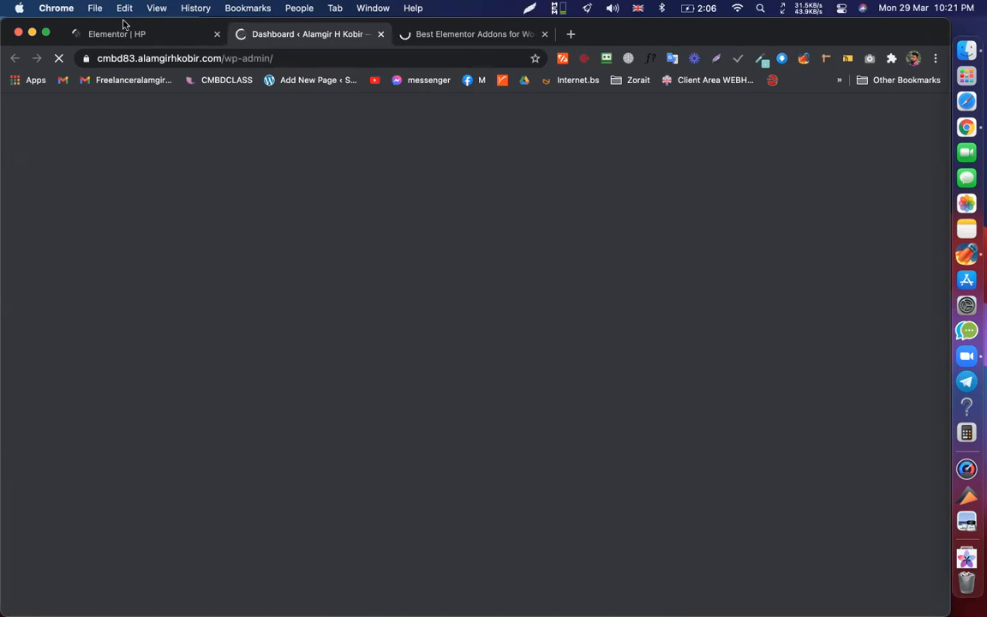
pyautogui.click(182, 37)
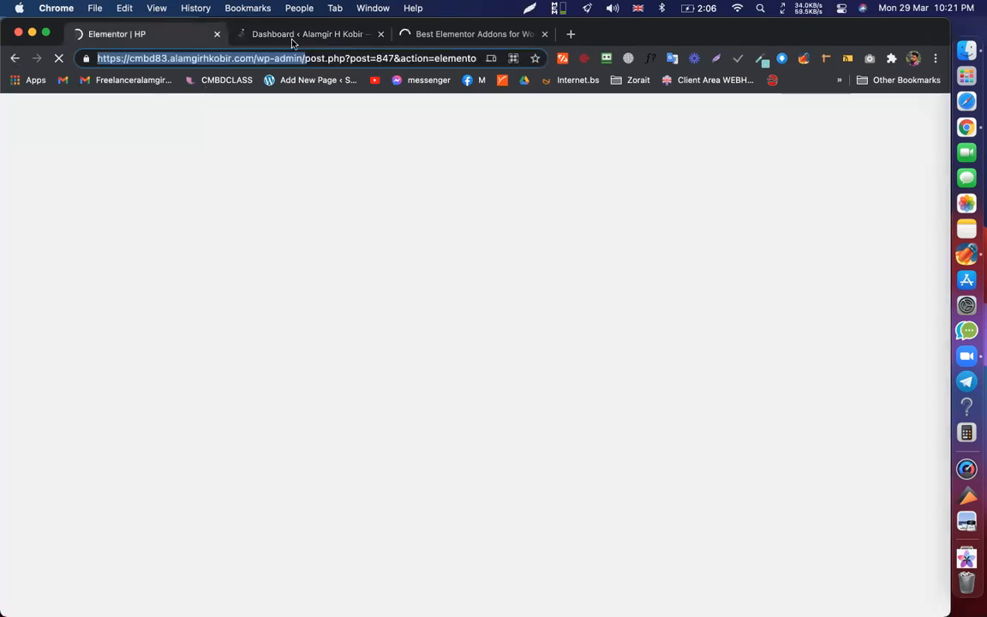
pyautogui.click(293, 40)
pyautogui.click(169, 38)
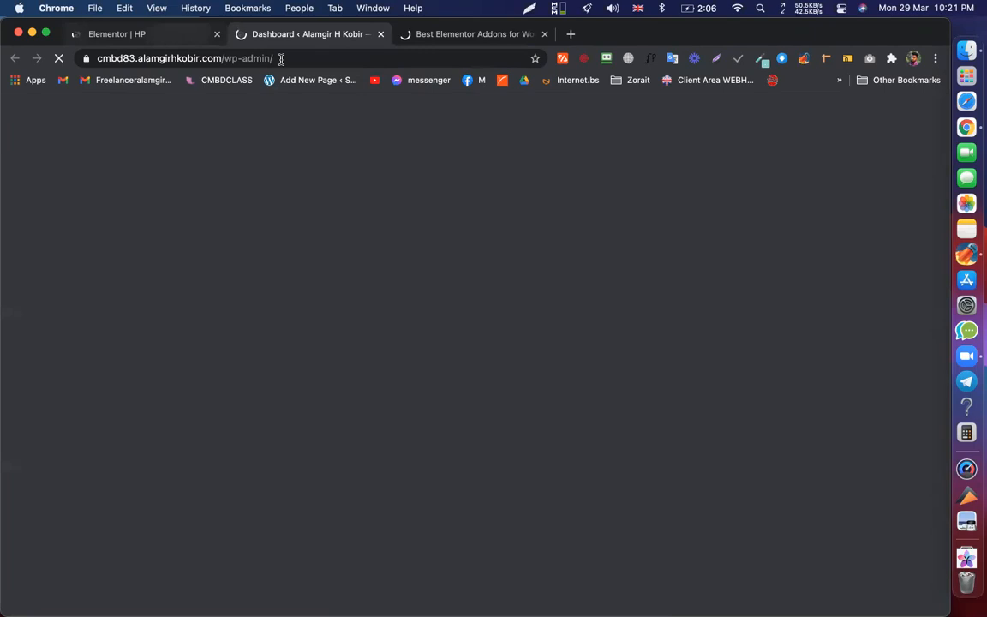
pyautogui.click(308, 59)
pyautogui.click(403, 200)
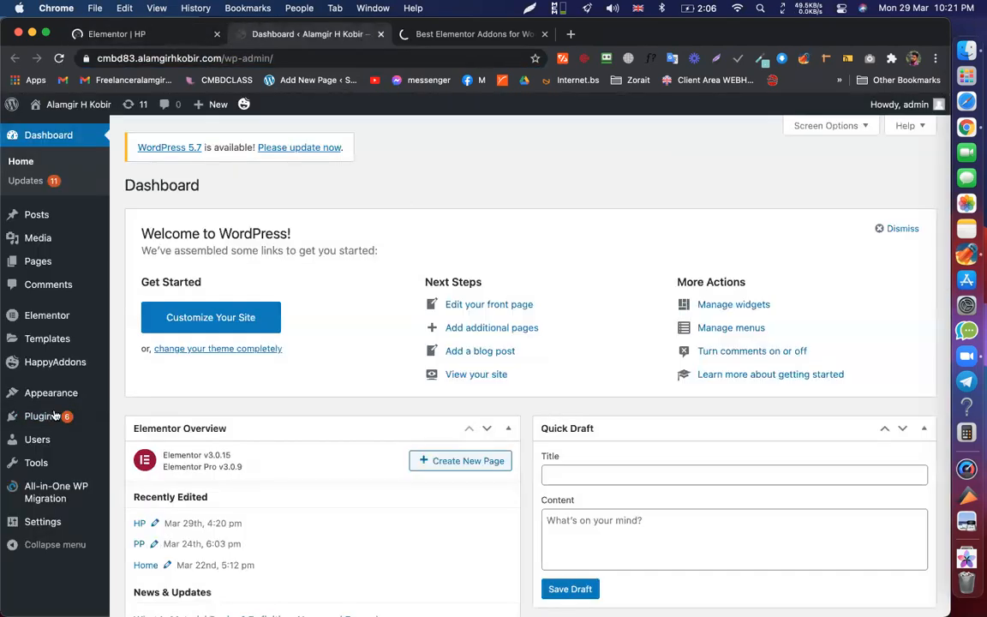
pyautogui.click(56, 415)
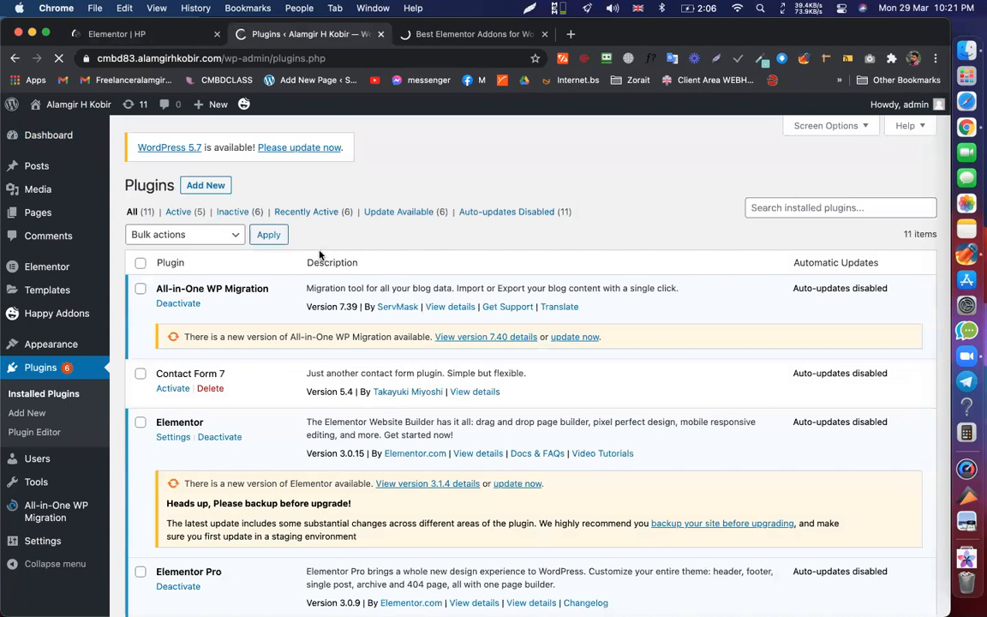
# - Scroll the plugin list and confirm Happy Elementor Addons 2.8.1 is active
pyautogui.scroll(-5, 251, 345)
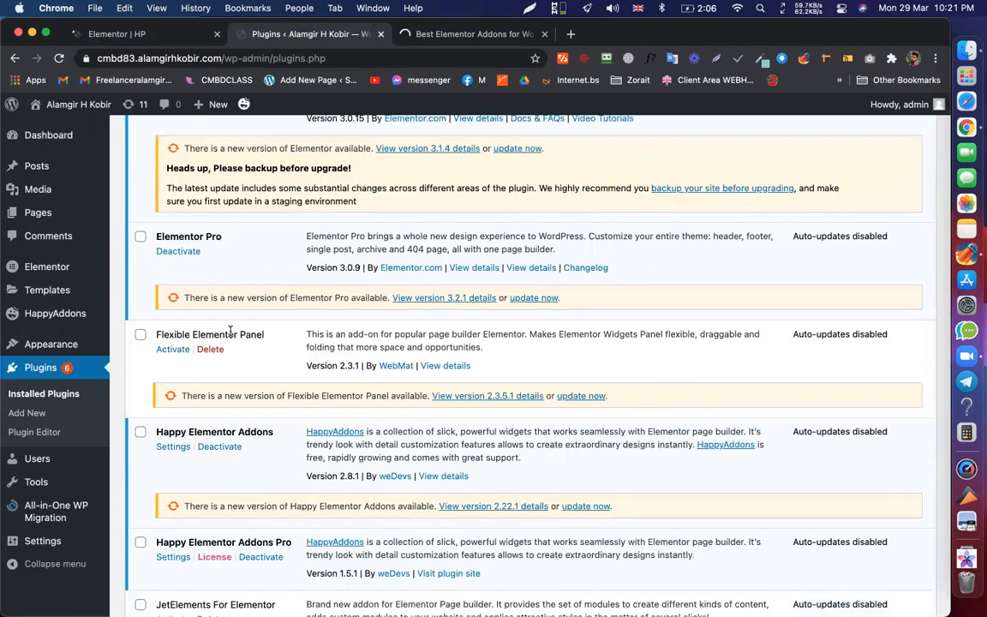
pyautogui.scroll(-3, 230, 330)
pyautogui.tripleClick(230, 331)
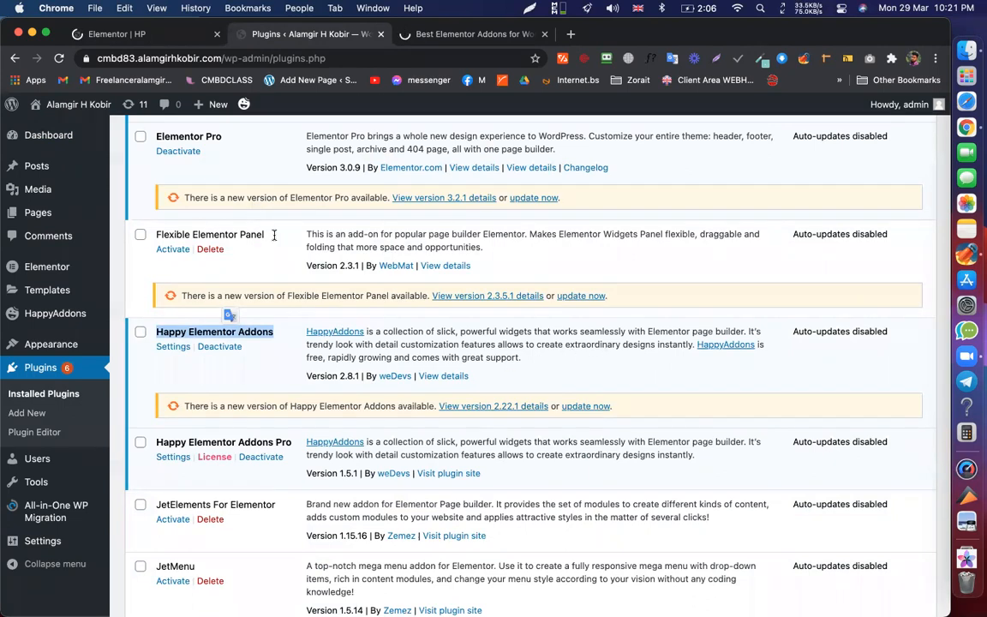
pyautogui.scroll(-3, 253, 317)
pyautogui.click(280, 316)
pyautogui.scroll(-1, 155, 345)
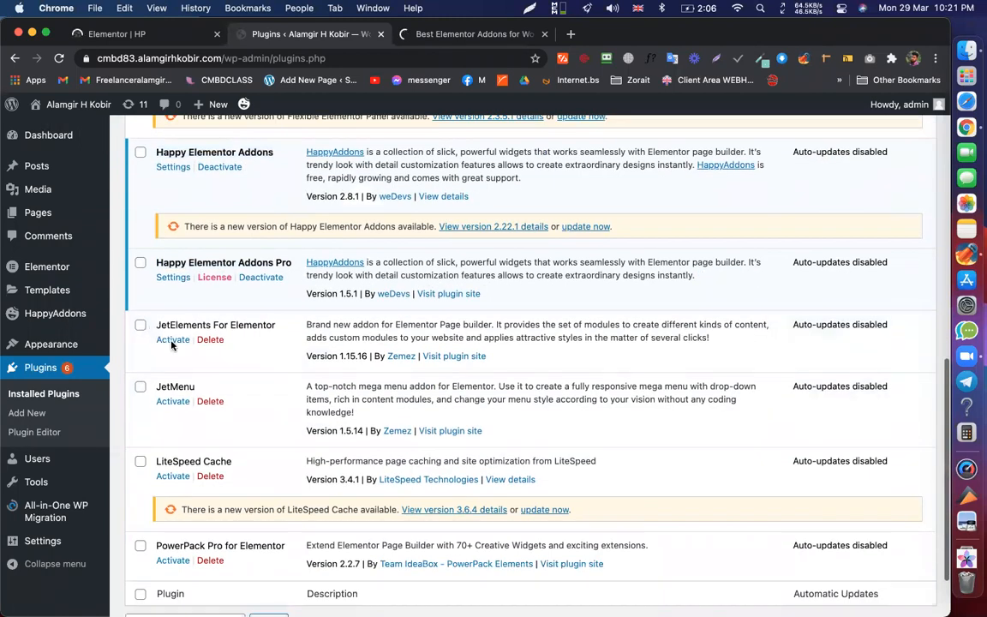
pyautogui.scroll(-2, 173, 480)
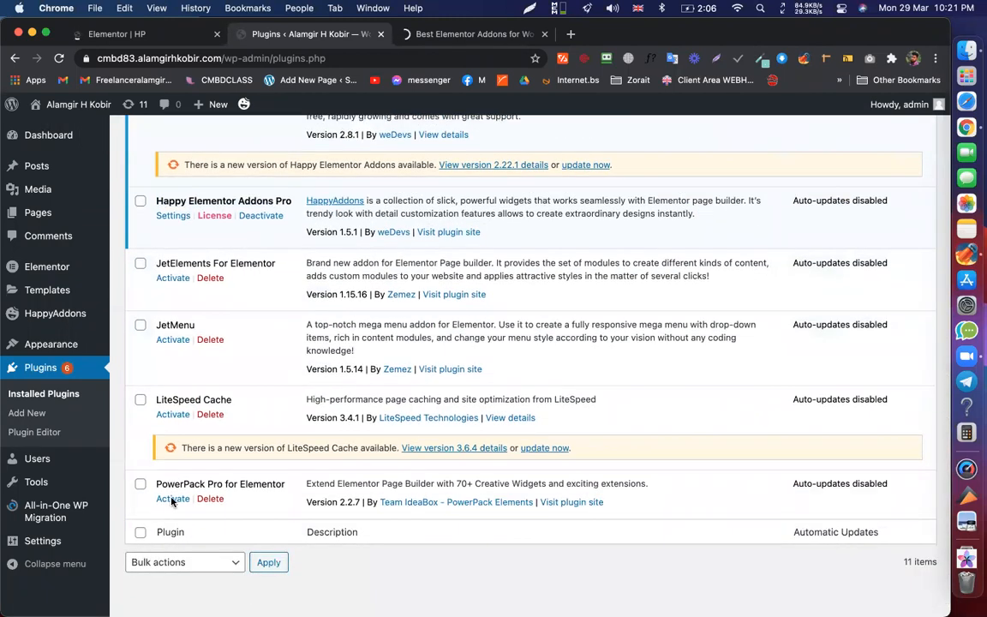
pyautogui.scroll(4, 180, 445)
pyautogui.scroll(4, 195, 281)
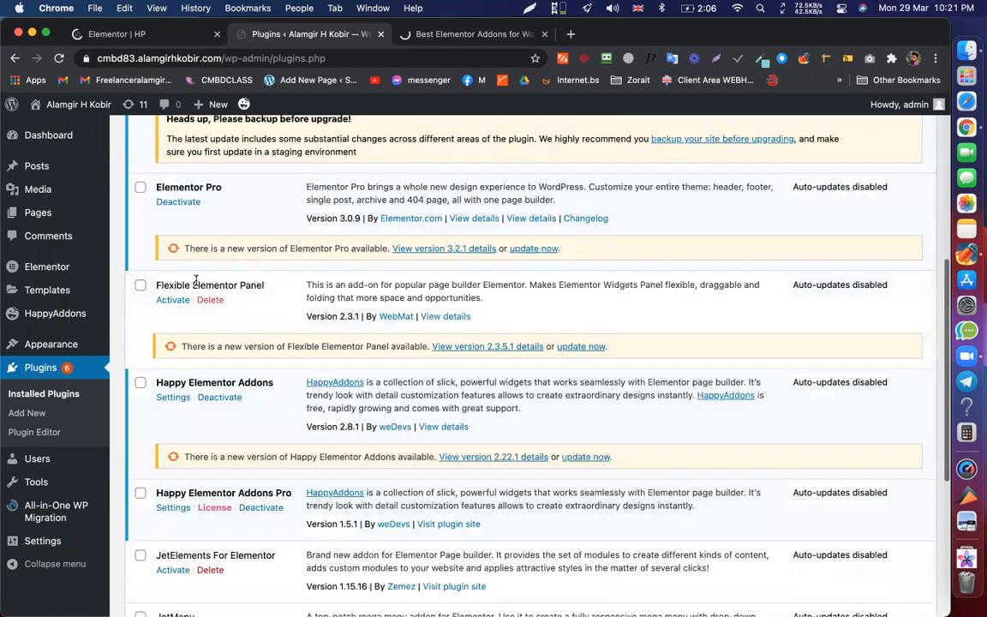
# - Check the Flexible Elementor Panel and Elementor Pro entries, then go to the HappyAddons tab
pyautogui.tripleClick(197, 280)
pyautogui.scroll(2, 202, 257)
pyautogui.click(203, 256)
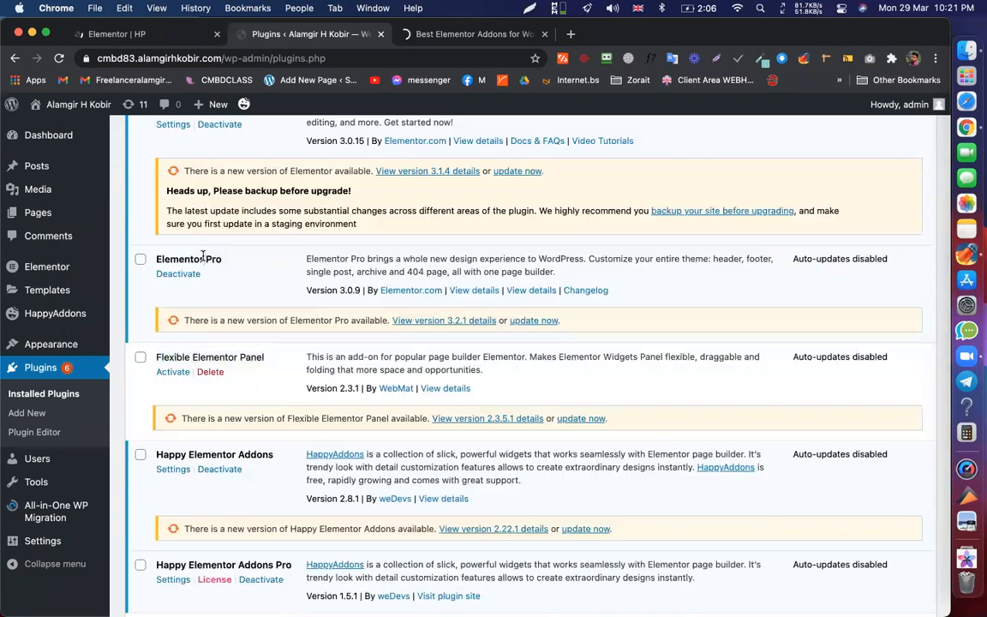
pyautogui.tripleClick(203, 256)
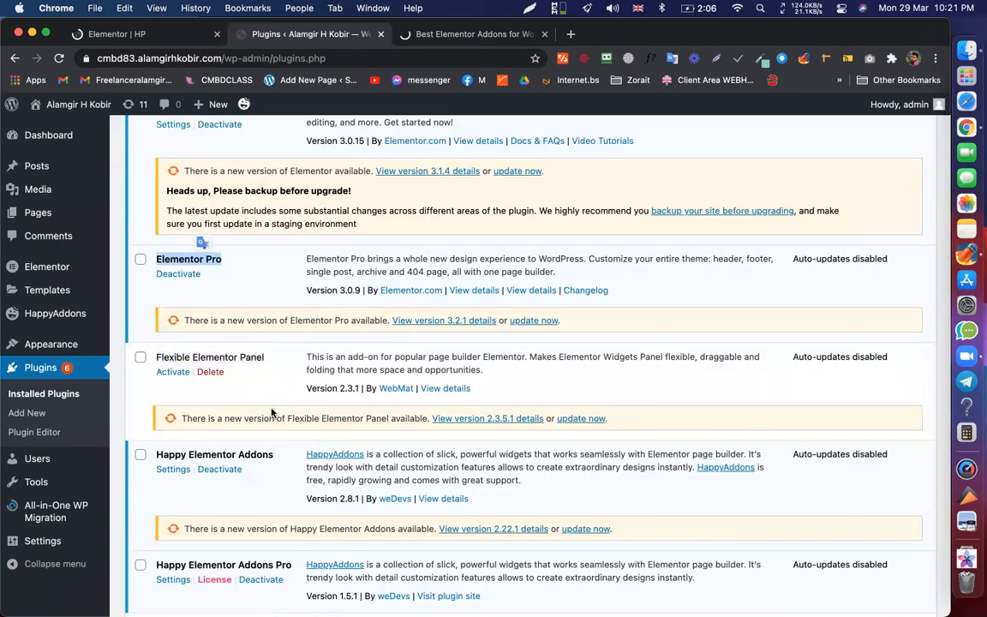
pyautogui.scroll(1, 434, 167)
pyautogui.scroll(5, 429, 257)
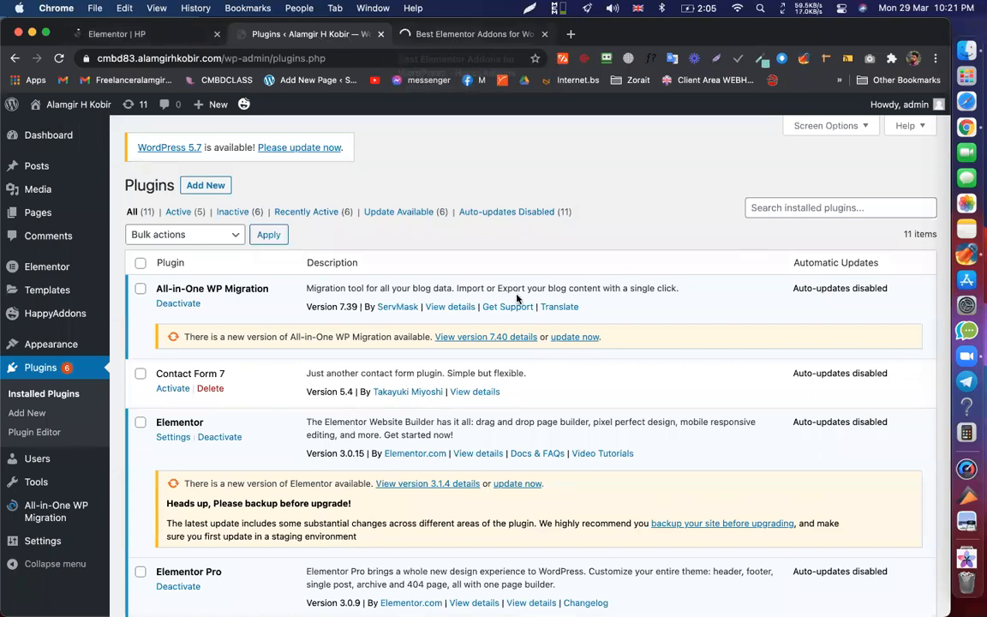
pyautogui.hotkey('ctrl', 'Tab')
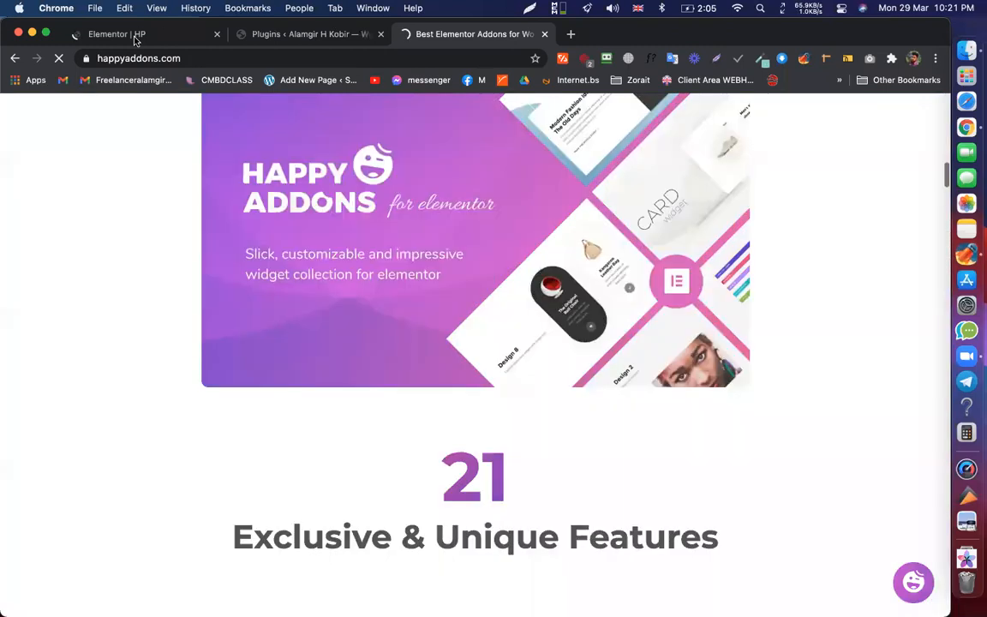
# - Switch back to the Elementor | HP editor tab
pyautogui.hotkey('ctrl', 'Tab')
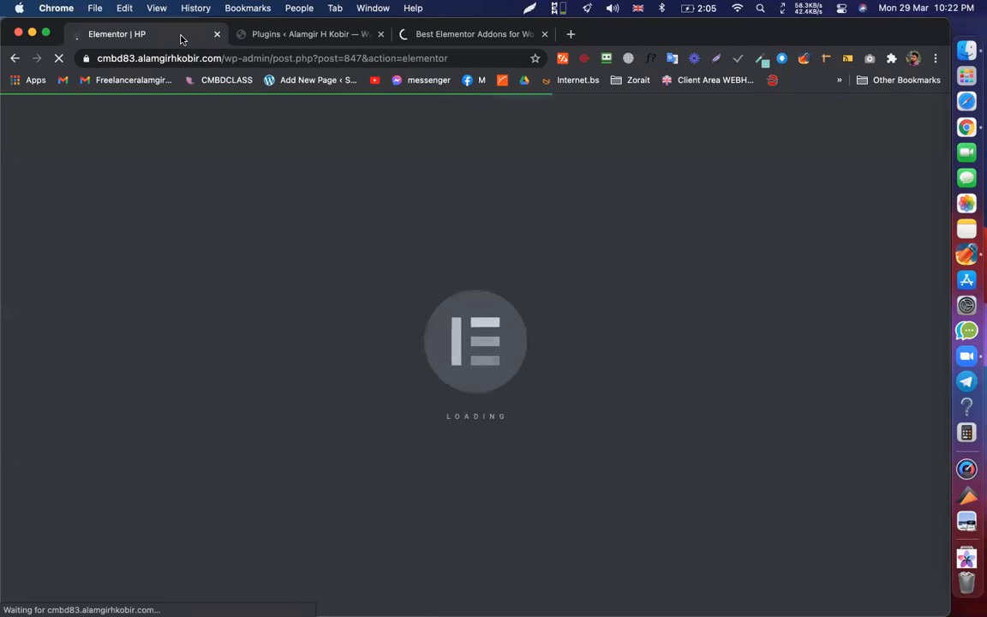
# - Check the Wi-Fi connection, then reopen the HP editor address in a new tab
pyautogui.click(738, 7)
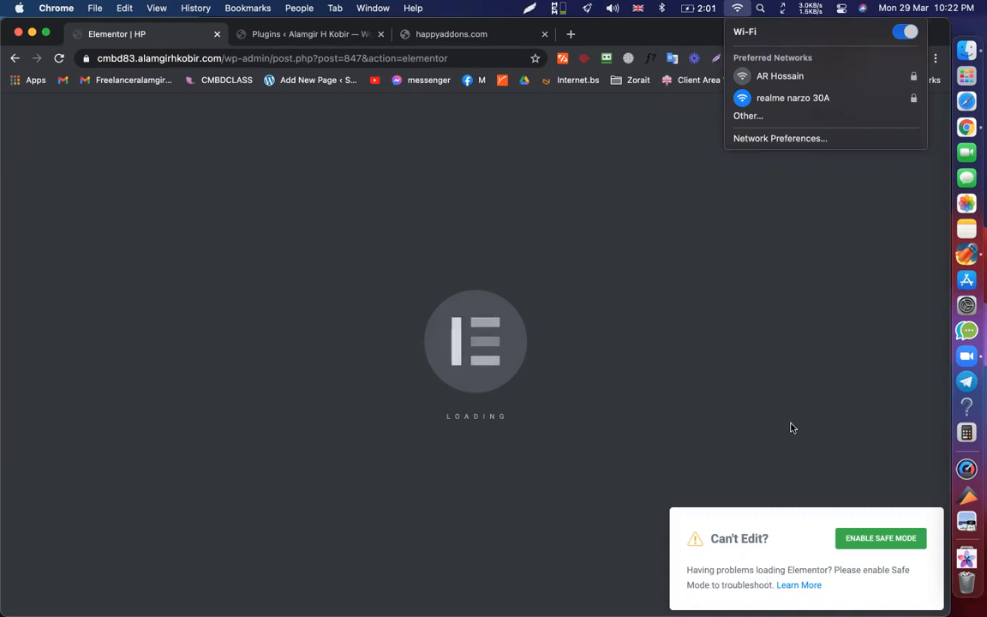
pyautogui.click(588, 396)
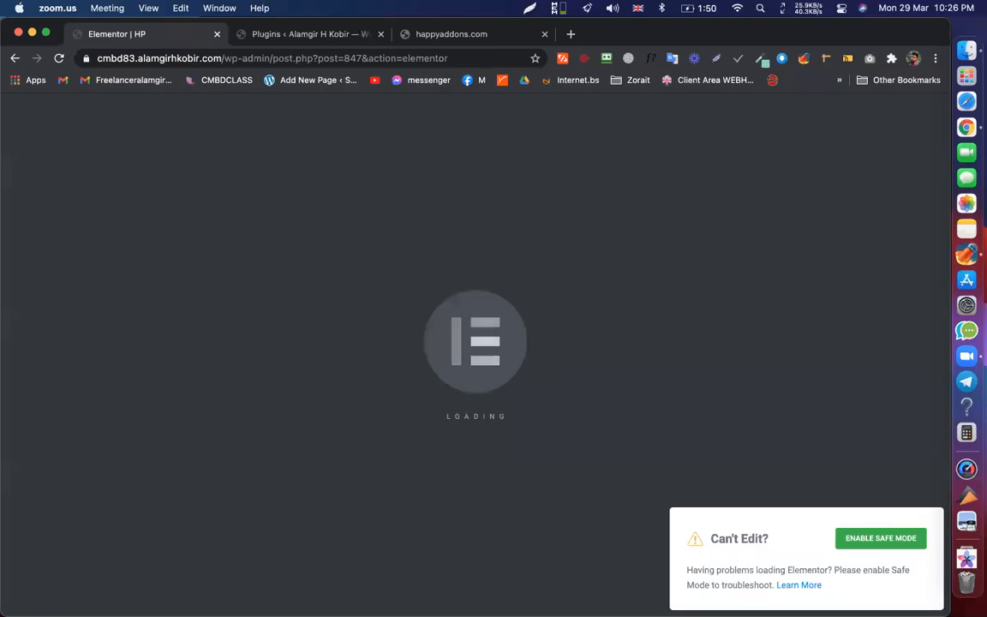
pyautogui.click(259, 60)
pyautogui.click(255, 58)
pyautogui.moveTo(255, 58); pyautogui.dragTo(219, 39)
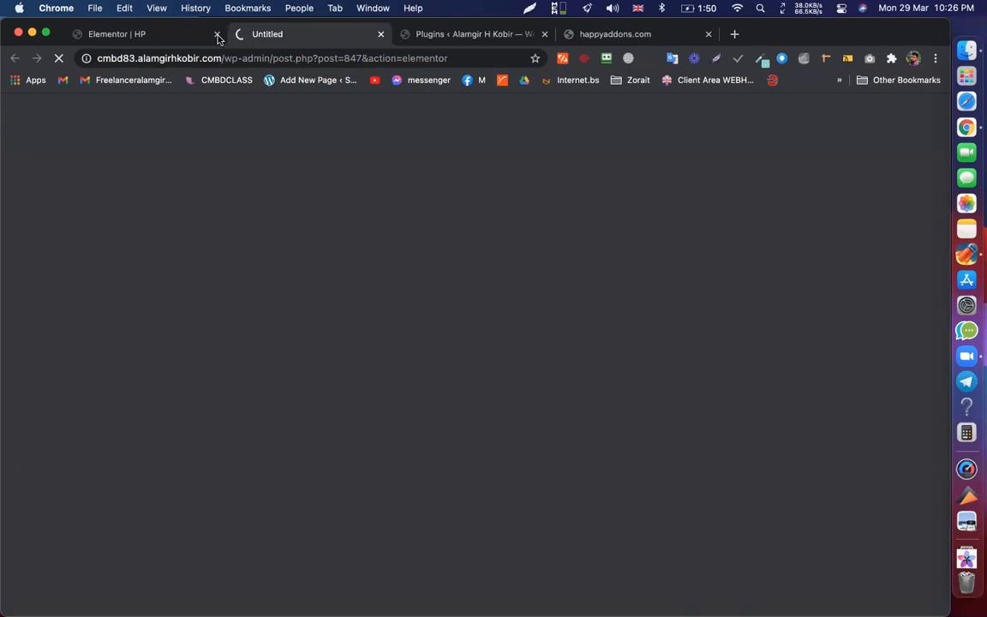
# - Close the stalled editor tab, view the HP Page Settings, and return to Widgets
pyautogui.click(216, 35)
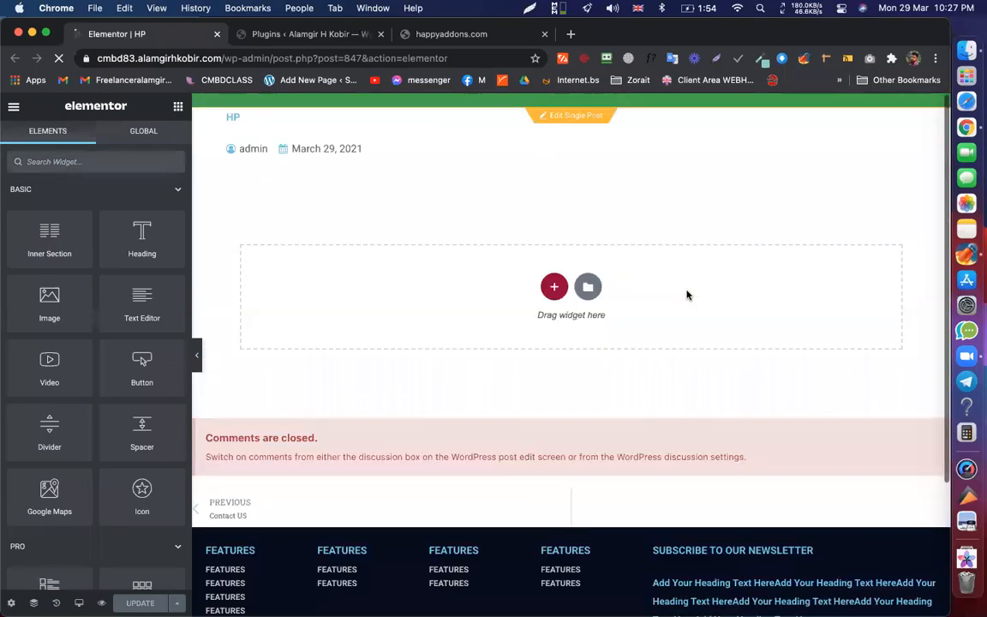
pyautogui.scroll(-3, 516, 253)
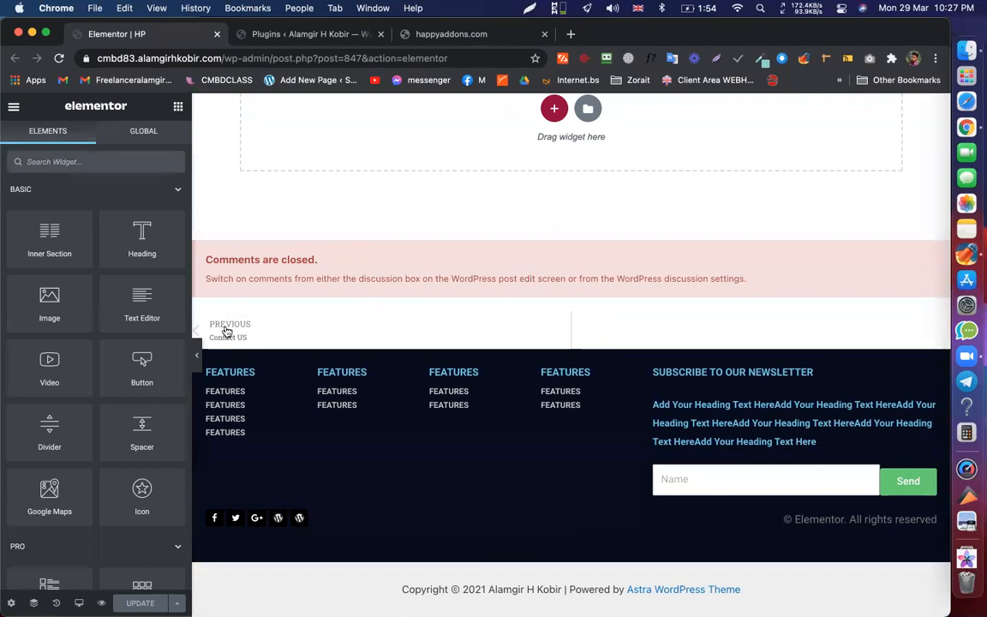
pyautogui.scroll(3, 749, 299)
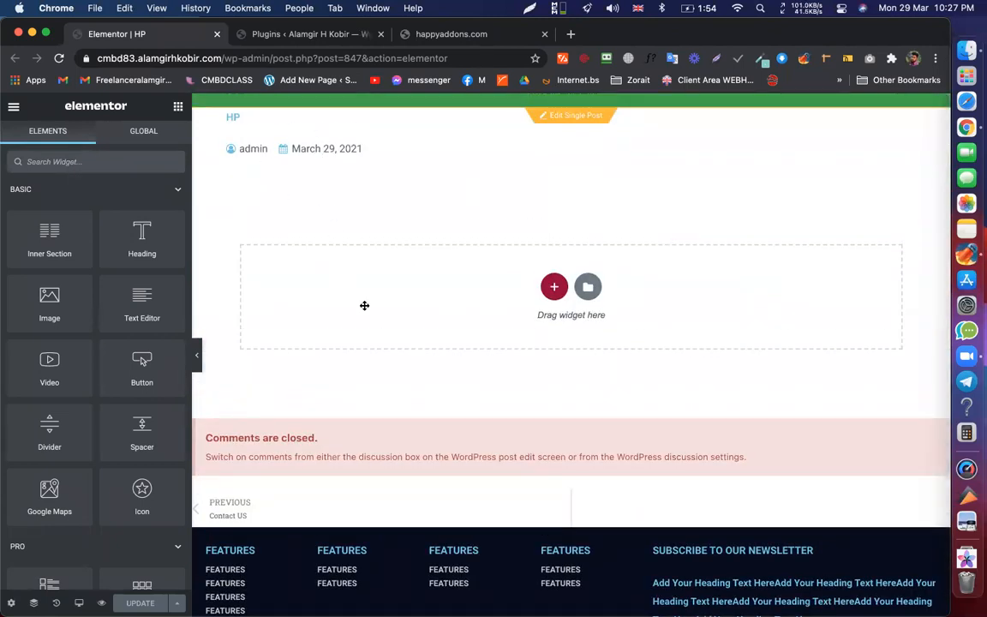
pyautogui.click(11, 603)
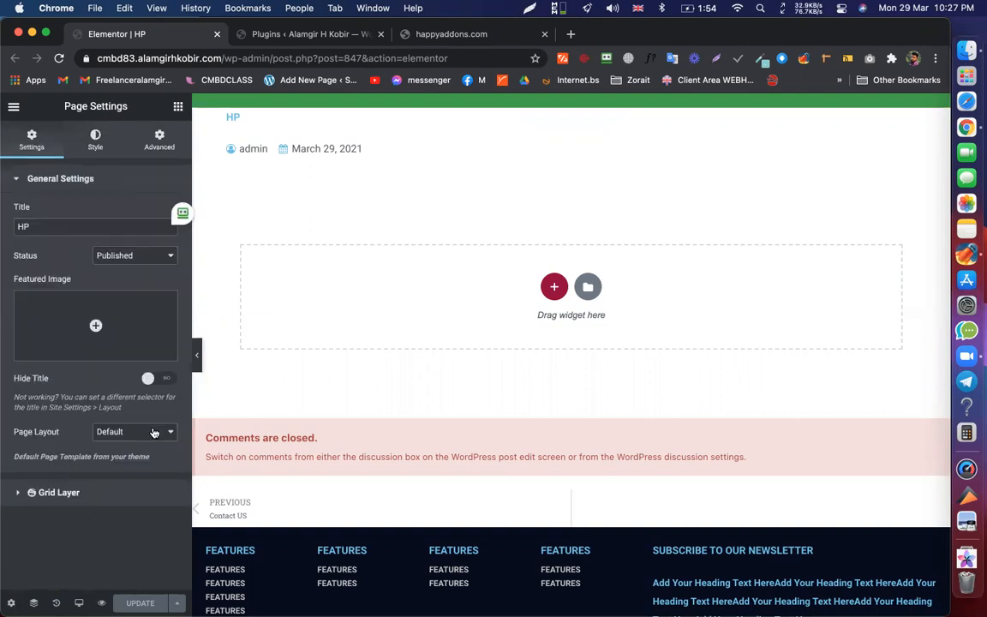
pyautogui.click(178, 108)
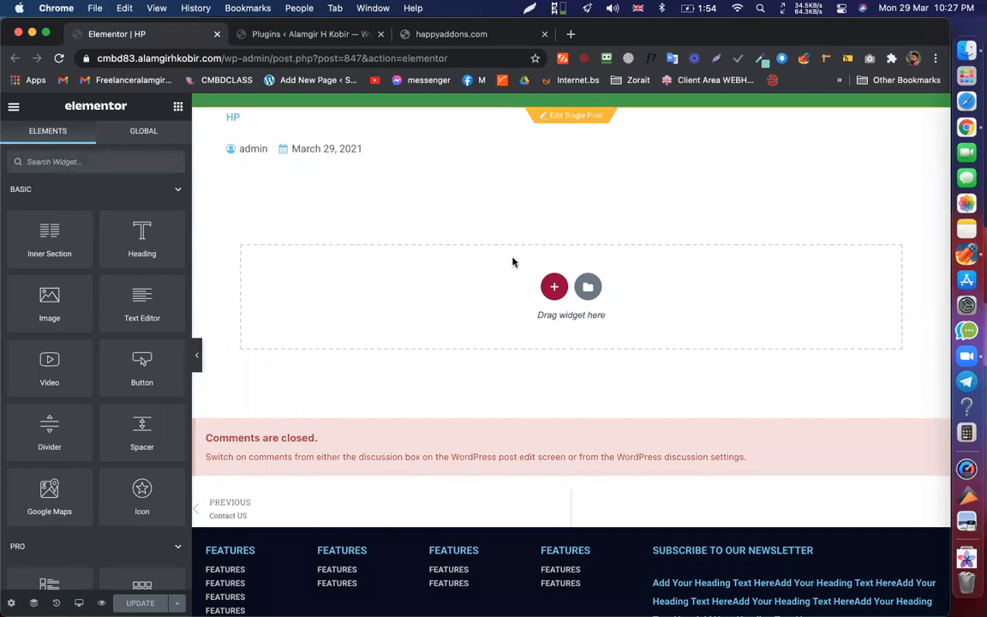
# - Reload the HappyAddons widgets page and close the plugins tab
pyautogui.click(428, 36)
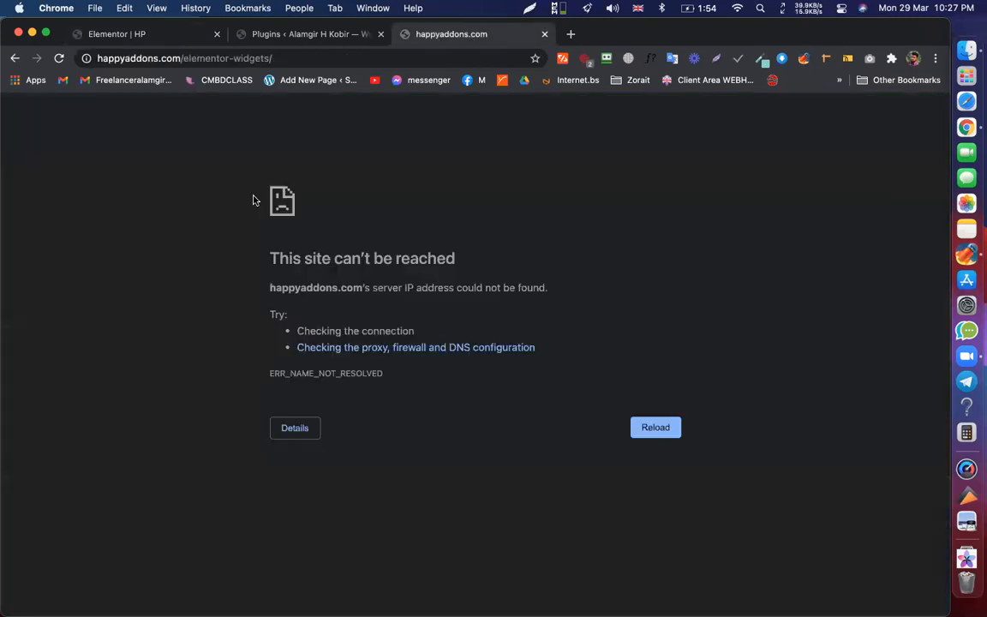
pyautogui.click(60, 59)
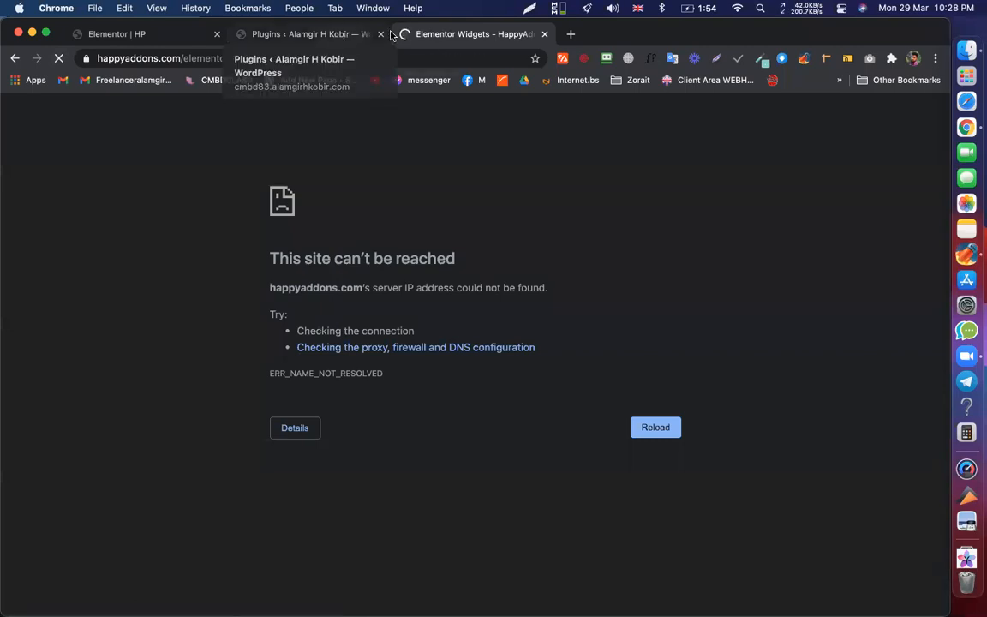
pyautogui.click(283, 38)
pyautogui.press('super+w')
# - Scroll down through the HappyAddons widgets list
pyautogui.scroll(-1, 420, 360)
pyautogui.scroll(-5, 420, 360)
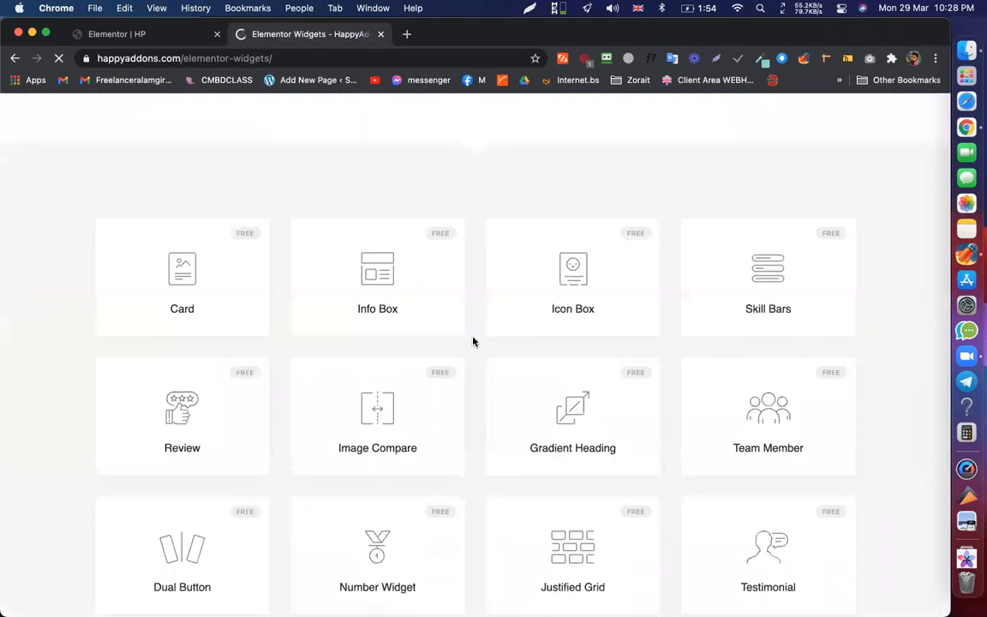
pyautogui.scroll(-3, 733, 300)
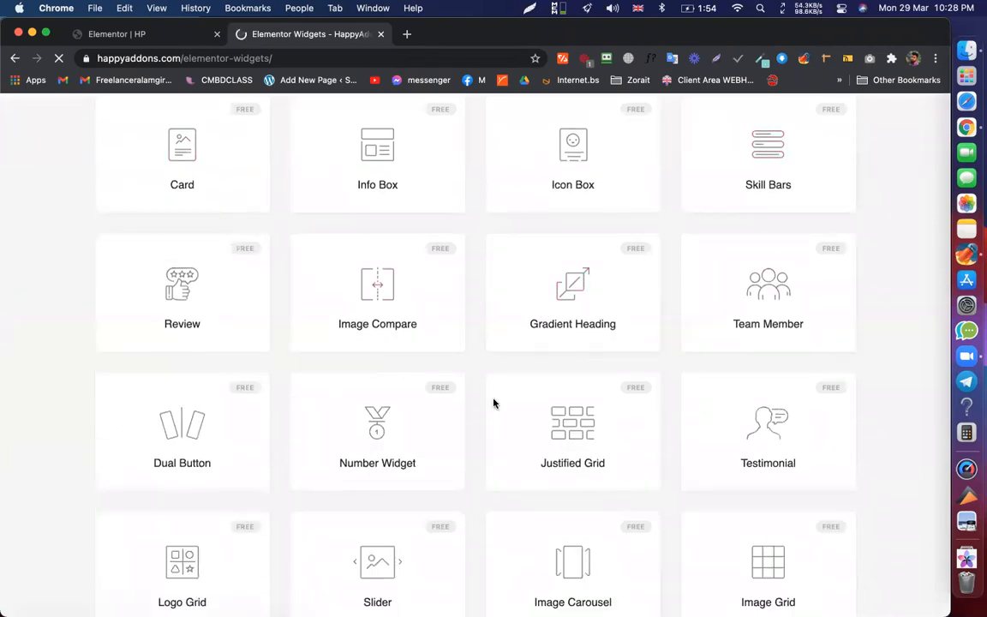
pyautogui.scroll(-6, 480, 270)
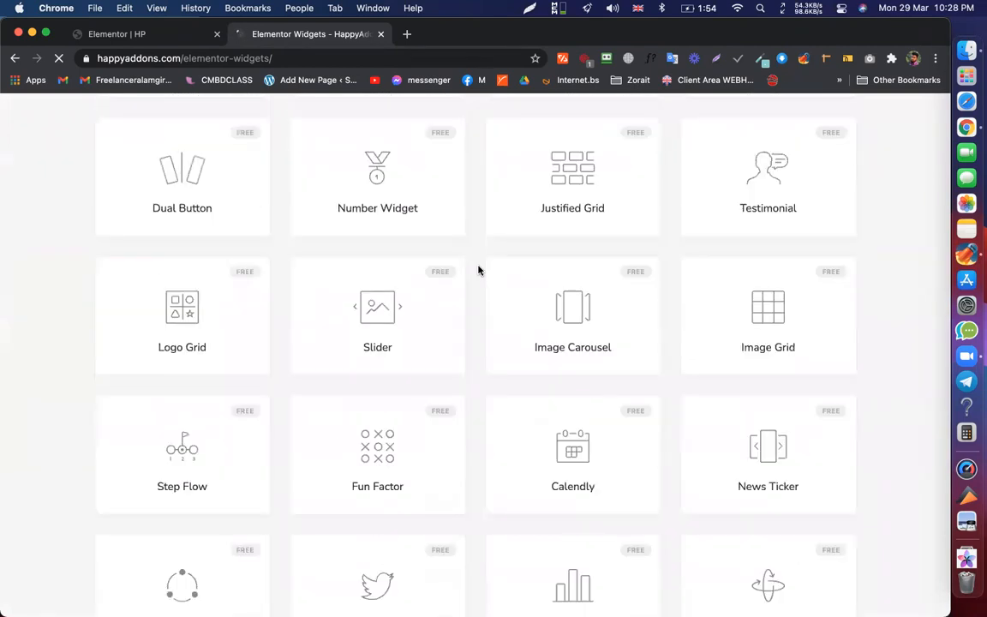
pyautogui.scroll(-10, 478, 271)
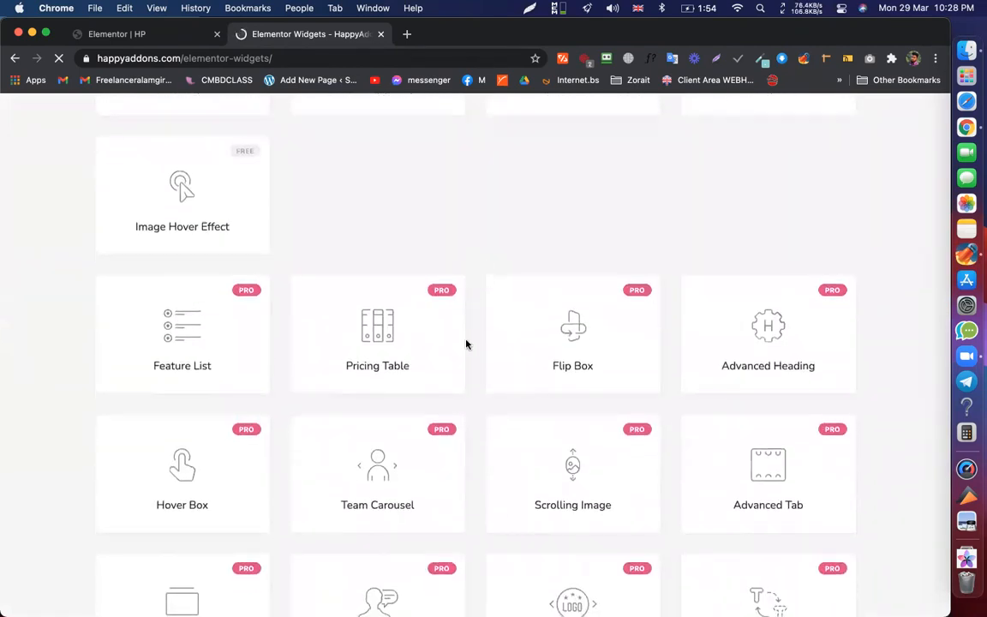
pyautogui.scroll(-15, 456, 396)
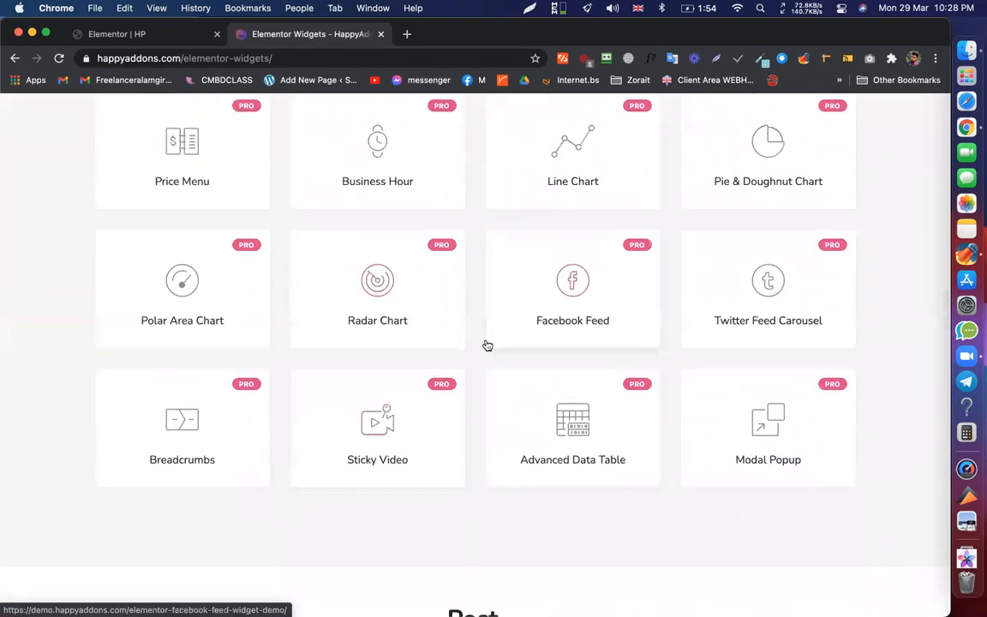
pyautogui.scroll(20, 487, 345)
# - Look over the Widgets heading, scroll back to the top, and return to the Elementor HP editor
pyautogui.doubleClick(483, 258)
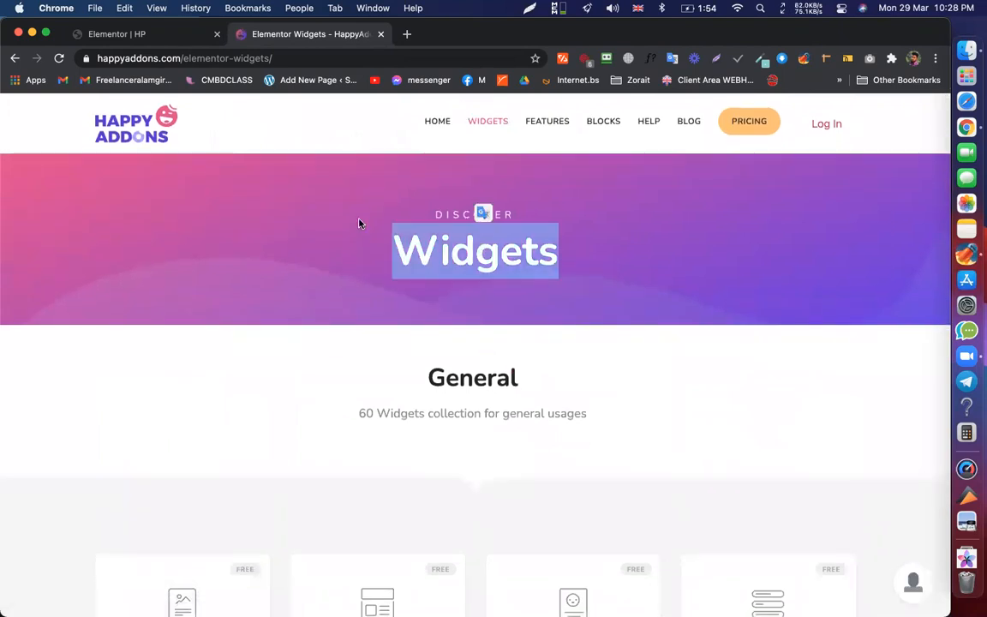
pyautogui.click(359, 223)
pyautogui.scroll(-8, 361, 224)
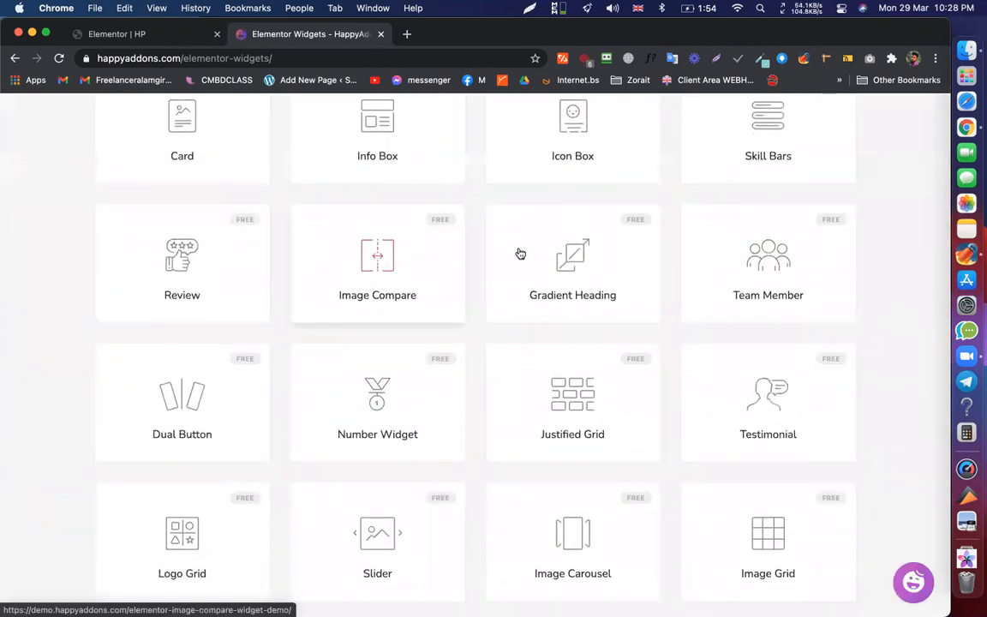
pyautogui.scroll(-6, 466, 395)
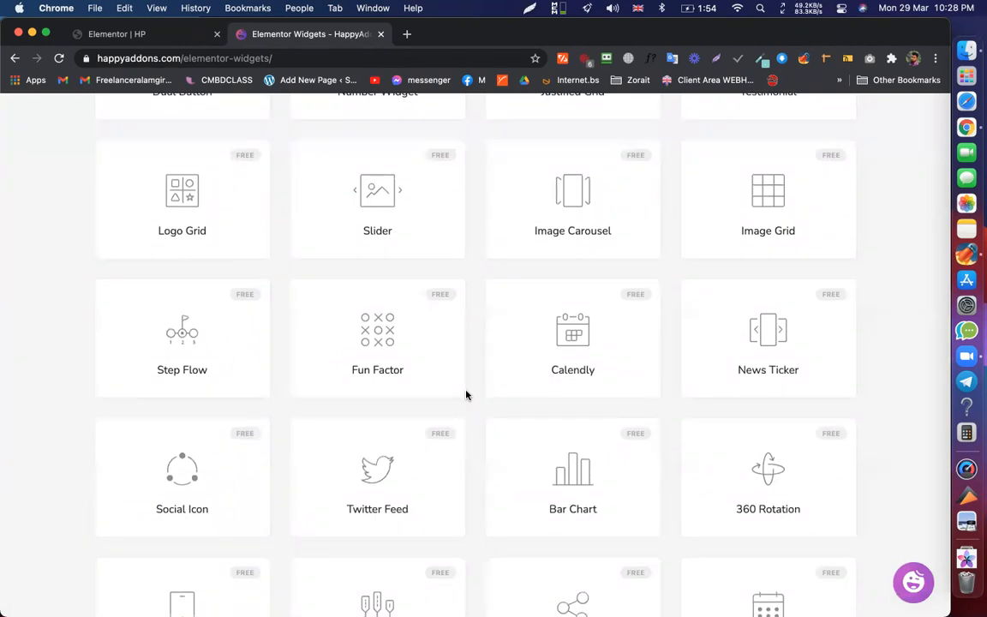
pyautogui.scroll(5, 676, 386)
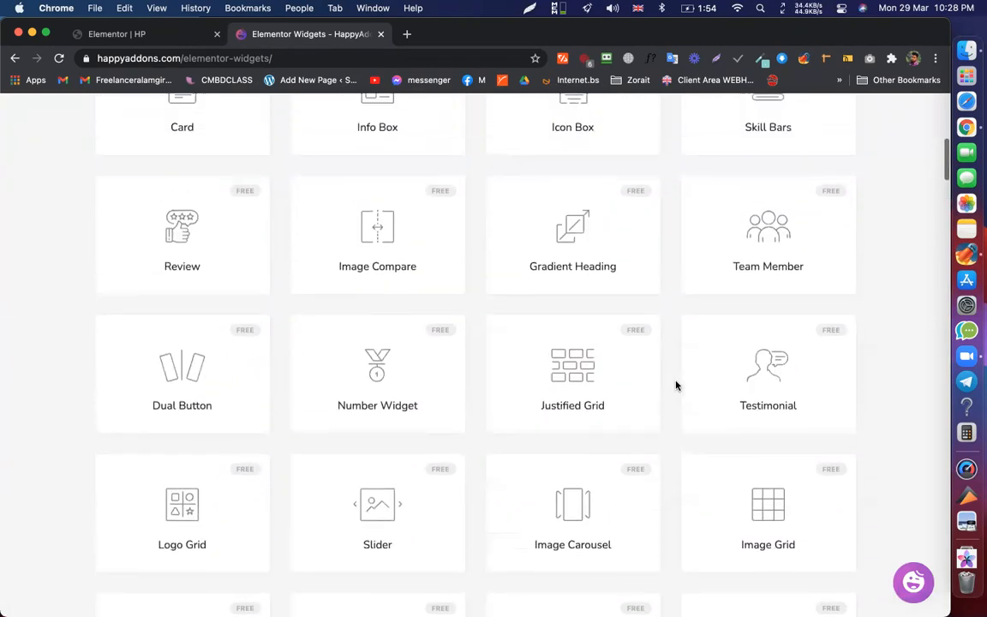
pyautogui.scroll(4, 491, 236)
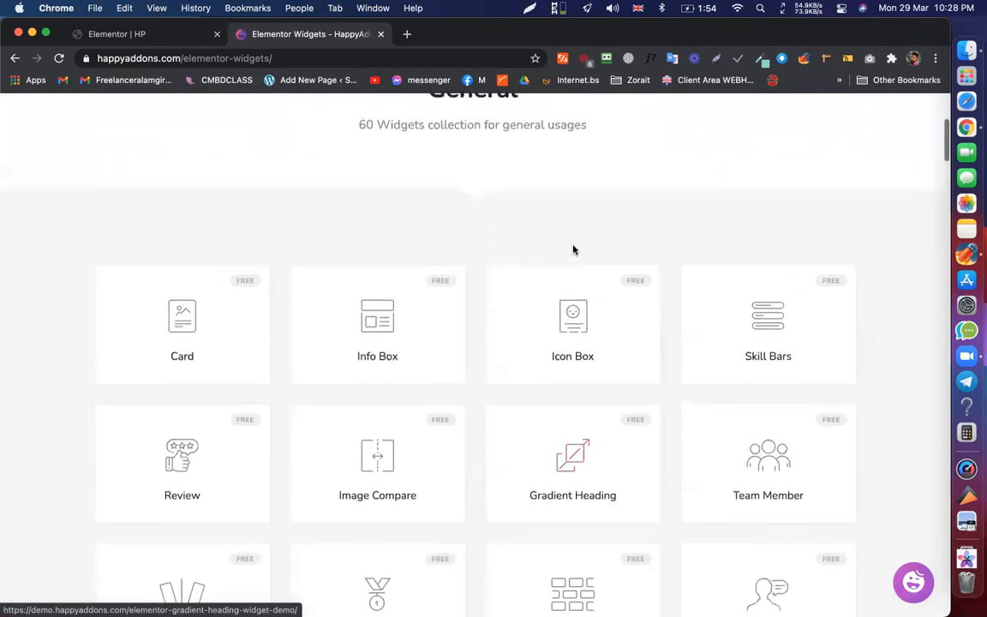
pyautogui.scroll(5, 547, 245)
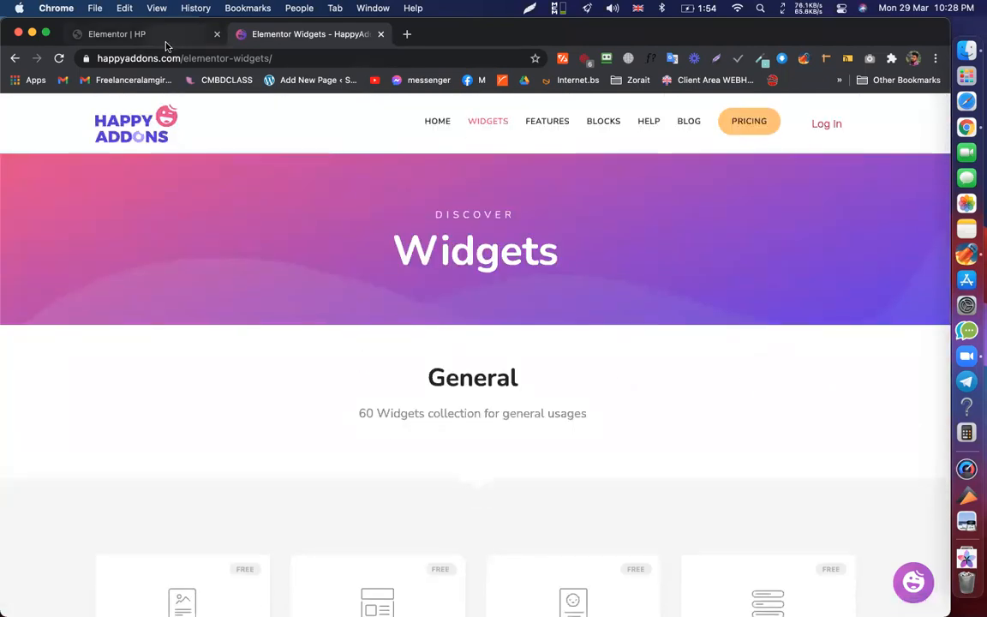
pyautogui.click(137, 34)
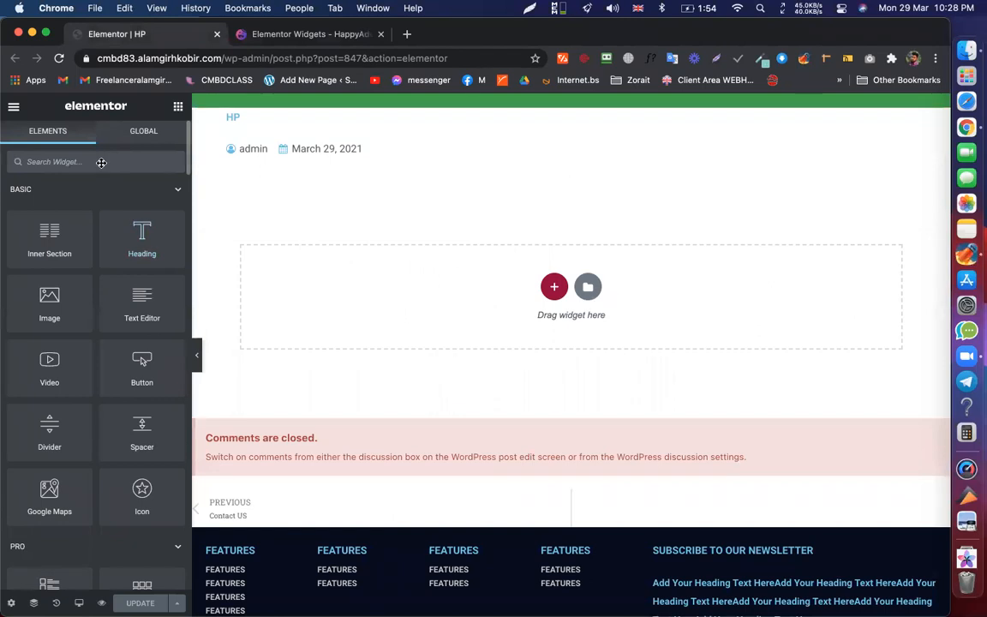
pyautogui.scroll(-15, 101, 162)
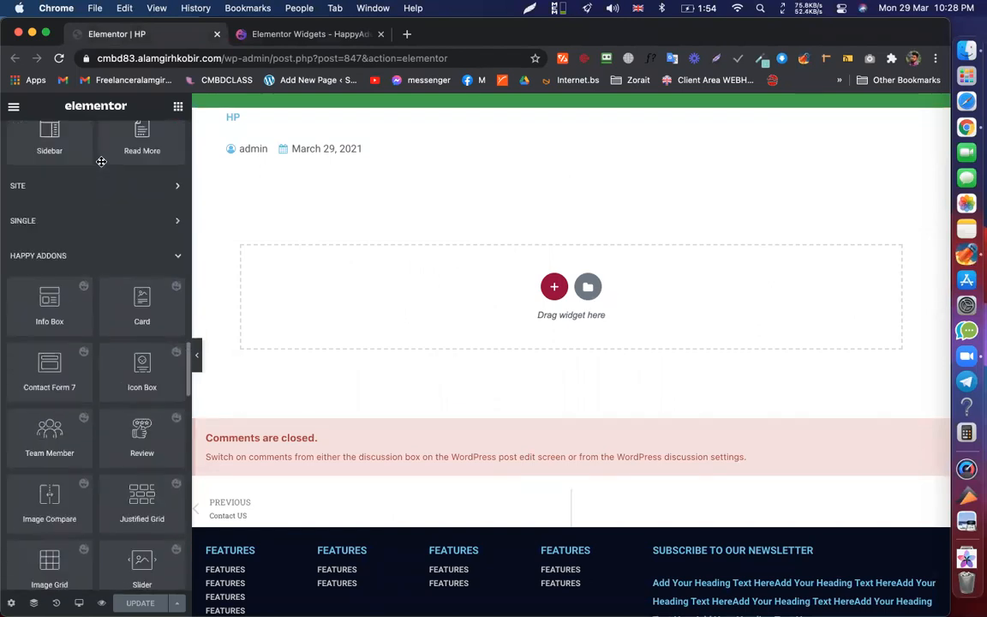
pyautogui.scroll(1, 94, 257)
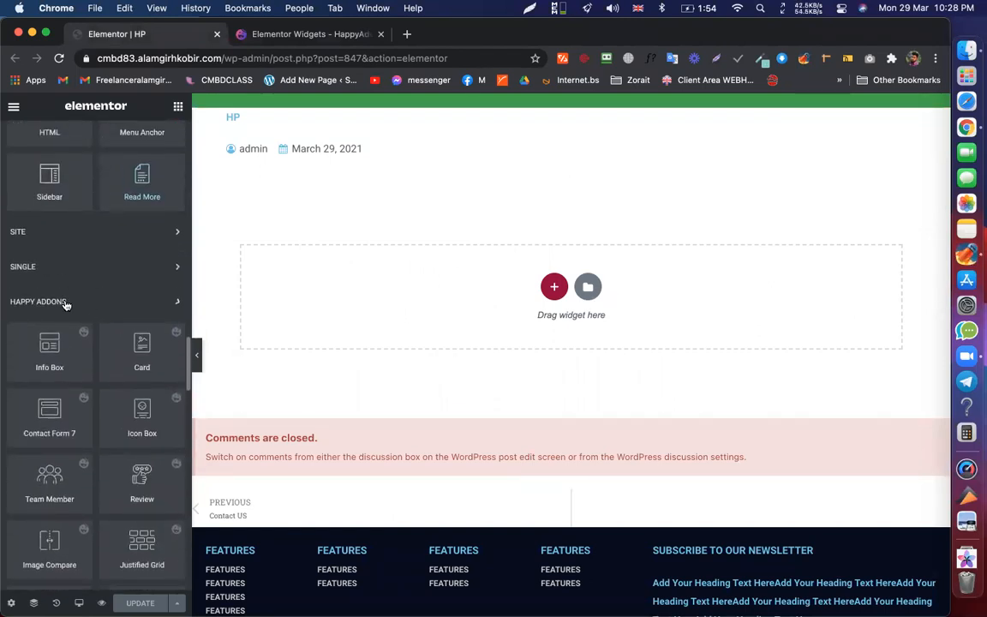
pyautogui.click(65, 304)
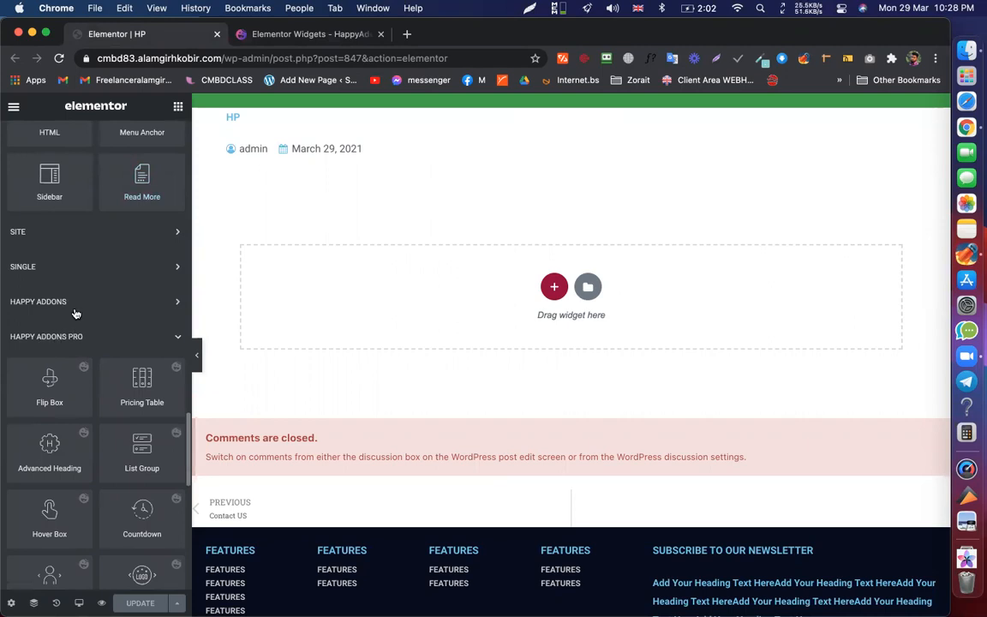
pyautogui.click(75, 310)
pyautogui.scroll(-5, 85, 428)
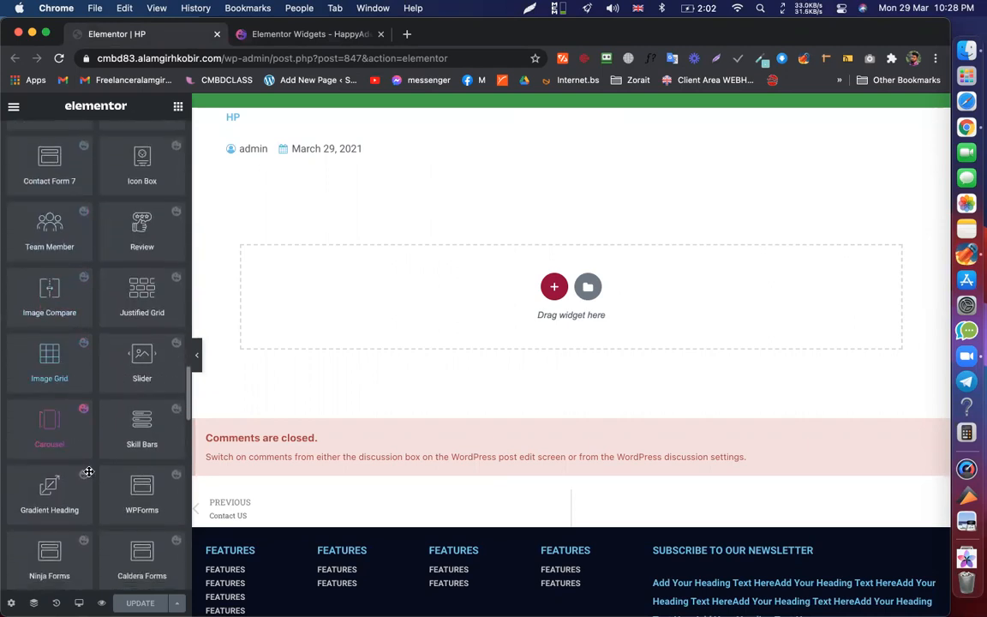
pyautogui.scroll(-5, 84, 429)
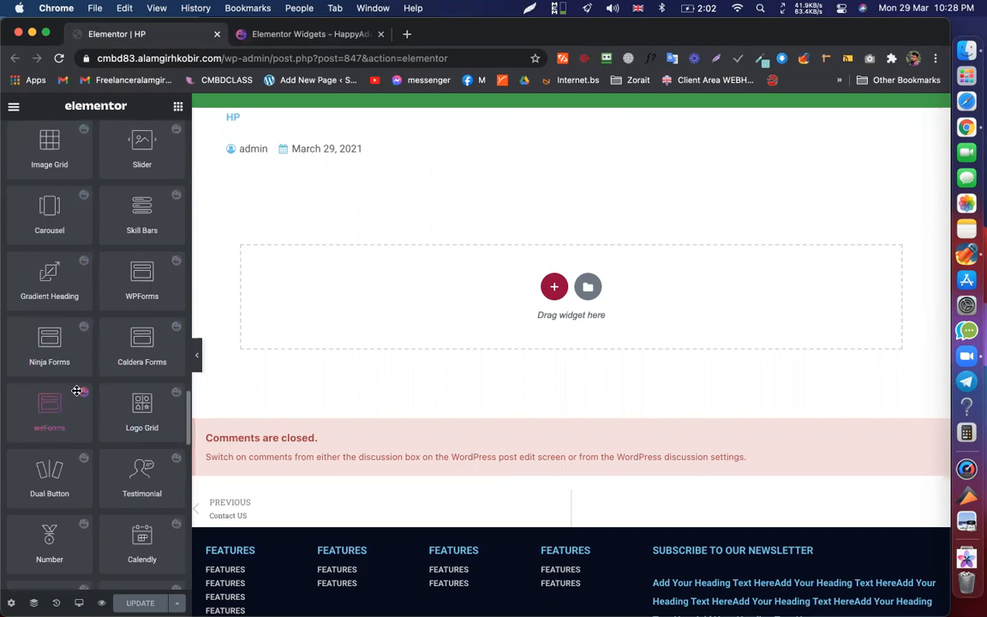
pyautogui.scroll(-15, 77, 390)
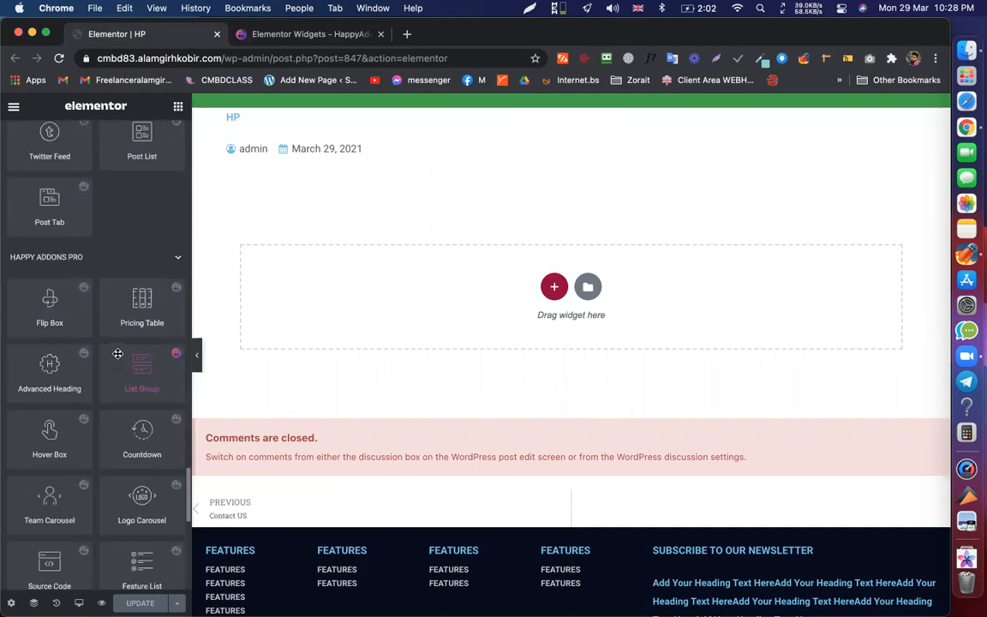
pyautogui.scroll(-2, 117, 353)
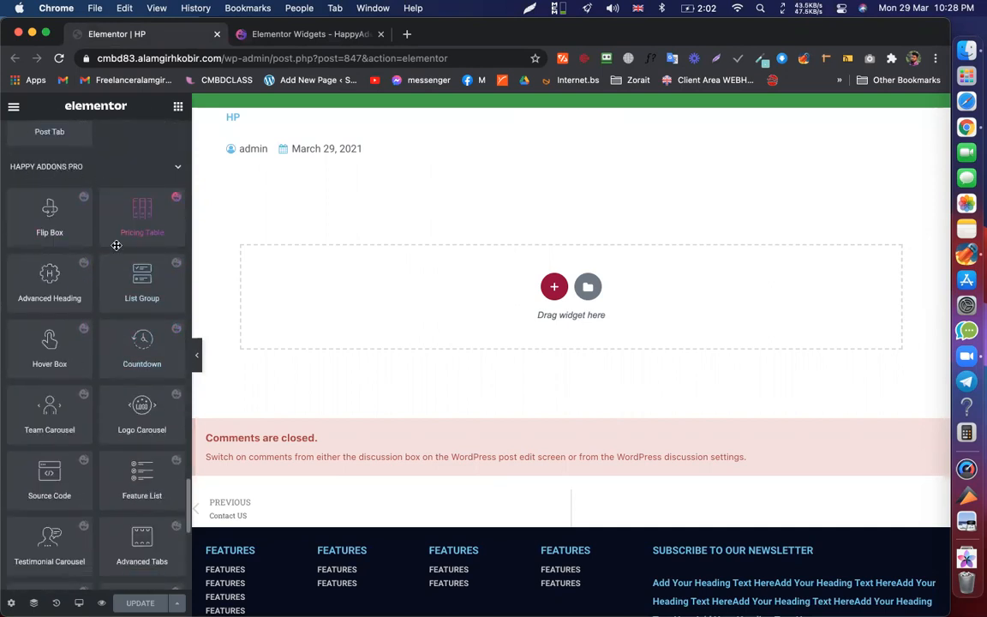
pyautogui.scroll(-1, 101, 293)
pyautogui.scroll(-11, 101, 294)
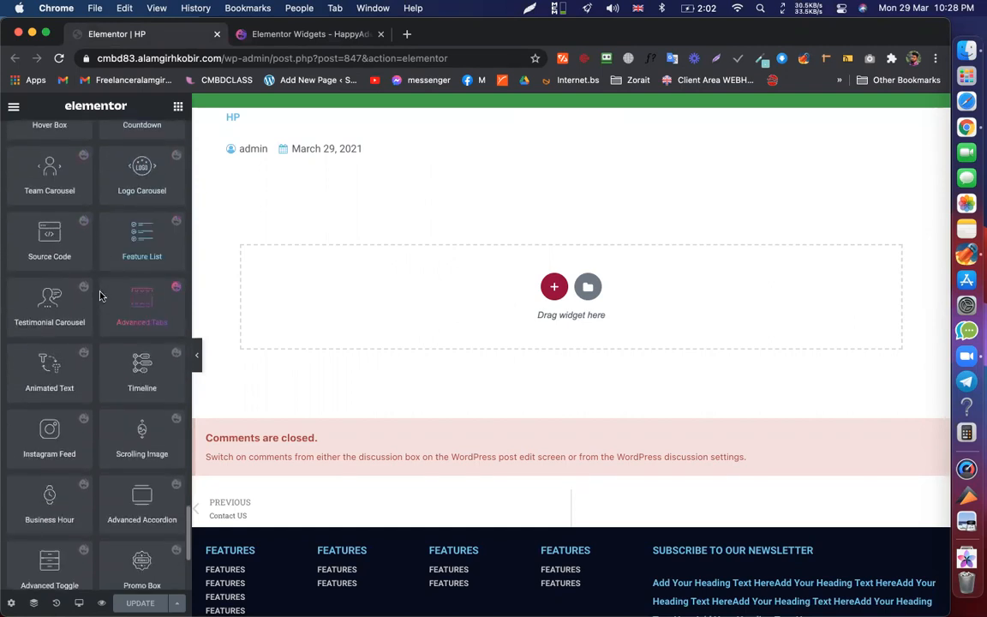
pyautogui.scroll(20, 78, 515)
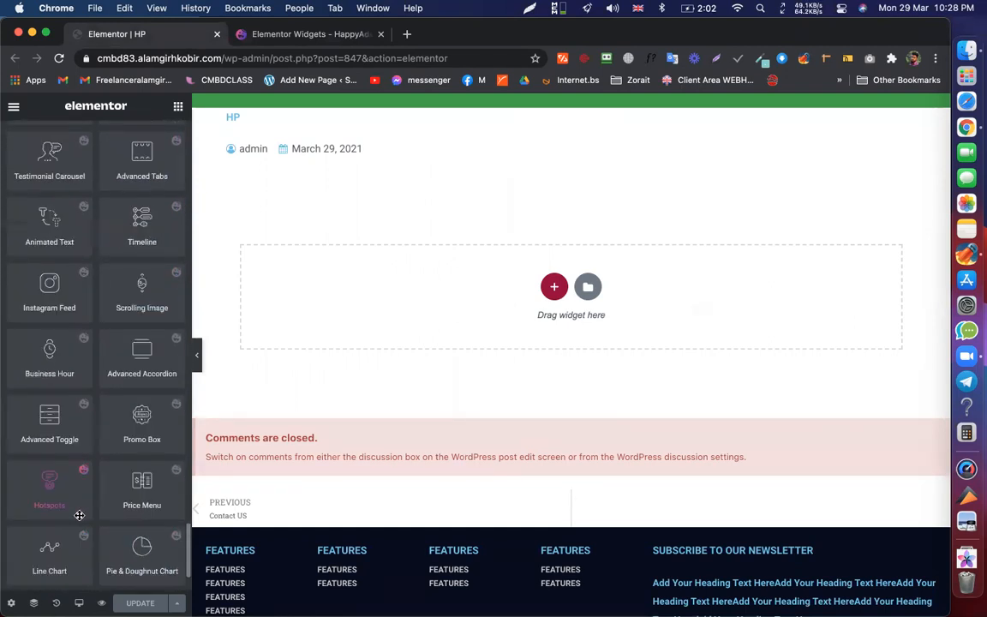
pyautogui.scroll(12, 78, 515)
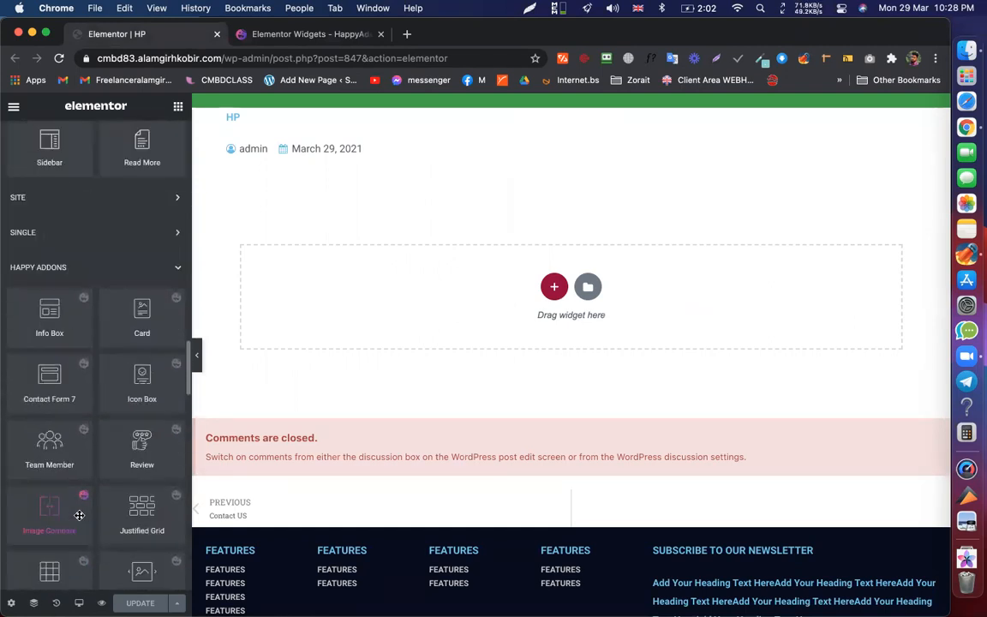
pyautogui.scroll(-3, 95, 342)
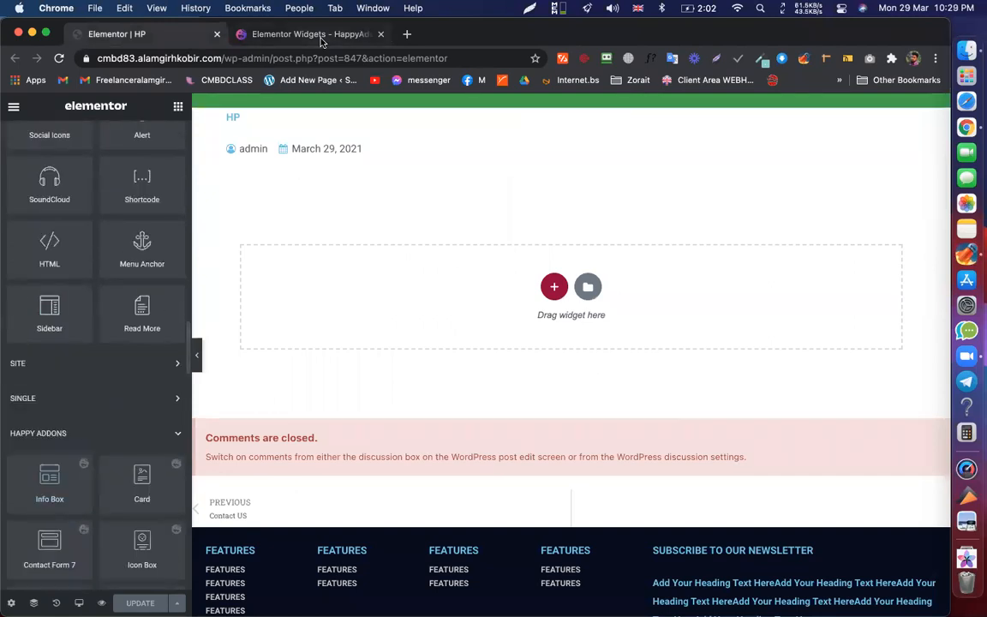
pyautogui.click(320, 38)
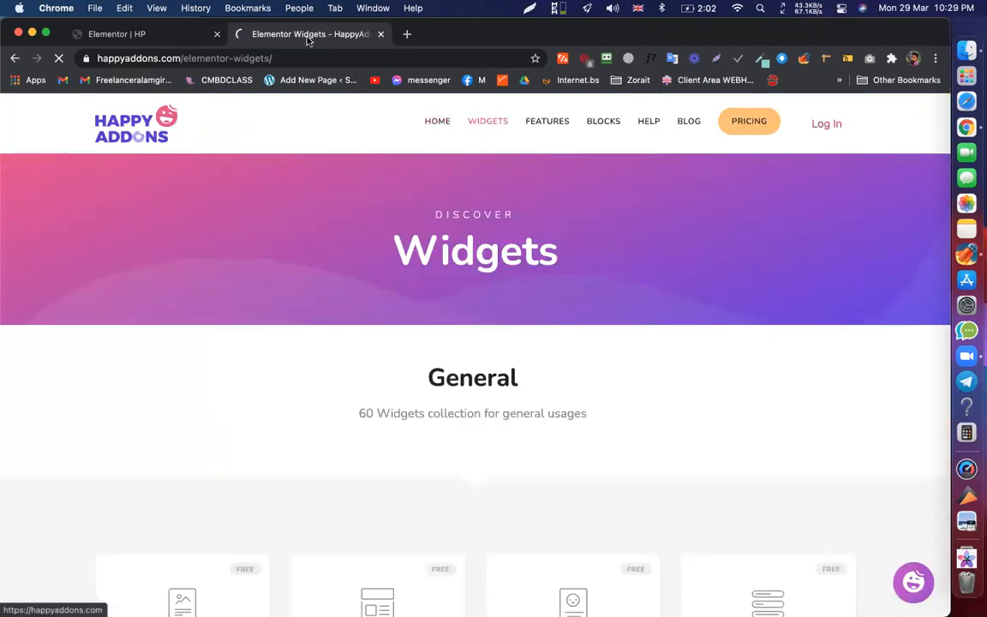
# - Load the happyaddons.com homepage, scroll to its Presets section, then return to the HP editor
pyautogui.click(445, 125)
pyautogui.scroll(-10, 427, 271)
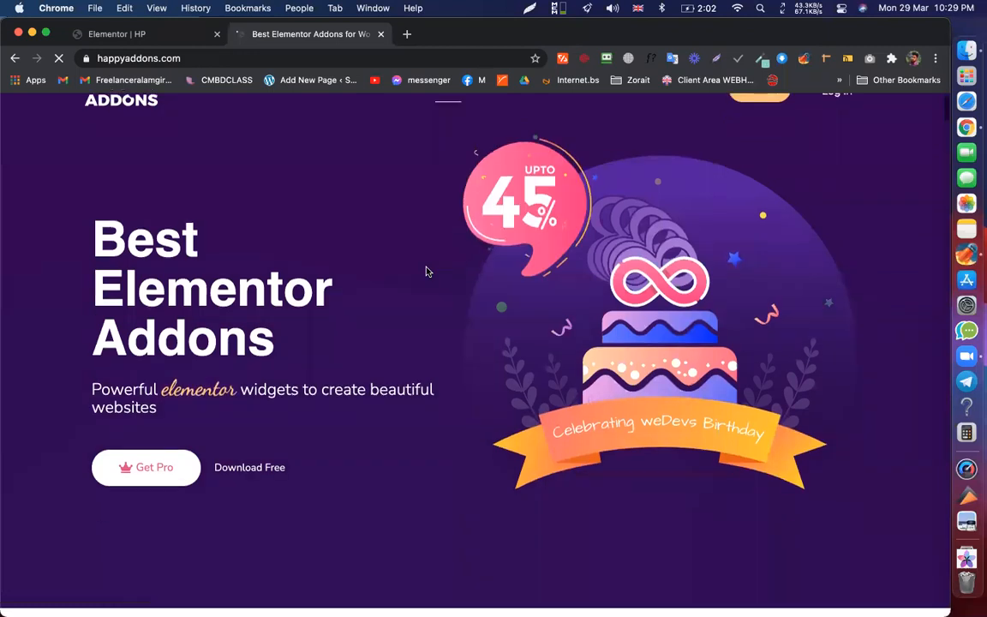
pyautogui.scroll(-10, 426, 271)
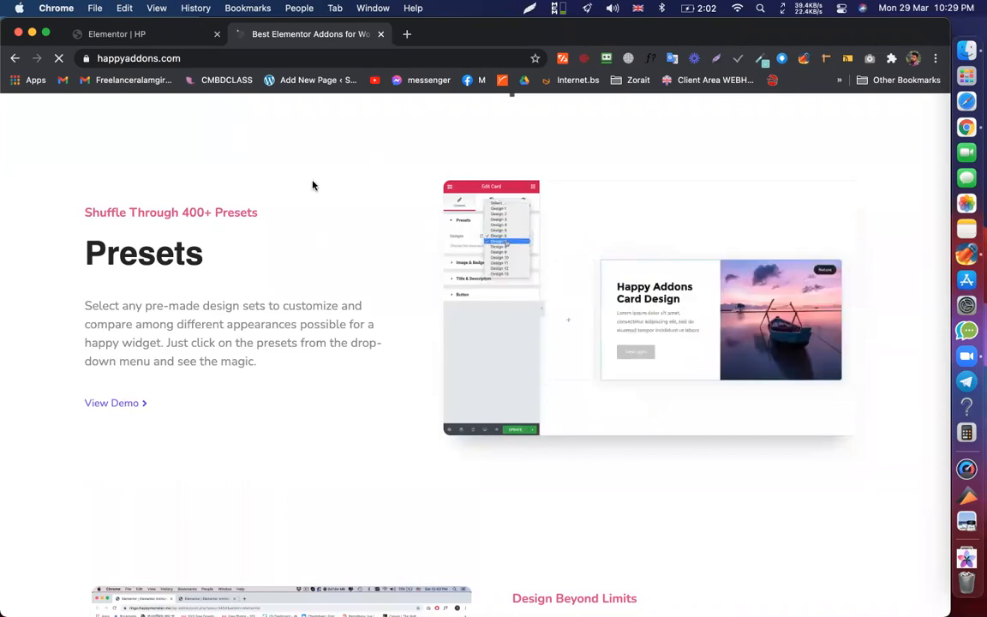
pyautogui.click(165, 34)
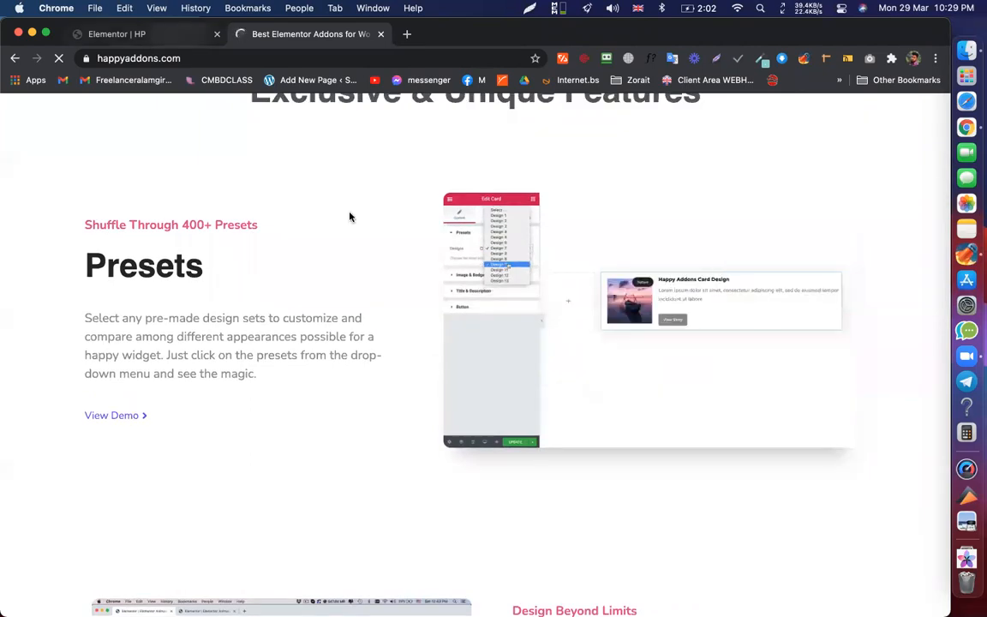
pyautogui.scroll(-3, 113, 393)
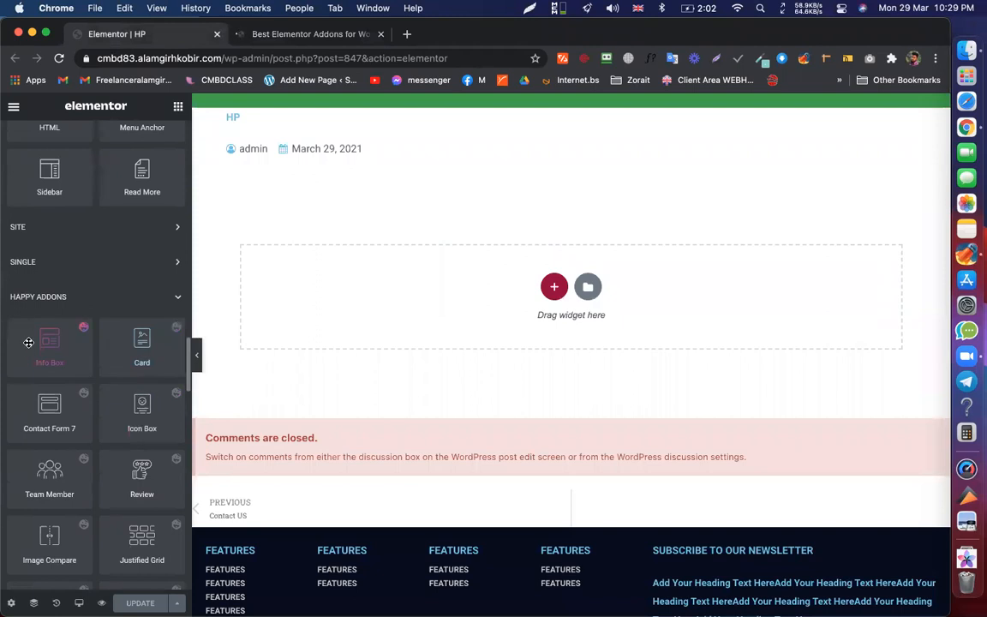
# - Drop the Info Box widget into the empty HP page and accept the new icon library upgrade
pyautogui.scroll(-8, 47, 351)
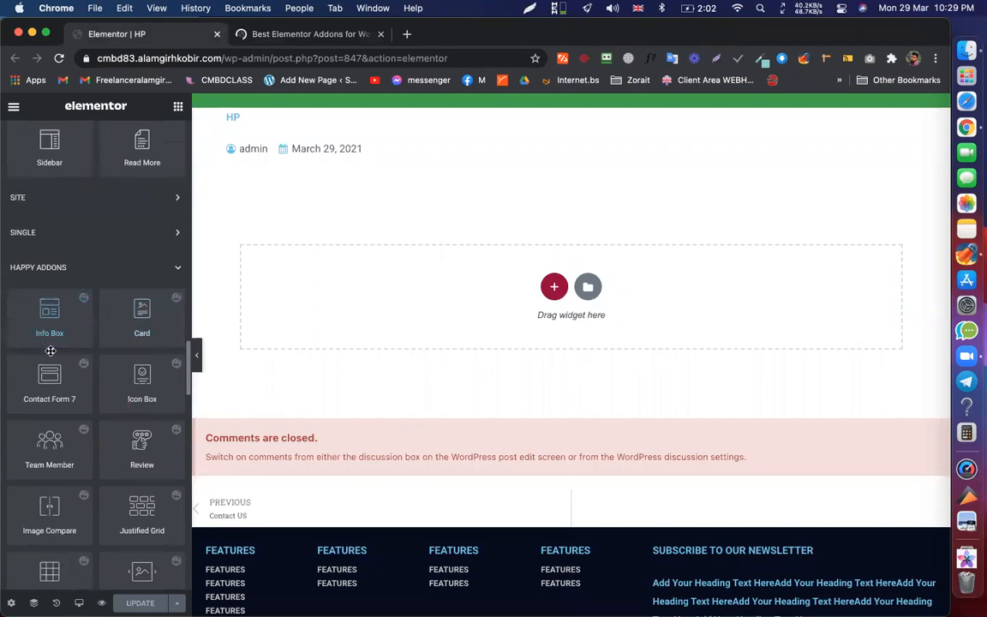
pyautogui.scroll(9, 49, 353)
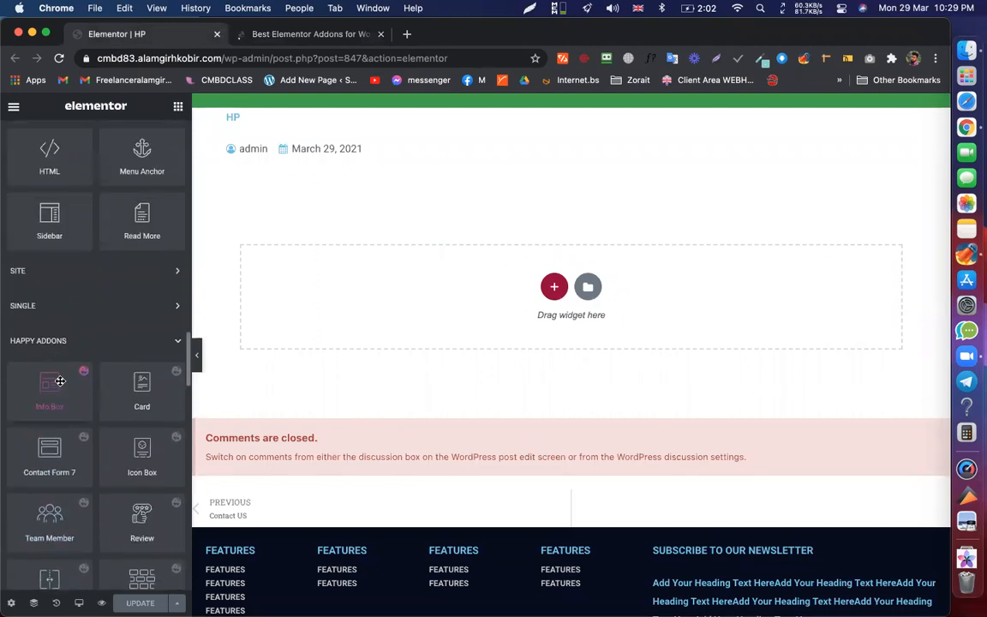
pyautogui.moveTo(48, 383); pyautogui.dragTo(357, 315)
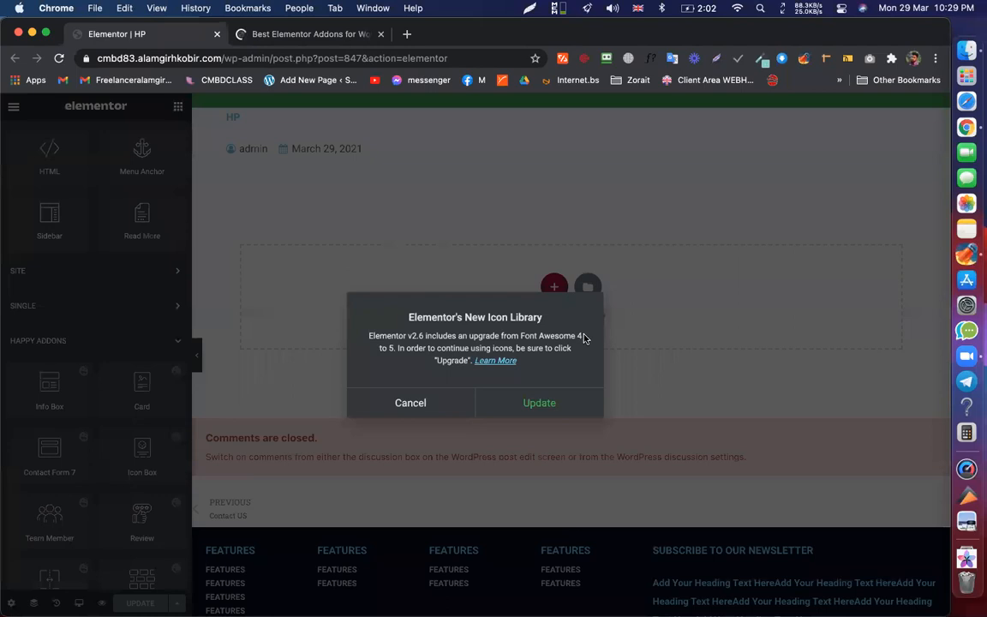
pyautogui.click(556, 405)
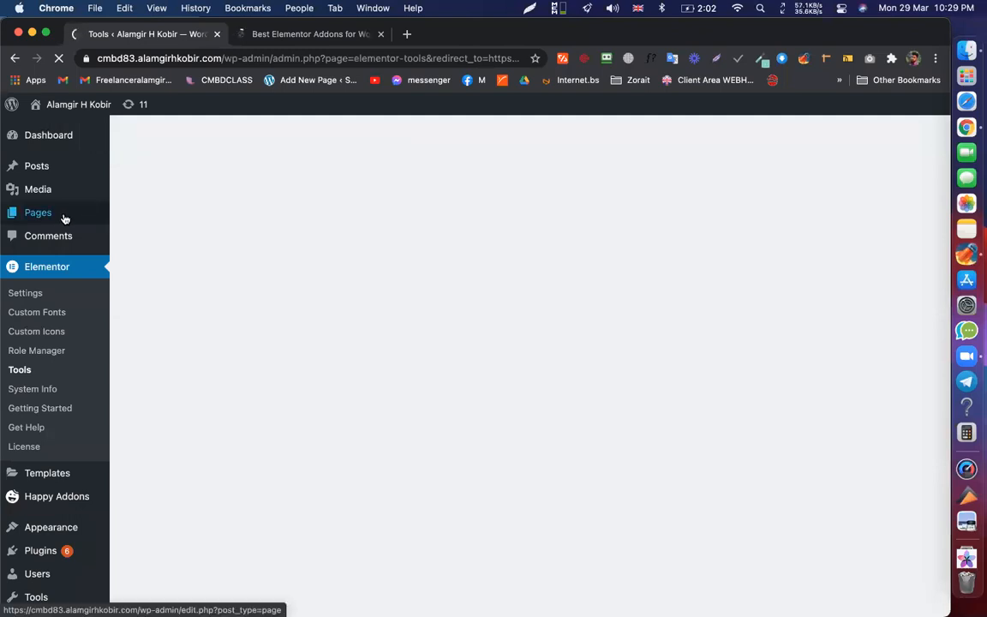
# - Open the WordPress All Pages list in a new tab
pyautogui.keyDown('super'); pyautogui.click(64, 219); pyautogui.keyUp('super')
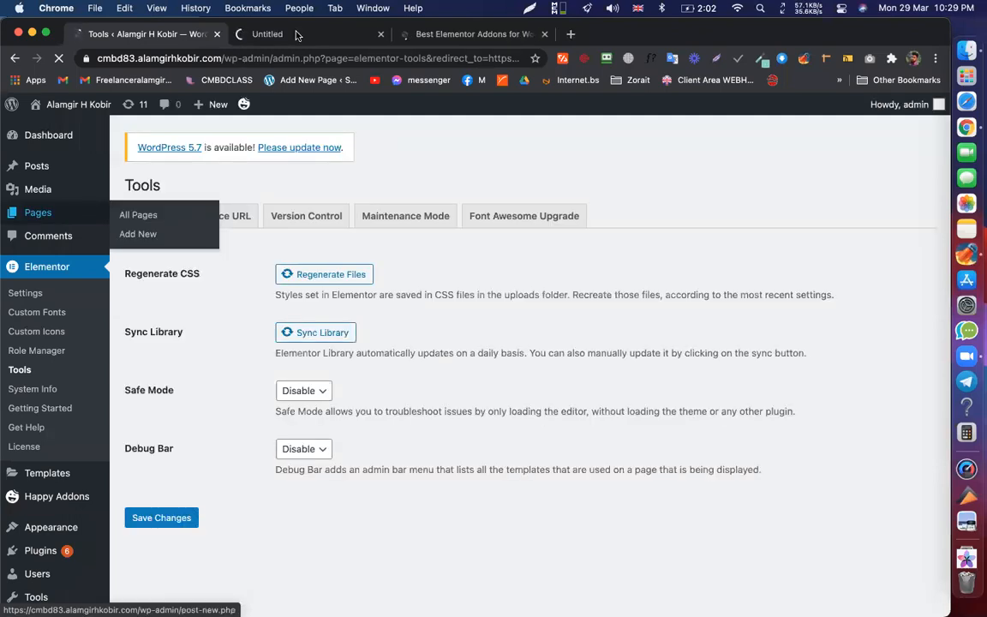
pyautogui.click(345, 31)
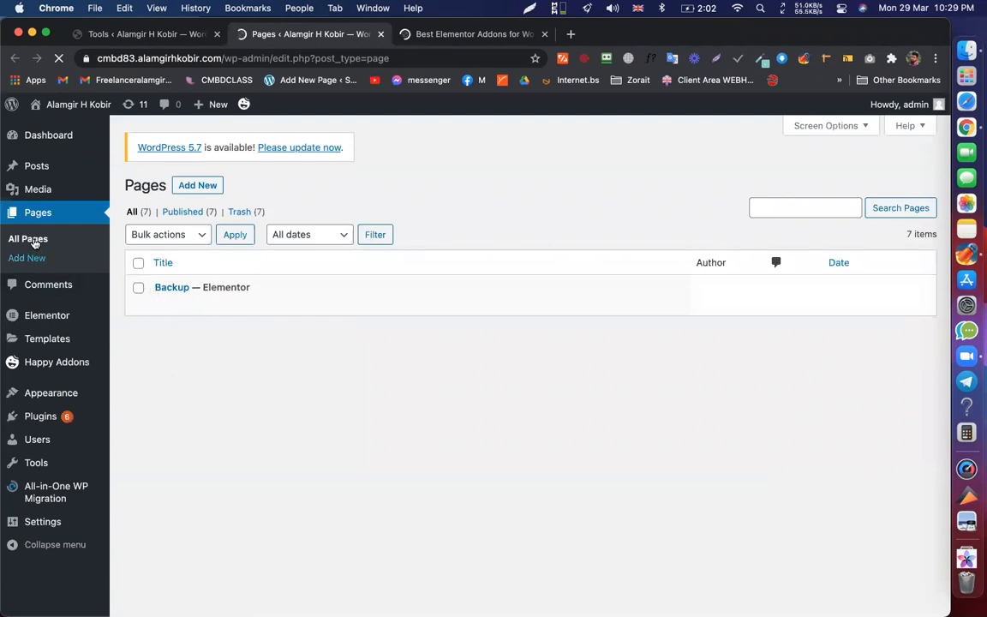
pyautogui.click(142, 210)
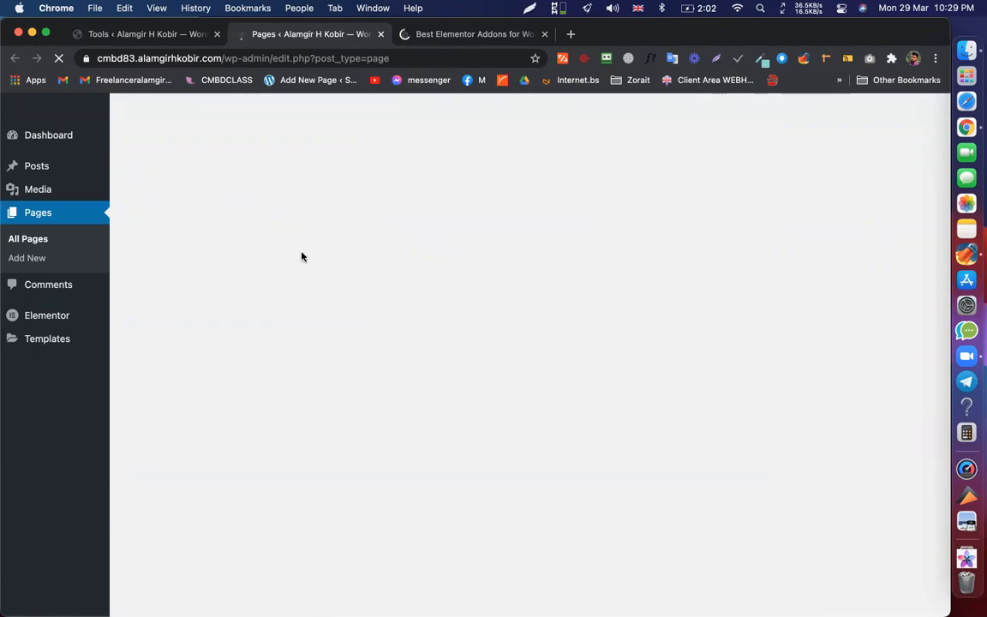
pyautogui.scroll(-1, 216, 319)
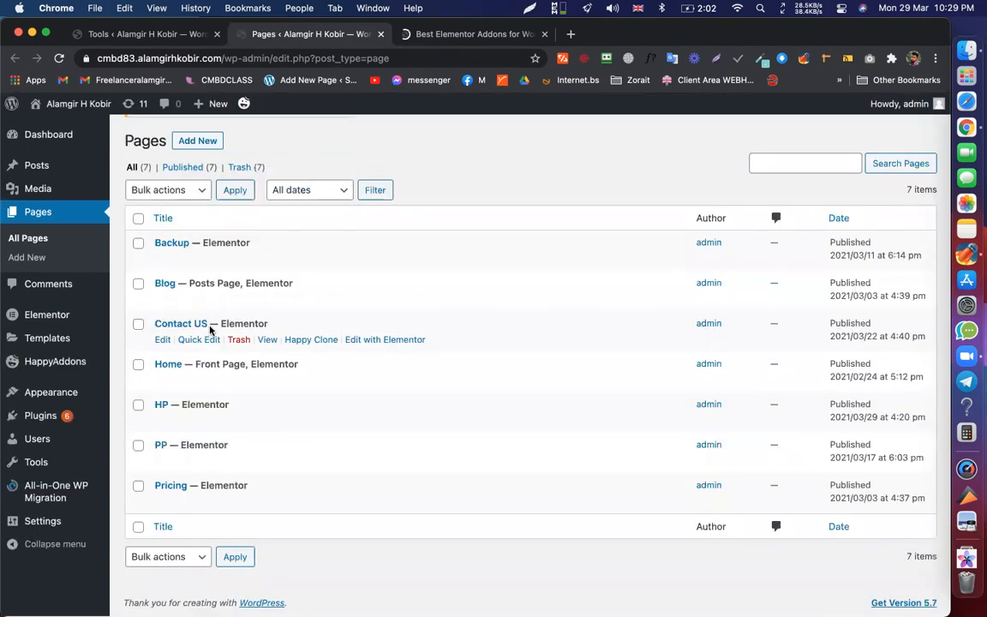
# - Set the HP page's template to Elementor Canvas via Quick Edit and update it
pyautogui.click(197, 424)
pyautogui.scroll(-3, 676, 352)
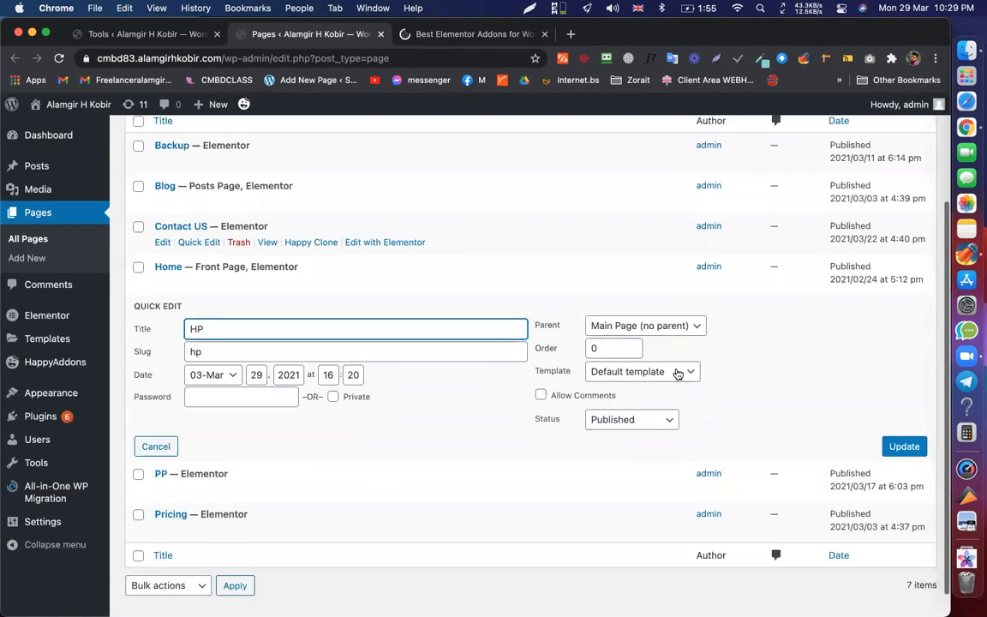
pyautogui.click(650, 343)
pyautogui.click(653, 359)
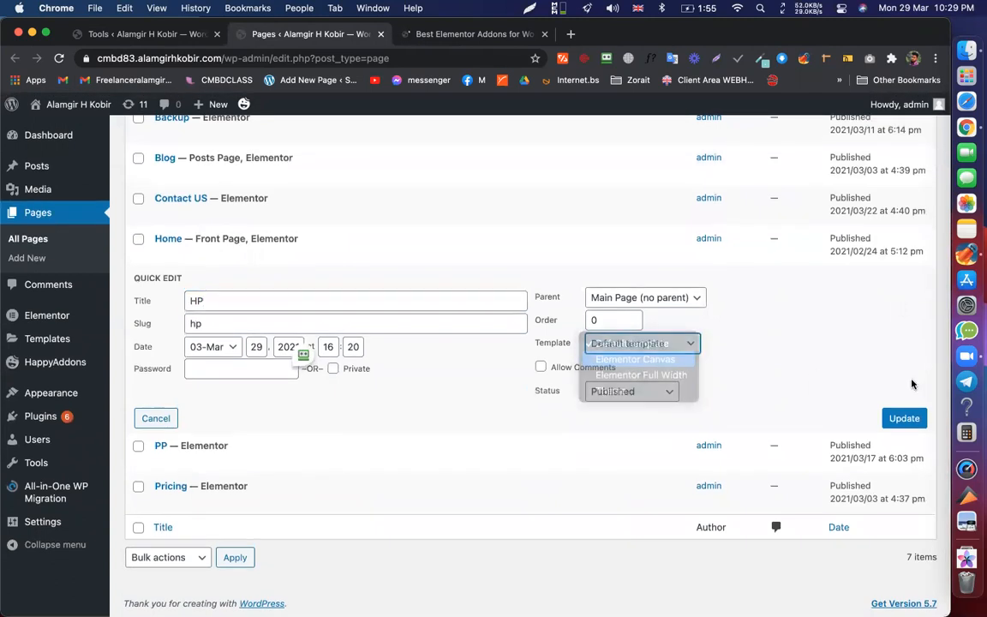
pyautogui.click(906, 418)
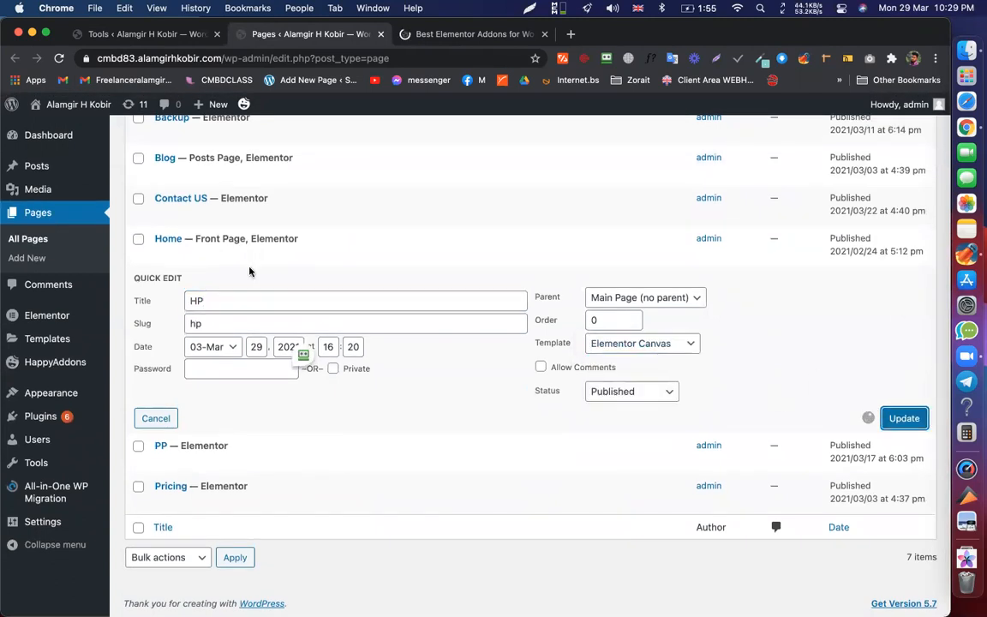
pyautogui.scroll(1, 177, 321)
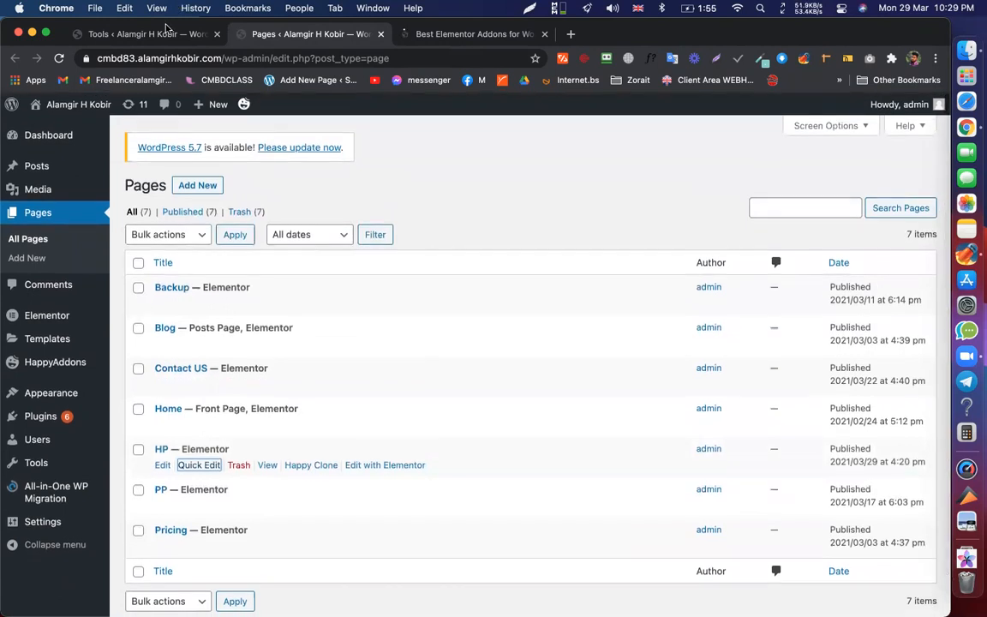
# - Start the Font Awesome 5 upgrade on Elementor Tools, dismiss its prompt, and close the Pages tab
pyautogui.click(171, 37)
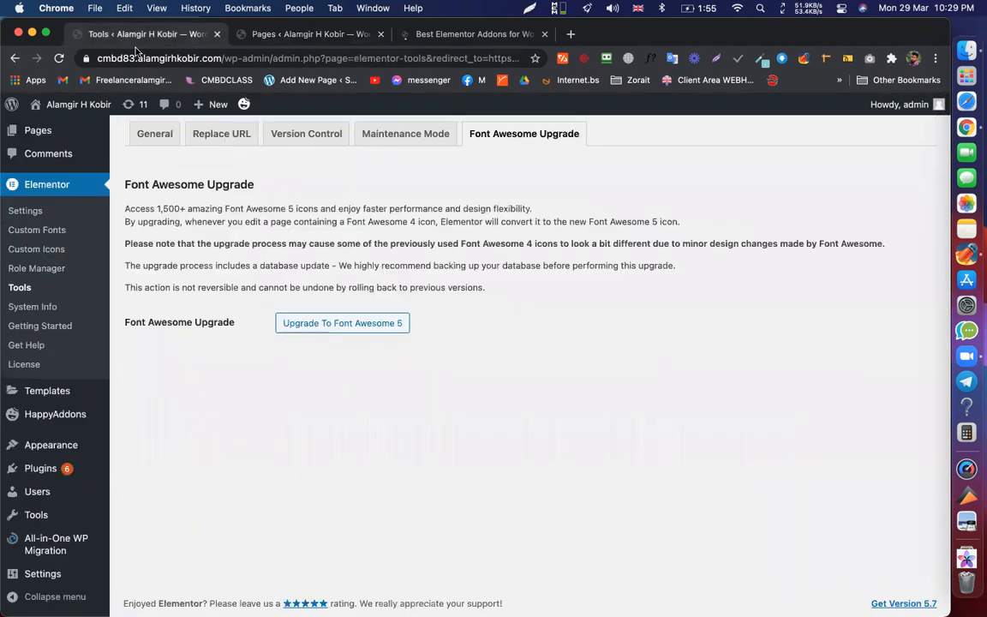
pyautogui.click(349, 323)
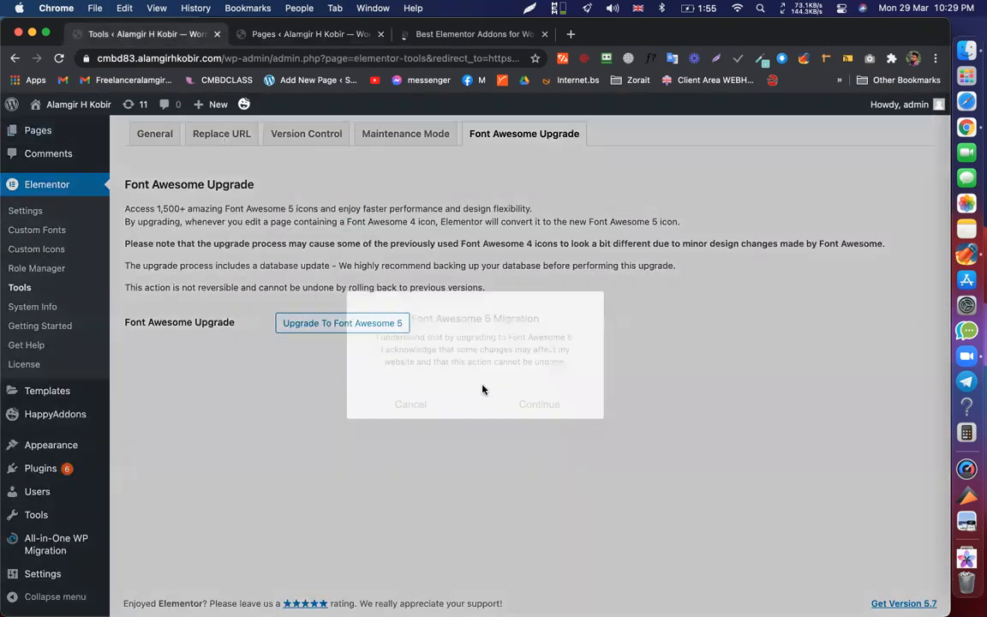
pyautogui.press('Escape')
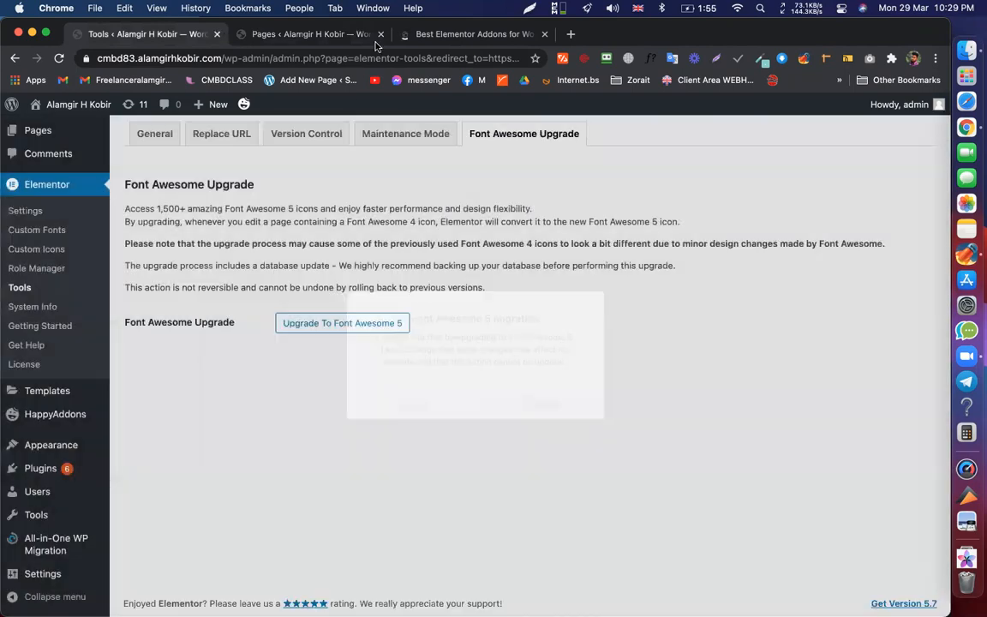
pyautogui.click(380, 34)
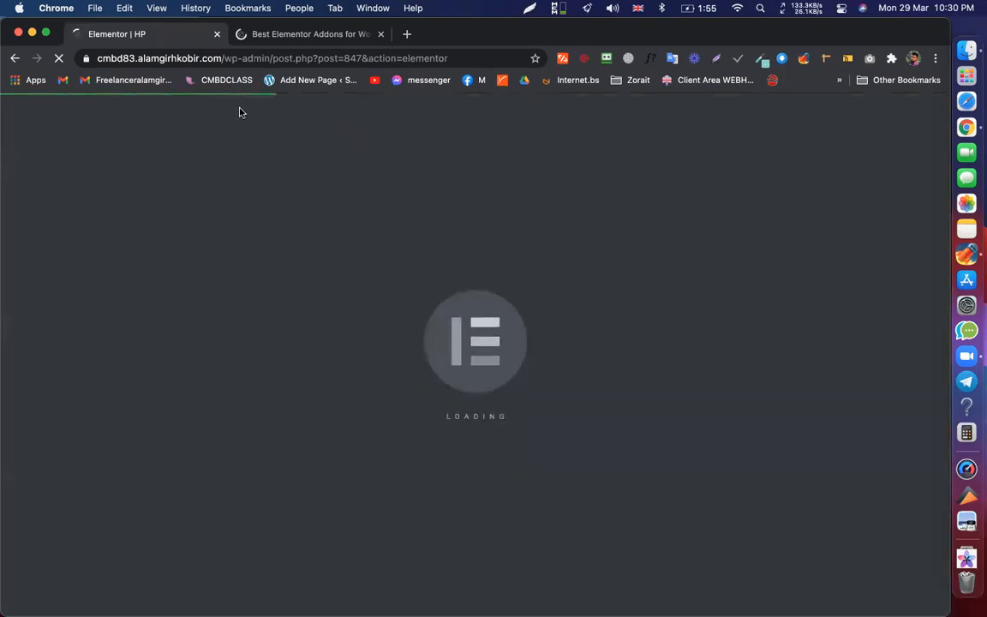
# - Confirm the HP editor has loaded, then go back to the Happy Addons homepage's top
pyautogui.click(315, 34)
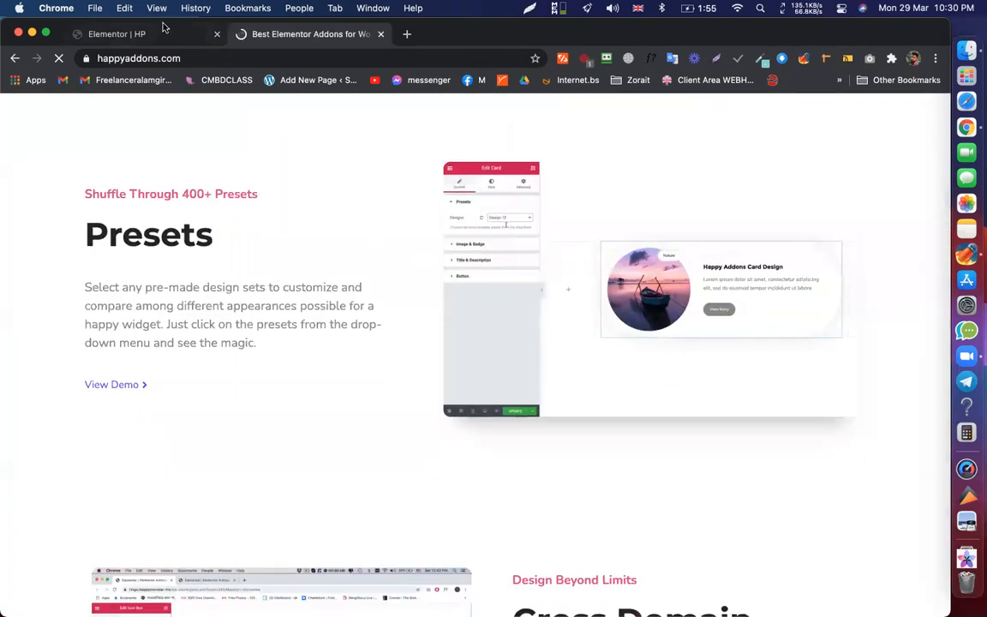
pyautogui.click(150, 37)
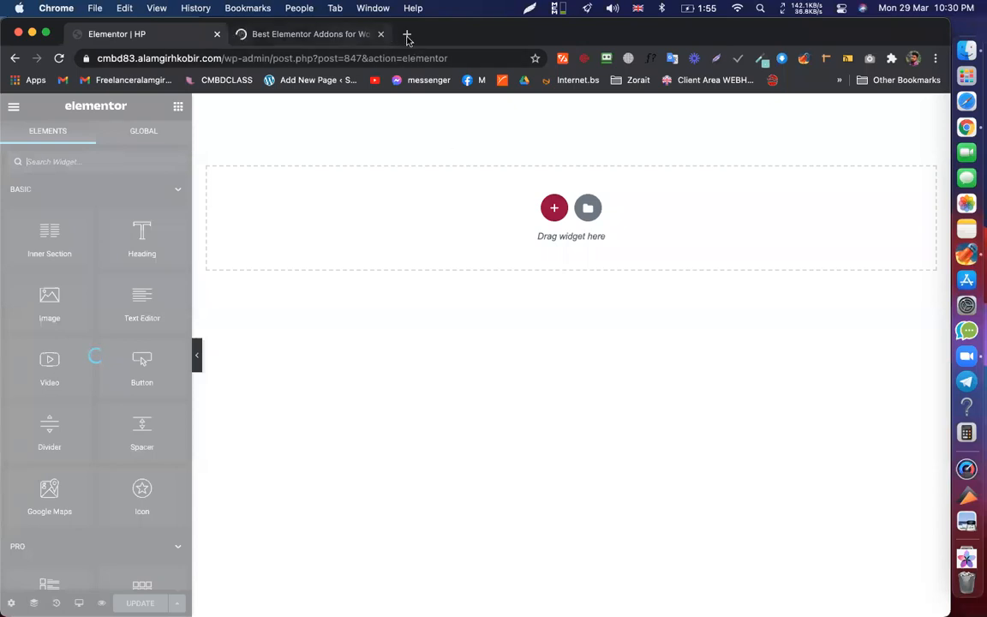
pyautogui.click(330, 32)
pyautogui.scroll(10, 411, 248)
pyautogui.scroll(4, 420, 239)
pyautogui.moveTo(469, 163); pyautogui.dragTo(525, 214)
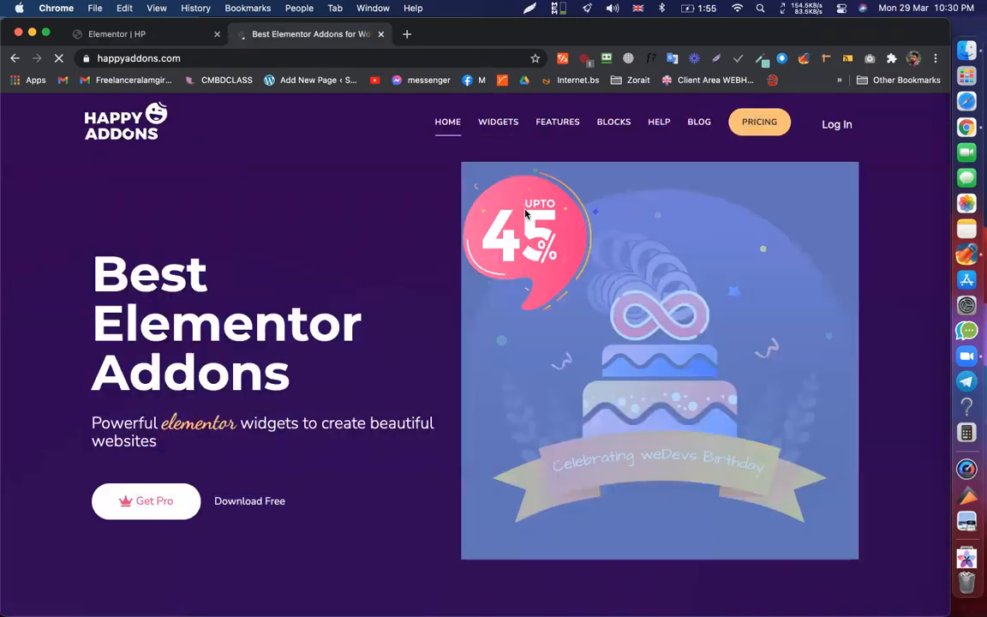
# - Clear the accidental banner selection and return to the HP page editor
pyautogui.click(437, 199)
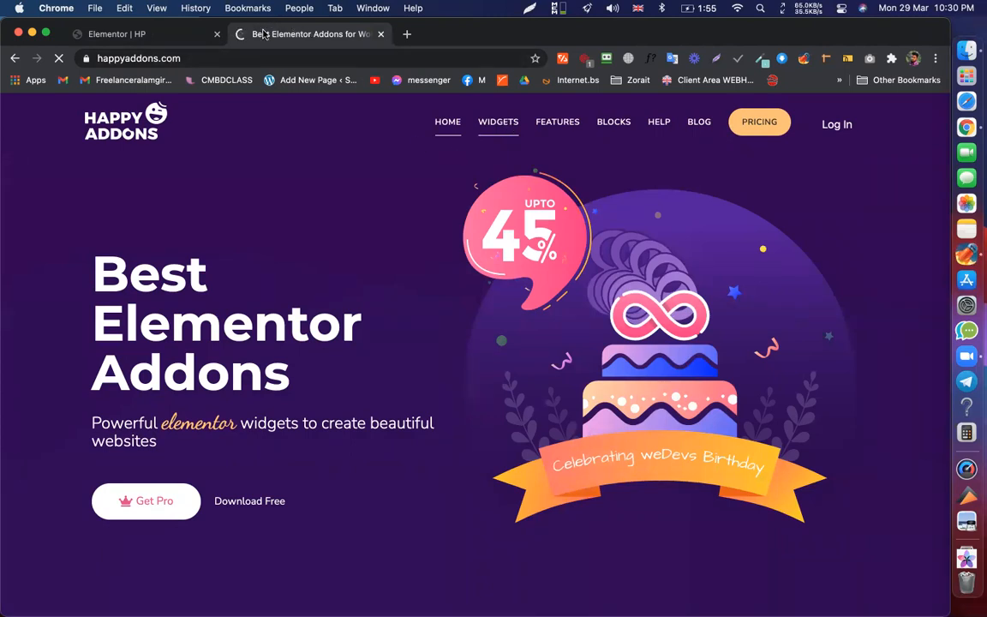
pyautogui.click(171, 37)
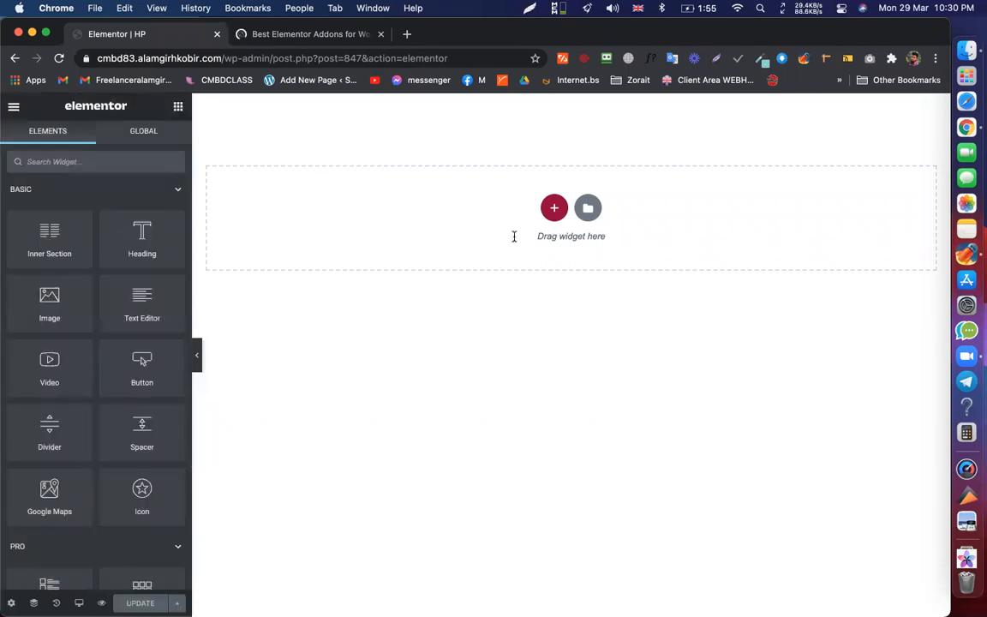
# - Add a Happy Addons Info Box widget to the HP page's empty section, then view the Happy Addons site
pyautogui.scroll(-5, 96, 277)
pyautogui.scroll(15, 95, 277)
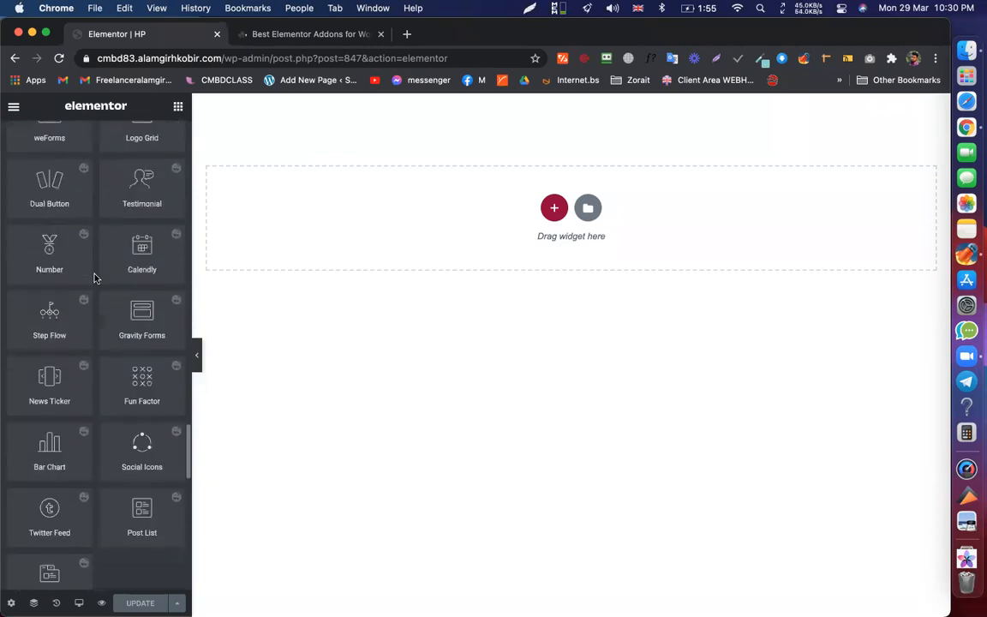
pyautogui.moveTo(27, 457); pyautogui.dragTo(419, 223)
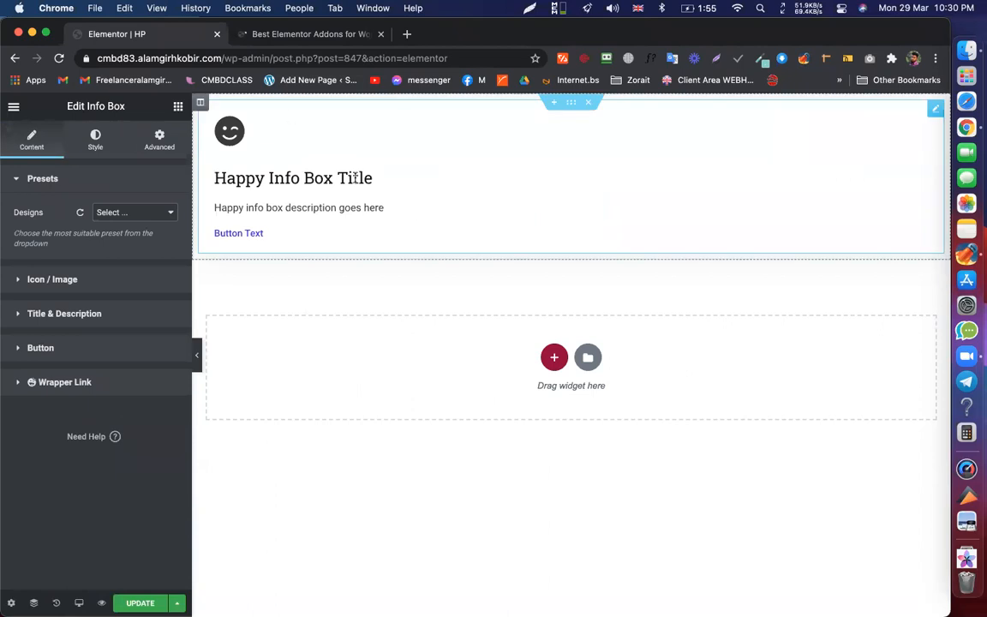
pyautogui.click(304, 34)
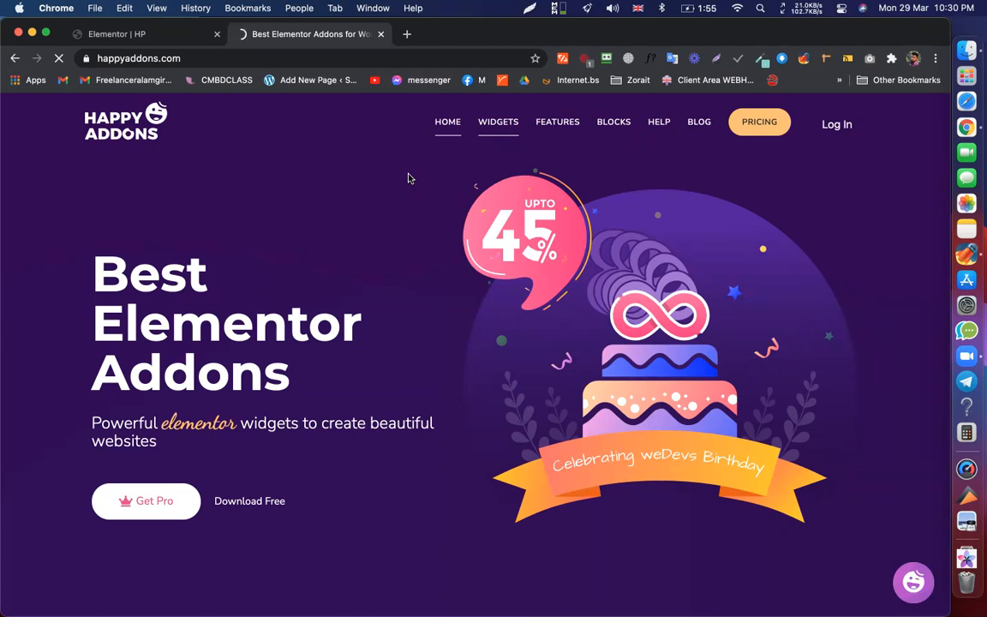
# - Replace the homepage tab with the HappyAddons Widgets page and bring up the Wi-Fi menu
pyautogui.scroll(-10, 409, 178)
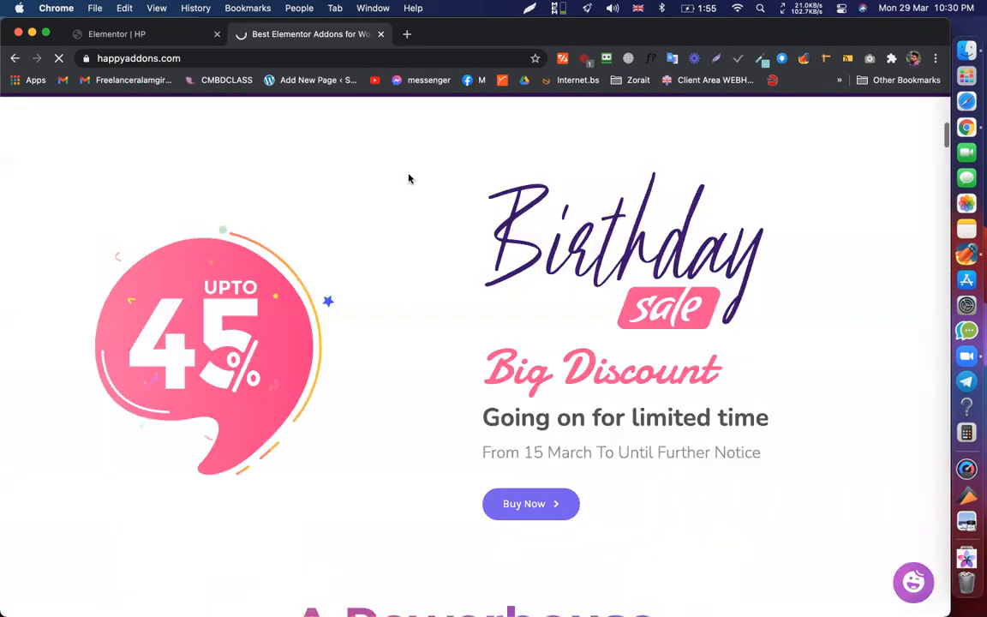
pyautogui.scroll(10, 445, 257)
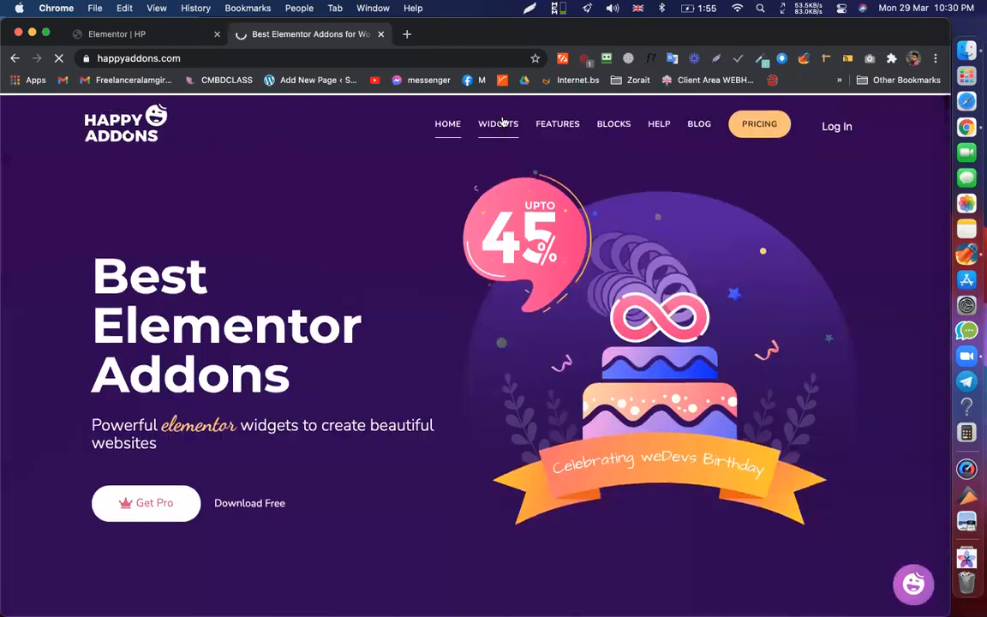
pyautogui.keyDown('super'); pyautogui.click(496, 121); pyautogui.keyUp('super')
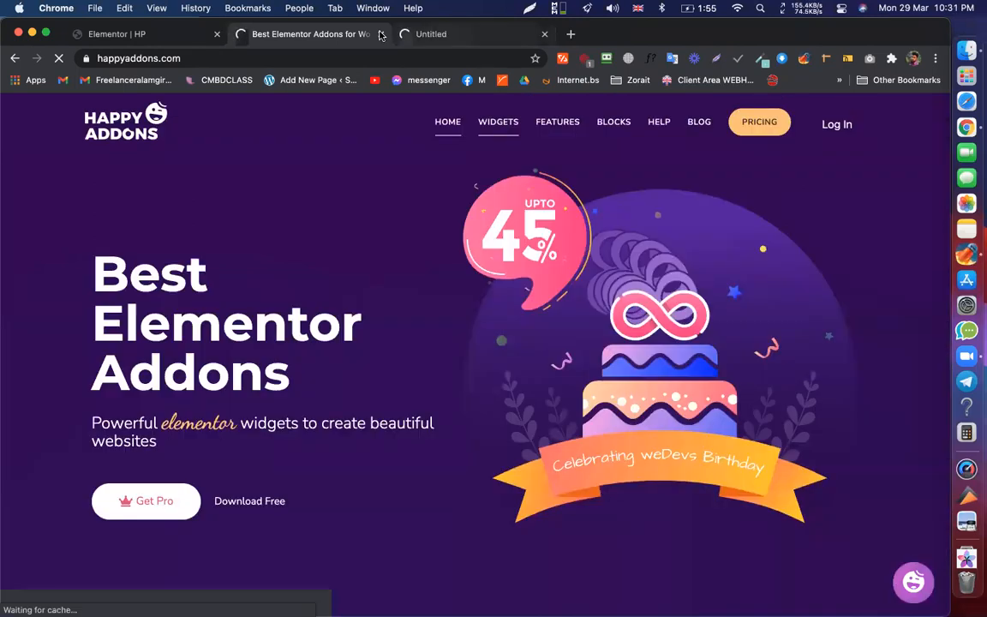
pyautogui.click(381, 34)
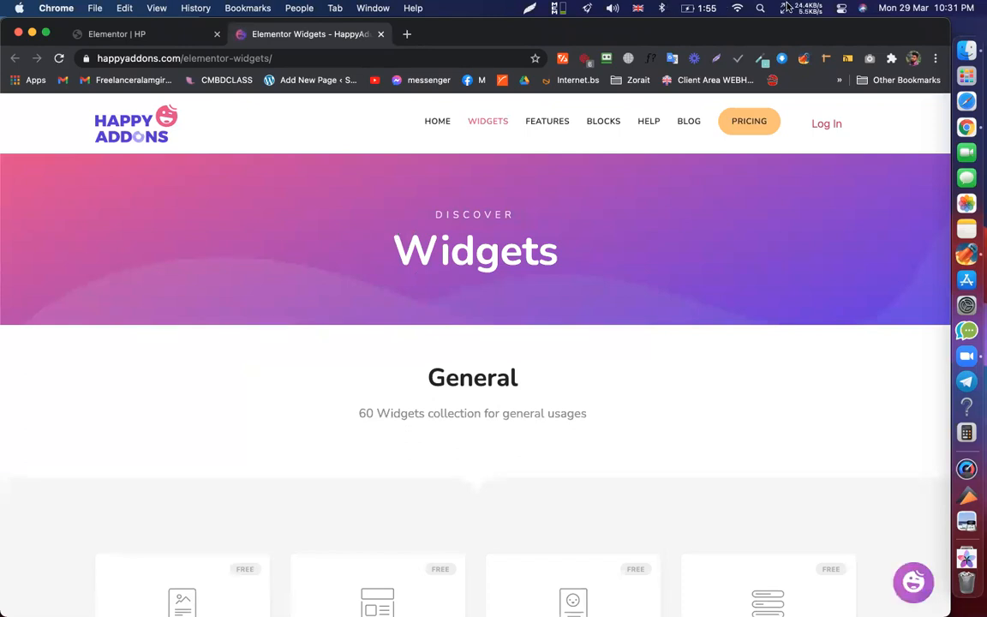
pyautogui.click(737, 9)
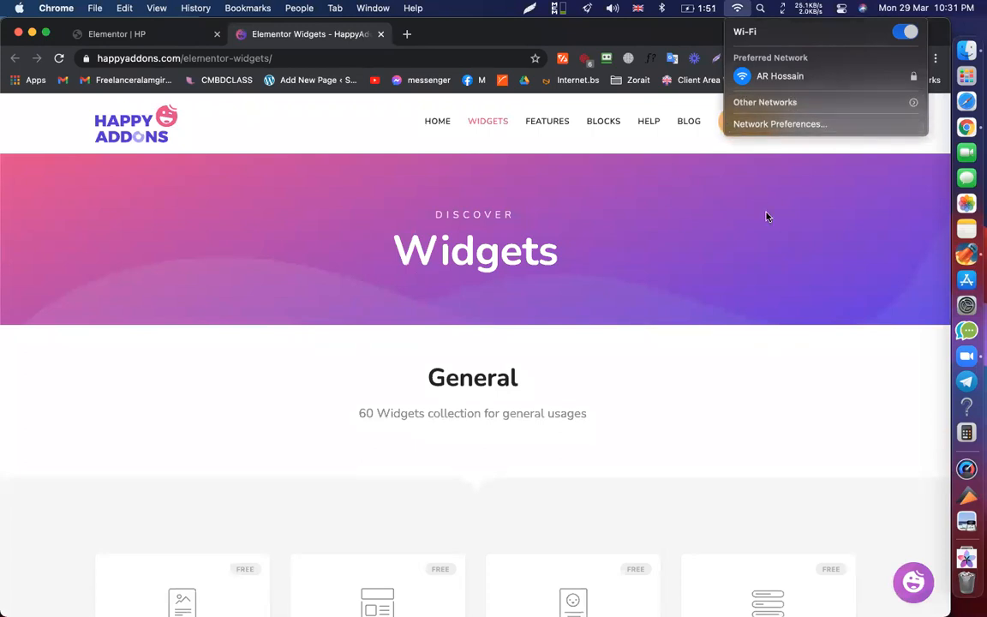
# - Join the other Wi-Fi network in Network Preferences using its password, then return to Chrome
pyautogui.click(809, 124)
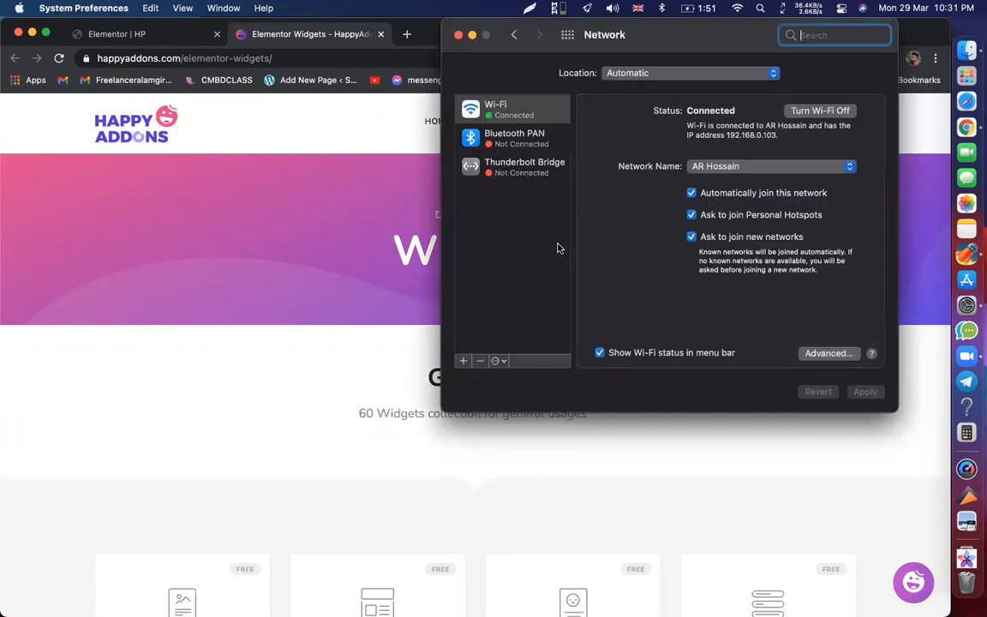
pyautogui.click(751, 166)
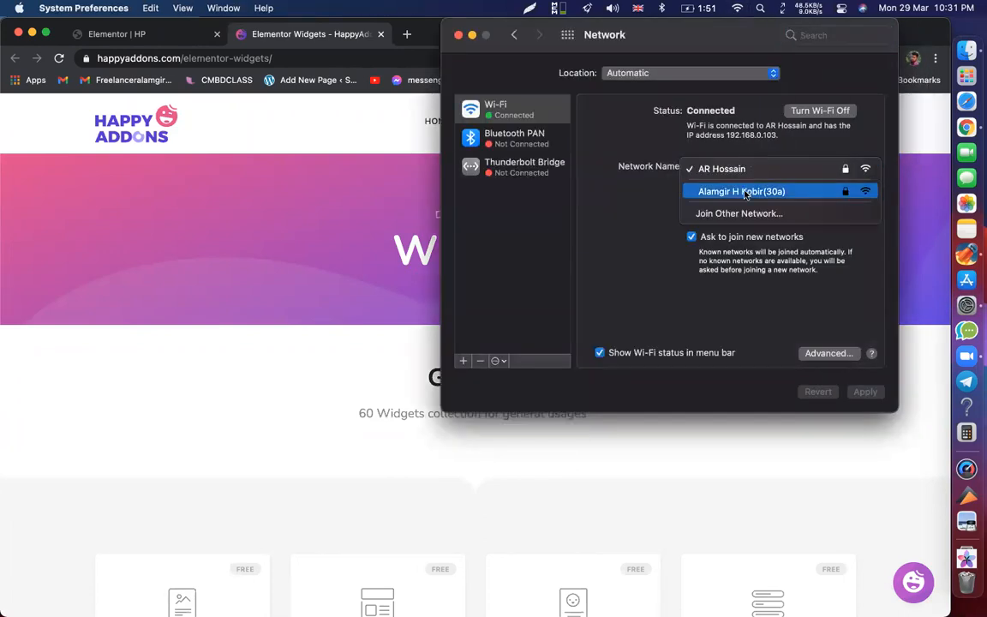
pyautogui.click(748, 192)
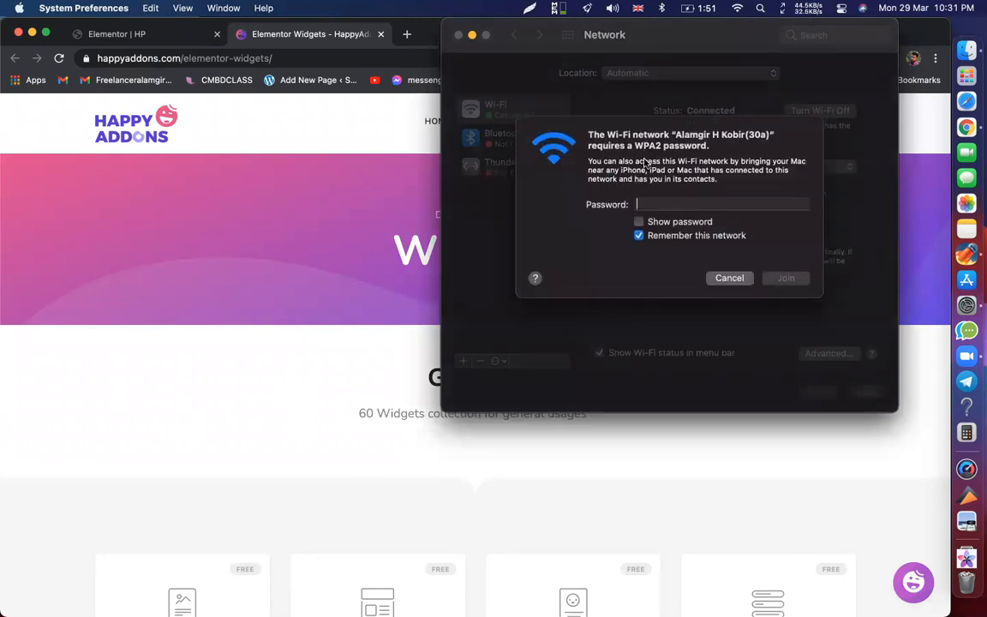
pyautogui.write('••••••')
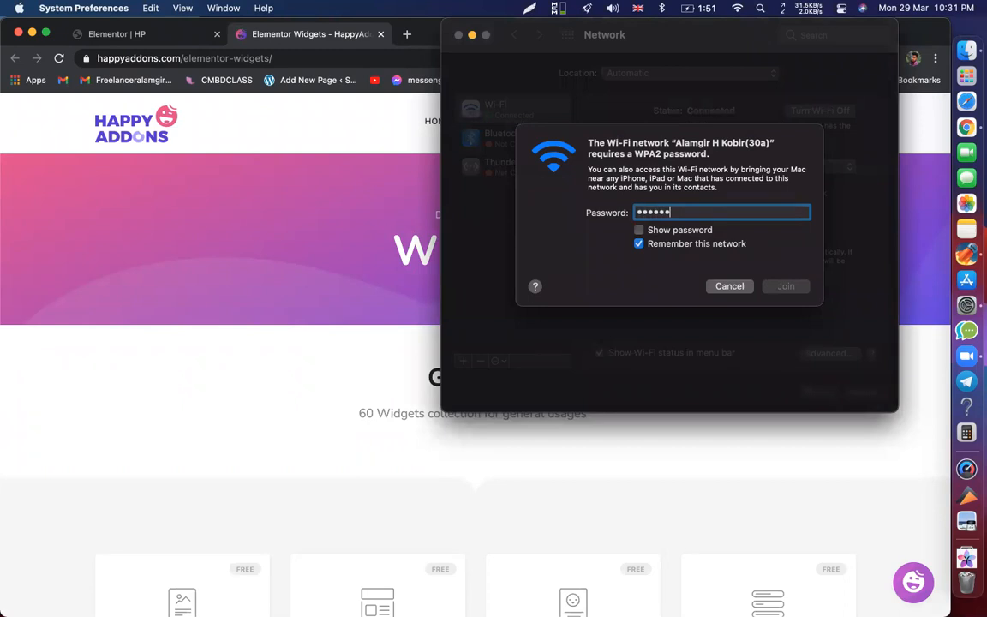
pyautogui.press('BackSpace')
pyautogui.press('BackSpace')
pyautogui.press('BackSpace')
pyautogui.press('BackSpace')
pyautogui.press('BackSpace')
pyautogui.press('BackSpace')
pyautogui.write('•••••••••')
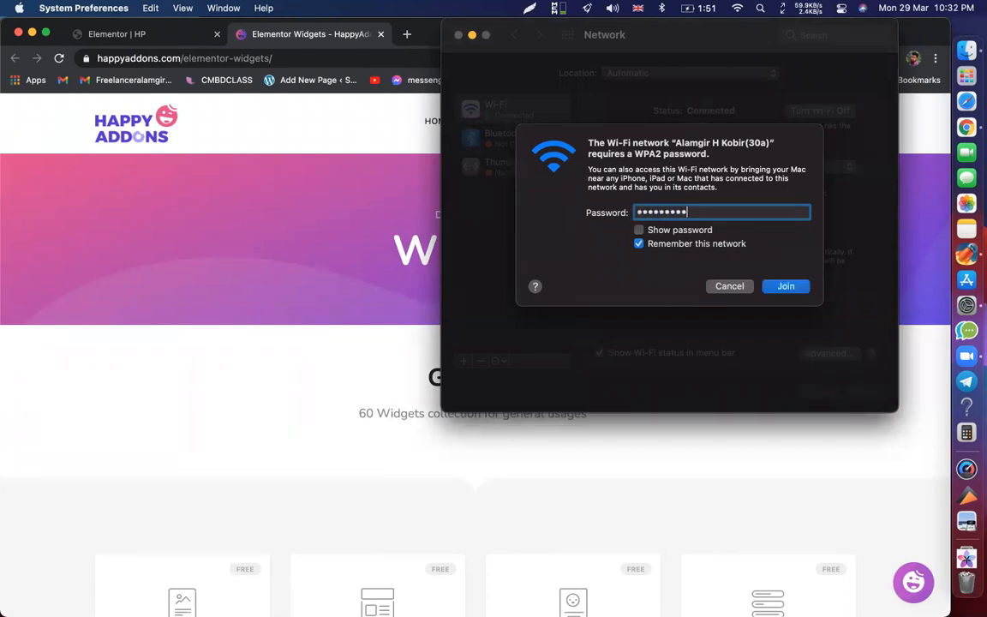
pyautogui.press('Return')
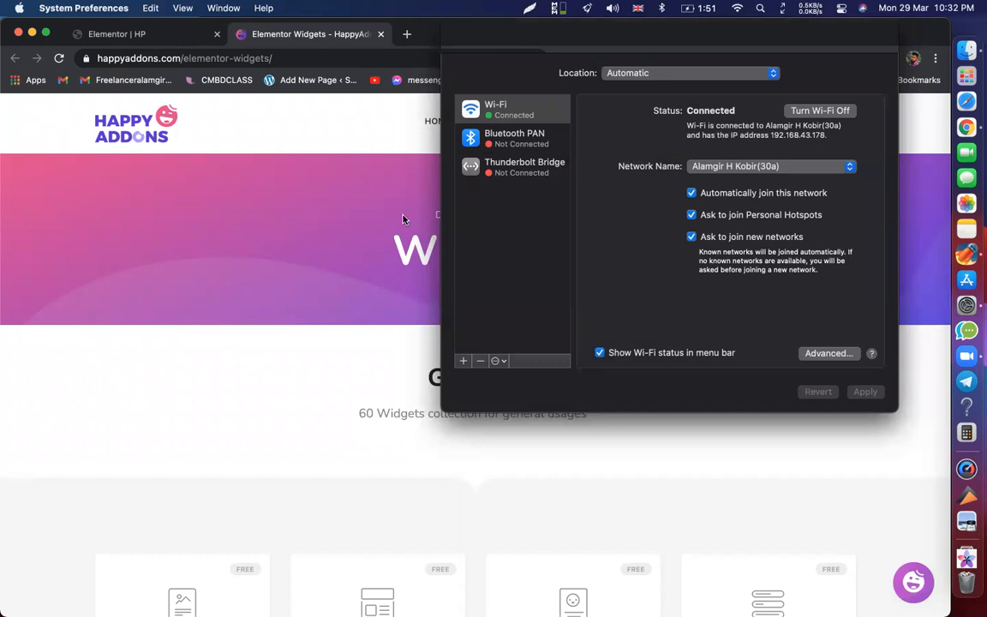
pyautogui.click(437, 156)
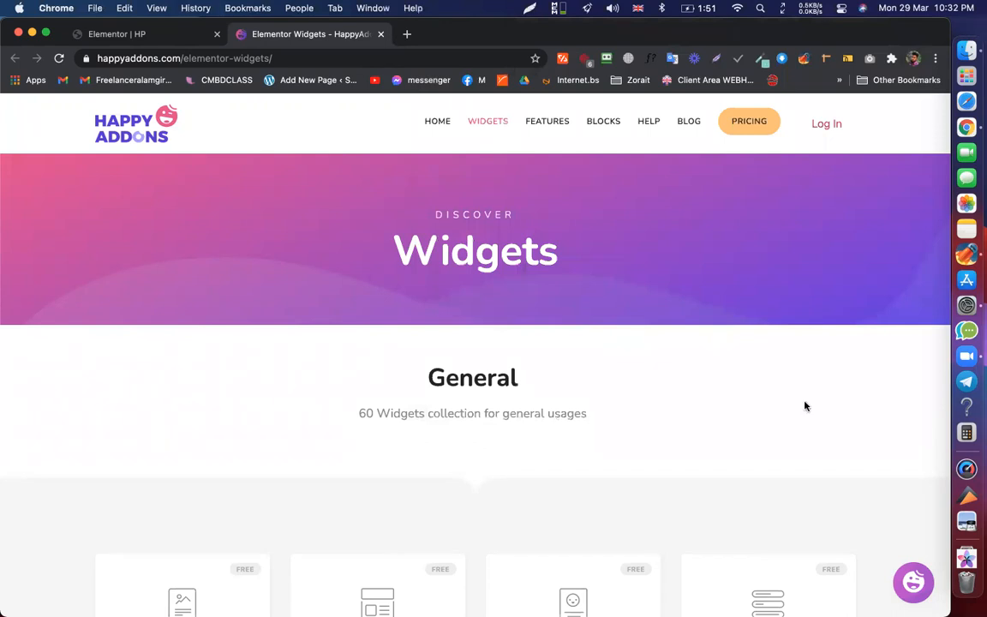
# - Open the Info Box widget's demo and compare it with the Info Box in the HP editor
pyautogui.scroll(-5, 619, 352)
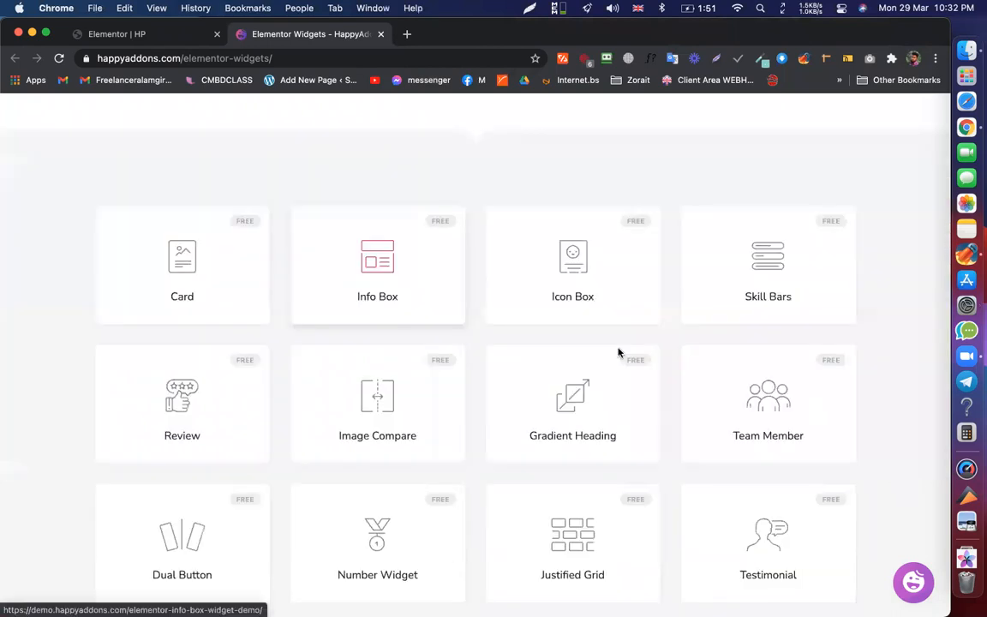
pyautogui.click(382, 311)
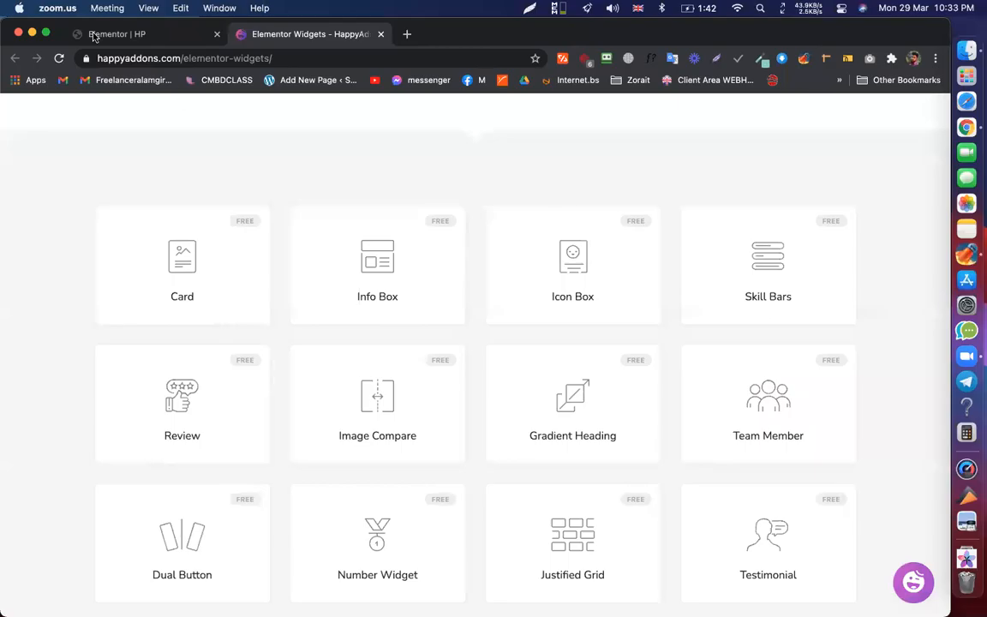
pyautogui.click(94, 36)
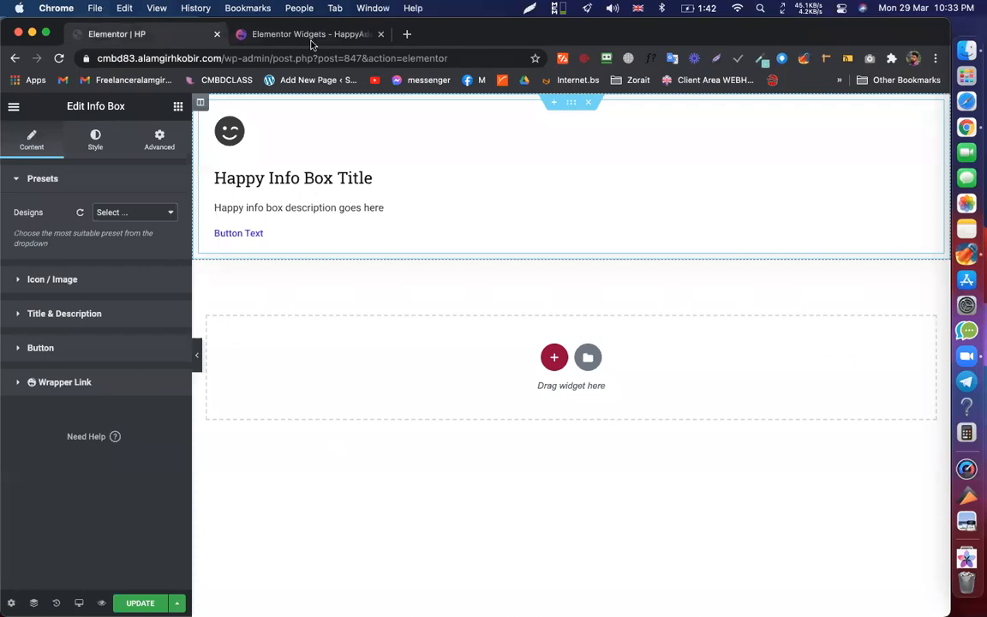
pyautogui.click(375, 39)
# - From the widgets list, open the Info Box card's demo link in a new tab
pyautogui.scroll(5, 408, 281)
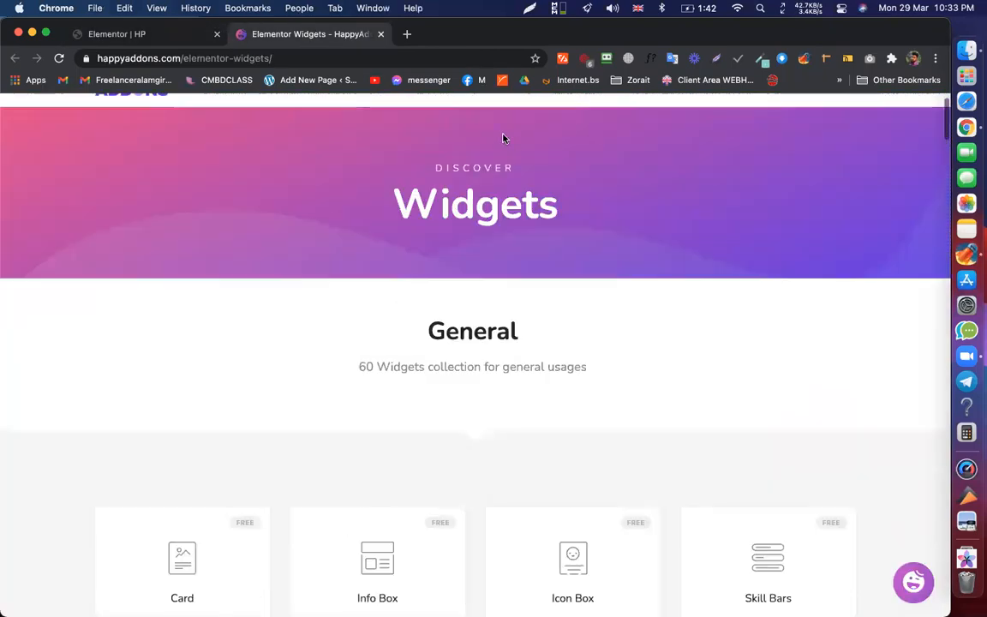
pyautogui.scroll(-5, 363, 414)
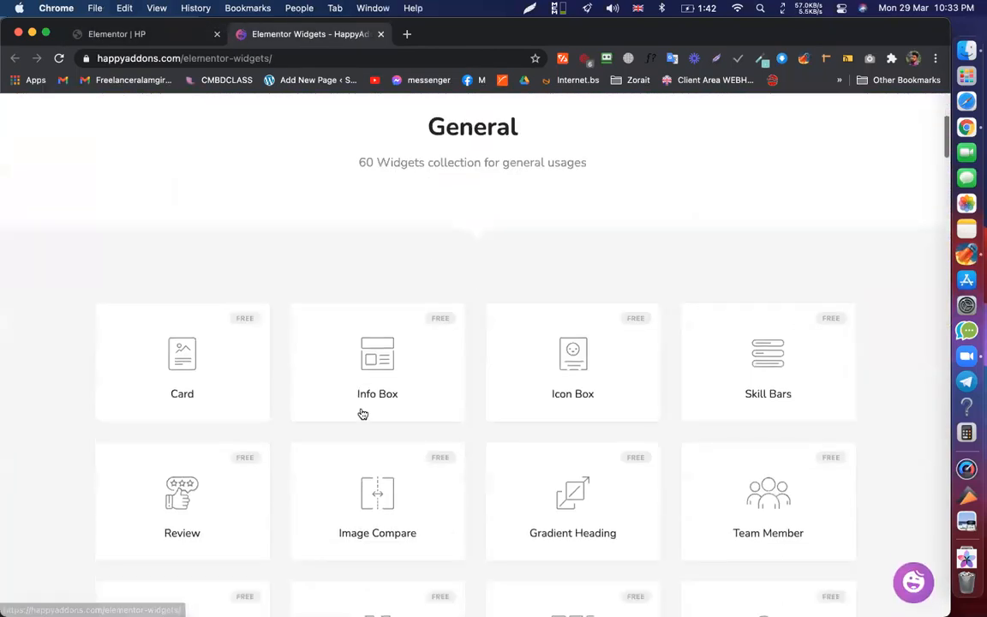
pyautogui.rightClick(375, 353)
pyautogui.click(424, 97)
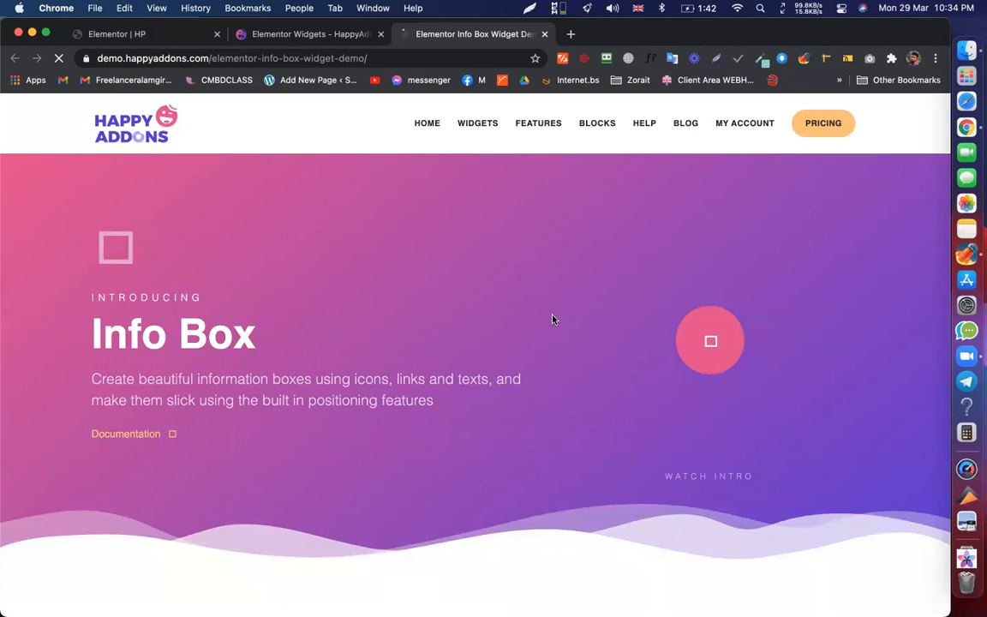
# - Scroll up and down through the Info Box demo page's design examples
pyautogui.scroll(-3, 553, 319)
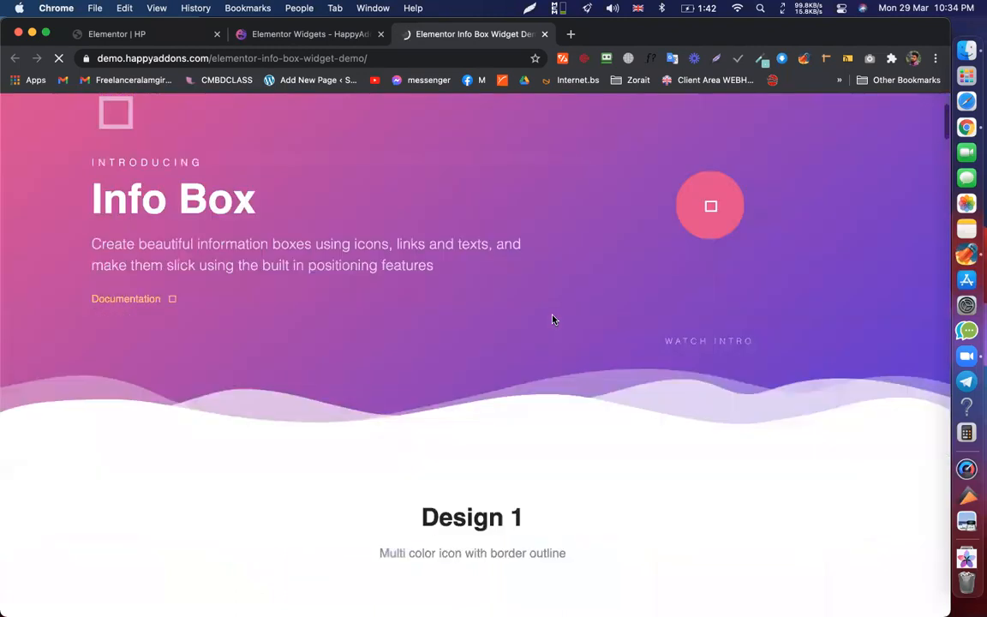
pyautogui.scroll(-2, 552, 319)
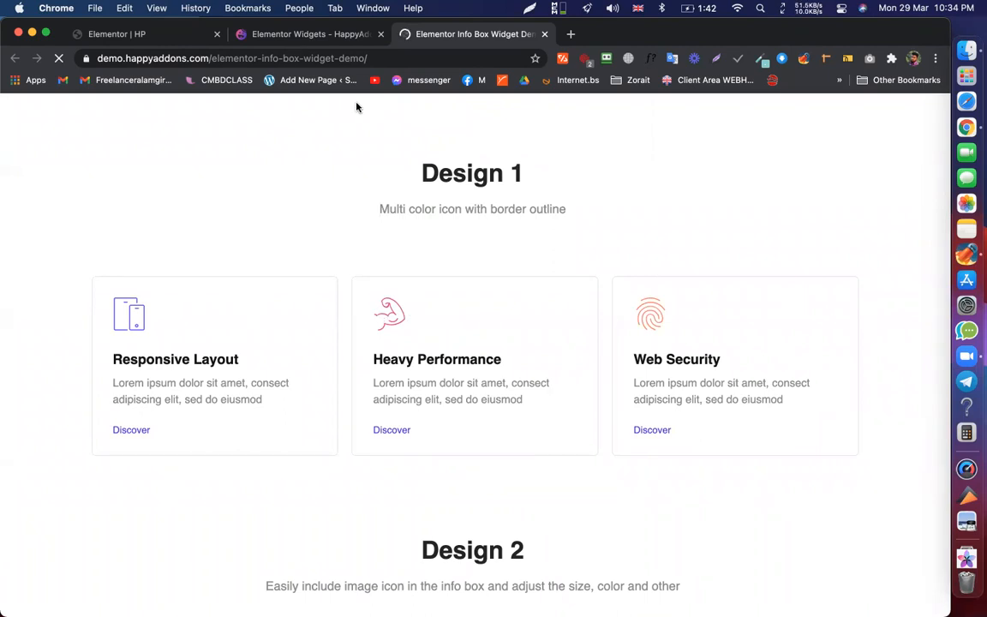
pyautogui.scroll(3, 502, 354)
pyautogui.scroll(5, 502, 355)
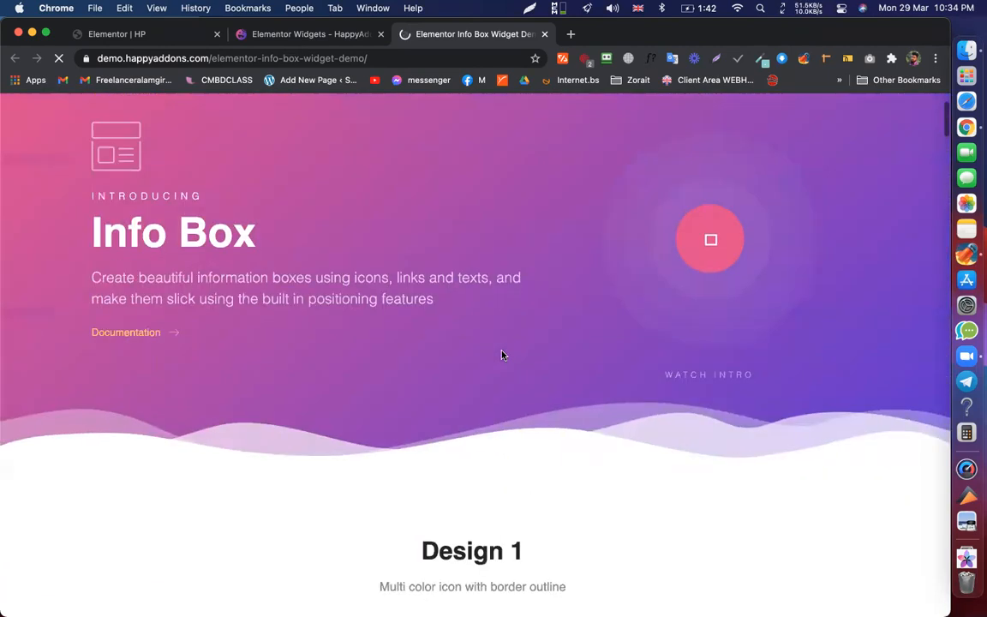
pyautogui.scroll(-6, 502, 355)
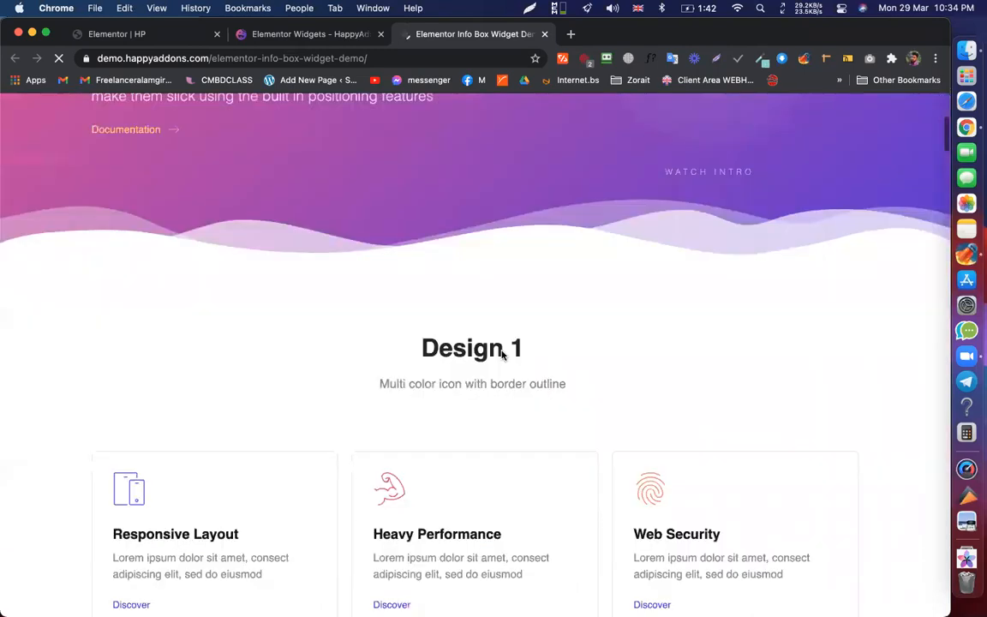
pyautogui.scroll(-15, 502, 355)
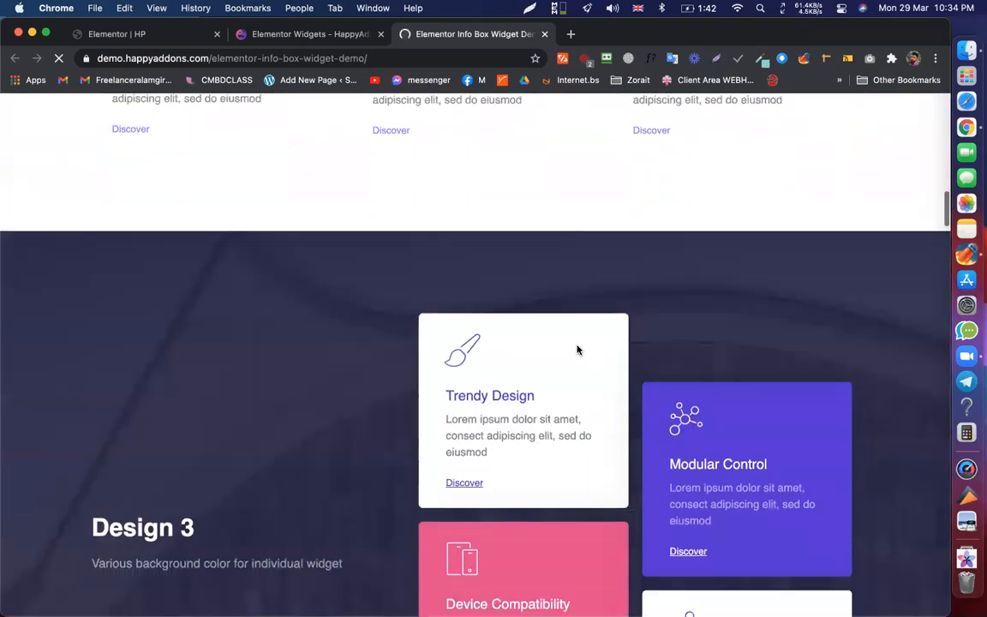
pyautogui.scroll(-15, 578, 350)
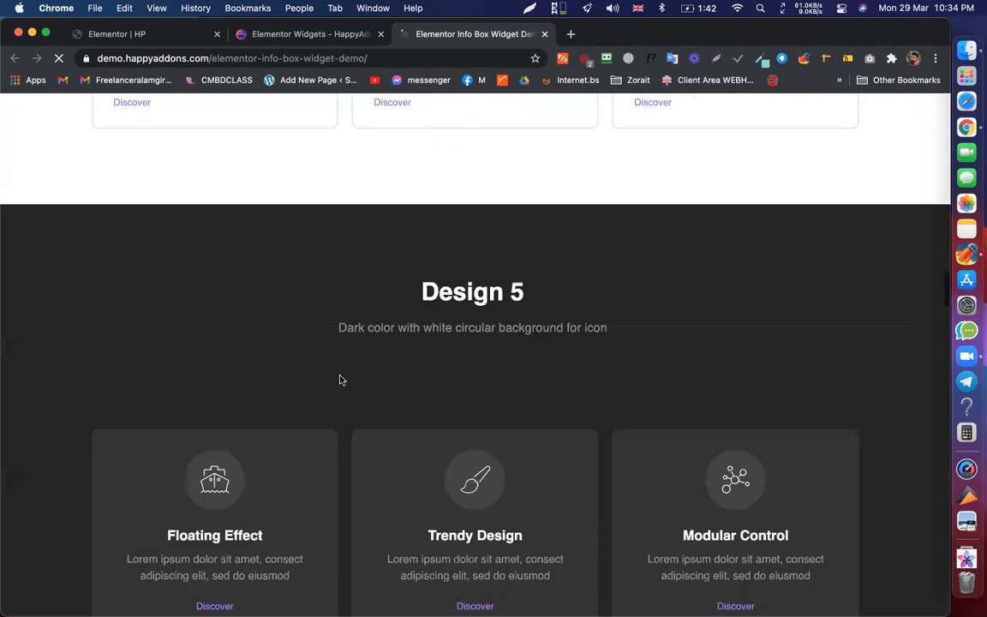
pyautogui.scroll(-3, 340, 380)
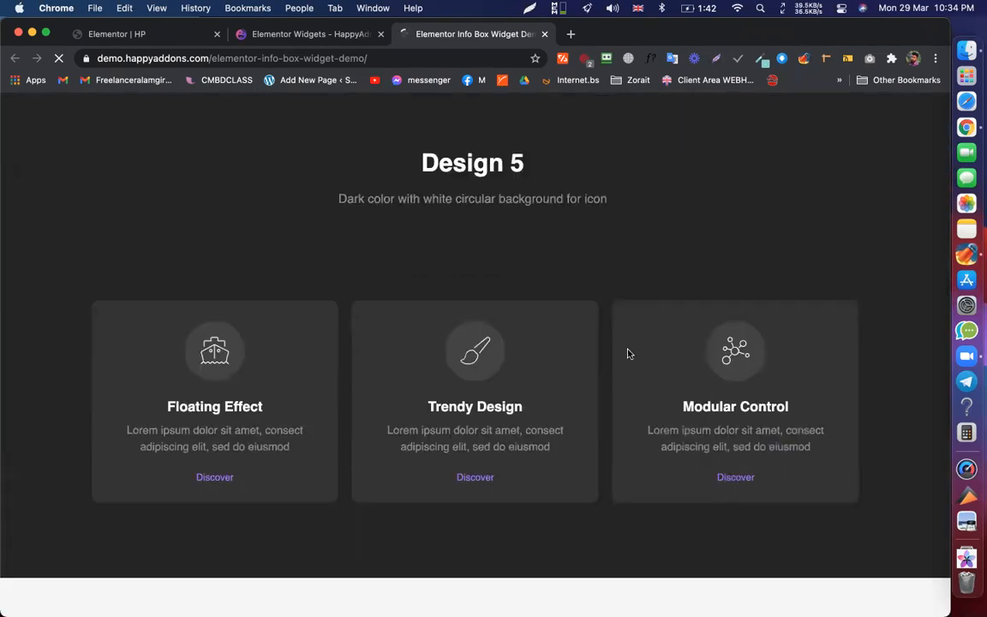
pyautogui.scroll(-10, 482, 368)
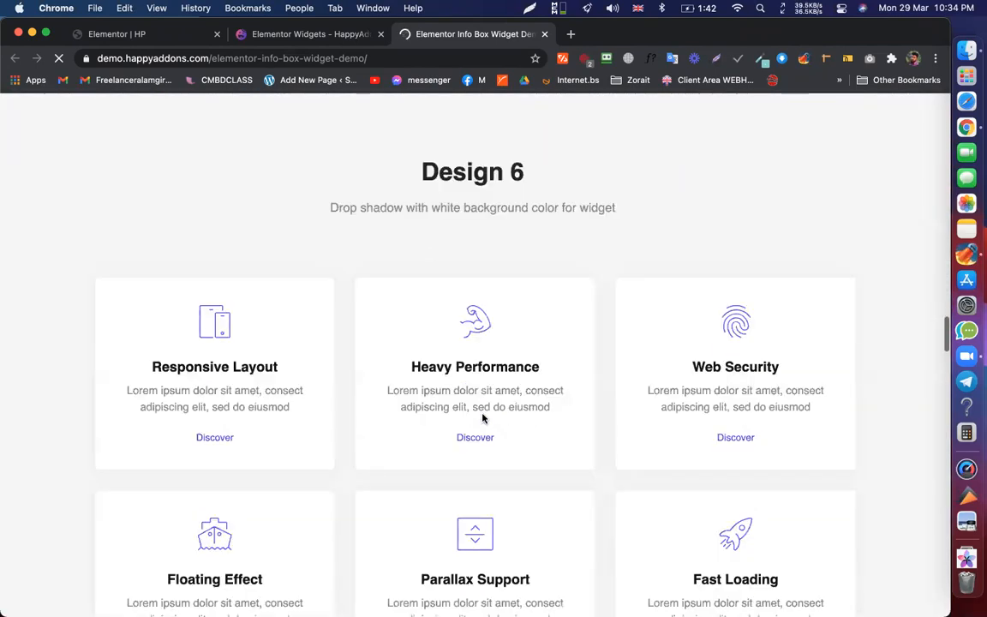
pyautogui.scroll(-8, 482, 418)
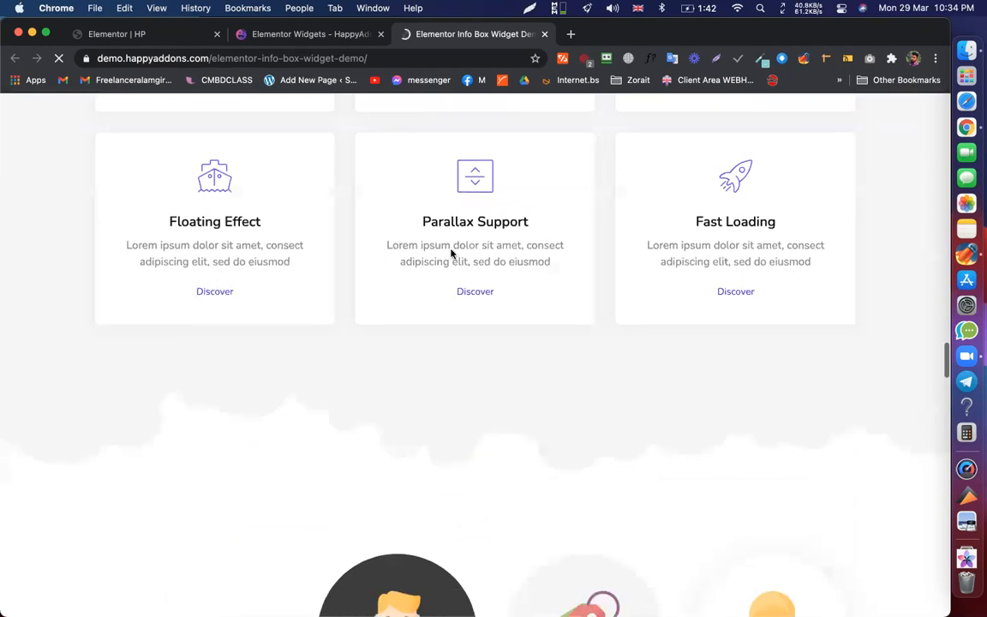
pyautogui.scroll(-5, 549, 291)
pyautogui.scroll(15, 564, 324)
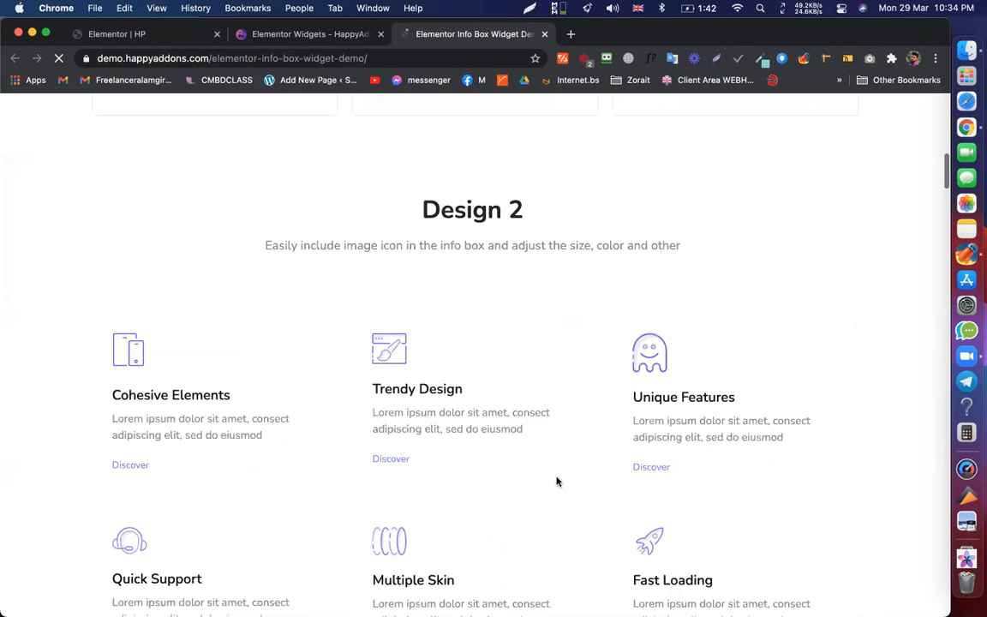
pyautogui.scroll(3, 556, 481)
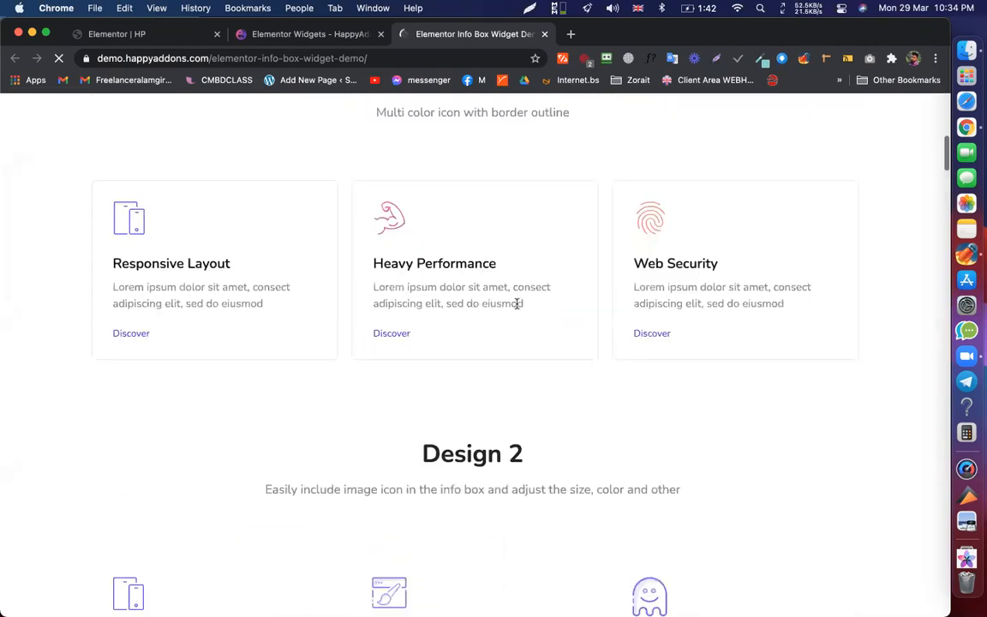
pyautogui.scroll(-3, 517, 303)
# - Select the Design 2 text, dismiss its context menu, and switch back to the HP editor
pyautogui.moveTo(421, 229); pyautogui.dragTo(579, 227)
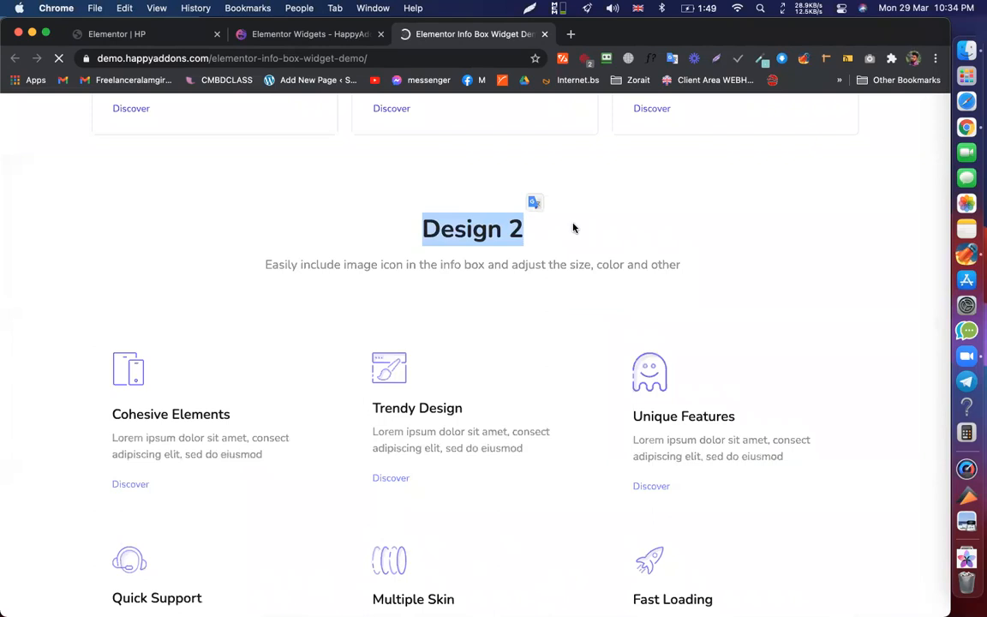
pyautogui.rightClick(574, 227)
pyautogui.click(282, 412)
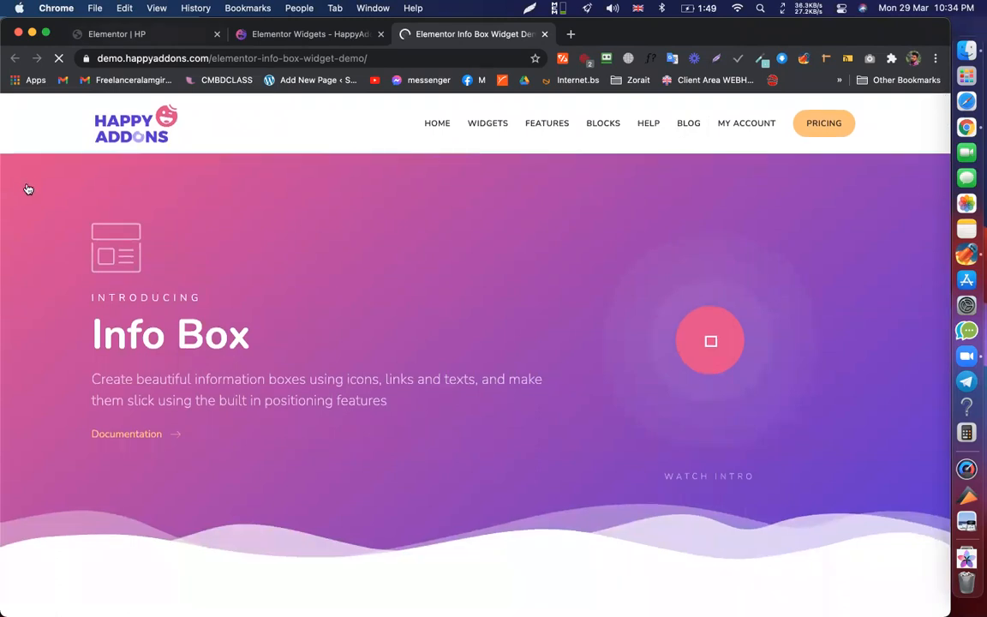
pyautogui.hotkey('ctrl', 'Tab')
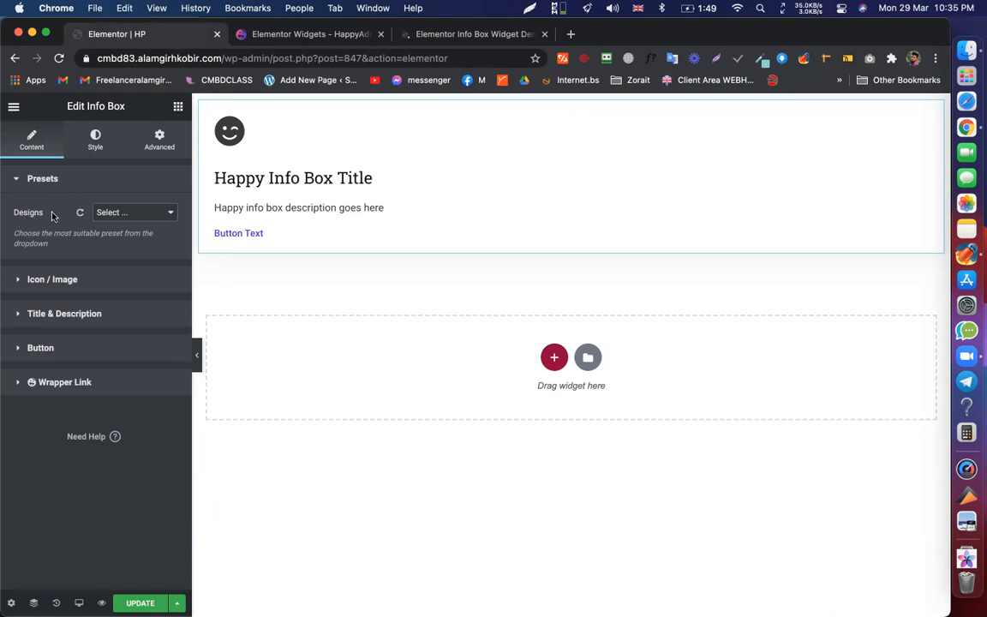
# - Apply the Design 1 preset to the Info Box and move the demo tab beside the editor tab
pyautogui.click(127, 213)
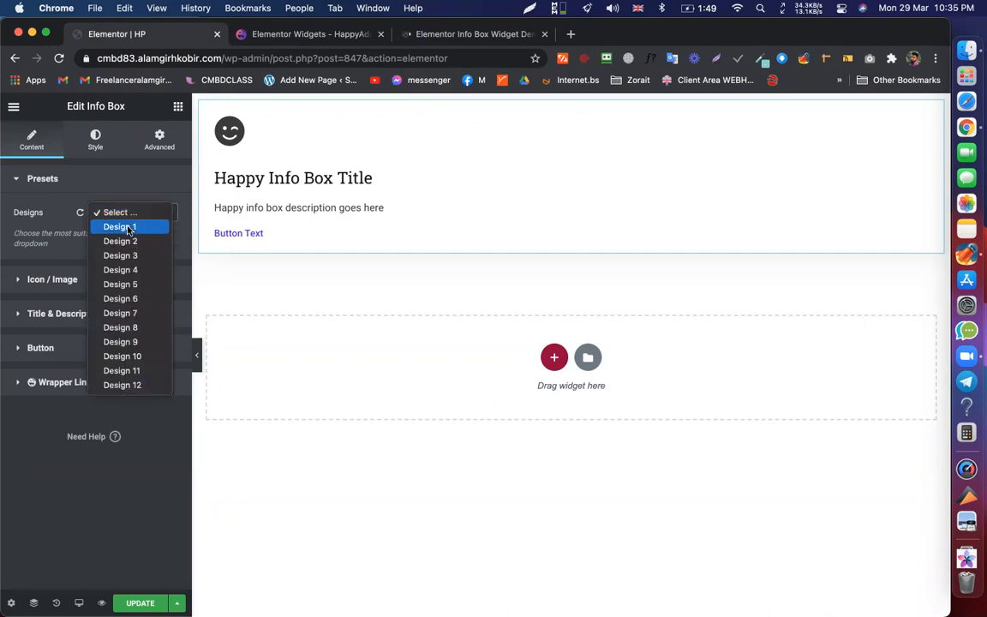
pyautogui.click(128, 228)
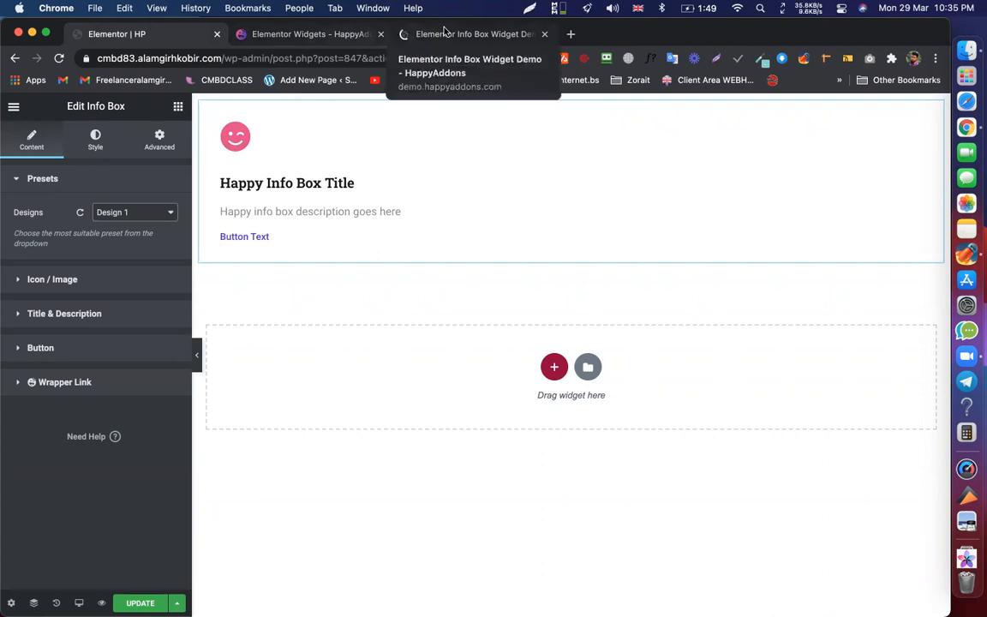
pyautogui.moveTo(420, 34); pyautogui.dragTo(301, 30)
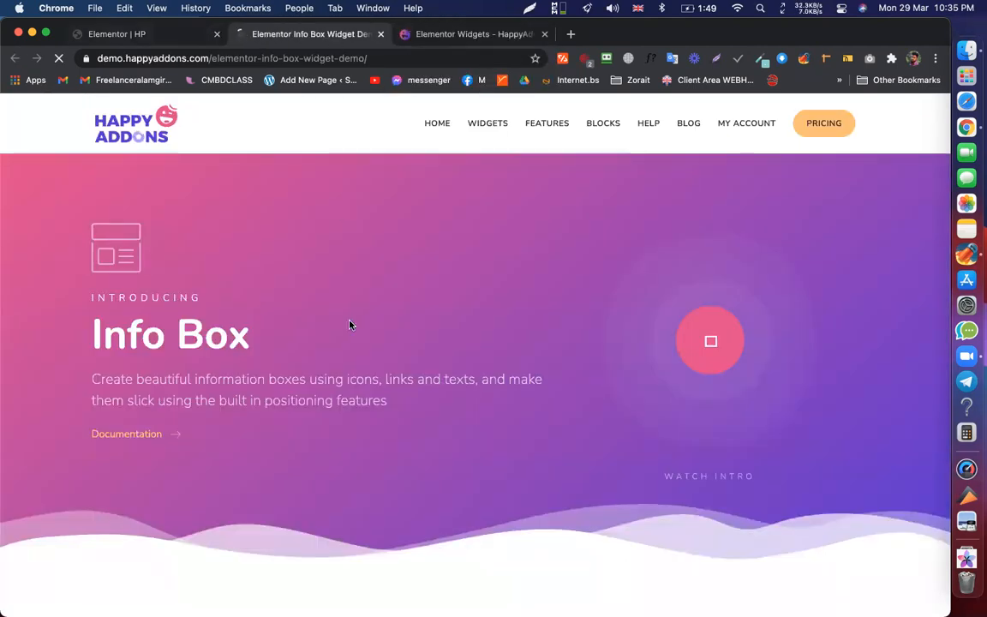
# - Back in the HP editor, duplicate the Info Box widget
pyautogui.scroll(-1, 348, 324)
pyautogui.scroll(-5, 172, 408)
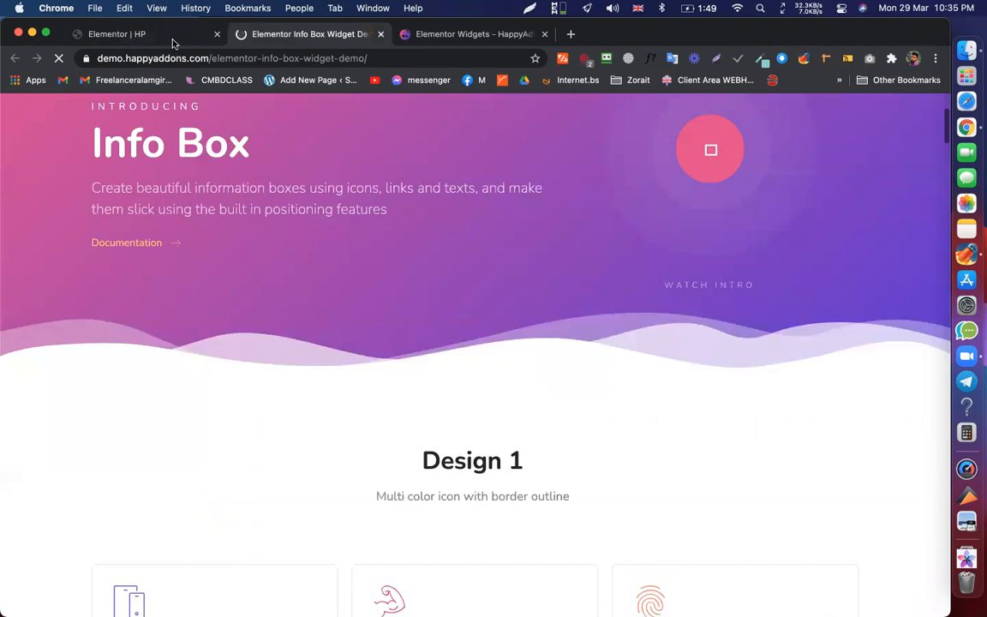
pyautogui.click(173, 39)
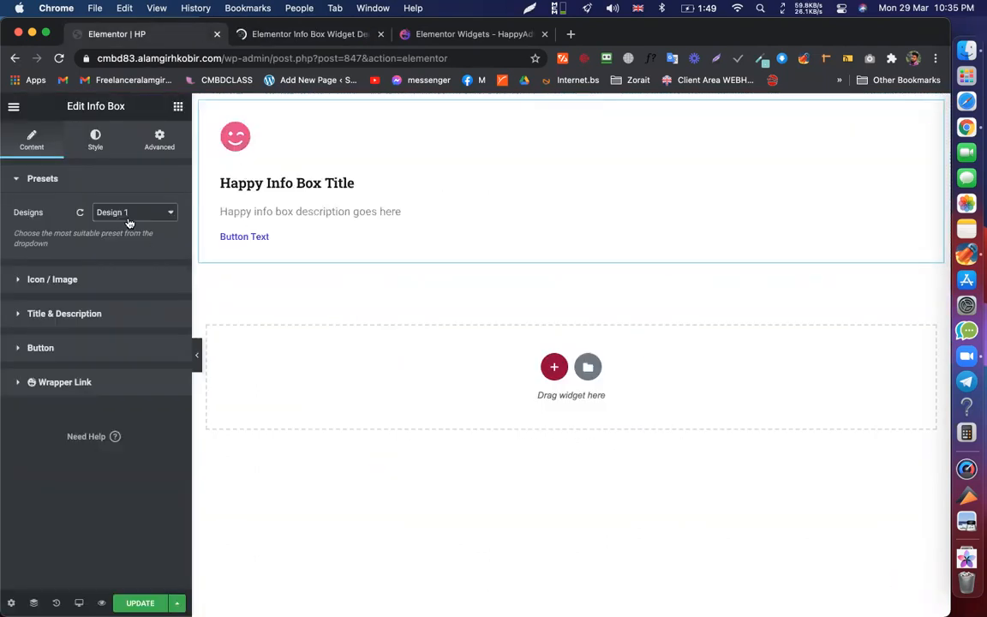
pyautogui.rightClick(488, 155)
pyautogui.click(543, 185)
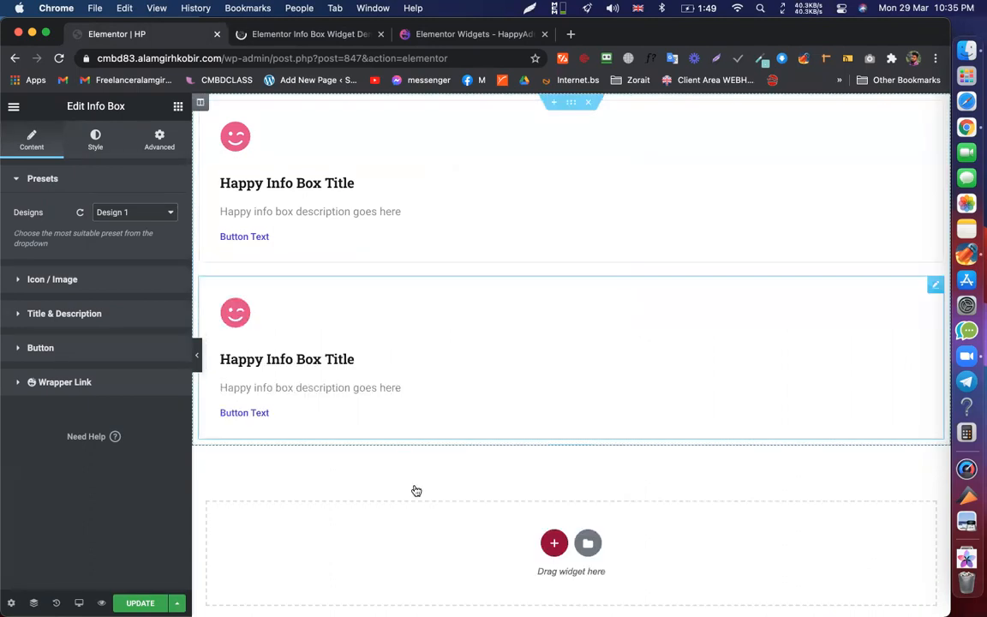
# - Delete the duplicate Info Box and duplicate the column holding the original one
pyautogui.rightClick(377, 339)
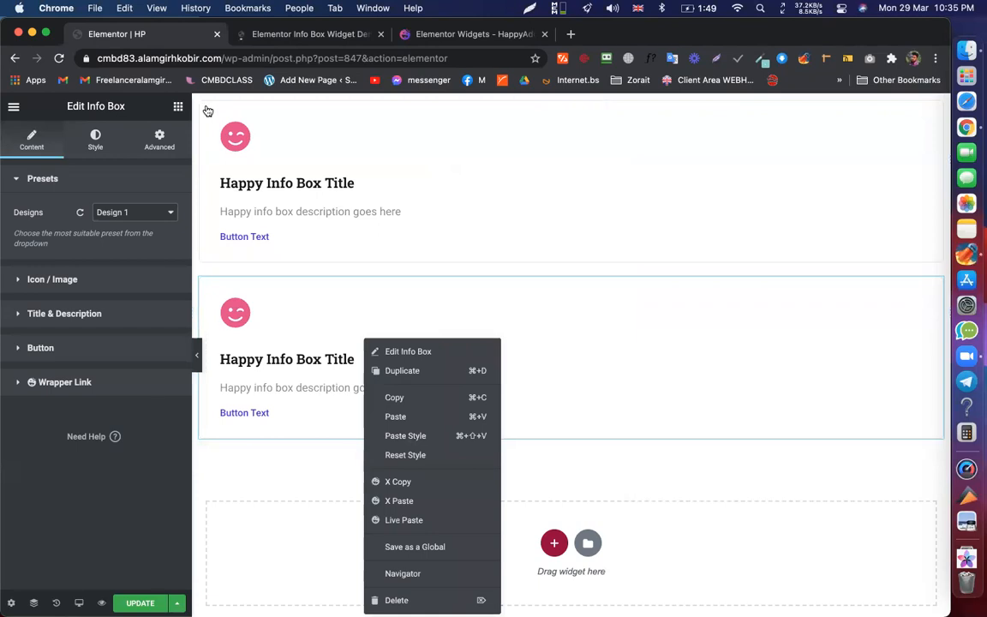
pyautogui.press('Delete')
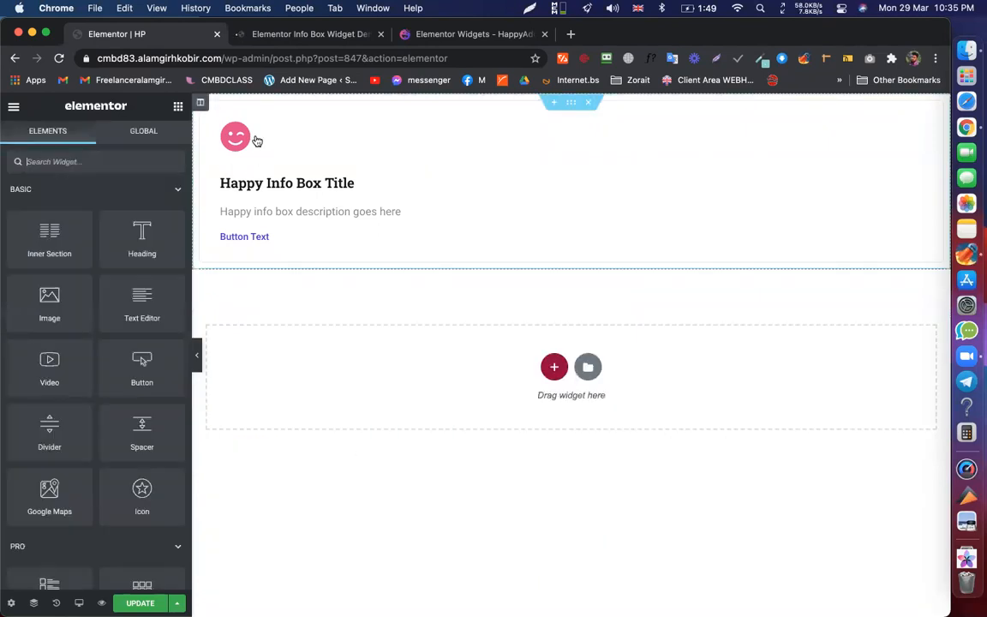
pyautogui.rightClick(201, 103)
pyautogui.click(300, 140)
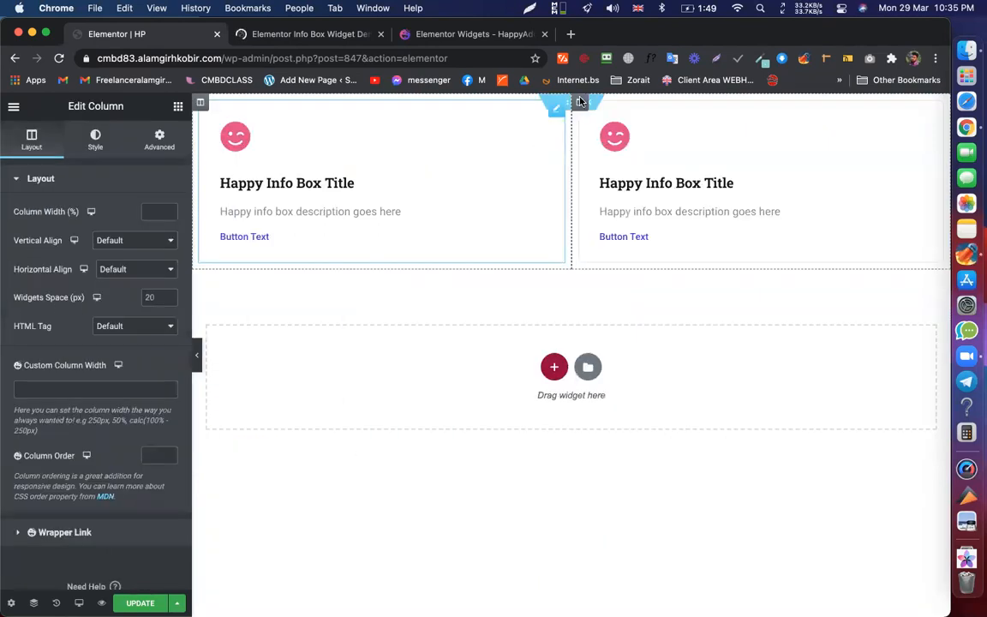
# - Duplicate the second column to make a third Info Box column, then select the first Info Box
pyautogui.rightClick(579, 102)
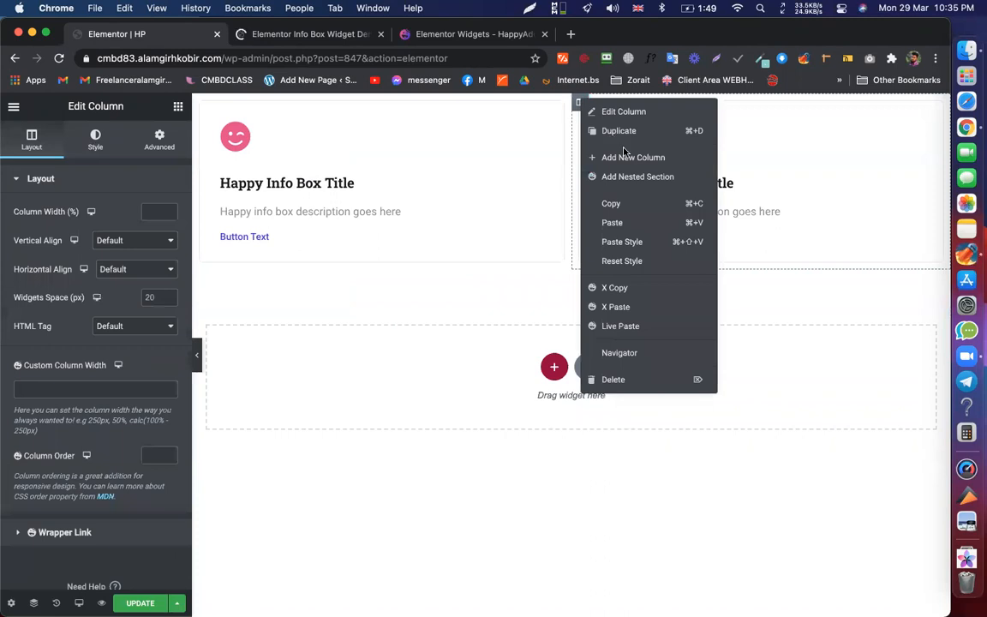
pyautogui.click(623, 132)
pyautogui.click(411, 113)
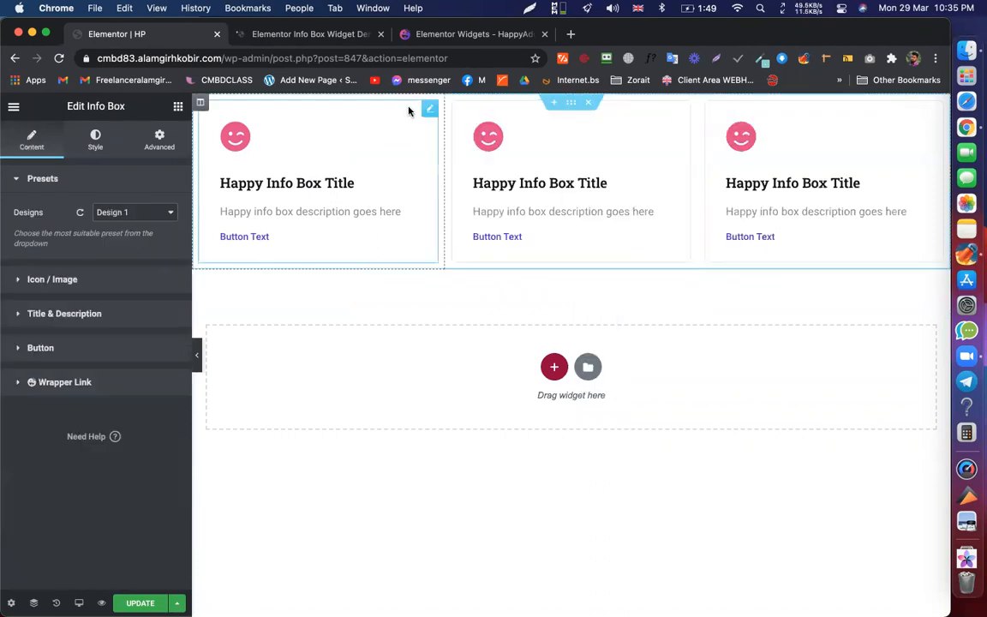
pyautogui.click(429, 36)
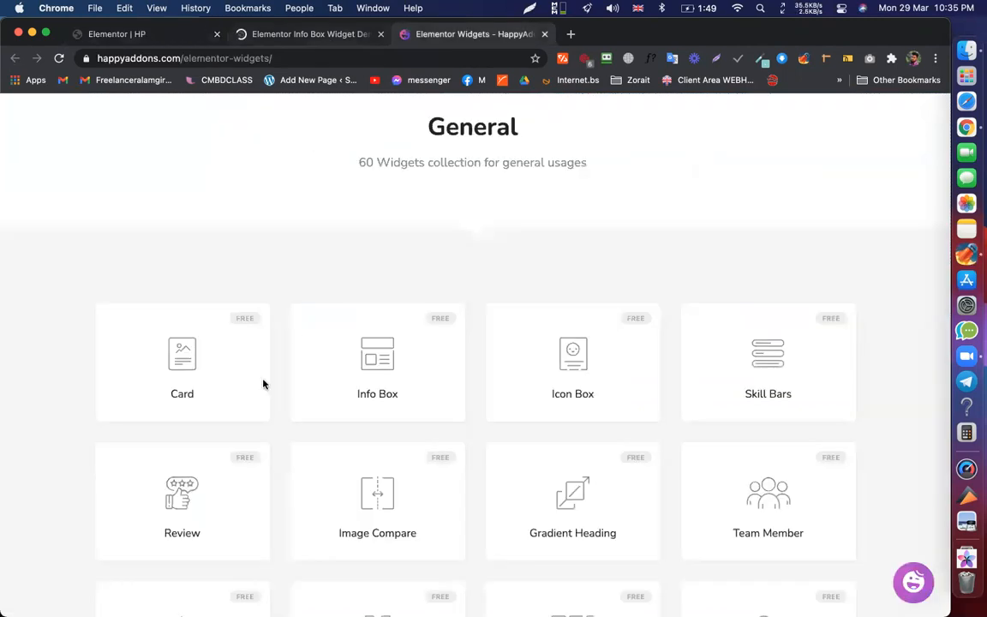
# - Switch between the editor and demo tabs, then scroll the Info Box demo to its Design 3 example
pyautogui.click(310, 34)
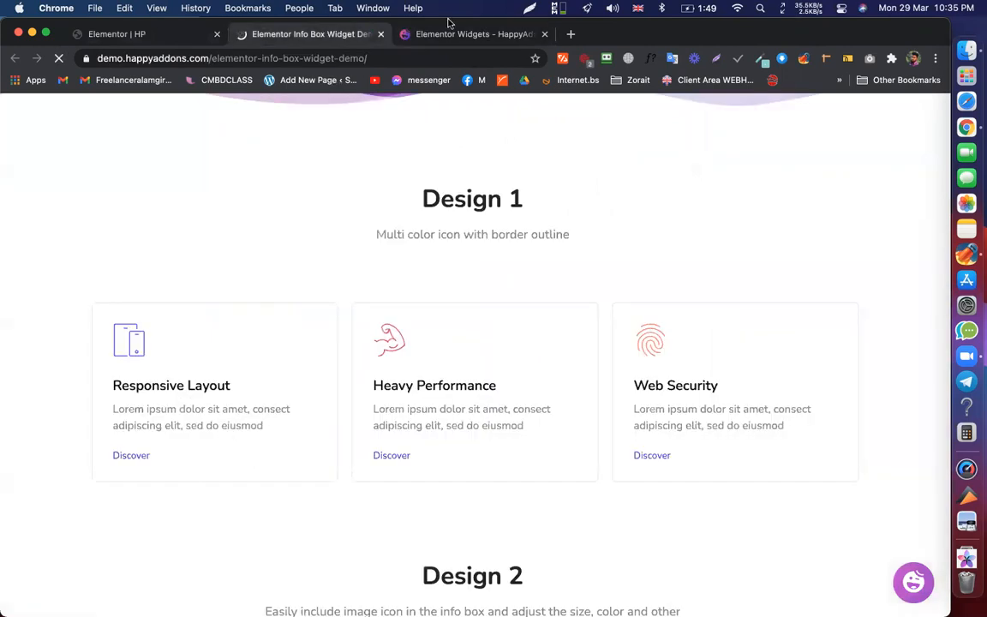
pyautogui.click(172, 34)
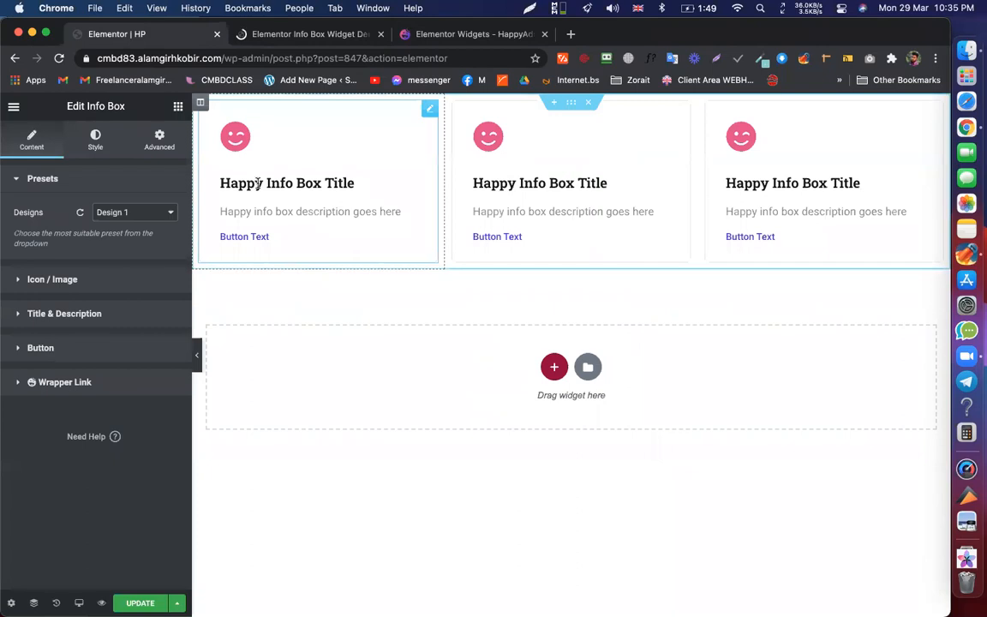
pyautogui.hotkey('ctrl', 'Tab')
pyautogui.scroll(-4, 154, 369)
pyautogui.scroll(-9, 154, 368)
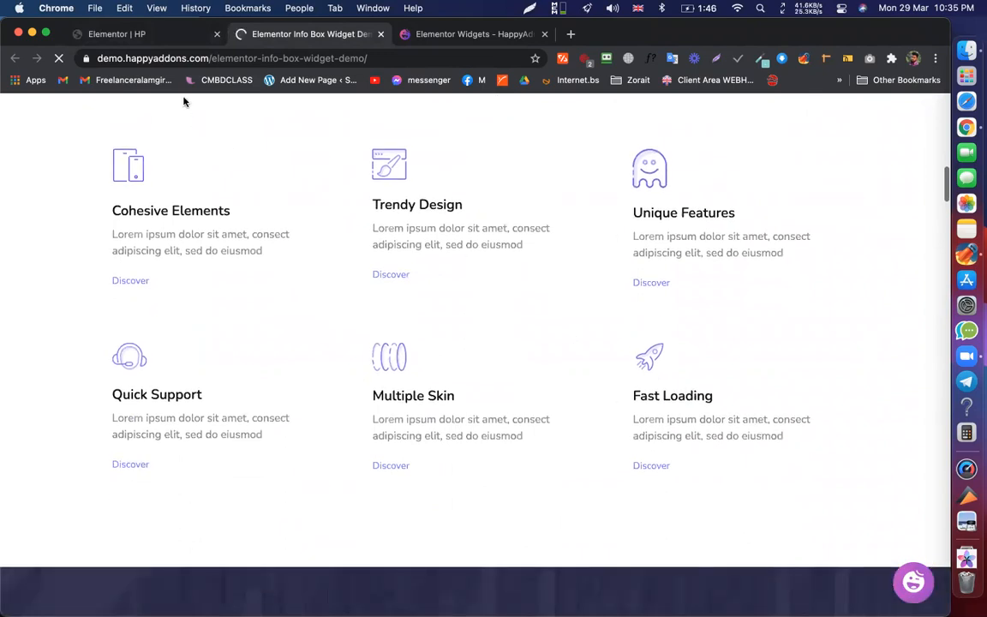
pyautogui.press('space')
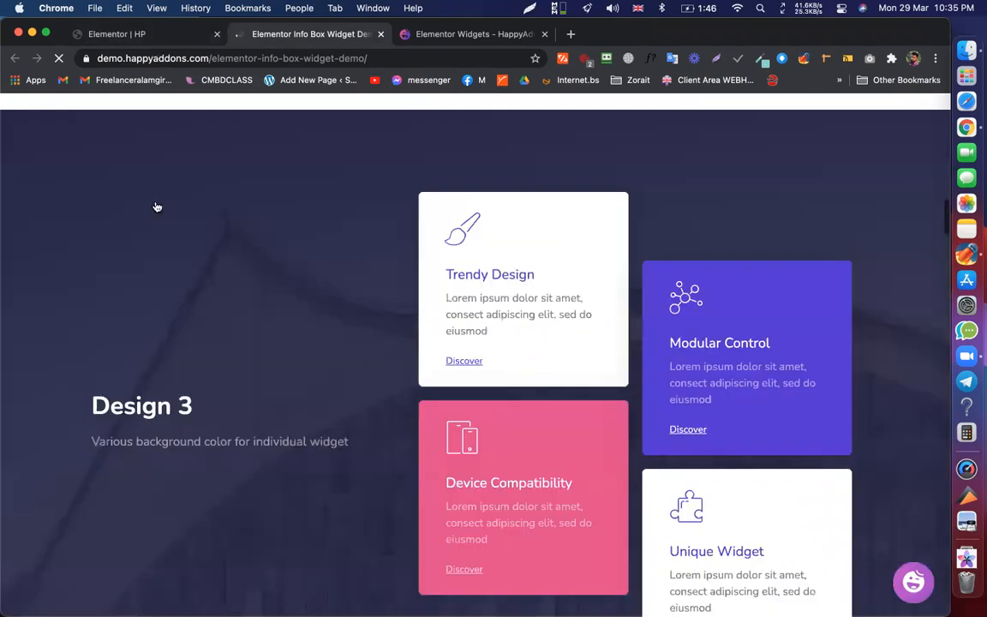
pyautogui.scroll(-3, 271, 315)
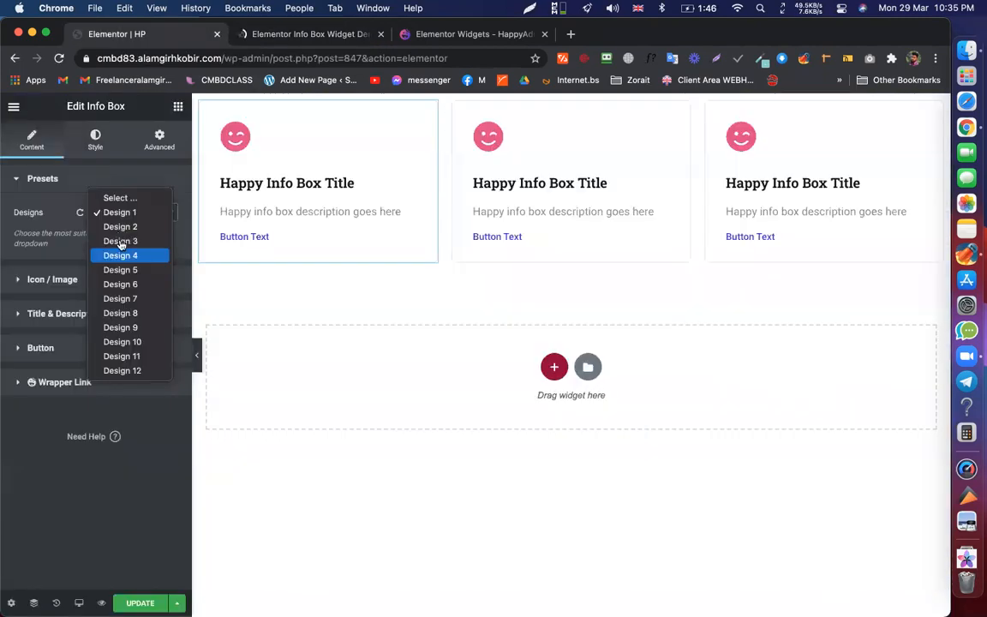
# - Apply the purple Design 3 preset to the Info Boxes
pyautogui.click(107, 215)
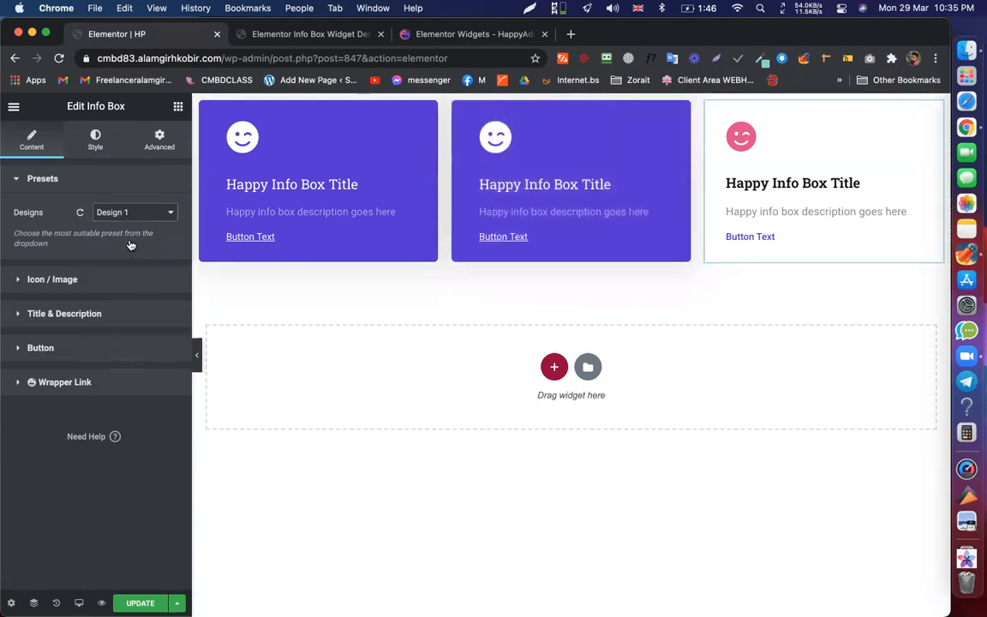
pyautogui.click(124, 214)
pyautogui.click(125, 241)
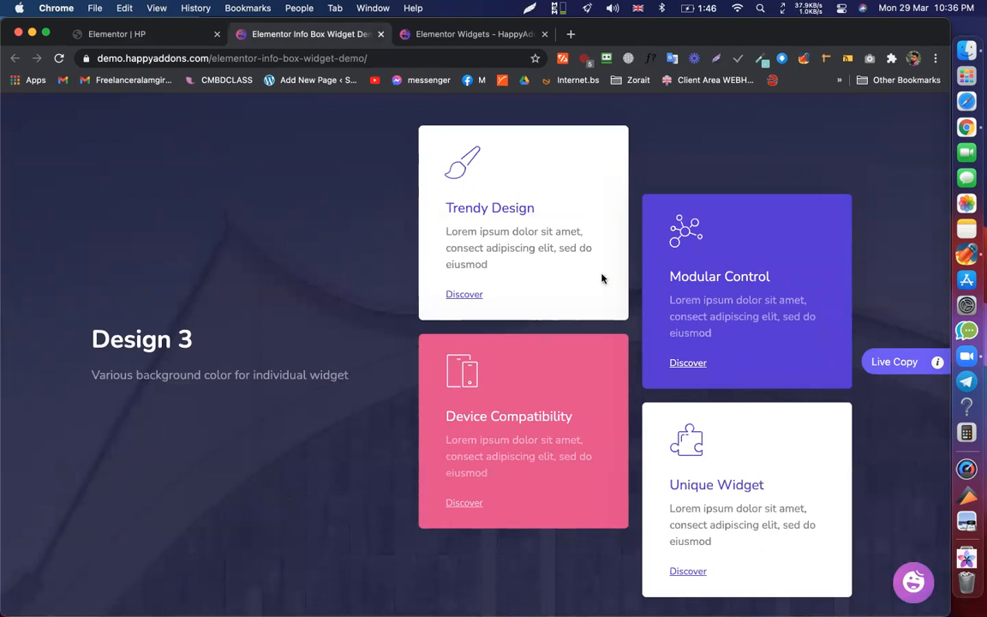
pyautogui.scroll(-1, 601, 278)
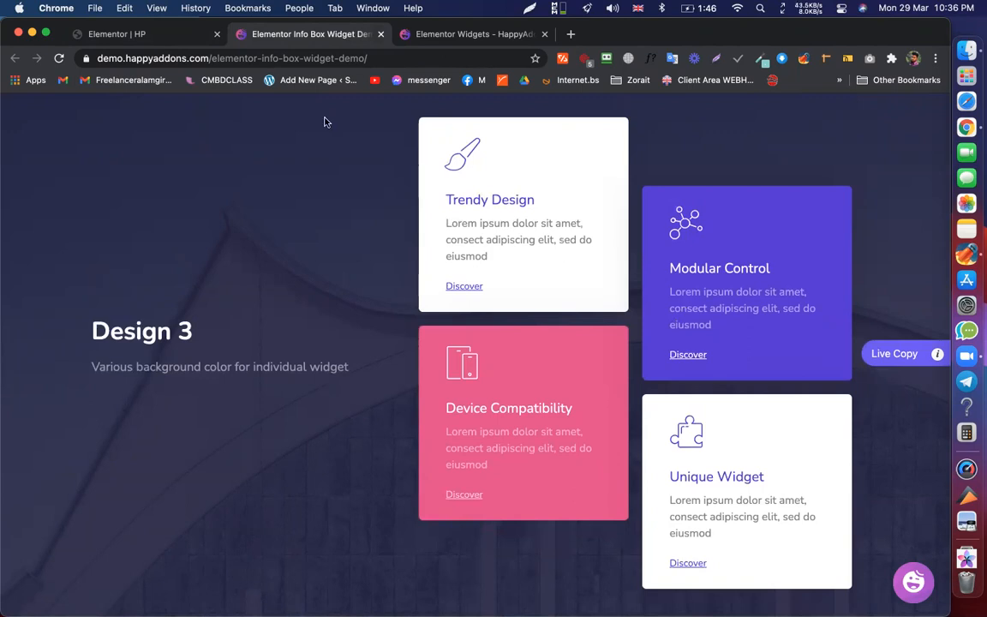
# - Flip between the editor and the Info Box demo, ending on the demo scrolled toward Design 4
pyautogui.click(195, 34)
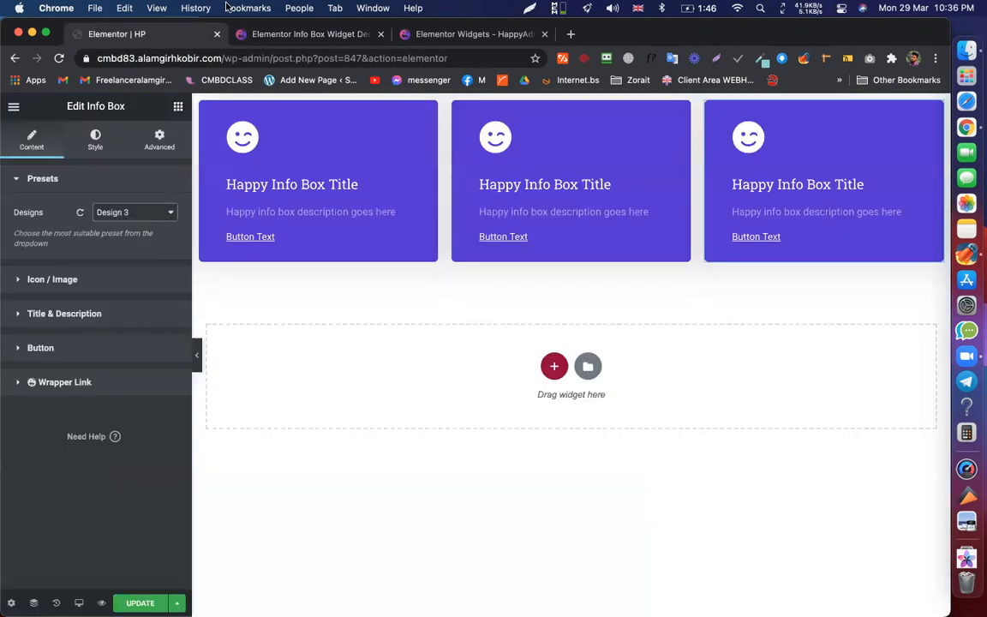
pyautogui.click(273, 35)
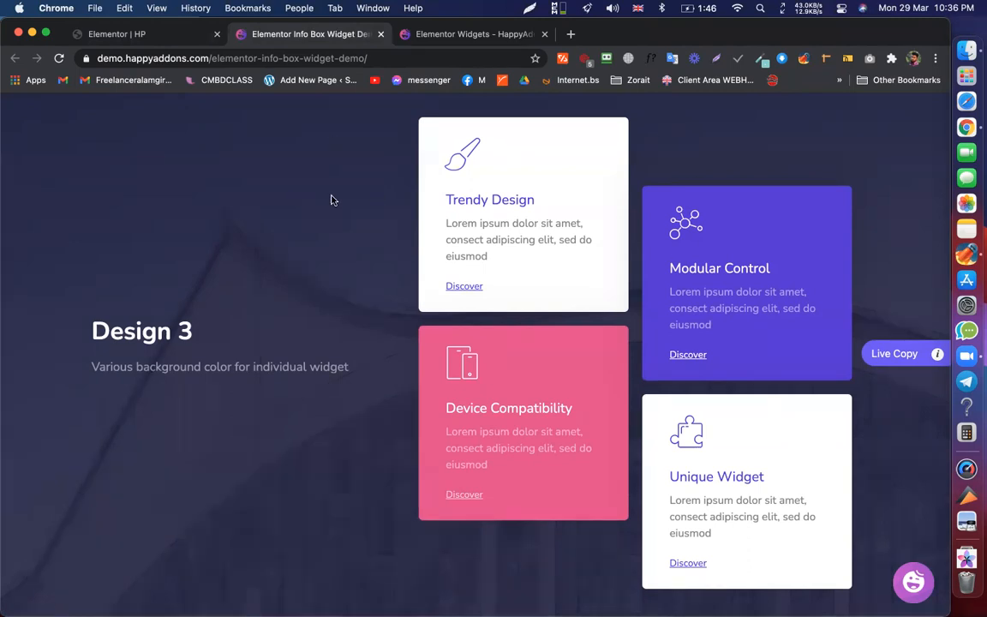
pyautogui.hotkey('ctrl', 'shift', 'Tab')
pyautogui.hotkey('ctrl', 'Tab')
pyautogui.scroll(-3, 381, 234)
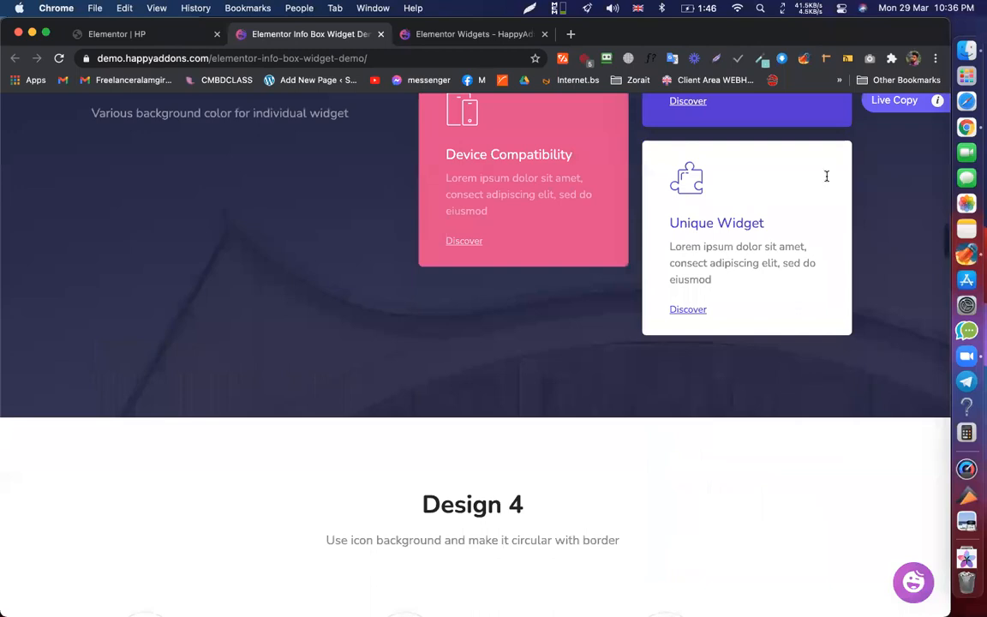
# - Scroll the demo to the Design 4 examples and return to the HP editor tab
pyautogui.scroll(-5, 827, 175)
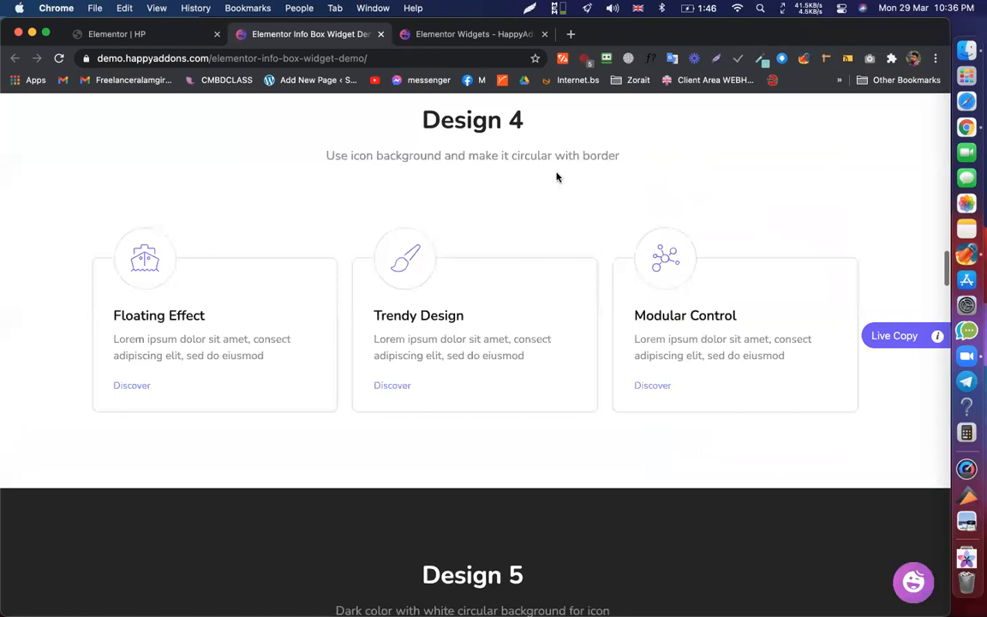
pyautogui.hotkey('ctrl', 'shift', 'Tab')
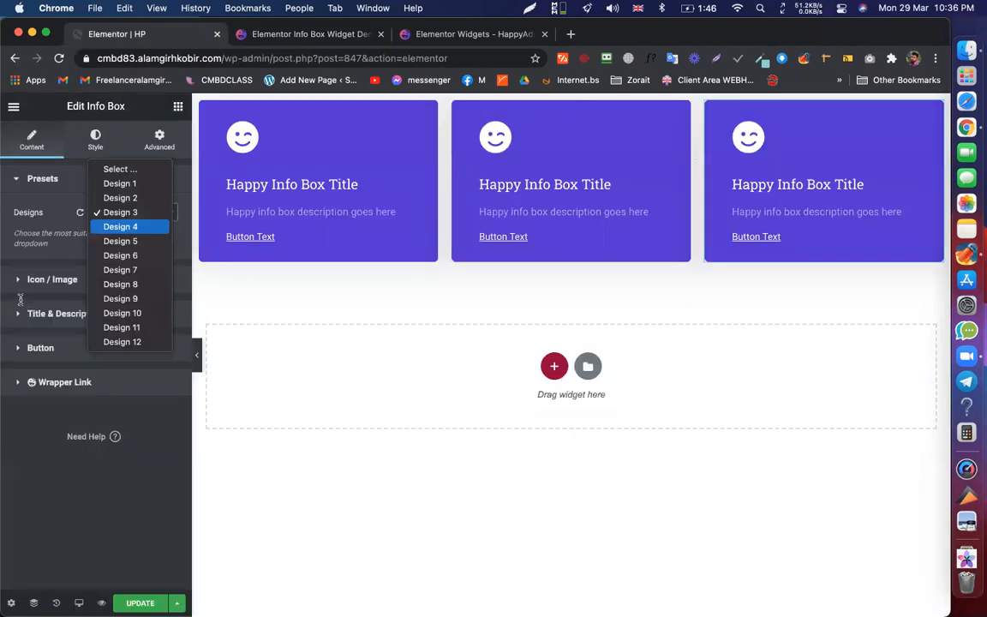
# - Apply the Design 4 preset to the third Info Box and set the section's top padding to 100 px
pyautogui.press('Return')
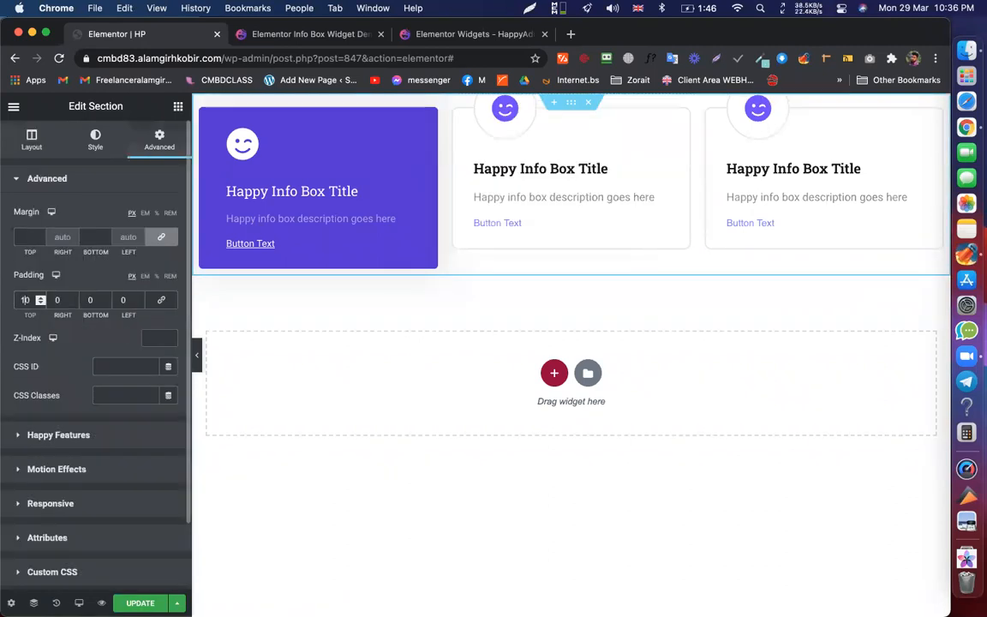
pyautogui.write('100')
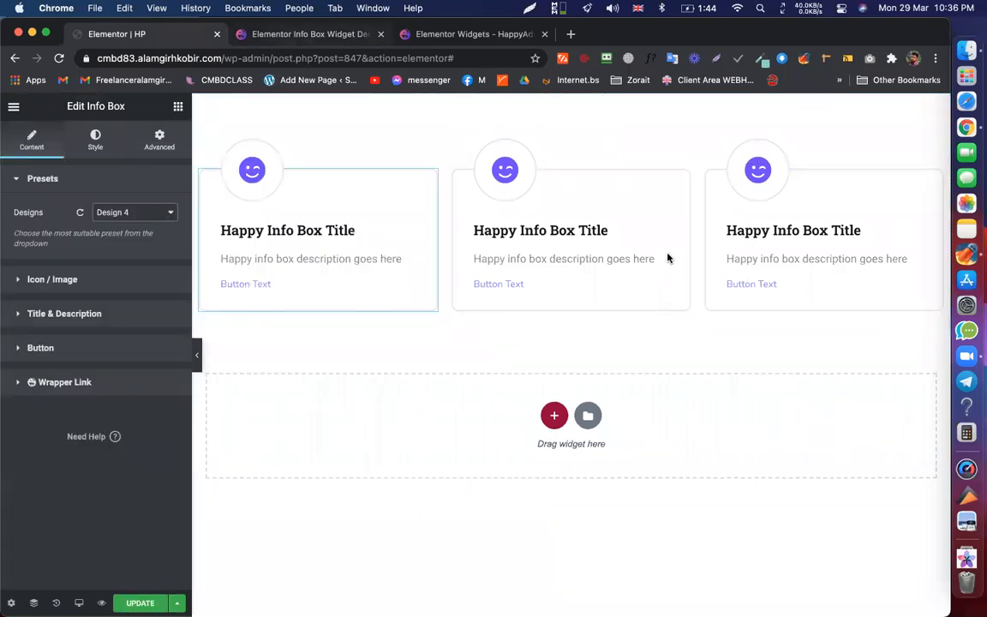
pyautogui.click(309, 34)
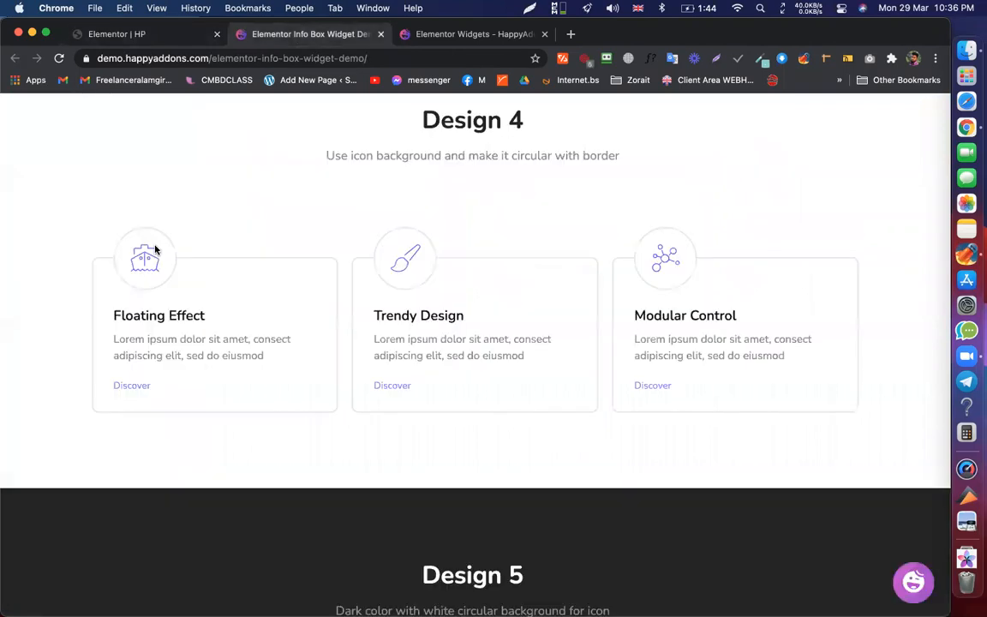
pyautogui.click(164, 41)
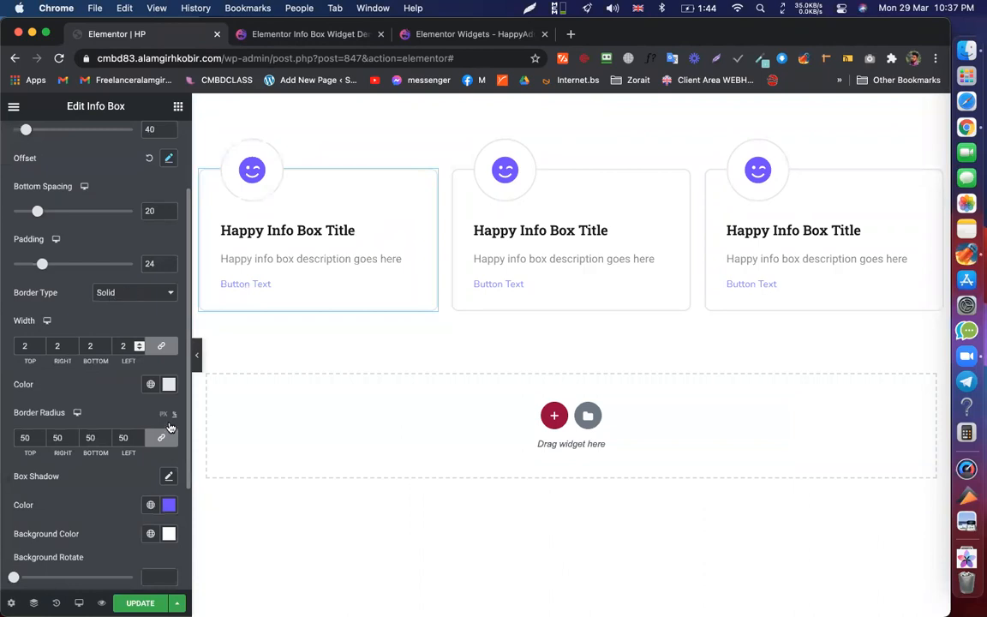
pyautogui.scroll(-4, 166, 427)
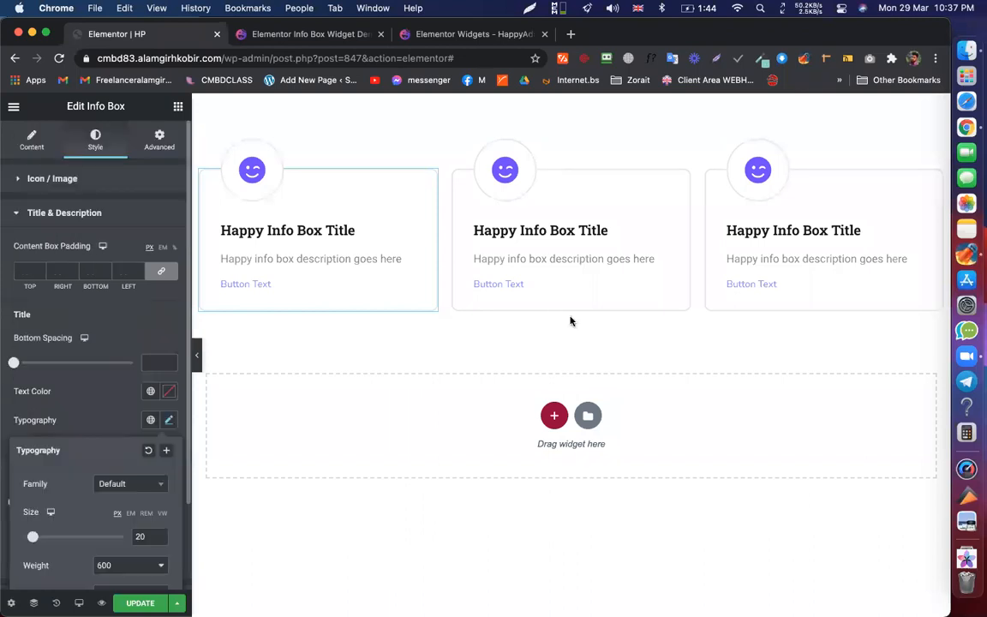
# - Back on the demo, mark the Design 5 cards for a screenshot, then cancel it
pyautogui.hotkey('ctrl', 'Tab')
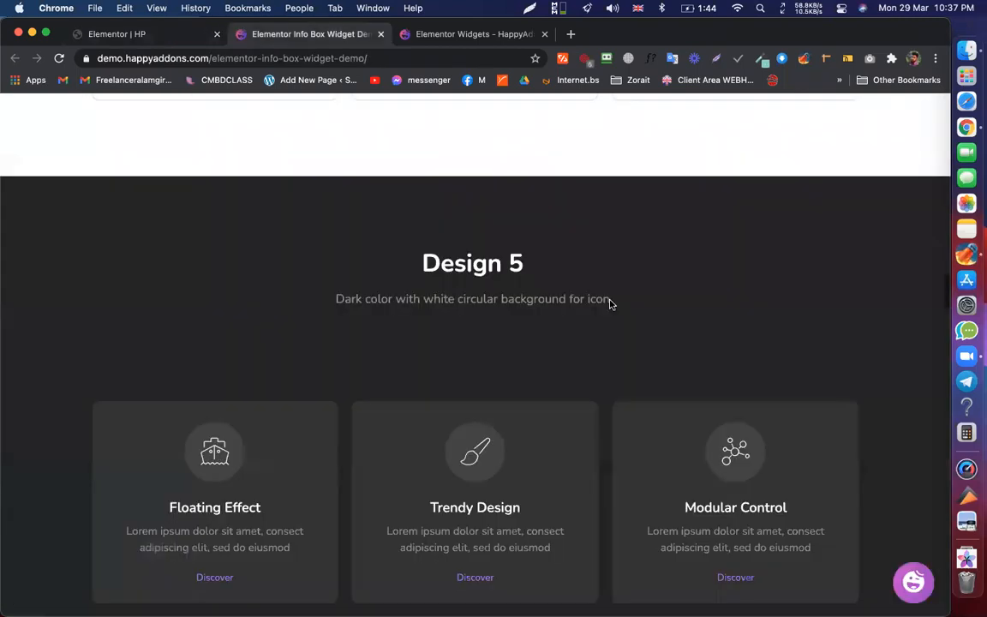
pyautogui.scroll(-10, 608, 301)
pyautogui.scroll(4, 775, 6)
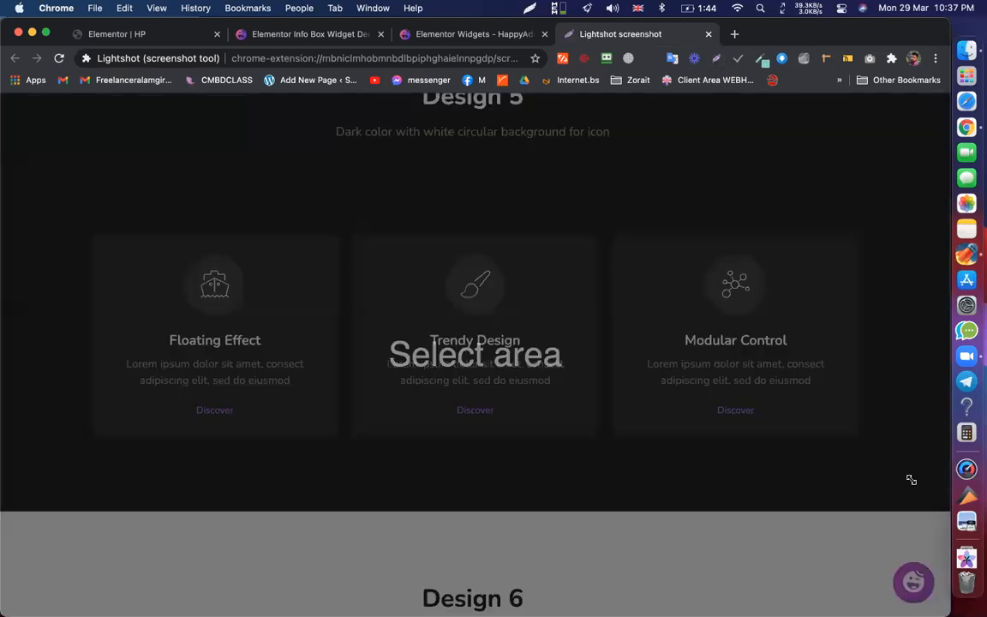
pyautogui.moveTo(910, 480); pyautogui.dragTo(32, 194)
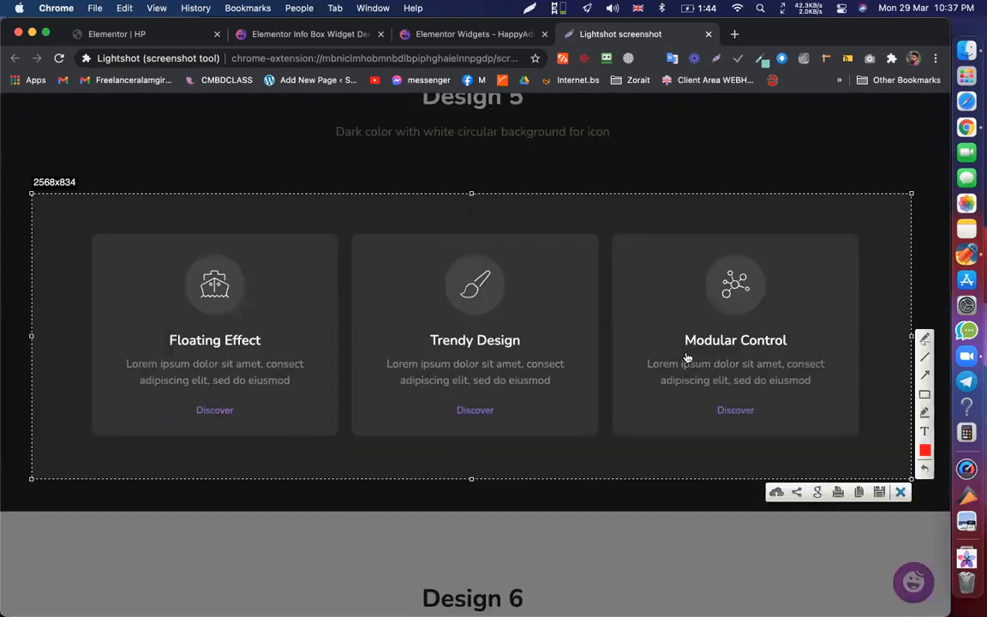
pyautogui.press('super+c')
# - Scroll the demo on to the capsule-shaped Design 7 and return to the HP editor
pyautogui.scroll(-1, 308, 38)
pyautogui.click(308, 35)
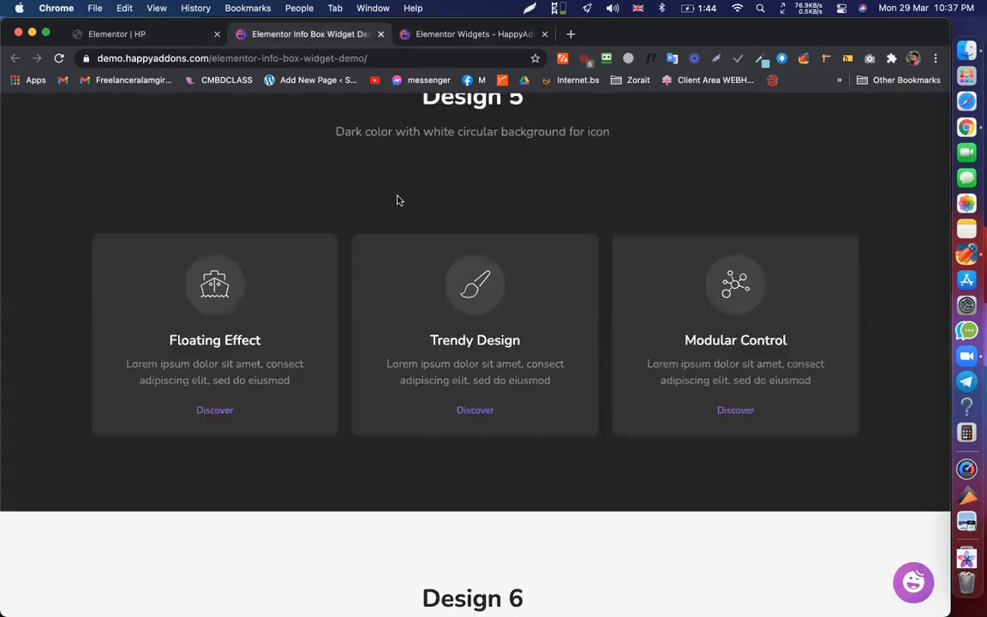
pyautogui.scroll(-1, 531, 273)
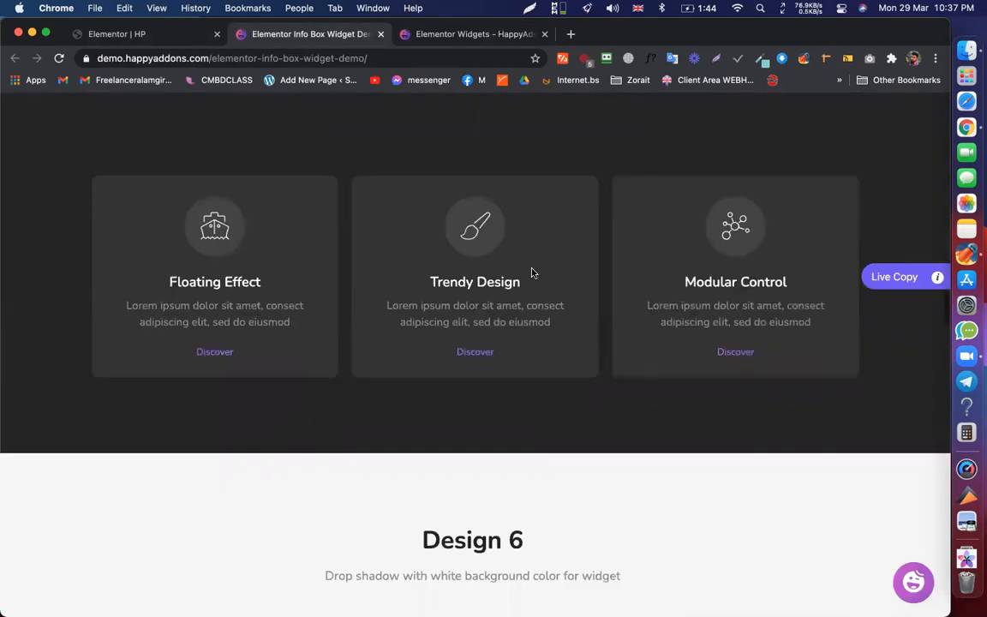
pyautogui.scroll(-1, 506, 309)
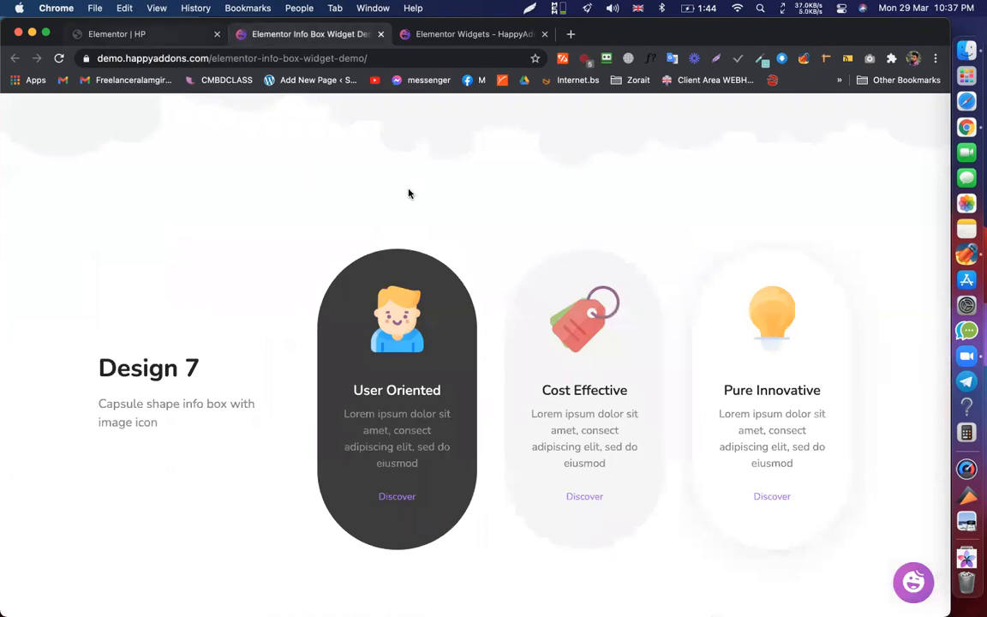
pyautogui.hotkey('ctrl', 'shift', 'Tab')
# - Apply the Design 7 preset to the first Info Box from Content > Presets
pyautogui.scroll(4, 21, 126)
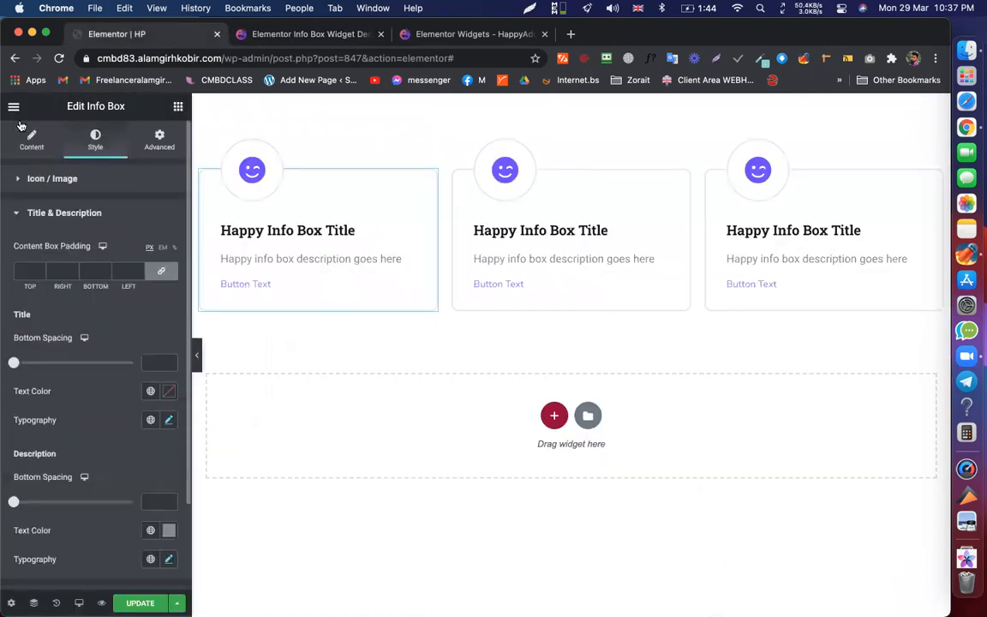
pyautogui.click(32, 137)
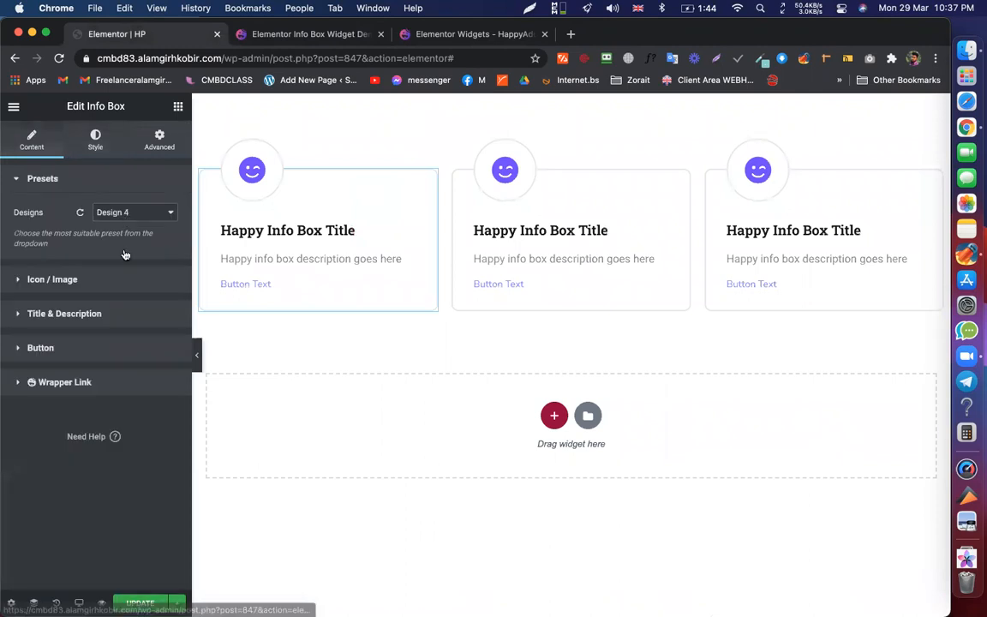
pyautogui.click(120, 212)
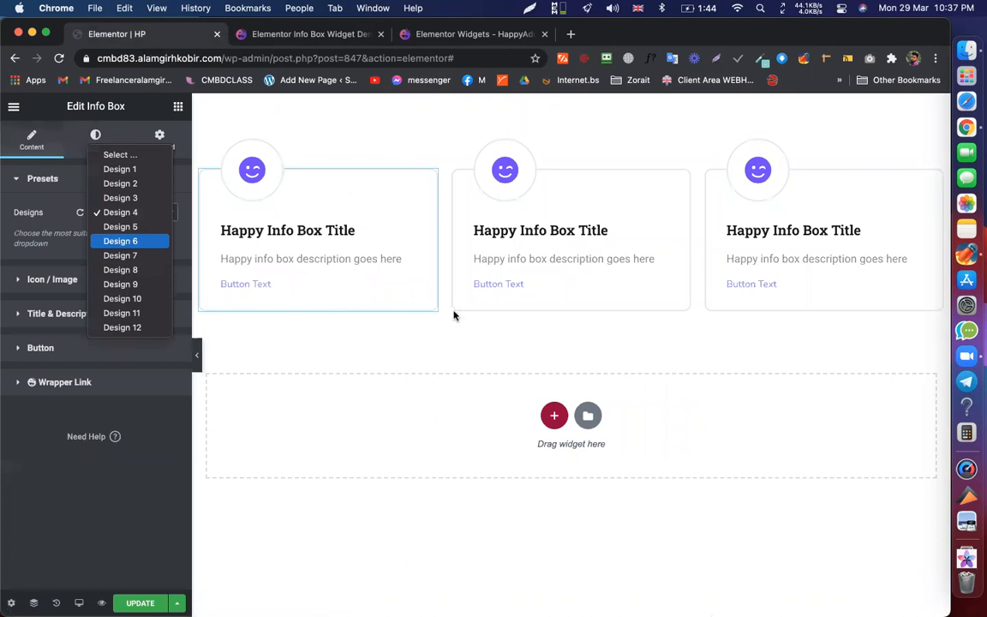
pyautogui.press('Down')
pyautogui.press('Return')
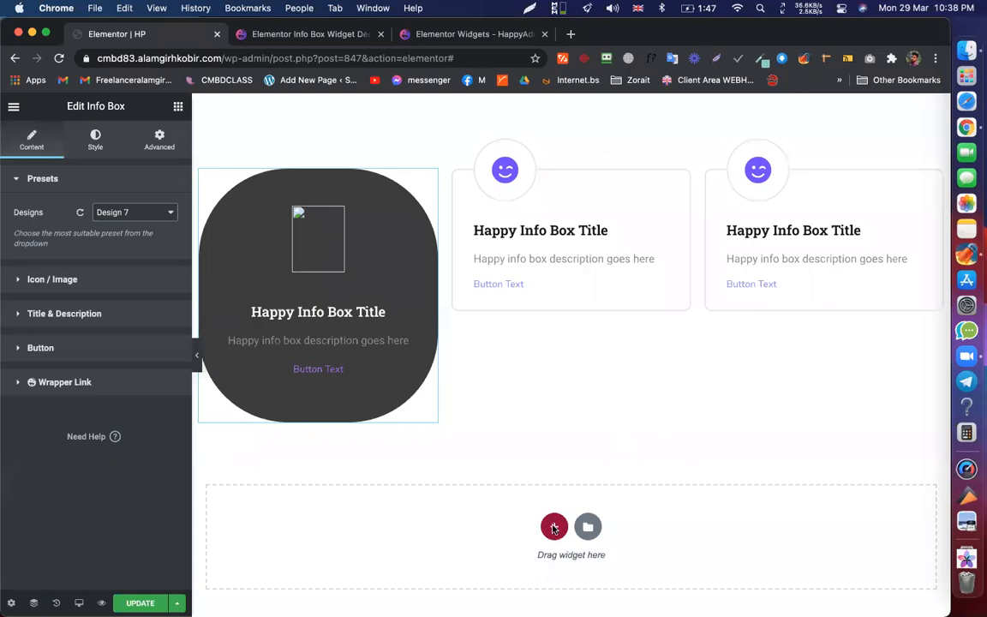
pyautogui.tripleClick(89, 105)
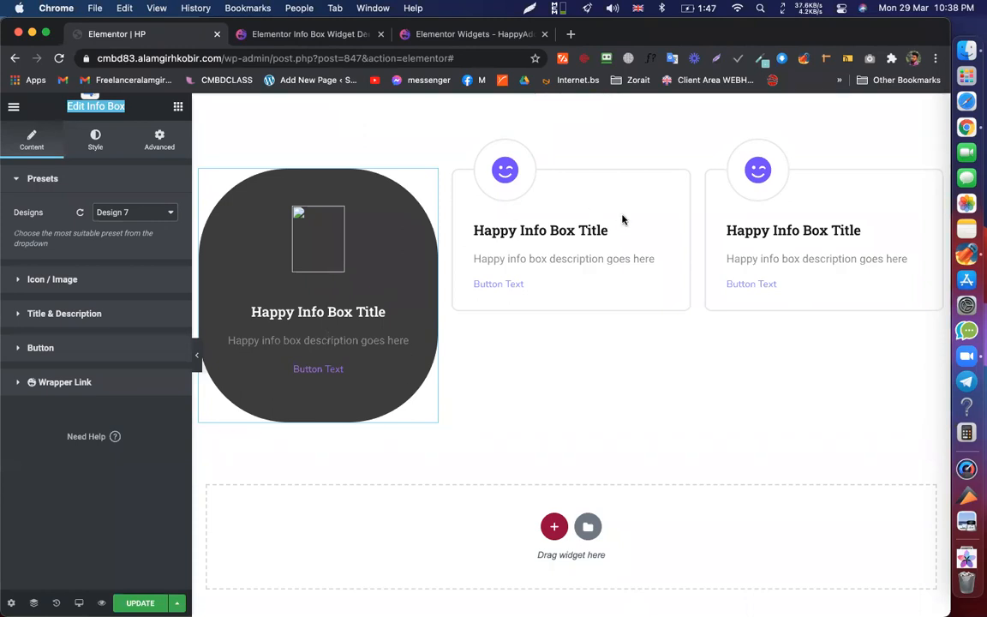
# - Set the second Info Box's preset to Design 7 as well
pyautogui.click(125, 218)
pyautogui.click(132, 256)
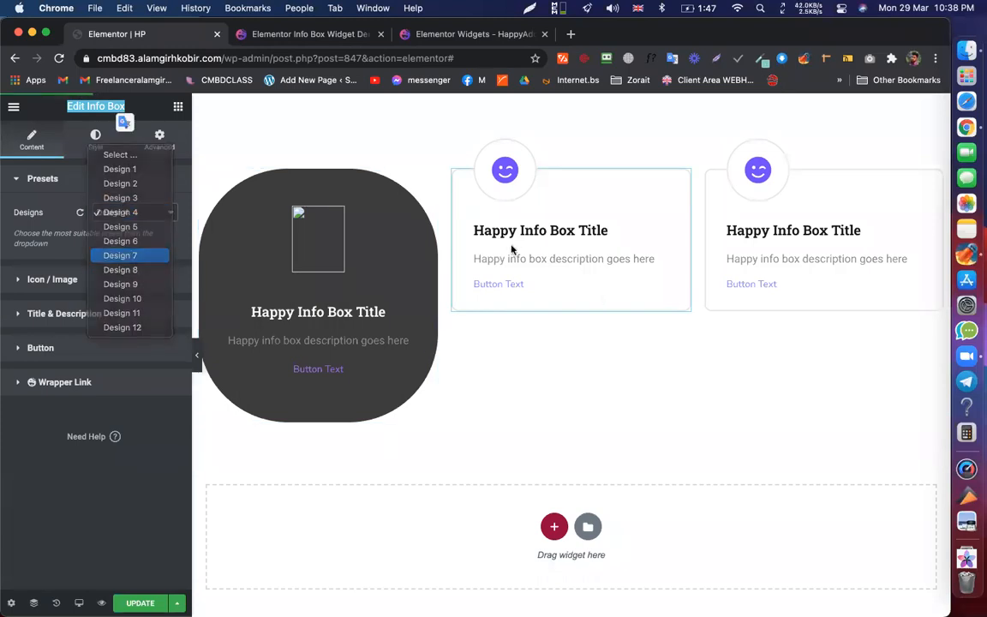
pyautogui.click(304, 39)
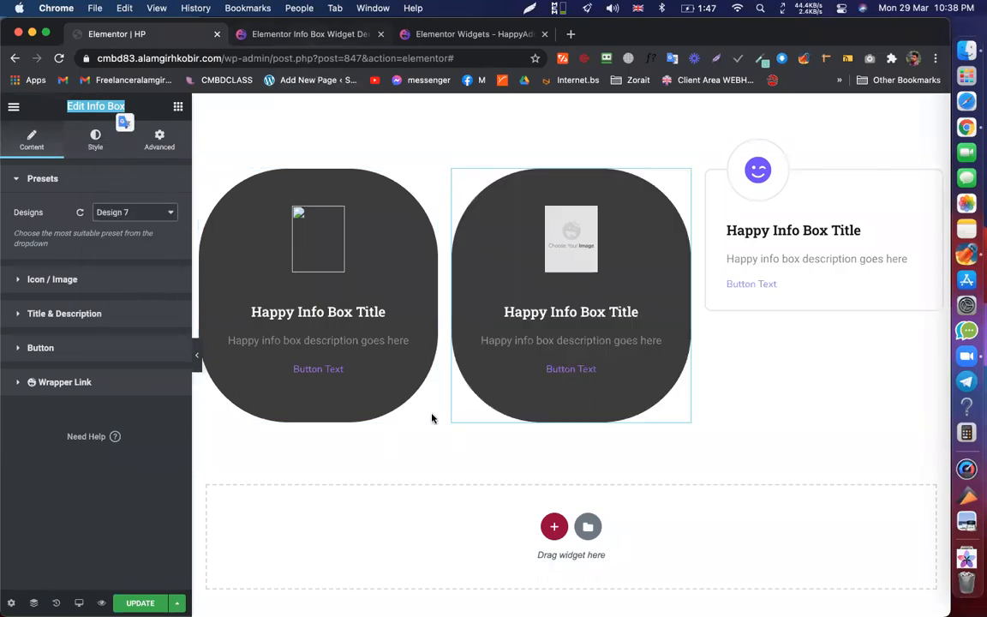
# - Return to the HP editor and show the info box's icon and image options
pyautogui.click(162, 32)
pyautogui.click(91, 279)
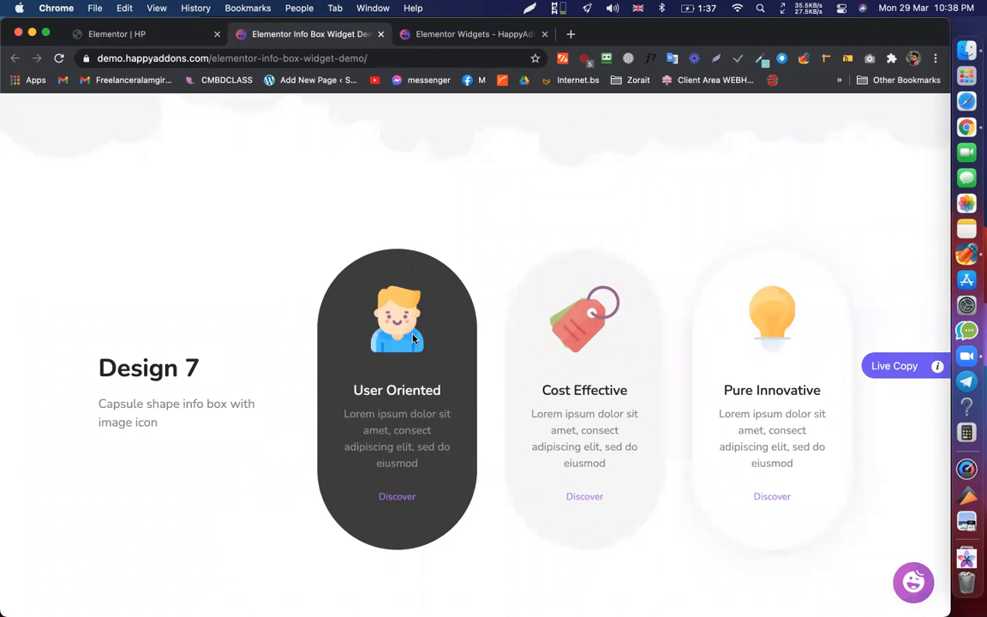
pyautogui.scroll(5, 412, 338)
pyautogui.scroll(-5, 406, 327)
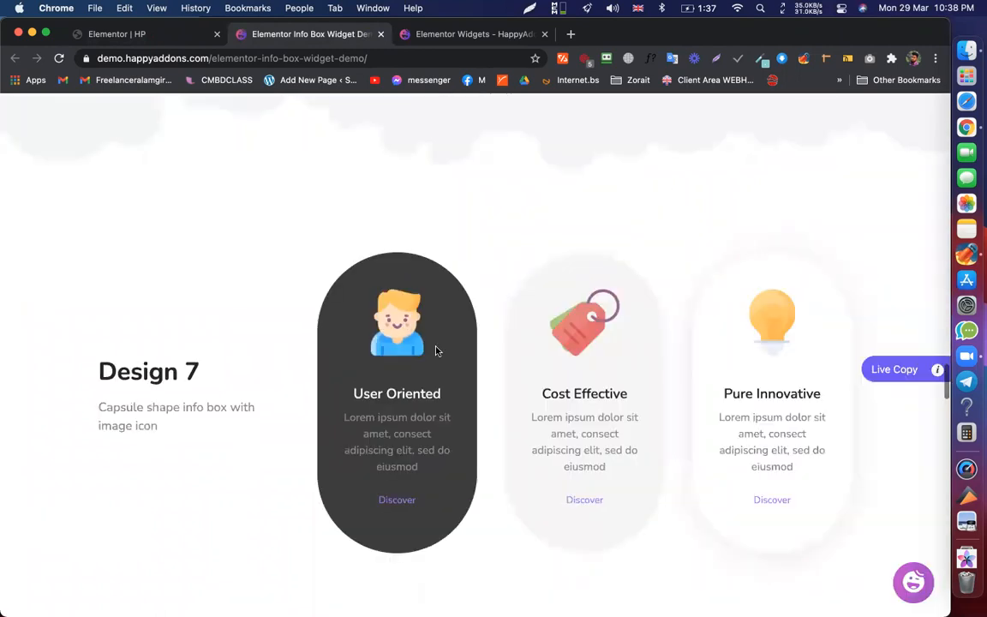
# - Save the User Oriented avatar as avatar.png and drop it into the Elementor media library
pyautogui.rightClick(384, 322)
pyautogui.press('Escape')
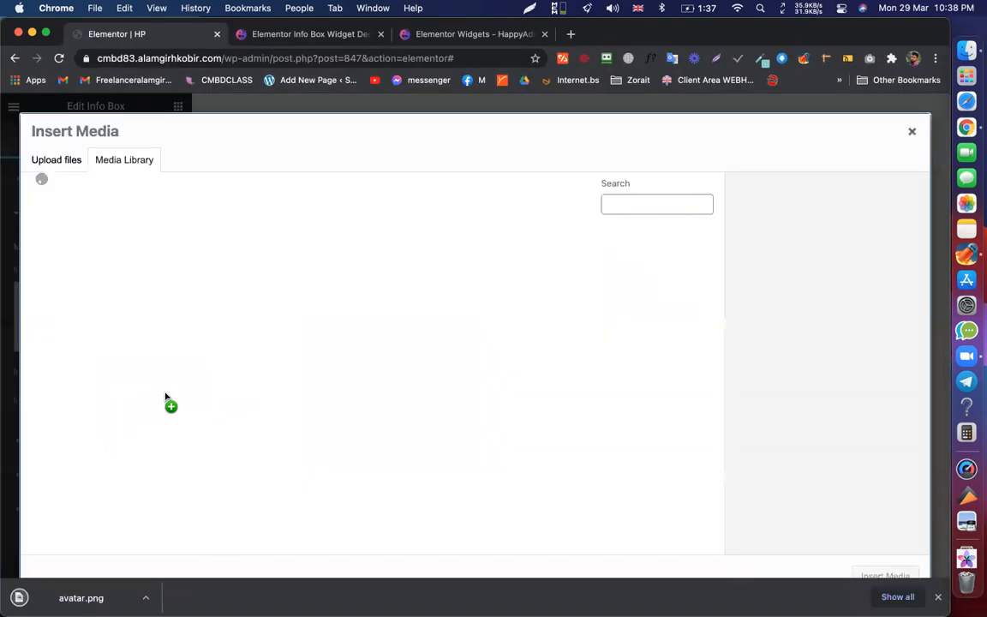
pyautogui.moveTo(170, 403); pyautogui.dragTo(885, 539)
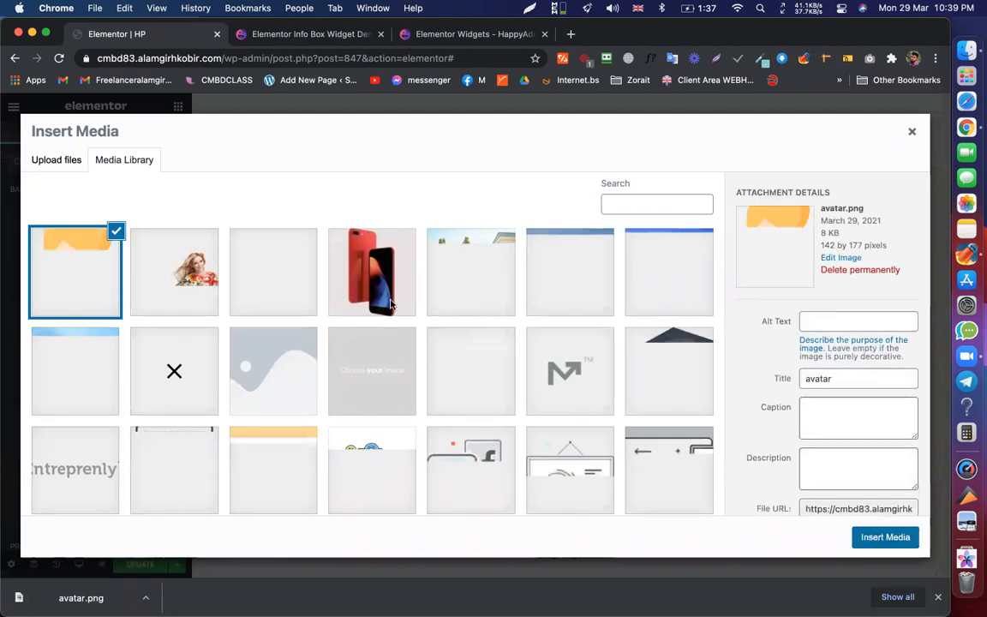
# - Let avatar.png finish uploading, reopen and close the box Image picker, then go back to the demo
pyautogui.press('Escape')
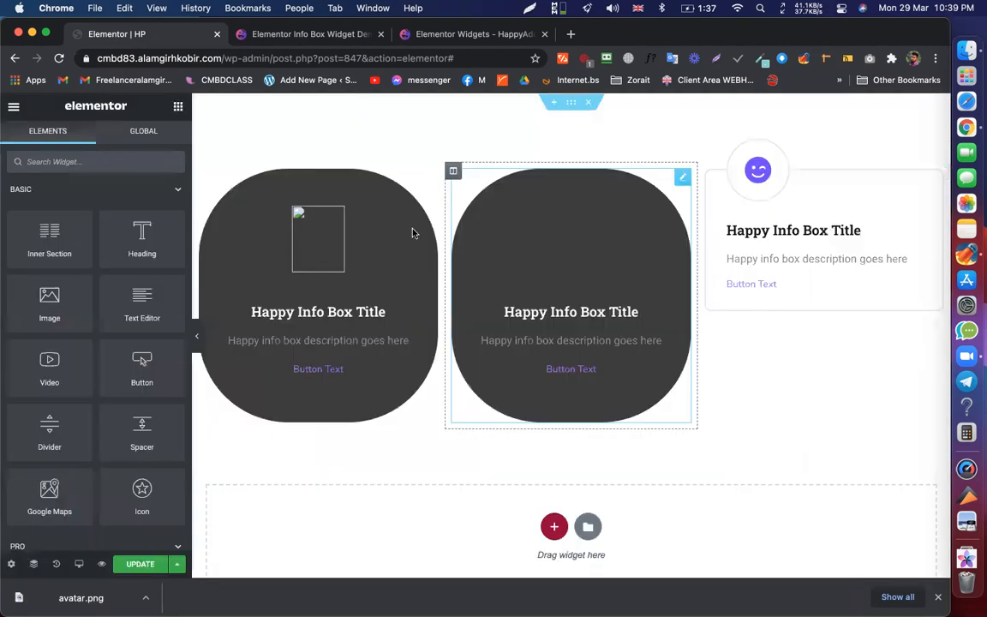
pyautogui.click(102, 320)
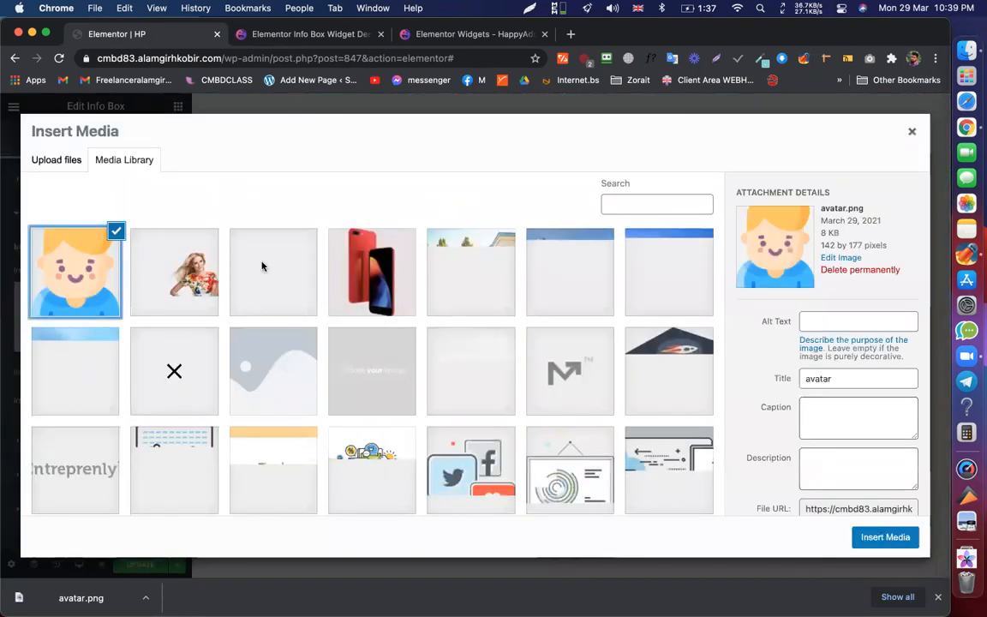
pyautogui.click(148, 562)
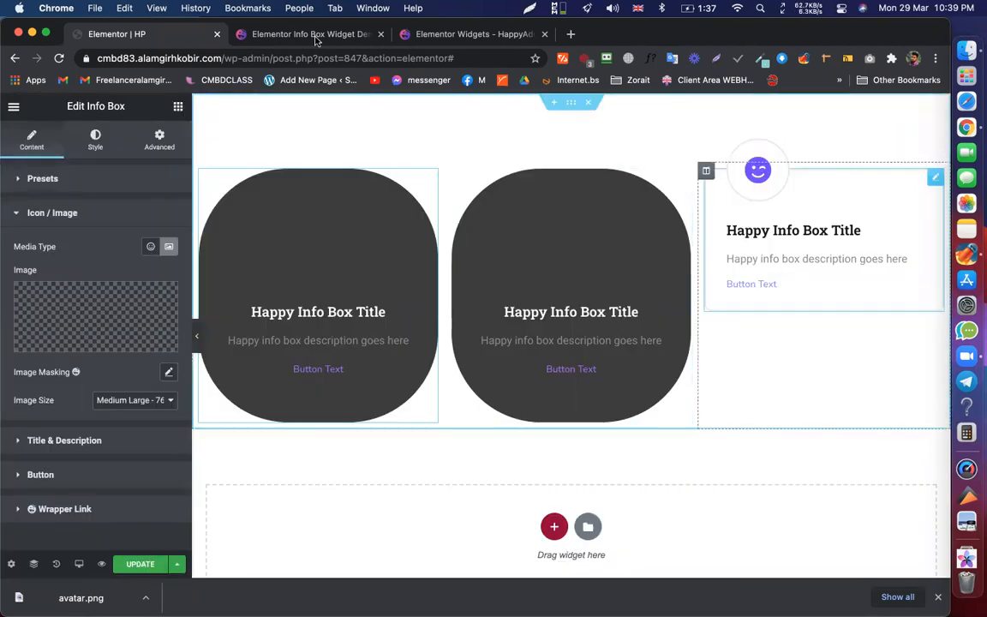
pyautogui.hotkey('ctrl', 'Tab')
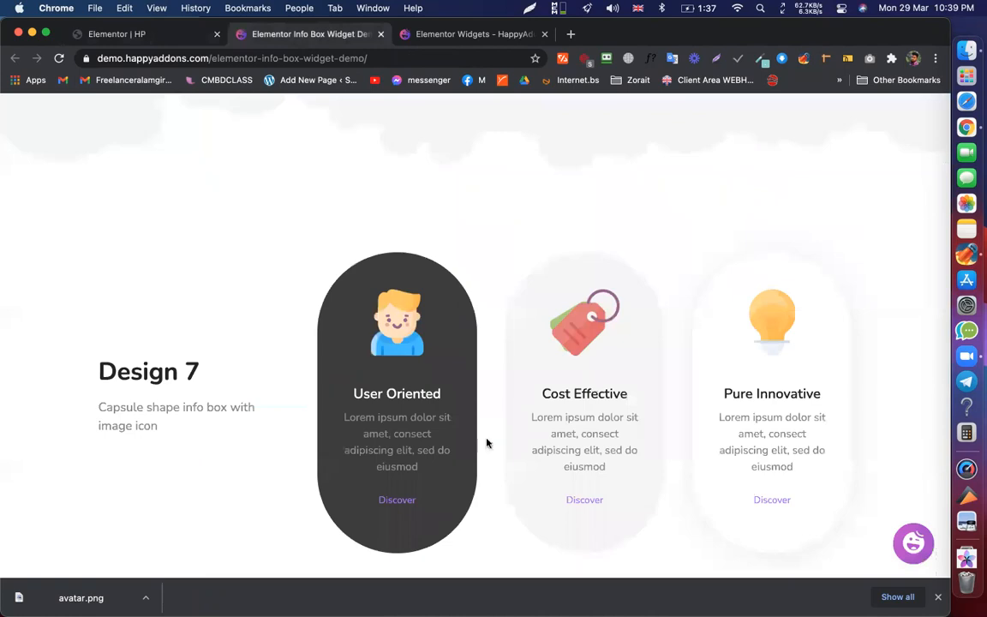
# - Scroll the Info Box demo through to Design 8, then return to the Elementor HP editor
pyautogui.scroll(-2, 634, 514)
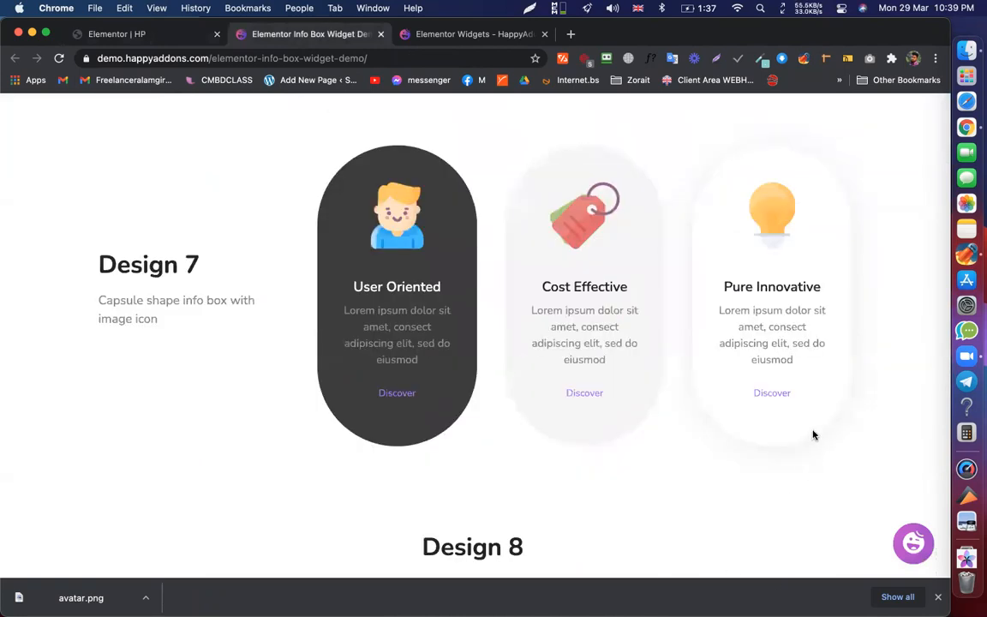
pyautogui.moveTo(815, 398)
pyautogui.scroll(8, 717, 325)
pyautogui.scroll(8, 717, 326)
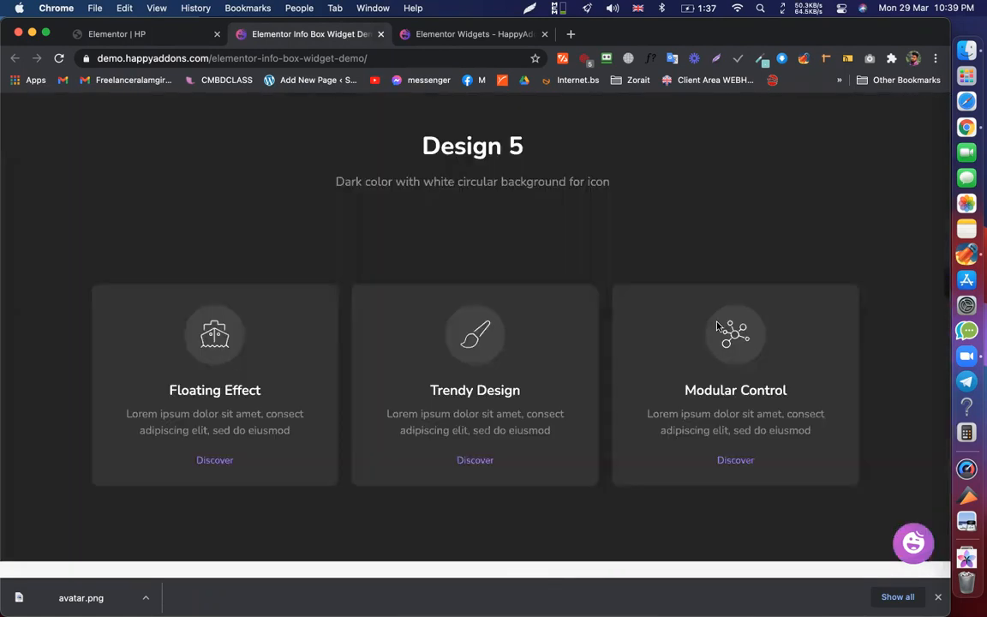
pyautogui.scroll(-4, 717, 326)
pyautogui.scroll(-6, 717, 326)
pyautogui.scroll(-6, 717, 325)
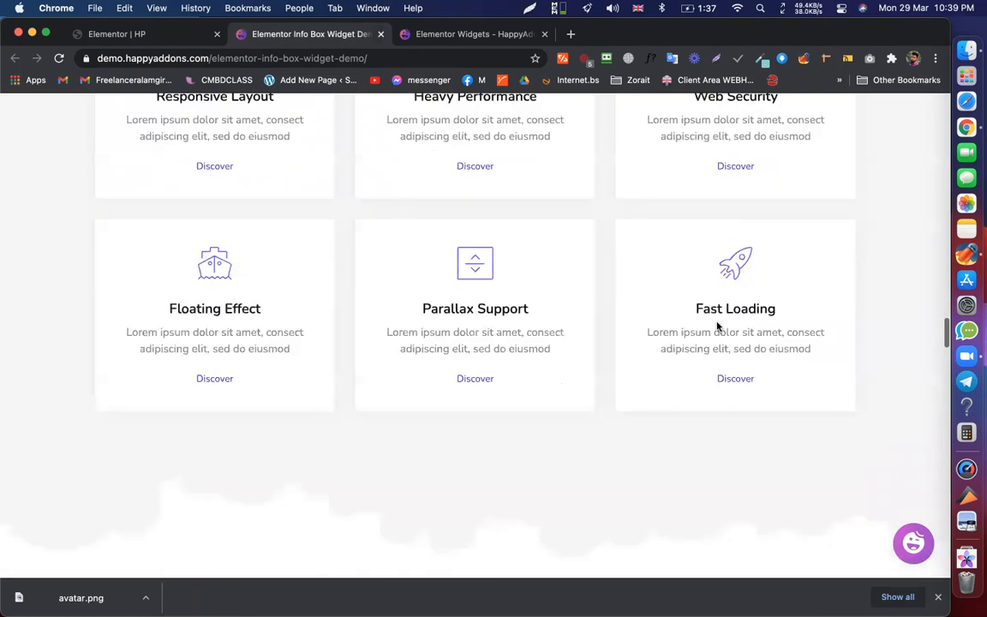
pyautogui.scroll(-5, 750, 306)
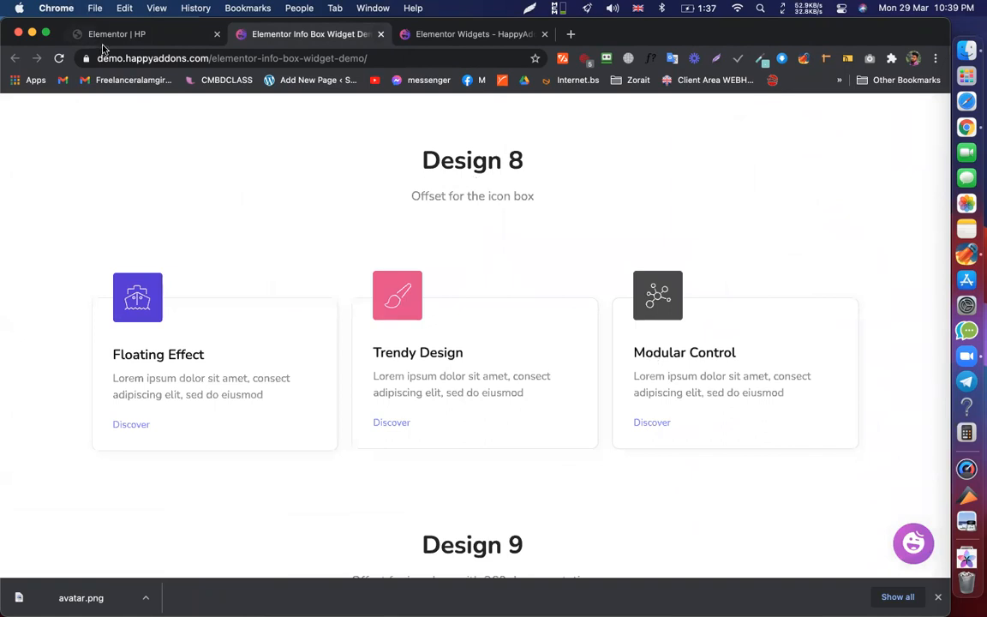
pyautogui.click(129, 38)
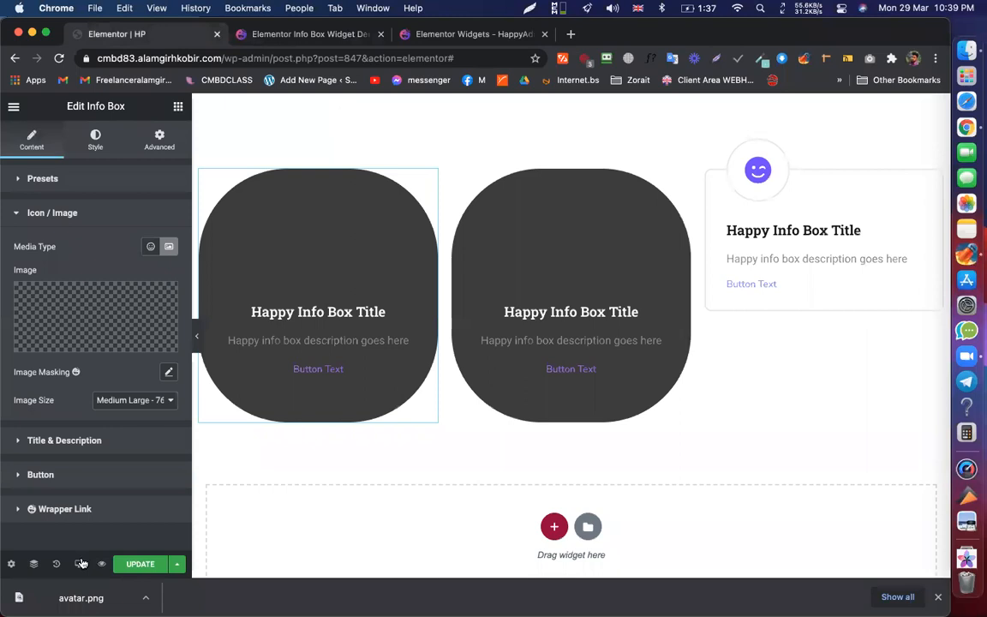
pyautogui.click(81, 563)
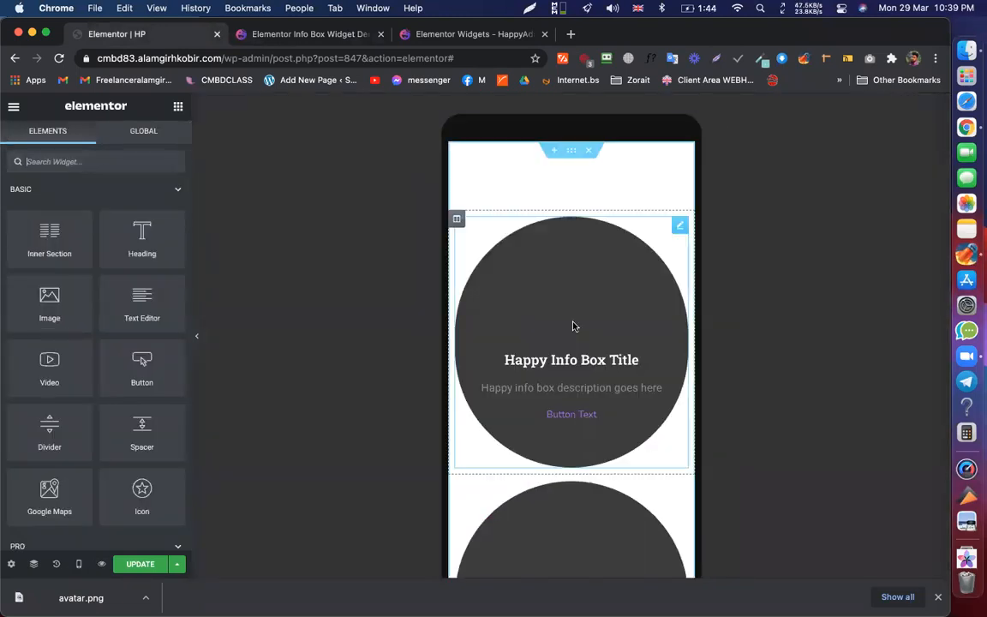
pyautogui.click(573, 325)
pyautogui.click(96, 141)
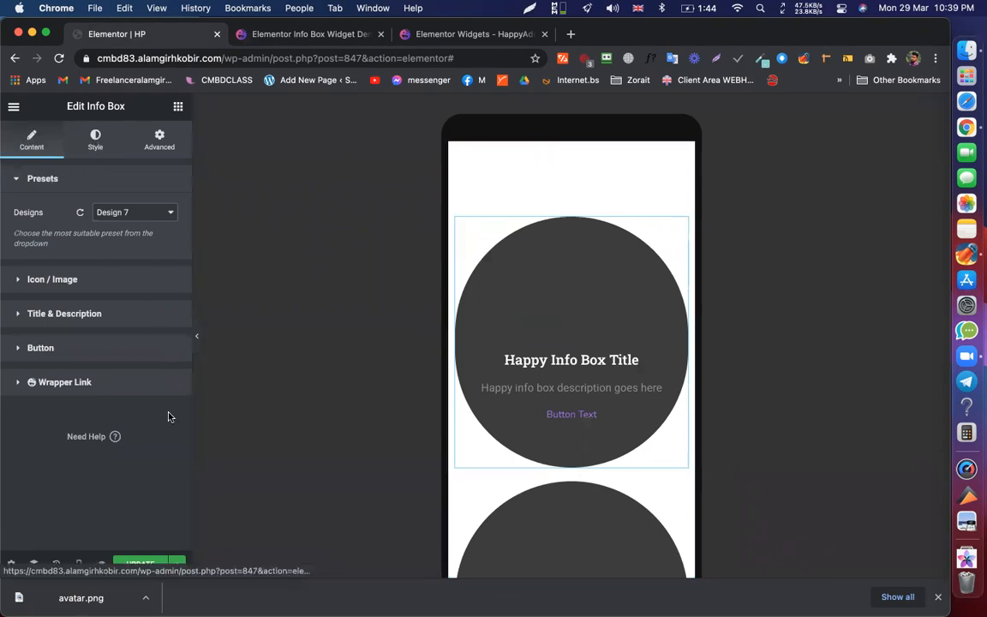
pyautogui.scroll(-4, 169, 423)
pyautogui.scroll(4, 158, 330)
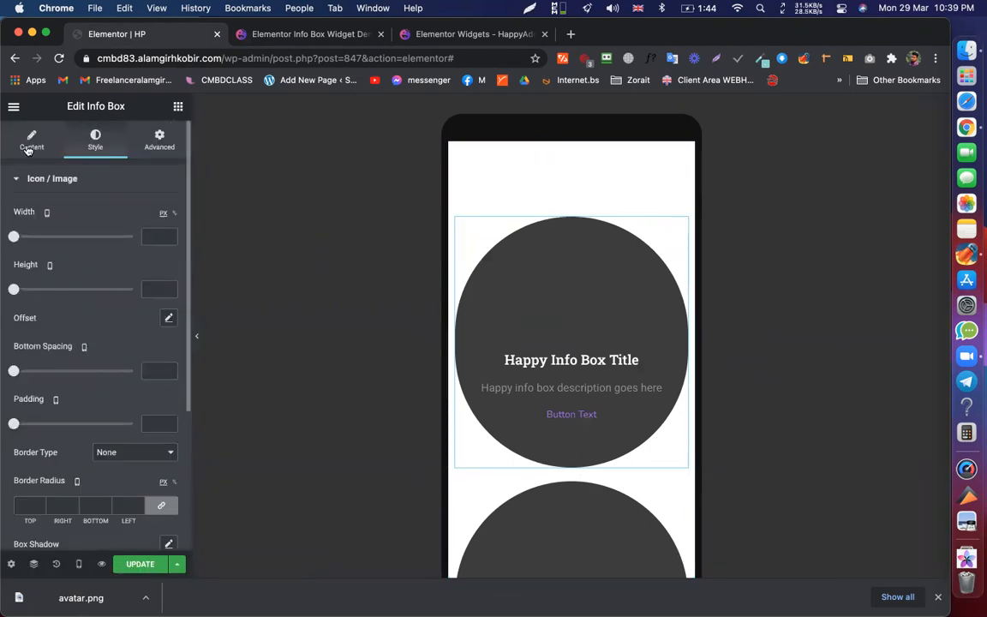
pyautogui.click(48, 177)
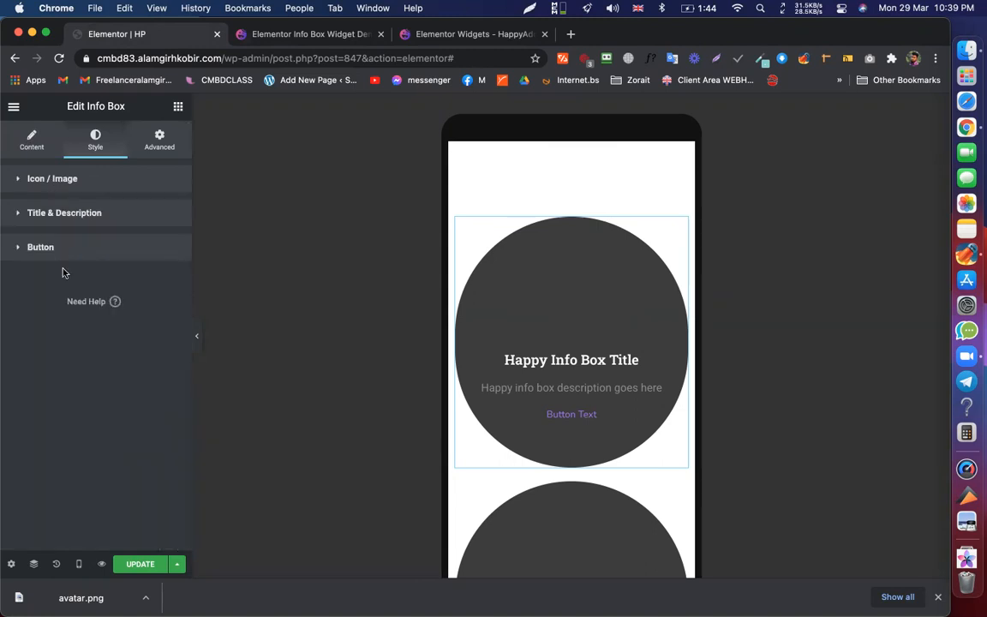
pyautogui.click(92, 213)
pyautogui.click(168, 420)
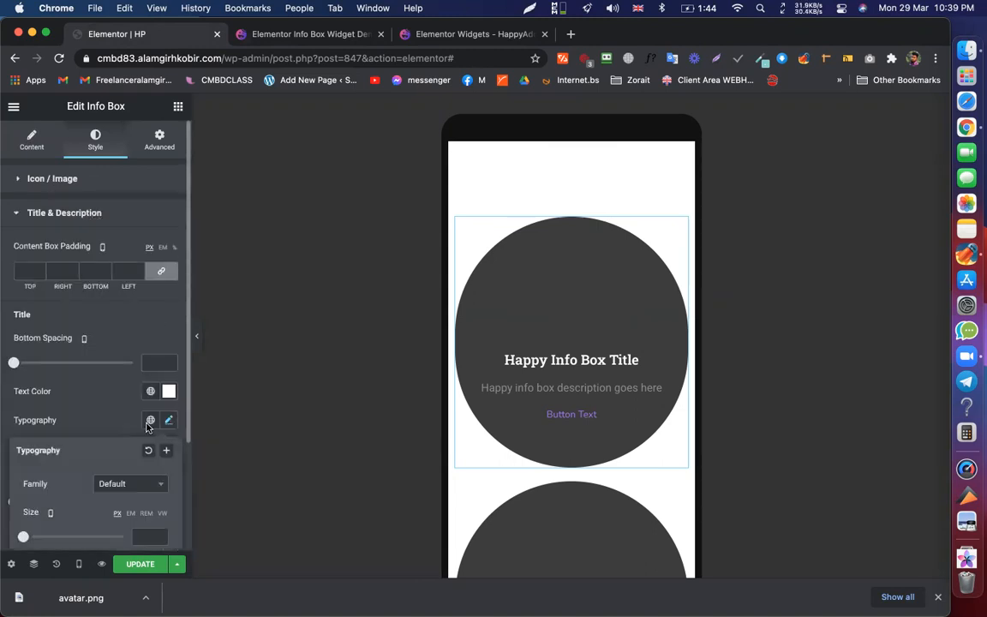
pyautogui.scroll(-5, 147, 425)
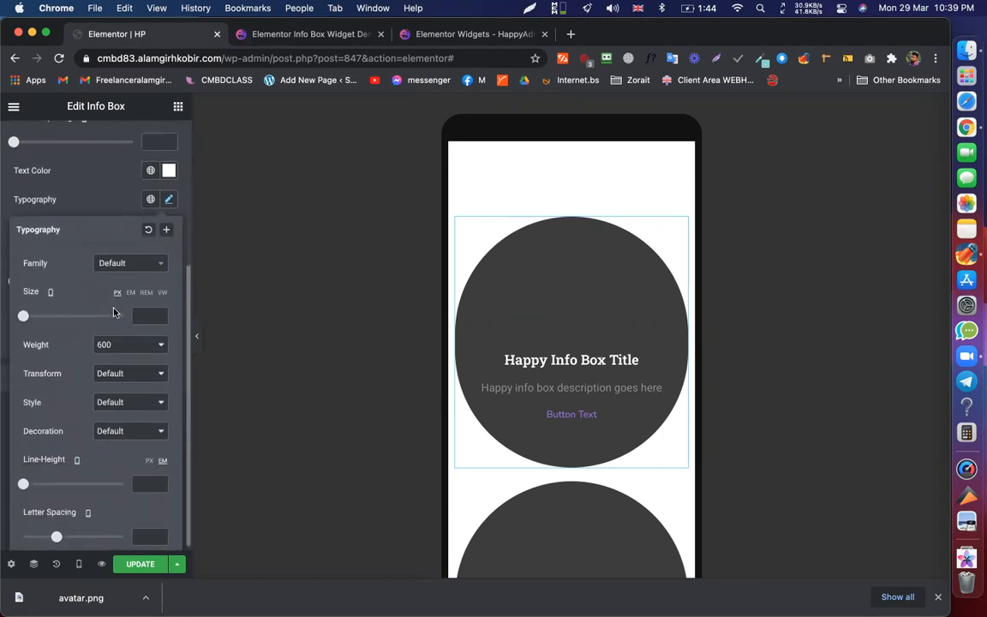
pyautogui.click(108, 202)
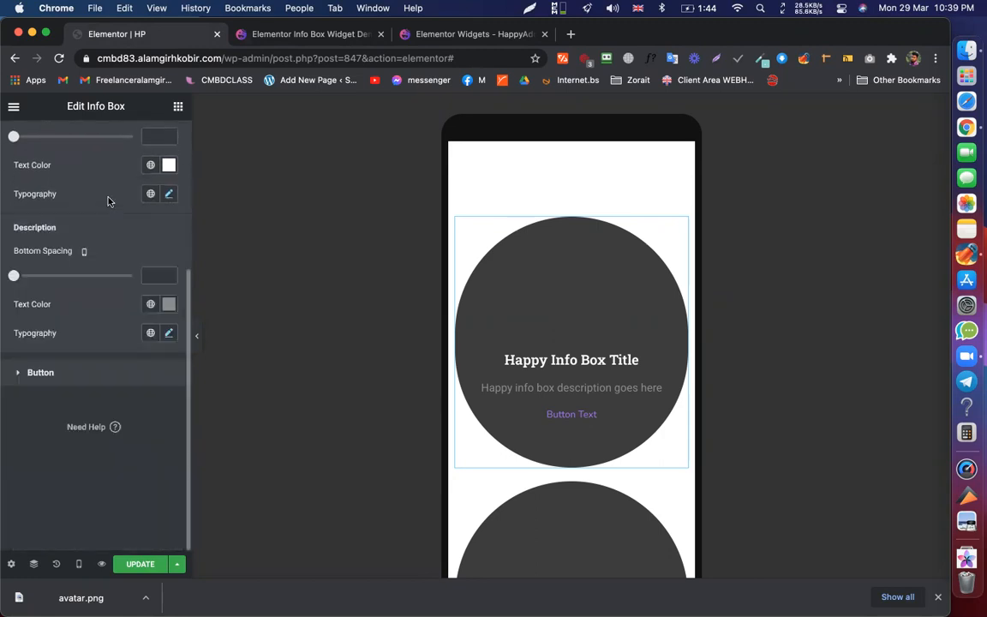
pyautogui.scroll(5, 108, 202)
pyautogui.click(47, 141)
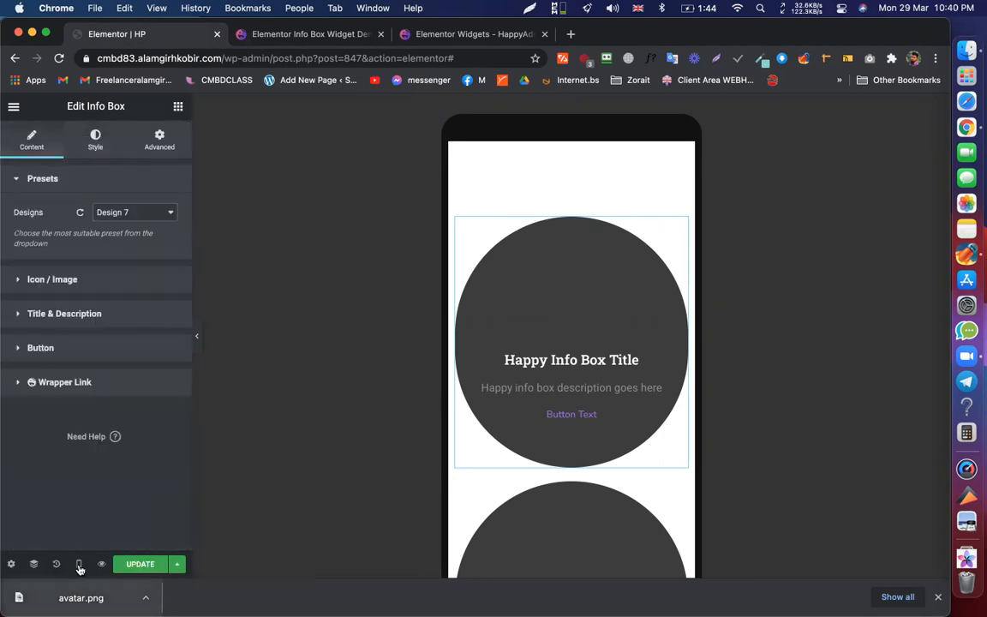
pyautogui.click(78, 565)
pyautogui.click(78, 483)
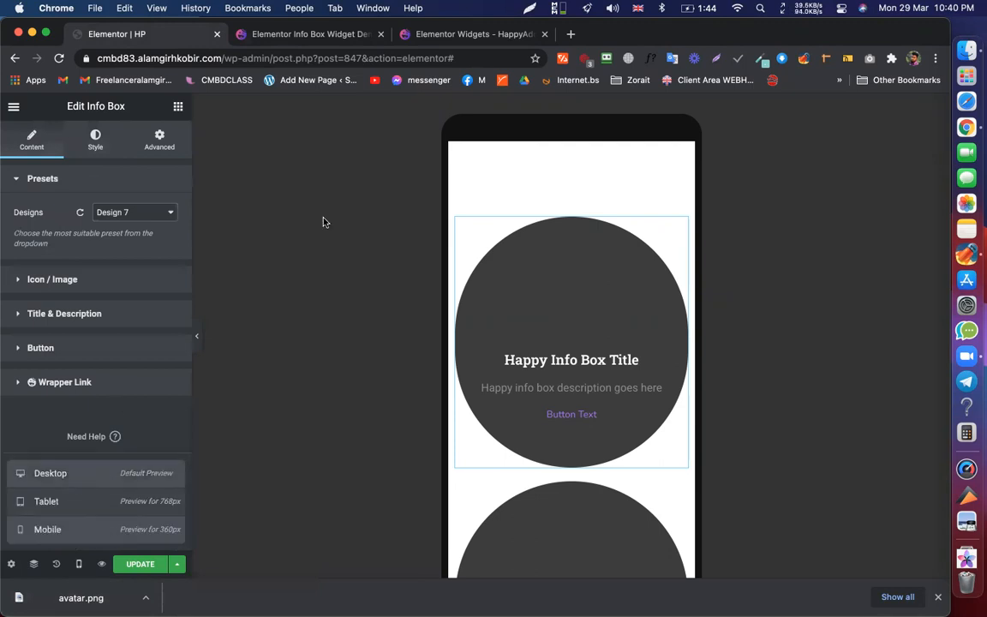
# - Paste the copied section style onto the new Start Marketing flip box section
pyautogui.scroll(-15, 169, 268)
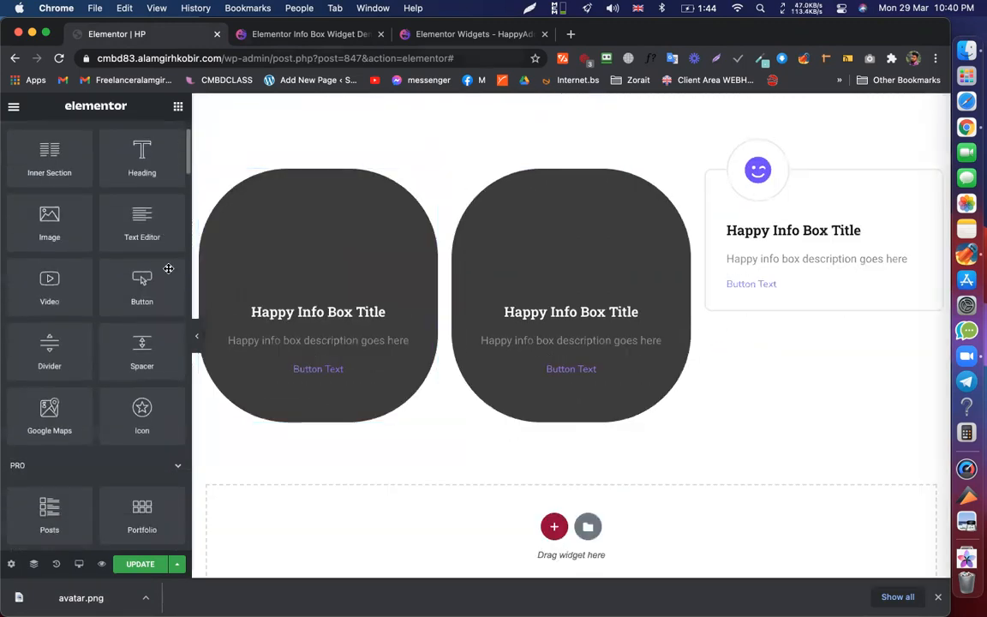
pyautogui.scroll(3, 169, 269)
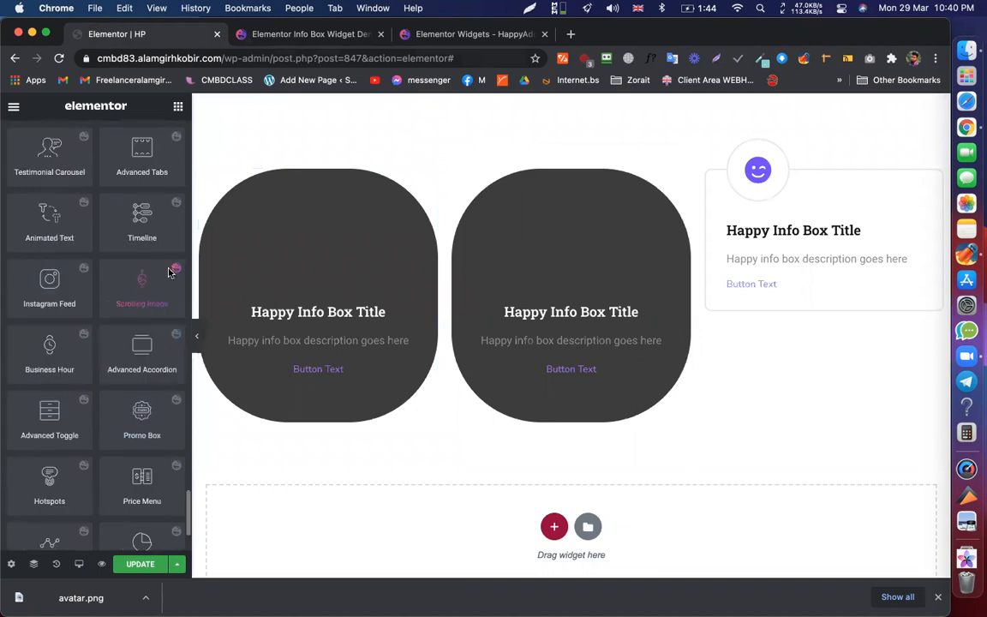
pyautogui.scroll(-10, 155, 257)
pyautogui.scroll(-1, 92, 404)
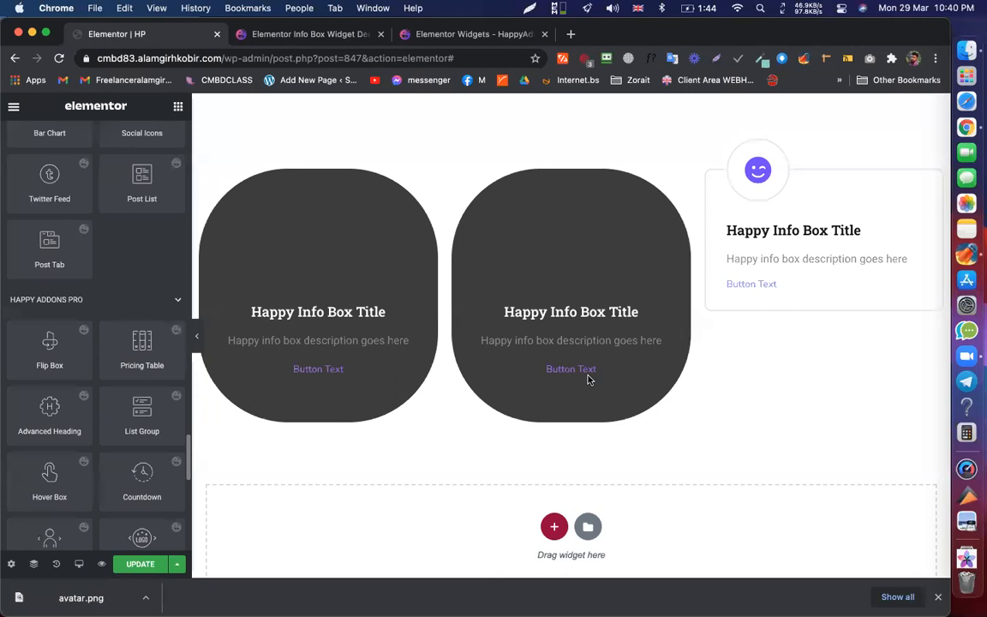
pyautogui.click(562, 386)
pyautogui.rightClick(560, 383)
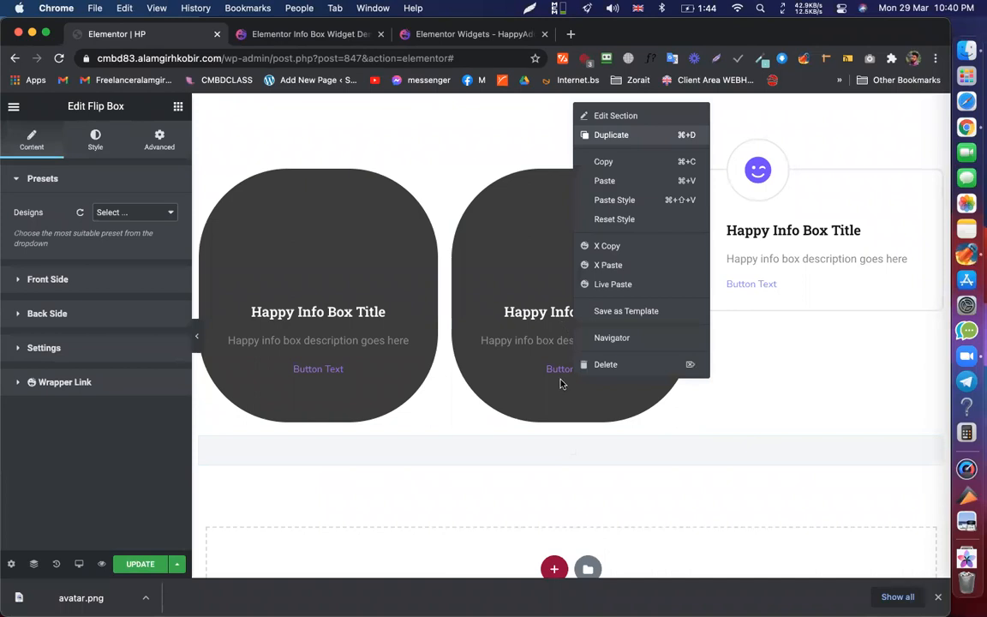
pyautogui.scroll(-1, 572, 343)
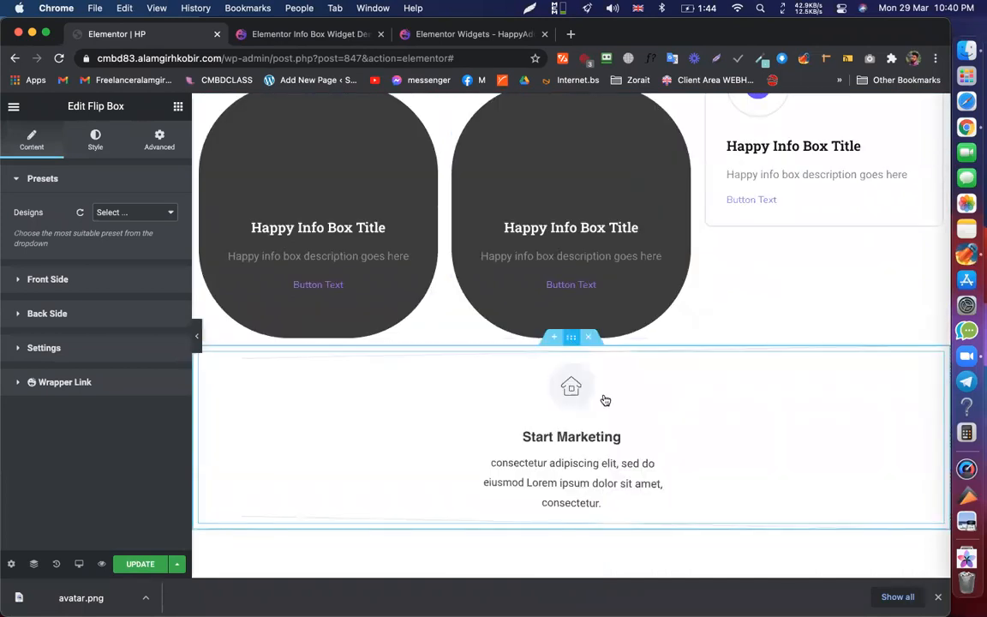
pyautogui.rightClick(615, 407)
pyautogui.click(612, 400)
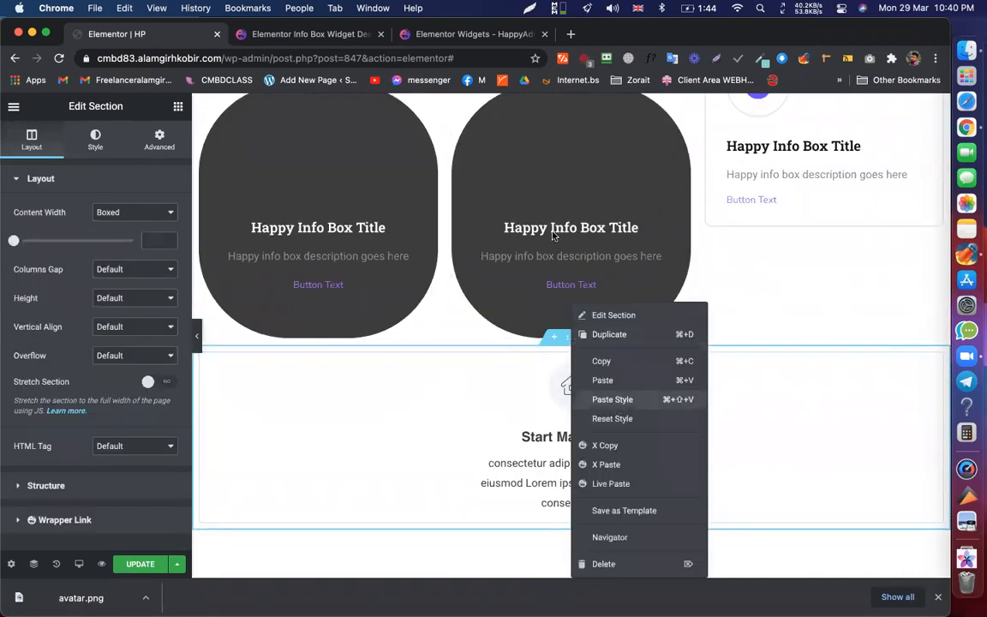
# - Duplicate the flip box column twice to get three flip boxes side by side
pyautogui.scroll(-3, 555, 229)
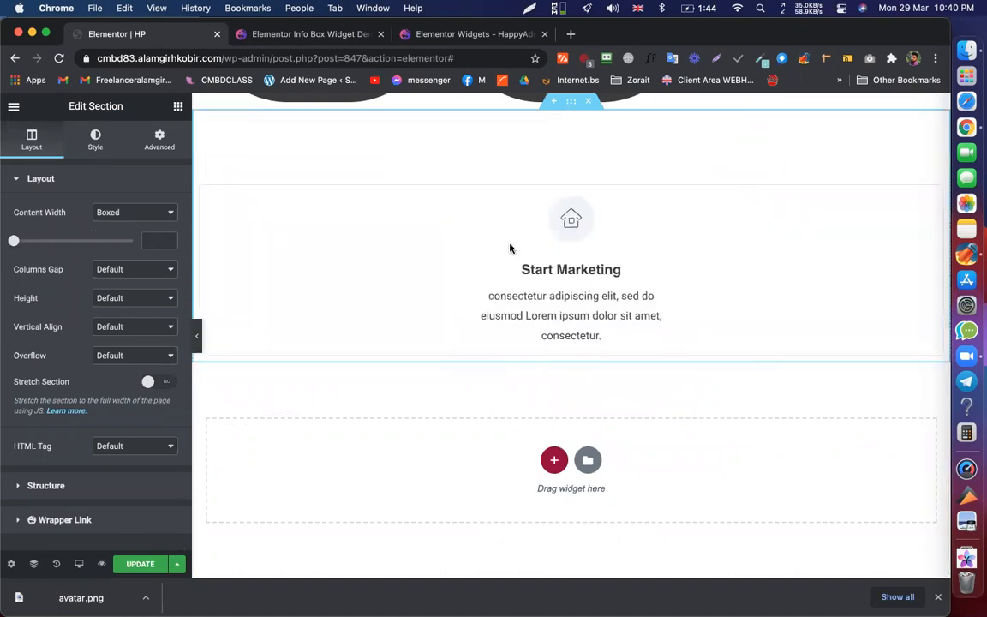
pyautogui.rightClick(201, 184)
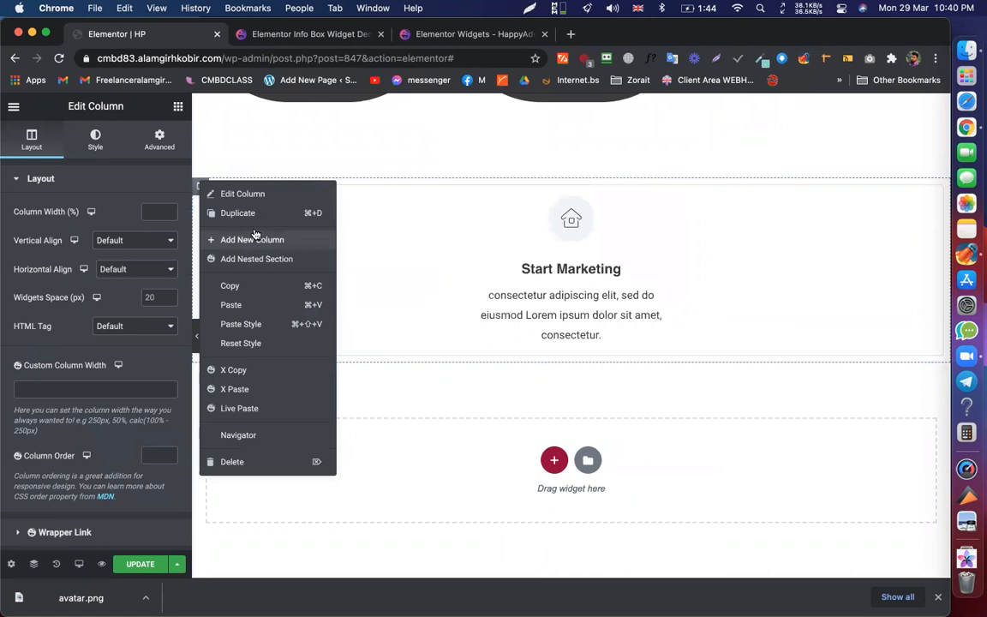
pyautogui.click(248, 219)
pyautogui.rightClick(578, 188)
pyautogui.click(611, 220)
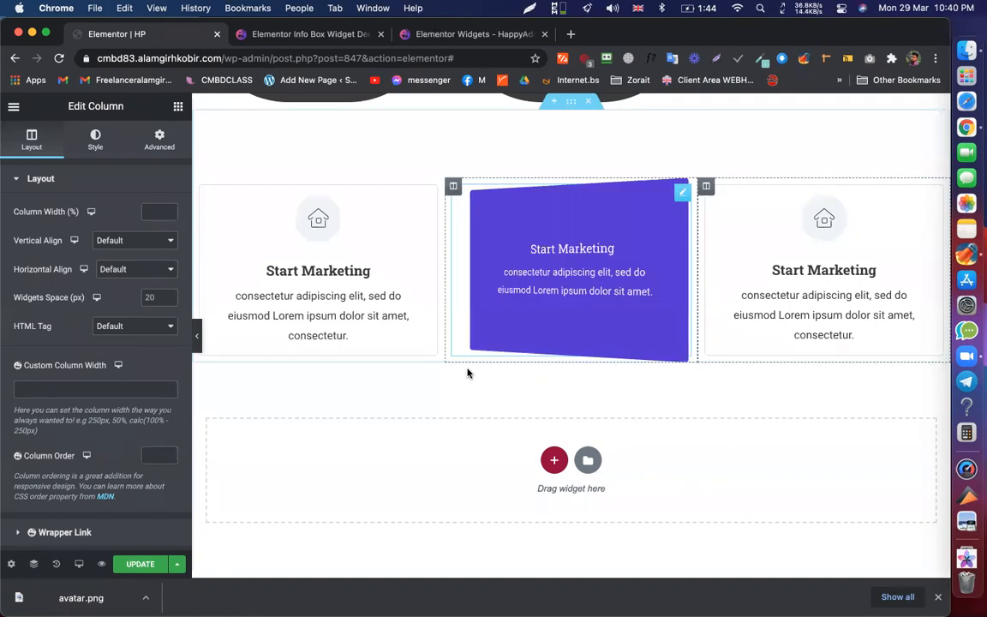
# - Select the left flip box in the HP editor and highlight its 'Flip Box' widget name
pyautogui.scroll(-4, 467, 373)
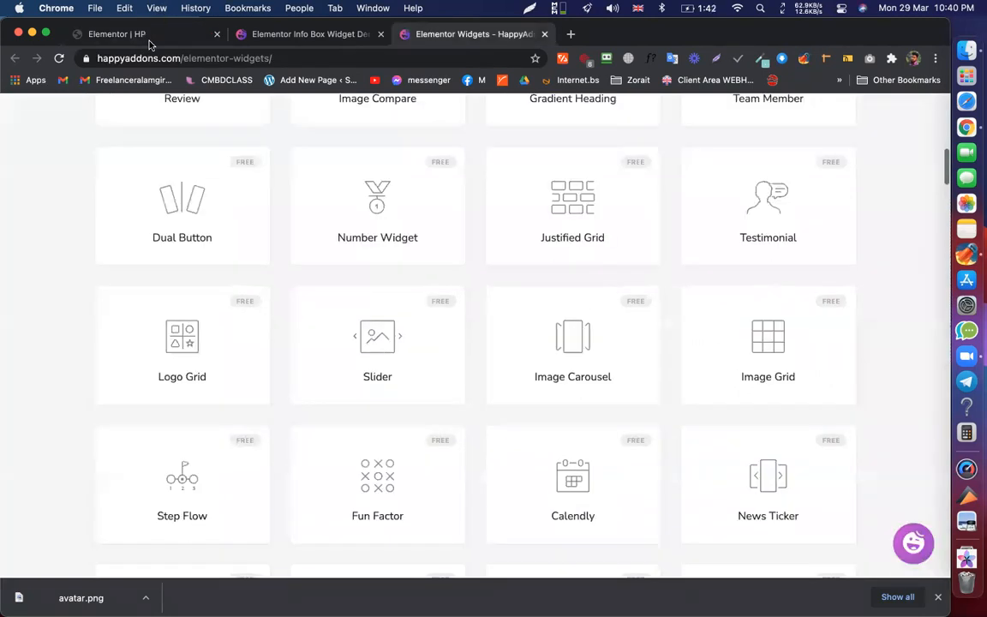
pyautogui.click(125, 35)
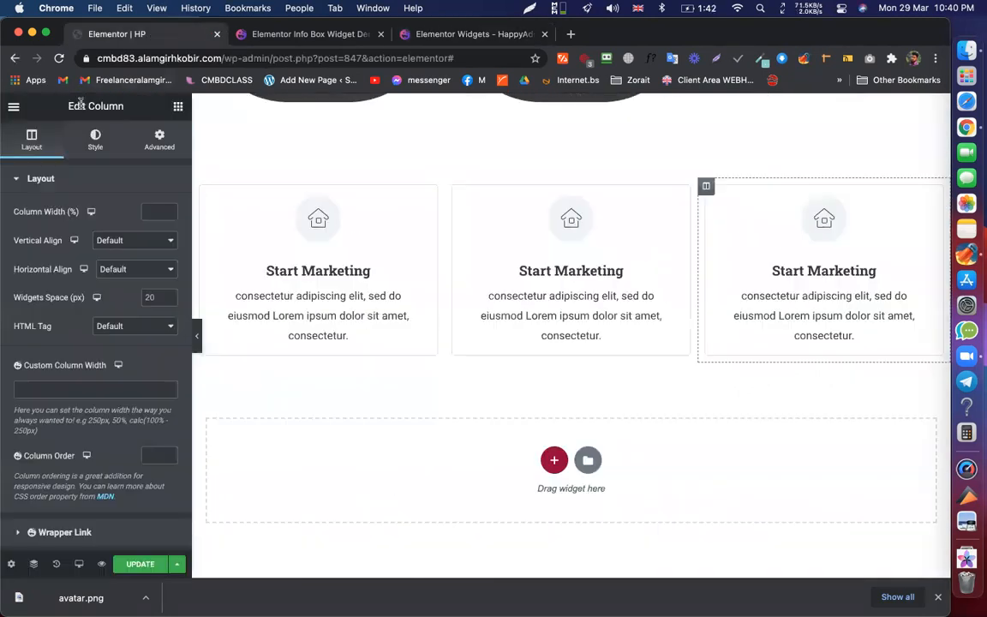
pyautogui.click(413, 259)
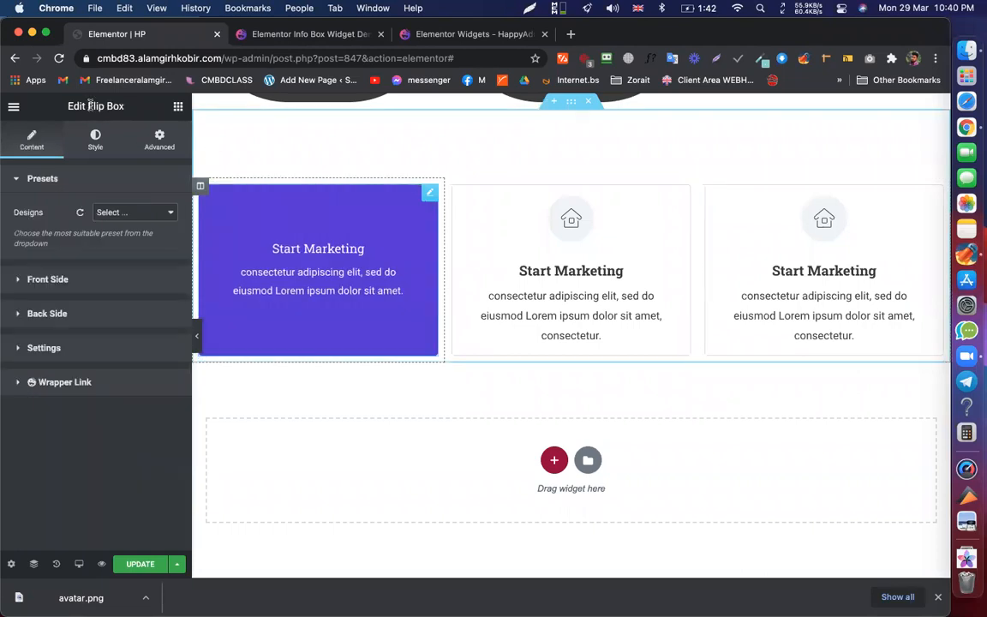
pyautogui.moveTo(87, 106); pyautogui.dragTo(122, 106)
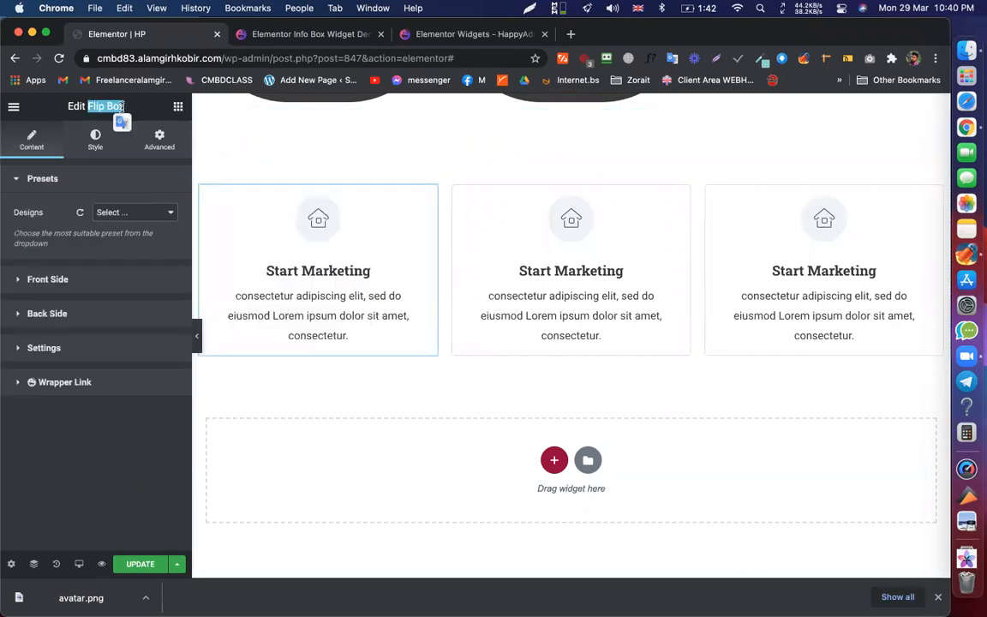
pyautogui.rightClick(124, 107)
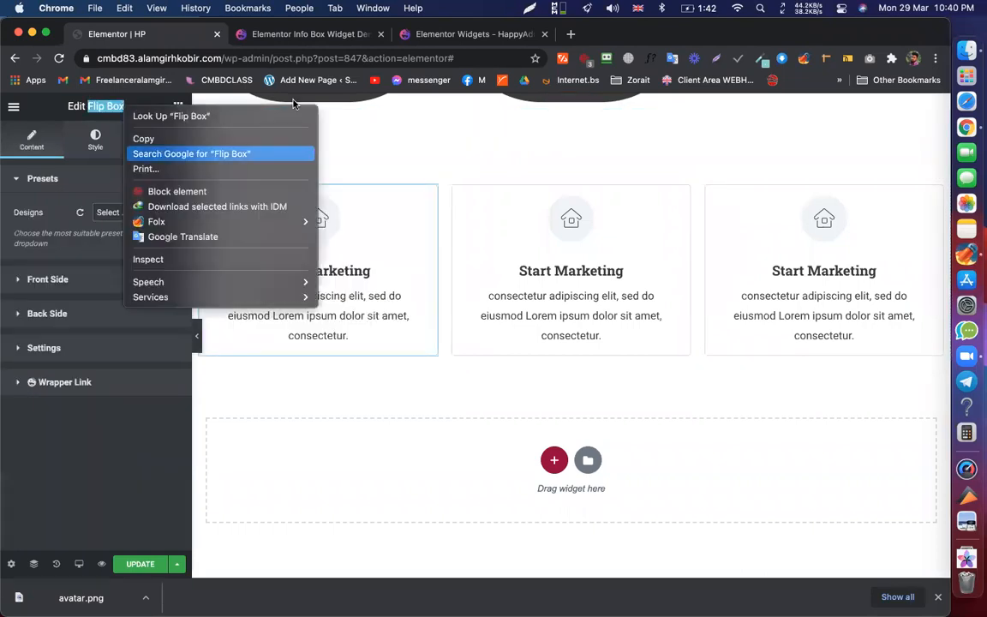
# - Search the HappyAddons widgets page for 'Flip Box' and open its demo
pyautogui.click(415, 43)
pyautogui.press('super+f')
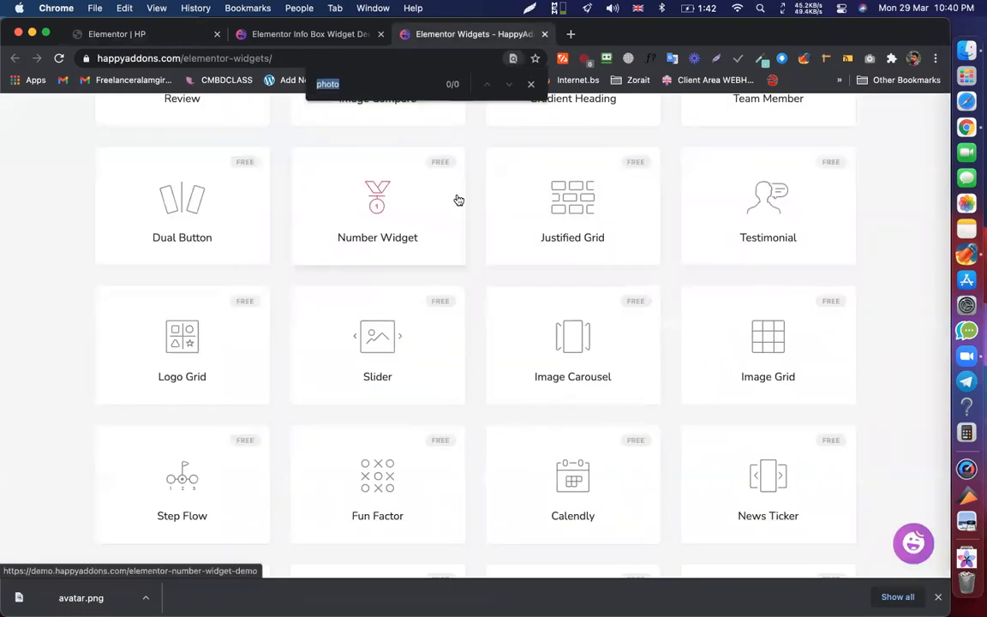
pyautogui.write('Flip Box')
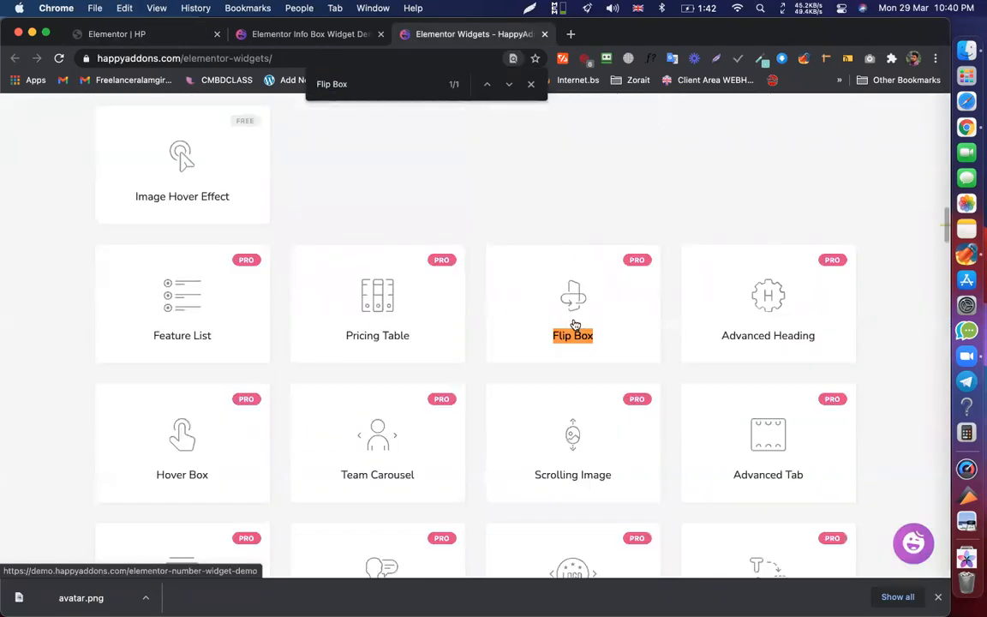
pyautogui.click(575, 323)
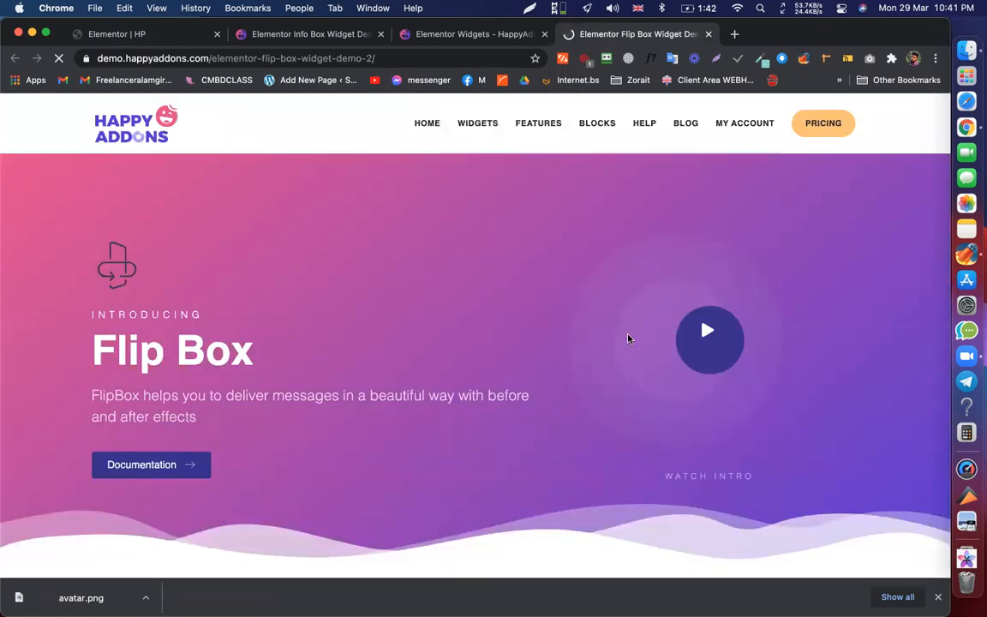
# - Browse the Flip Box demo to the Design 1 Avocado, Donut and Burger cards
pyautogui.scroll(-7, 627, 338)
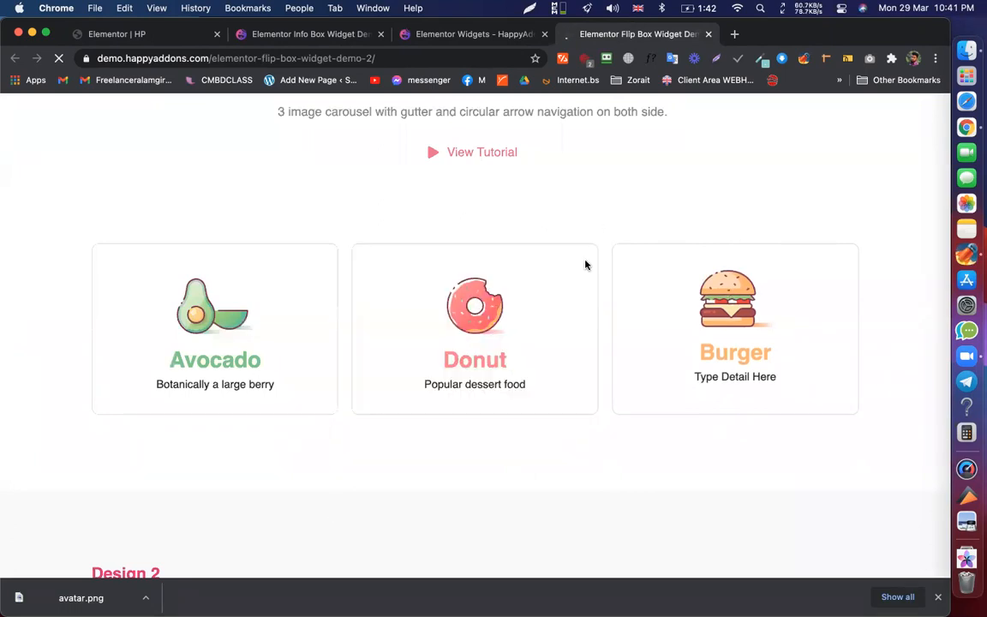
pyautogui.scroll(-5, 169, 314)
pyautogui.scroll(-2, 261, 377)
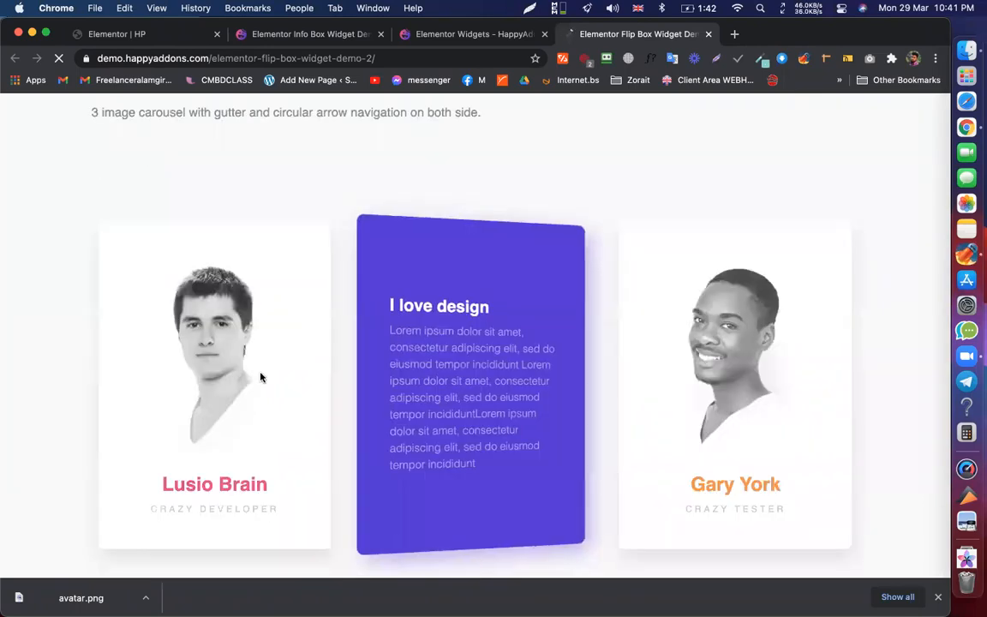
pyautogui.scroll(-7, 554, 419)
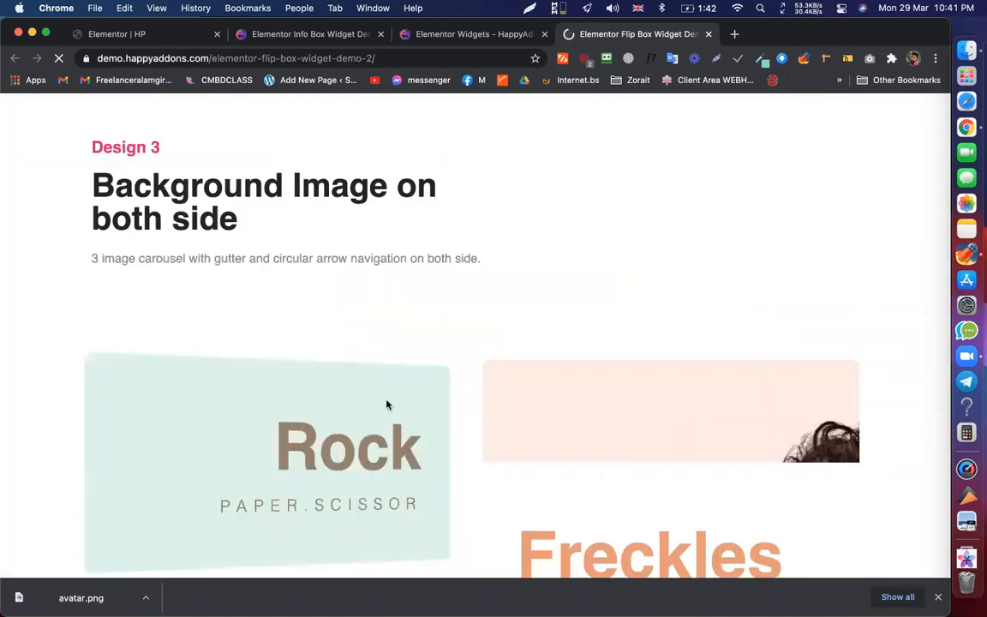
pyautogui.scroll(-1, 386, 405)
pyautogui.scroll(-12, 489, 384)
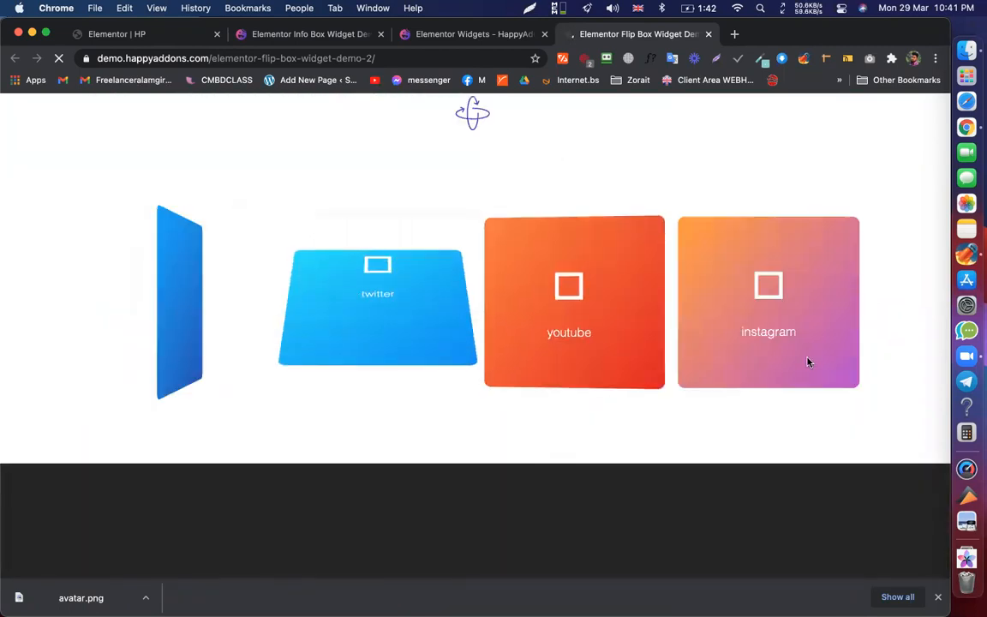
pyautogui.scroll(20, 807, 362)
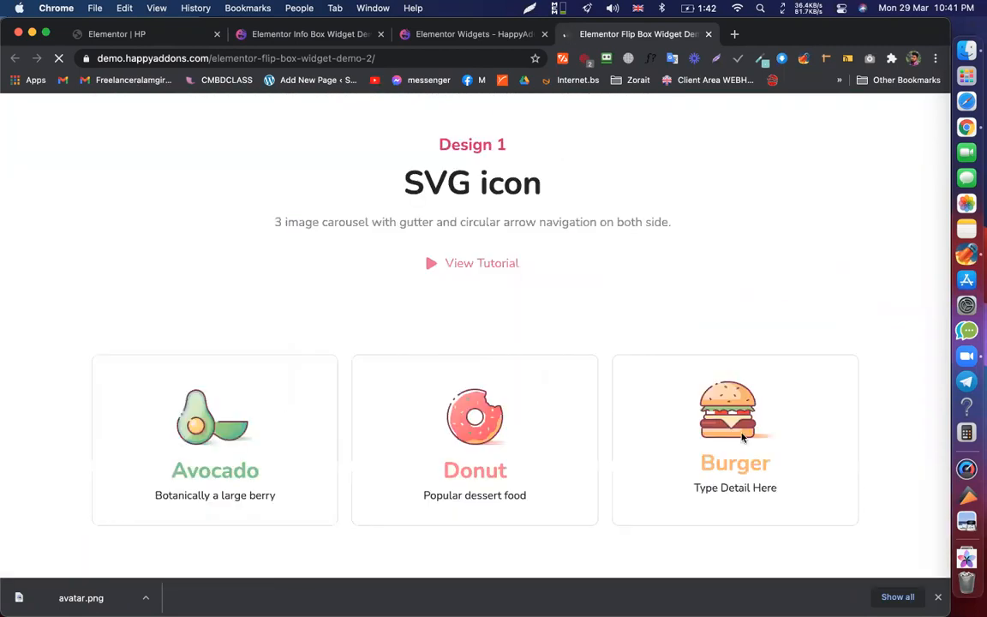
pyautogui.scroll(4, 743, 437)
pyautogui.click(124, 37)
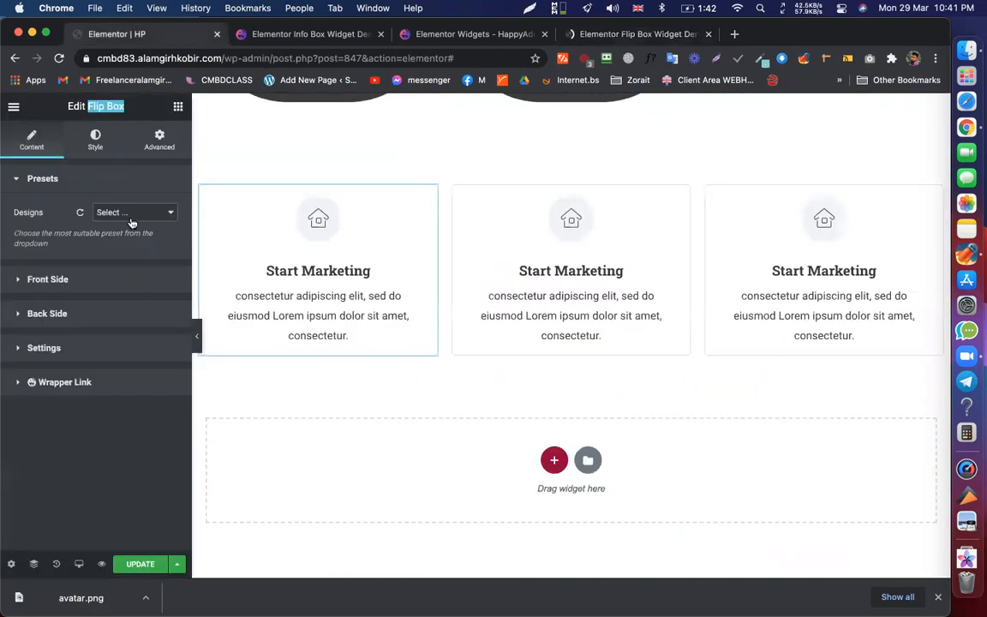
# - Apply the Design 1 preset to the first flip box and Design 2 to the second
pyautogui.click(132, 213)
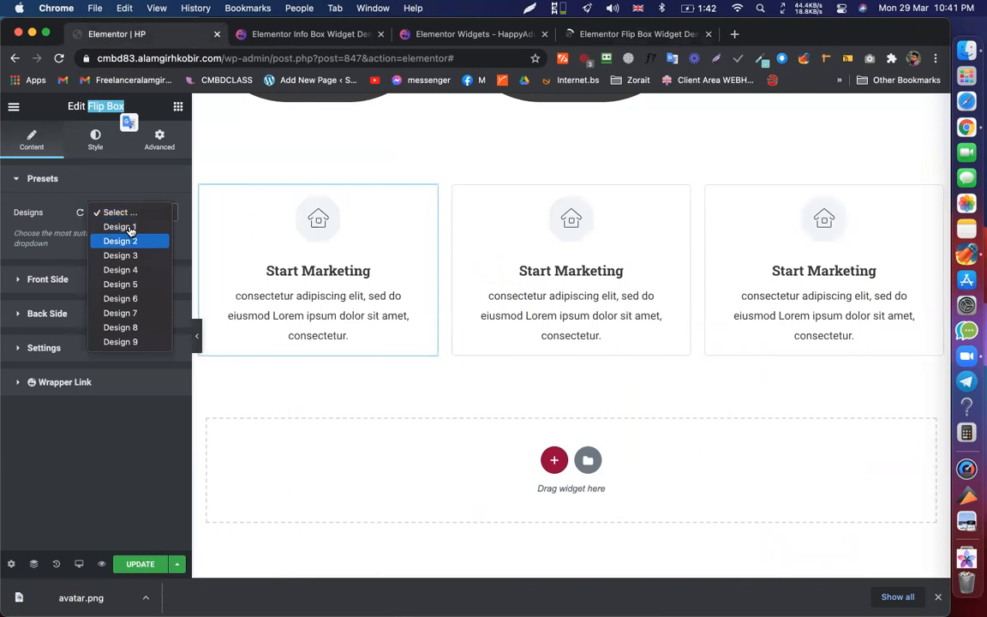
pyautogui.click(120, 227)
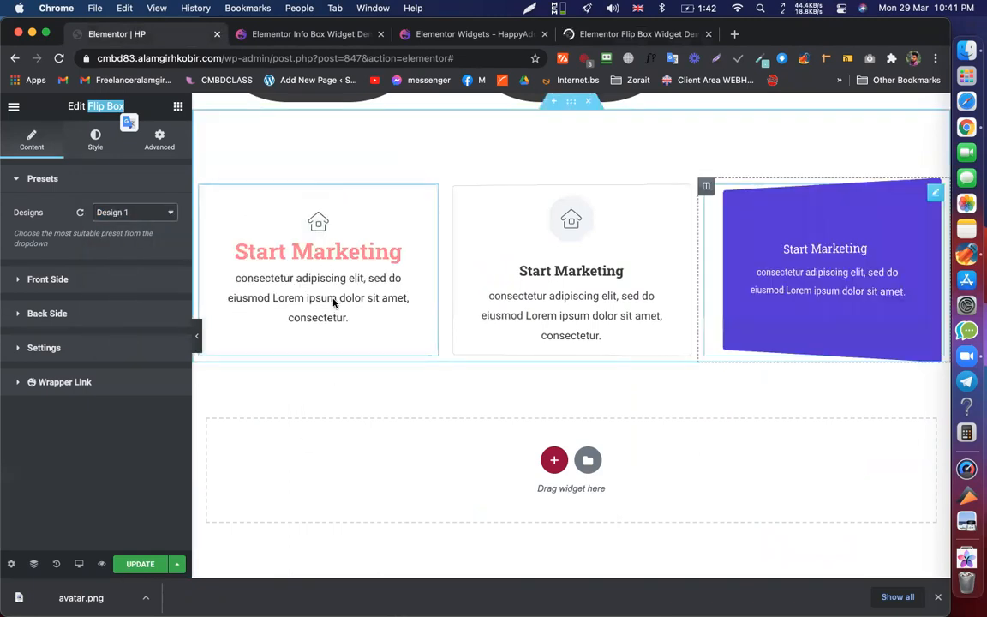
pyautogui.moveTo(327, 294)
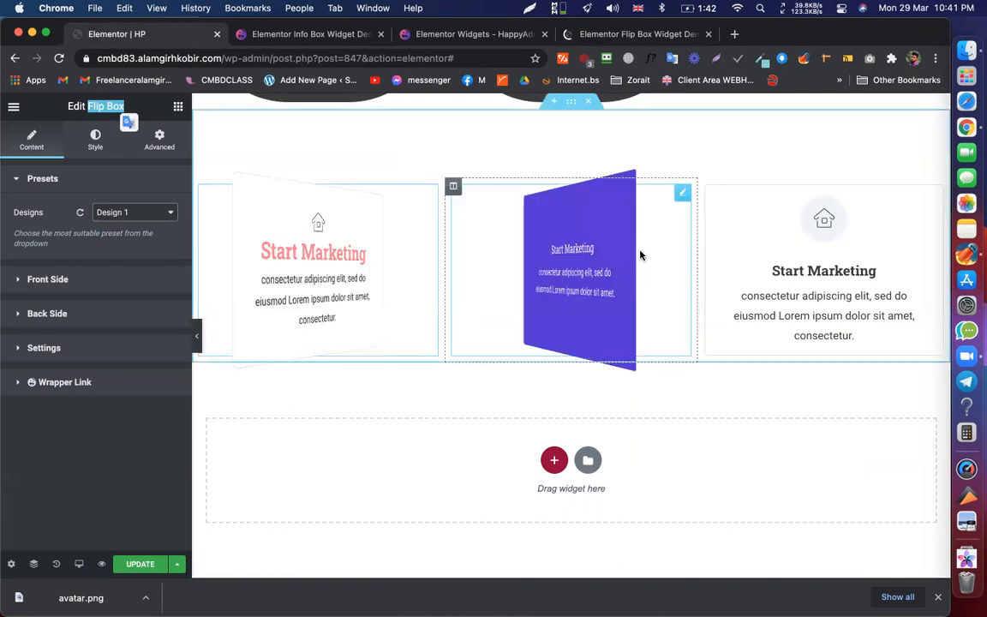
pyautogui.click(640, 254)
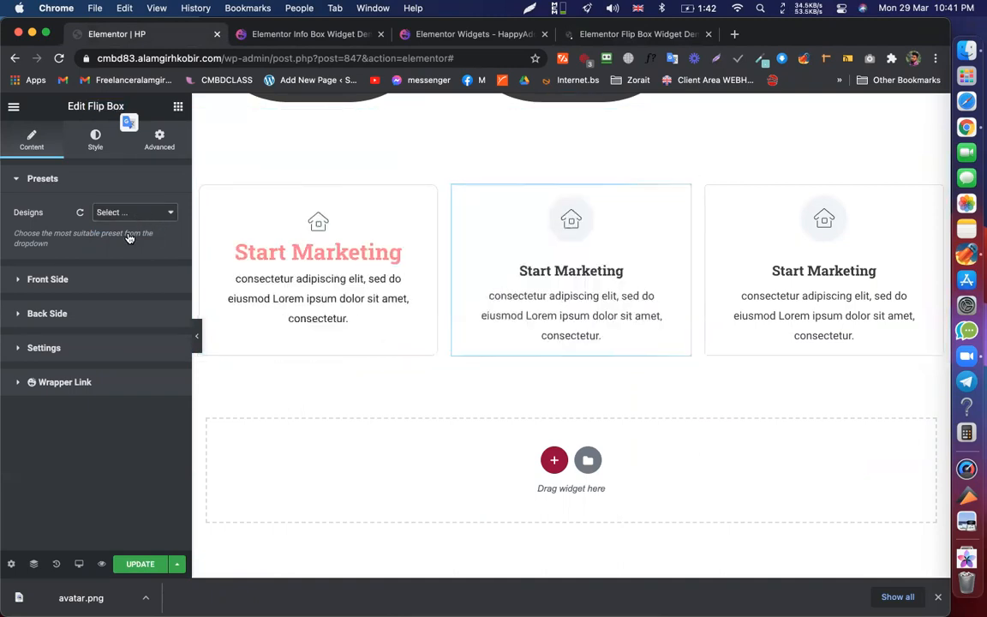
pyautogui.click(118, 214)
pyautogui.click(127, 239)
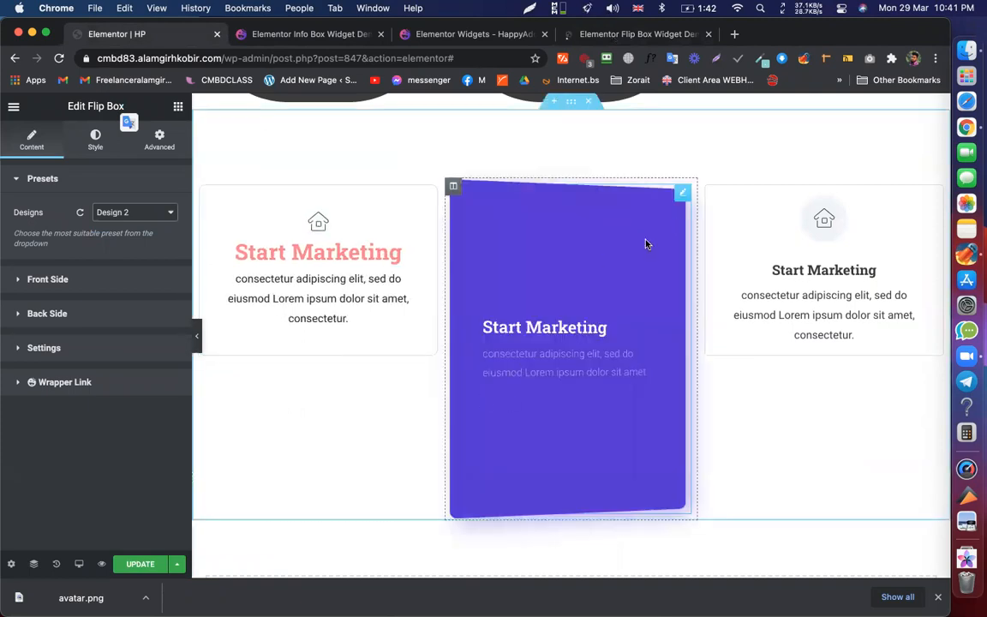
# - Compare the Flip Box and Info Box demo pages against the editor
pyautogui.hotkey('ctrl', 'shift', 'Tab')
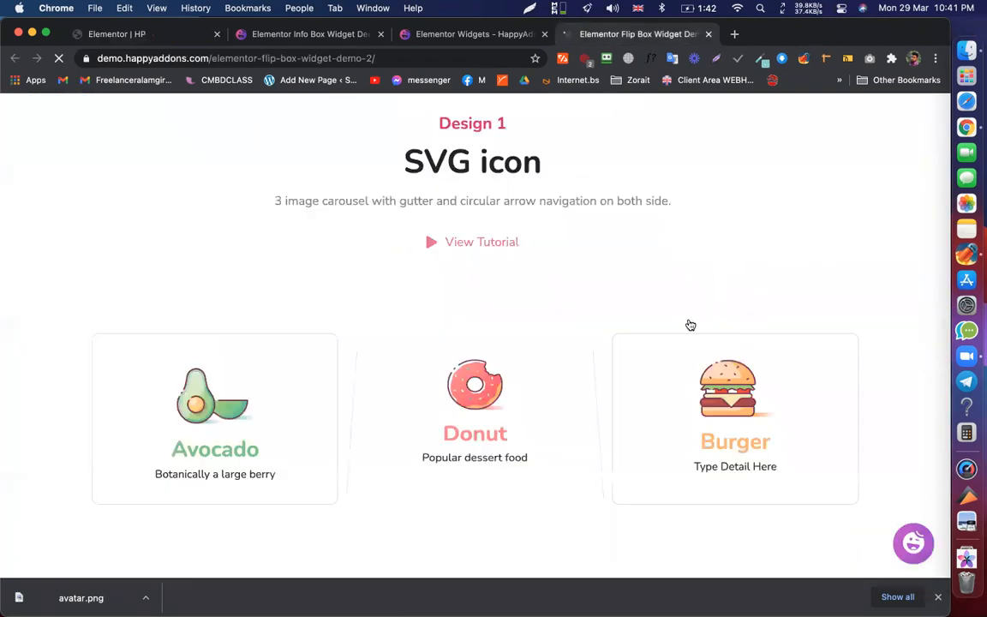
pyautogui.scroll(-2, 663, 462)
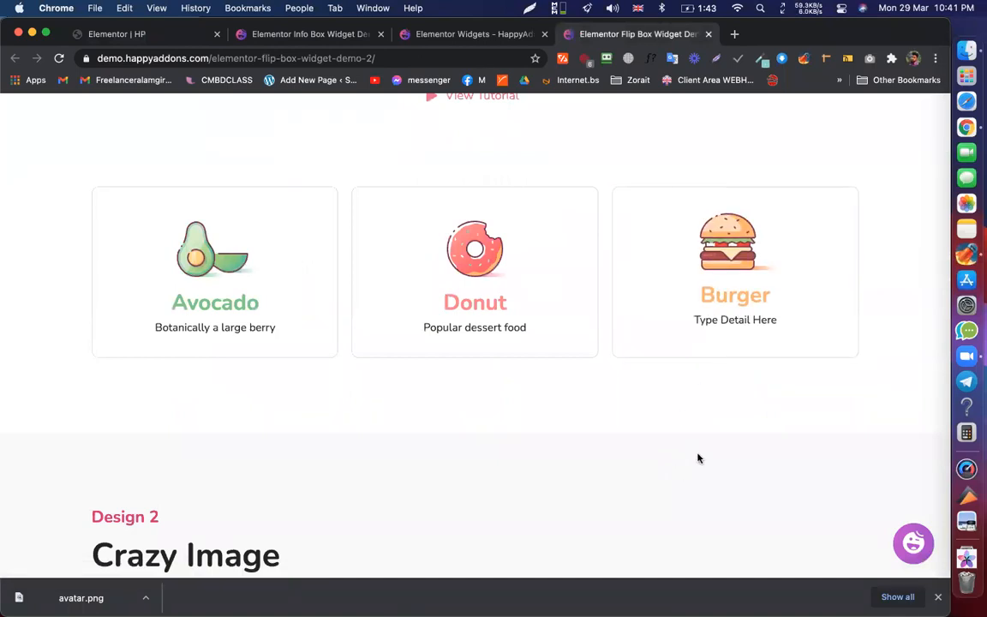
pyautogui.click(321, 37)
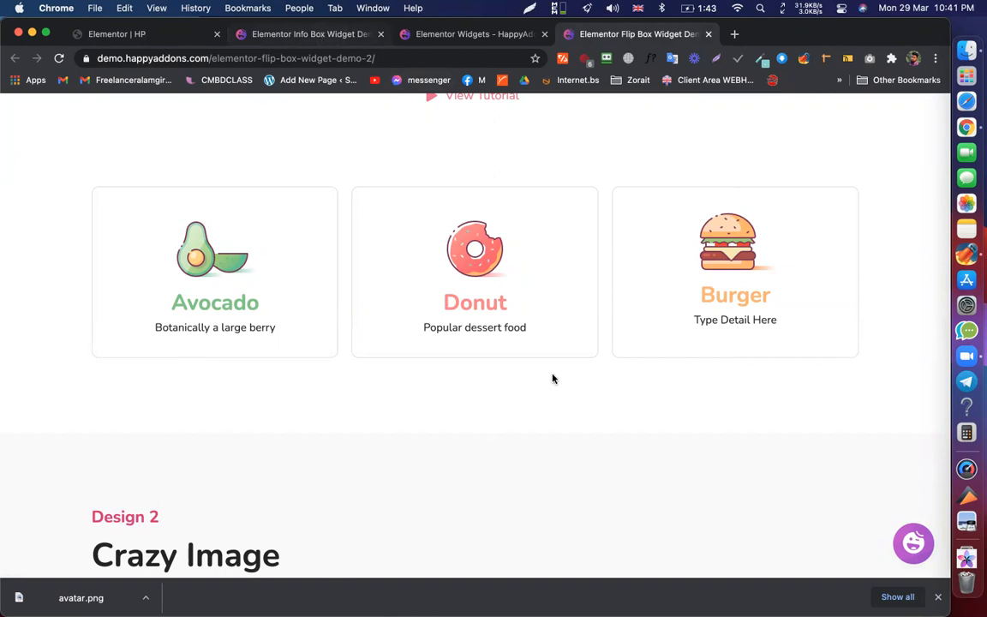
pyautogui.click(116, 33)
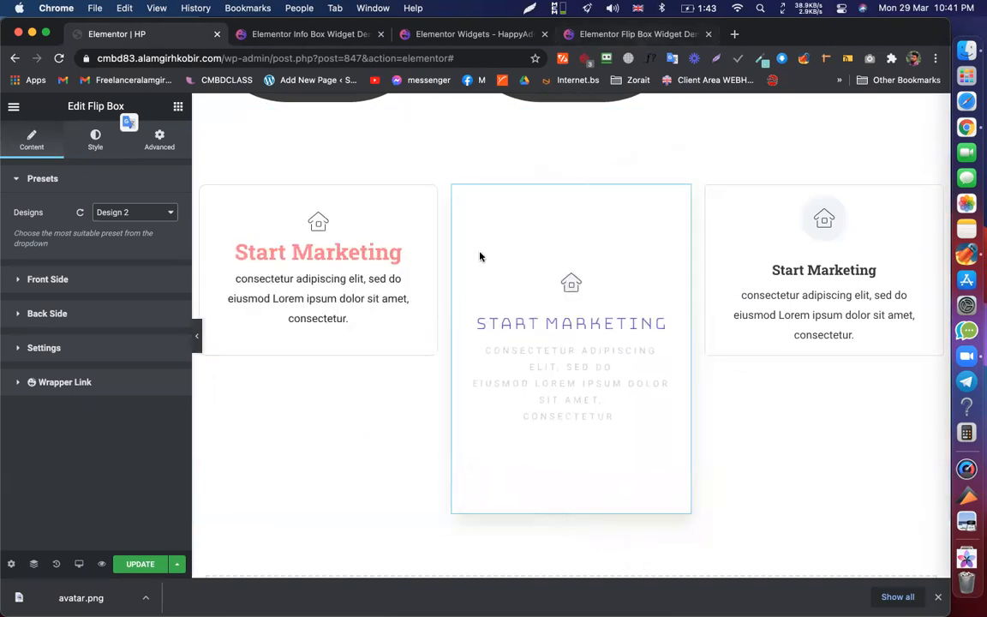
pyautogui.click(638, 34)
pyautogui.click(170, 37)
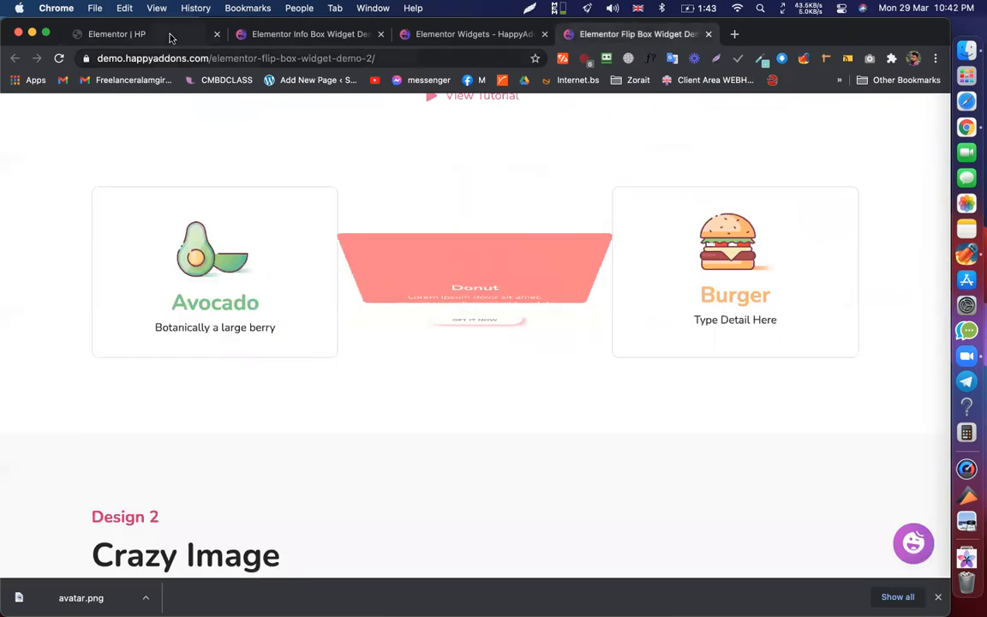
# - Apply the Design 3 preset to the right flip box
pyautogui.click(585, 434)
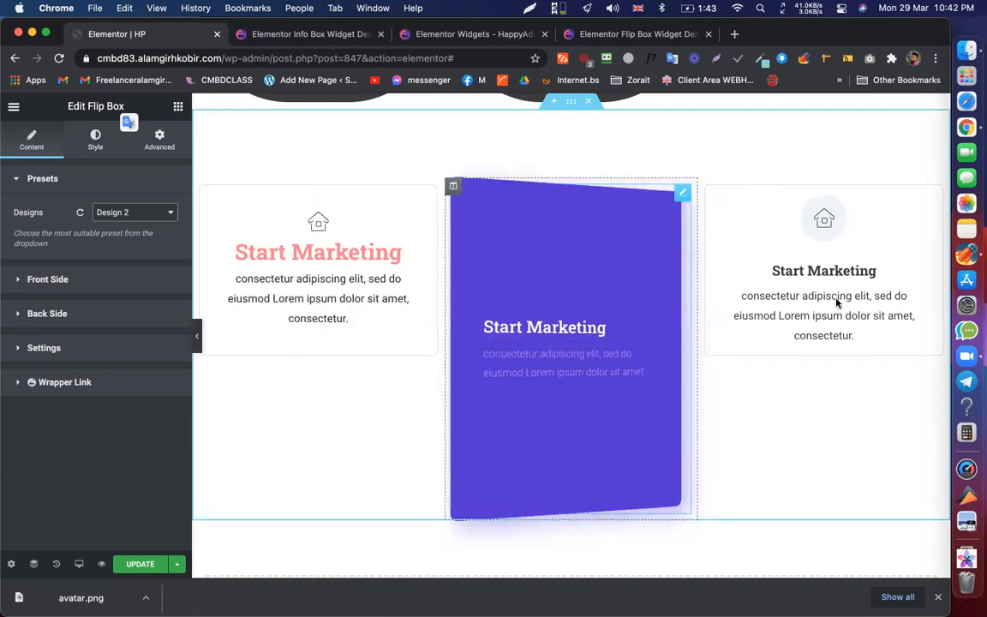
pyautogui.click(837, 302)
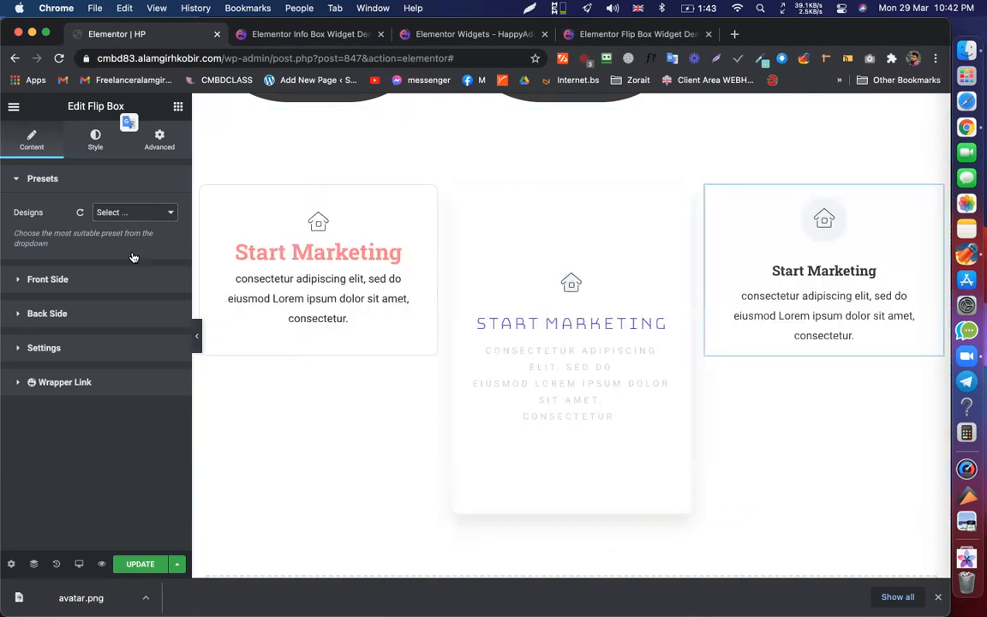
pyautogui.click(120, 214)
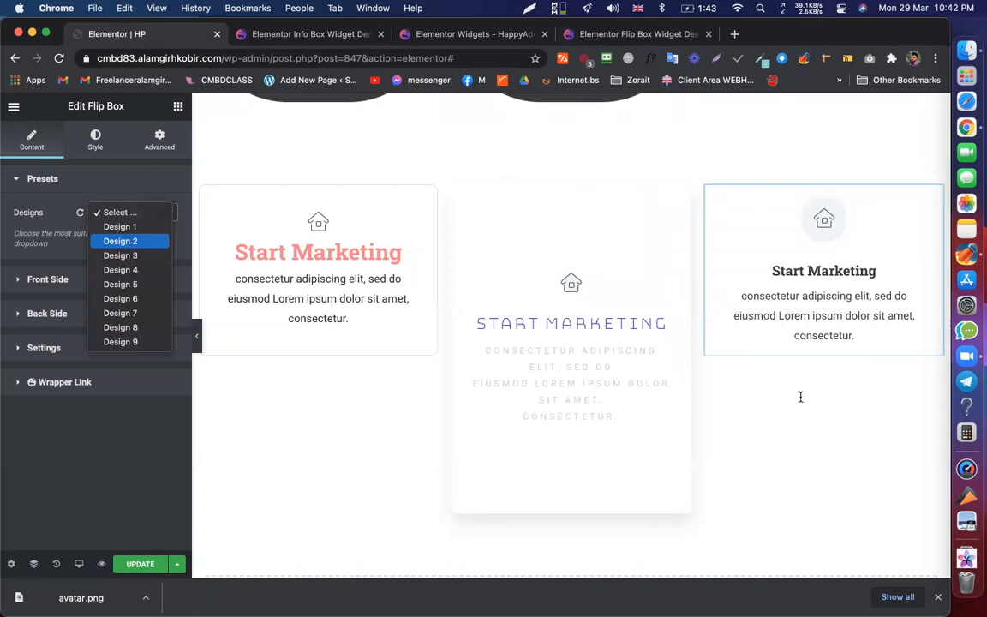
pyautogui.press('Down')
pyautogui.press('Return')
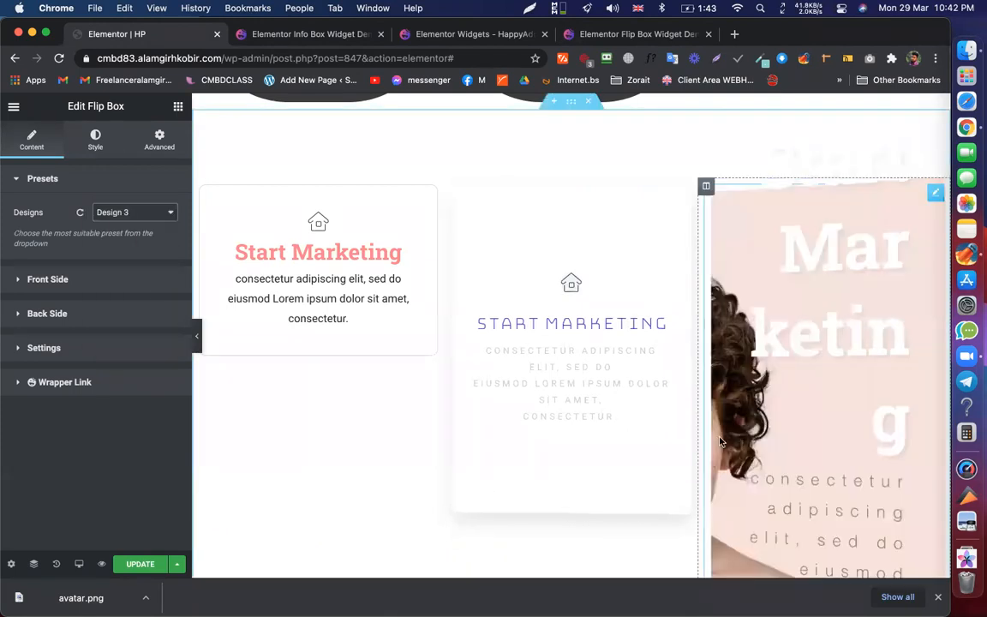
pyautogui.scroll(-3, 565, 523)
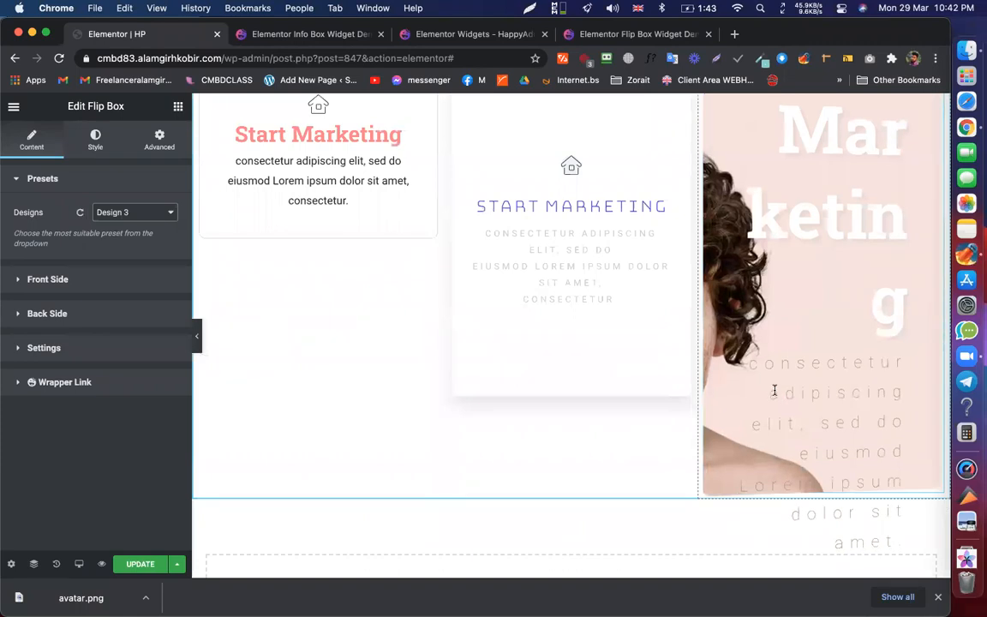
# - Change the first flip box's front title to 'Start Marketing test'
pyautogui.click(56, 280)
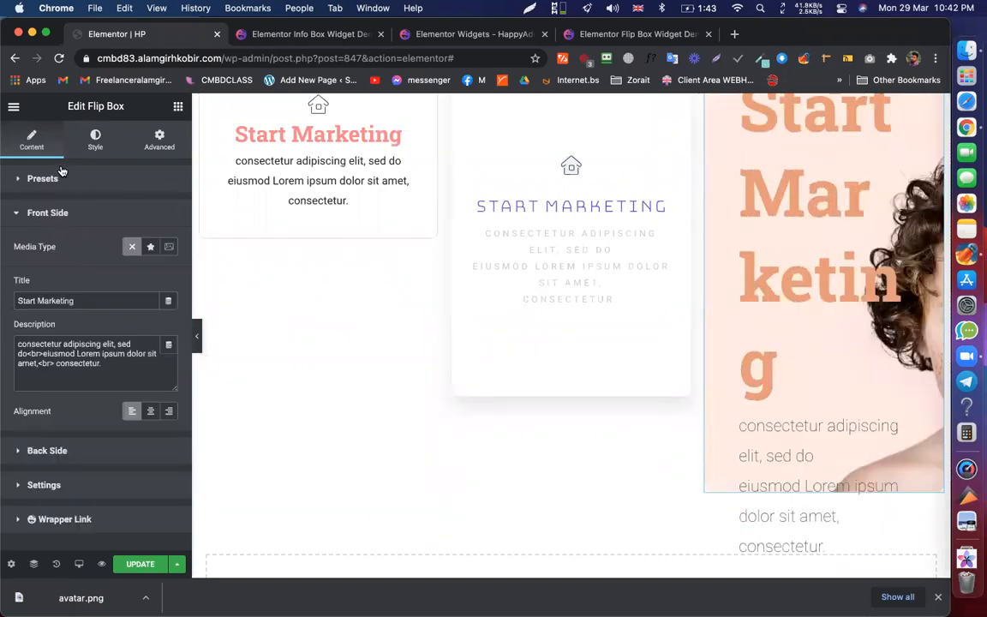
pyautogui.click(51, 221)
pyautogui.click(51, 215)
pyautogui.tripleClick(72, 301)
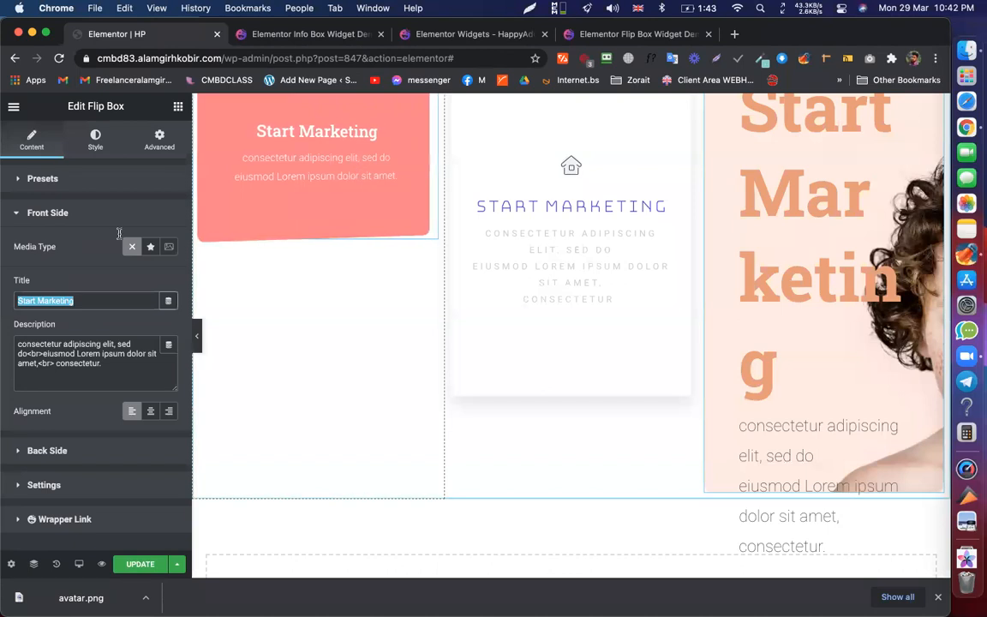
pyautogui.click(51, 178)
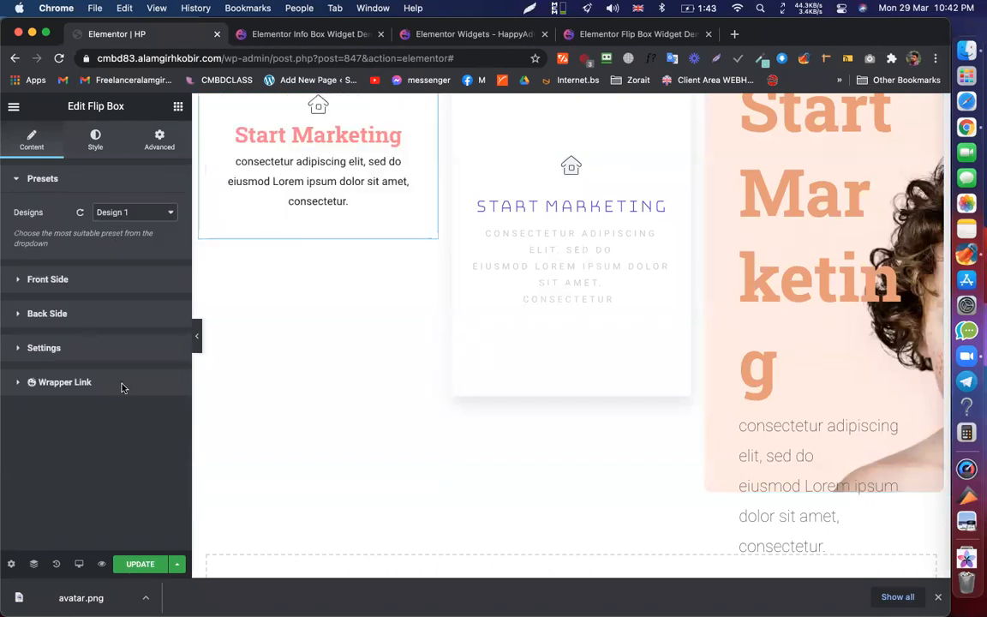
pyautogui.click(47, 279)
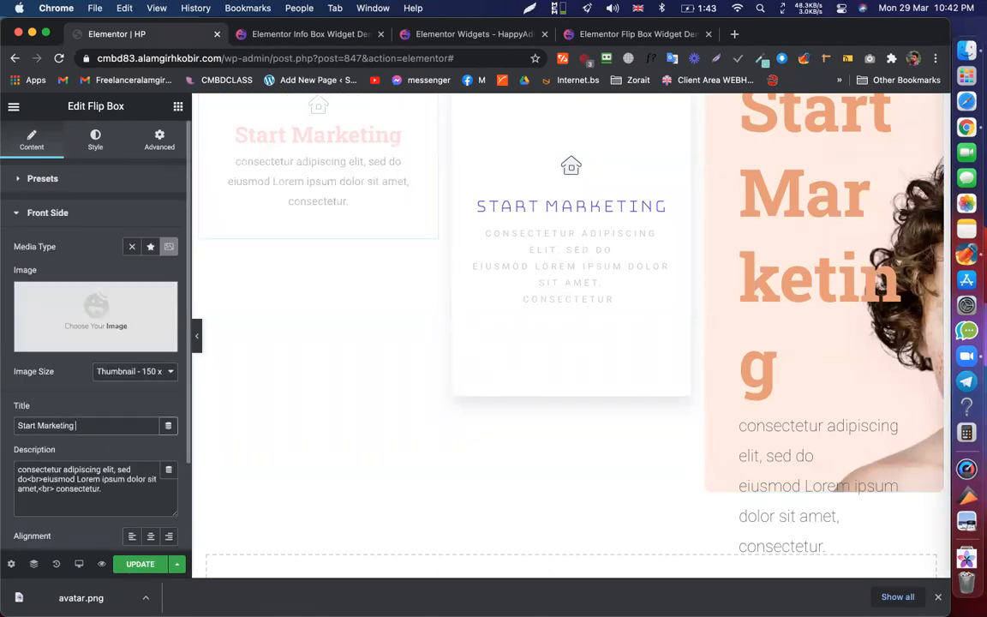
pyautogui.write('test')
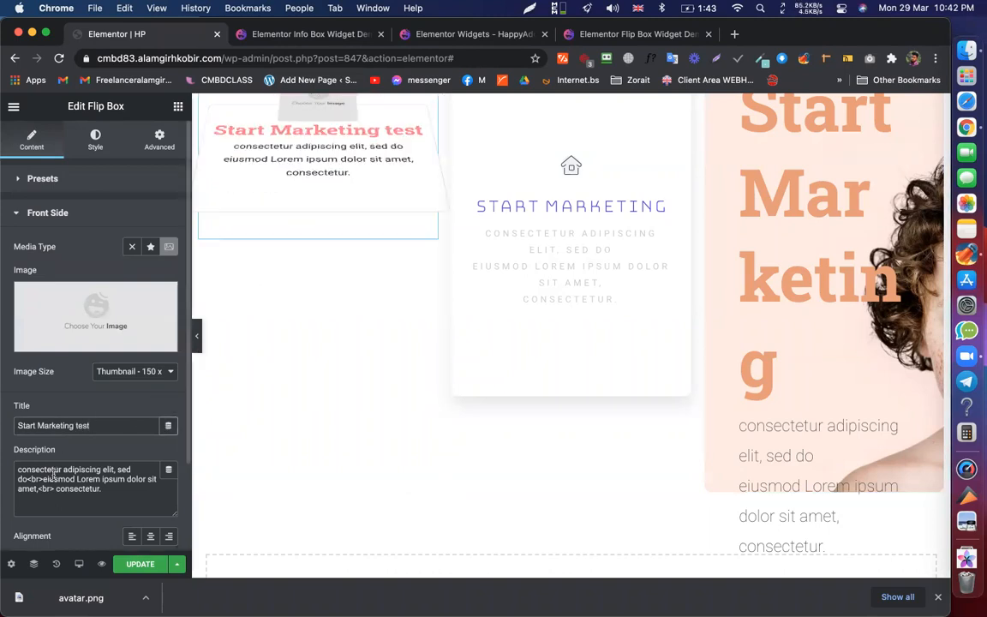
pyautogui.scroll(-2, 79, 174)
pyautogui.scroll(1, 79, 188)
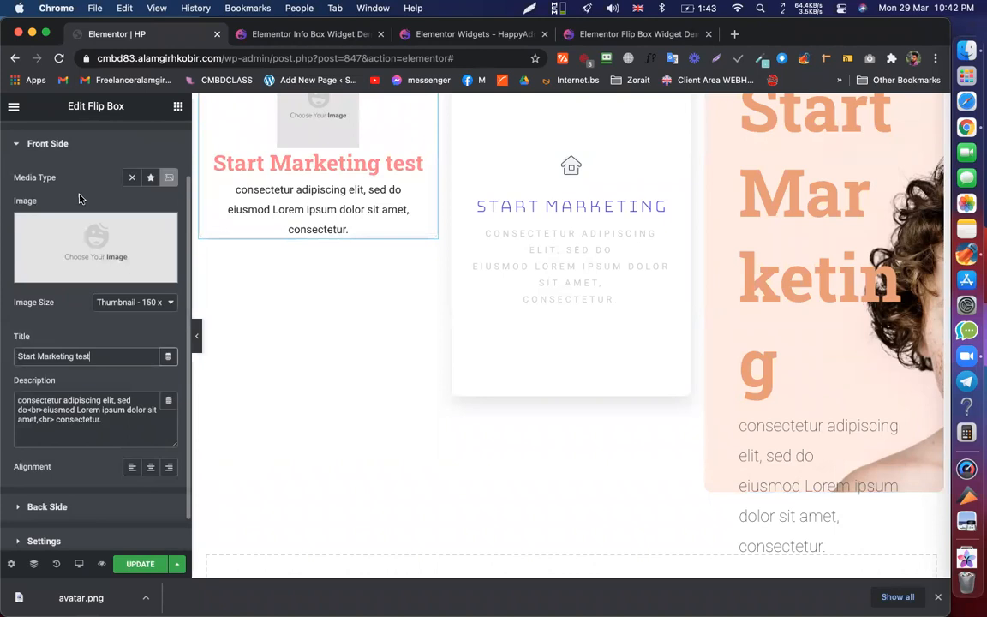
pyautogui.moveTo(113, 421); pyautogui.dragTo(123, 315)
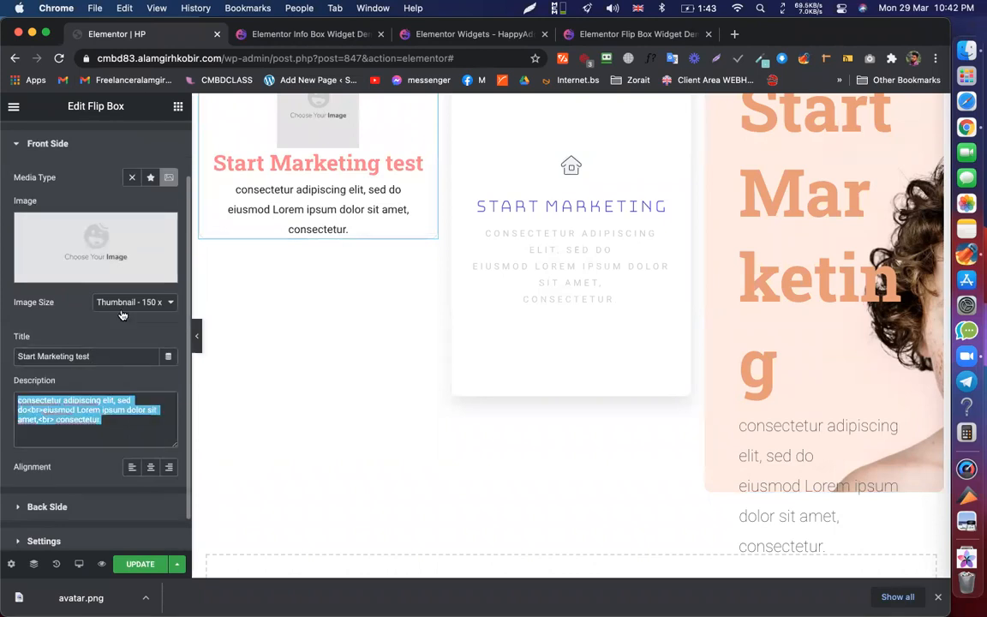
pyautogui.scroll(1, 75, 256)
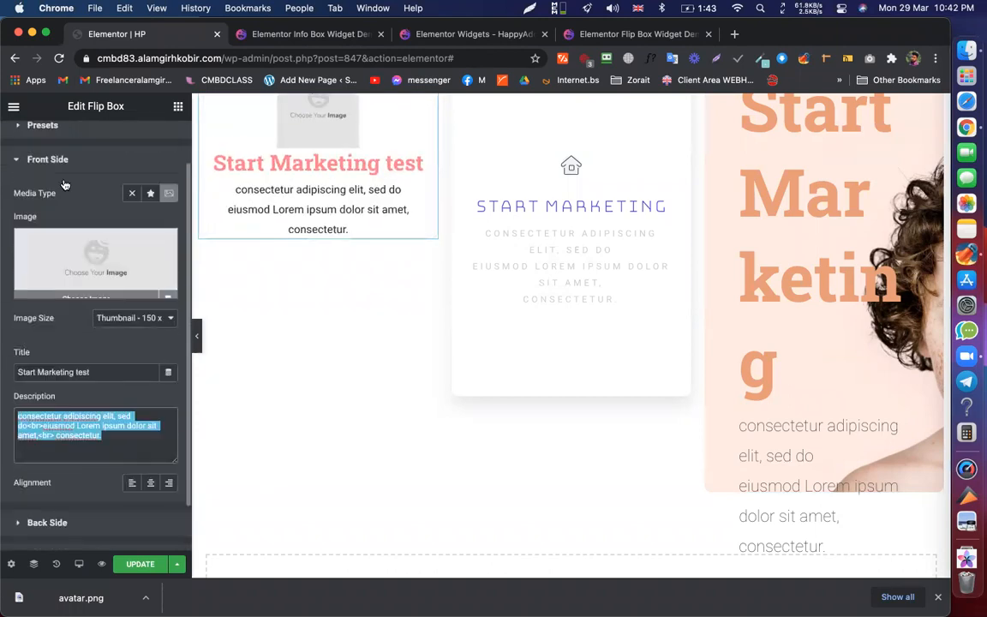
# - Retitle the first flip box's back side 'Start Marketing 2'
pyautogui.click(65, 182)
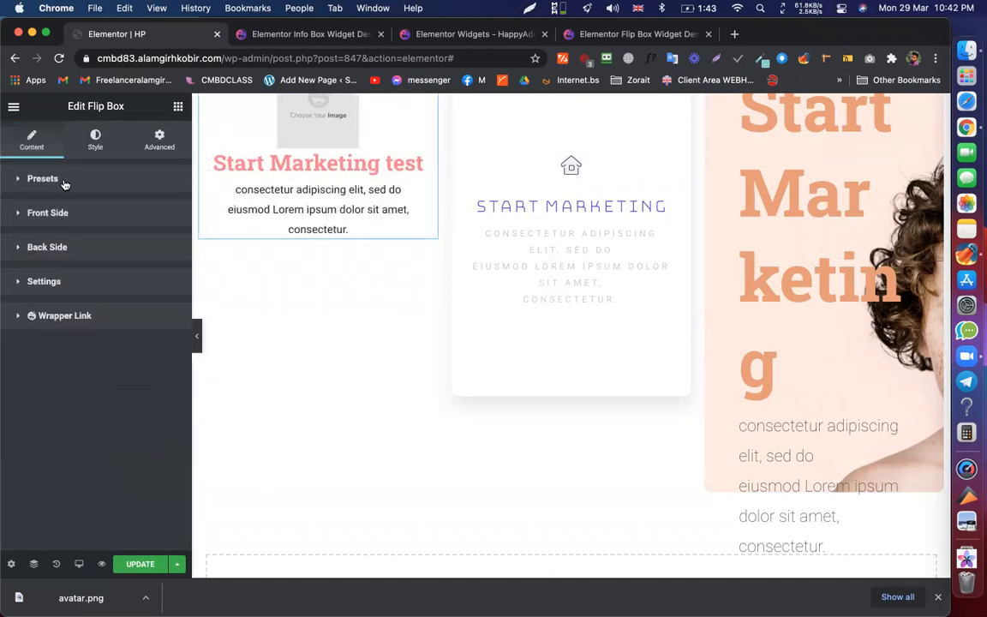
pyautogui.click(47, 248)
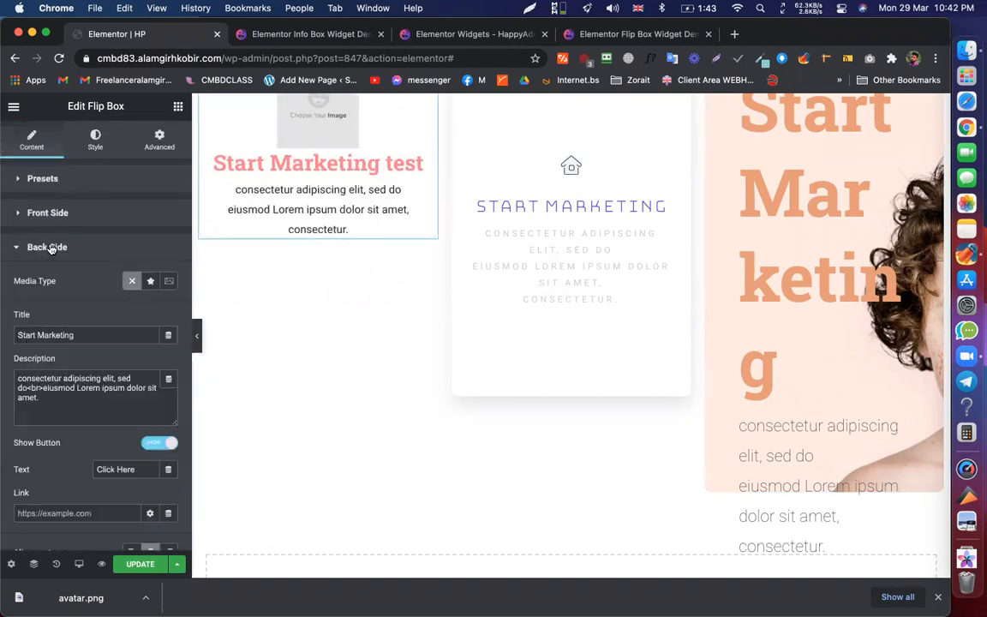
pyautogui.click(85, 334)
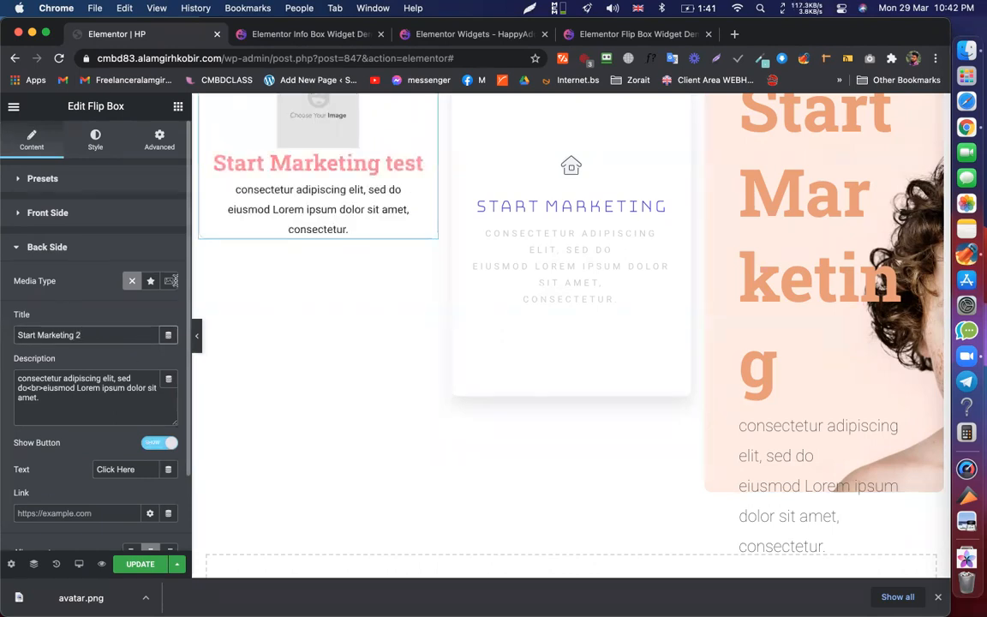
pyautogui.scroll(3, 329, 112)
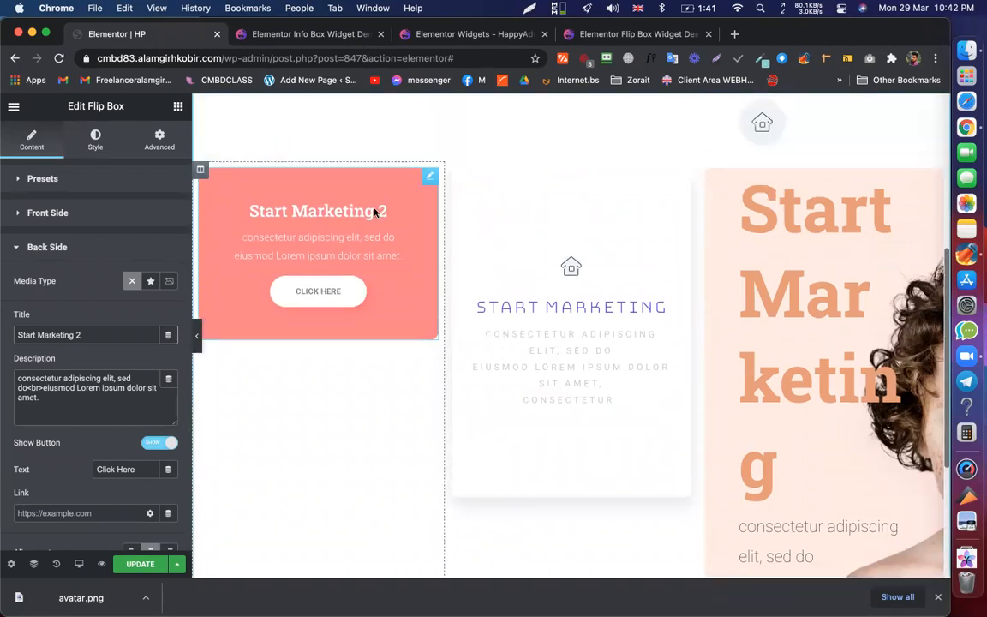
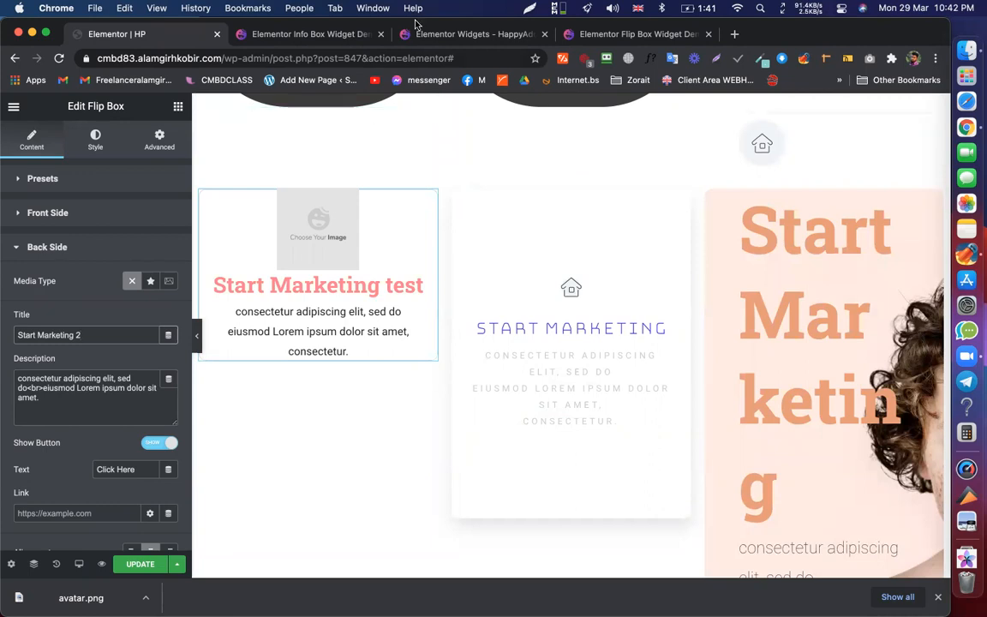
# - On the Flip Box demo page, go to the Design 4 Icon & Gradient Color cards for facebook, twitter, youtube and instagram
pyautogui.click(639, 34)
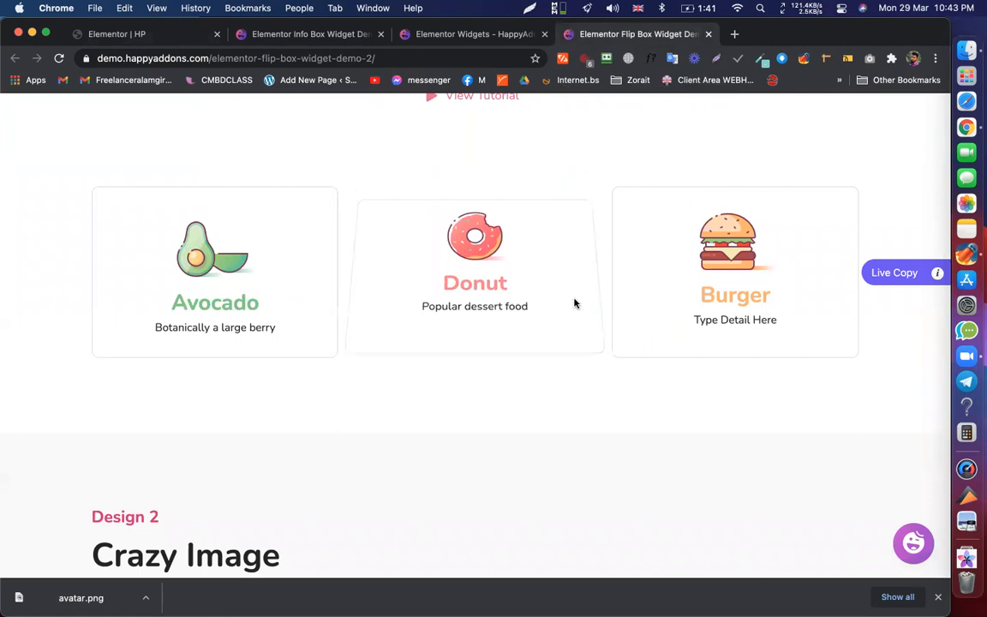
pyautogui.scroll(-5, 575, 302)
pyautogui.scroll(-5, 427, 451)
pyautogui.scroll(-2, 533, 379)
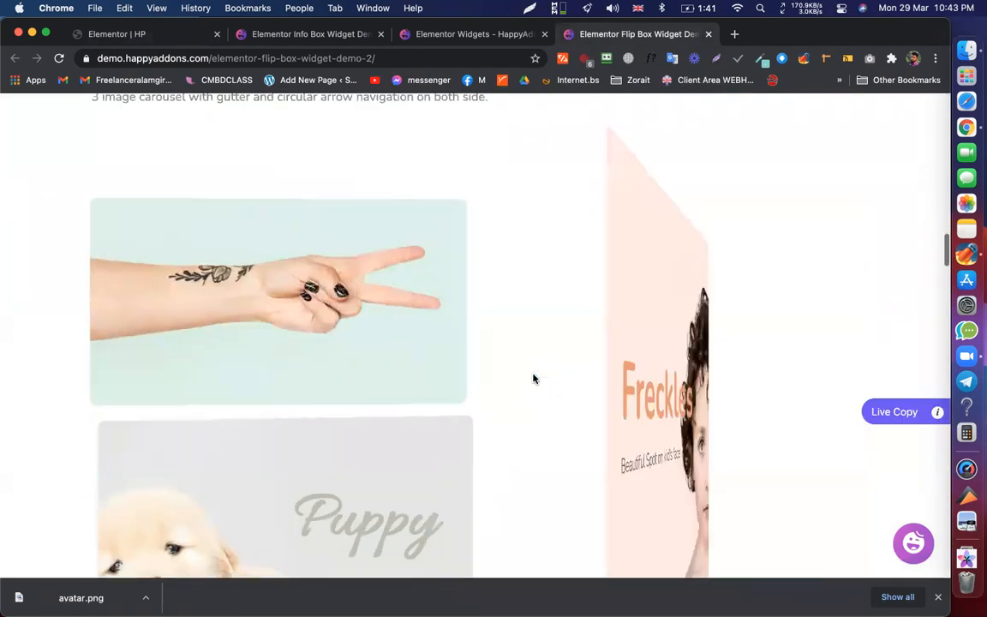
pyautogui.scroll(-7, 412, 418)
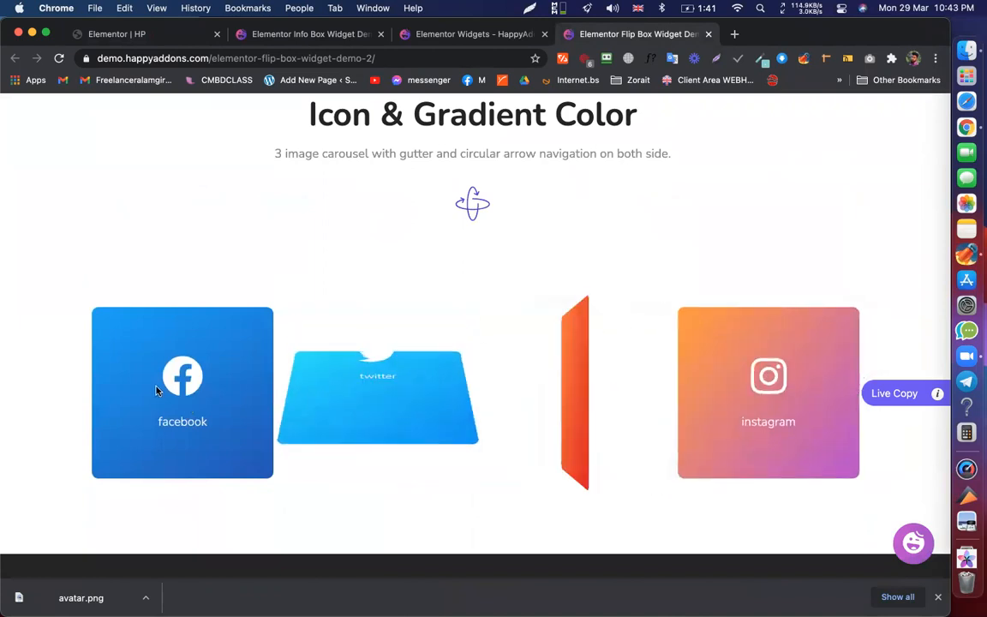
pyautogui.scroll(-3, 272, 248)
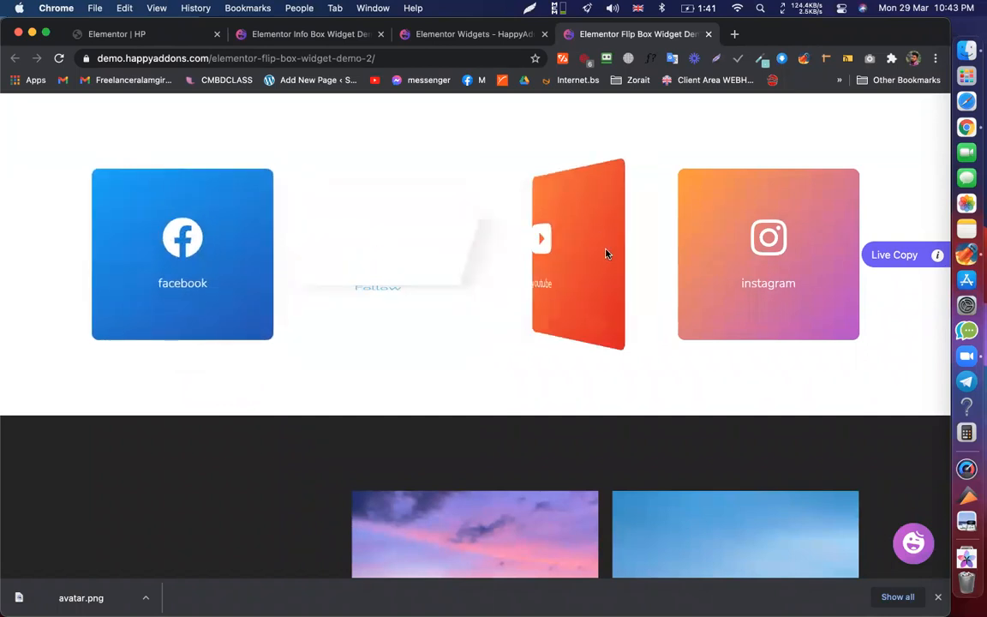
# - In the HP editor, set the flip box's Back Side link to fb.com and collapse Back Side
pyautogui.click(166, 34)
pyautogui.scroll(-3, 63, 442)
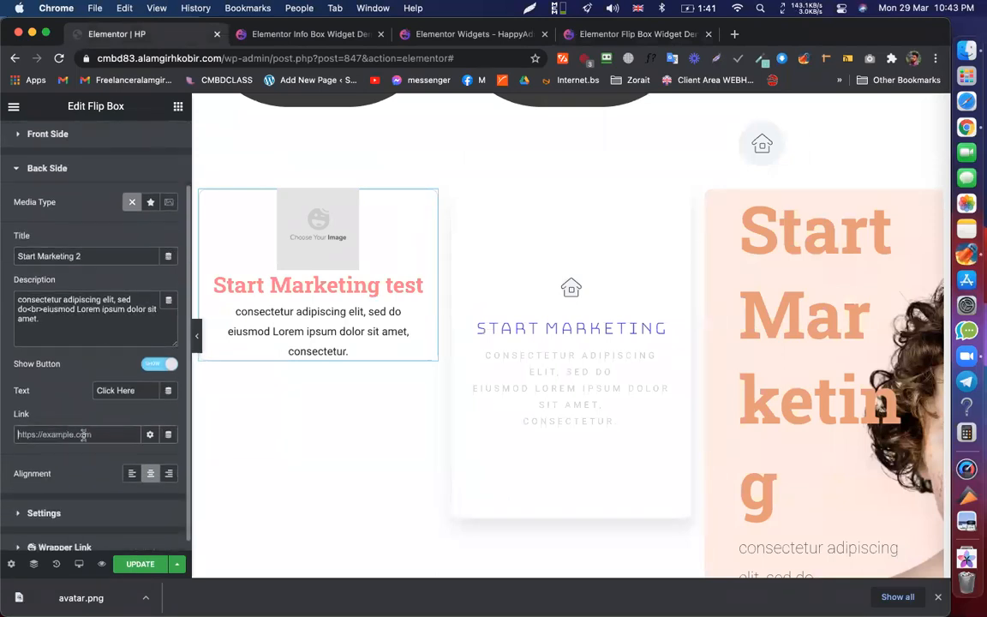
pyautogui.write('#')
pyautogui.write('b.com')
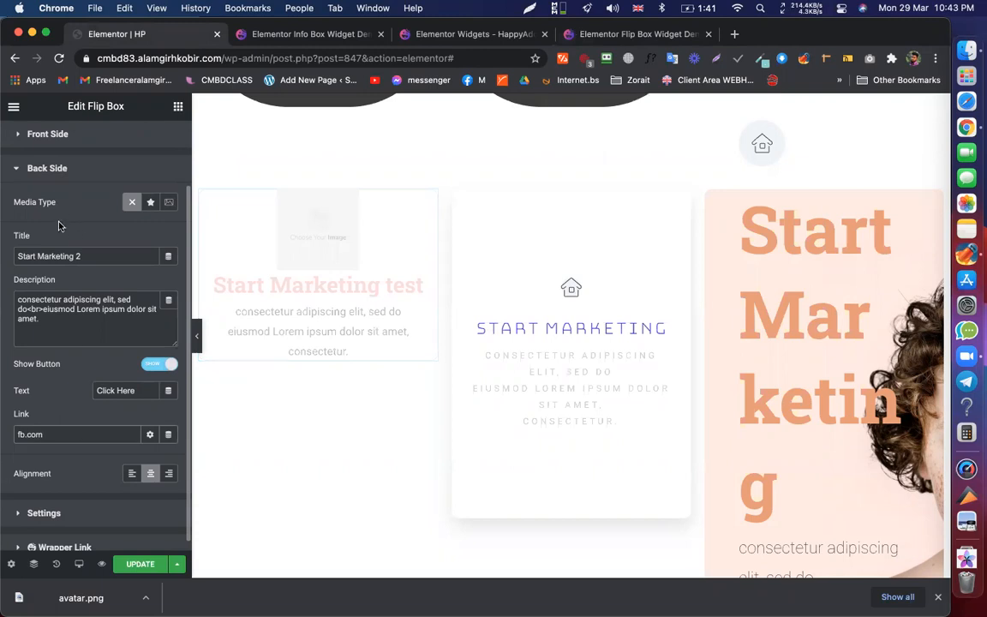
pyautogui.click(77, 168)
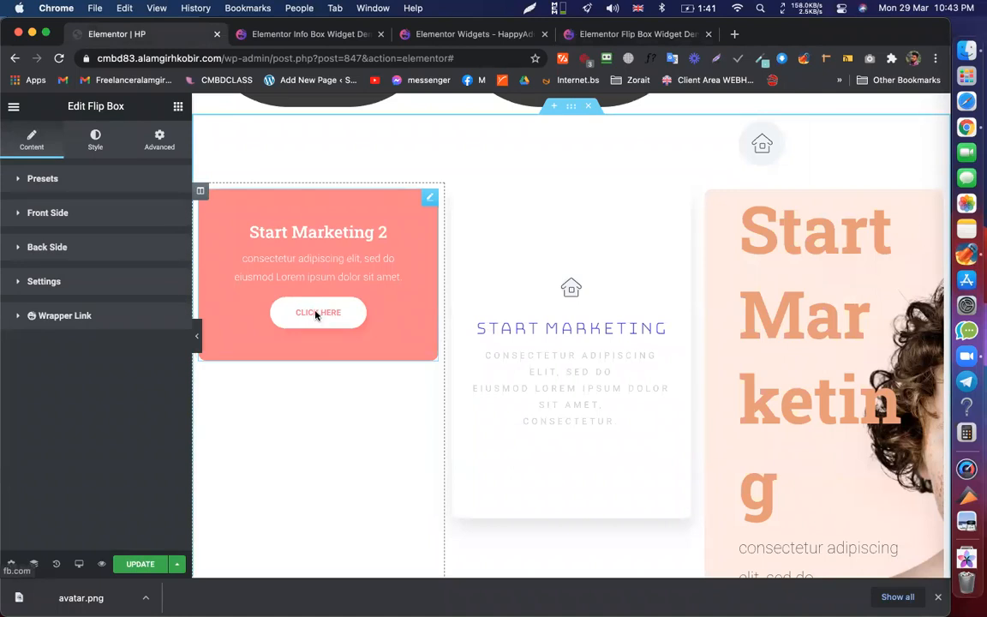
# - Start a macOS screen capture, widen its area to the left edge, then cancel it
pyautogui.press('super+shift+5')
pyautogui.moveTo(288, 451); pyautogui.dragTo(70, 432)
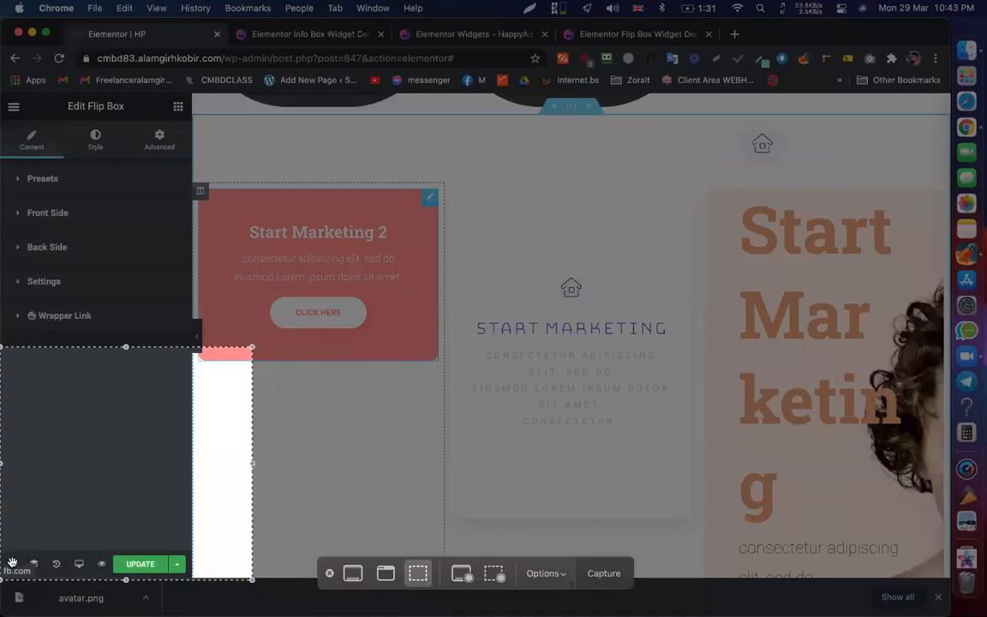
pyautogui.click(329, 572)
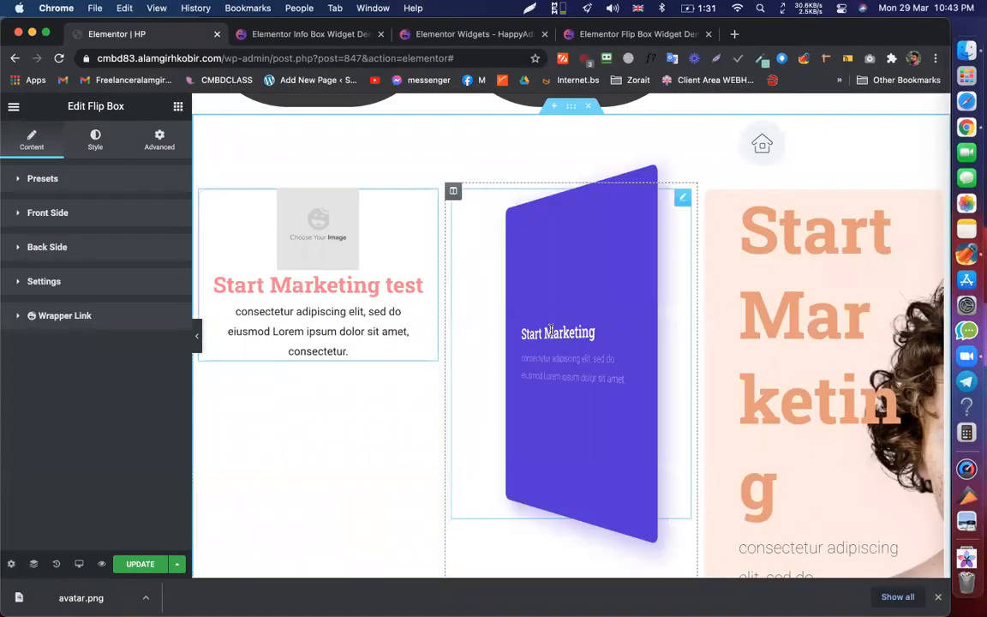
pyautogui.scroll(1, 553, 323)
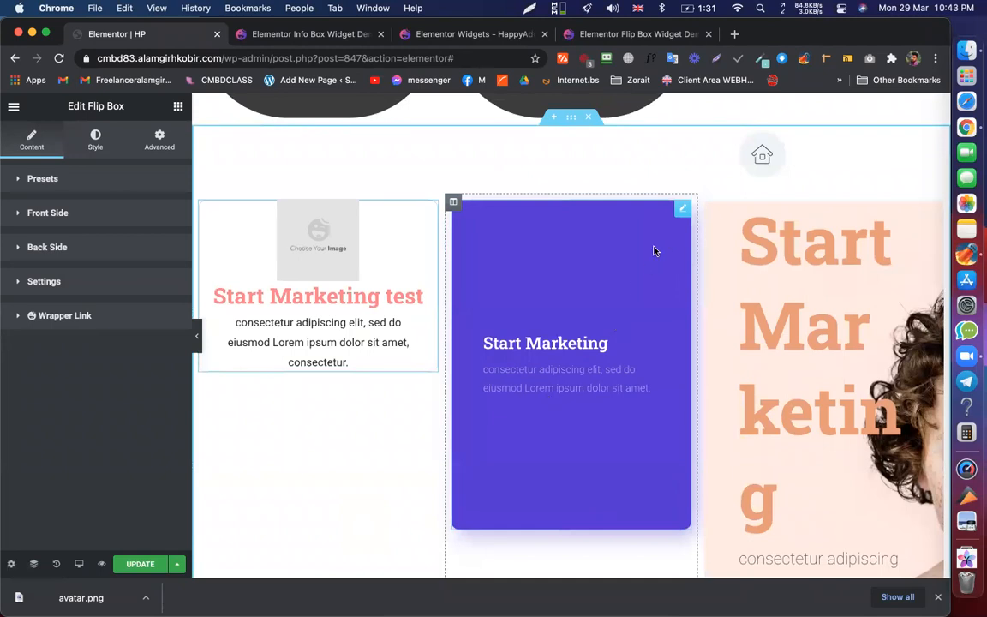
pyautogui.click(584, 35)
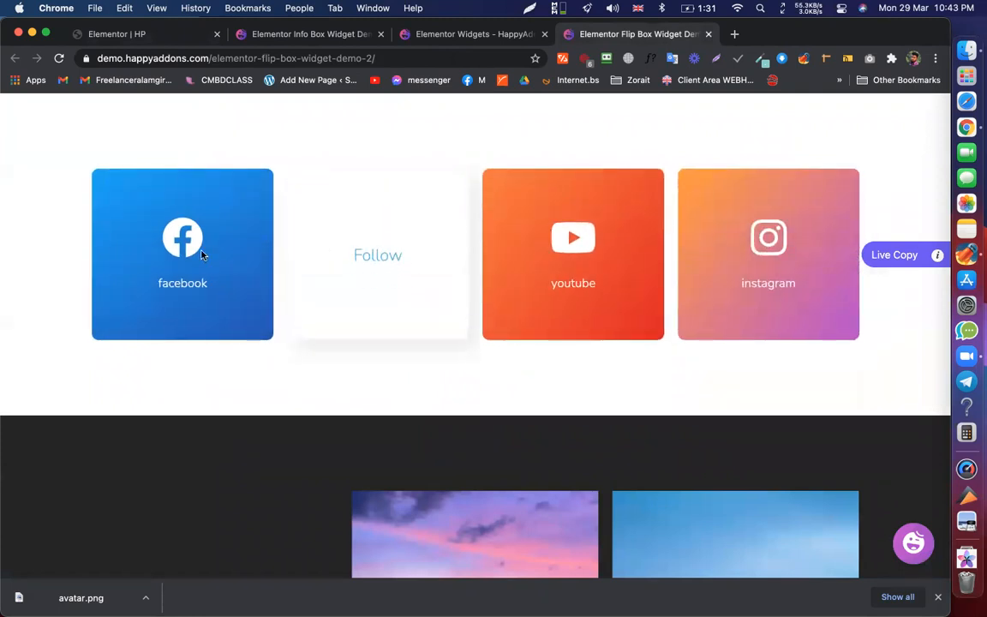
pyautogui.scroll(-5, 664, 281)
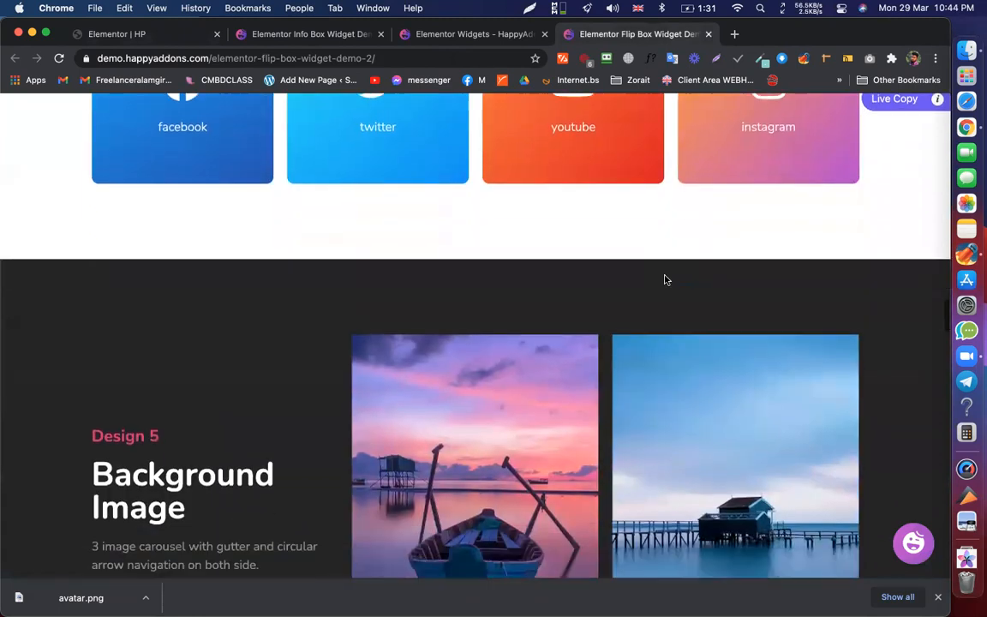
pyautogui.scroll(-3, 665, 280)
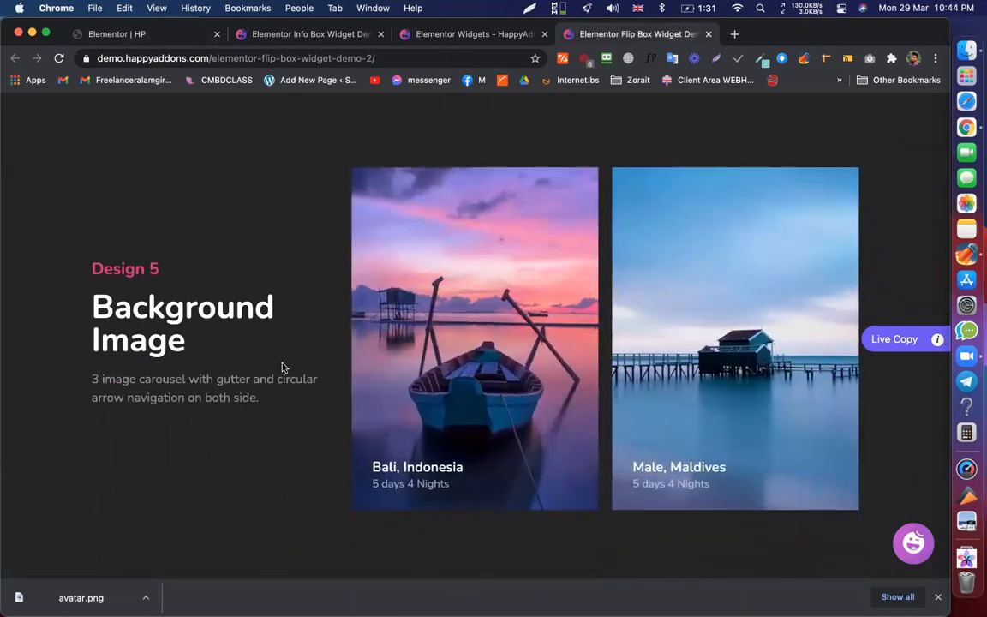
pyautogui.moveTo(433, 377)
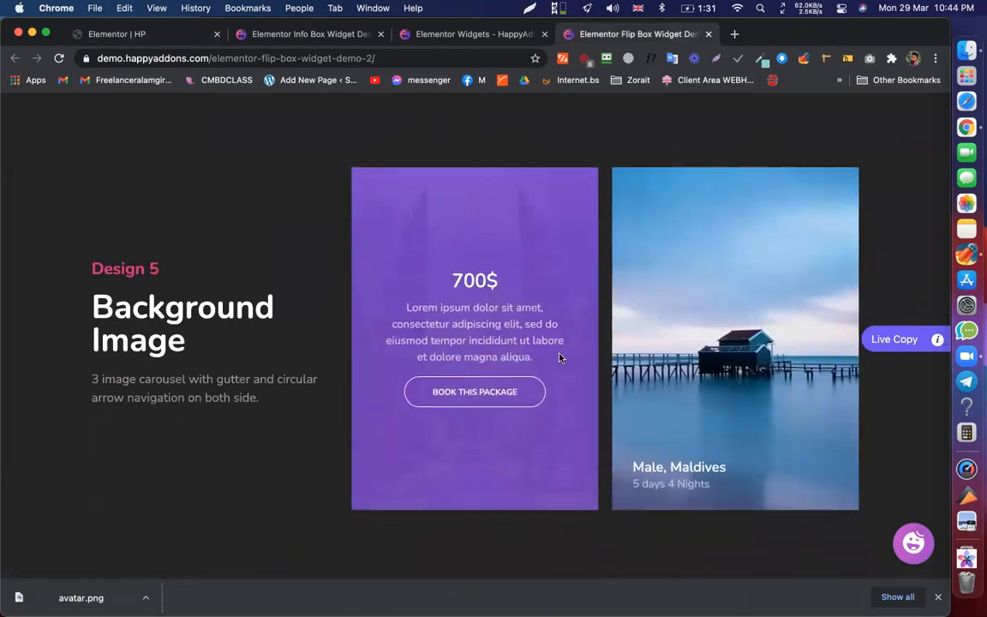
pyautogui.moveTo(763, 338)
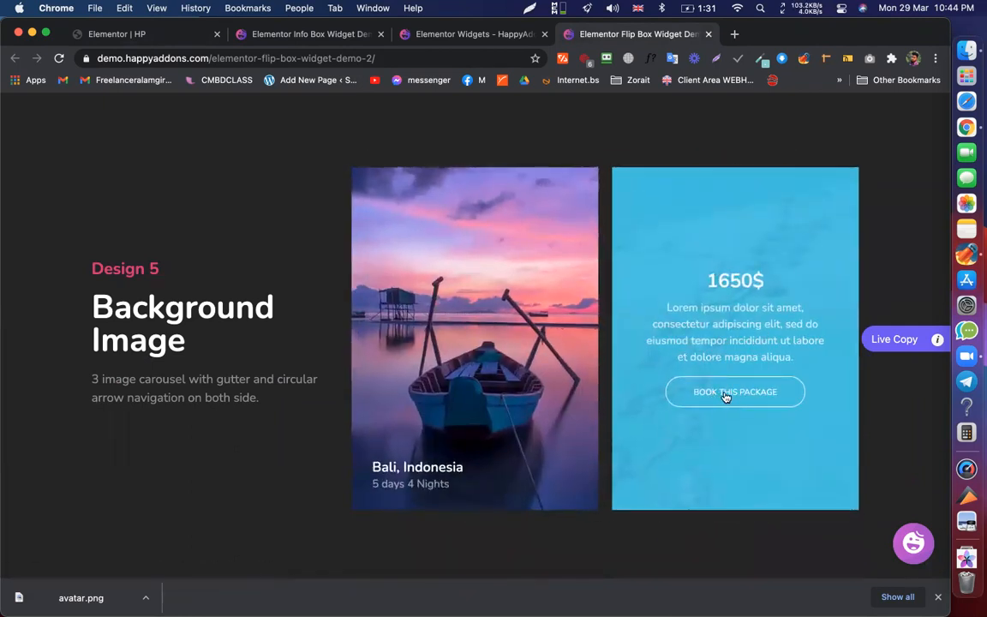
pyautogui.scroll(-10, 749, 396)
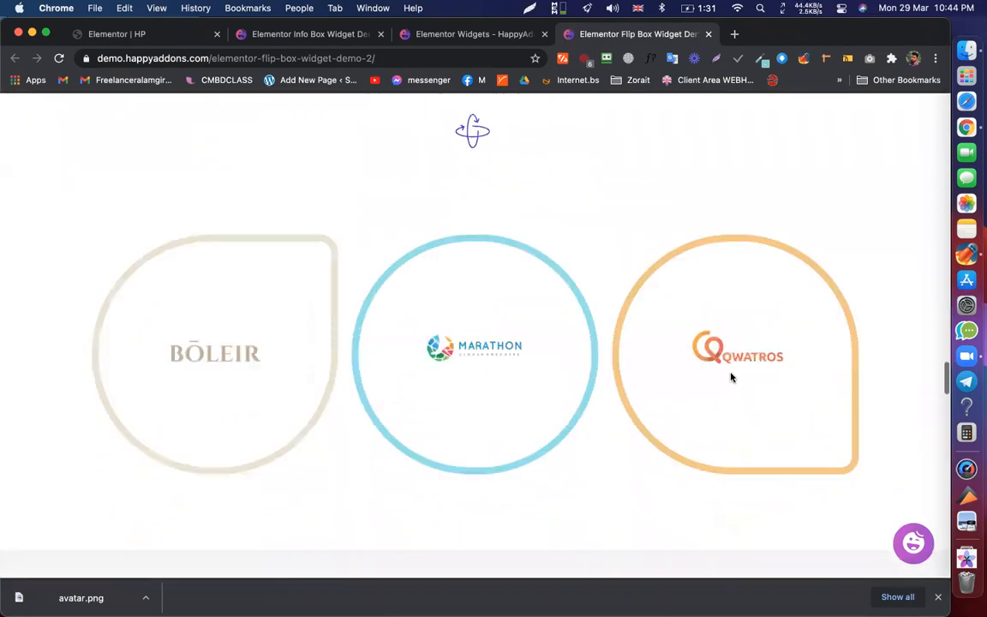
pyautogui.scroll(-1, 732, 377)
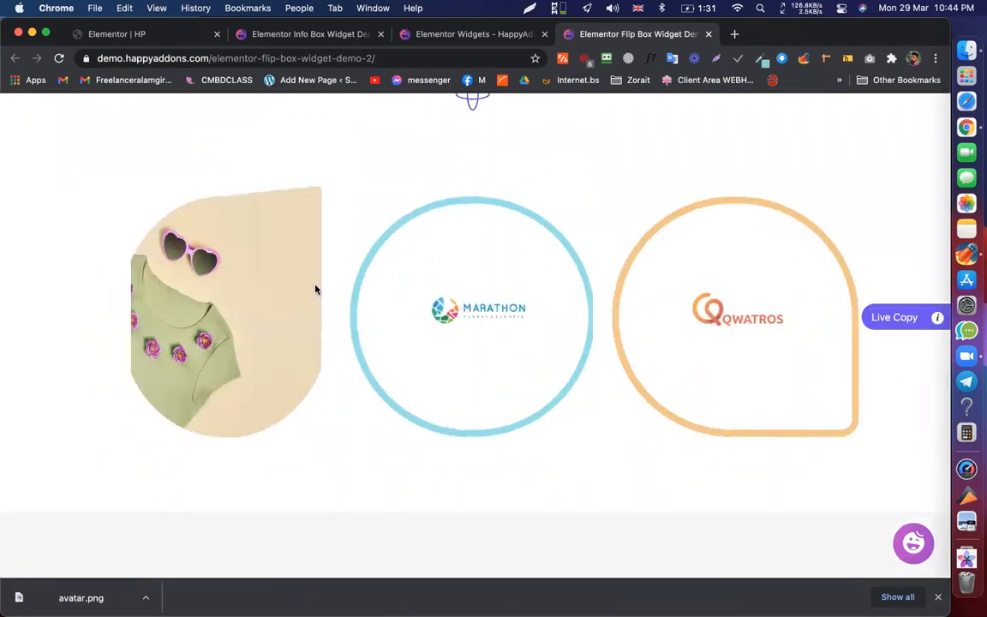
pyautogui.scroll(3, 315, 286)
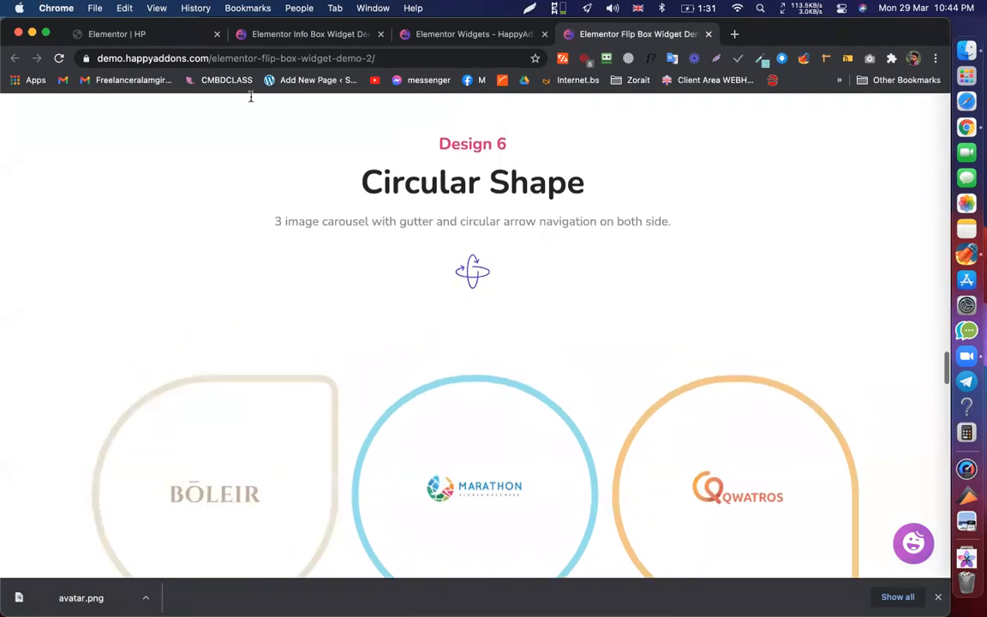
pyautogui.click(159, 35)
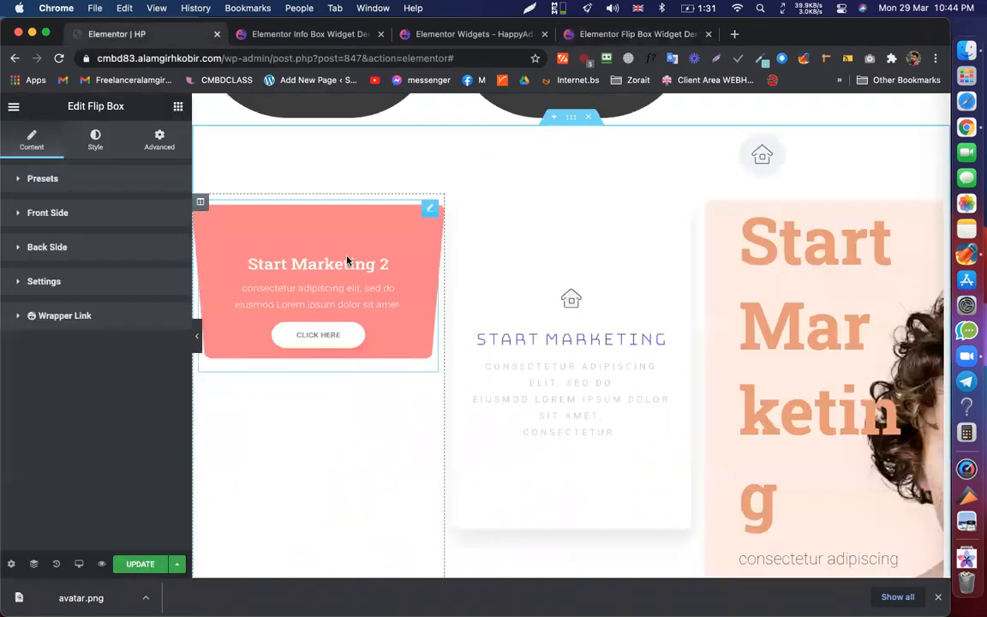
# - Apply the Design 6 preset to the first flip box
pyautogui.click(61, 181)
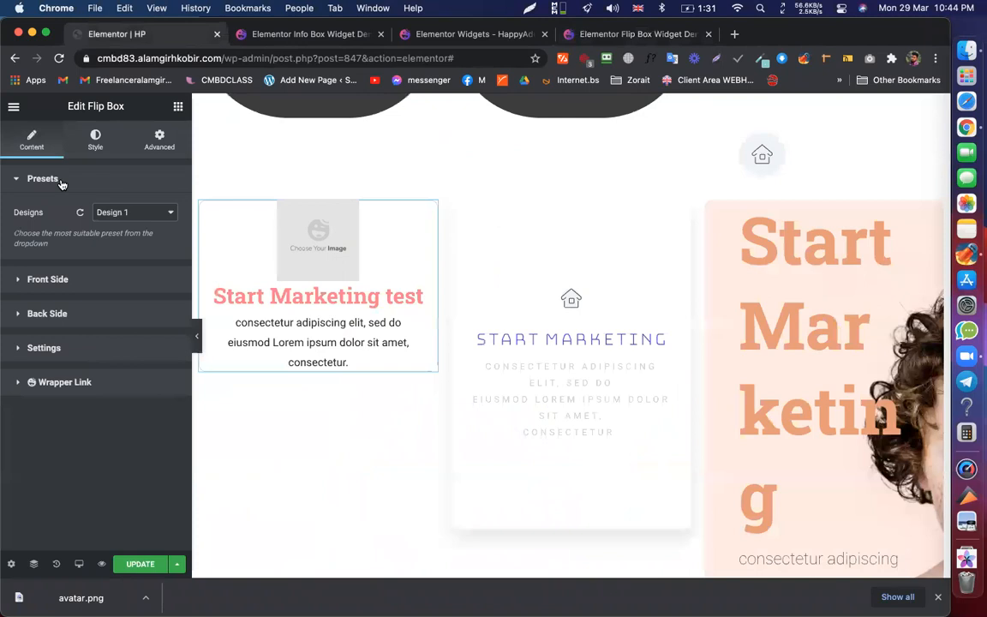
pyautogui.click(126, 213)
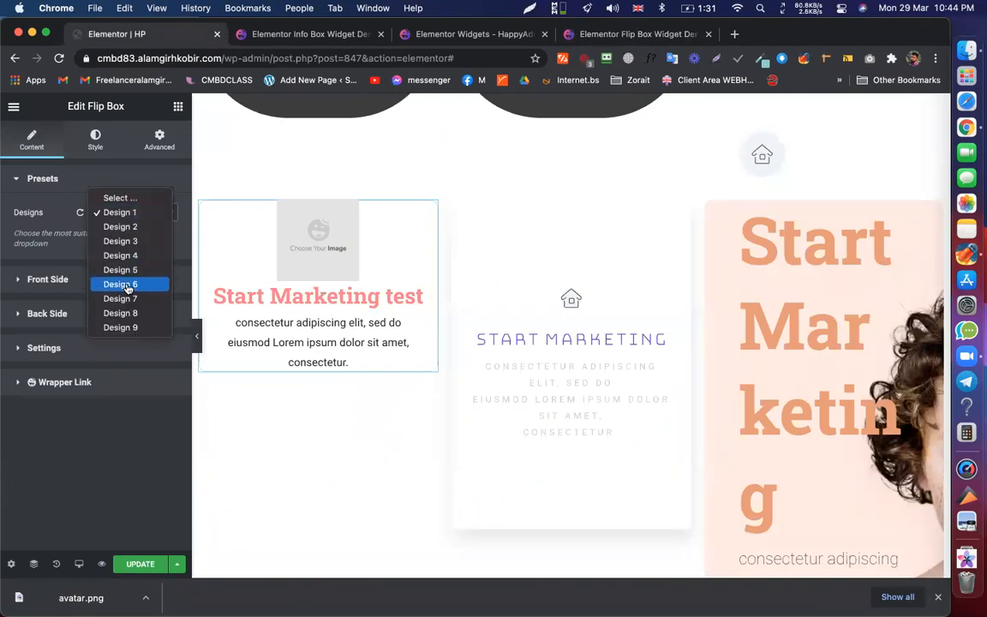
pyautogui.click(125, 284)
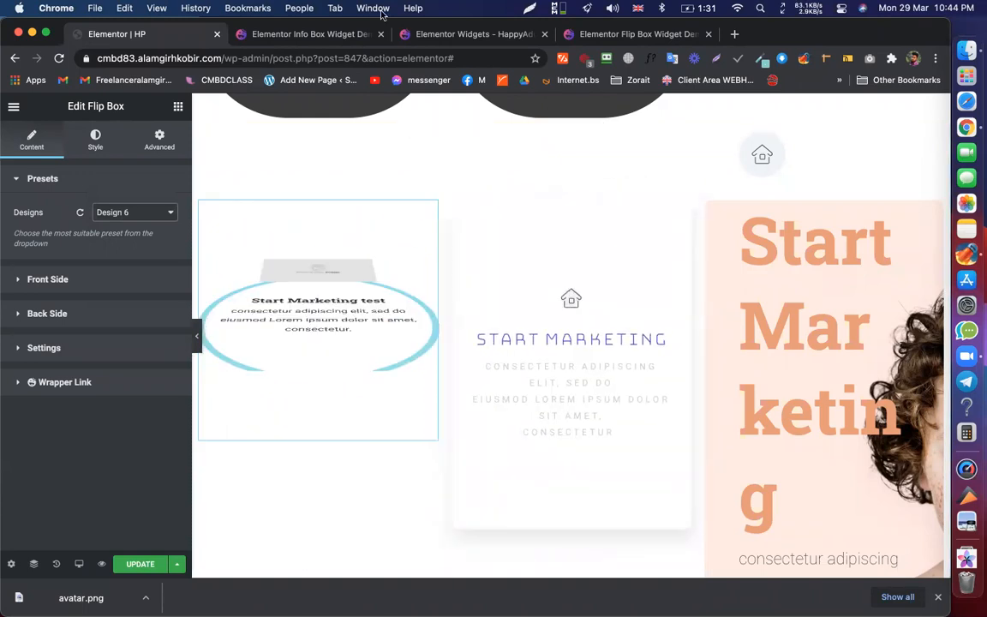
# - Compare with the Design 6 flip boxes on the HappyAddons demo page
pyautogui.click(326, 34)
pyautogui.click(646, 34)
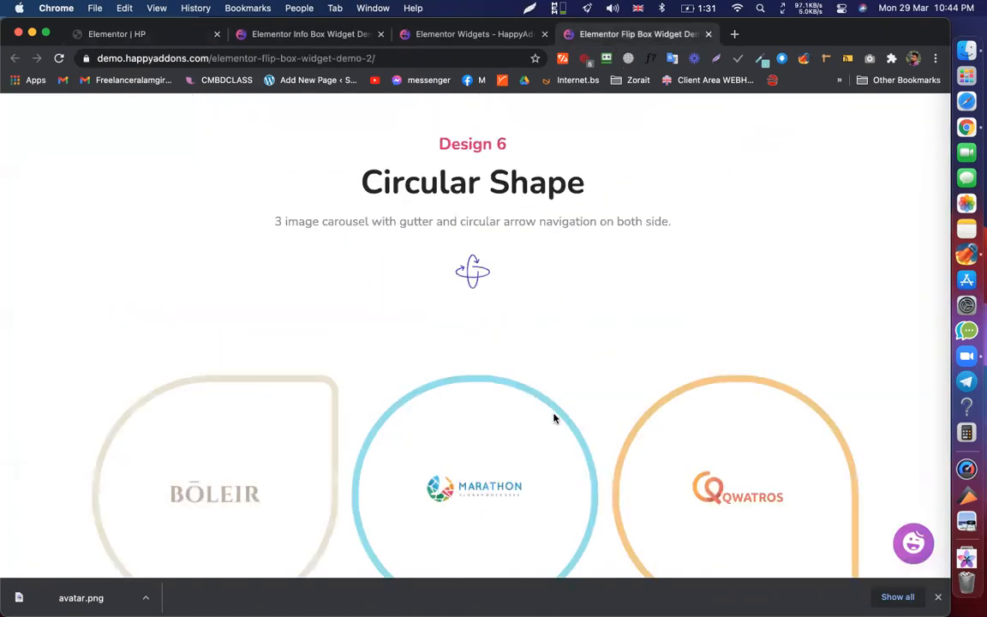
pyautogui.scroll(-3, 552, 416)
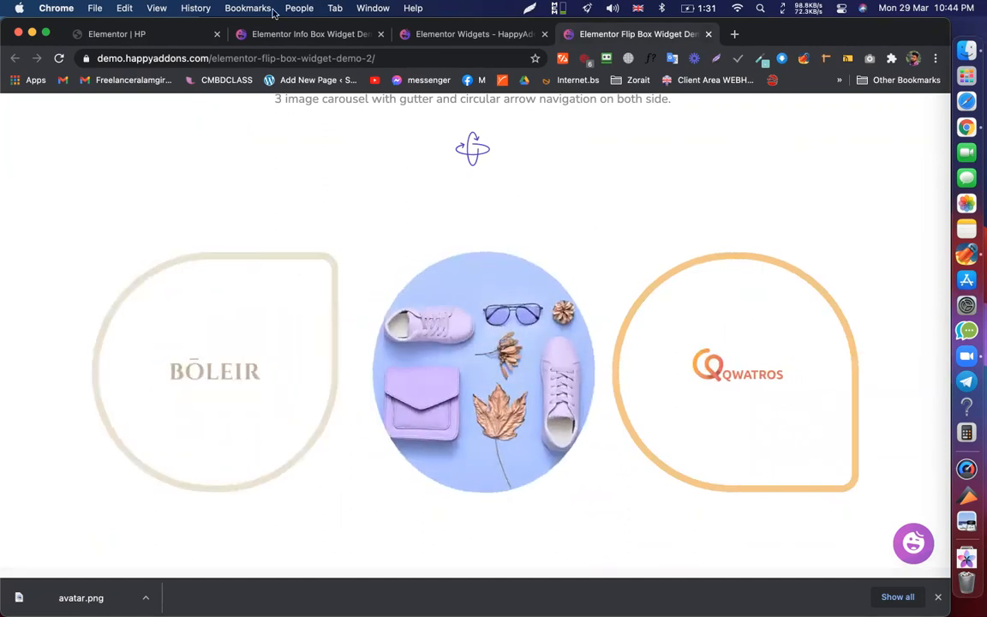
# - Save the HP page with UPDATE and return to the flip box demo page
pyautogui.click(138, 33)
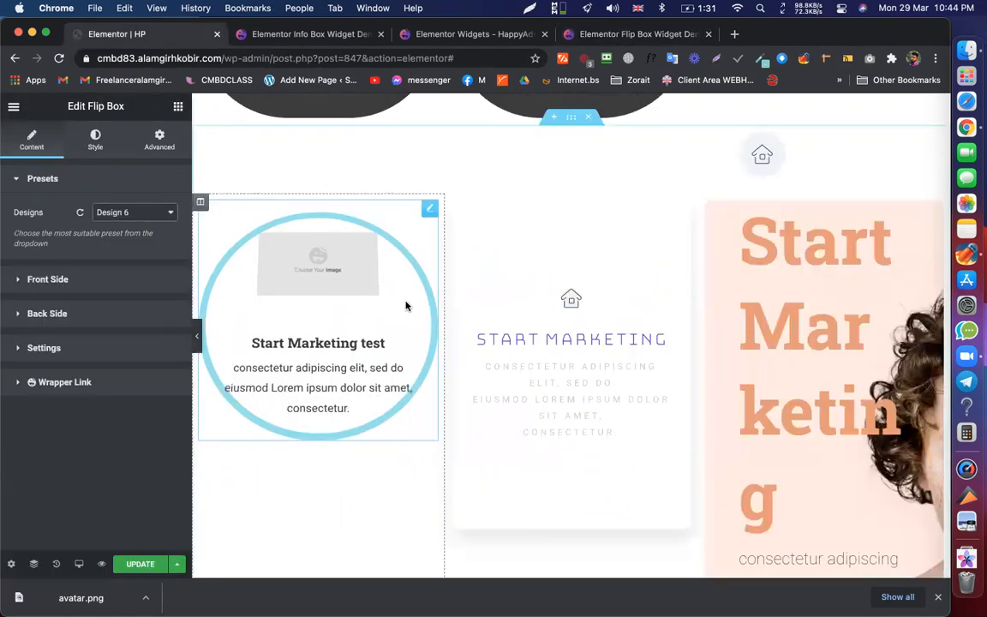
pyautogui.click(141, 564)
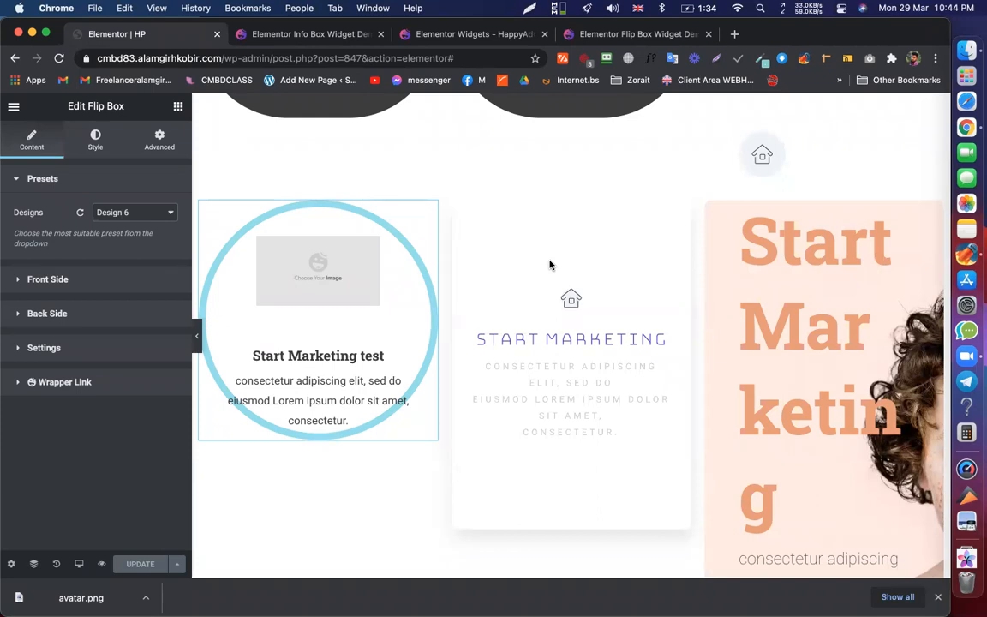
pyautogui.click(609, 36)
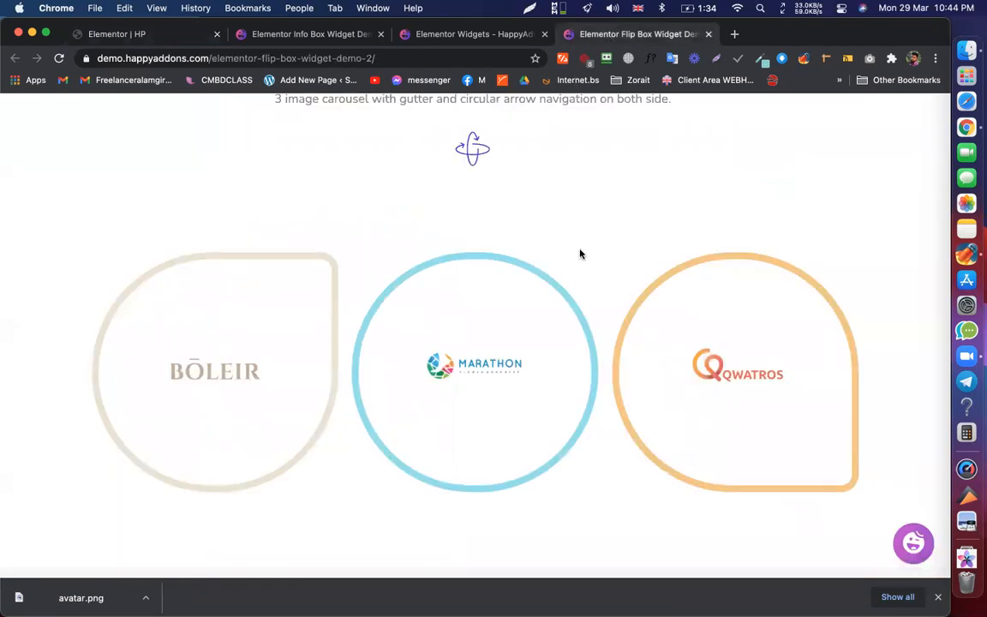
# - Open the HappyAddons pricing page in a new tab
pyautogui.scroll(5, 700, 331)
pyautogui.scroll(15, 700, 331)
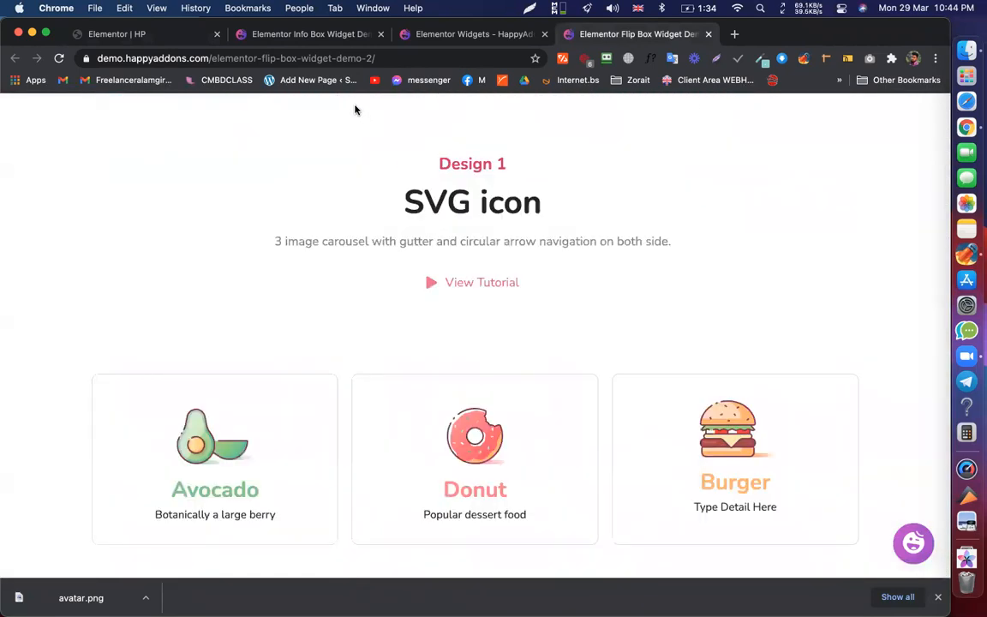
pyautogui.scroll(10, 524, 272)
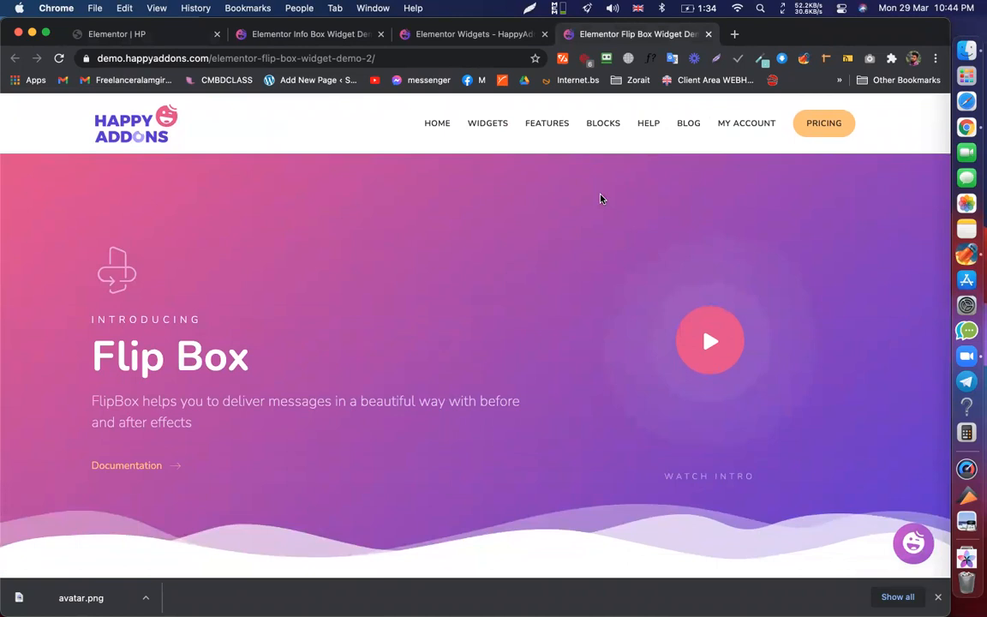
pyautogui.keyDown('super'); pyautogui.click(826, 130); pyautogui.keyUp('super')
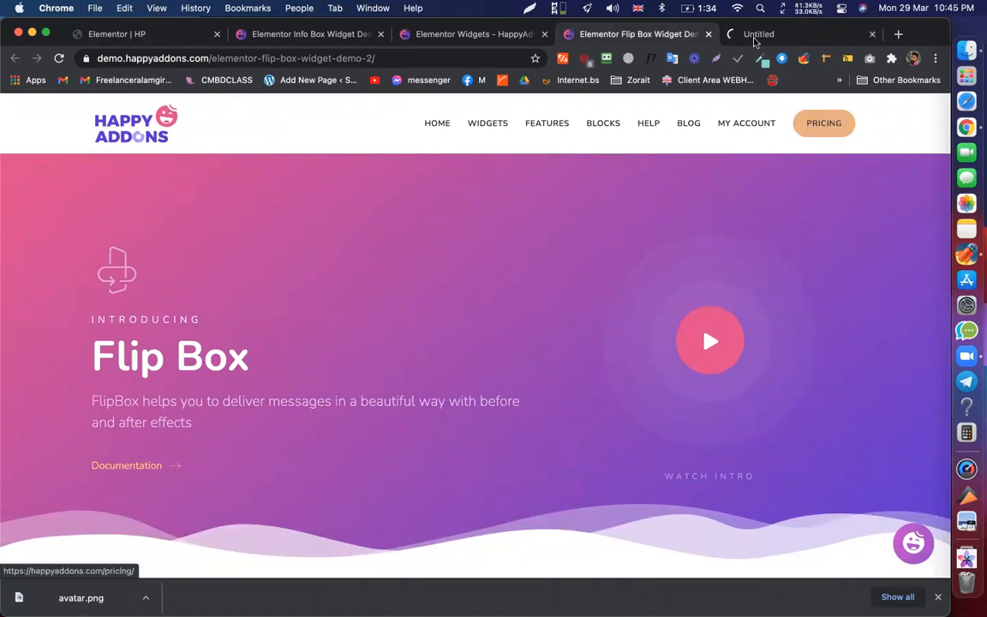
pyautogui.click(759, 34)
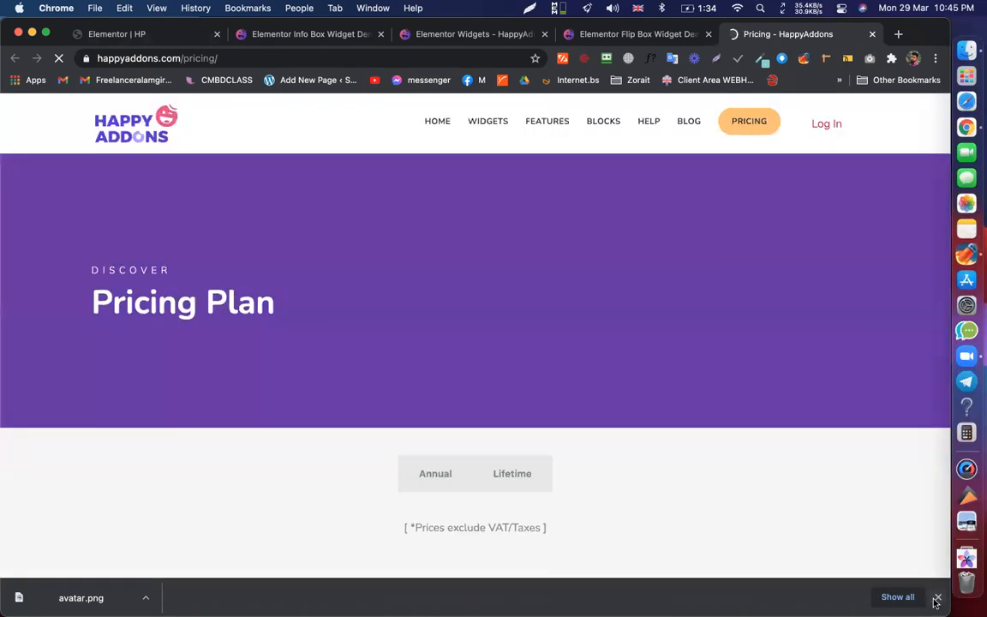
# - Close the downloads bar and inspect the Business plan's price and 1000-site figure
pyautogui.click(936, 598)
pyautogui.scroll(-2, 647, 403)
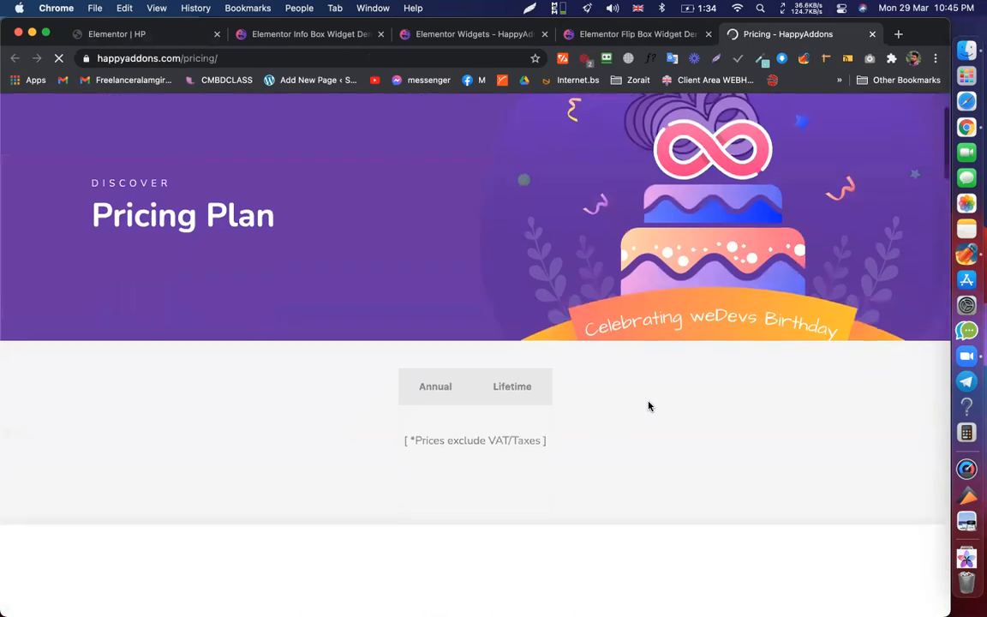
pyautogui.scroll(-5, 500, 381)
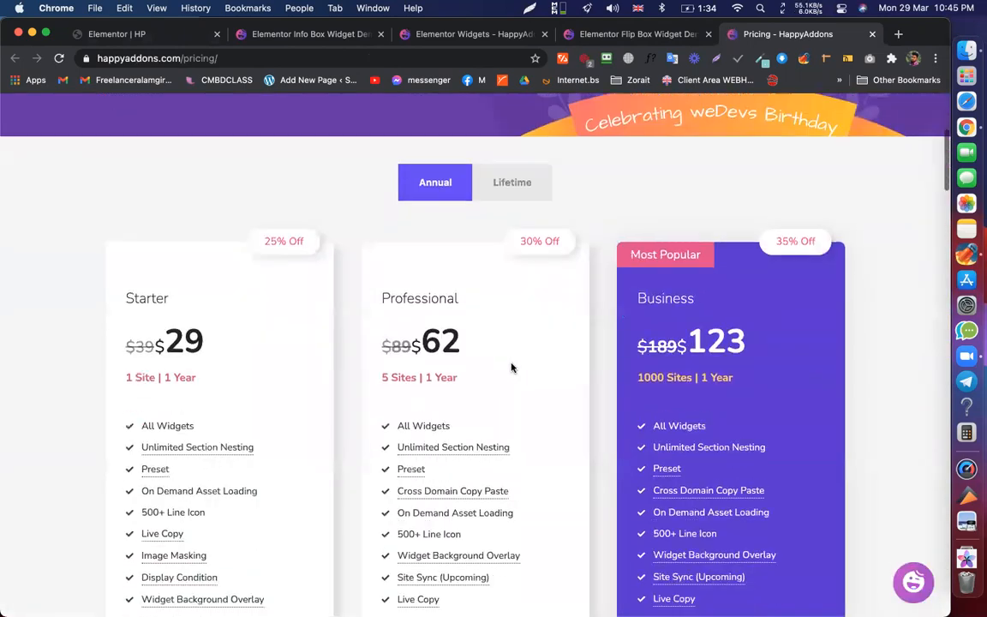
pyautogui.scroll(-2, 511, 368)
pyautogui.scroll(-1, 716, 280)
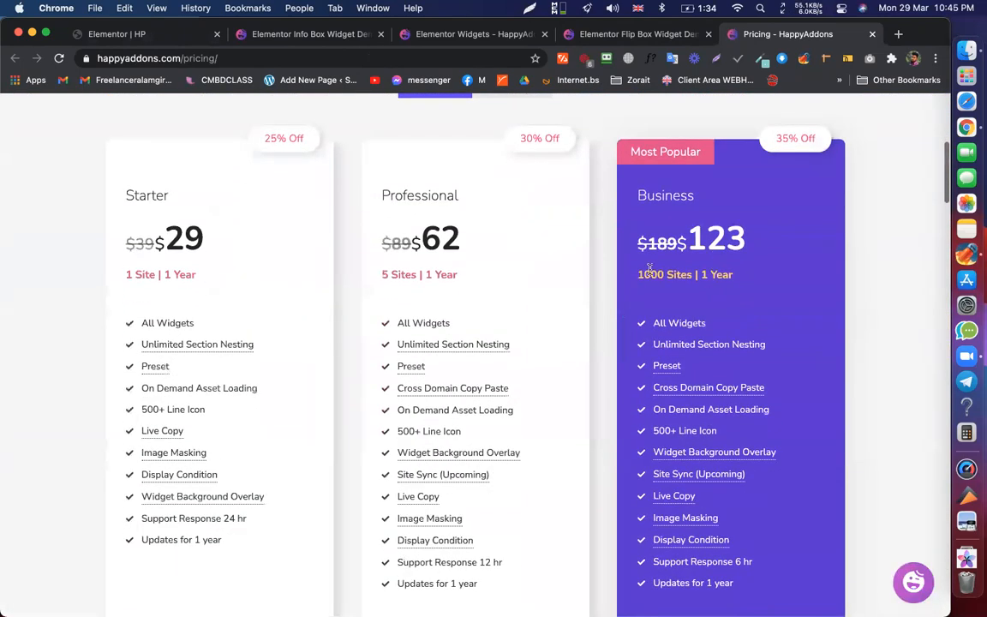
pyautogui.doubleClick(648, 274)
pyautogui.tripleClick(731, 250)
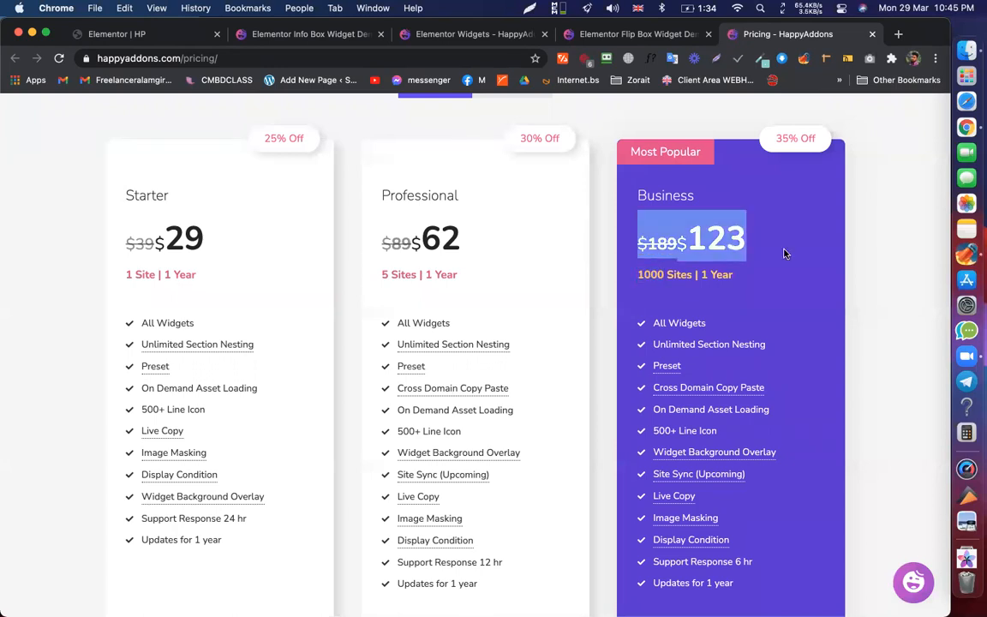
pyautogui.click(738, 185)
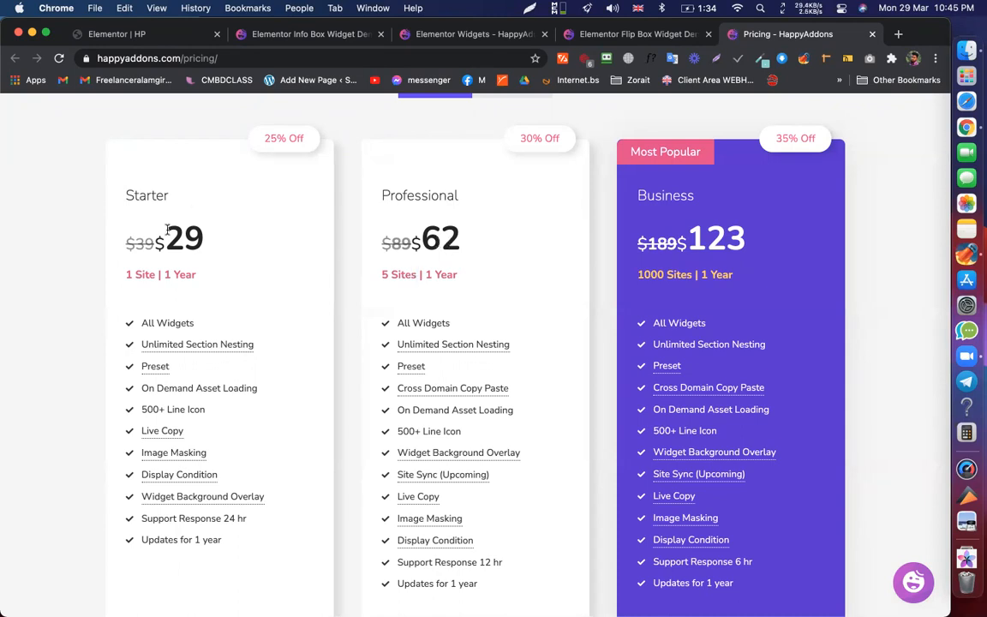
# - Highlight the Starter plan's $29 price, then return to the Elementor HP editor
pyautogui.moveTo(163, 236); pyautogui.dragTo(219, 244)
pyautogui.click(219, 234)
pyautogui.tripleClick(193, 232)
pyautogui.click(231, 241)
pyautogui.moveTo(167, 231); pyautogui.dragTo(222, 232)
pyautogui.click(266, 226)
pyautogui.click(137, 39)
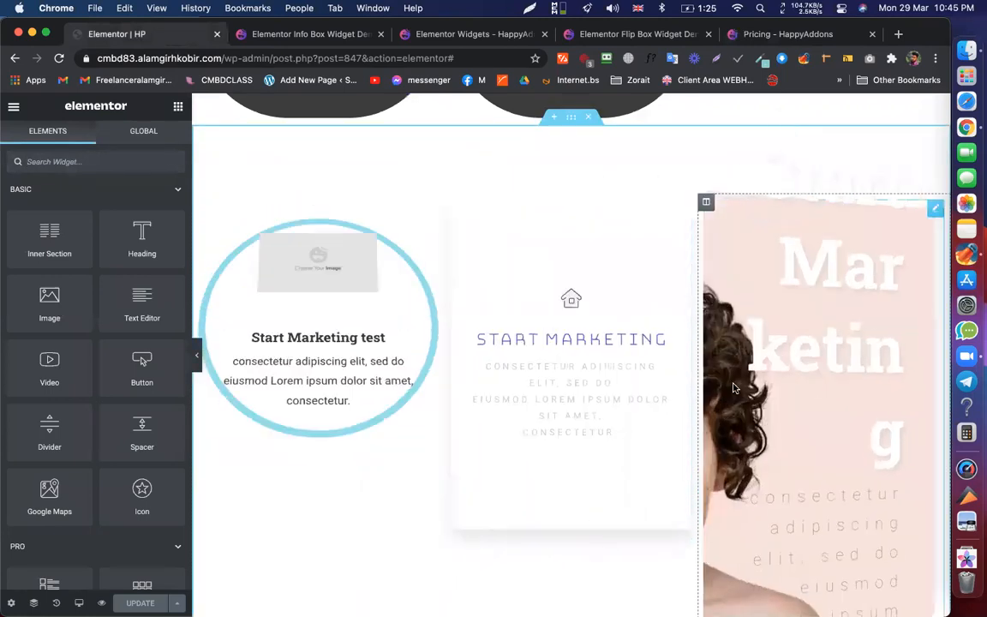
# - Glance at the HappyAddons widgets page and come back to the HP editor
pyautogui.scroll(-5, 467, 475)
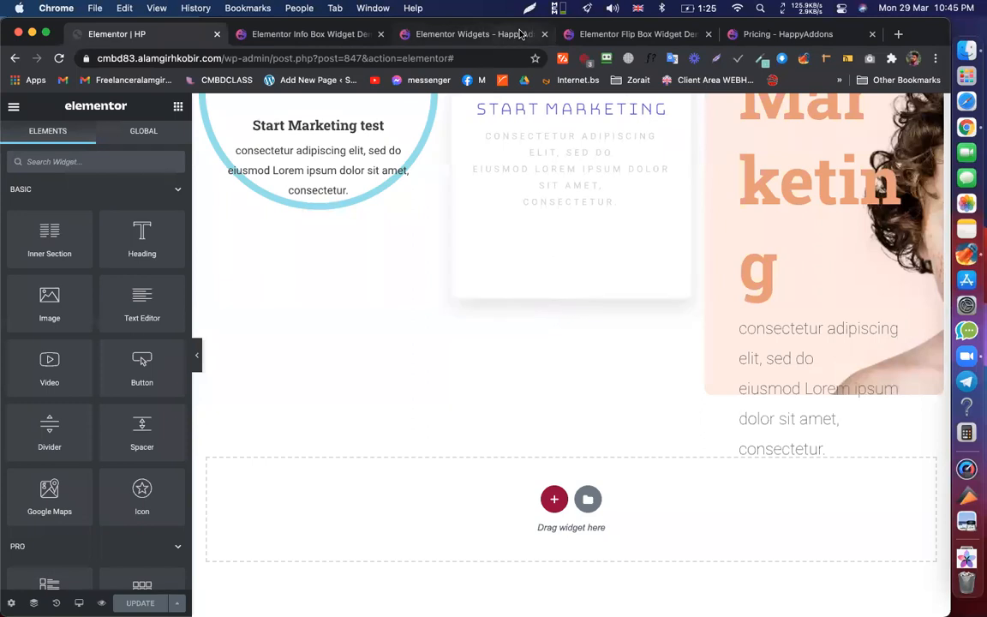
pyautogui.click(469, 33)
pyautogui.scroll(-3, 457, 356)
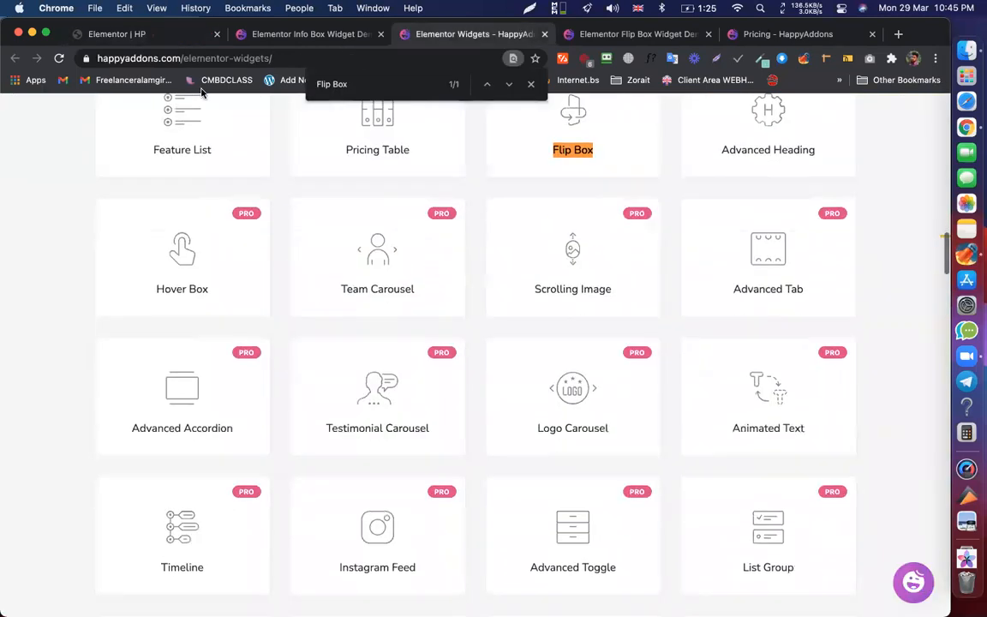
pyautogui.click(120, 34)
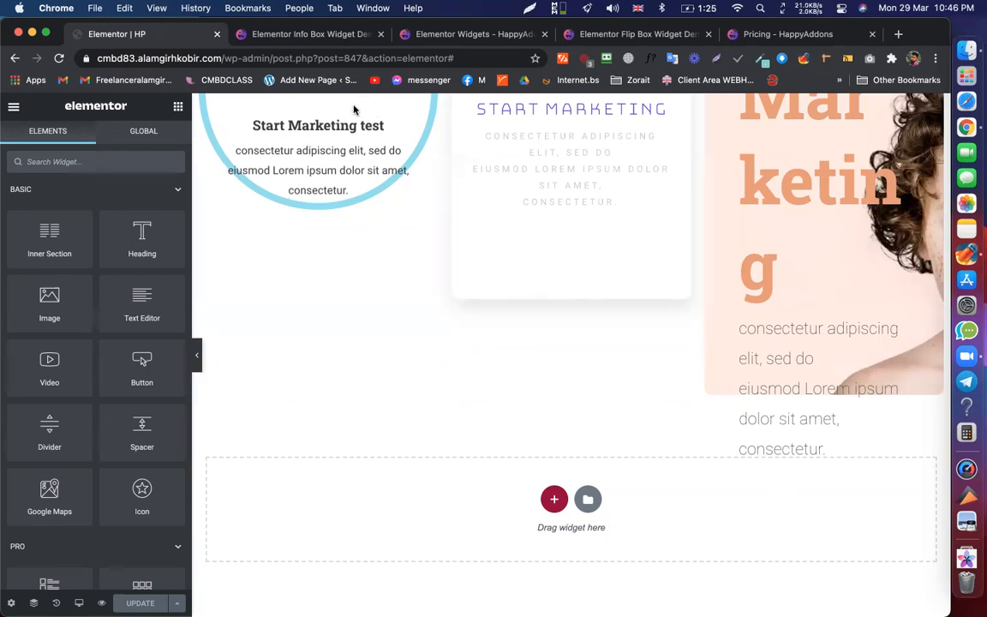
# - Select the left circular flip box to open its Design 6 settings
pyautogui.scroll(3, 451, 248)
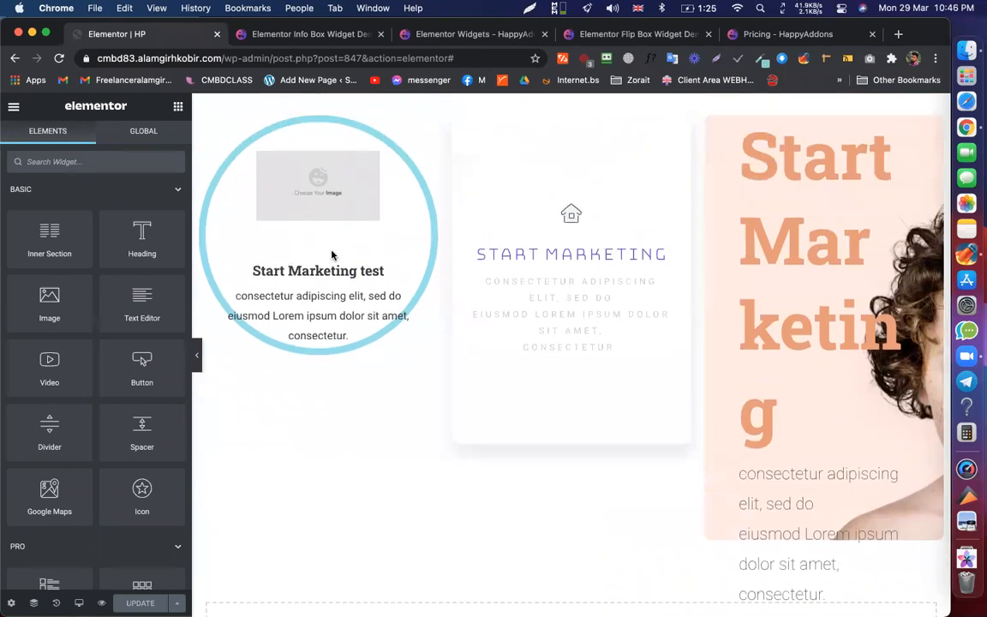
pyautogui.scroll(3, 385, 292)
pyautogui.click(403, 289)
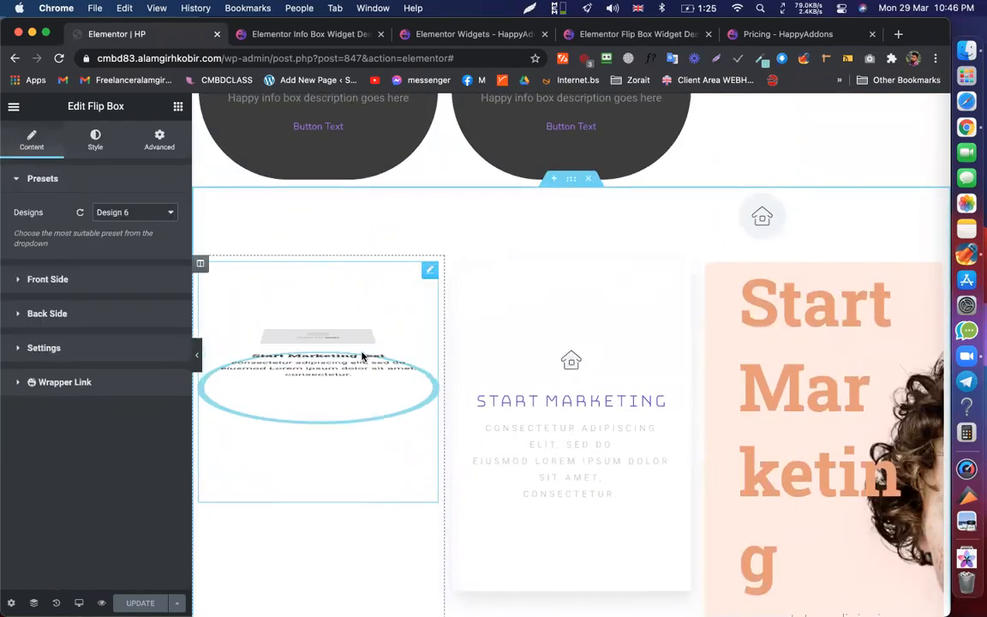
pyautogui.scroll(5, 495, 158)
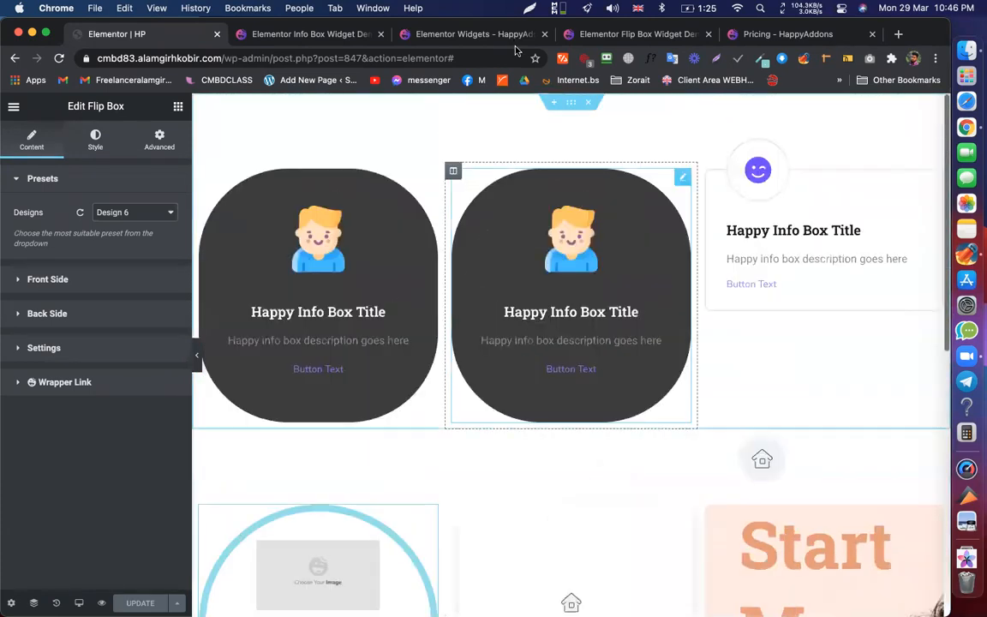
# - Sample the Design 8 info box icon colour with ColorZilla's Pick Color From Page
pyautogui.click(282, 34)
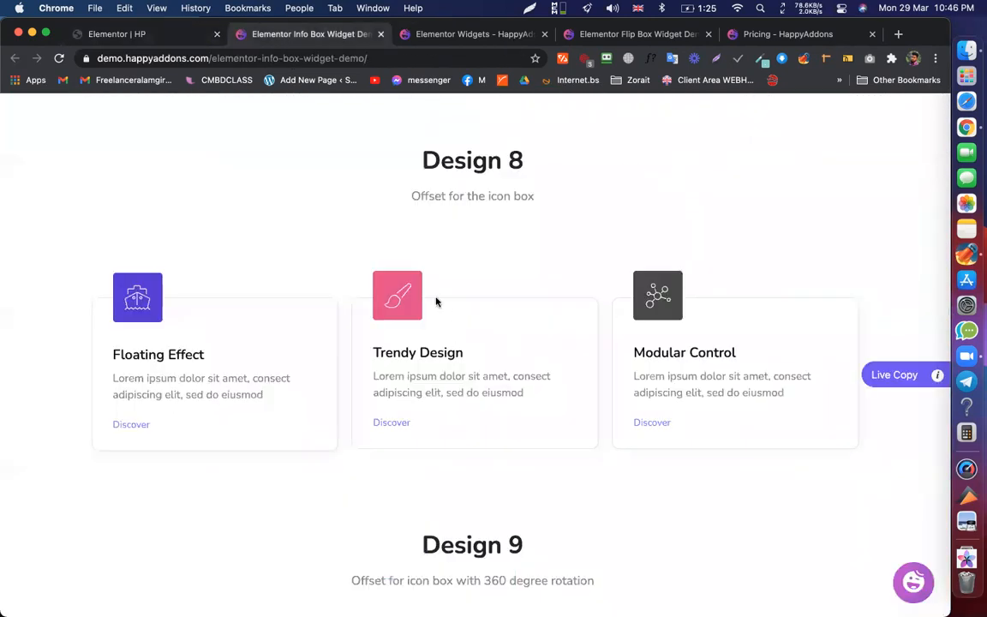
pyautogui.scroll(-1, 447, 197)
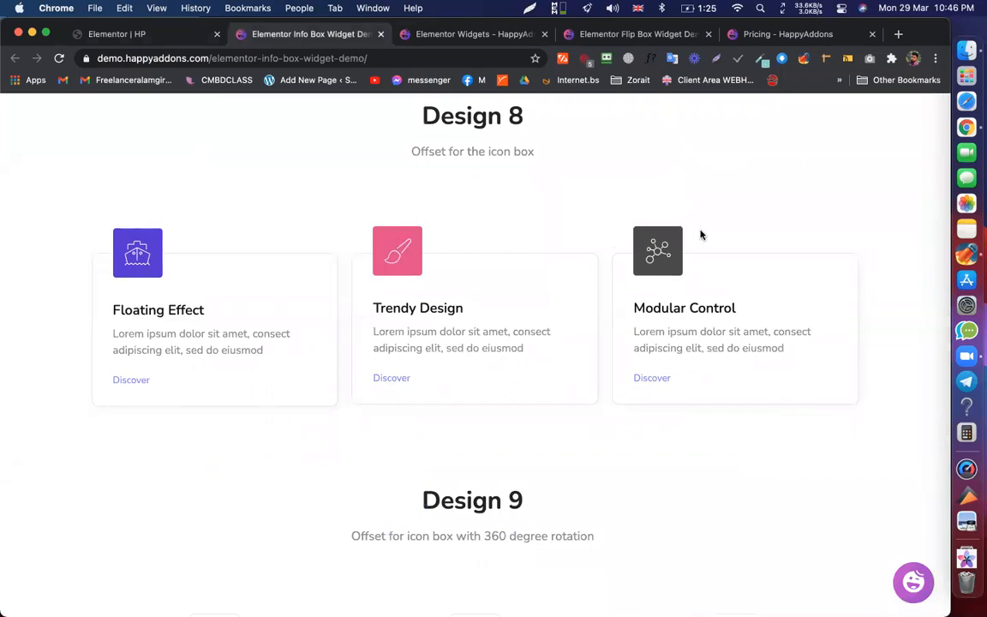
pyautogui.click(759, 58)
pyautogui.click(738, 78)
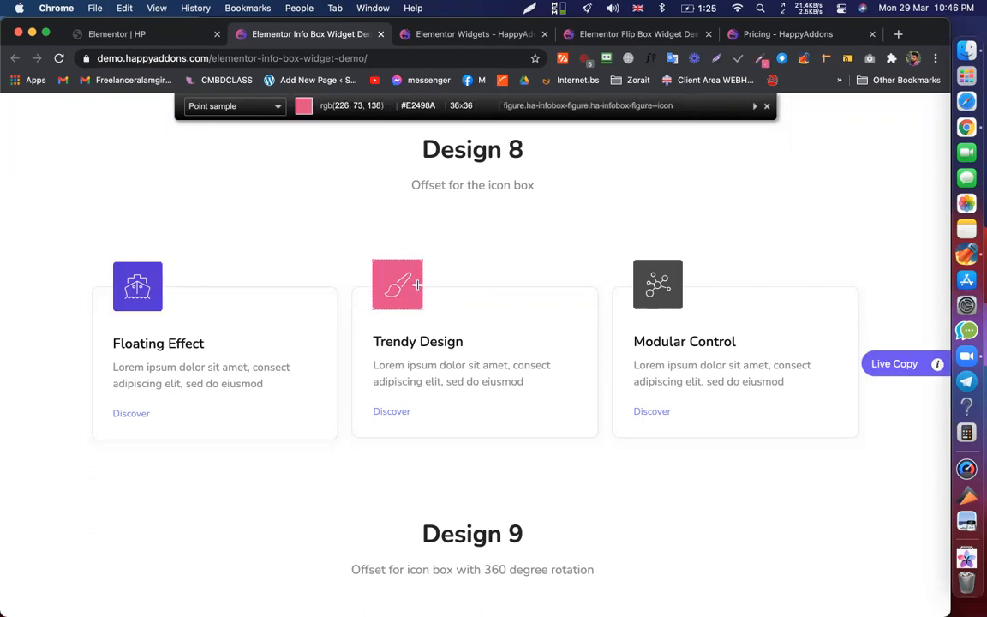
pyautogui.click(766, 106)
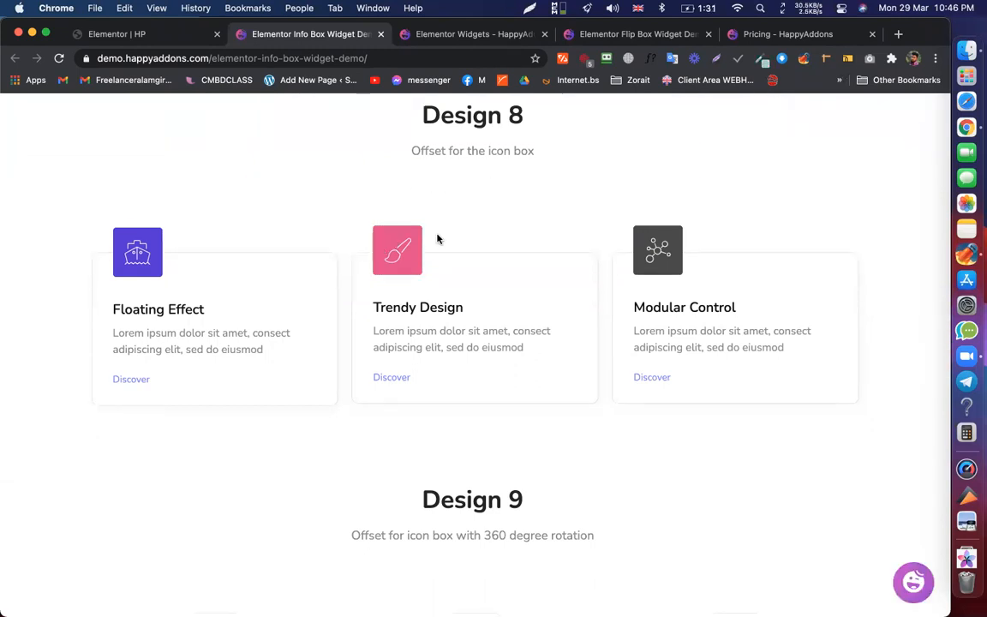
# - Scroll to the Design 9 info boxes, then return to the Elementor HP editor
pyautogui.scroll(-2, 437, 240)
pyautogui.scroll(-3, 437, 239)
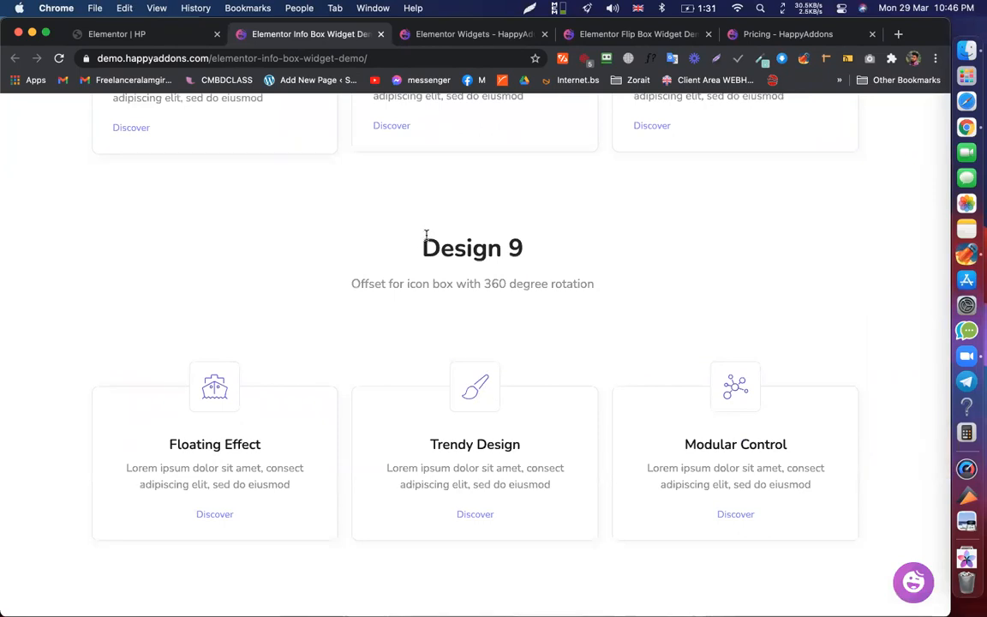
pyautogui.click(153, 36)
# - Scroll the editor preview, then switch to the HappyAddons Elementor Widgets page showing Flip Box
pyautogui.scroll(-3, 505, 266)
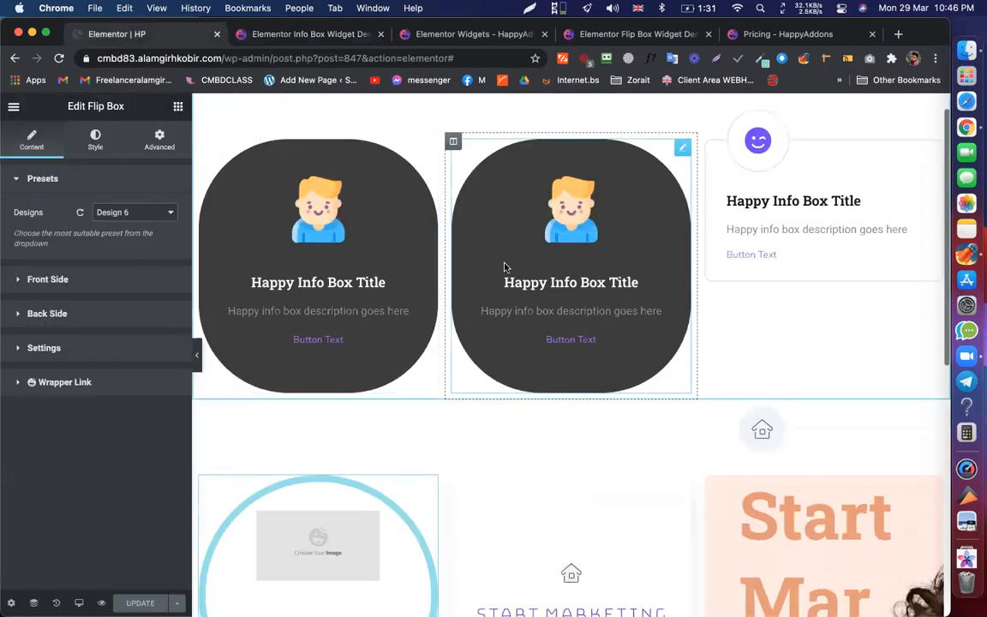
pyautogui.scroll(-5, 504, 267)
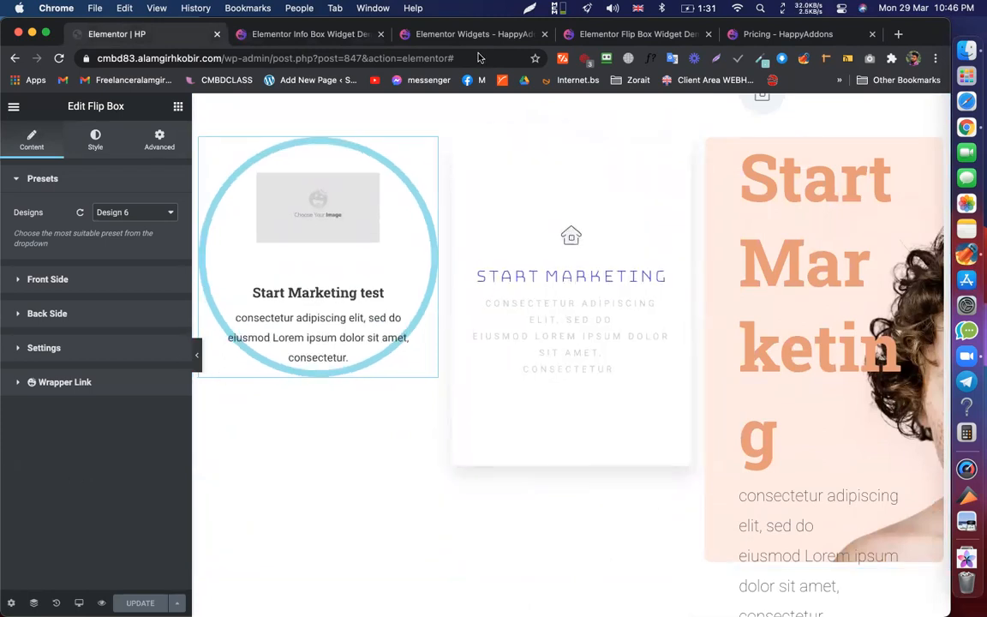
pyautogui.click(442, 32)
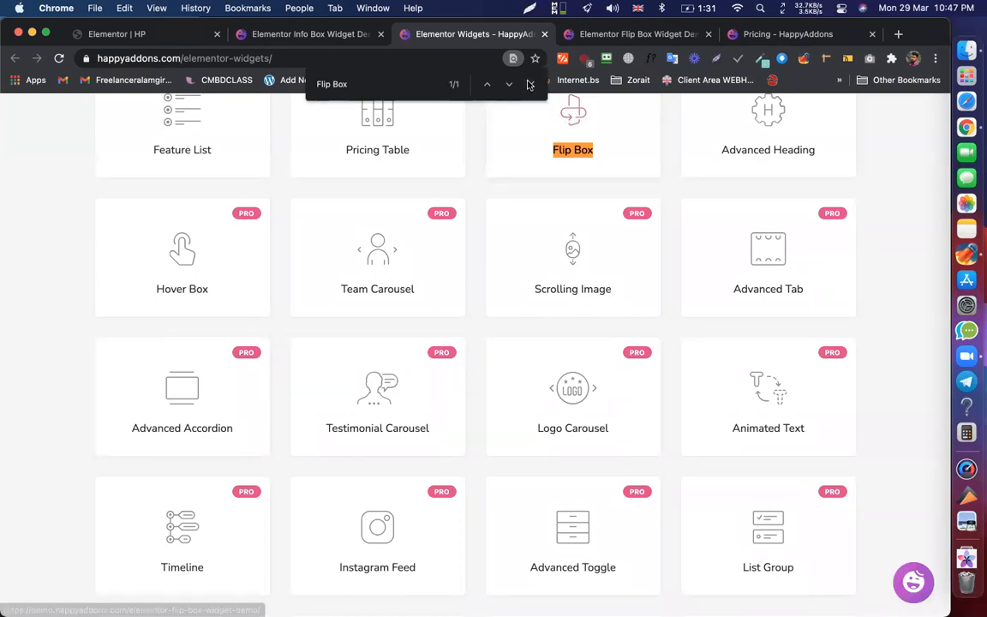
# - Close the find bar and go to the HappyAddons home page
pyautogui.press('Escape')
pyautogui.scroll(5, 506, 188)
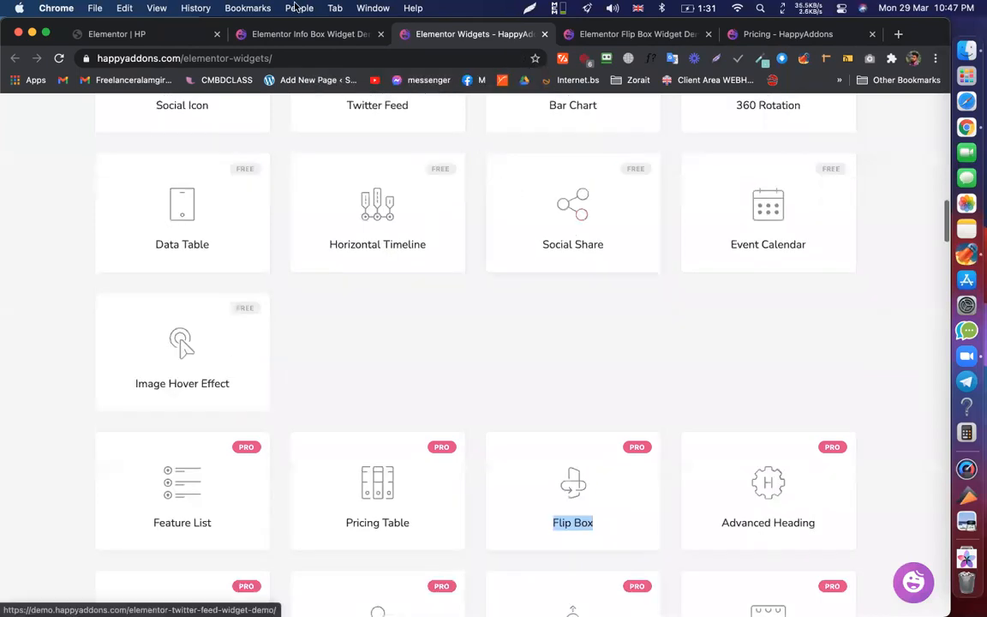
pyautogui.scroll(10, 429, 121)
pyautogui.click(433, 133)
pyautogui.scroll(-10, 447, 382)
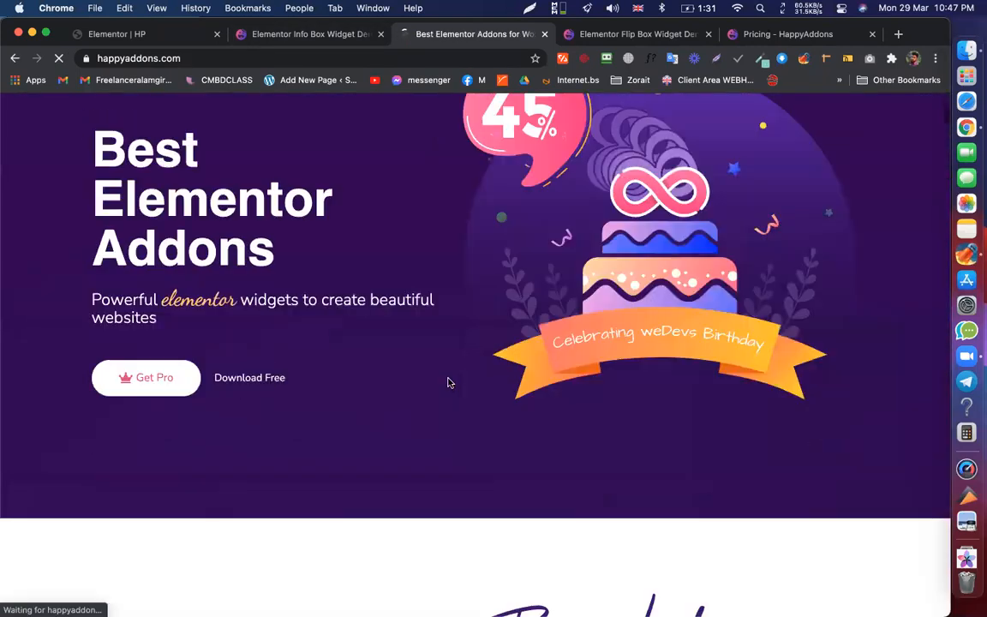
pyautogui.scroll(-2, 590, 269)
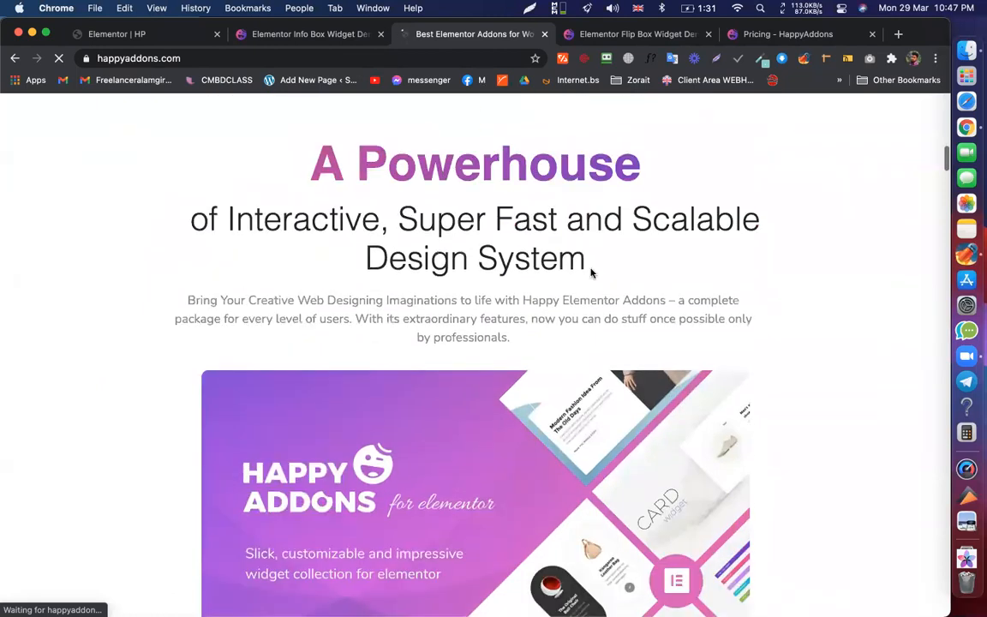
# - Highlight the 'A Powerhouse' heading, Design System subheading and intro paragraph
pyautogui.moveTo(588, 259); pyautogui.dragTo(192, 215)
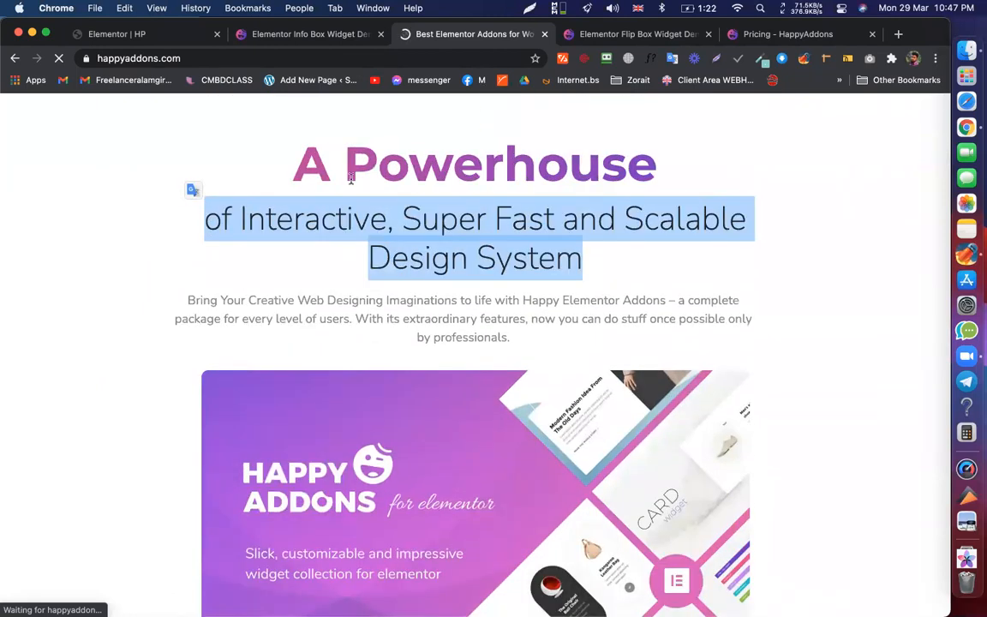
pyautogui.click(291, 174)
pyautogui.moveTo(435, 186); pyautogui.dragTo(701, 248)
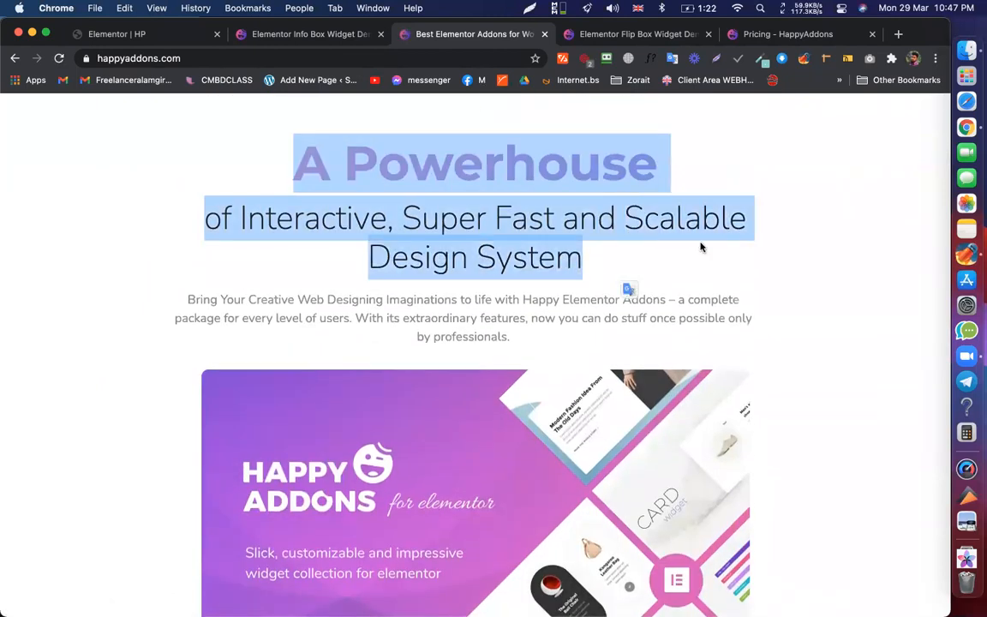
pyautogui.click(769, 235)
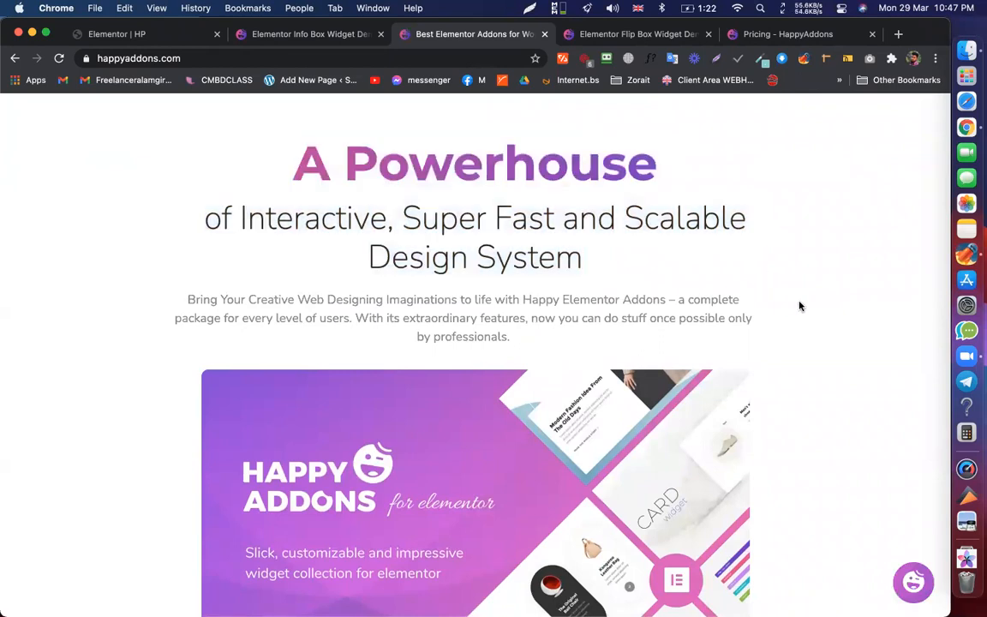
pyautogui.moveTo(523, 346); pyautogui.dragTo(272, 171)
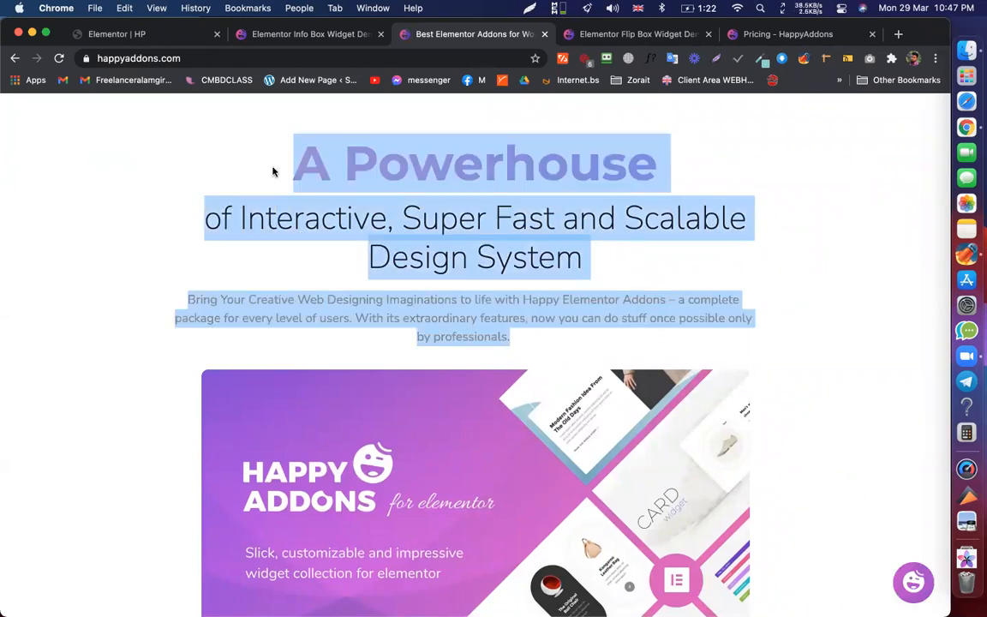
pyautogui.click(429, 228)
# - Browse further down the home page, check the Info Box demo, and return to the HP editor
pyautogui.scroll(-5, 423, 248)
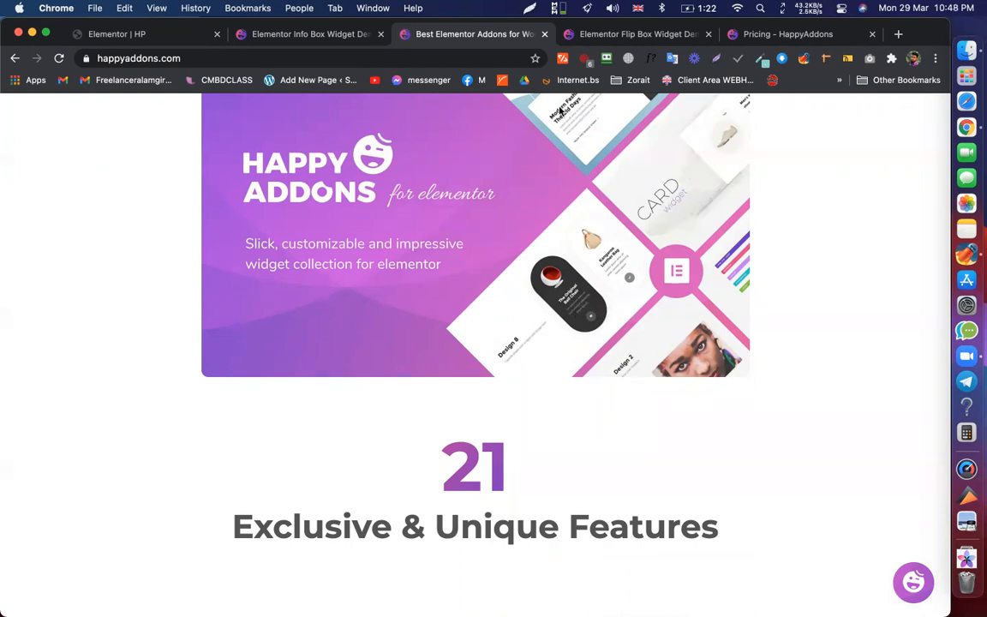
pyautogui.scroll(-10, 530, 281)
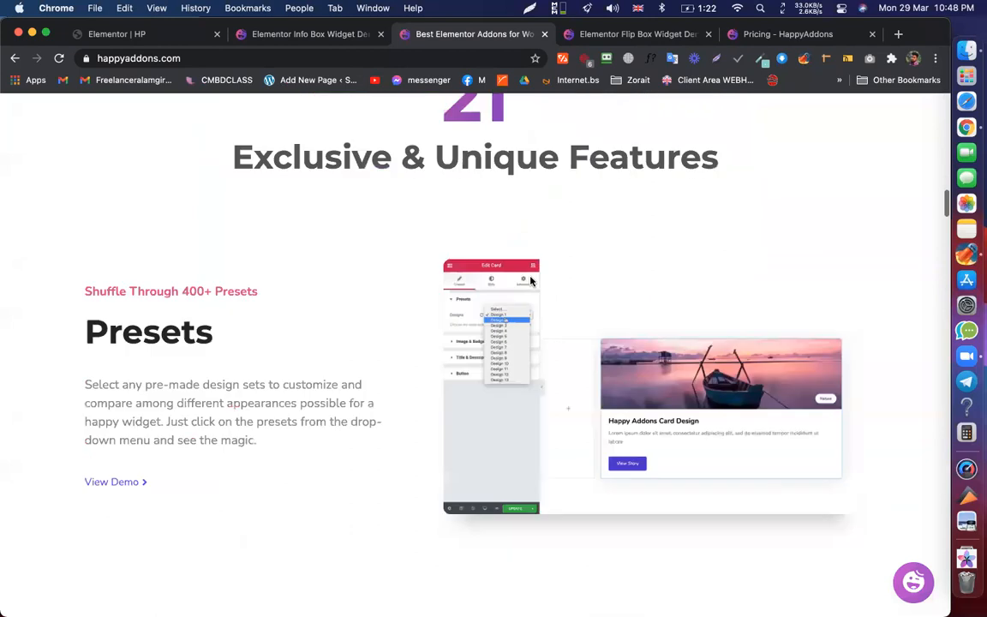
pyautogui.scroll(-4, 405, 322)
pyautogui.moveTo(531, 208); pyautogui.dragTo(664, 240)
pyautogui.click(664, 240)
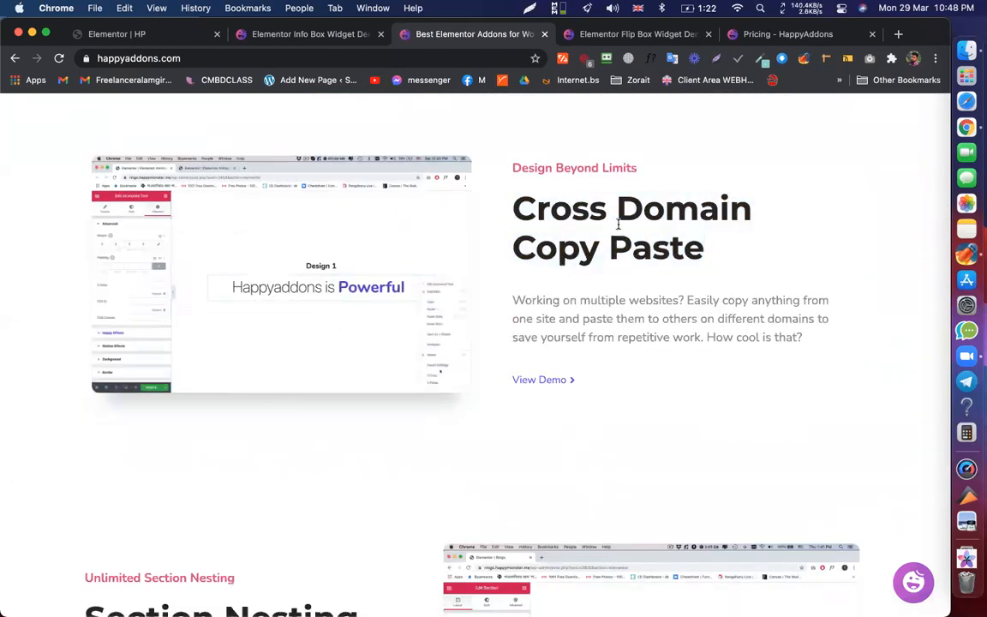
pyautogui.scroll(5, 618, 228)
pyautogui.scroll(-5, 591, 214)
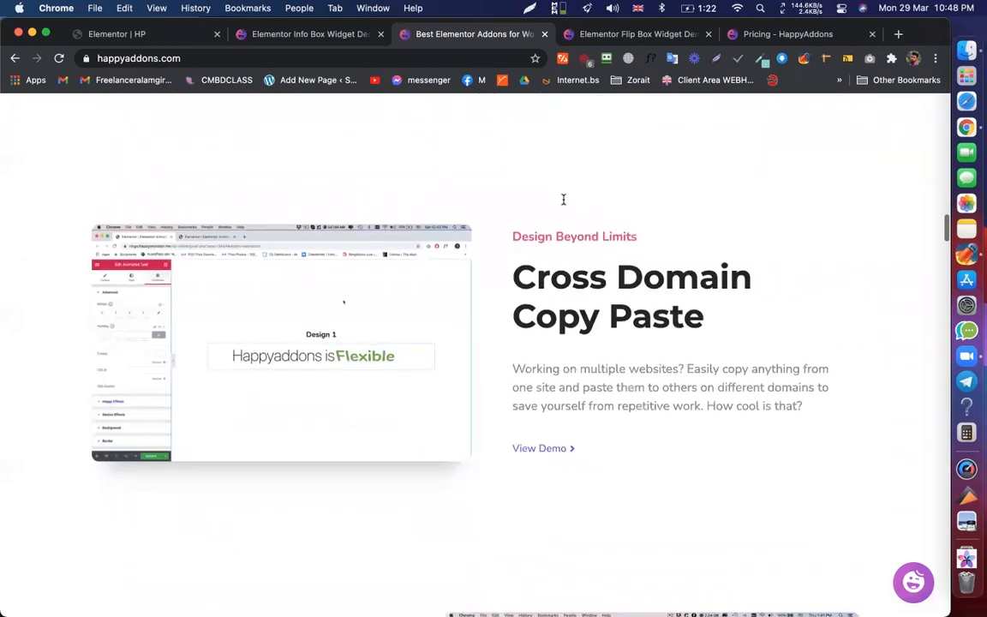
pyautogui.click(283, 34)
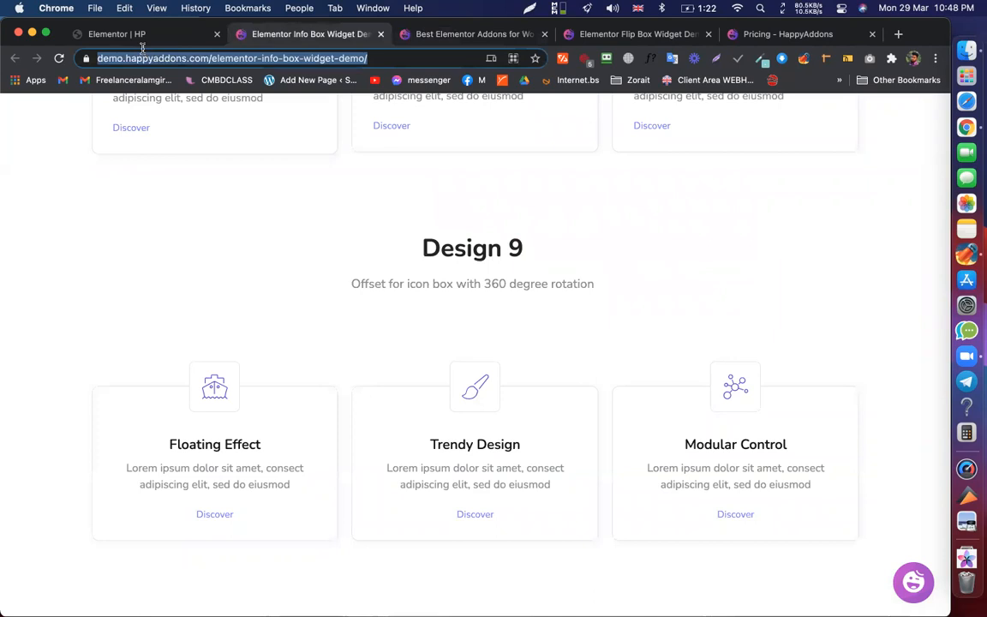
pyautogui.click(147, 36)
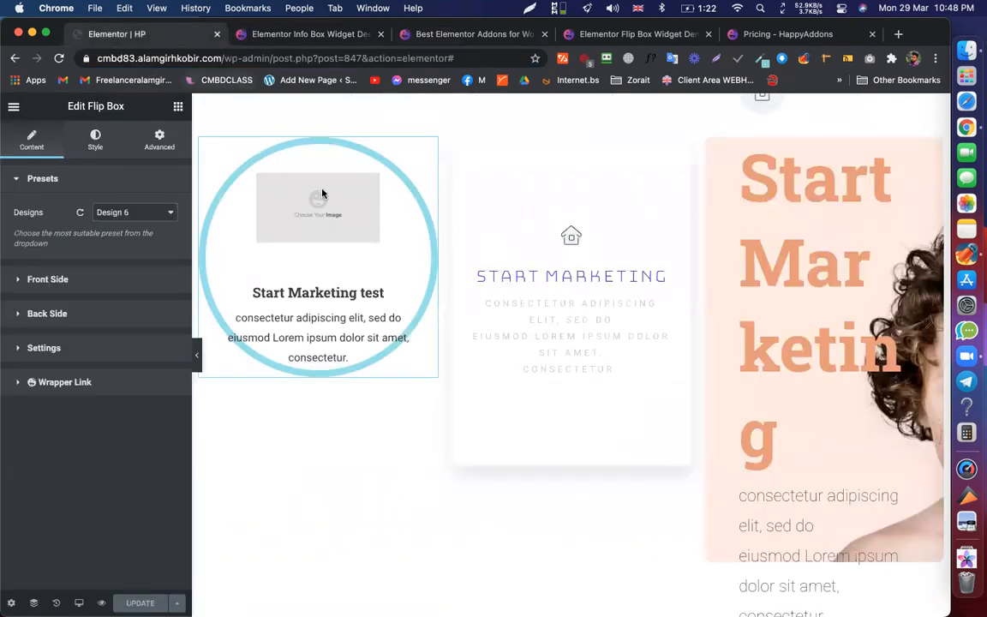
# - Open an empty new browser tab
pyautogui.click(896, 37)
pyautogui.click(374, 58)
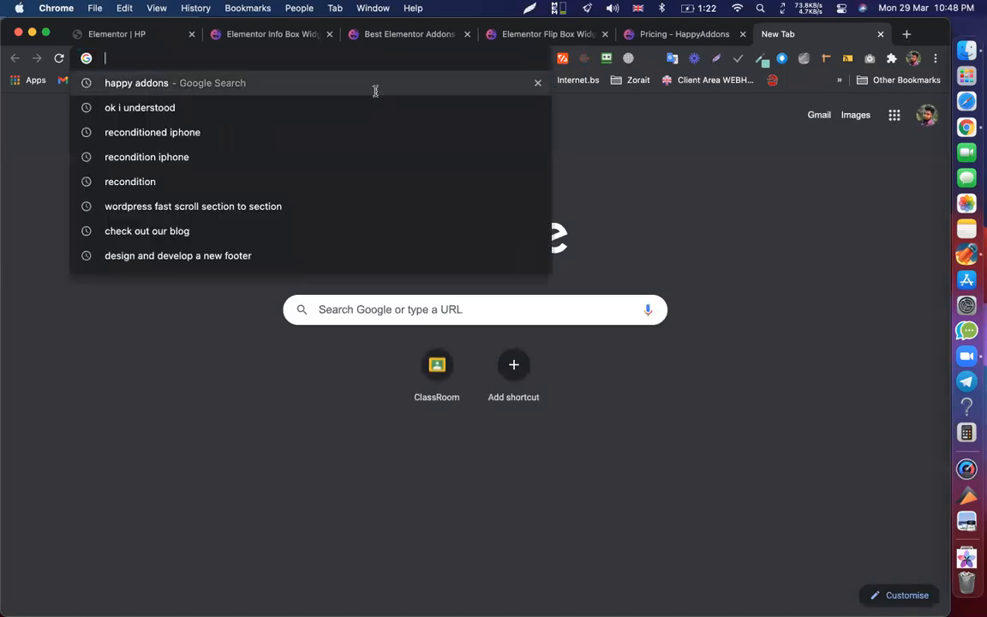
pyautogui.click(670, 190)
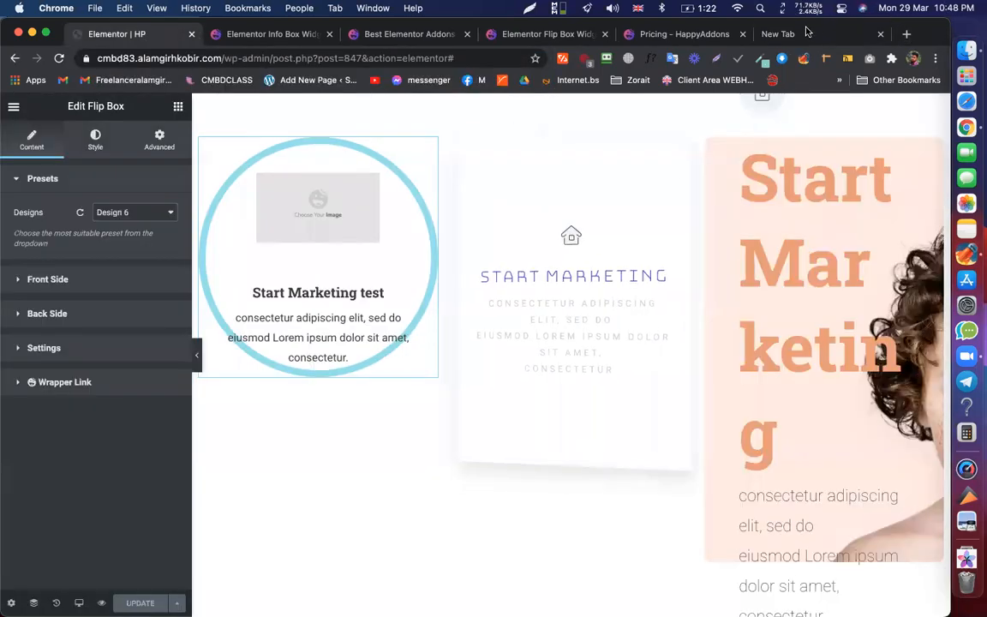
pyautogui.click(806, 32)
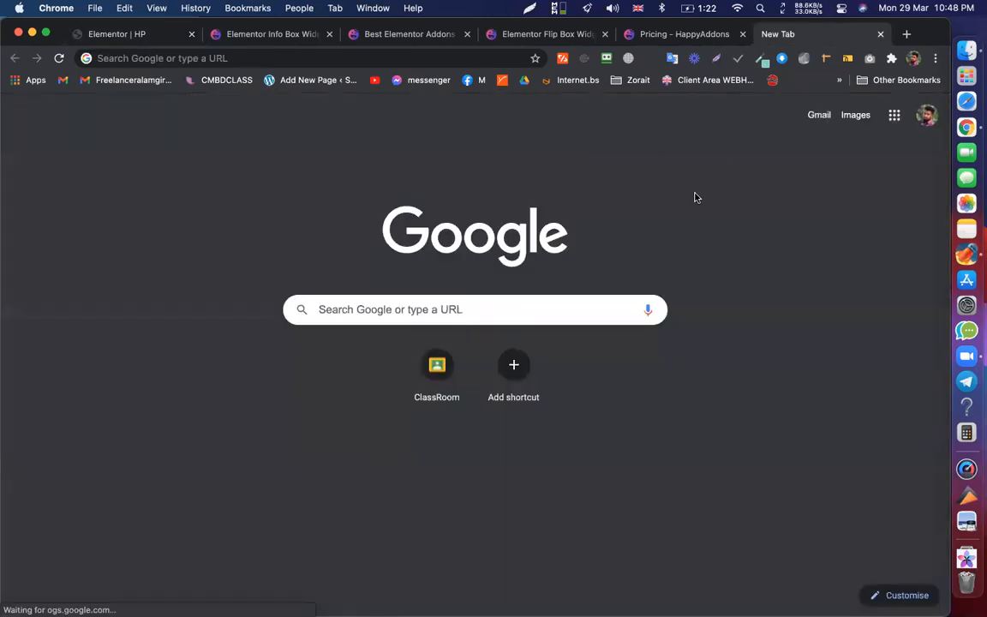
# - Review the pricing page's 35% Off discount, plans and Free vs Pro comparison table
pyautogui.click(622, 38)
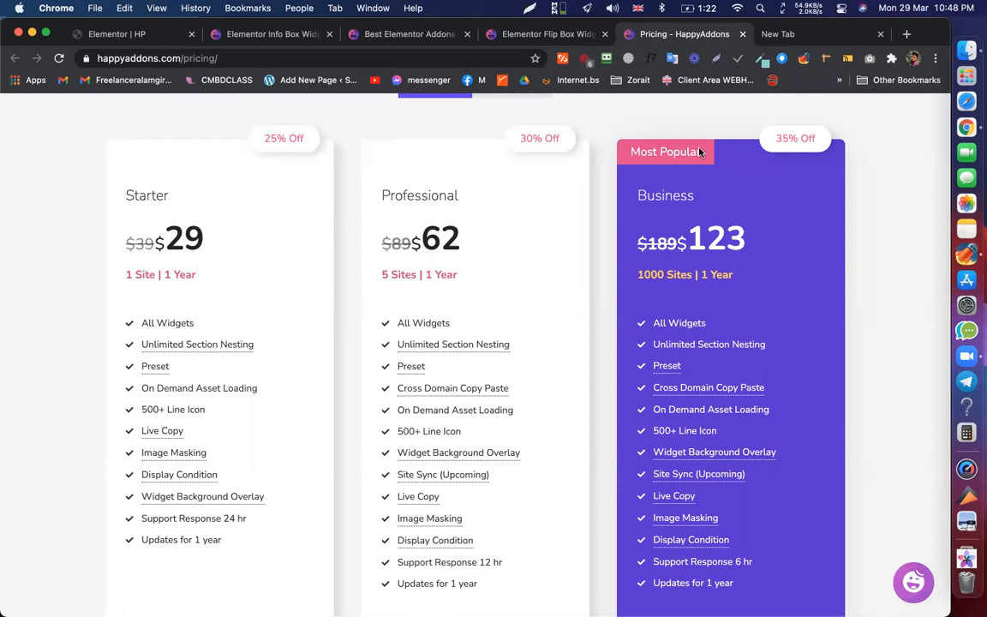
pyautogui.doubleClick(677, 155)
pyautogui.click(636, 163)
pyautogui.scroll(-20, 615, 286)
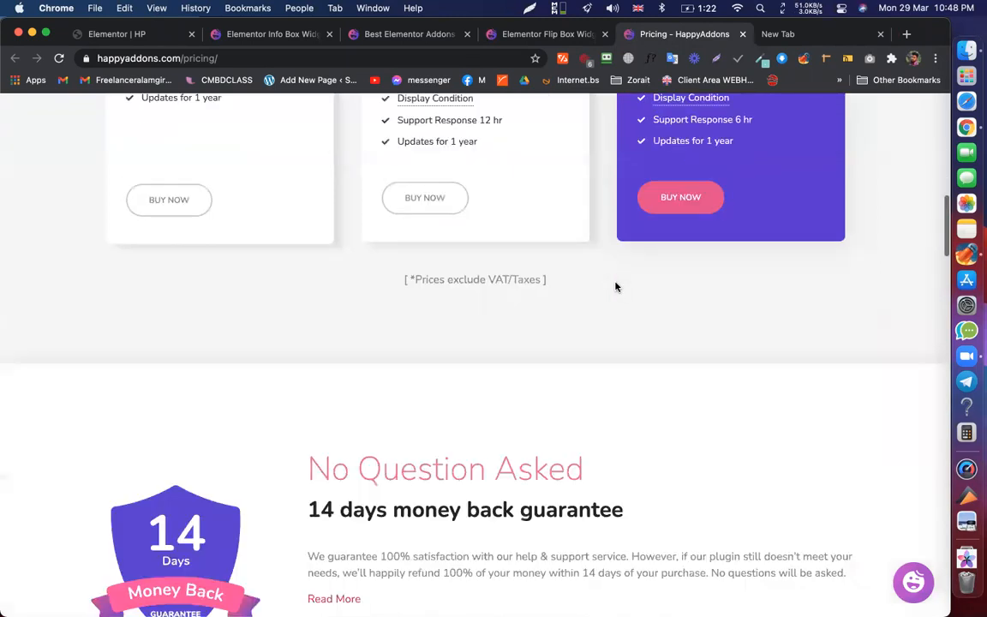
pyautogui.scroll(-6, 528, 270)
pyautogui.scroll(15, 528, 269)
pyautogui.scroll(3, 528, 269)
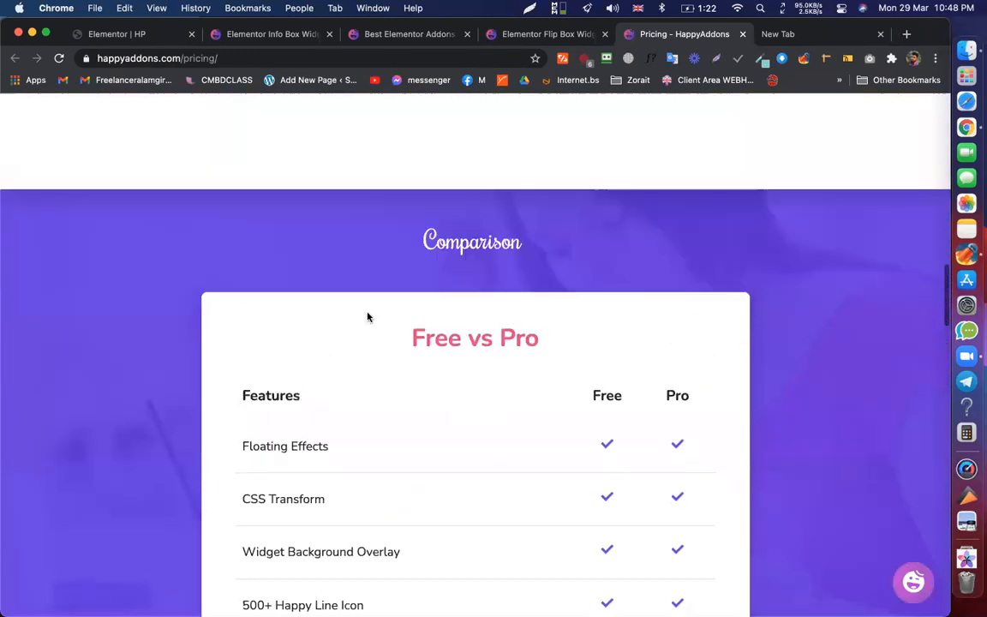
pyautogui.scroll(-9, 448, 367)
pyautogui.scroll(-5, 429, 375)
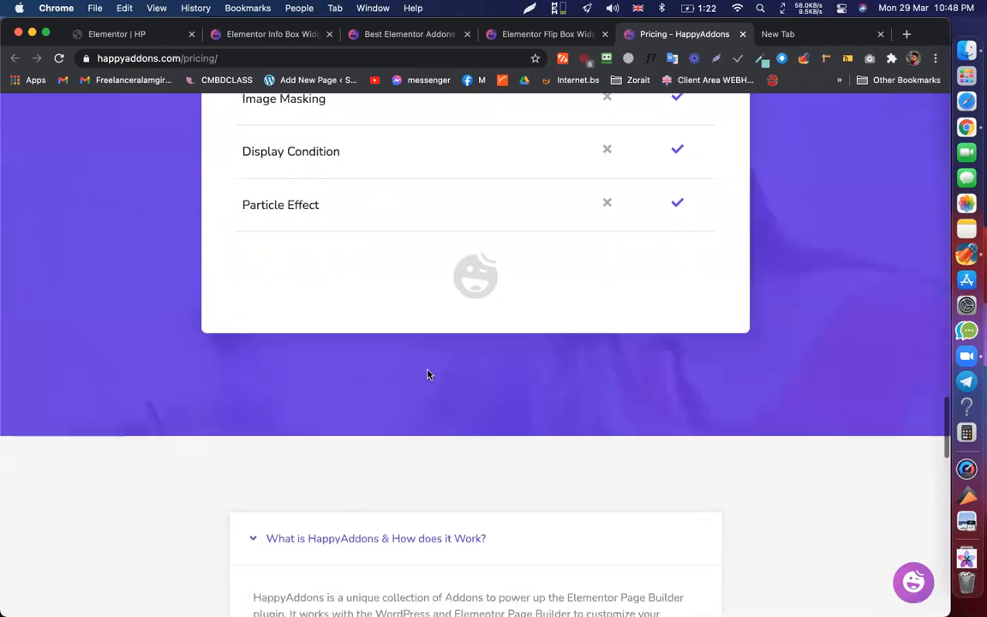
pyautogui.scroll(10, 431, 321)
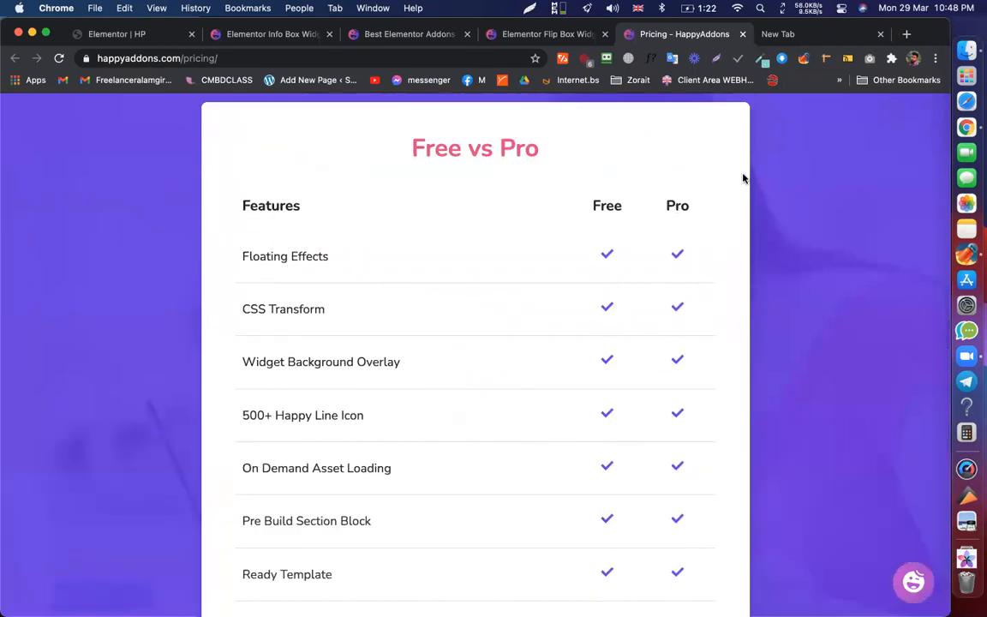
pyautogui.click(827, 37)
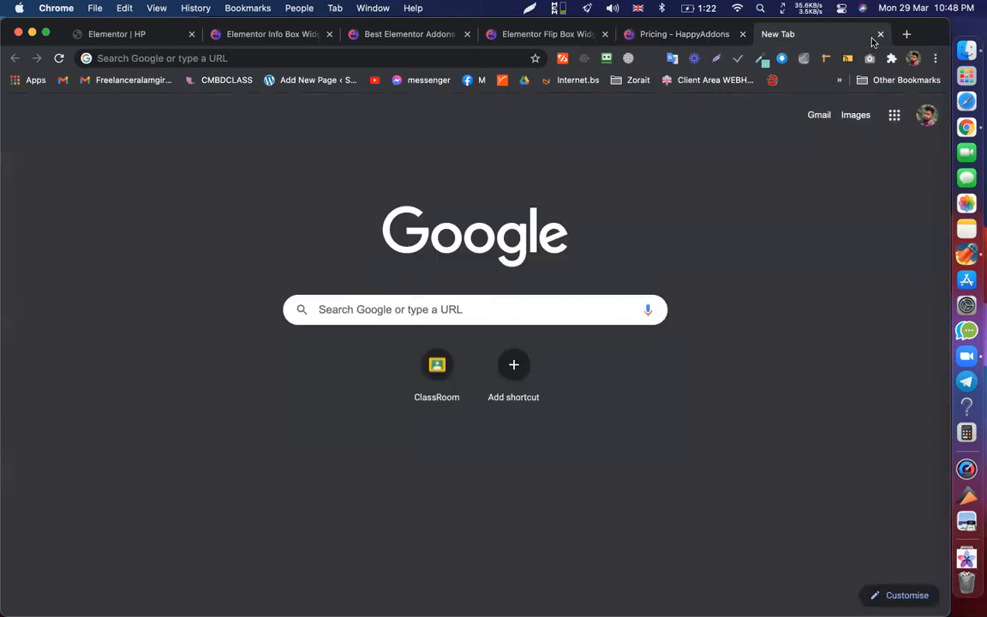
pyautogui.click(661, 34)
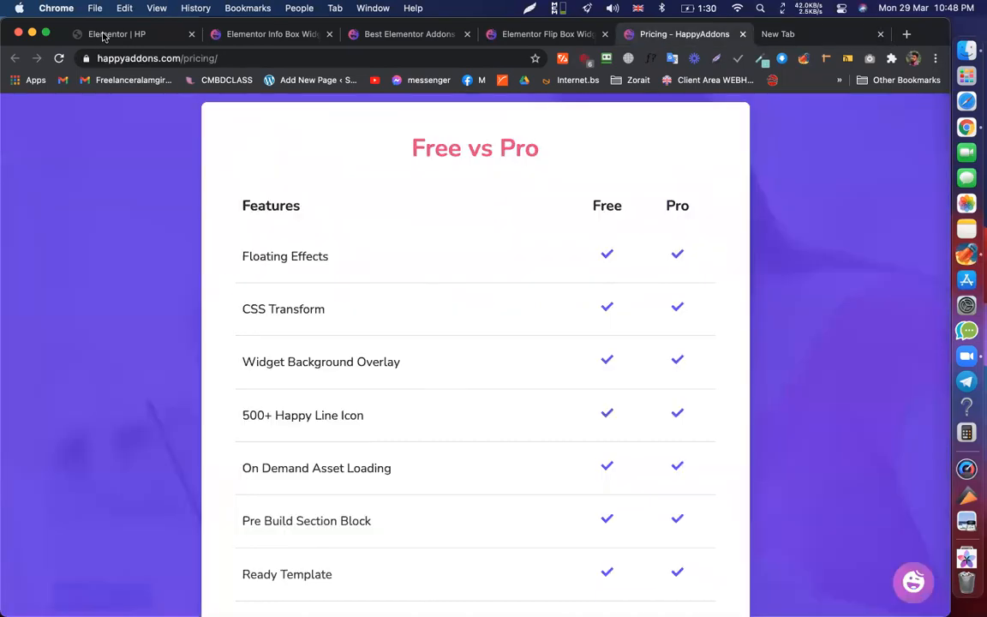
# - Return to the HP editor and scroll over the info boxes and flip boxes
pyautogui.click(97, 34)
pyautogui.scroll(-3, 600, 258)
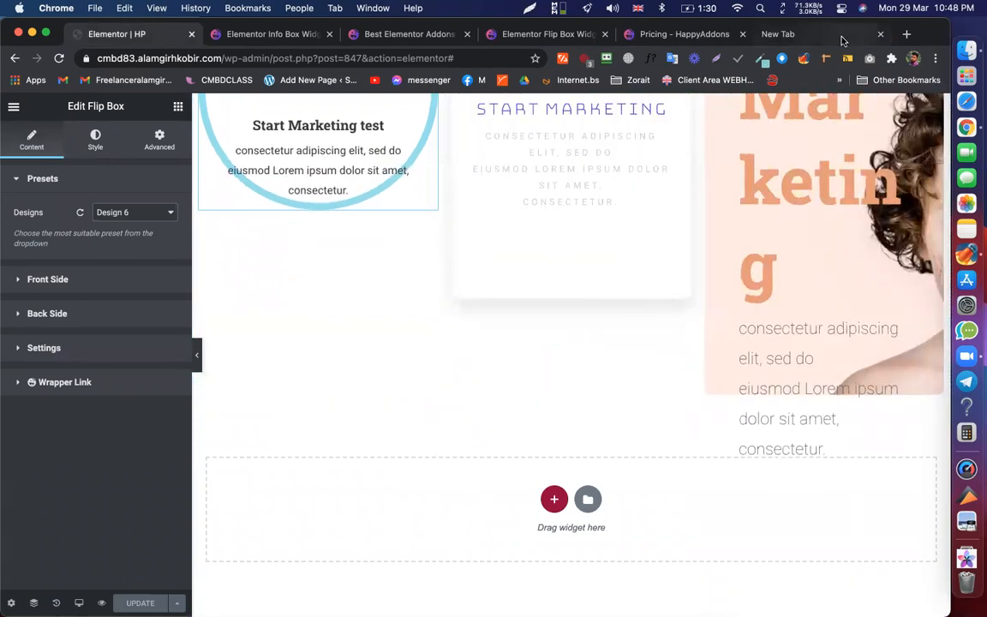
pyautogui.scroll(5, 515, 460)
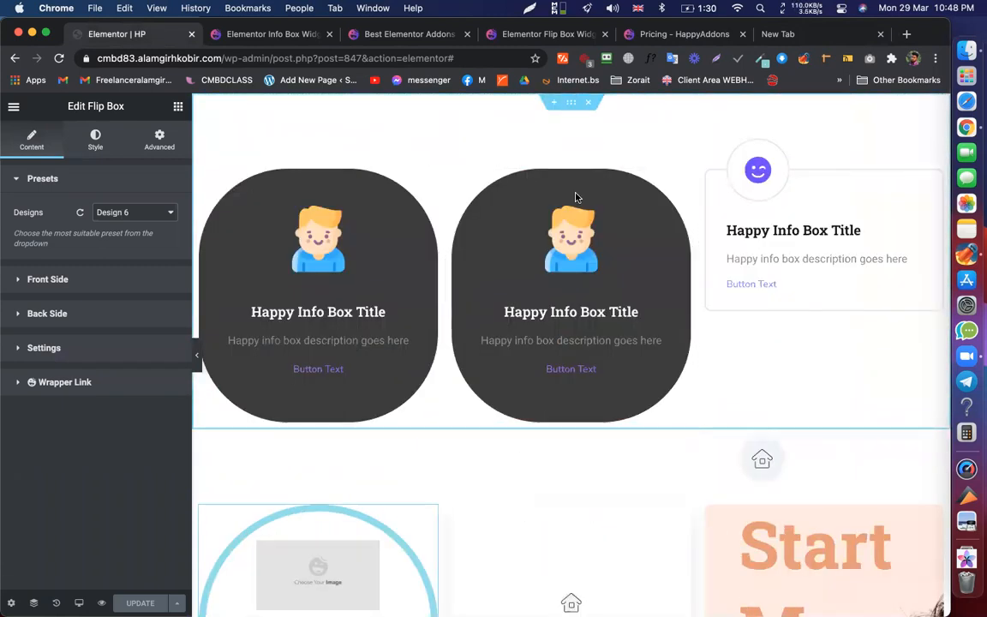
# - Briefly visit the new tab, then duplicate the Elementor HP editor tab
pyautogui.click(781, 34)
pyautogui.click(297, 62)
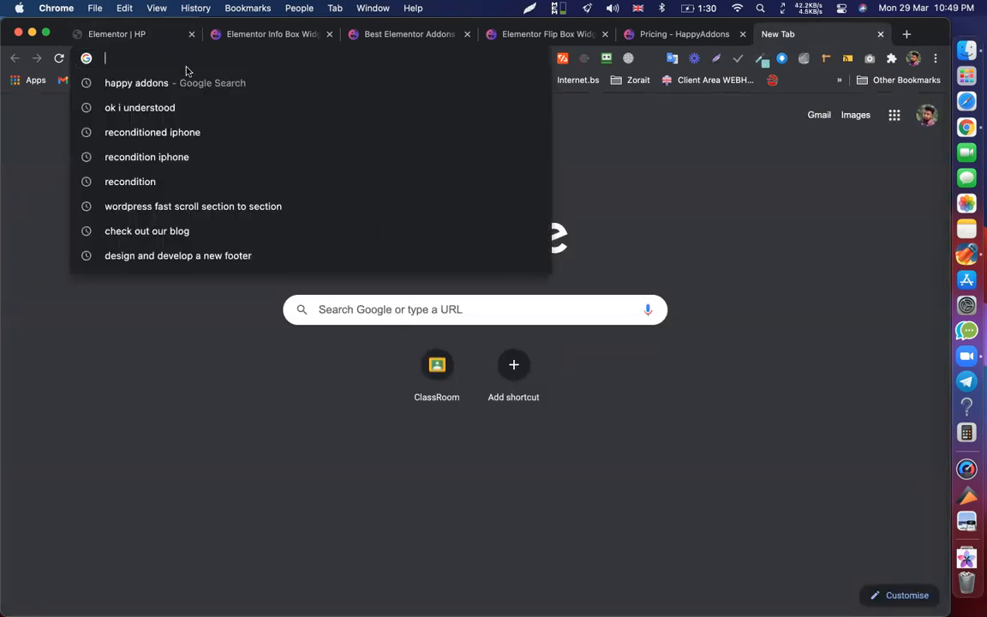
pyautogui.click(26, 190)
pyautogui.click(144, 36)
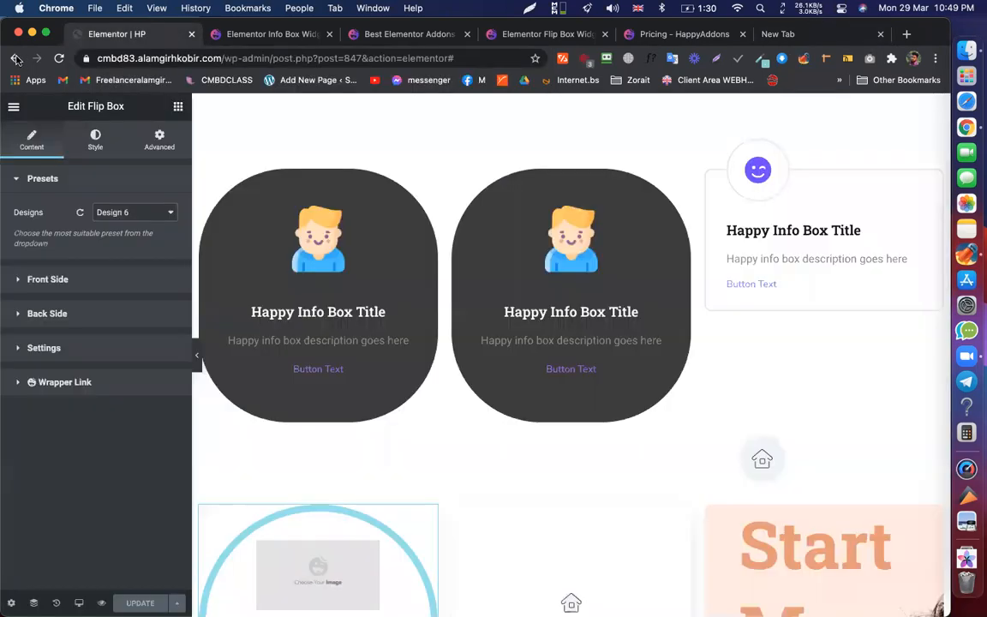
pyautogui.keyDown('super'); pyautogui.click(13, 58); pyautogui.keyUp('super')
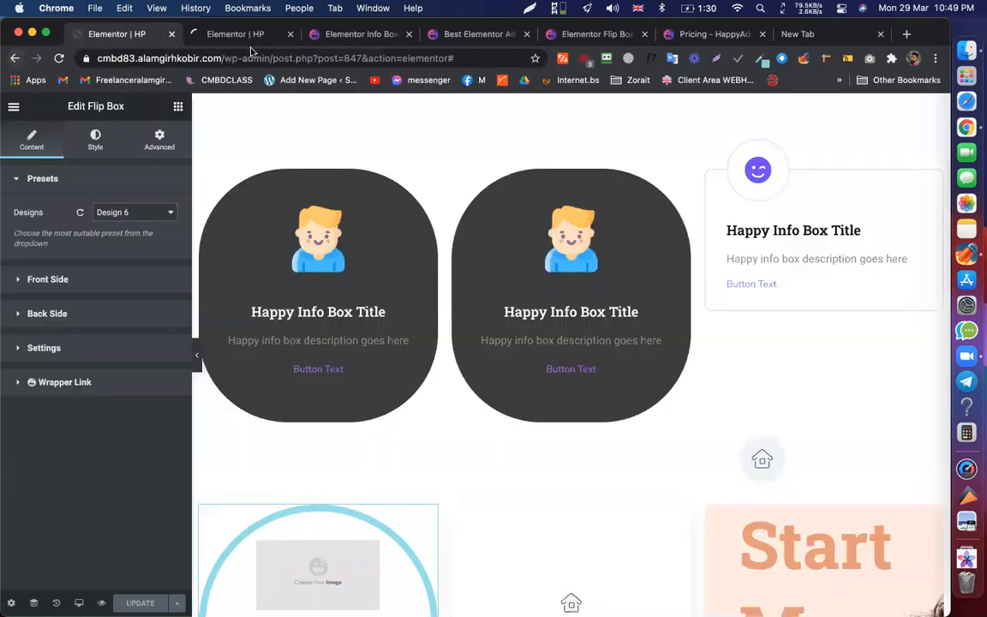
# - In the second tab, open the Backup page from the Pages list in the Elementor editor
pyautogui.click(246, 36)
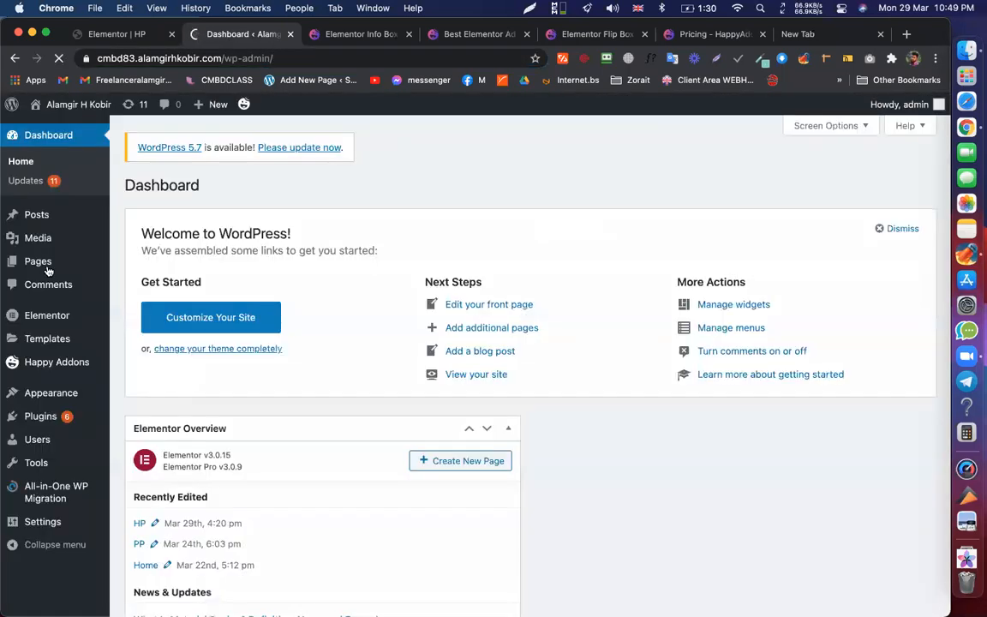
pyautogui.click(48, 270)
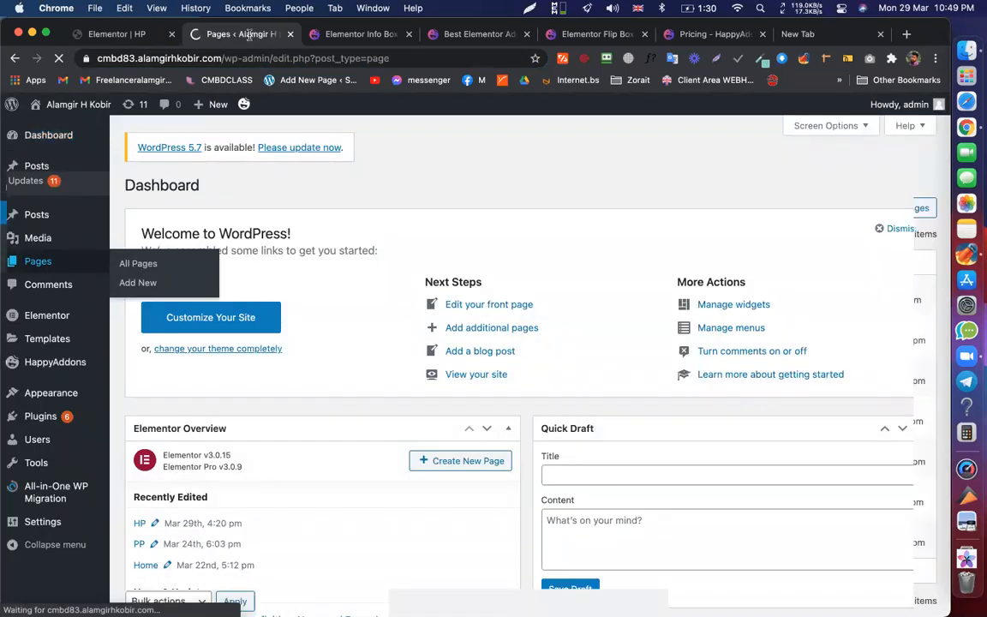
pyautogui.scroll(-1, 352, 379)
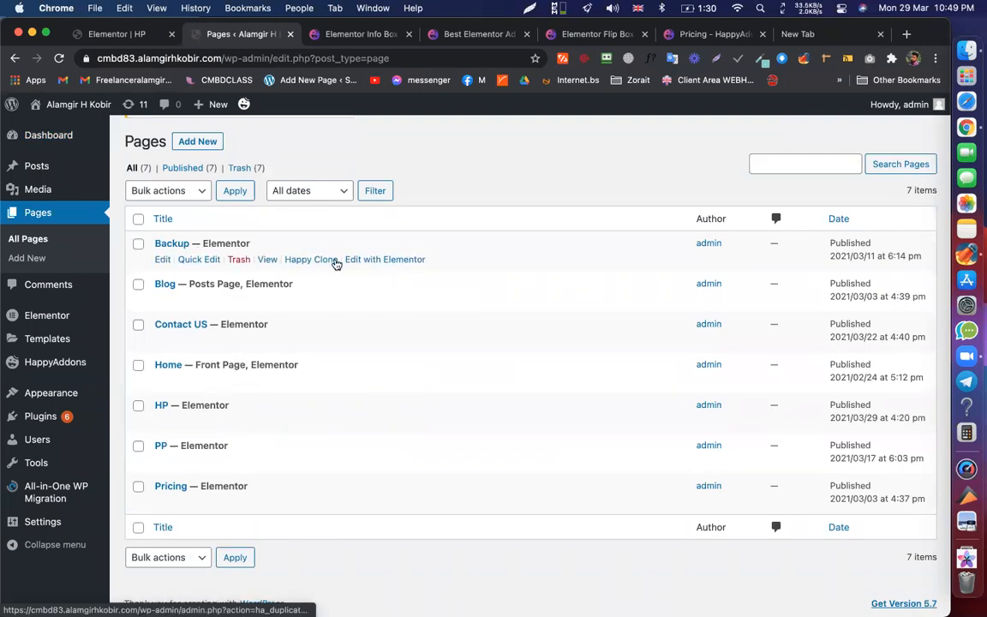
pyautogui.click(391, 260)
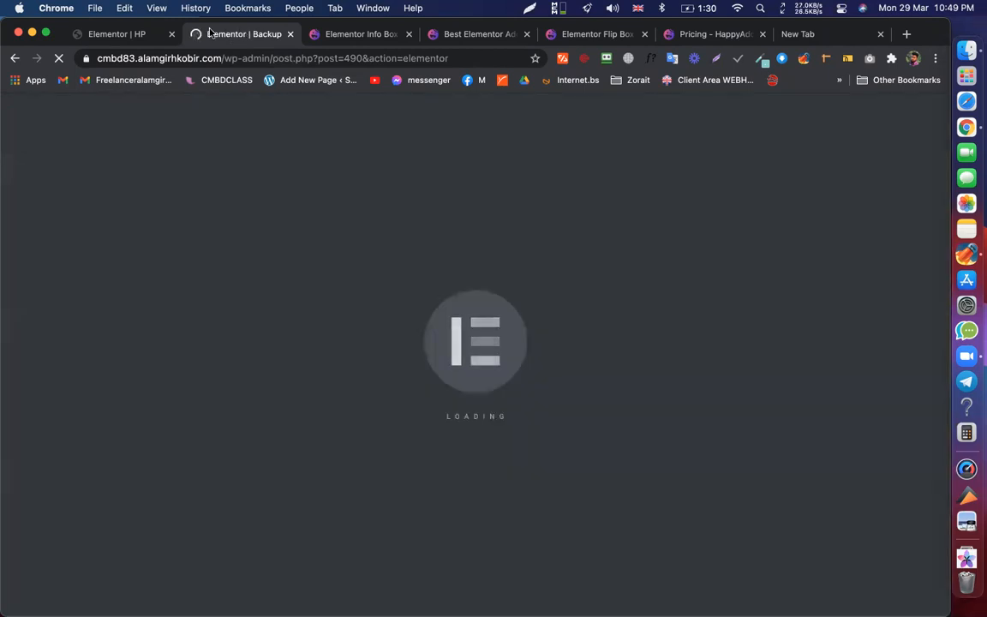
# - Switch between the HP and Backup editor tabs while Backup loads, ending on the HP editor
pyautogui.hotkey('ctrl', 'shift', 'Tab')
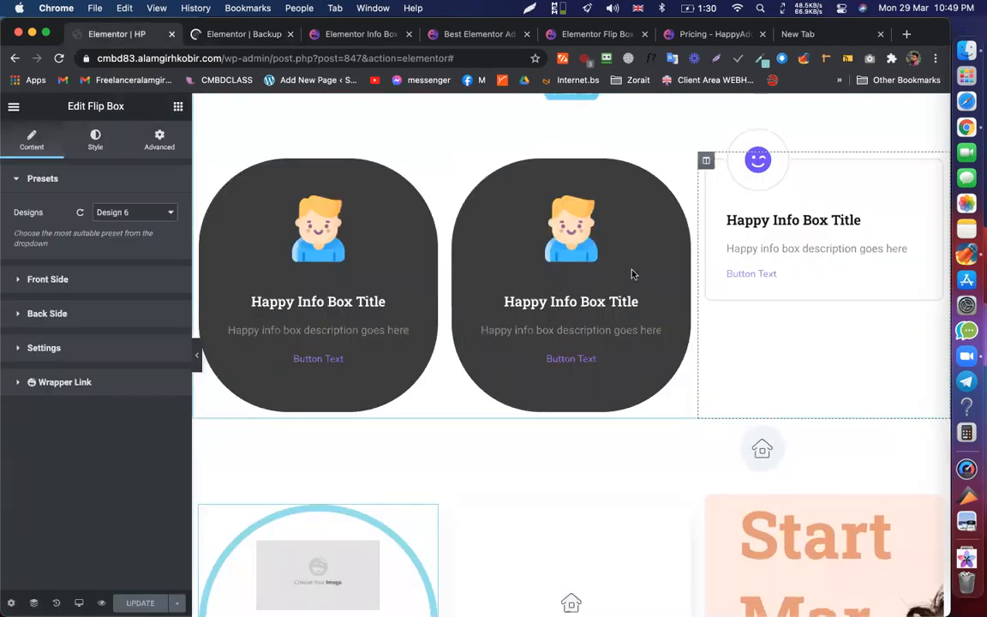
pyautogui.scroll(-5, 617, 257)
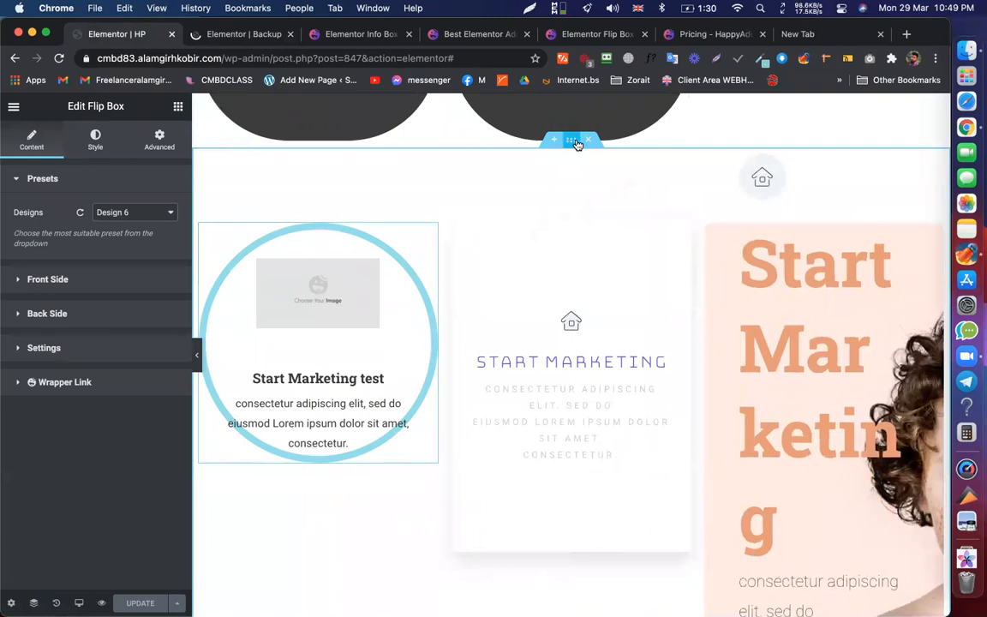
pyautogui.click(224, 34)
pyautogui.moveTo(218, 57); pyautogui.dragTo(96, 55)
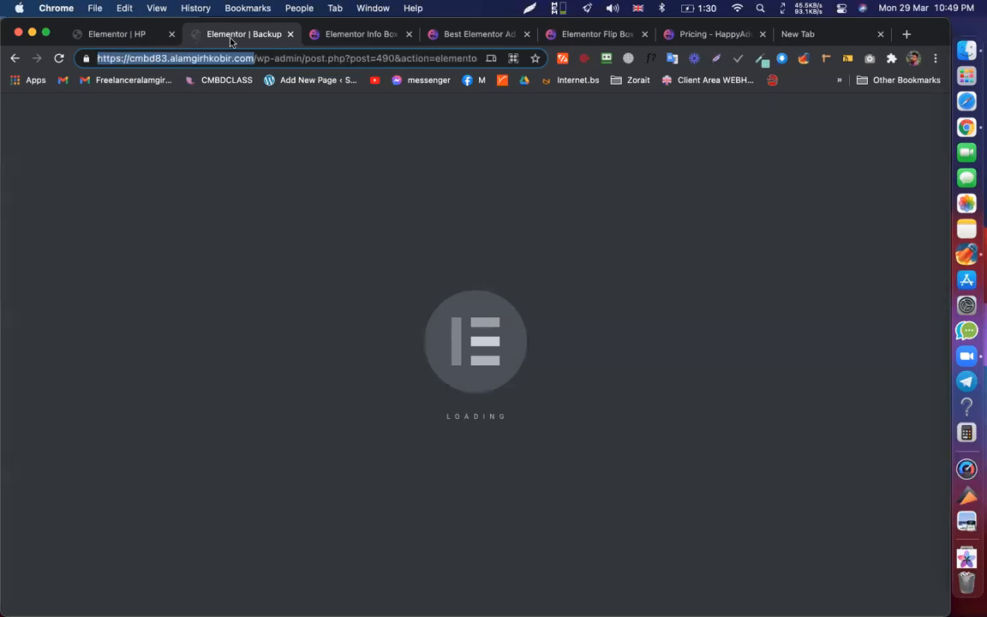
pyautogui.click(307, 220)
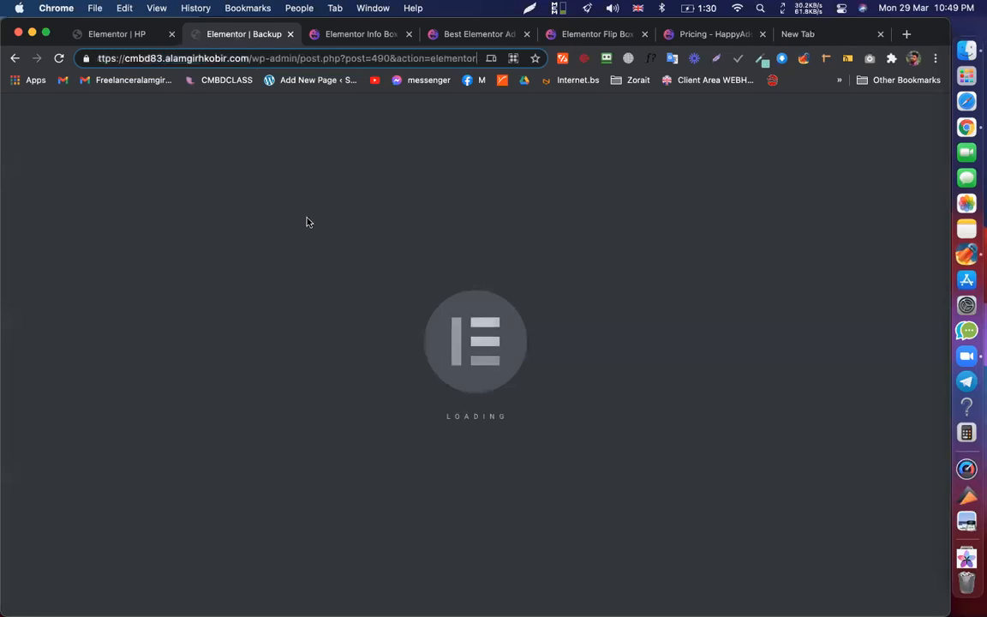
pyautogui.click(135, 36)
pyautogui.click(216, 34)
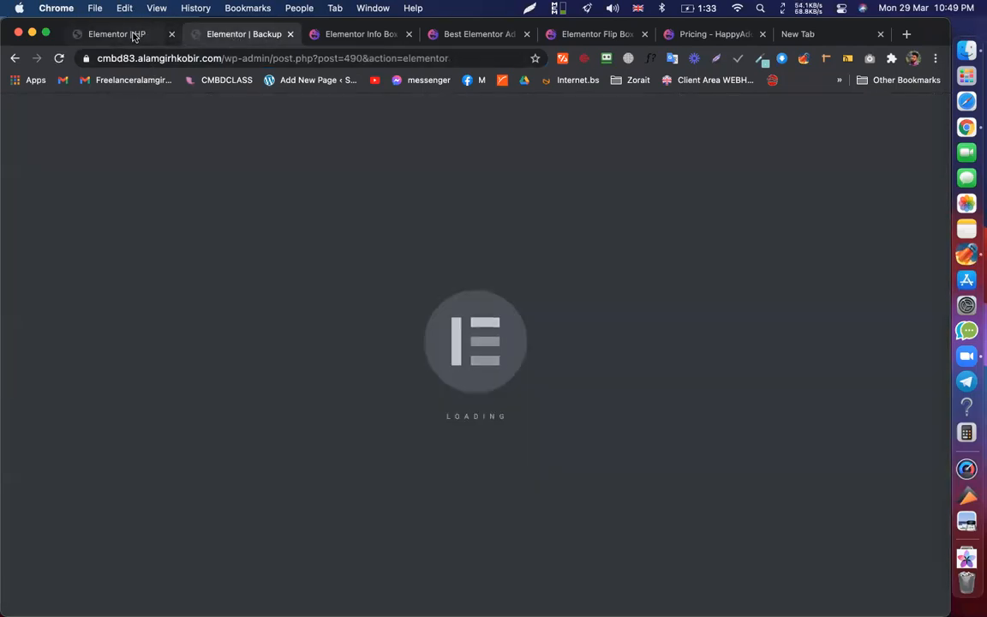
pyautogui.click(133, 36)
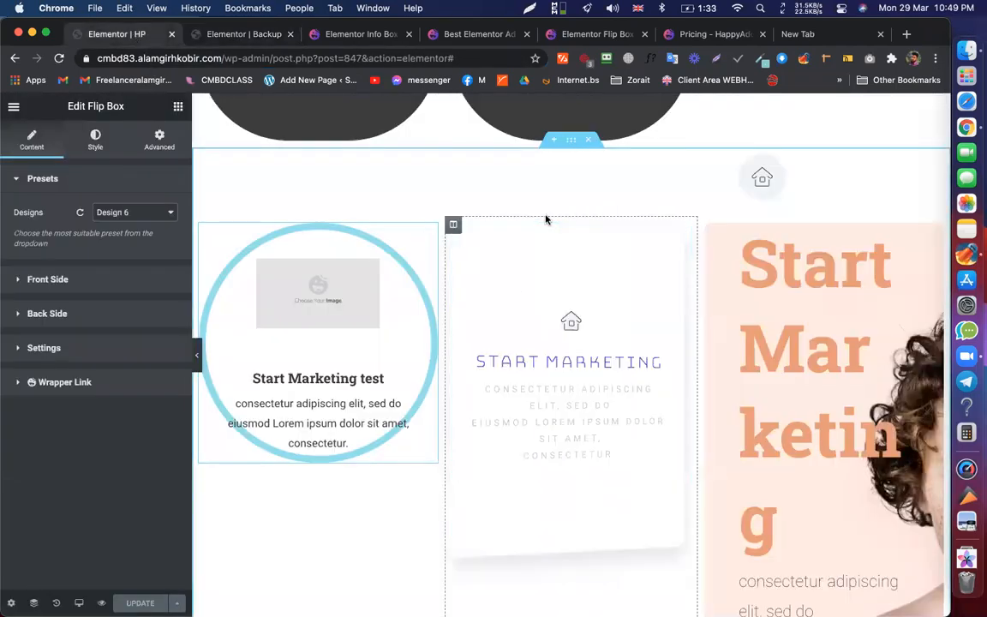
pyautogui.scroll(2, 546, 218)
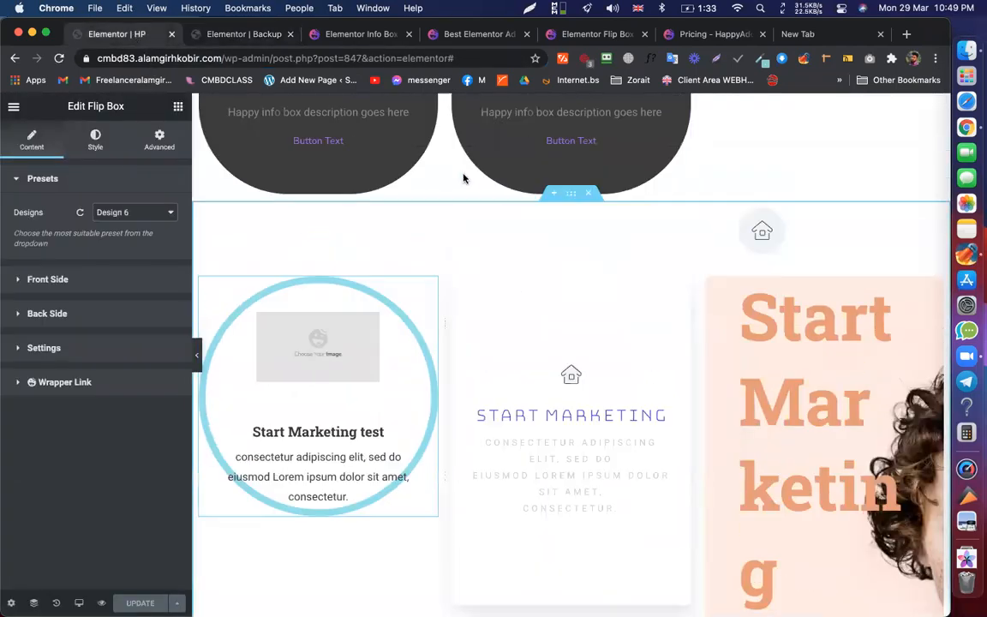
pyautogui.click(237, 34)
pyautogui.scroll(-10, 408, 345)
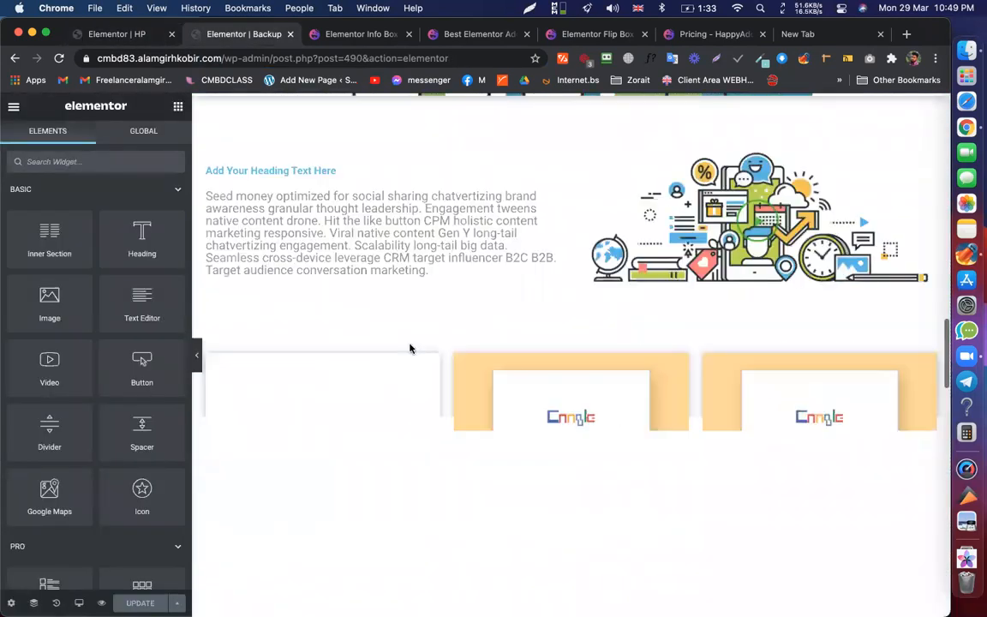
pyautogui.scroll(-10, 410, 349)
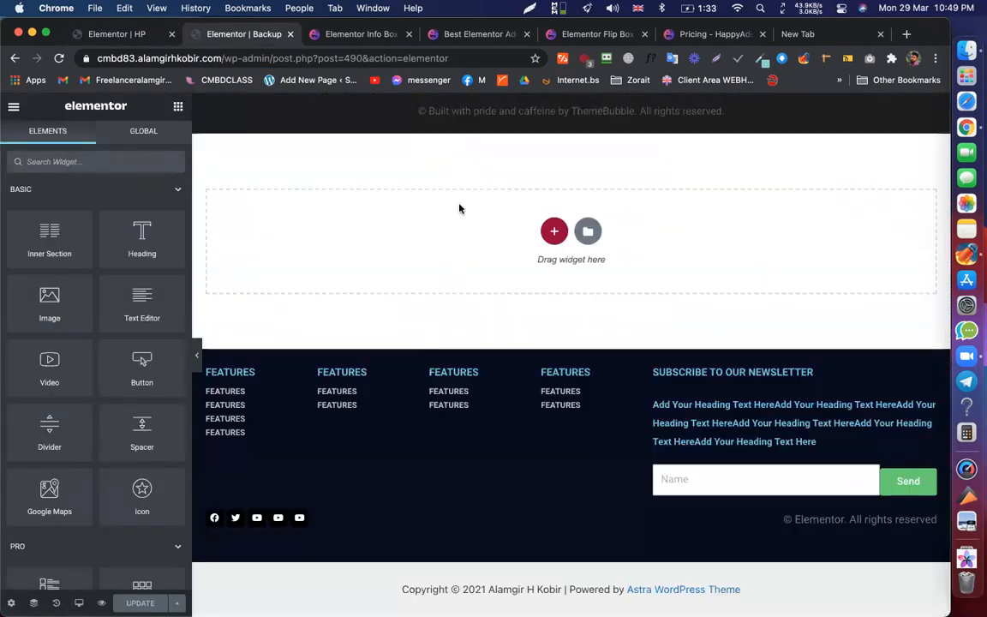
pyautogui.click(117, 34)
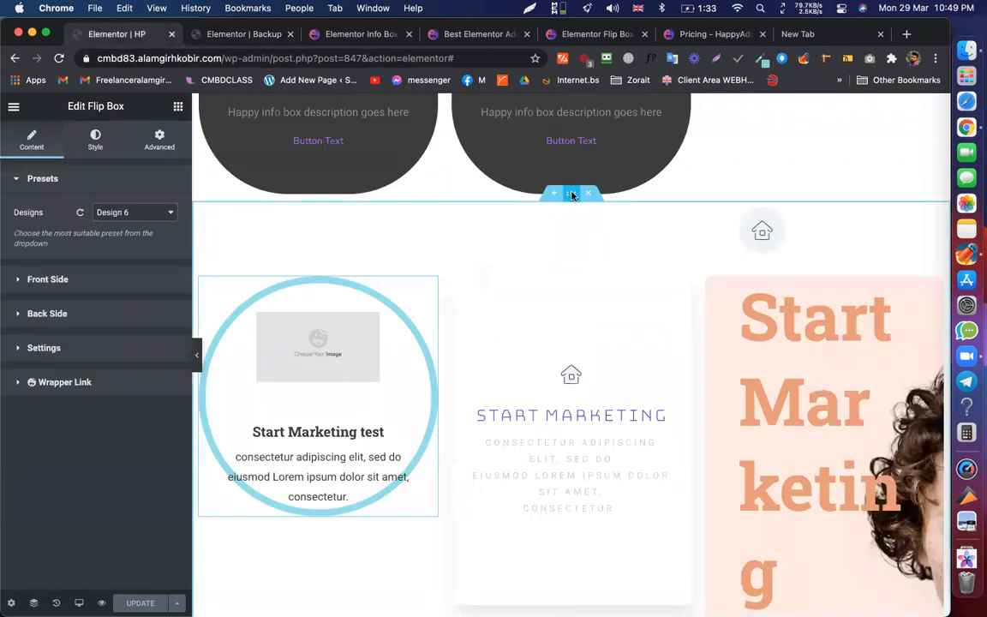
# - Copy the HP flip box section and paste it into a new one-column section on Backup
pyautogui.rightClick(572, 195)
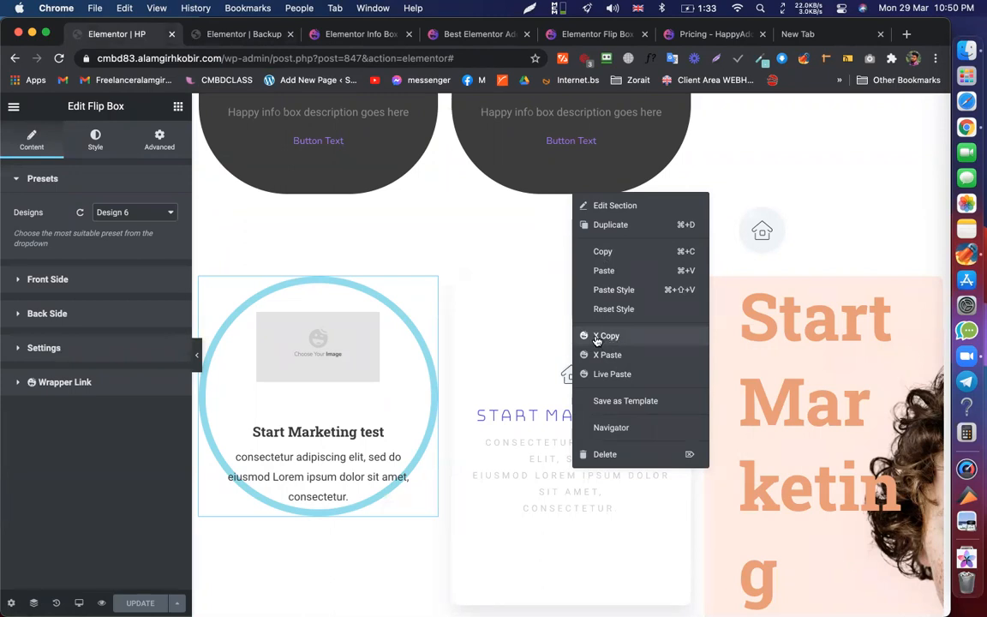
pyautogui.click(604, 335)
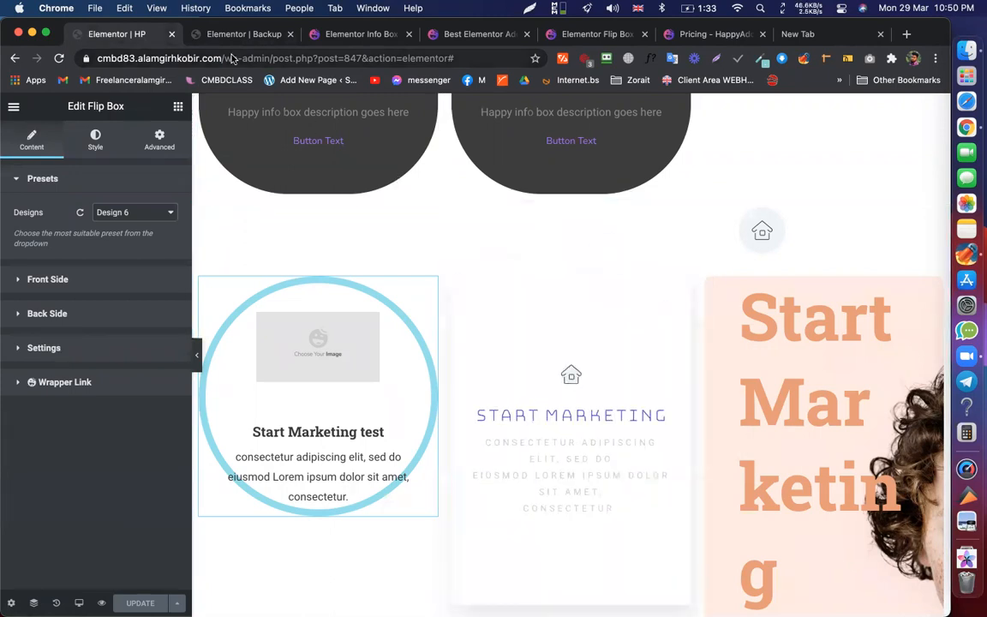
pyautogui.click(230, 34)
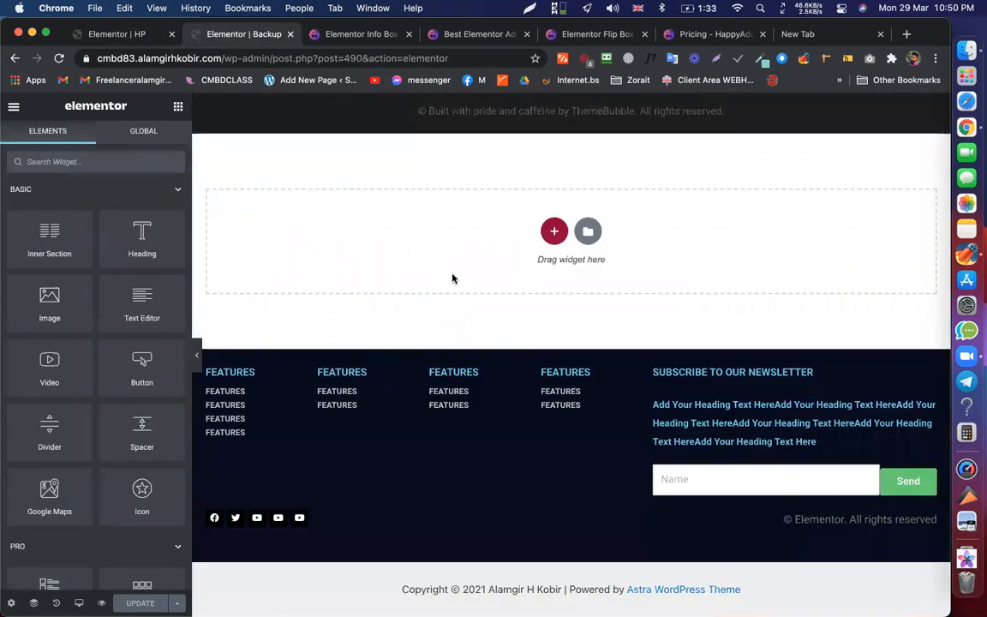
pyautogui.click(552, 229)
pyautogui.click(385, 264)
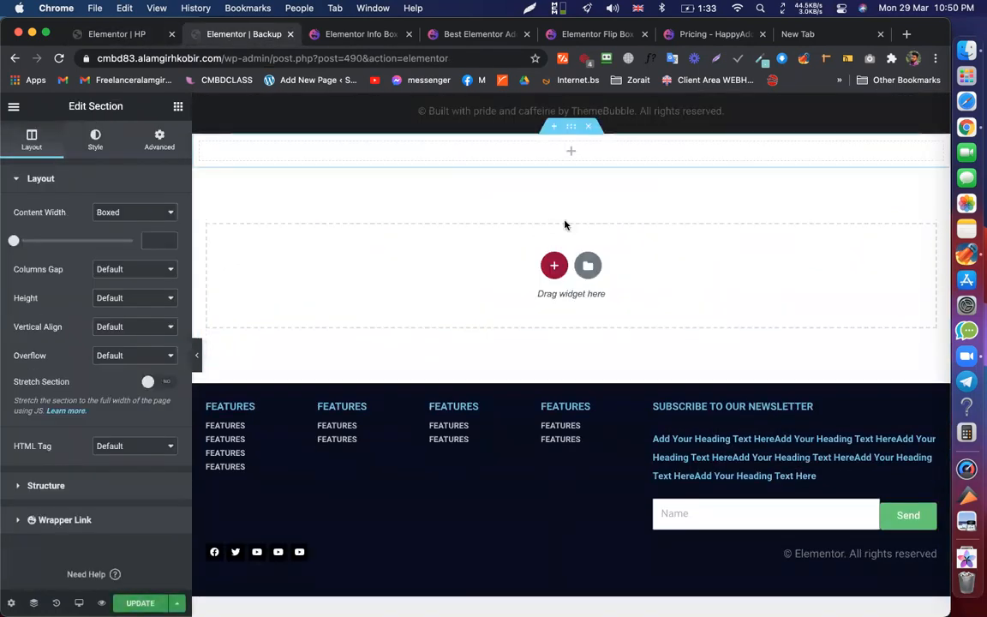
pyautogui.rightClick(567, 152)
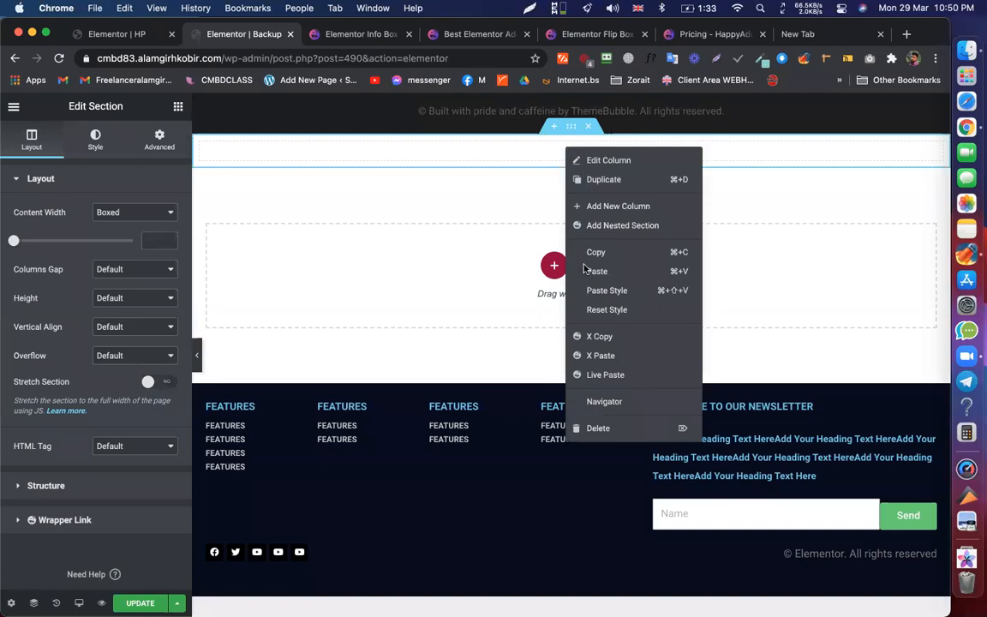
pyautogui.click(595, 360)
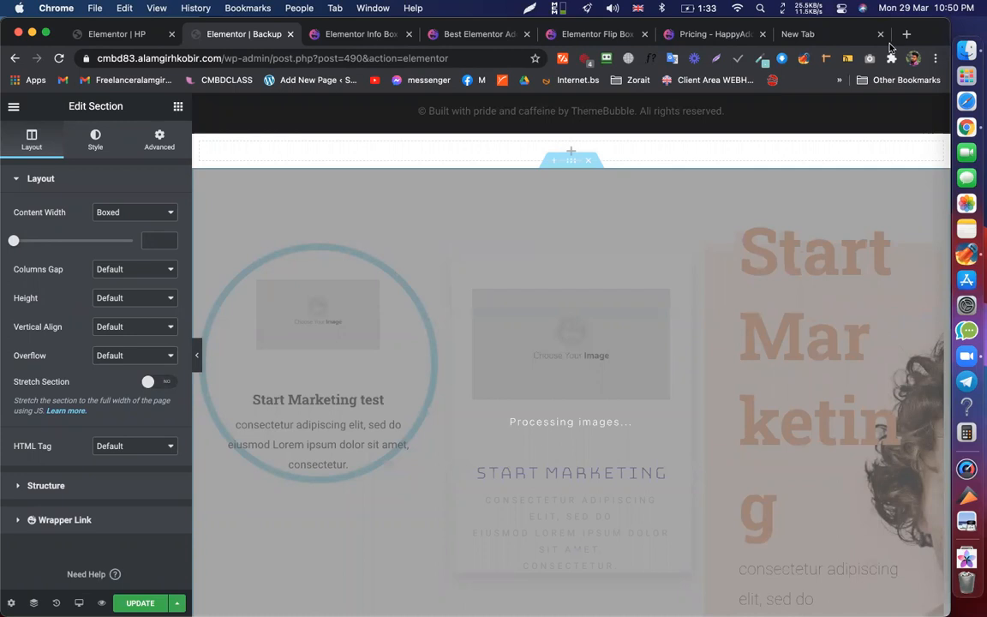
# - Dismiss the browser profile list and look over the pasted Start Marketing flip boxes
pyautogui.click(914, 59)
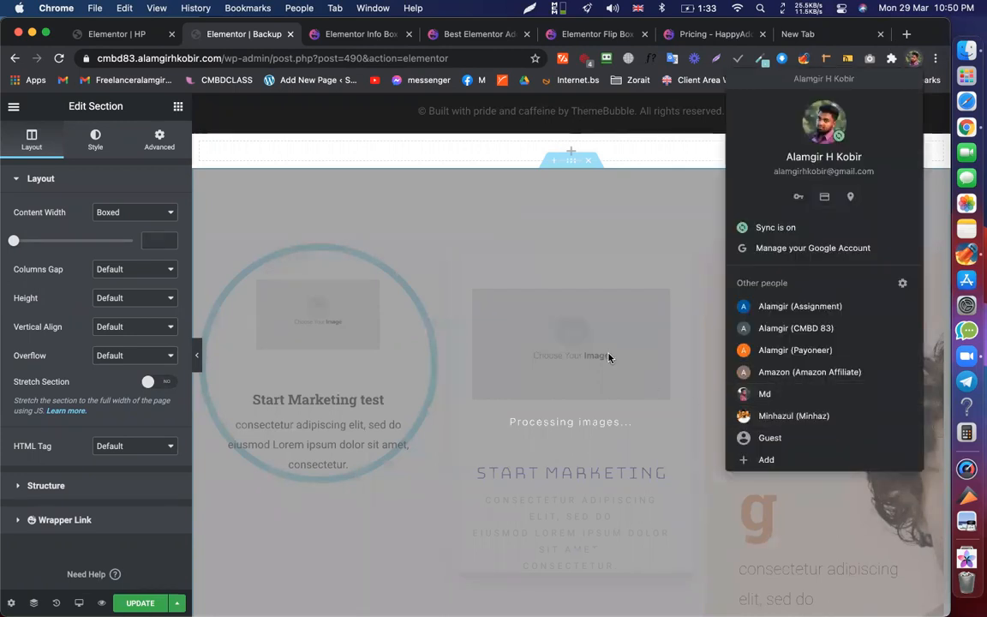
pyautogui.click(588, 271)
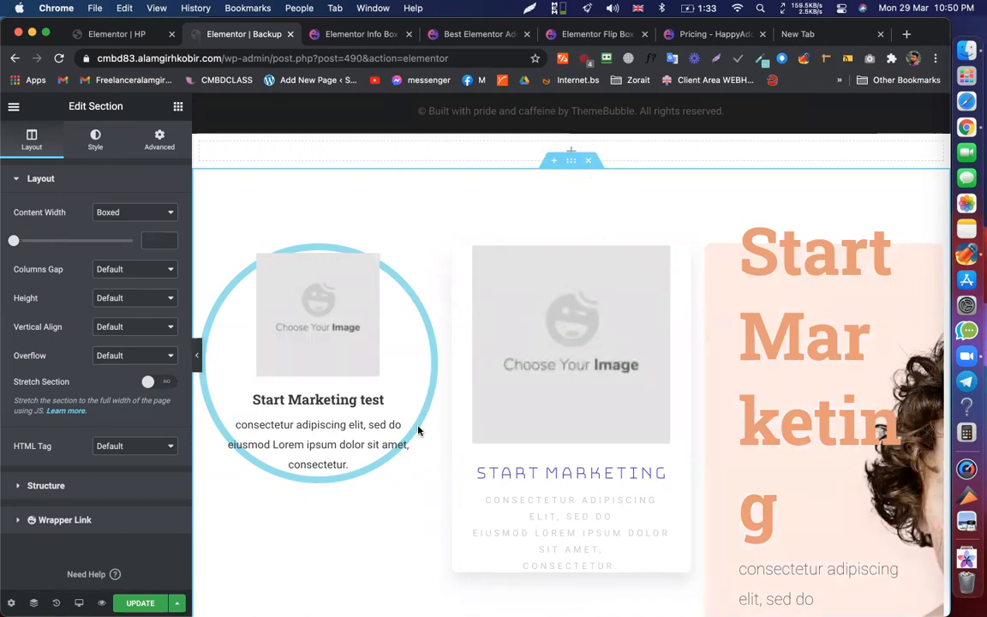
pyautogui.scroll(-3, 419, 431)
pyautogui.scroll(-6, 418, 431)
pyautogui.scroll(7, 398, 378)
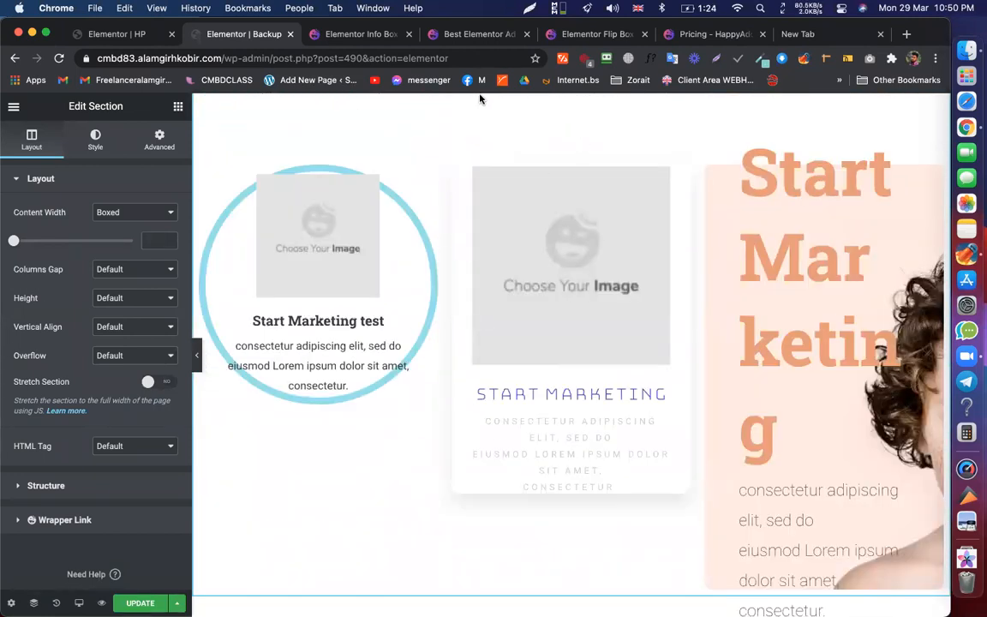
# - Delete the pasted flip box section from the Backup page, save it, and return to HP
pyautogui.click(106, 27)
pyautogui.scroll(-8, 500, 310)
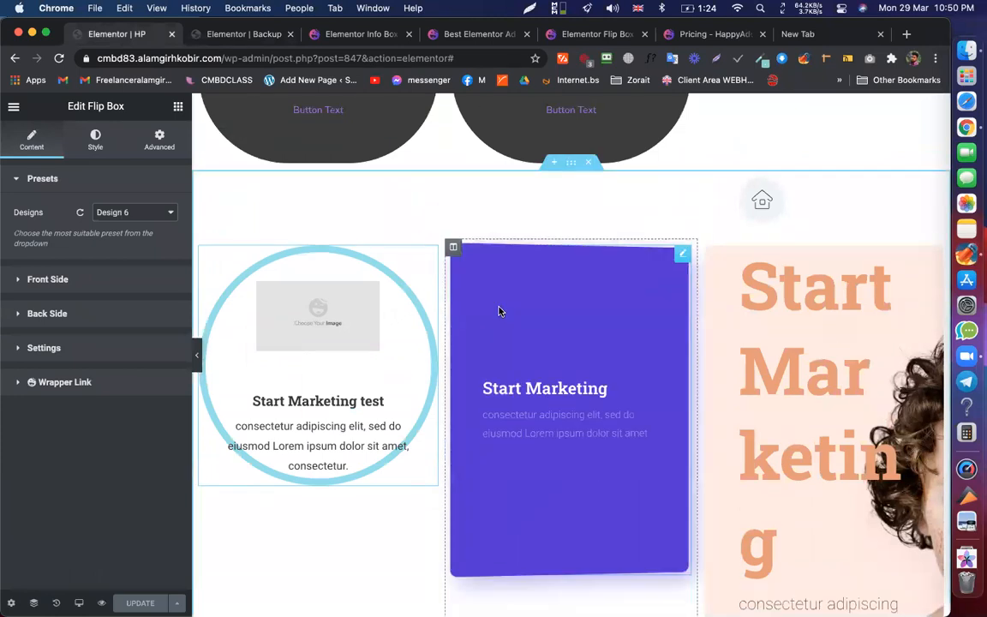
pyautogui.click(208, 36)
pyautogui.click(84, 40)
pyautogui.click(257, 37)
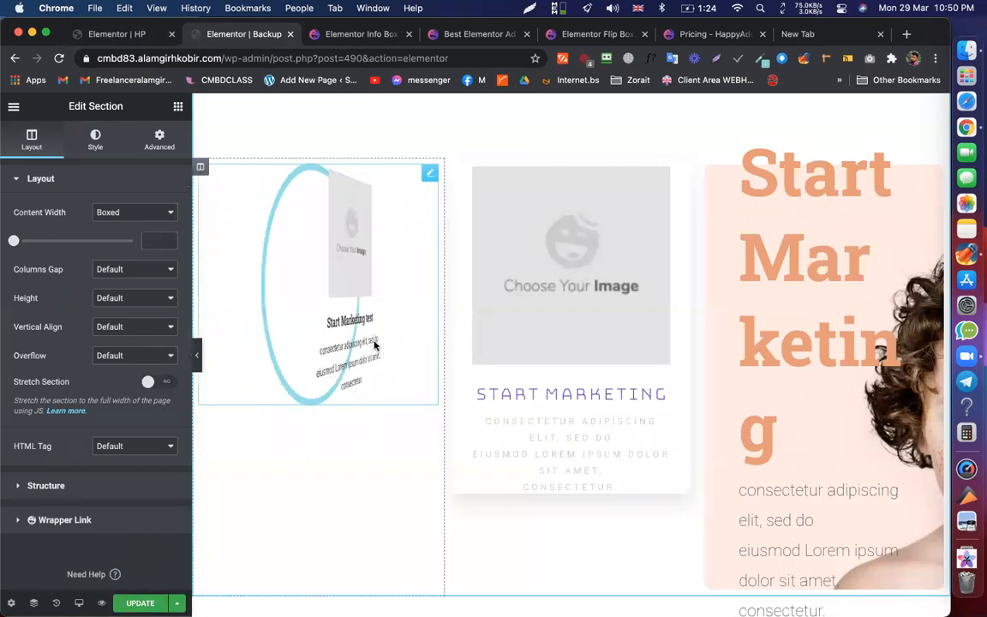
pyautogui.scroll(3, 724, 326)
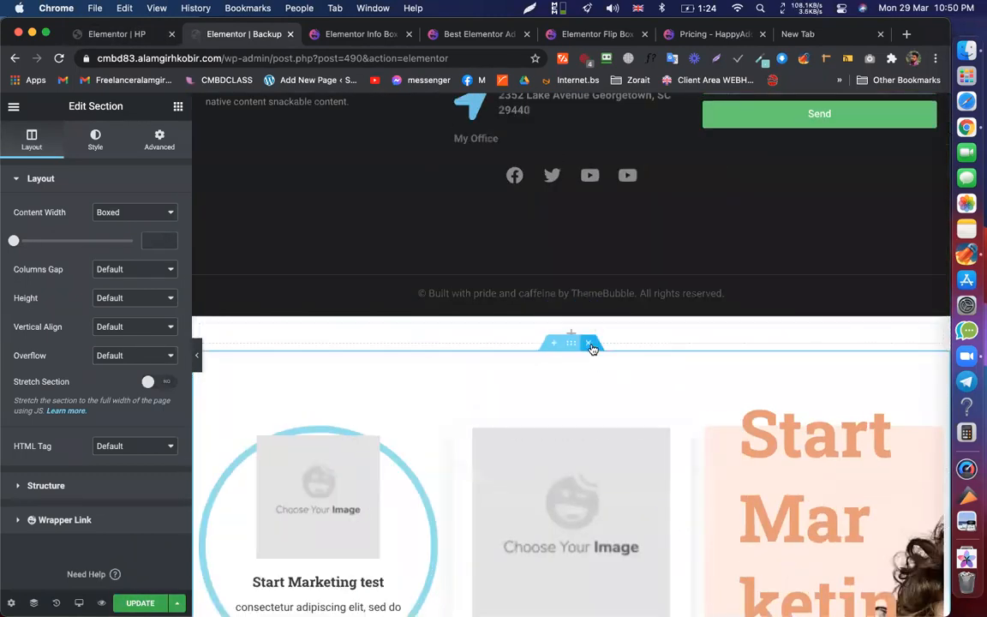
pyautogui.click(586, 343)
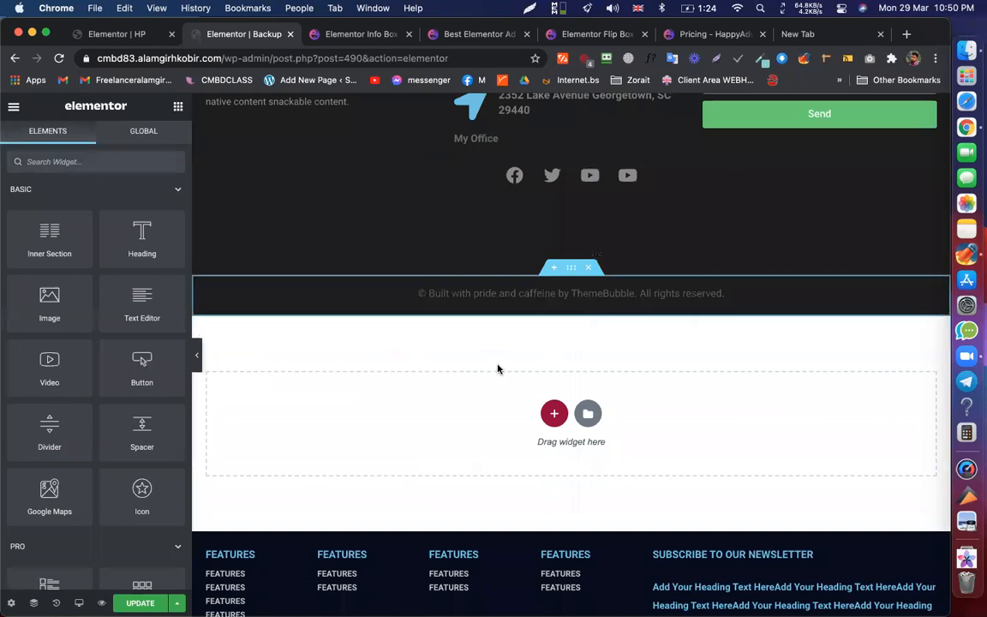
pyautogui.press('super+s')
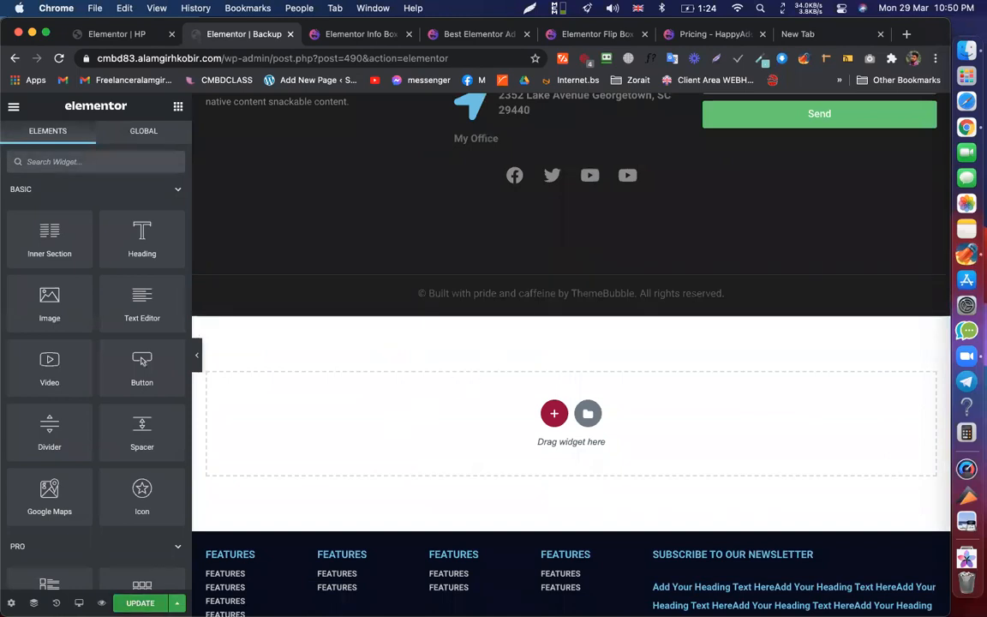
pyautogui.click(126, 32)
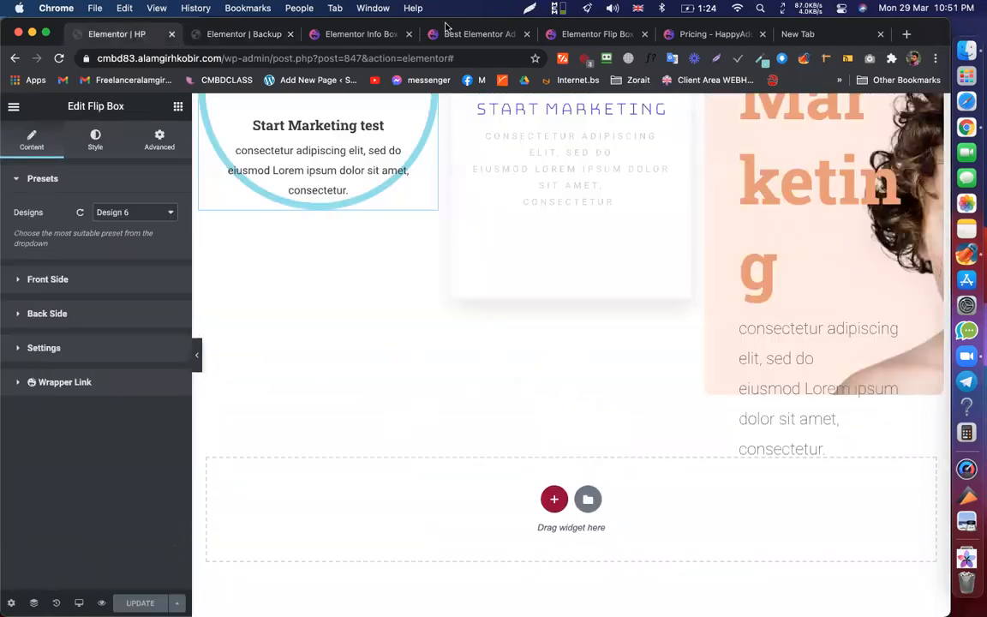
# - Browse the HappyAddons pricing and Info Box pages, ending on the Cross Domain Copy Paste feature
pyautogui.click(696, 35)
pyautogui.click(351, 35)
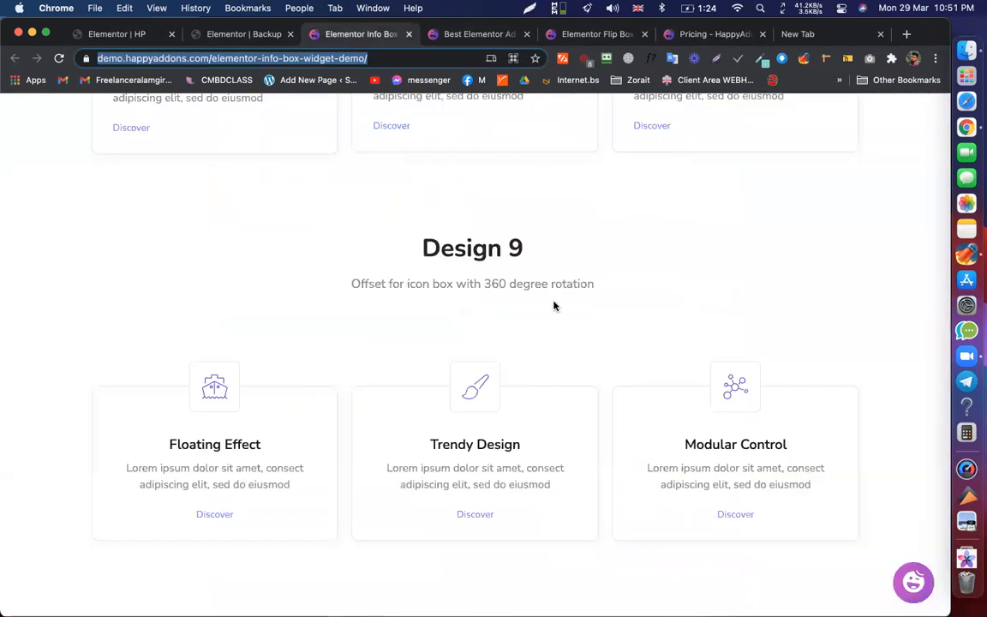
pyautogui.scroll(-3, 552, 304)
pyautogui.click(477, 35)
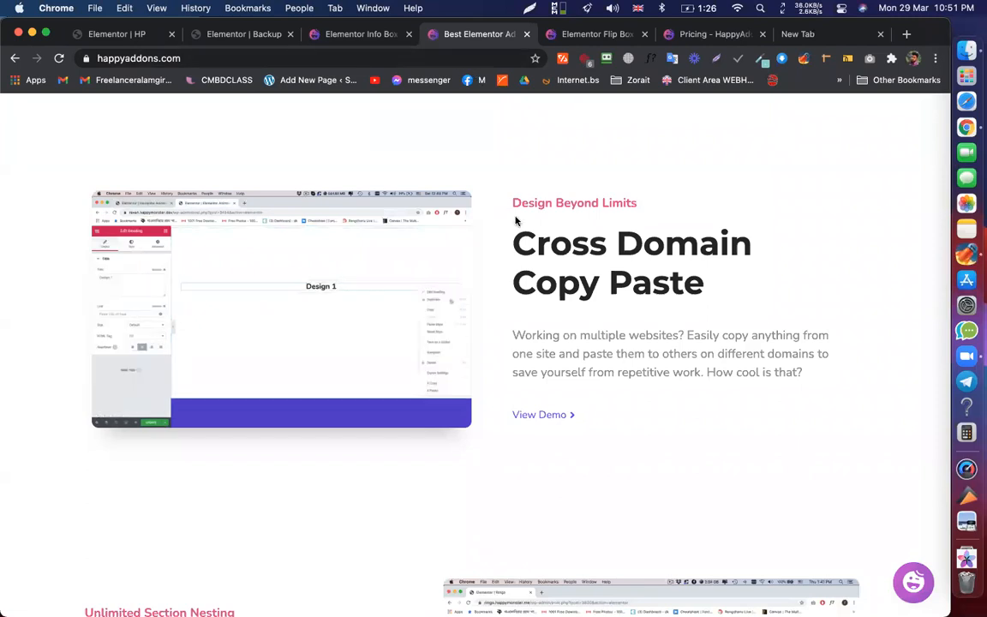
# - Scroll to and select the Section Nesting heading on HappyAddons, then go back to HP
pyautogui.scroll(-5, 515, 217)
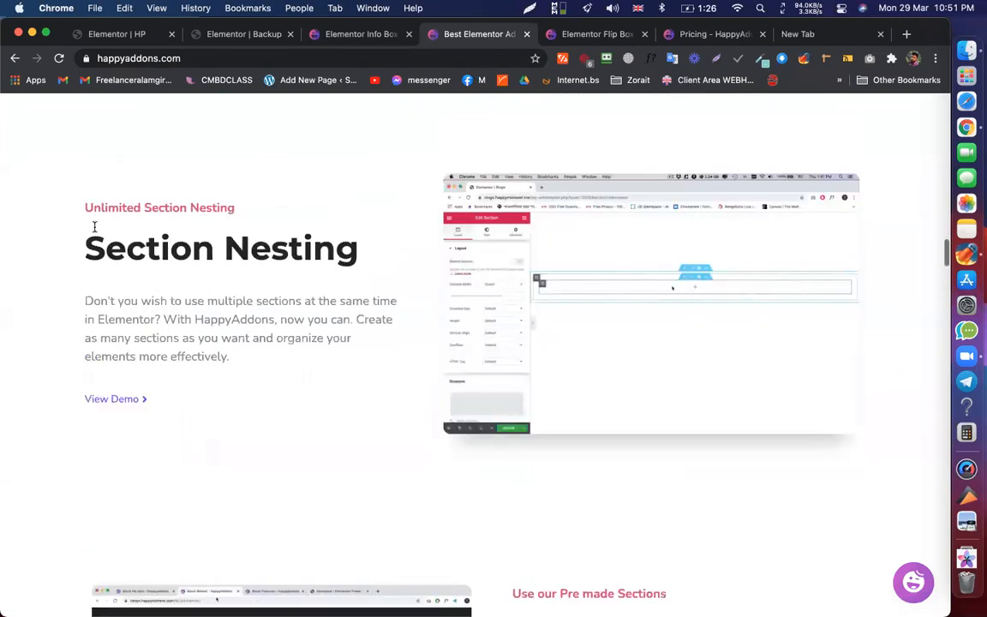
pyautogui.tripleClick(308, 248)
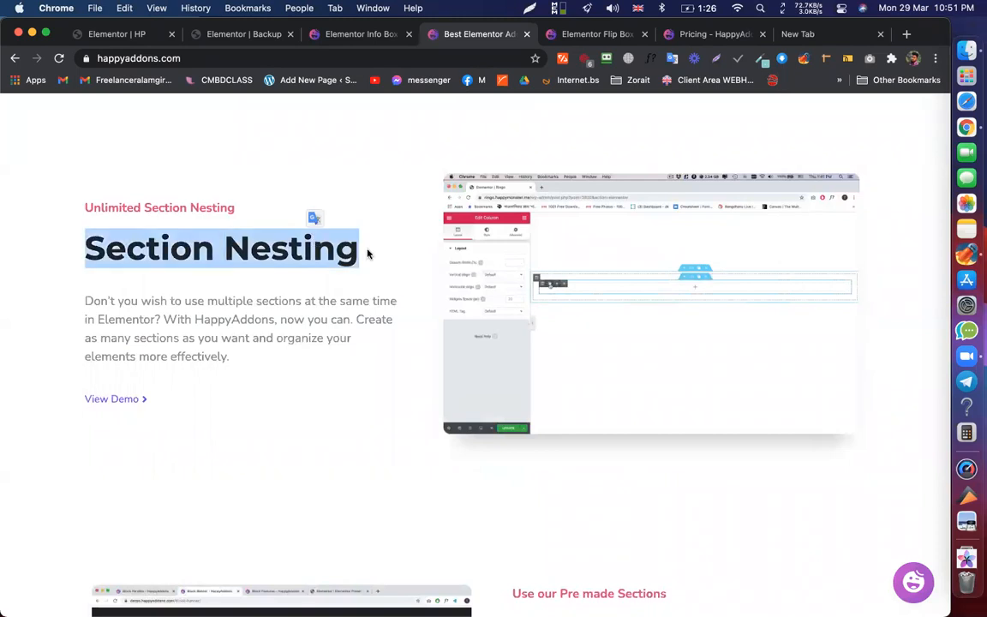
pyautogui.click(357, 315)
pyautogui.scroll(3, 396, 356)
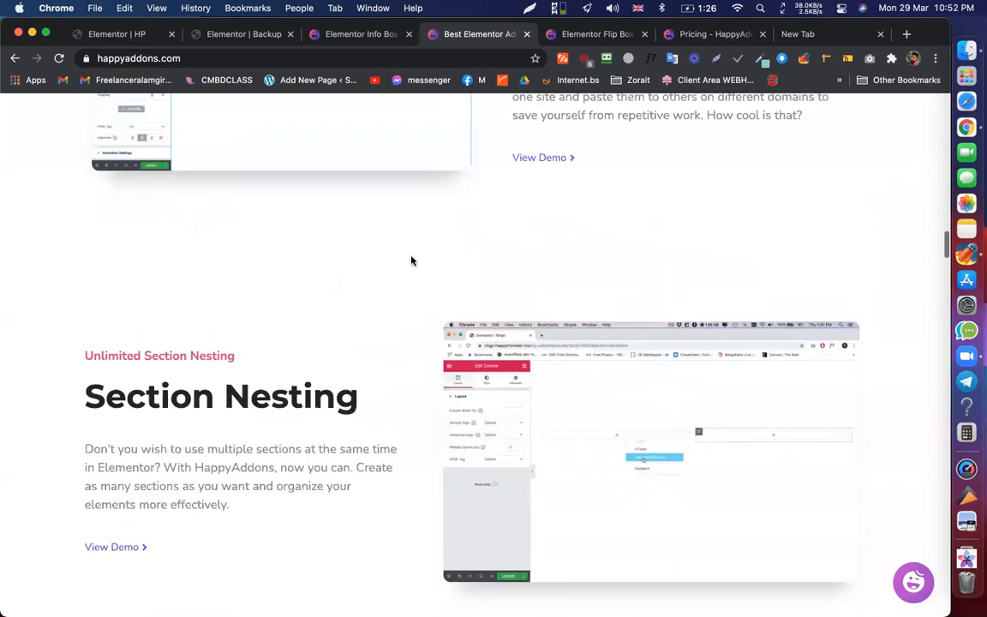
pyautogui.scroll(-3, 403, 263)
pyautogui.scroll(2, 343, 266)
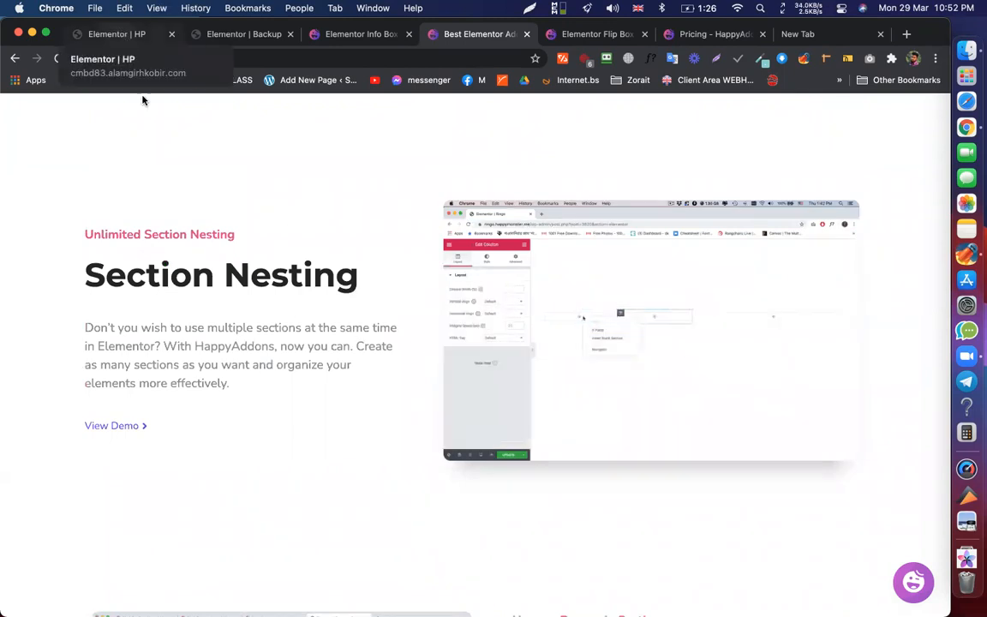
pyautogui.tripleClick(264, 267)
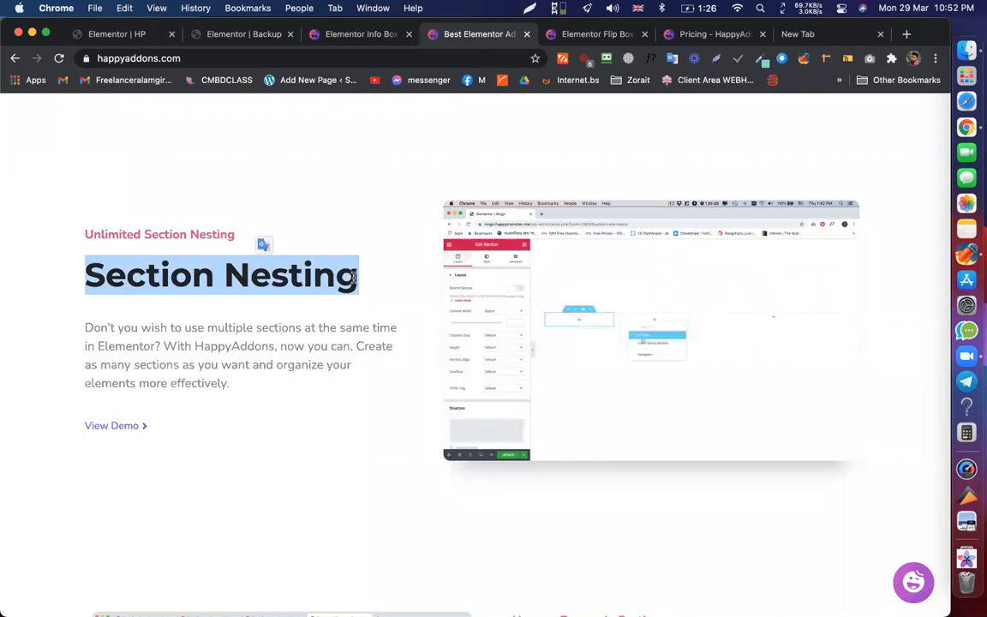
pyautogui.click(306, 280)
pyautogui.tripleClick(306, 280)
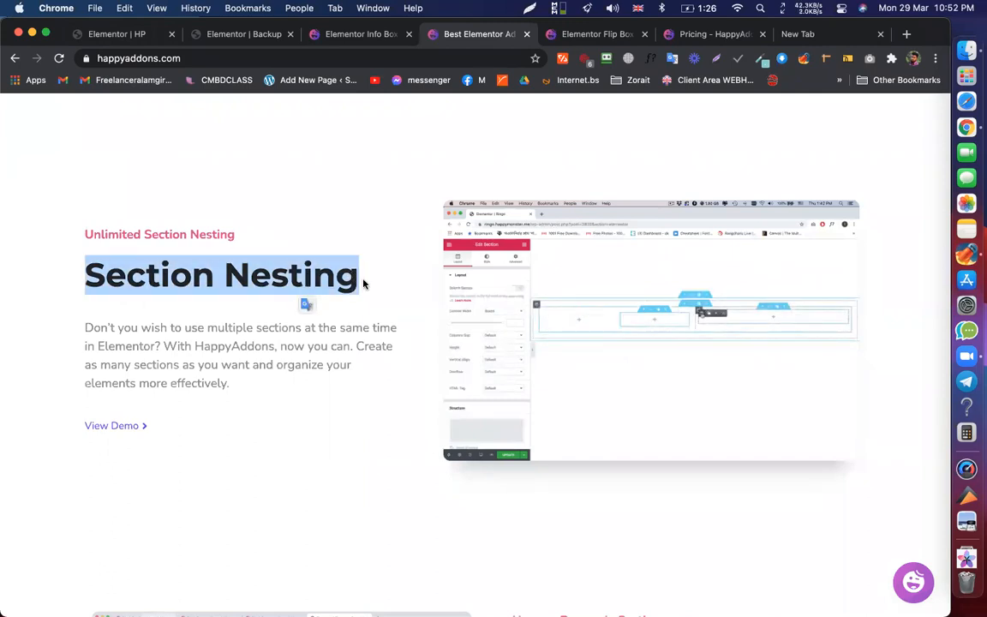
pyautogui.click(303, 295)
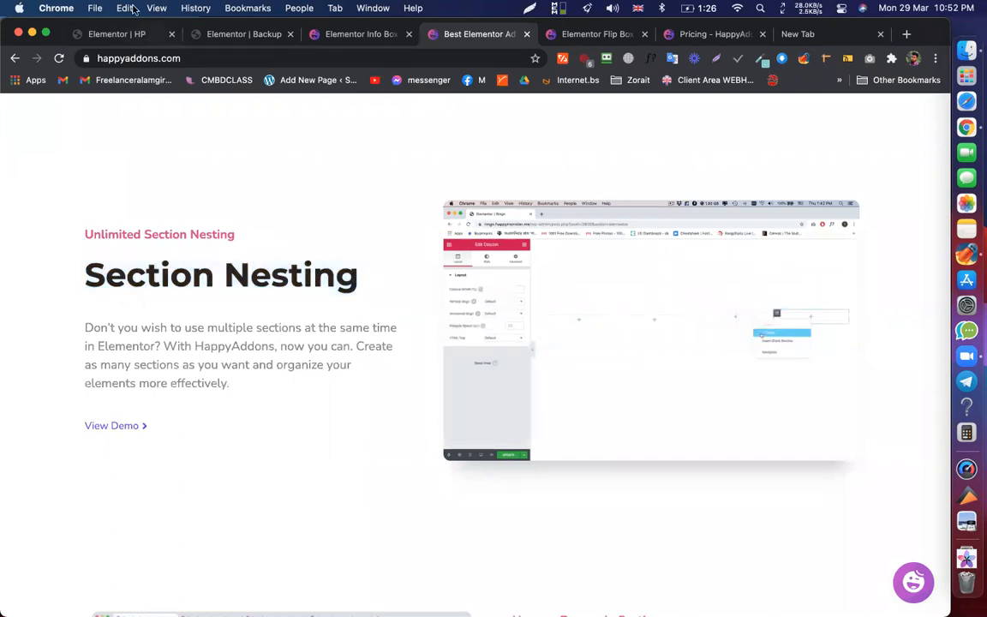
pyautogui.click(128, 34)
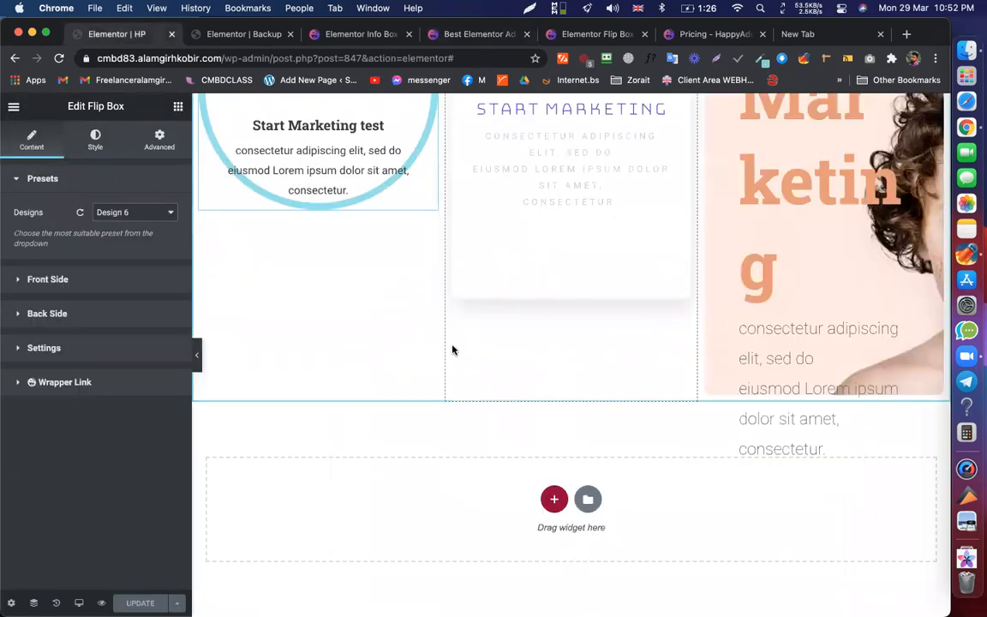
# - Add a one-column section below the flip boxes holding a two-column inner section
pyautogui.click(556, 502)
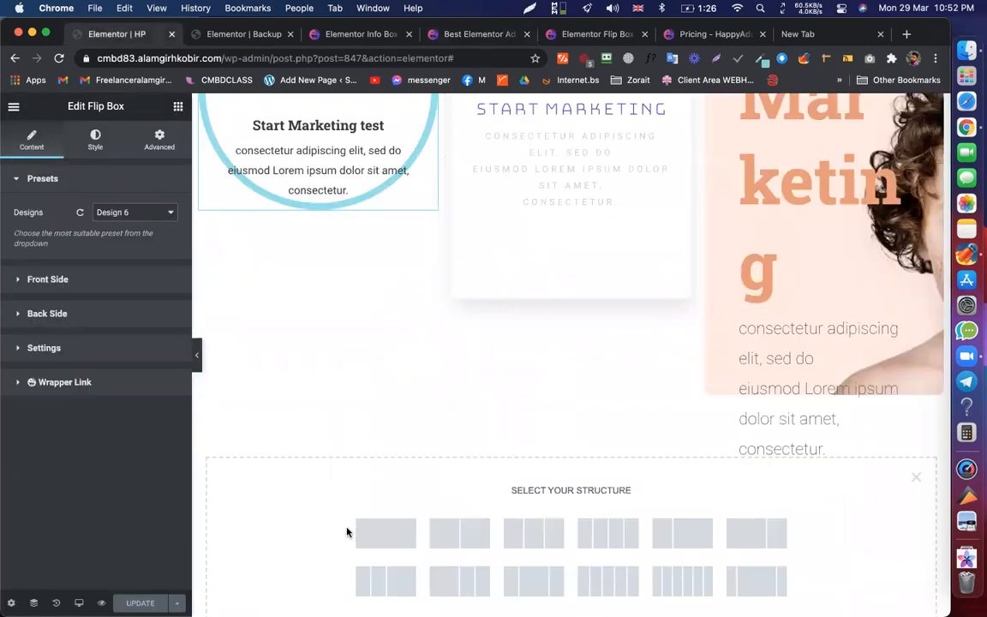
pyautogui.click(388, 533)
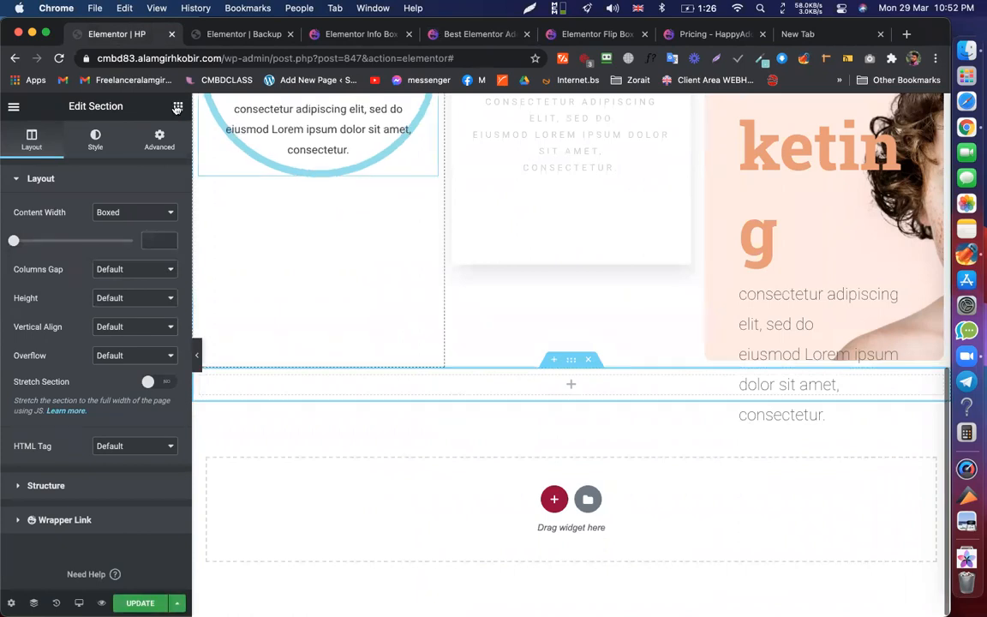
pyautogui.click(177, 106)
pyautogui.moveTo(49, 232); pyautogui.dragTo(517, 381)
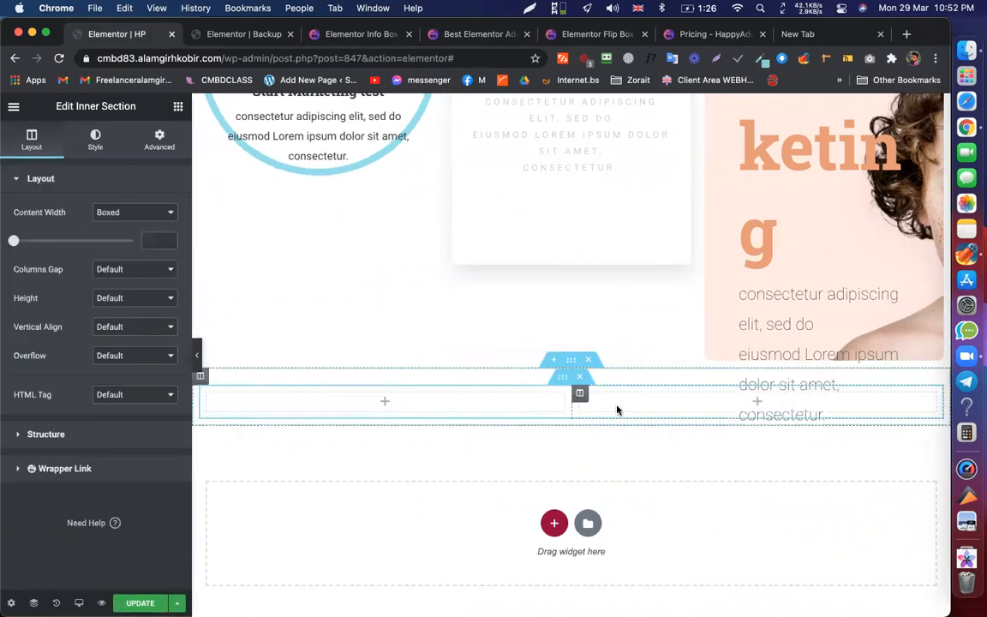
# - Place a heading in the right column with an image widget beneath it
pyautogui.click(383, 401)
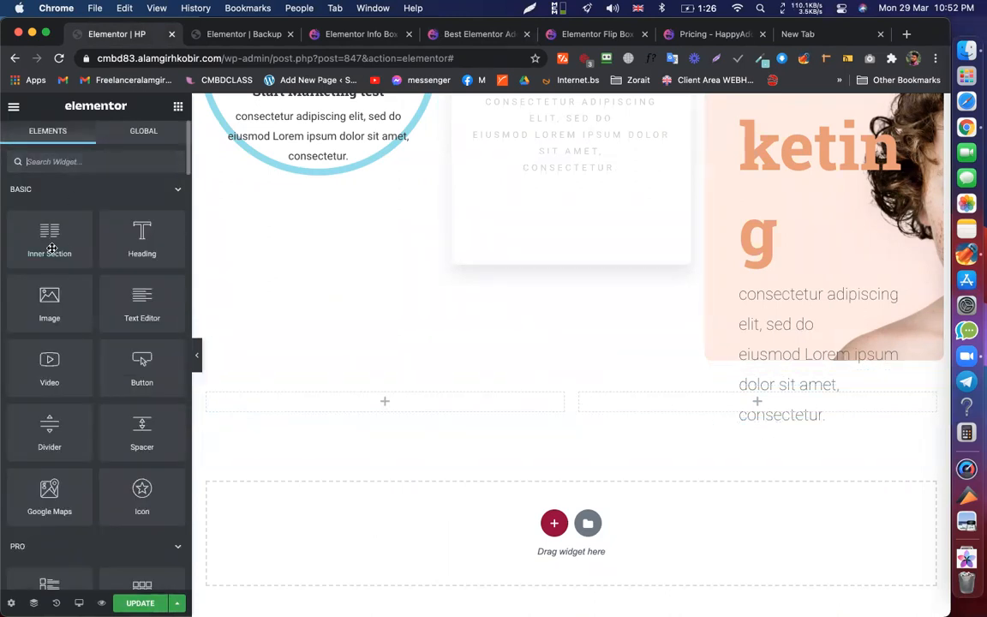
pyautogui.moveTo(140, 242); pyautogui.dragTo(725, 403)
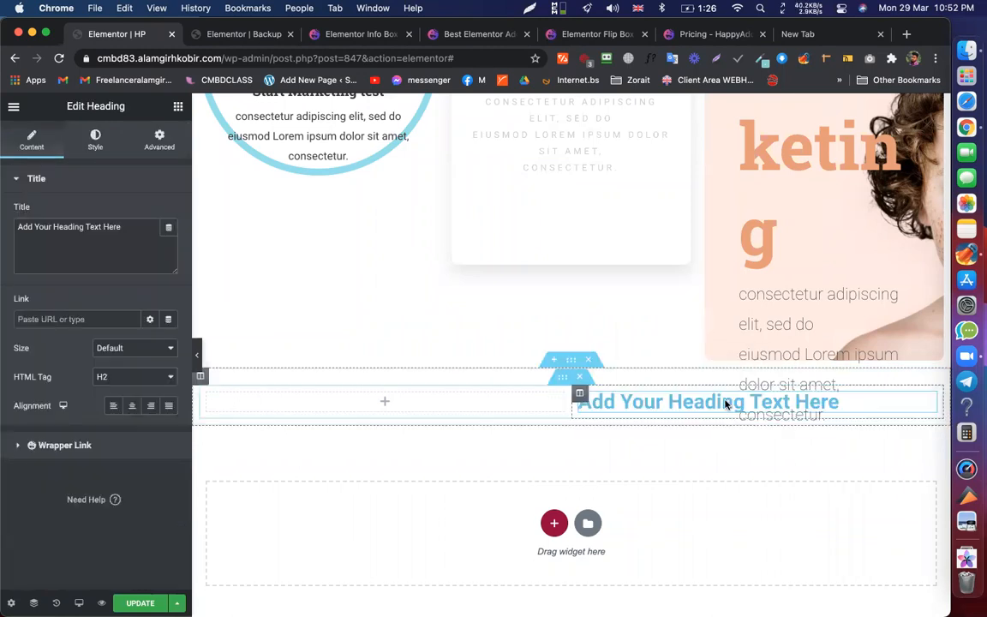
pyautogui.click(178, 108)
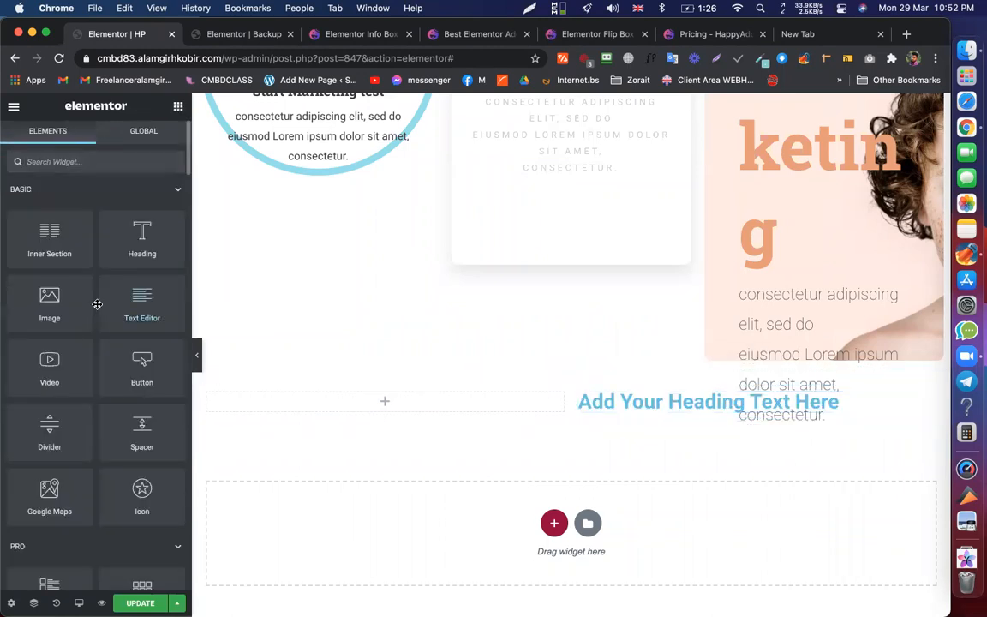
pyautogui.moveTo(57, 306); pyautogui.dragTo(748, 409)
pyautogui.scroll(-5, 732, 442)
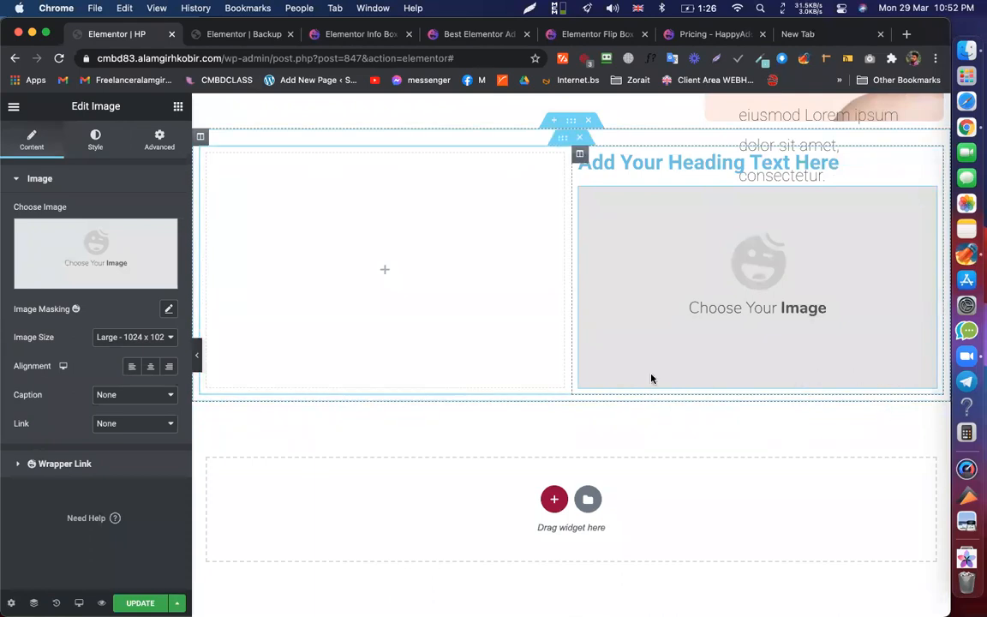
# - Add two more headings below the image, then delete both extra headings
pyautogui.click(171, 107)
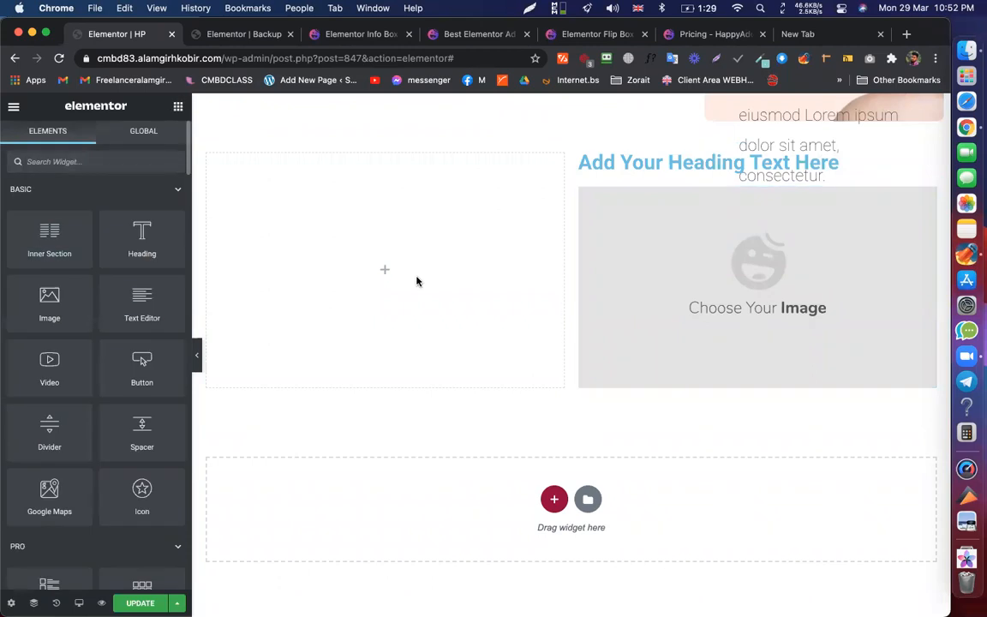
pyautogui.moveTo(611, 344); pyautogui.dragTo(726, 370)
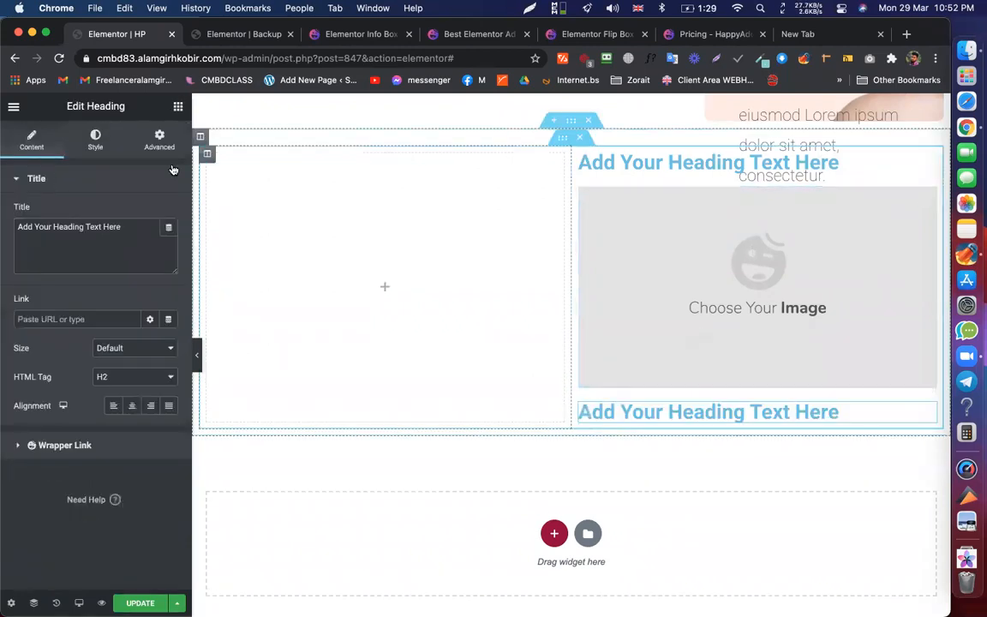
pyautogui.click(178, 106)
pyautogui.moveTo(615, 429); pyautogui.dragTo(728, 428)
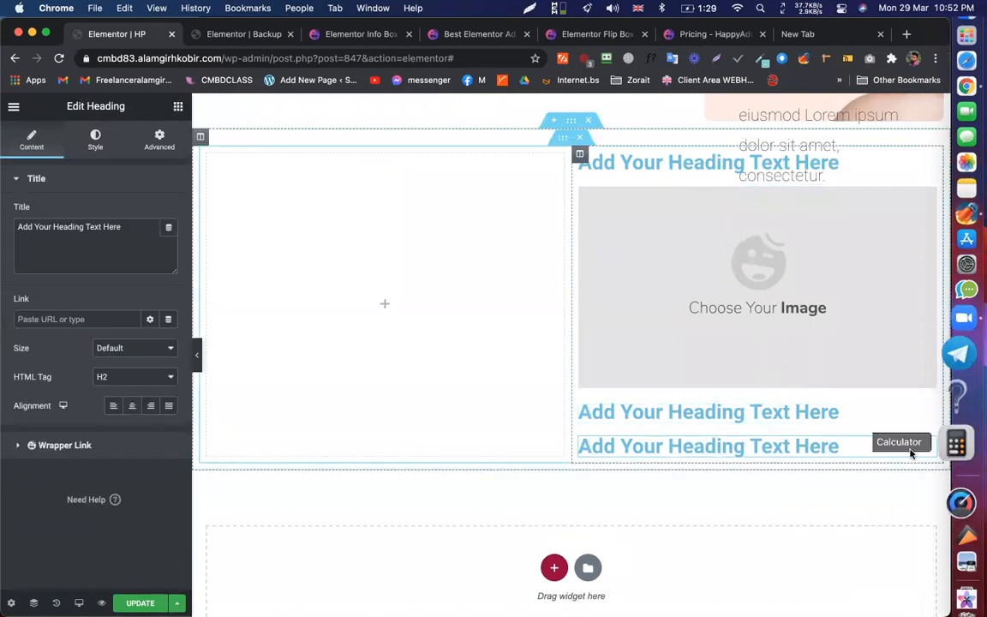
pyautogui.moveTo(927, 445); pyautogui.dragTo(855, 414)
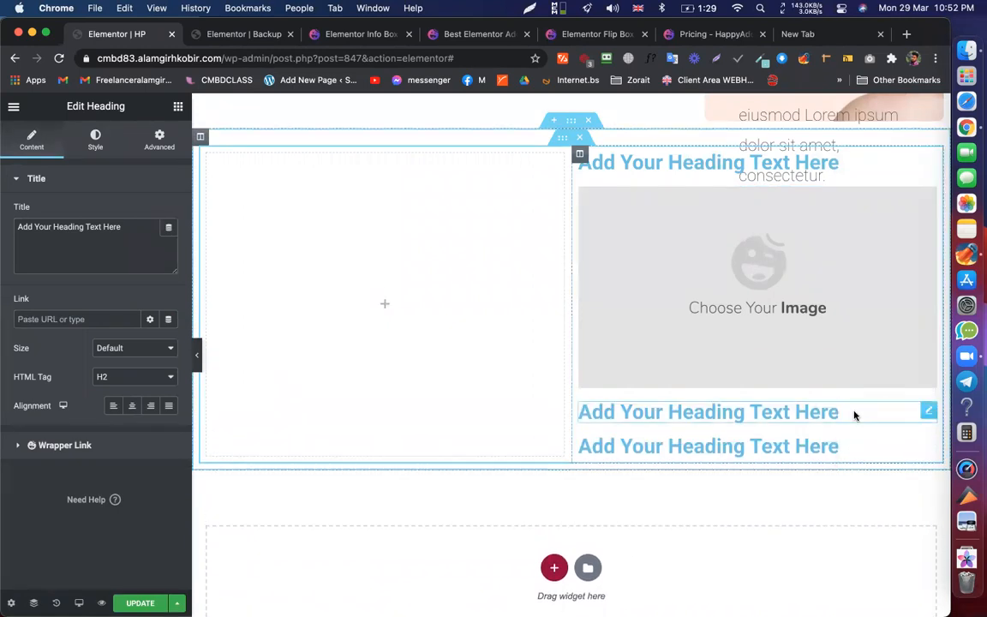
pyautogui.rightClick(930, 413)
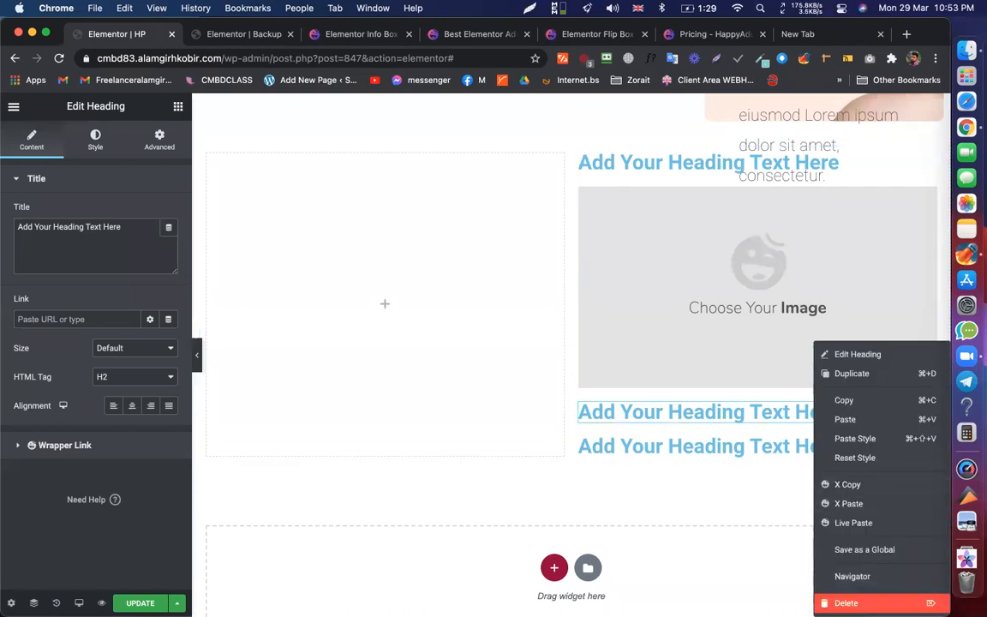
pyautogui.click(870, 599)
pyautogui.rightClick(927, 412)
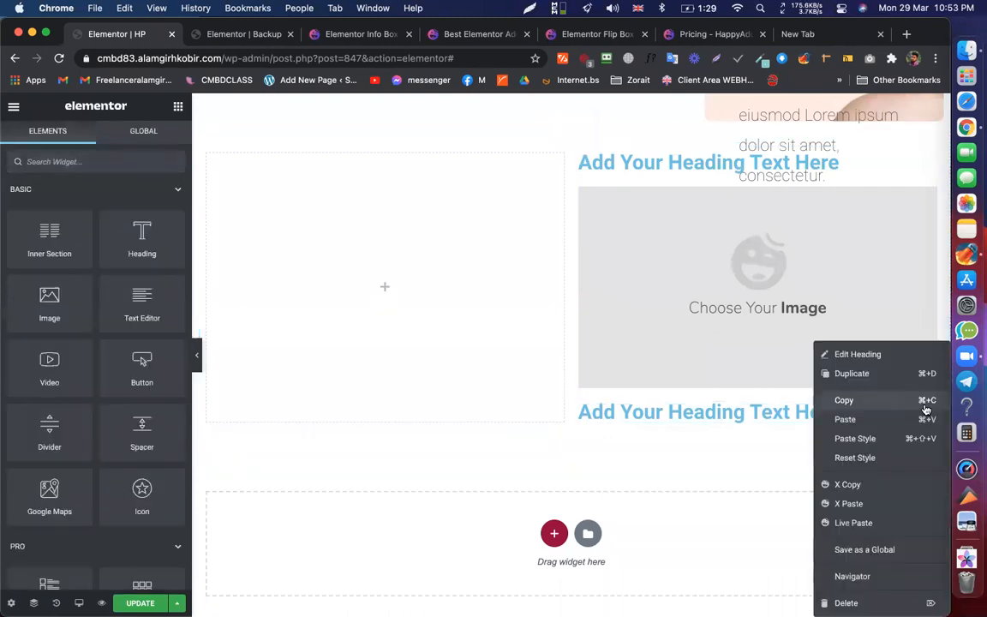
pyautogui.click(848, 602)
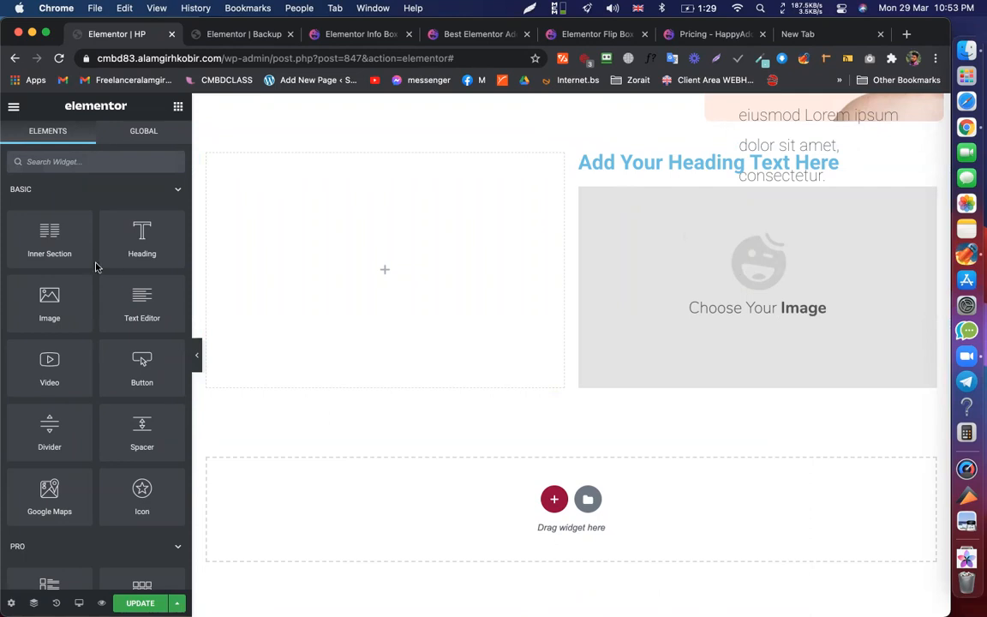
# - Bring up the context menus of the image and both columns, dismissing each without changes
pyautogui.rightClick(670, 308)
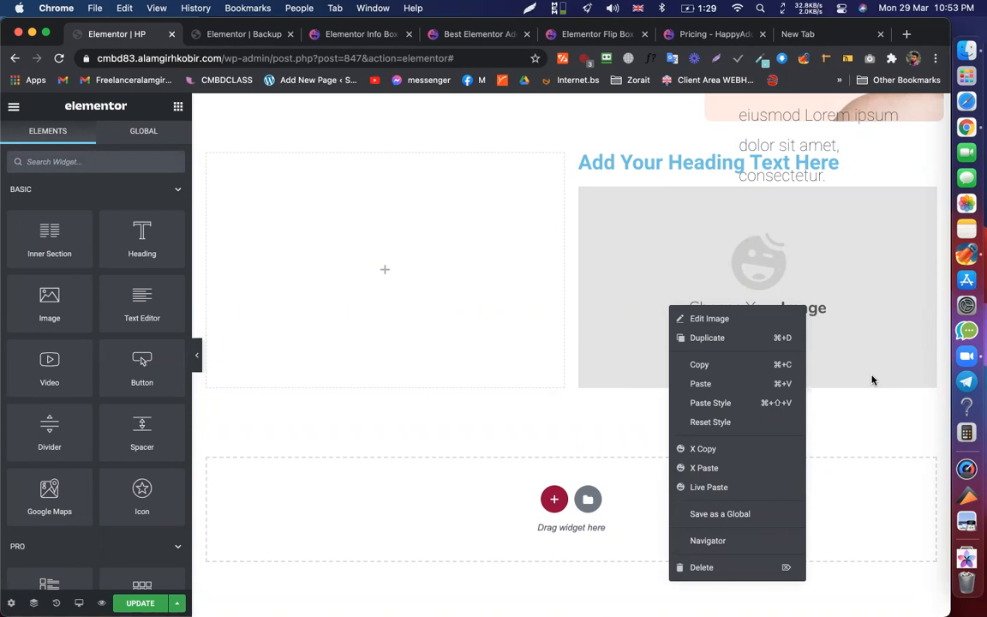
pyautogui.click(807, 316)
pyautogui.scroll(1, 667, 267)
pyautogui.scroll(-1, 638, 286)
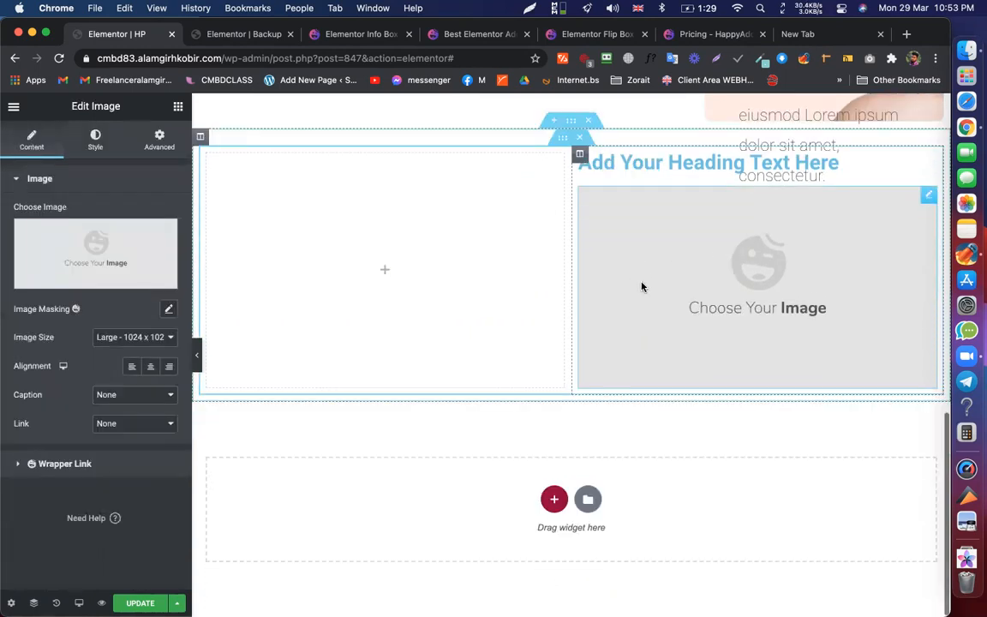
pyautogui.click(402, 265)
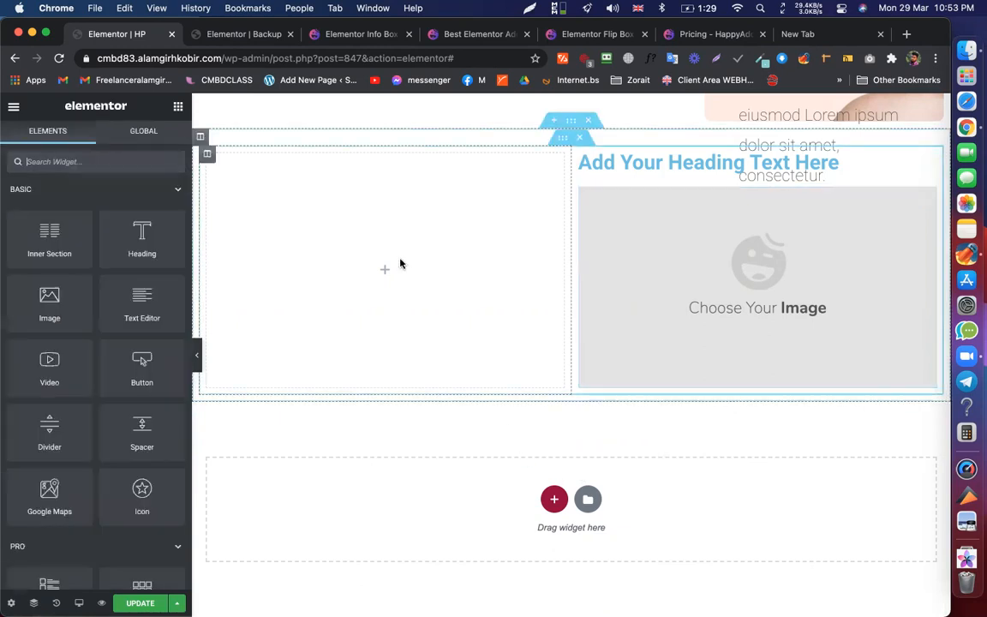
pyautogui.rightClick(401, 263)
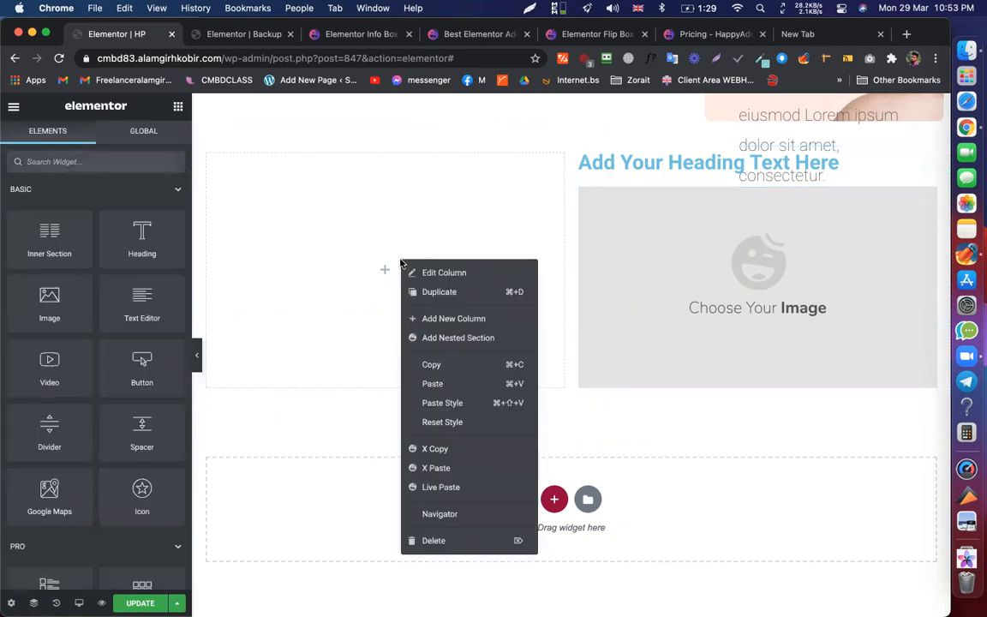
pyautogui.click(534, 222)
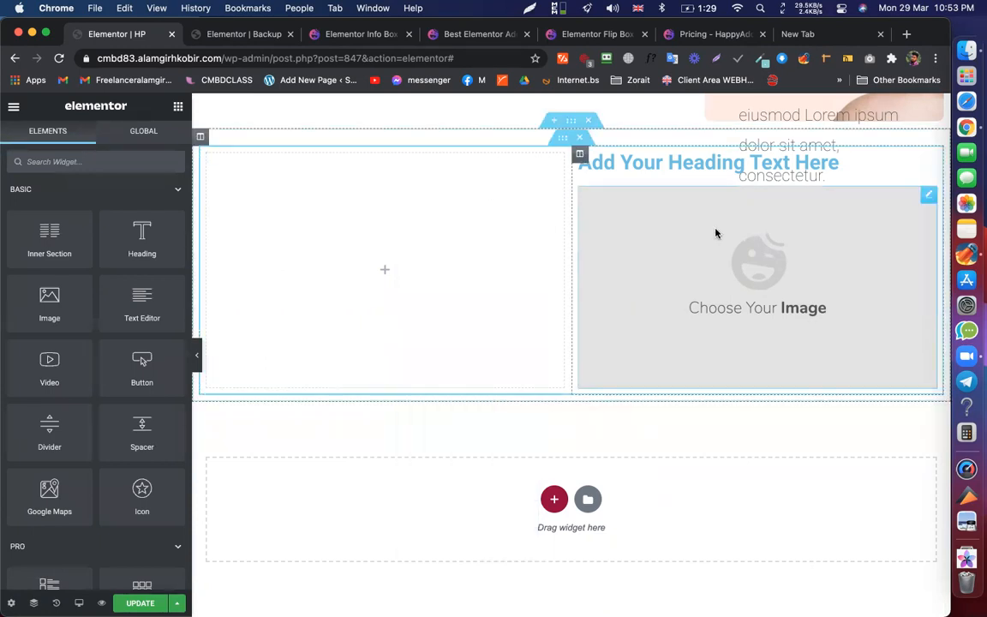
pyautogui.rightClick(578, 183)
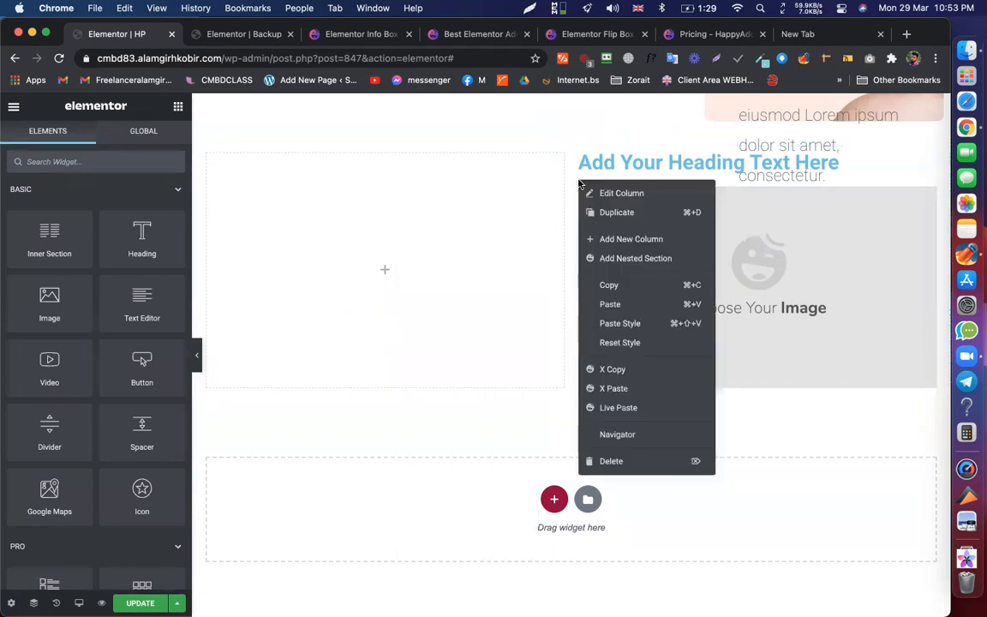
pyautogui.click(599, 239)
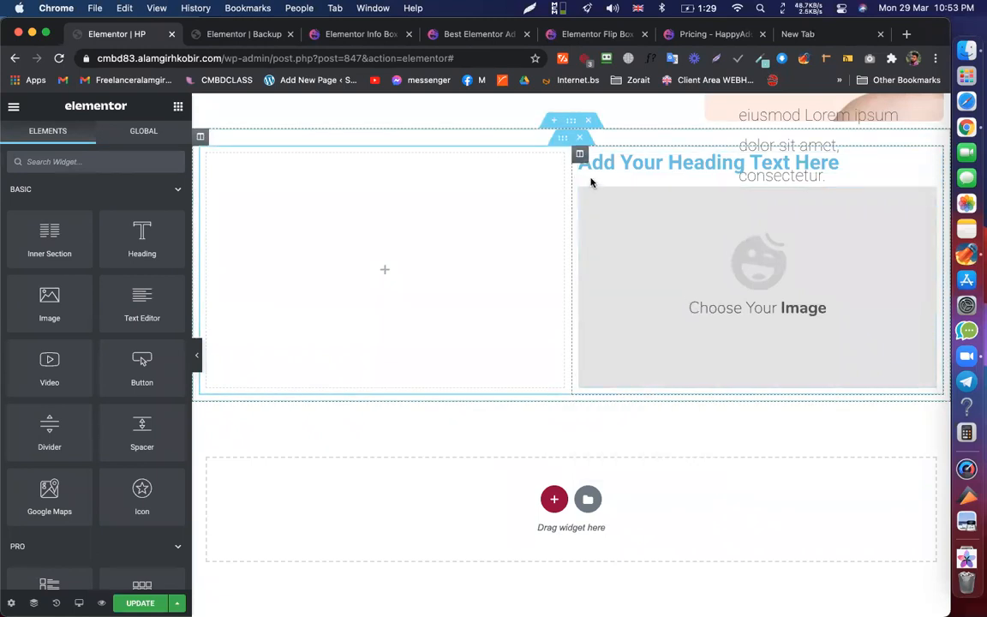
# - Add a nested section in the right column and duplicate its inner column into two
pyautogui.rightClick(591, 181)
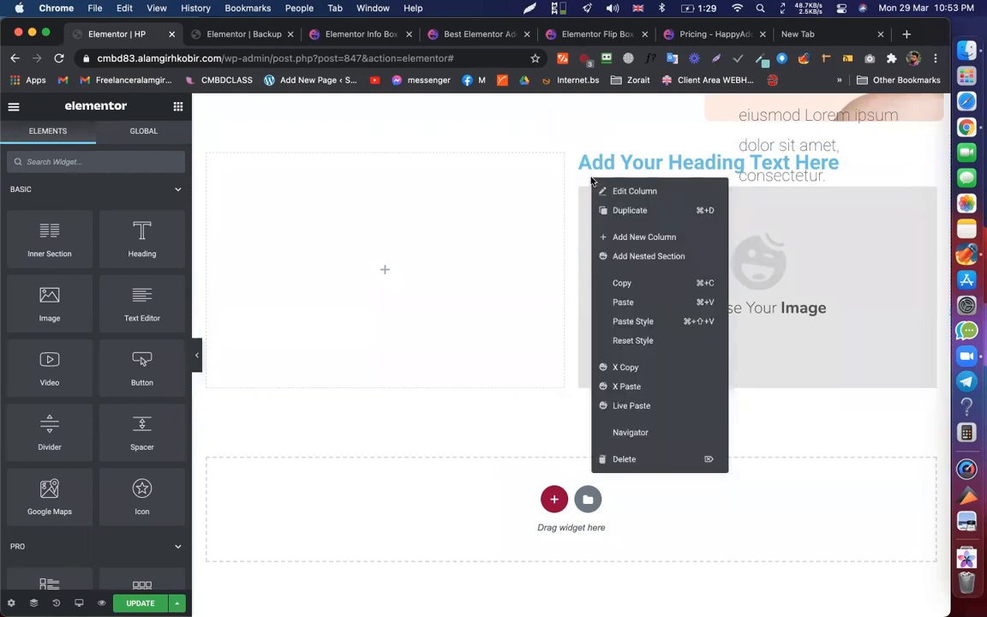
pyautogui.click(642, 256)
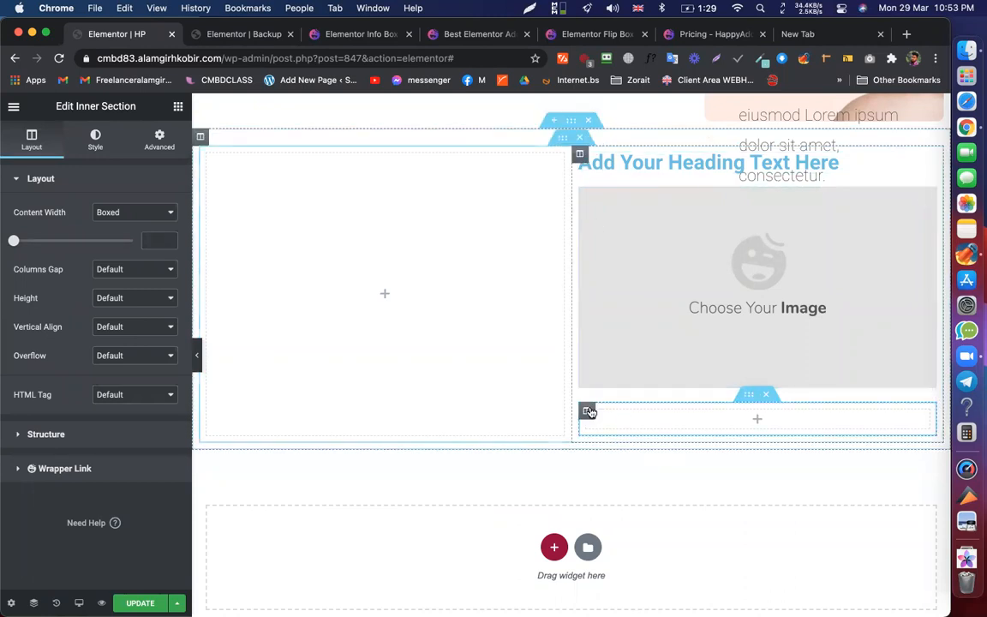
pyautogui.rightClick(588, 412)
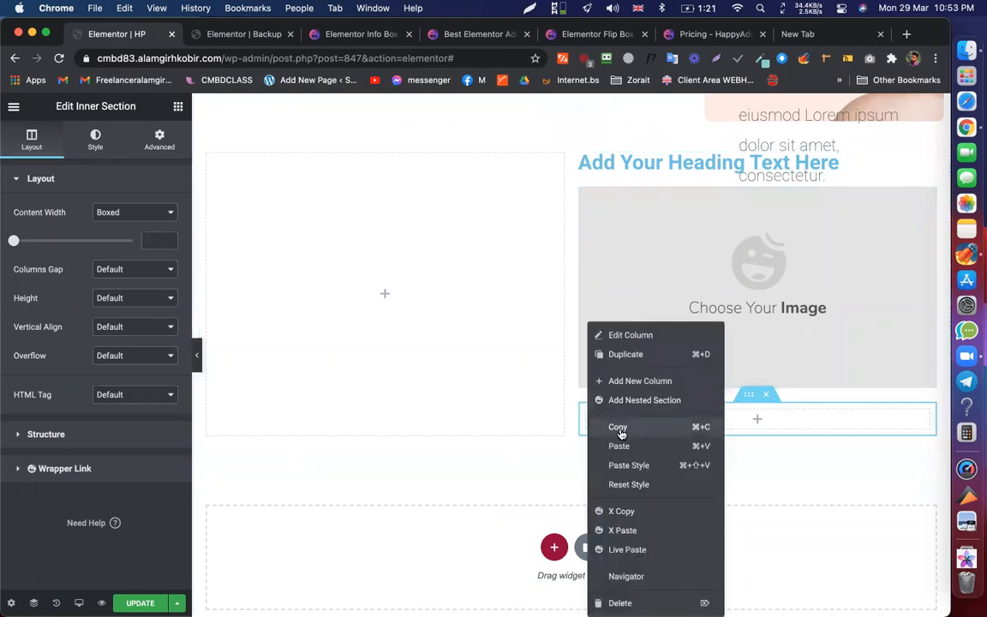
pyautogui.click(633, 357)
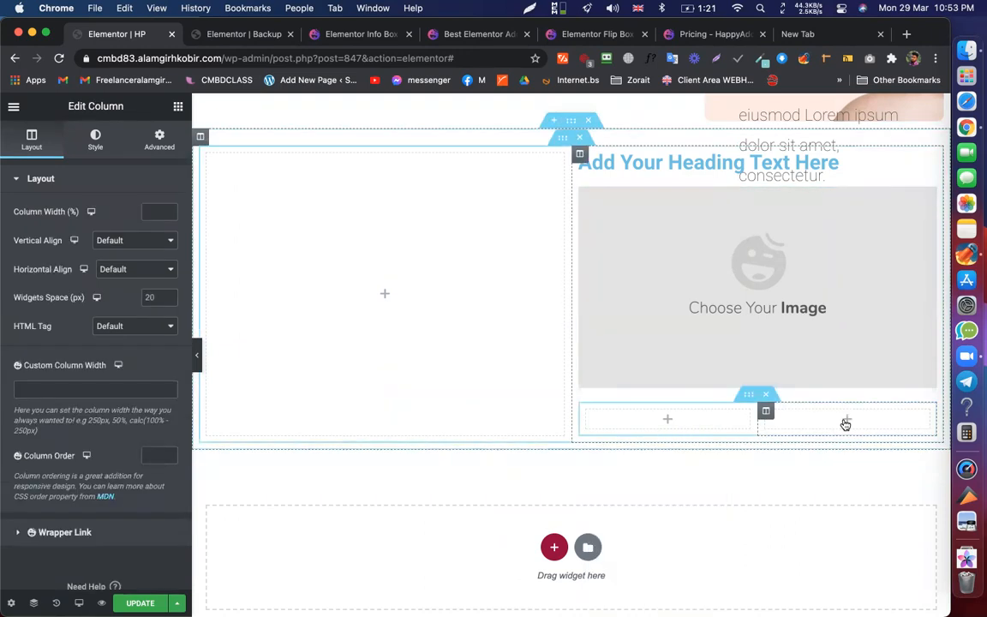
pyautogui.click(666, 420)
# - Drop headings into both inner columns and an image widget into the empty left column
pyautogui.moveTo(120, 232); pyautogui.dragTo(668, 426)
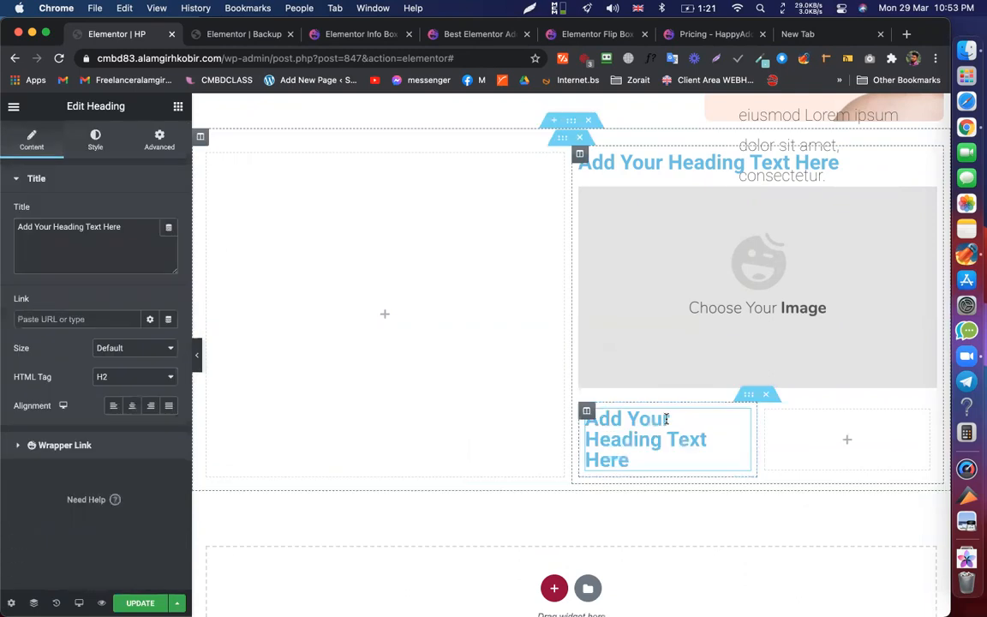
pyautogui.click(179, 107)
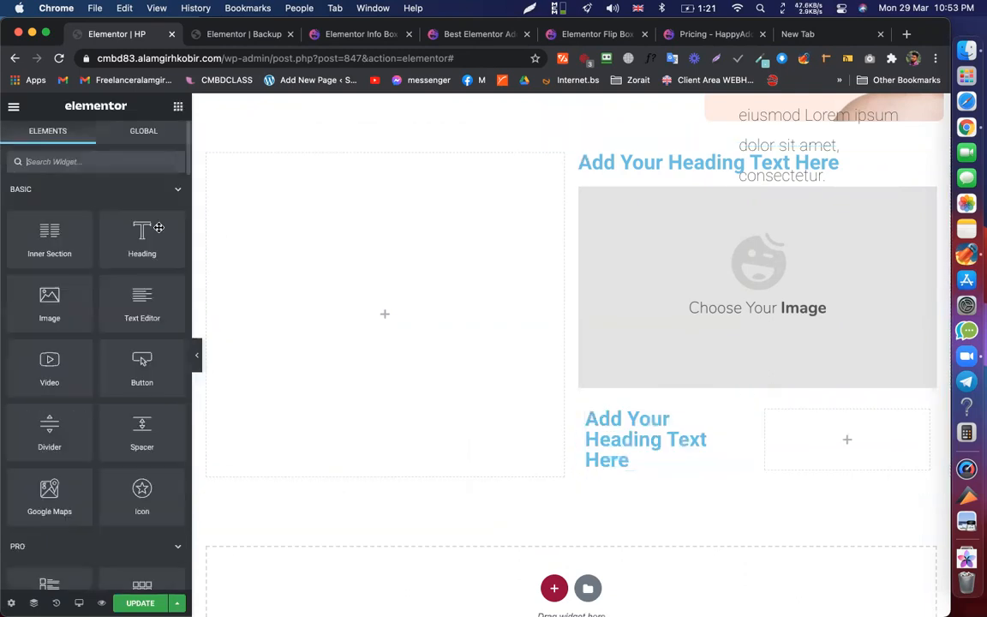
pyautogui.moveTo(141, 236); pyautogui.dragTo(861, 439)
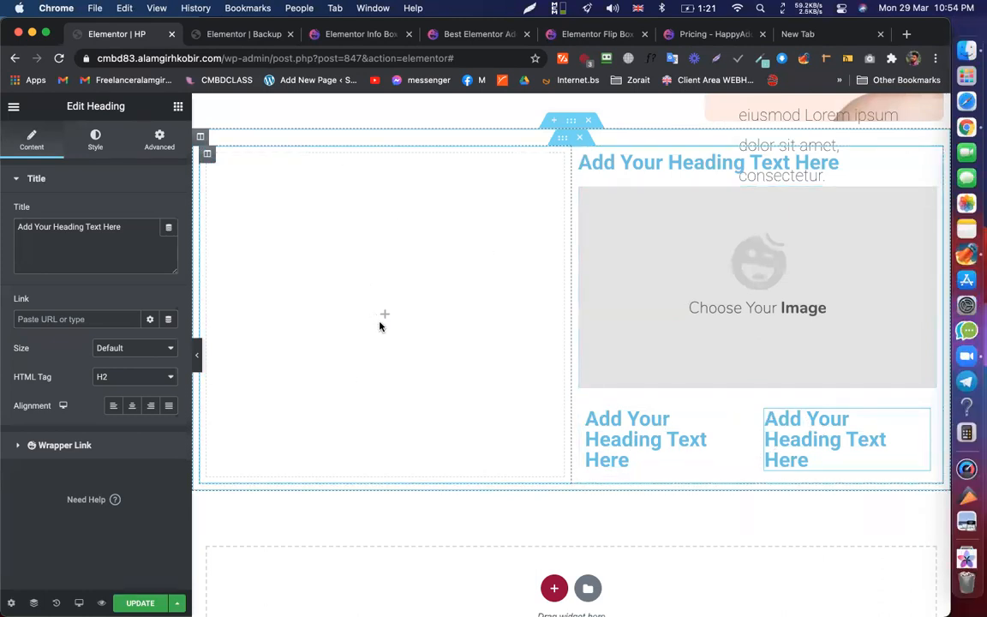
pyautogui.click(179, 106)
pyautogui.moveTo(49, 287); pyautogui.dragTo(400, 303)
pyautogui.click(144, 247)
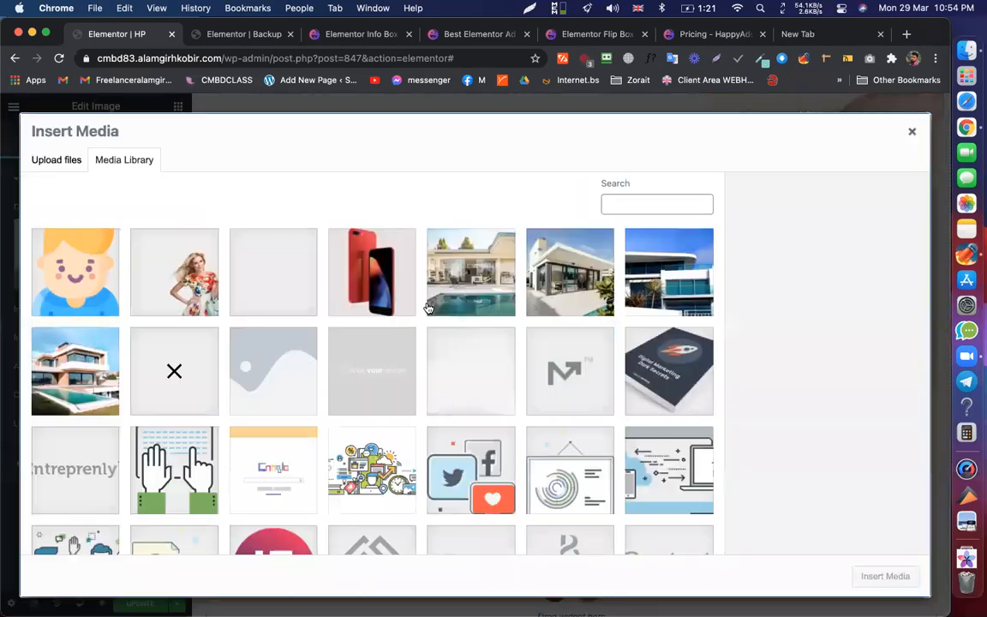
# - Insert the modern pool-house photo into the left column's image widget
pyautogui.click(470, 271)
pyautogui.click(873, 579)
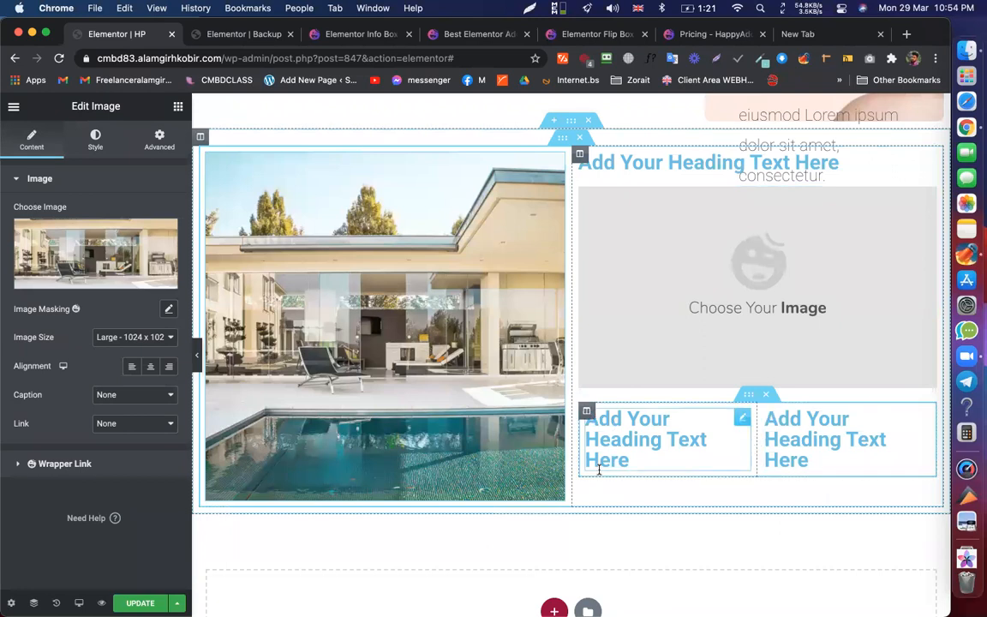
pyautogui.rightClick(754, 431)
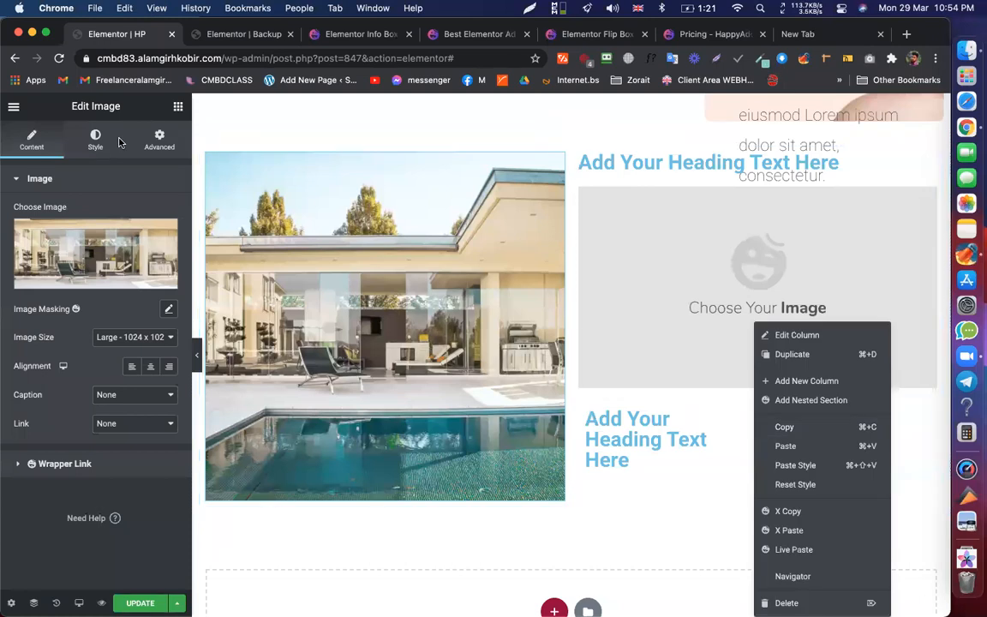
pyautogui.click(179, 107)
pyautogui.click(179, 107)
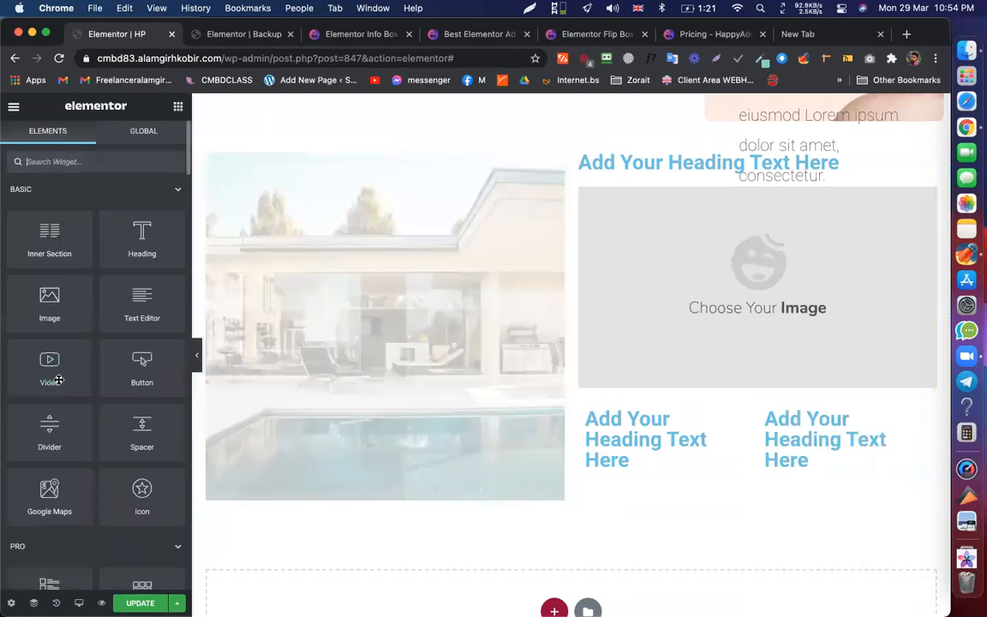
# - Add two 'Click here' buttons beneath the left inner column's heading
pyautogui.moveTo(137, 370); pyautogui.dragTo(627, 459)
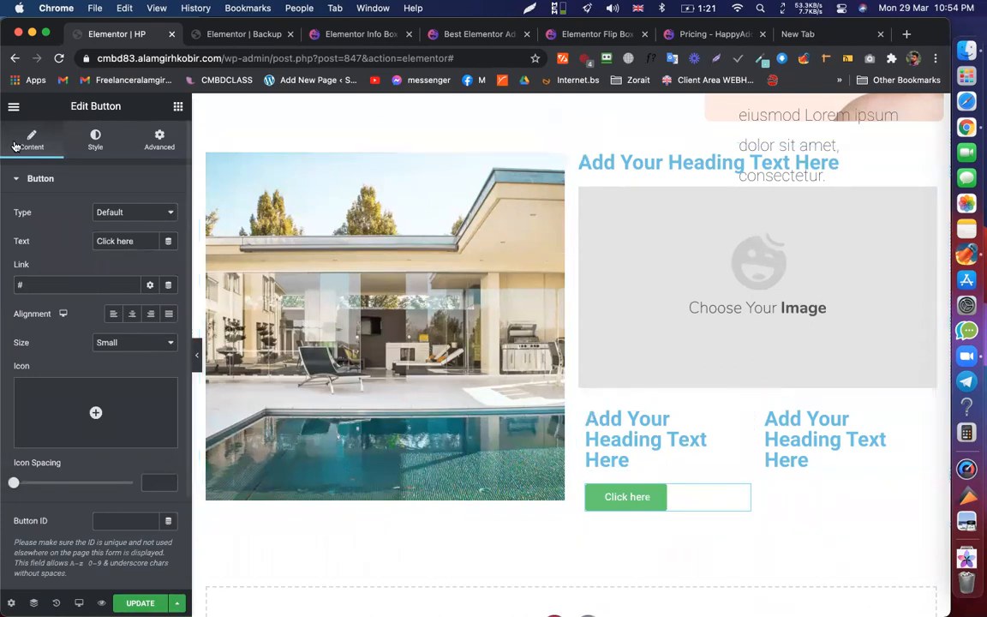
pyautogui.click(178, 108)
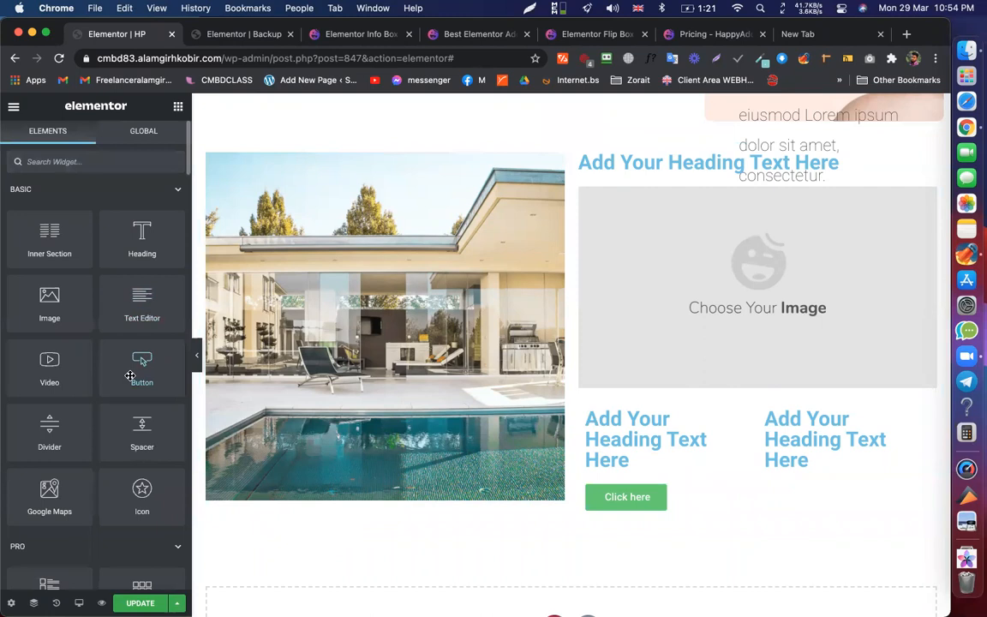
pyautogui.moveTo(731, 532); pyautogui.dragTo(694, 517)
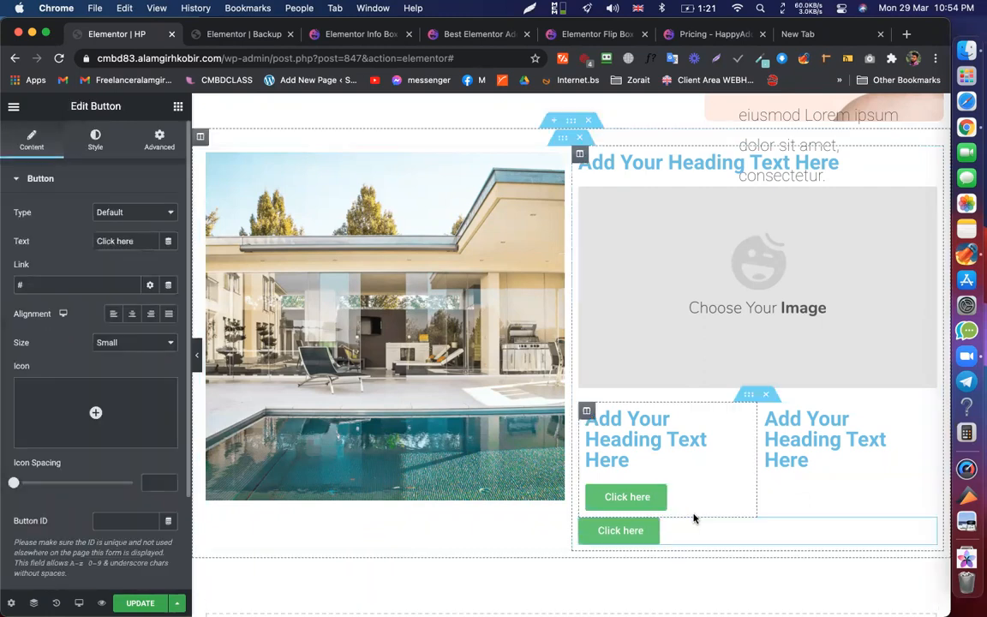
pyautogui.moveTo(931, 524); pyautogui.dragTo(656, 497)
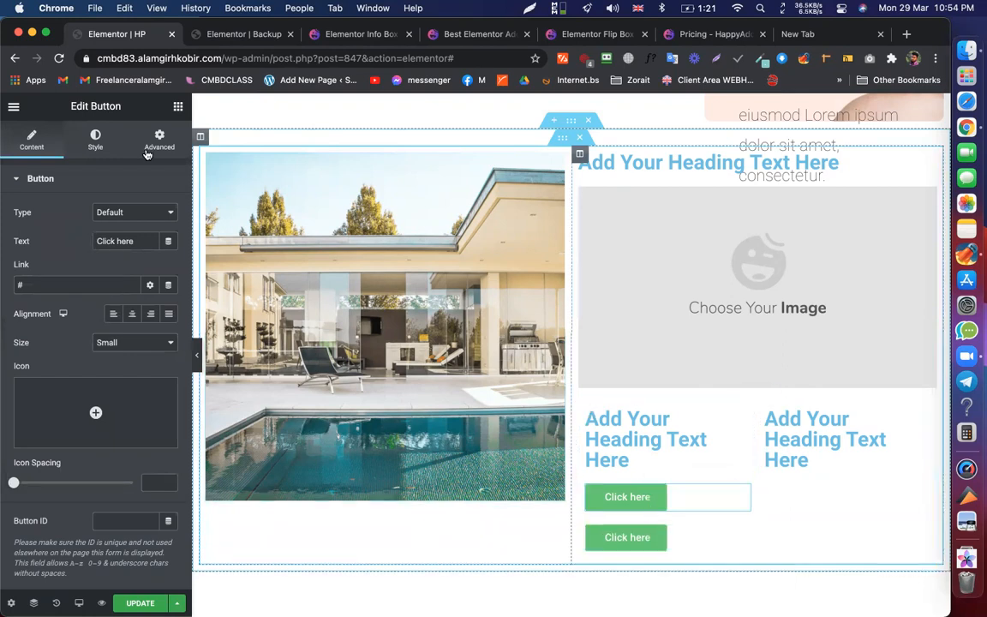
# - Search the widget library for 'du', then clear the search
pyautogui.click(178, 106)
pyautogui.scroll(-10, 86, 296)
pyautogui.scroll(3, 87, 296)
pyautogui.scroll(1, 87, 295)
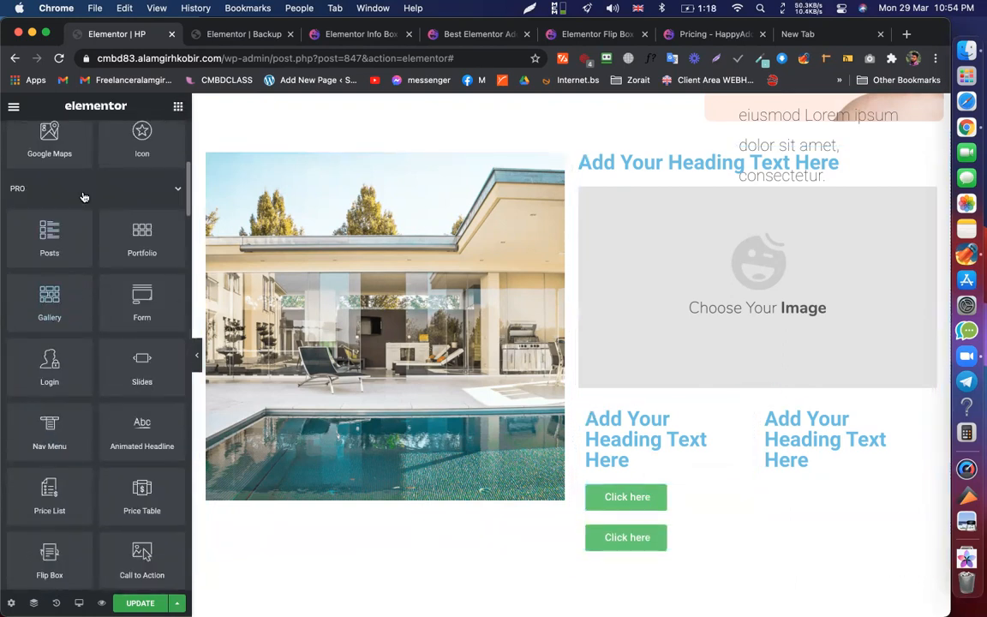
pyautogui.scroll(10, 84, 197)
pyautogui.write('du')
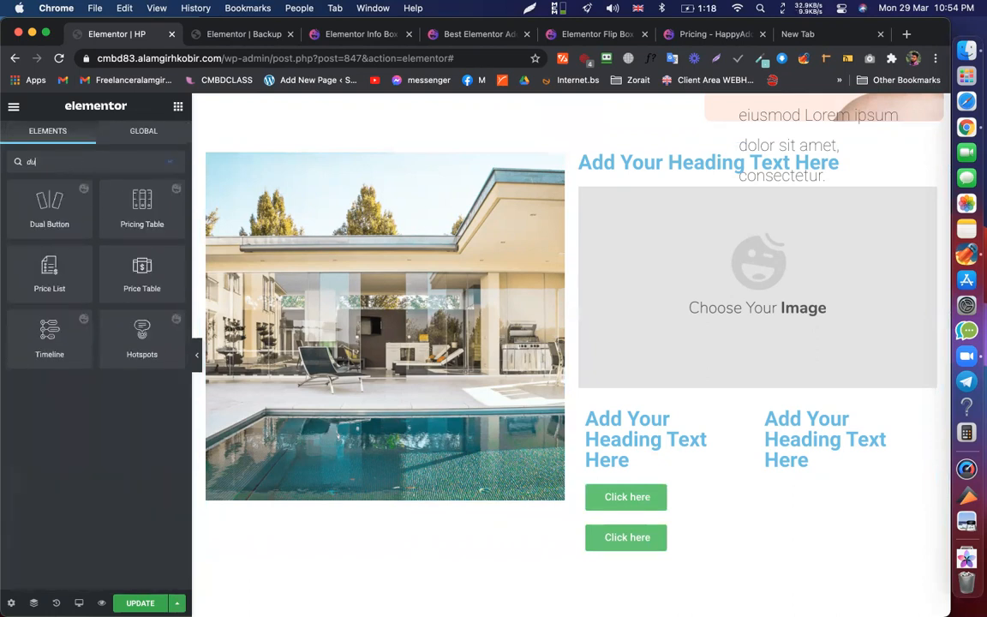
pyautogui.press('BackSpace')
pyautogui.press('BackSpace')
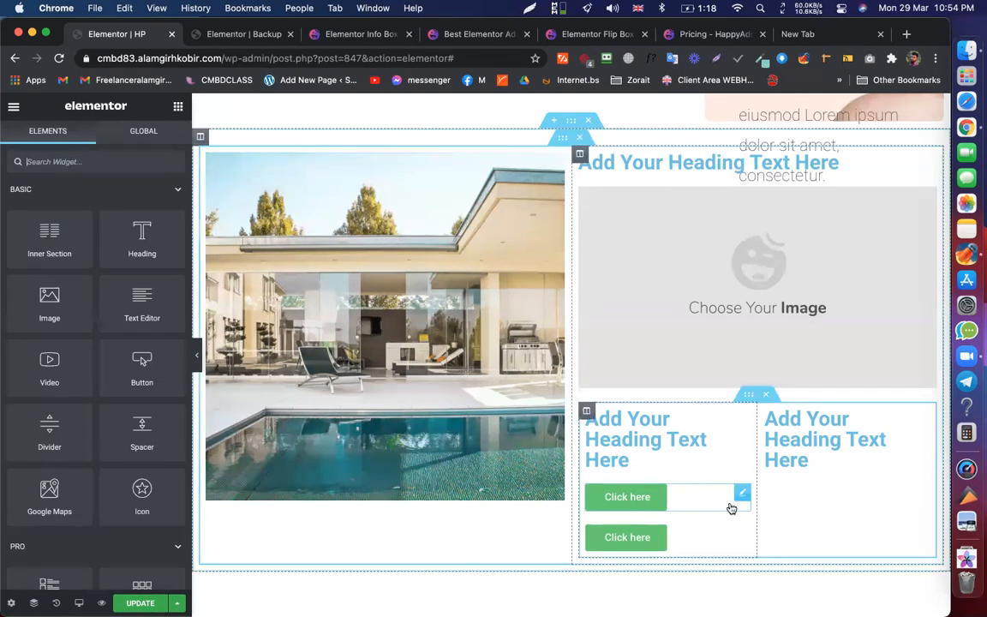
# - Add a nested section to the column and place both 'Click here' buttons side by side in it
pyautogui.rightClick(661, 411)
pyautogui.click(700, 400)
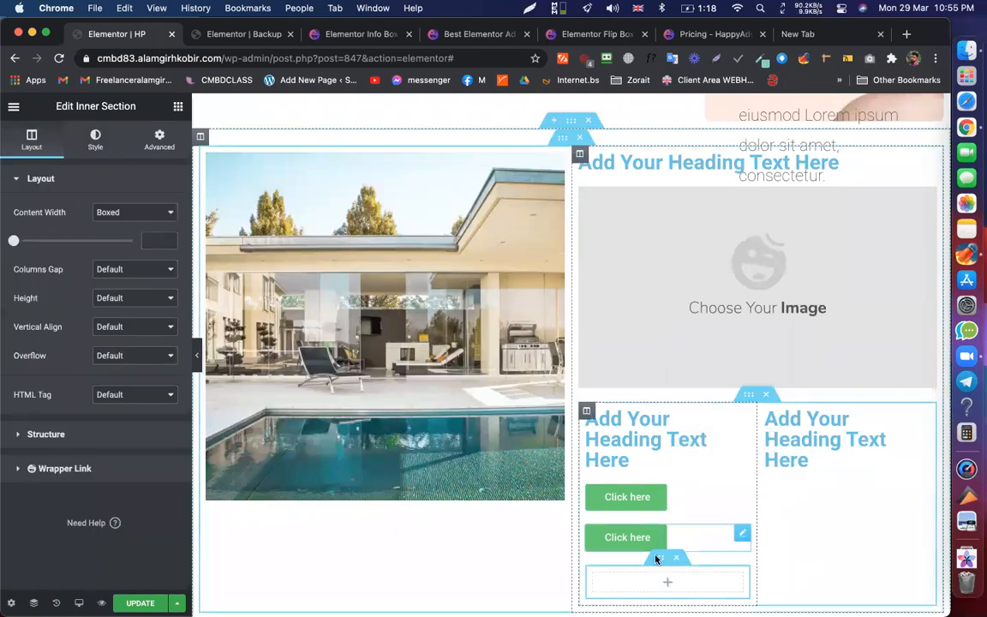
pyautogui.scroll(-3, 656, 555)
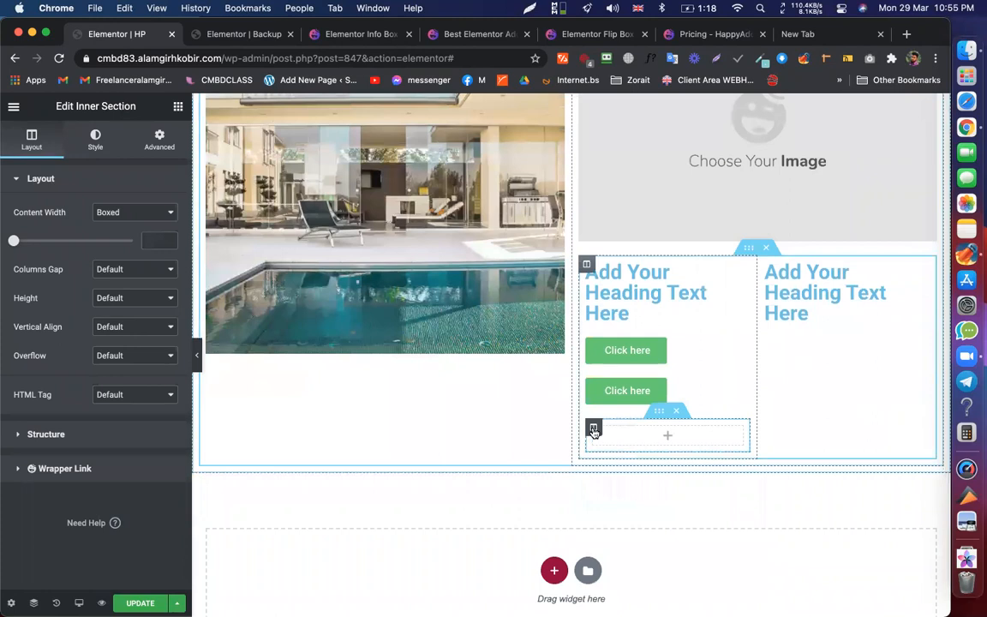
pyautogui.rightClick(594, 431)
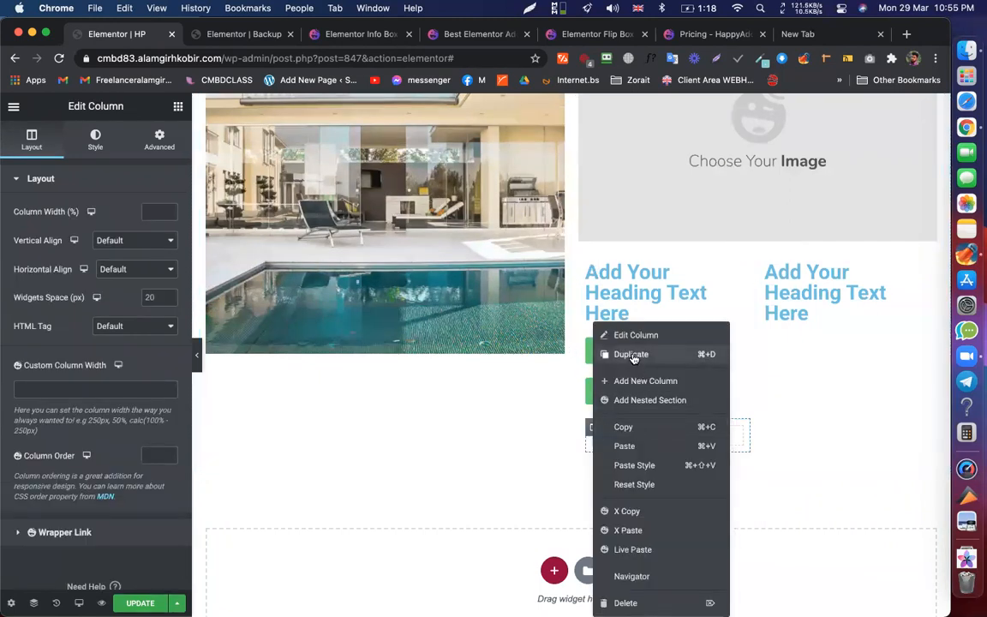
pyautogui.click(652, 435)
pyautogui.moveTo(628, 391); pyautogui.dragTo(626, 401)
pyautogui.moveTo(651, 349); pyautogui.dragTo(711, 363)
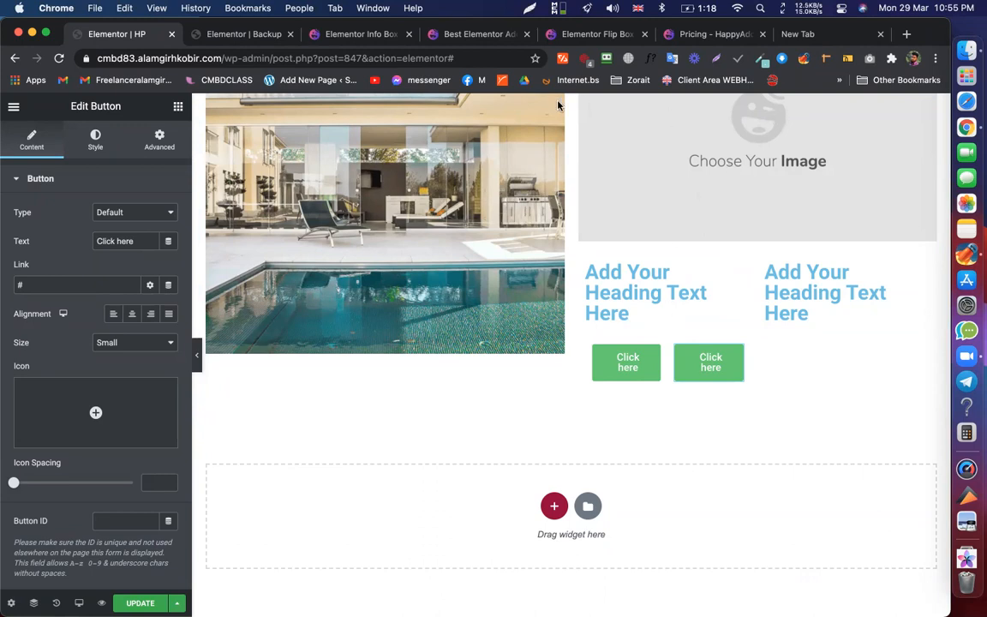
# - Add a new single-column section at the bottom of the page
pyautogui.scroll(-1, 536, 306)
pyautogui.click(554, 500)
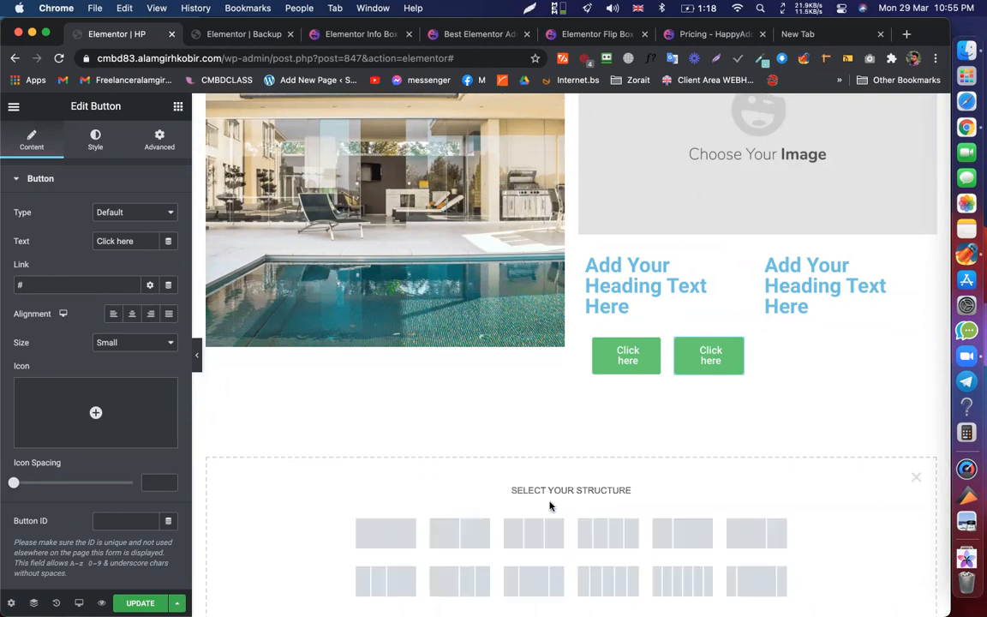
pyautogui.click(374, 533)
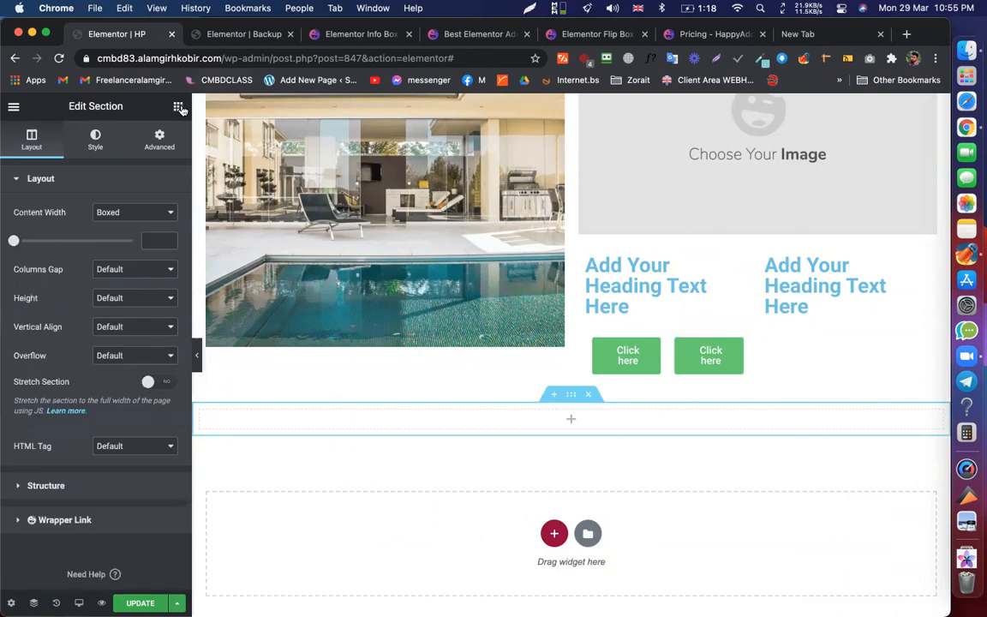
# - Insert a two-column Inner Section into the new section and drop an Image widget in
pyautogui.click(177, 106)
pyautogui.moveTo(49, 242); pyautogui.dragTo(554, 418)
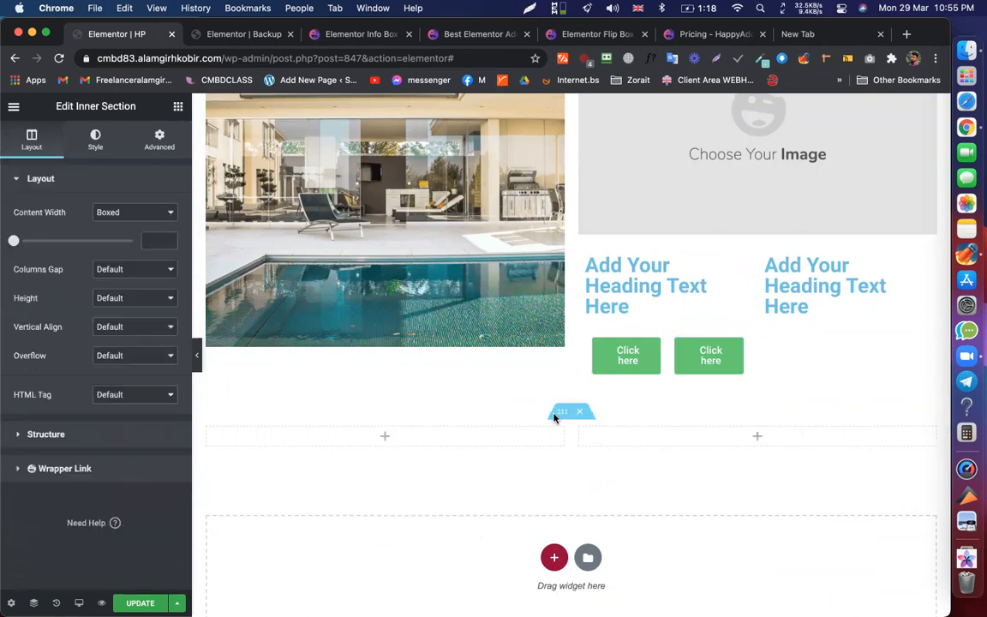
pyautogui.click(387, 438)
pyautogui.moveTo(49, 300); pyautogui.dragTo(403, 439)
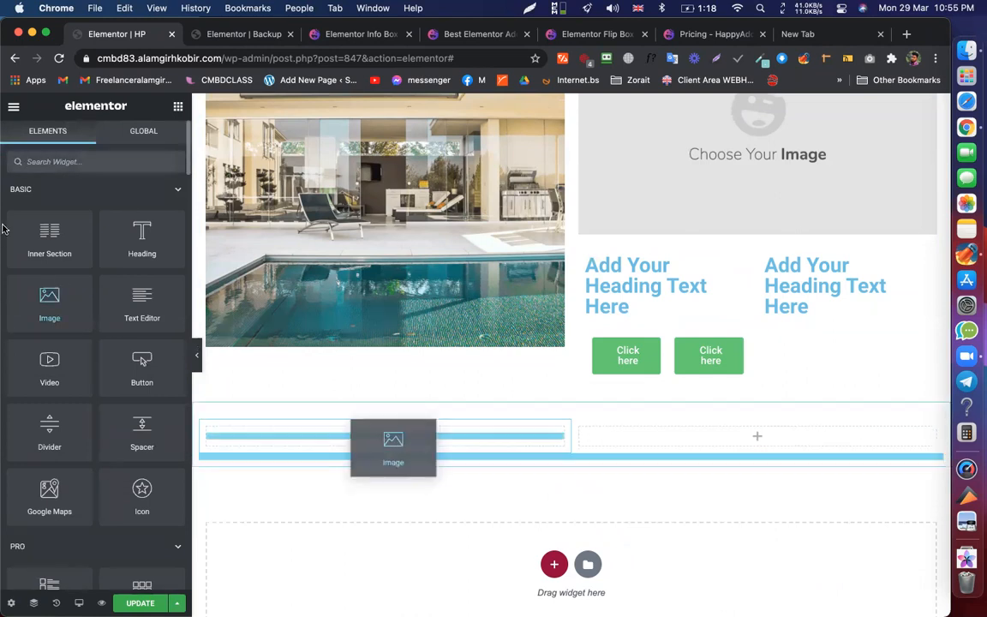
# - Paste a copy of the pool photo into the left column, leaving an image placeholder on the right
pyautogui.rightClick(390, 229)
pyautogui.click(425, 282)
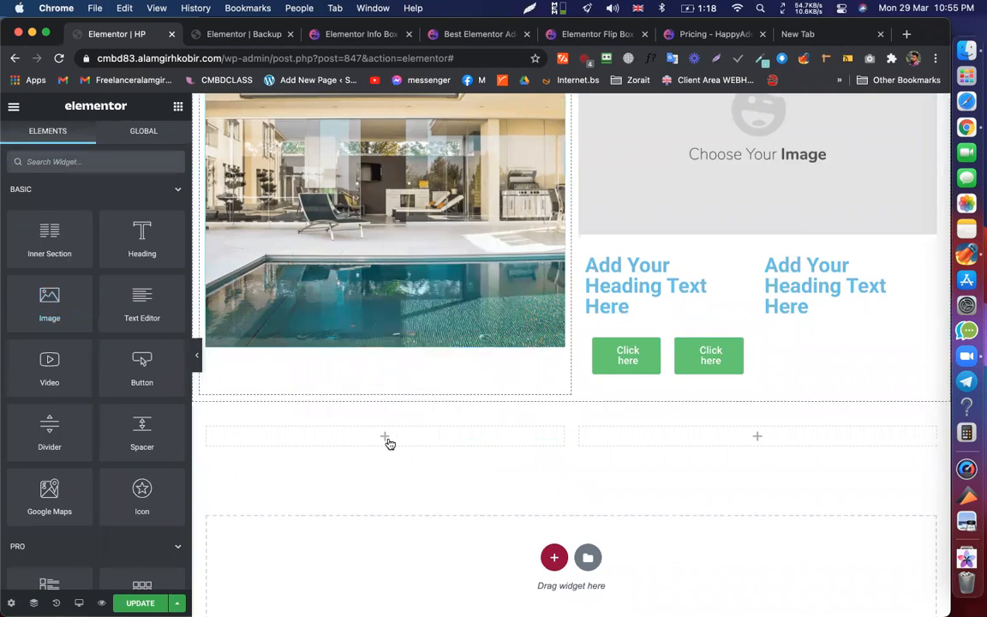
pyautogui.rightClick(386, 440)
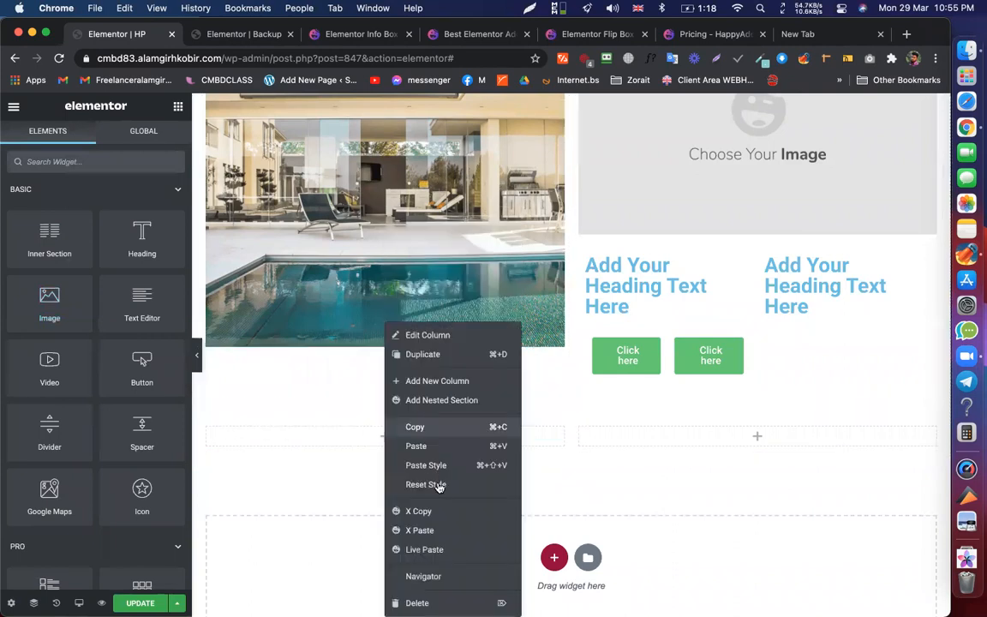
pyautogui.click(415, 445)
pyautogui.scroll(-2, 757, 265)
pyautogui.scroll(-4, 655, 268)
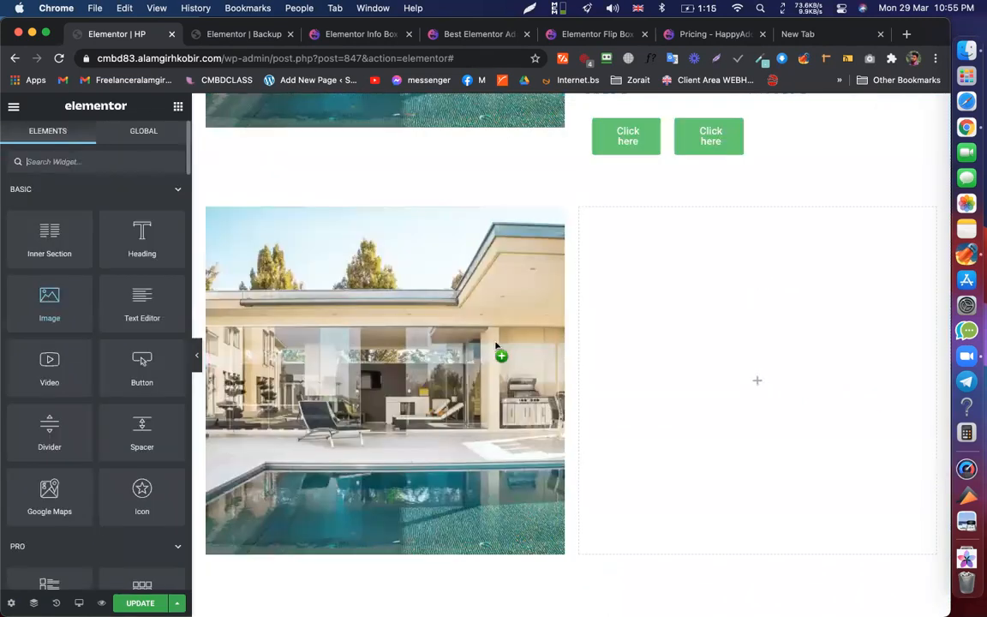
pyautogui.moveTo(502, 352); pyautogui.dragTo(799, 392)
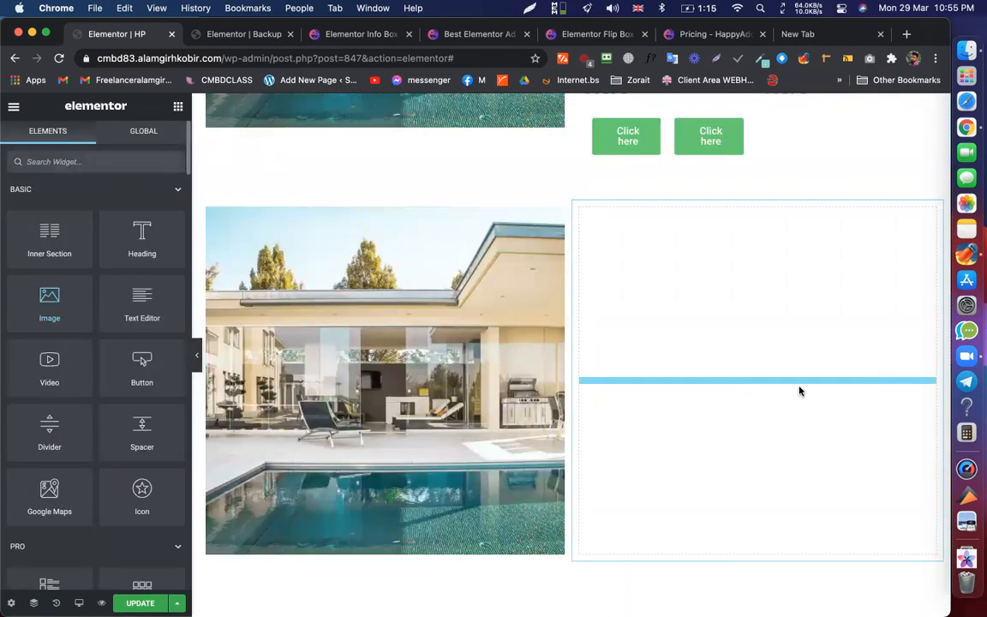
pyautogui.scroll(-1, 718, 364)
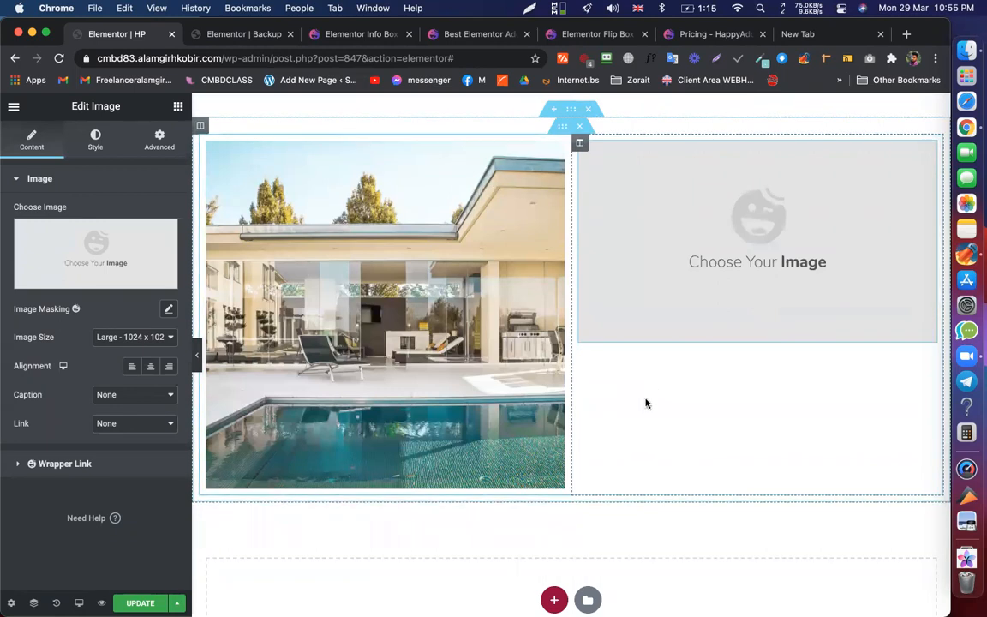
pyautogui.click(179, 108)
pyautogui.moveTo(0, 234)
pyautogui.mouseDown()
pyautogui.moveTo(103, 233)
pyautogui.moveTo(1, 232)
pyautogui.moveTo(839, 363)
pyautogui.moveTo(731, 248)
pyautogui.moveTo(678, 357)
pyautogui.moveTo(494, 96)
pyautogui.moveTo(648, 151)
pyautogui.moveTo(750, 224)
pyautogui.moveTo(711, 325)
pyautogui.moveTo(514, 463)
pyautogui.moveTo(561, 495)
pyautogui.moveTo(739, 358)
pyautogui.moveTo(720, 182)
pyautogui.moveTo(559, 144)
pyautogui.moveTo(633, 198)
pyautogui.moveTo(463, 268)
pyautogui.moveTo(823, 296)
pyautogui.moveTo(844, 407)
pyautogui.moveTo(762, 148)
pyautogui.moveTo(655, 132)
pyautogui.moveTo(641, 146)
pyautogui.moveTo(645, 136)
pyautogui.moveTo(648, 366)
pyautogui.moveTo(564, 502)
pyautogui.moveTo(577, 502)
pyautogui.moveTo(735, 319)
pyautogui.moveTo(717, 351)
pyautogui.moveTo(740, 412)
pyautogui.moveTo(3, 225)
pyautogui.mouseUp()
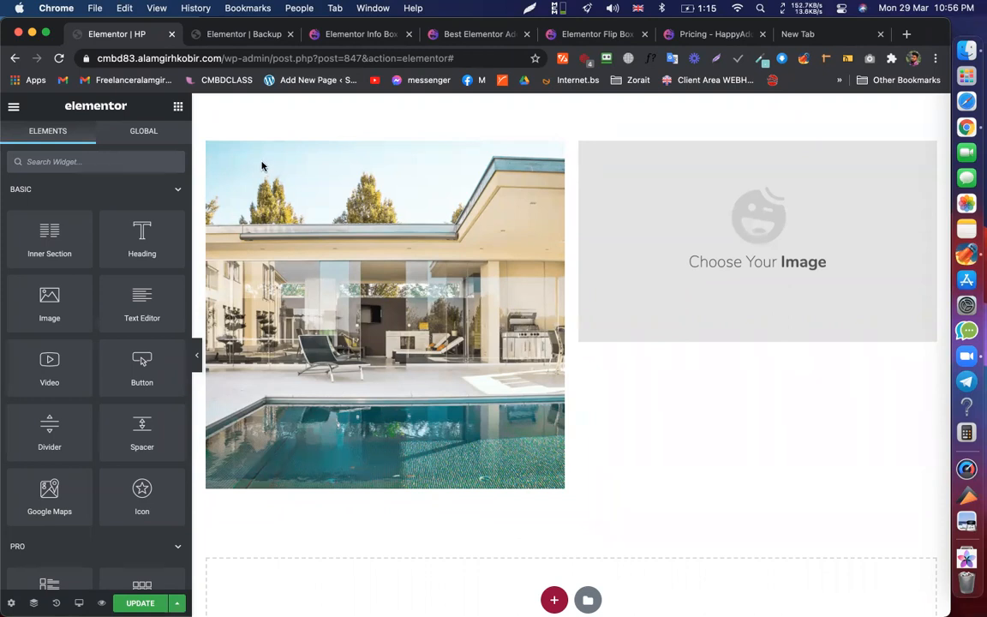
# - Add a two-column section below the image placeholder, then delete it again
pyautogui.click(712, 250)
pyautogui.scroll(2, 642, 360)
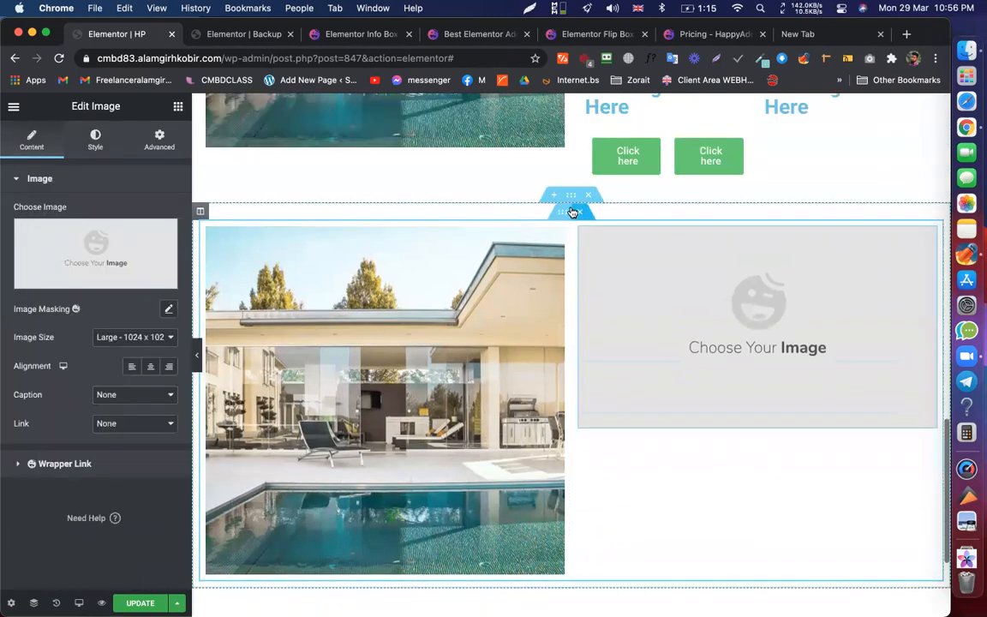
pyautogui.scroll(-5, 591, 411)
pyautogui.click(555, 500)
pyautogui.click(455, 531)
pyautogui.scroll(-1, 559, 294)
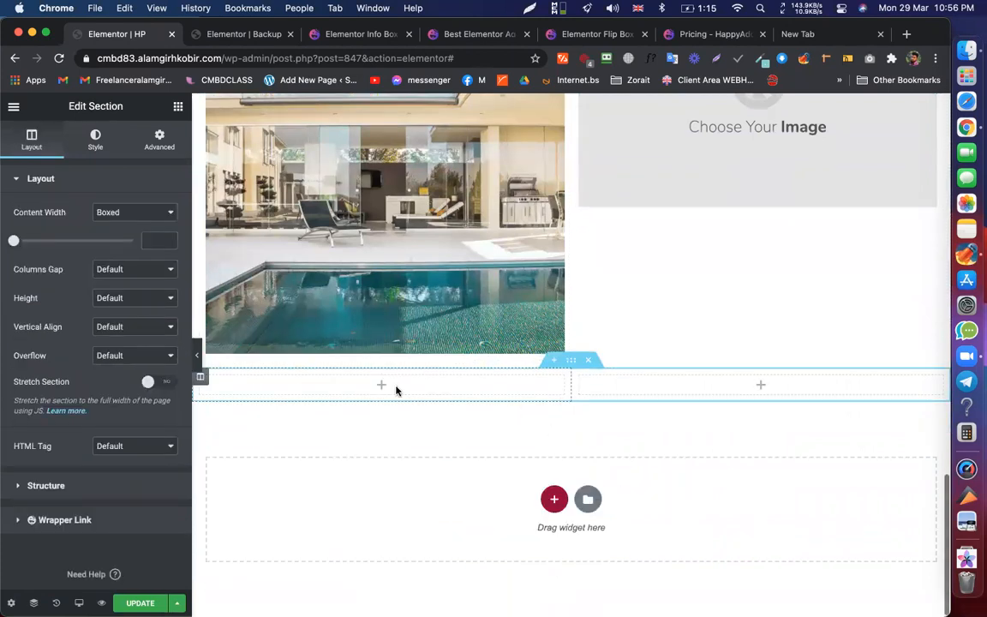
pyautogui.click(177, 108)
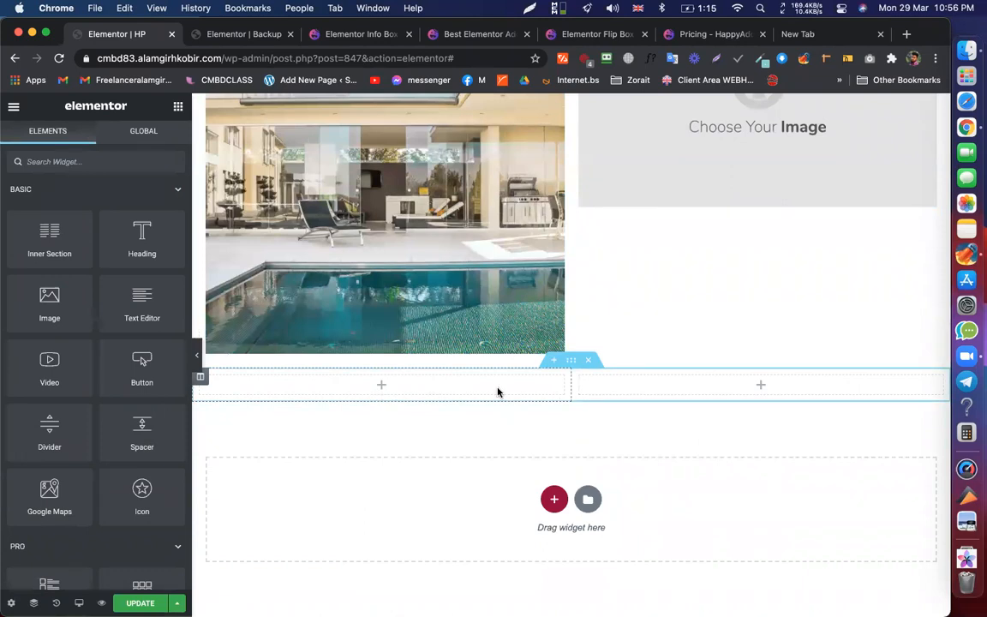
pyautogui.click(588, 360)
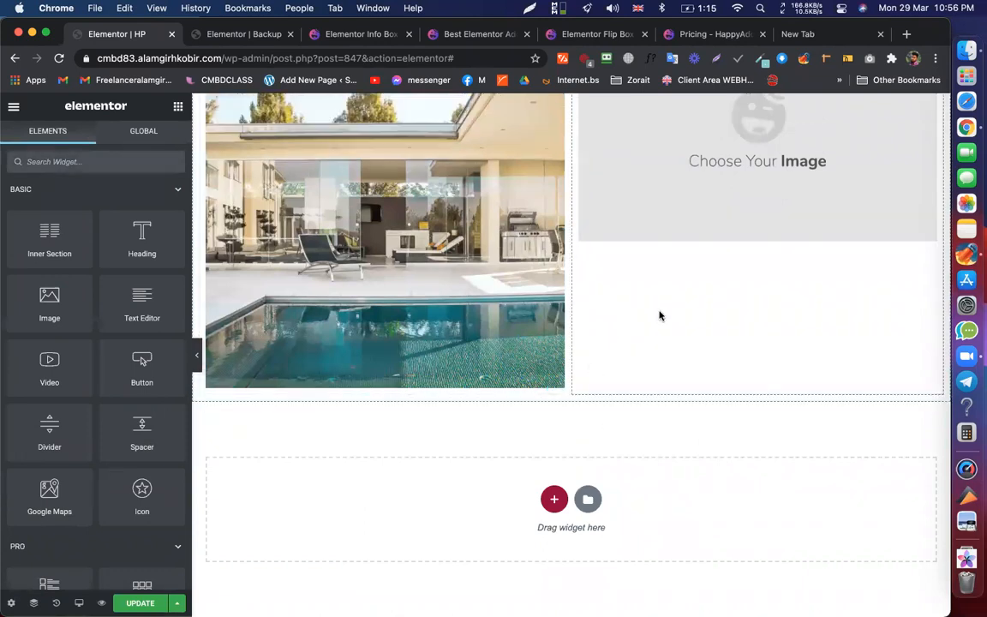
pyautogui.scroll(2, 659, 315)
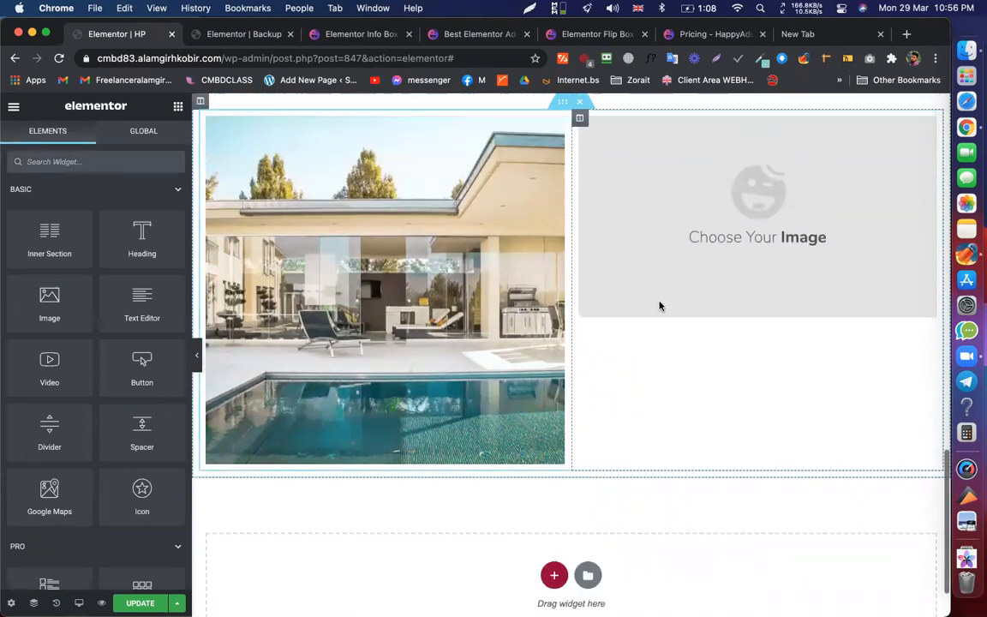
# - Add a nested section under the right column's image placeholder and expand it to three columns
pyautogui.rightClick(659, 355)
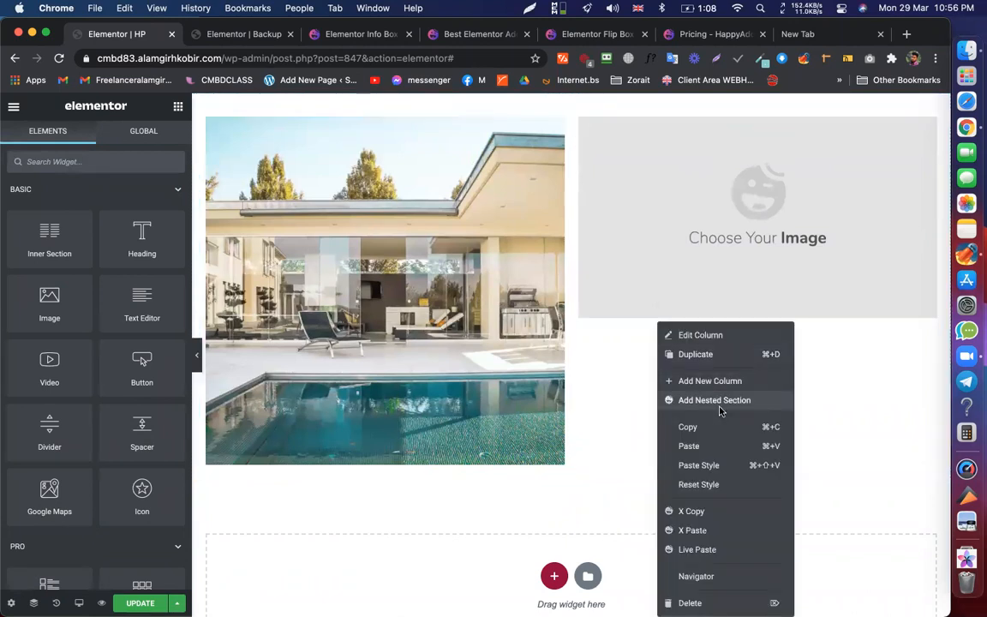
pyautogui.click(718, 400)
pyautogui.rightClick(588, 342)
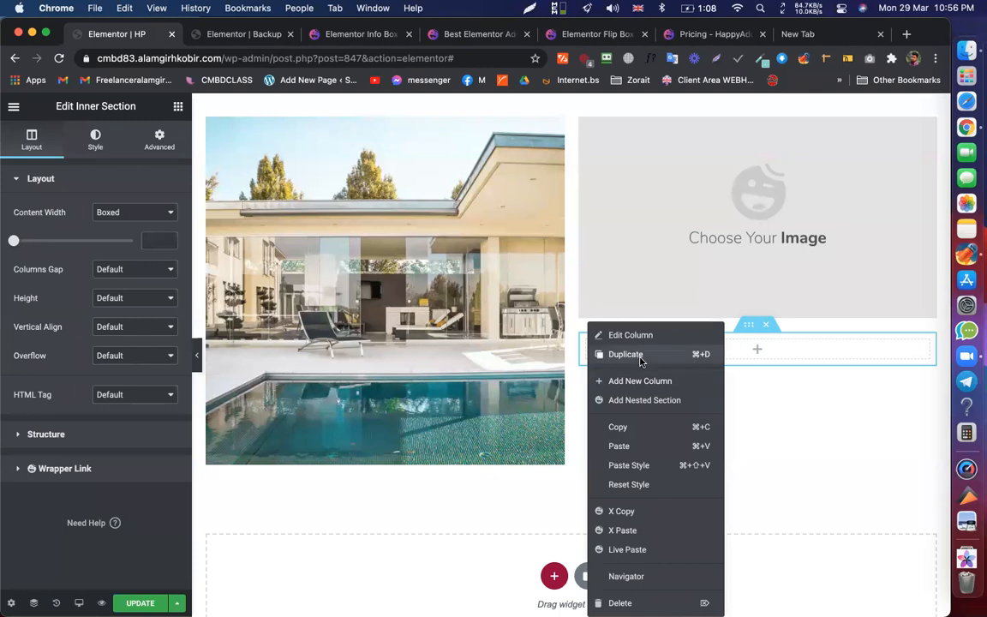
pyautogui.click(640, 362)
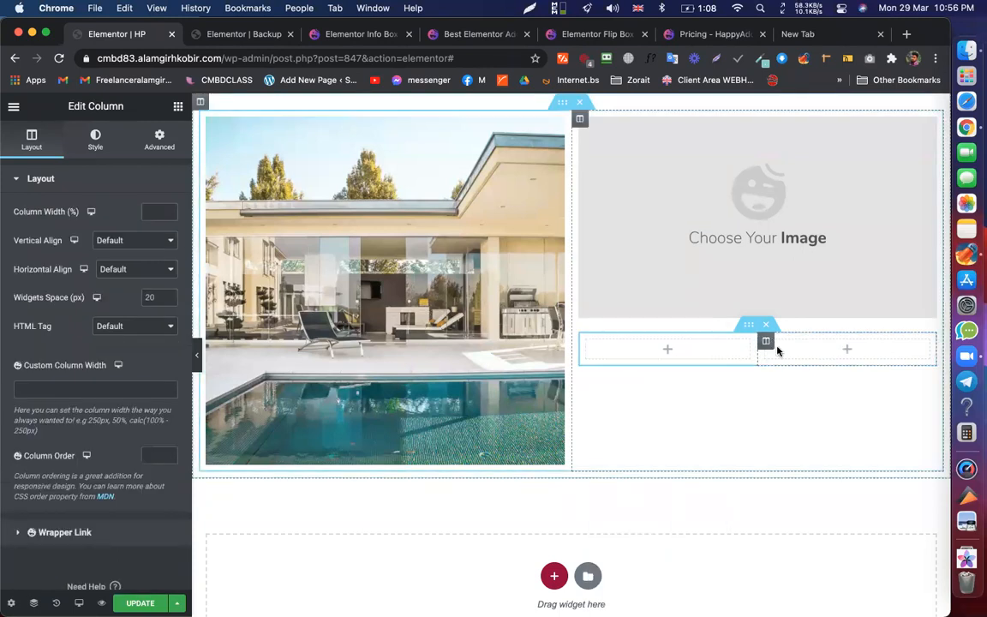
pyautogui.rightClick(765, 342)
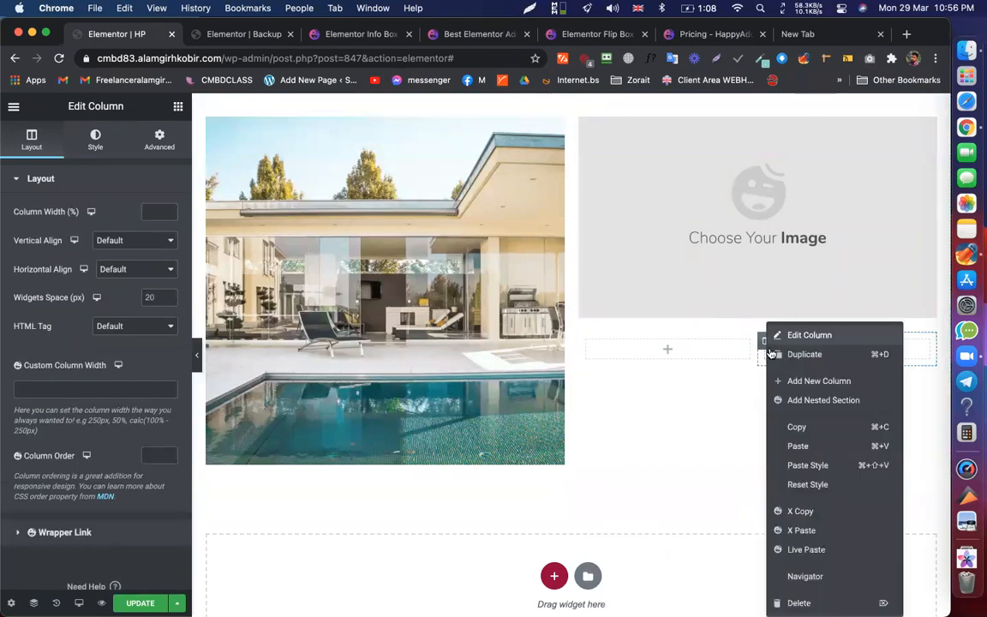
pyautogui.click(819, 381)
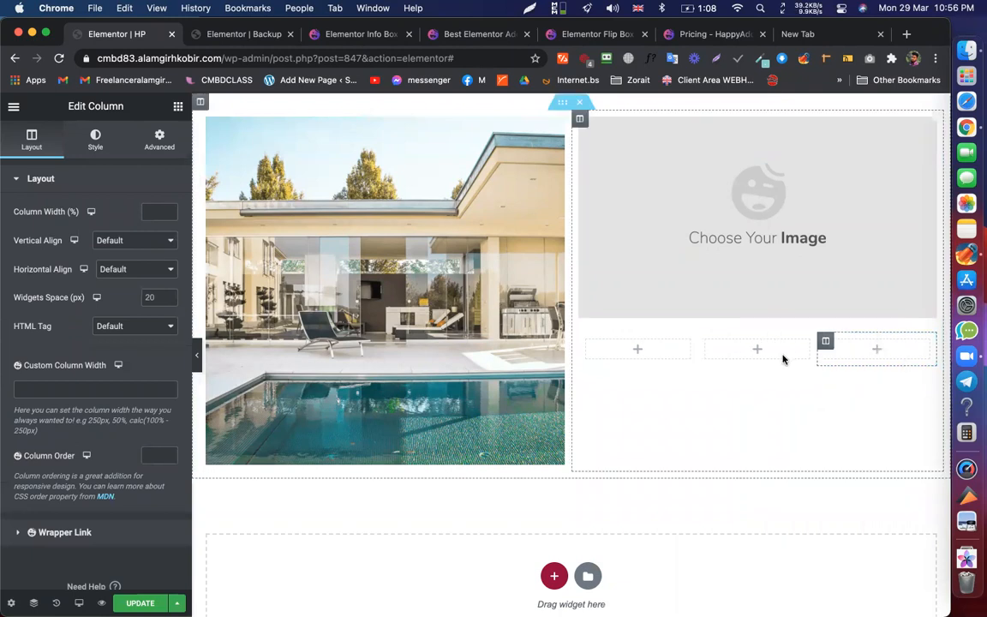
pyautogui.click(644, 351)
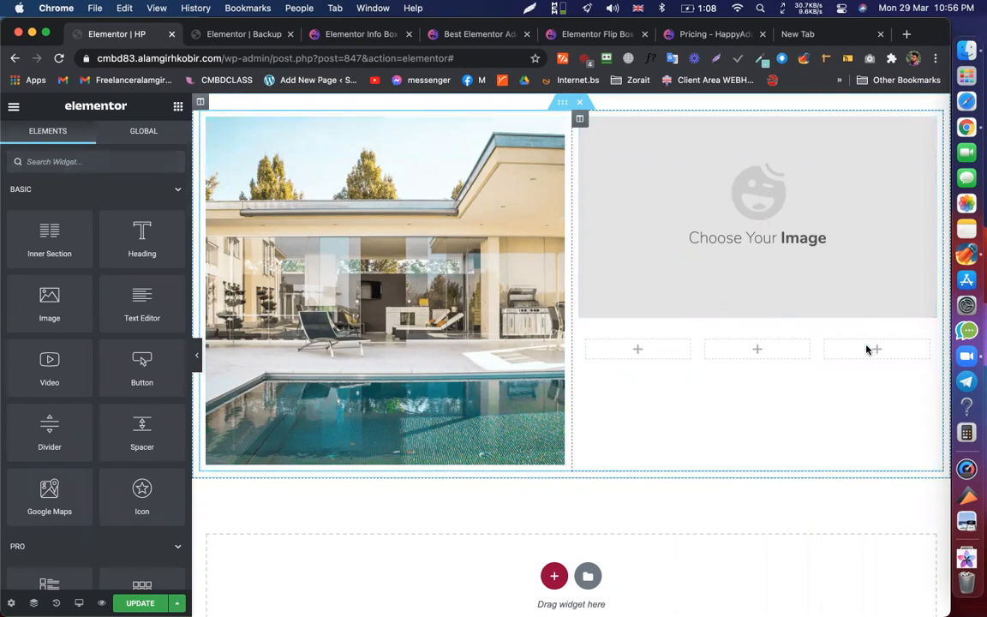
# - Drop Image widgets into all three small inner columns
pyautogui.moveTo(47, 279); pyautogui.dragTo(639, 344)
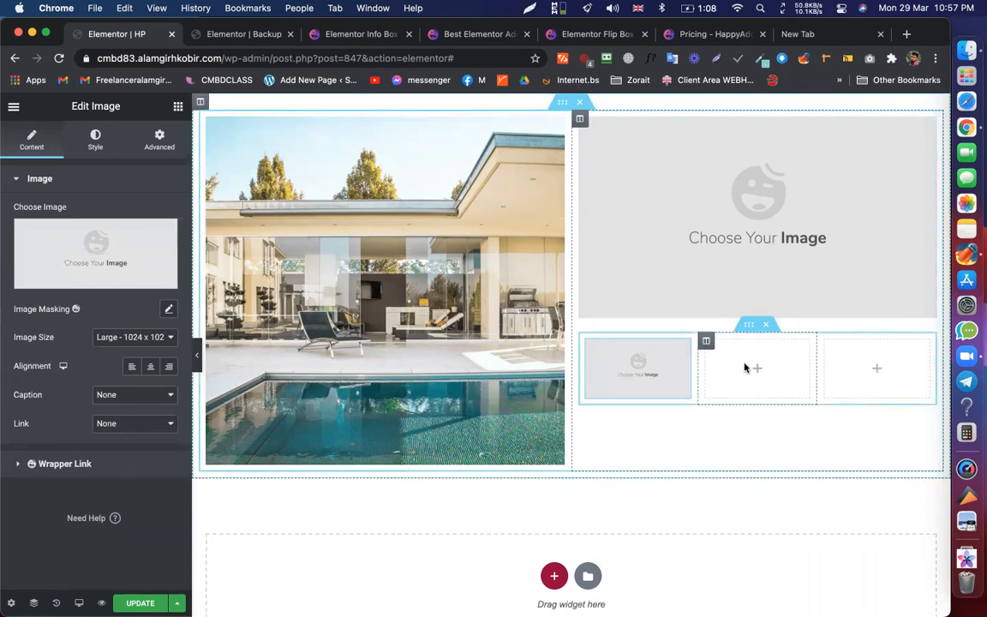
pyautogui.click(178, 107)
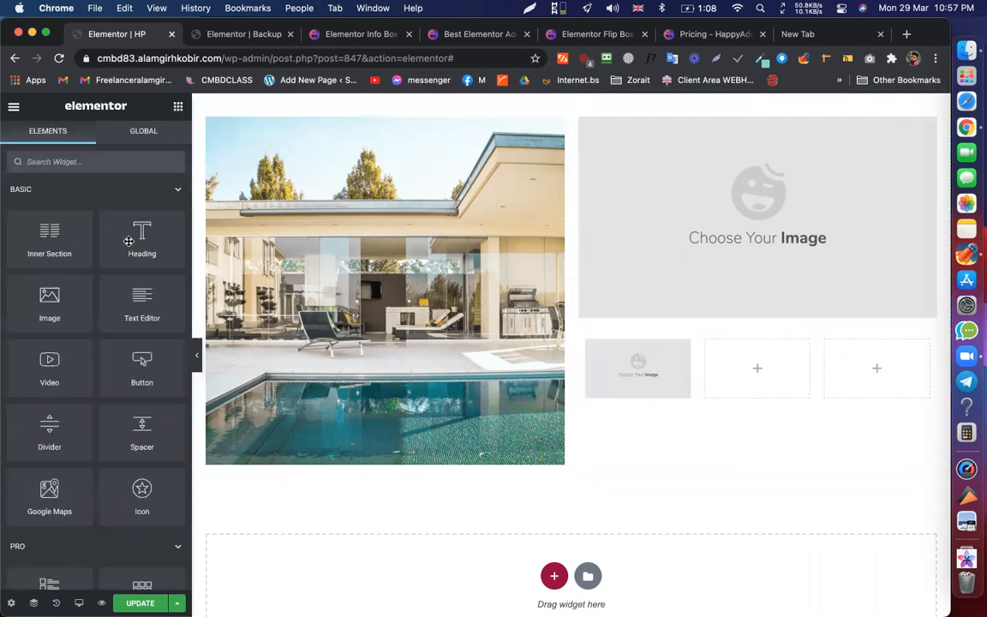
pyautogui.moveTo(48, 302); pyautogui.dragTo(792, 364)
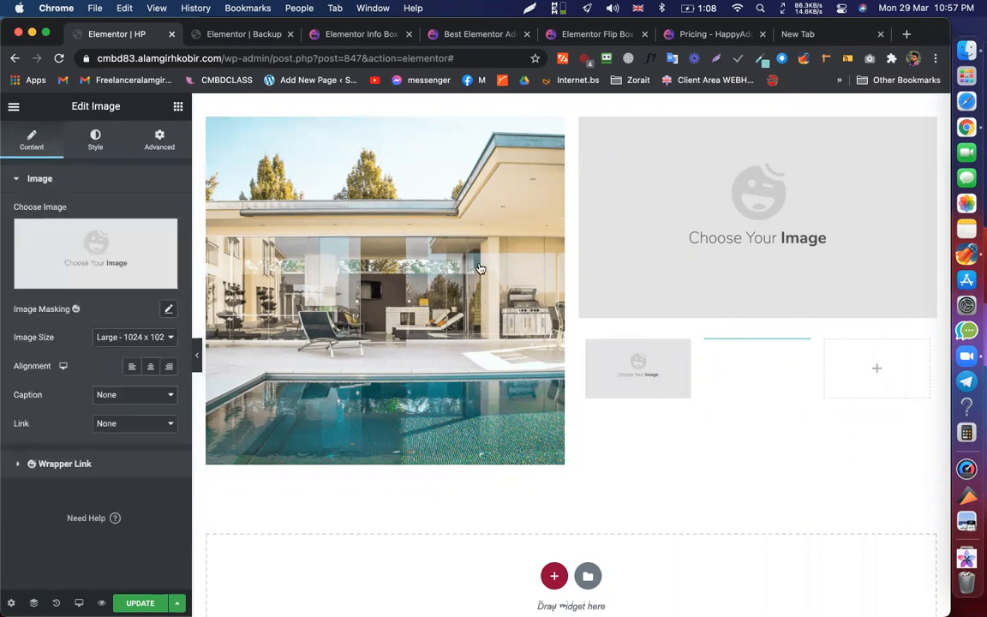
pyautogui.click(178, 106)
pyautogui.moveTo(48, 302); pyautogui.dragTo(864, 366)
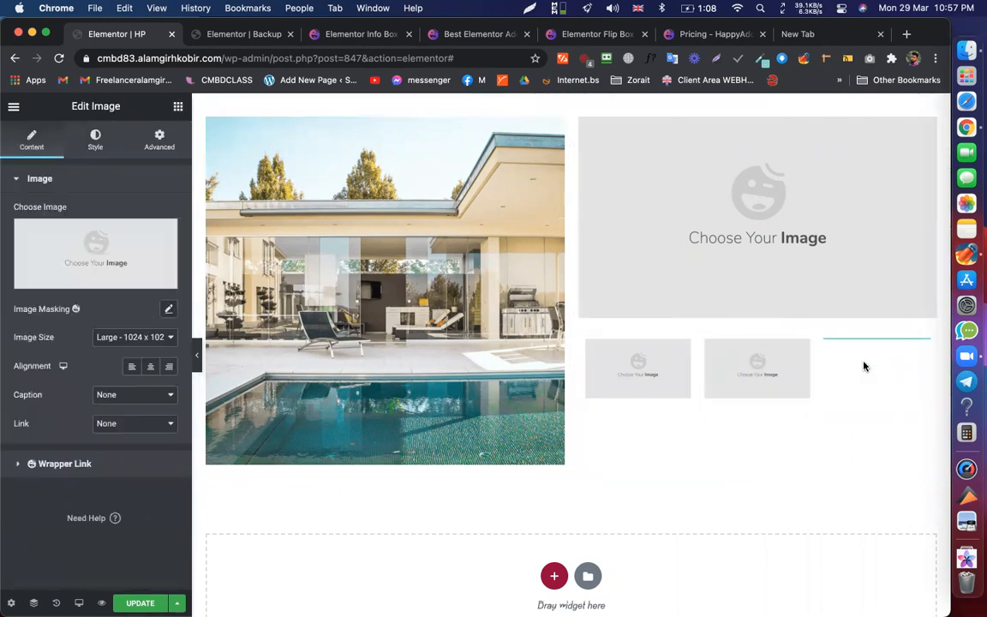
# - Set the right column's Vertical Align to Middle and save the page
pyautogui.click(580, 119)
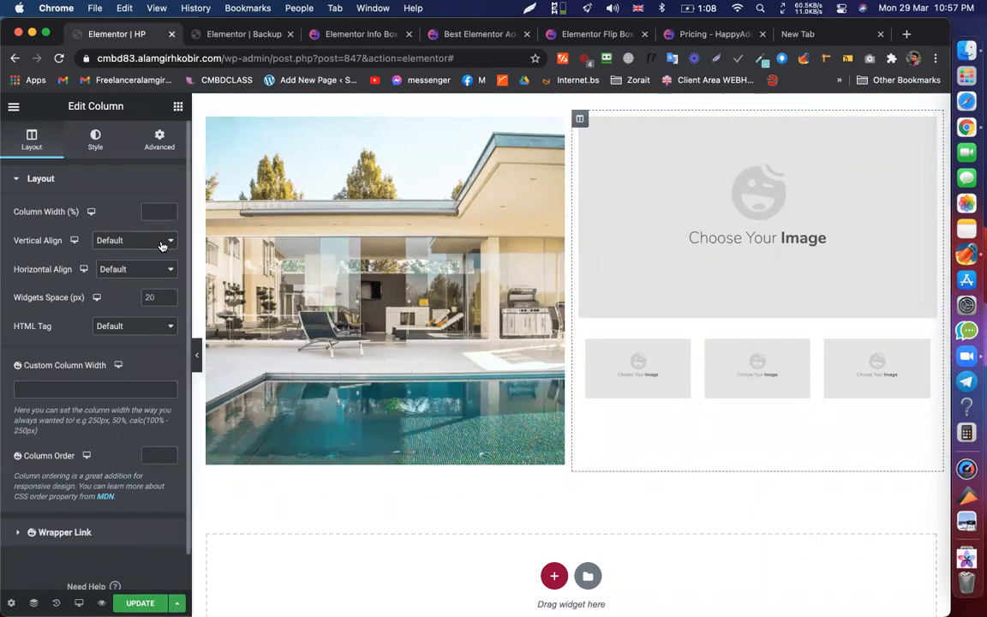
pyautogui.click(129, 241)
pyautogui.press('Return')
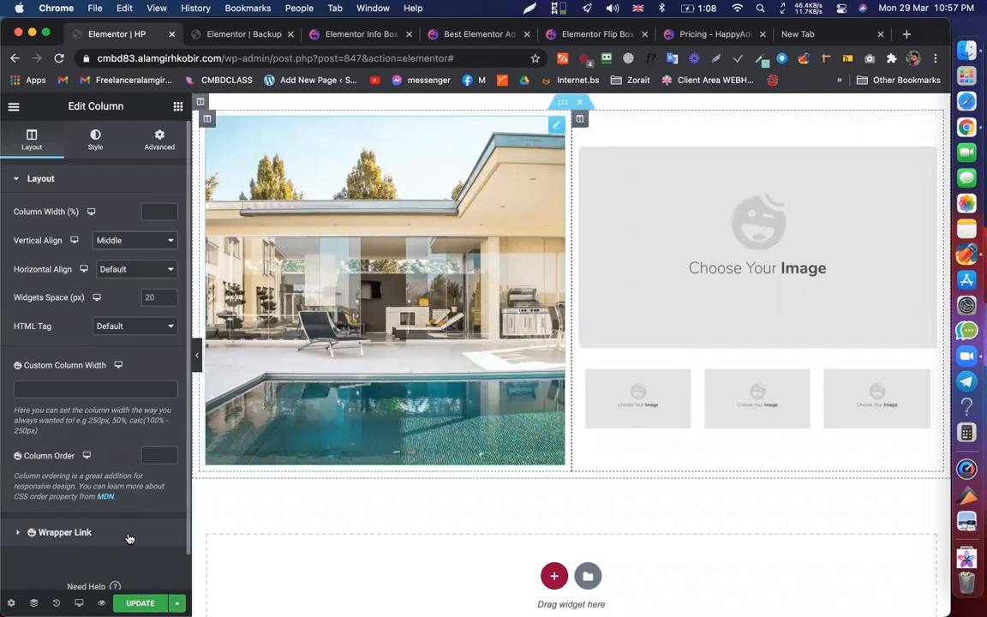
pyautogui.press('super+s')
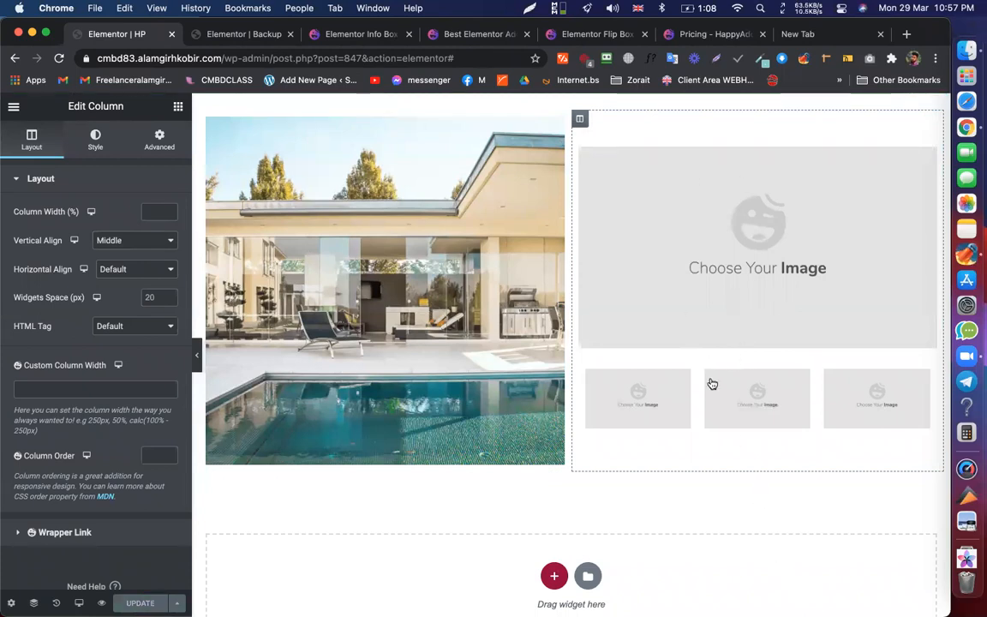
# - Add a two-column nested section inside the first small column and save the page
pyautogui.rightClick(657, 399)
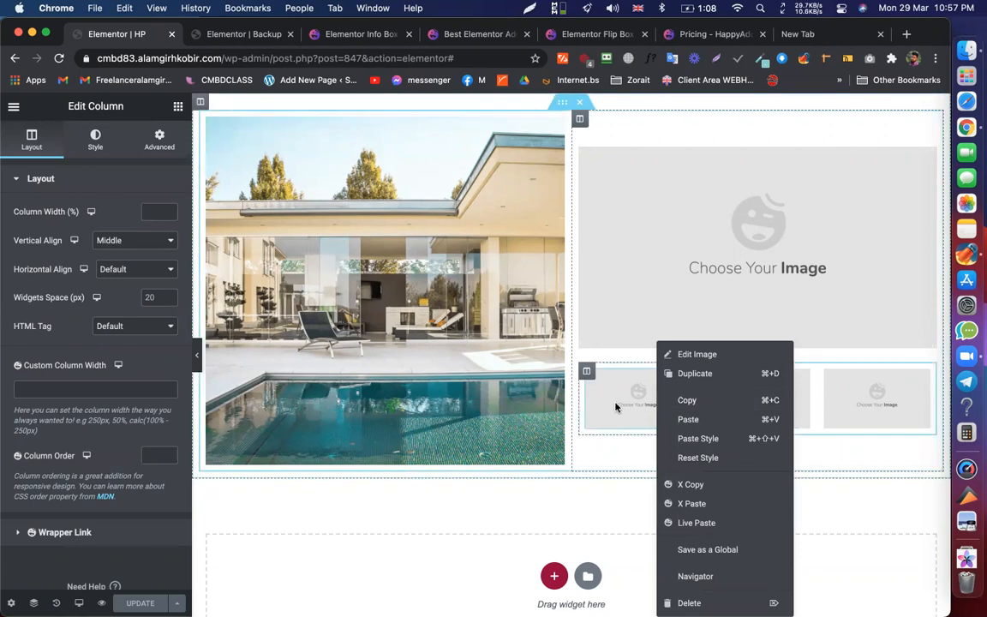
pyautogui.click(584, 404)
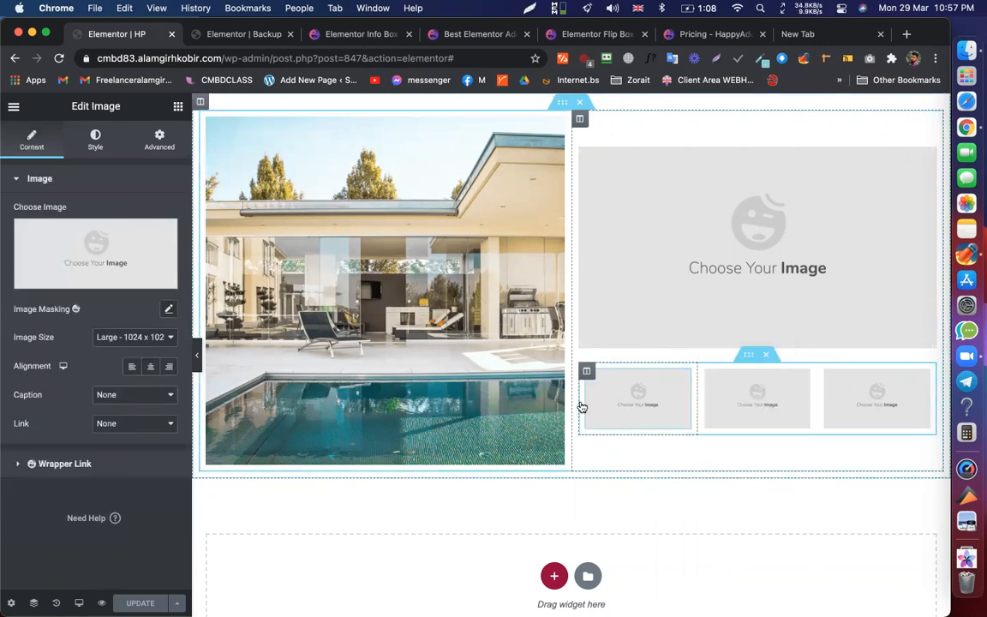
pyautogui.rightClick(582, 406)
pyautogui.click(613, 401)
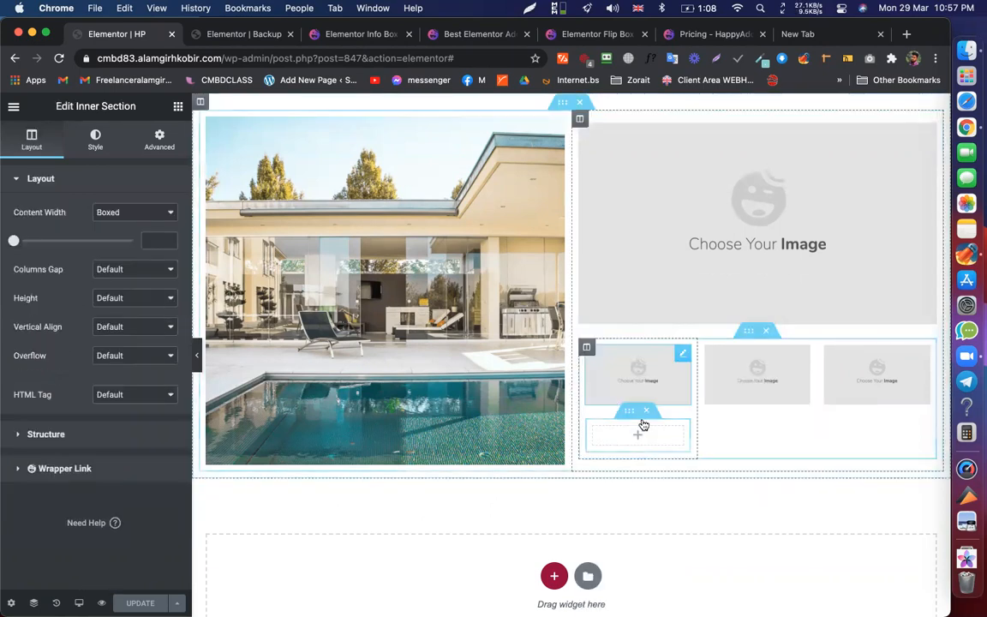
pyautogui.rightClick(621, 440)
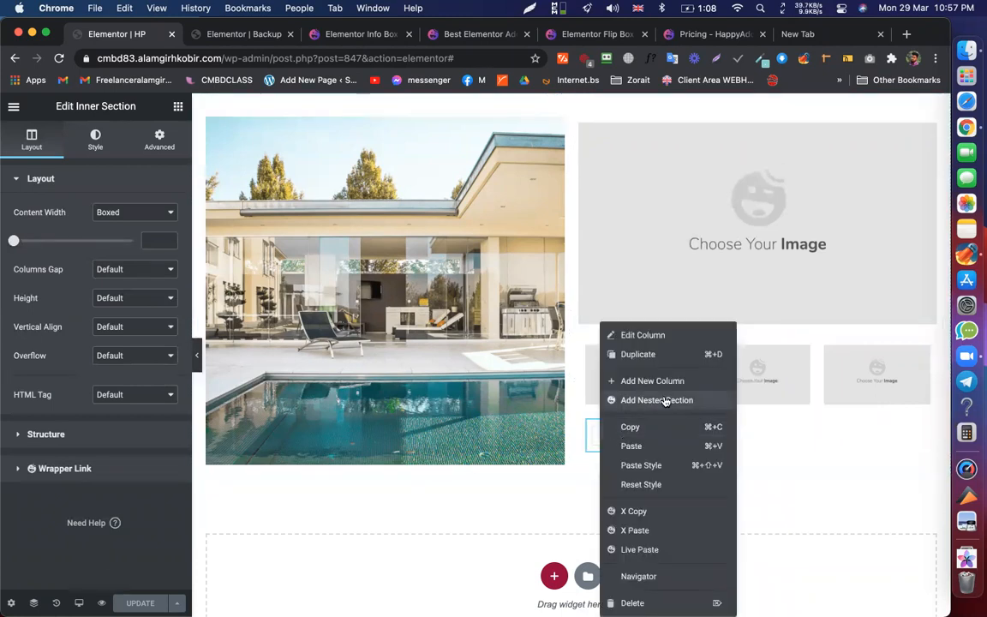
pyautogui.click(634, 354)
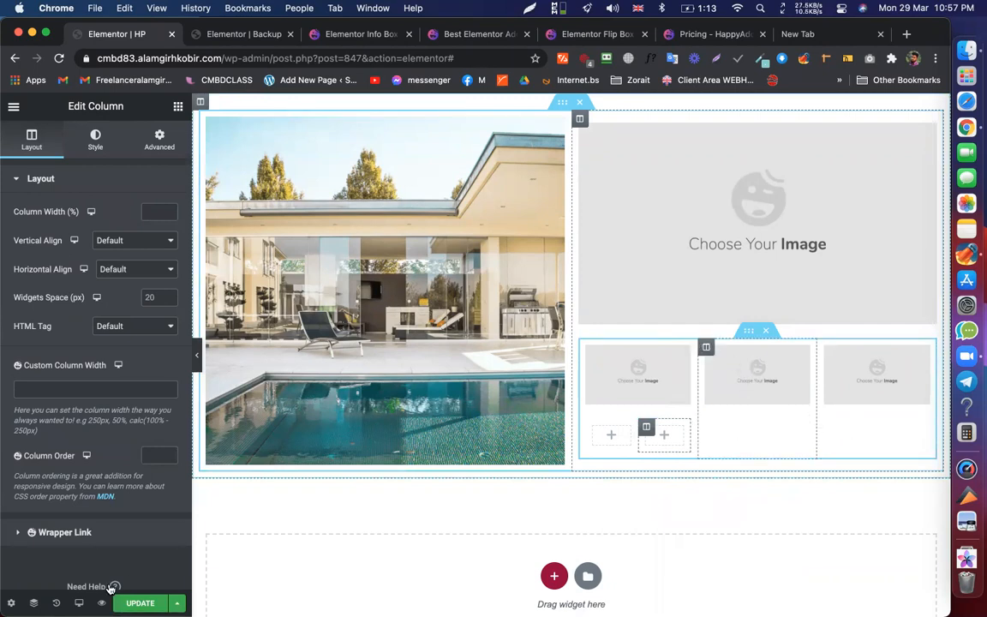
pyautogui.press('super+s')
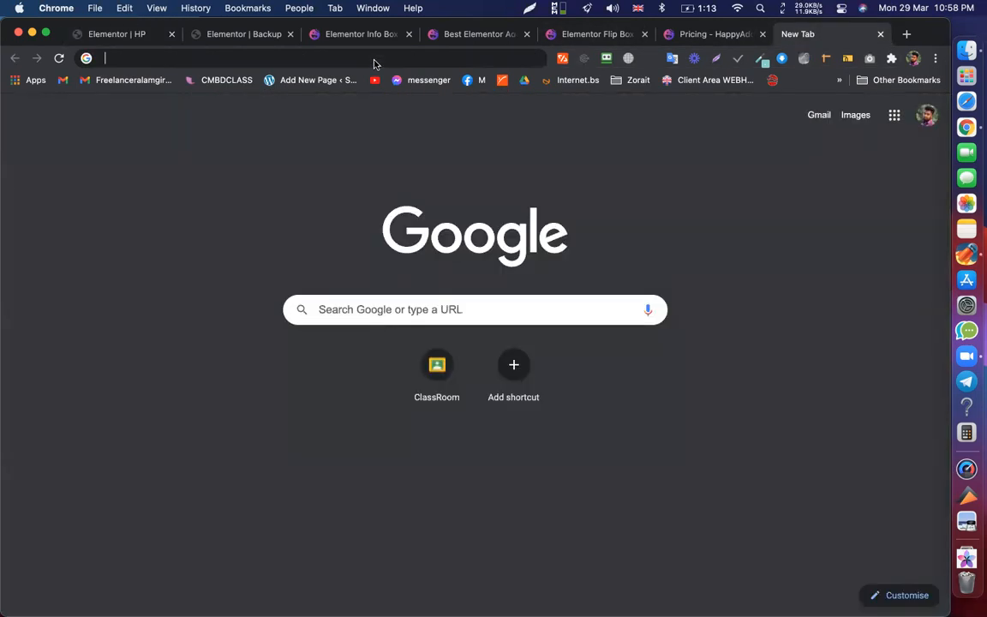
# - Search Google for 'powerpack' in the new tab
pyautogui.click(374, 64)
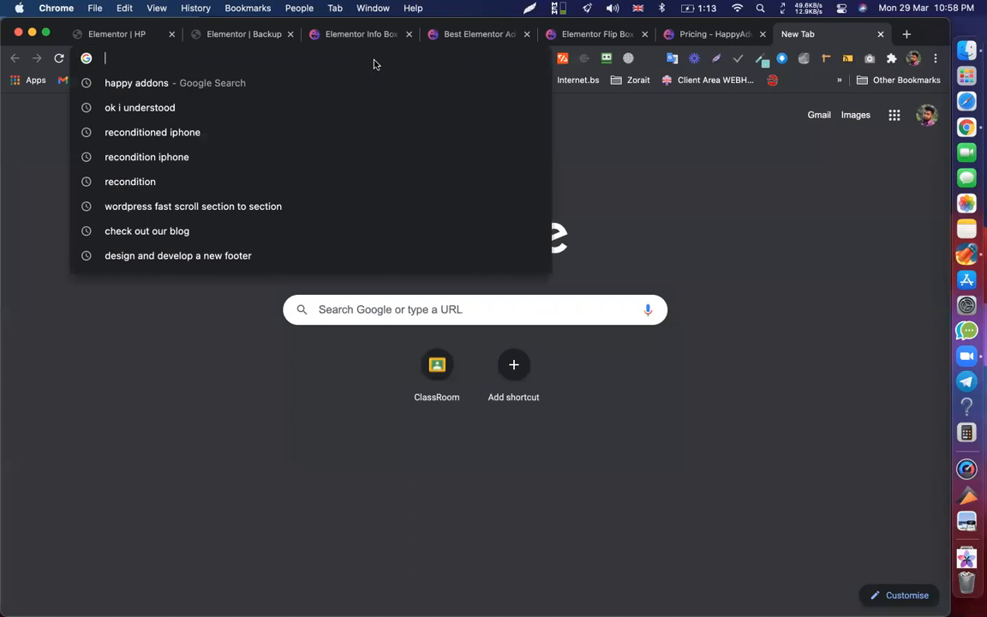
pyautogui.write('powerpac')
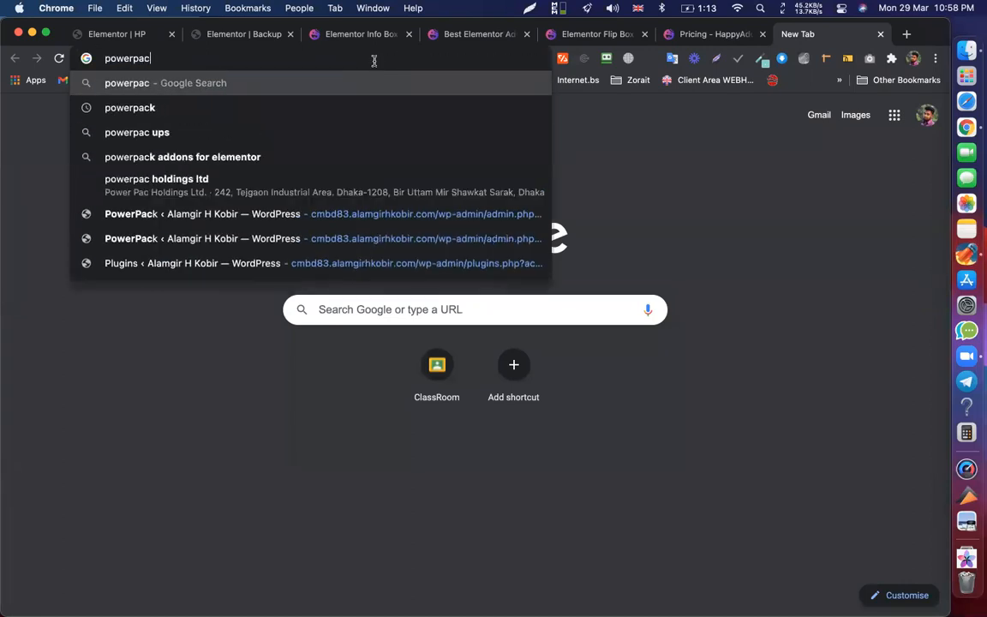
pyautogui.write('k')
pyautogui.press('Return')
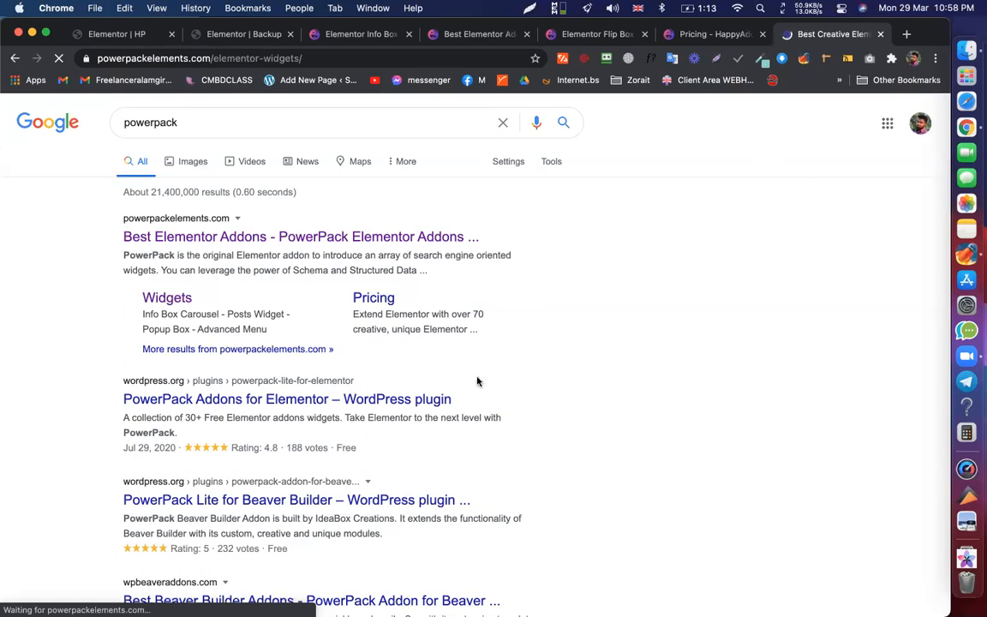
# - Scroll the PowerPack widgets list and open the Advanced Menu widget page
pyautogui.scroll(-5, 377, 330)
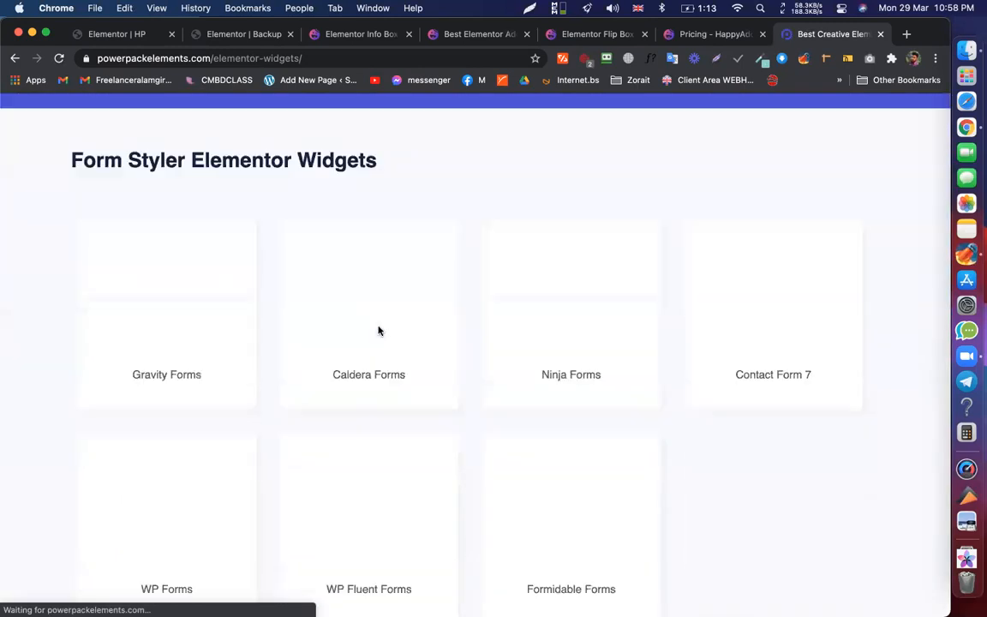
pyautogui.scroll(-15, 397, 250)
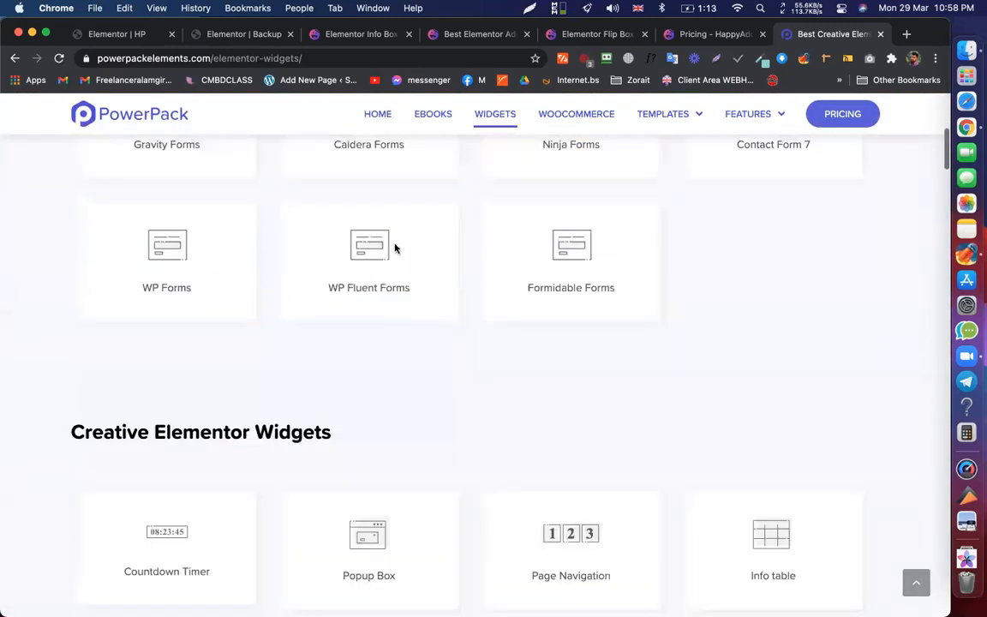
pyautogui.scroll(-15, 386, 251)
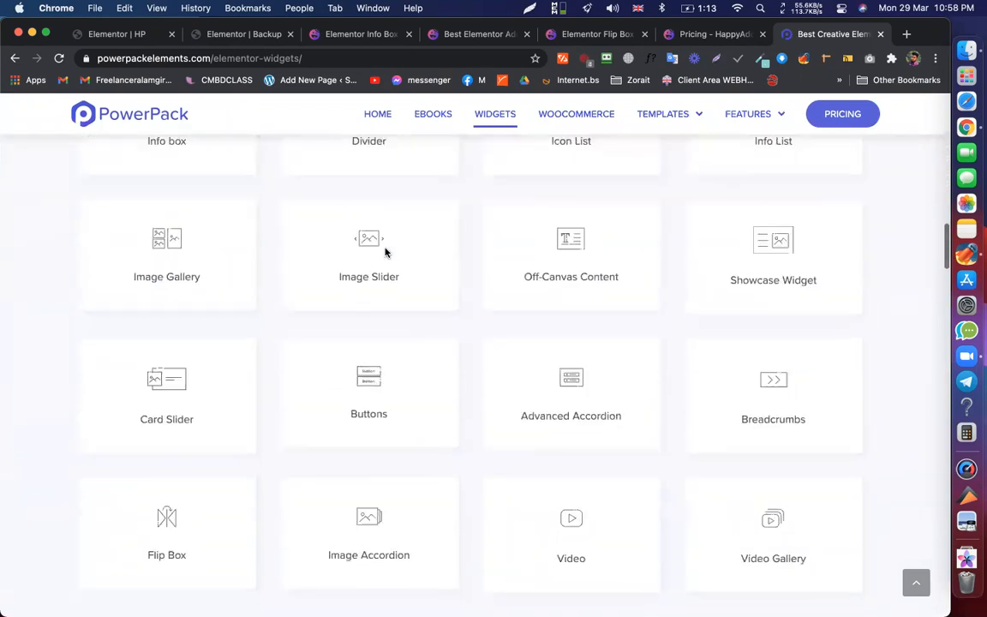
pyautogui.click(159, 210)
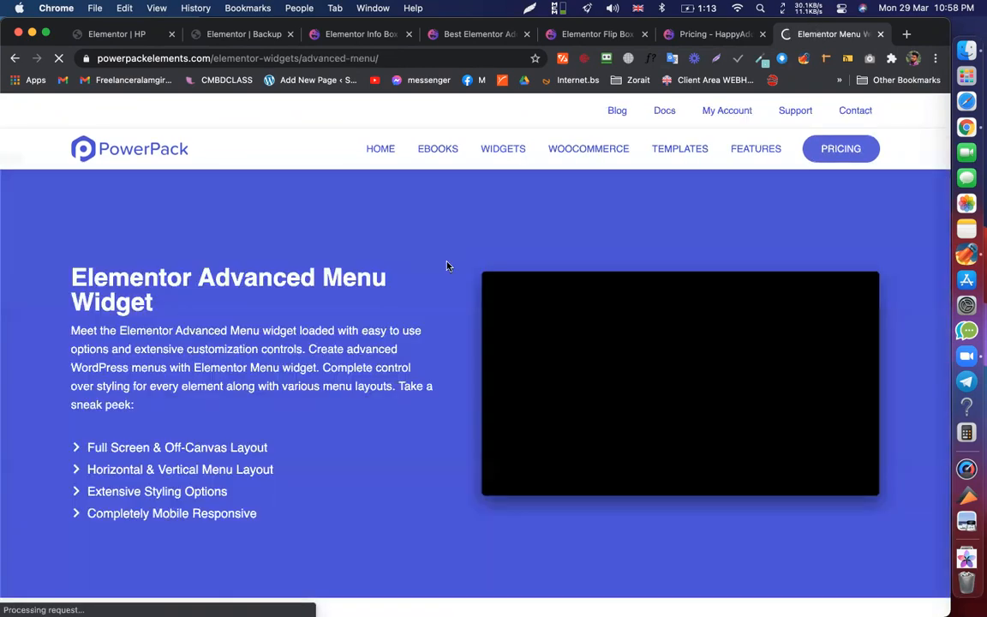
# - Read through the Advanced Menu feature sections, then close the tab
pyautogui.scroll(-1, 448, 263)
pyautogui.scroll(-5, 518, 293)
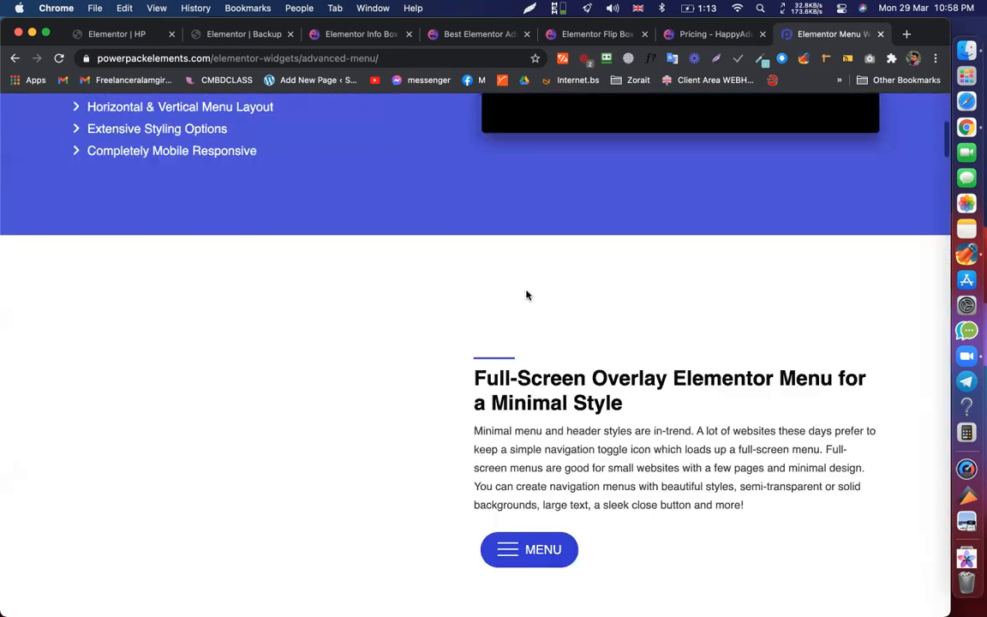
pyautogui.scroll(-6, 527, 295)
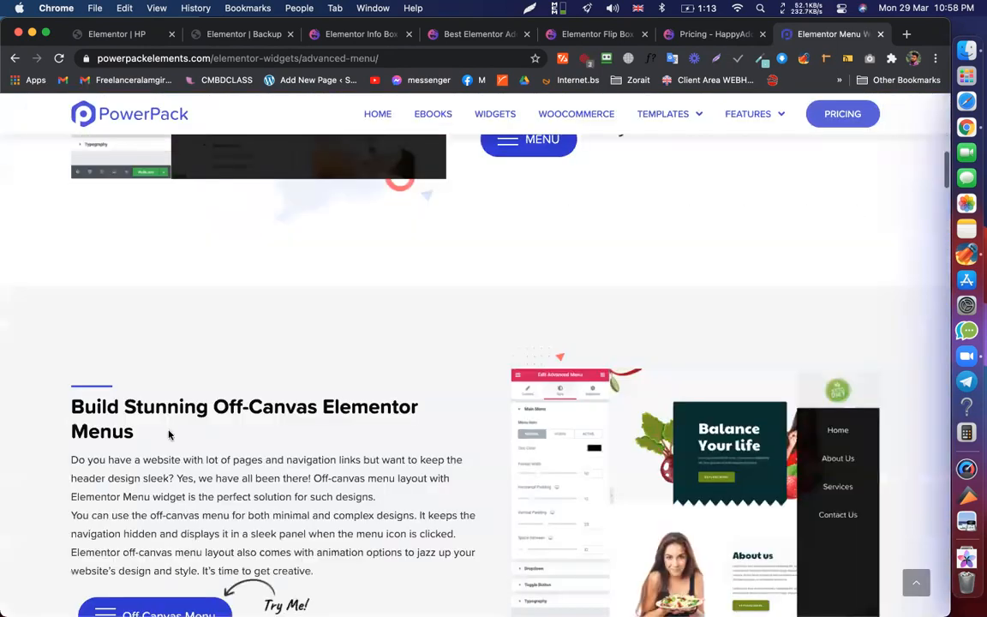
pyautogui.scroll(-3, 299, 394)
pyautogui.scroll(-2, 540, 334)
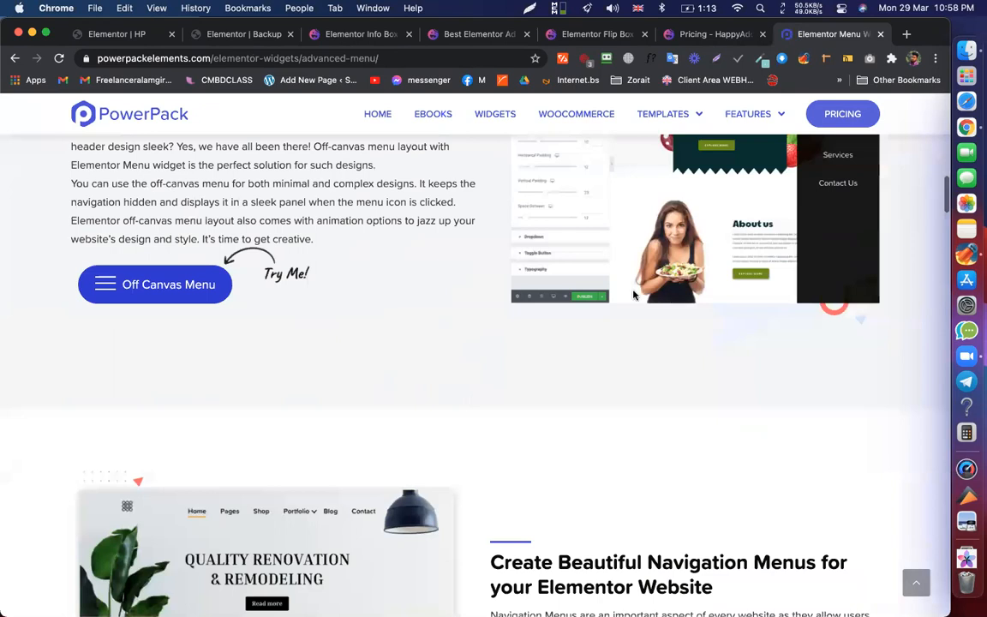
pyautogui.scroll(-8, 631, 351)
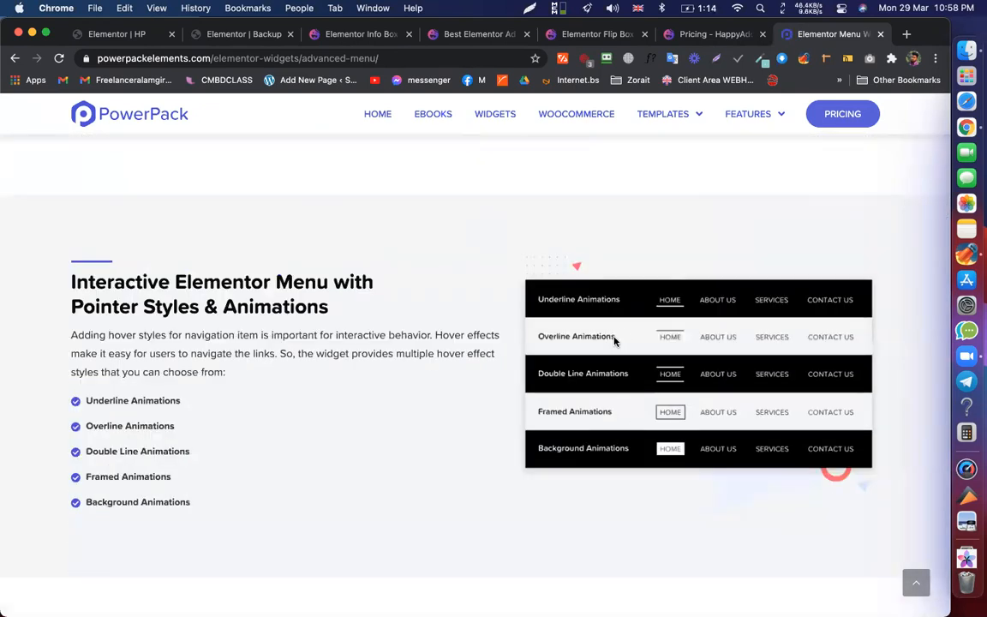
pyautogui.scroll(-1, 605, 401)
pyautogui.scroll(-7, 273, 297)
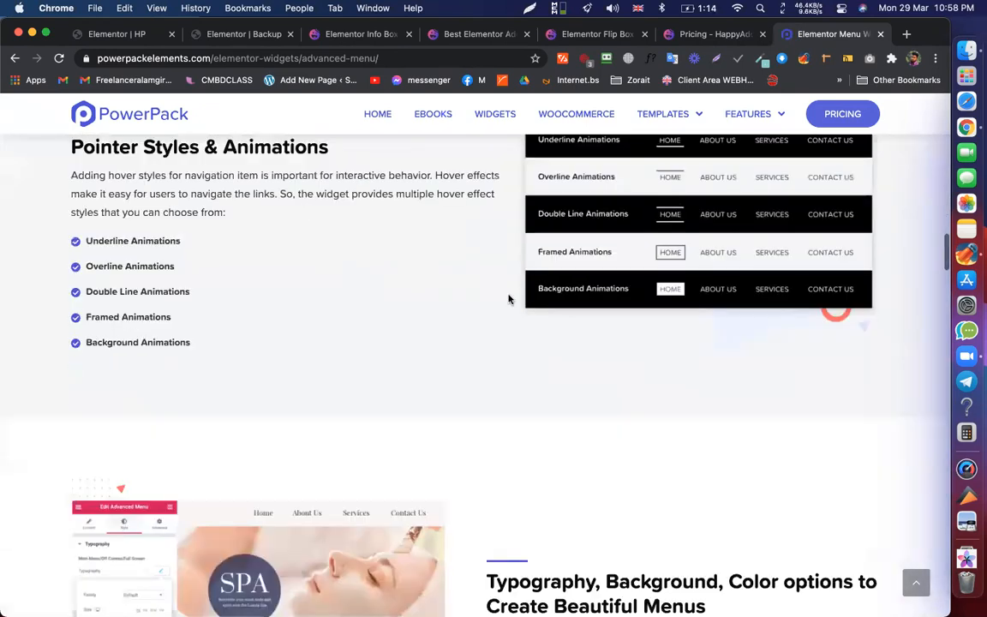
pyautogui.scroll(-3, 710, 161)
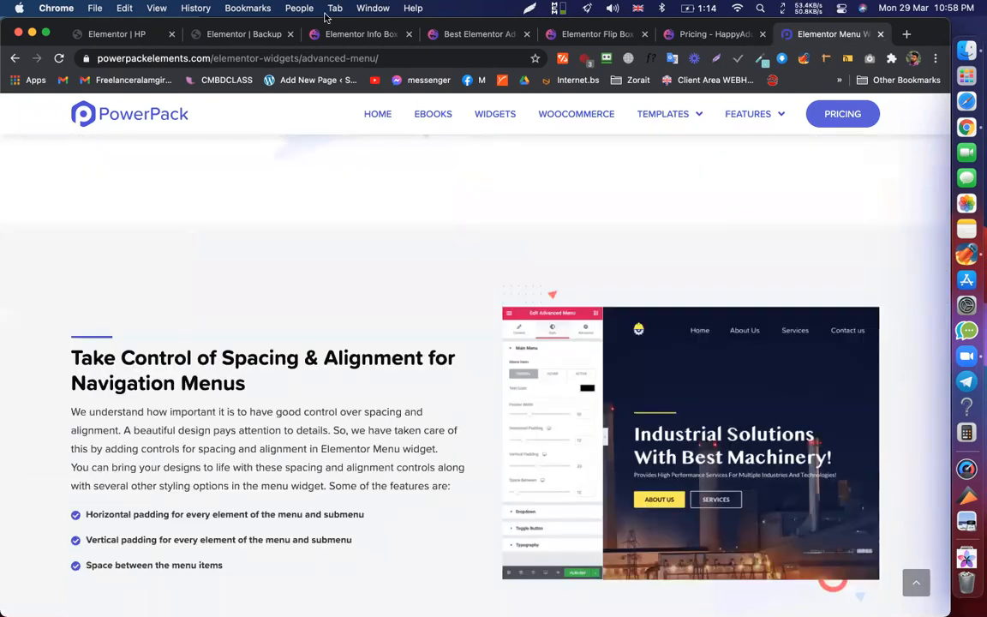
pyautogui.press('super+w')
# - Switch between the Backup editor, HP editor and HappyAddons site tabs
pyautogui.click(248, 36)
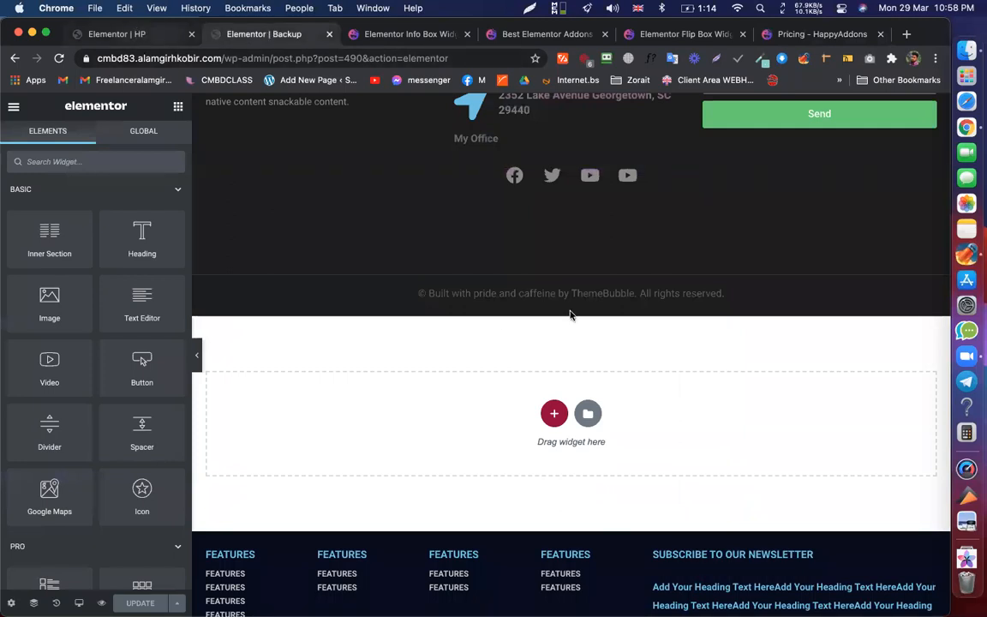
pyautogui.click(133, 35)
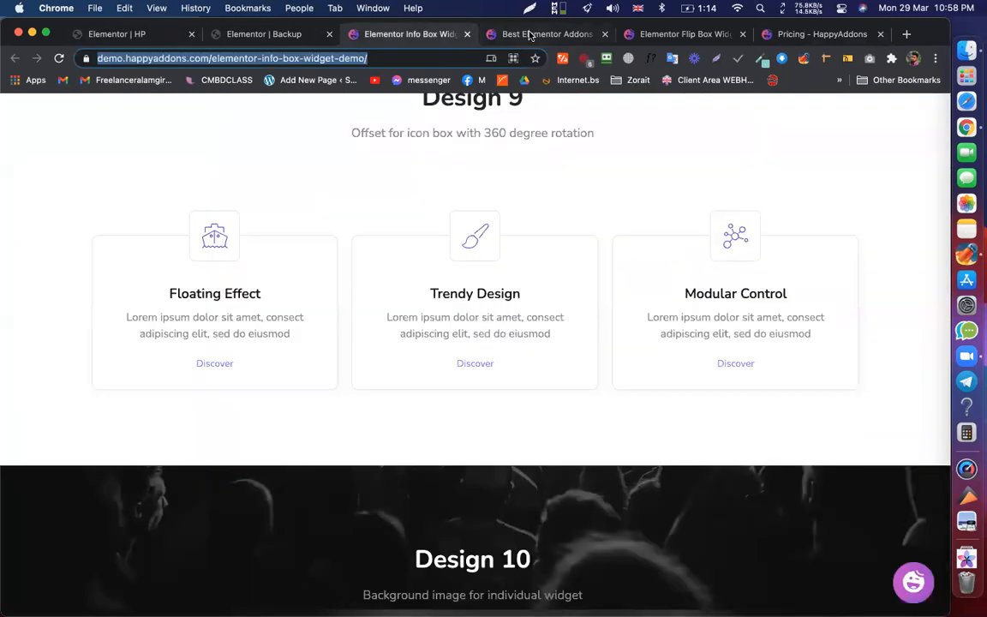
pyautogui.click(530, 34)
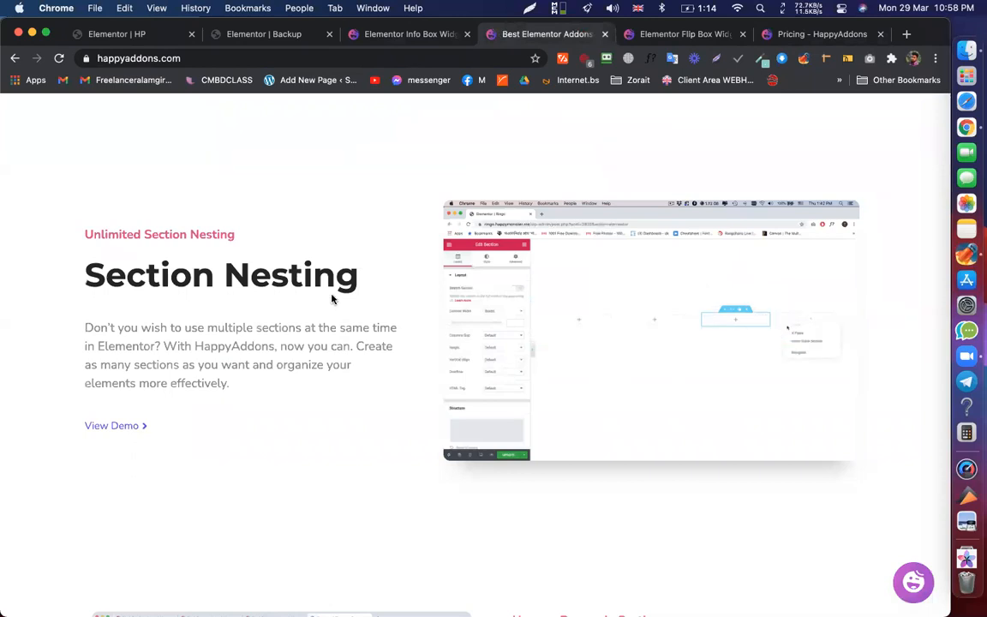
pyautogui.scroll(-3, 332, 299)
pyautogui.scroll(4, 332, 299)
pyautogui.scroll(-2, 630, 363)
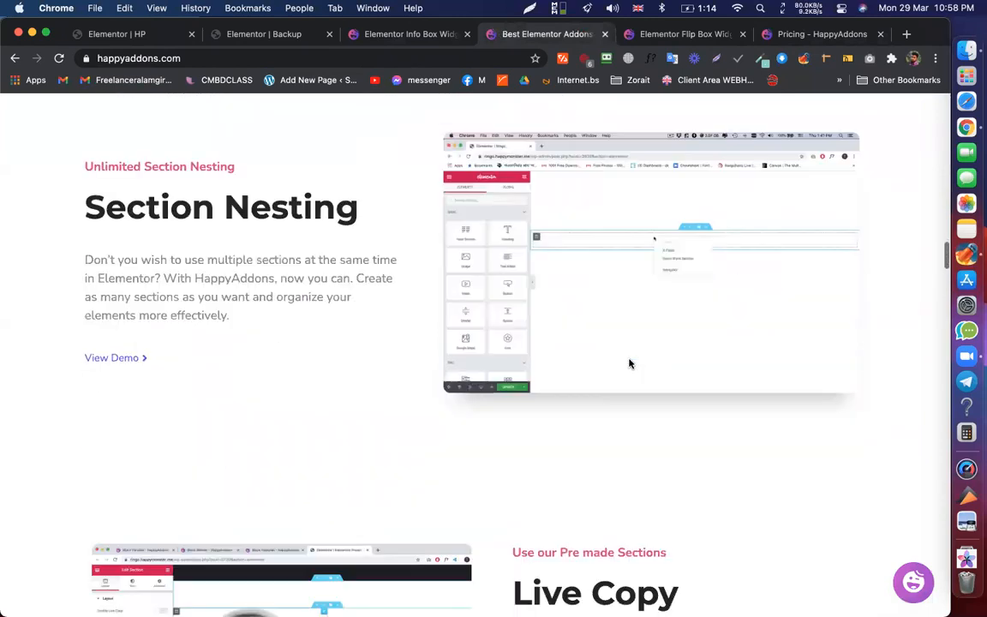
pyautogui.scroll(-5, 556, 352)
# - Select and then deselect the 'Live Copy' heading text on the HappyAddons page
pyautogui.doubleClick(530, 339)
pyautogui.click(530, 339)
pyautogui.click(705, 347)
pyautogui.scroll(-3, 705, 348)
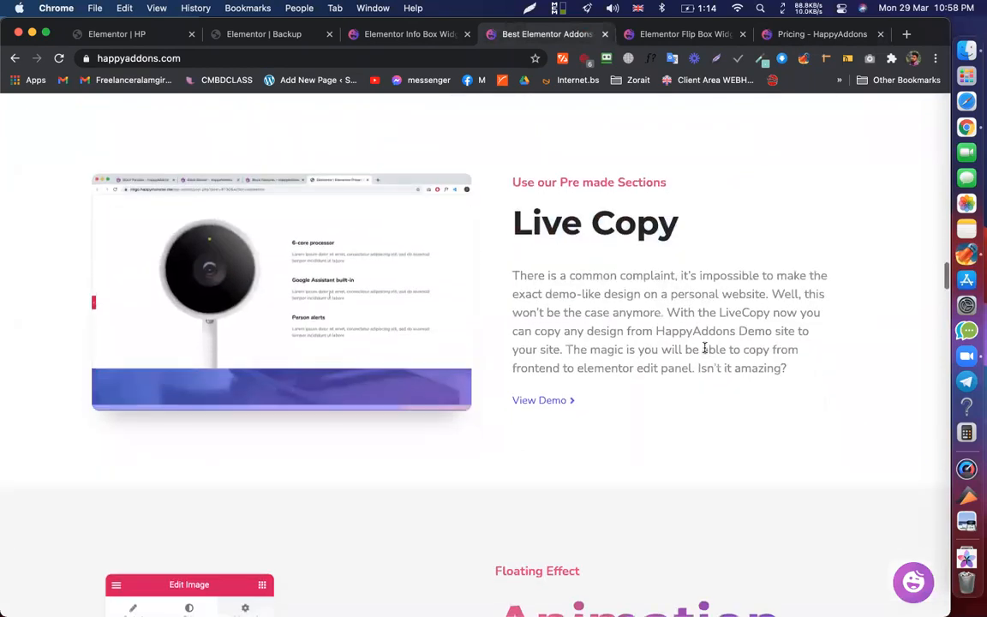
pyautogui.scroll(3, 698, 324)
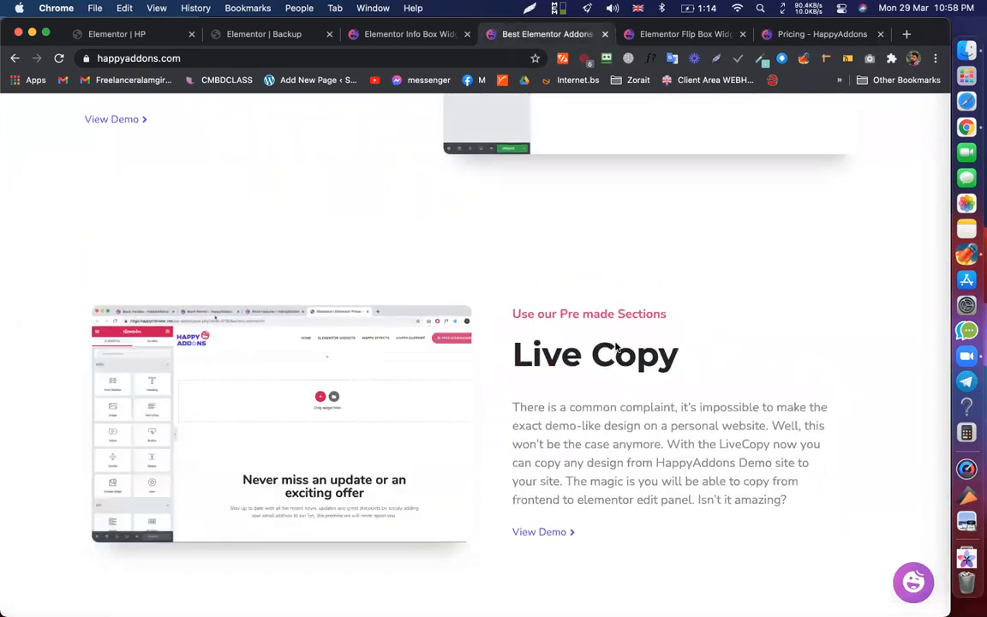
pyautogui.rightClick(632, 345)
pyautogui.click(502, 227)
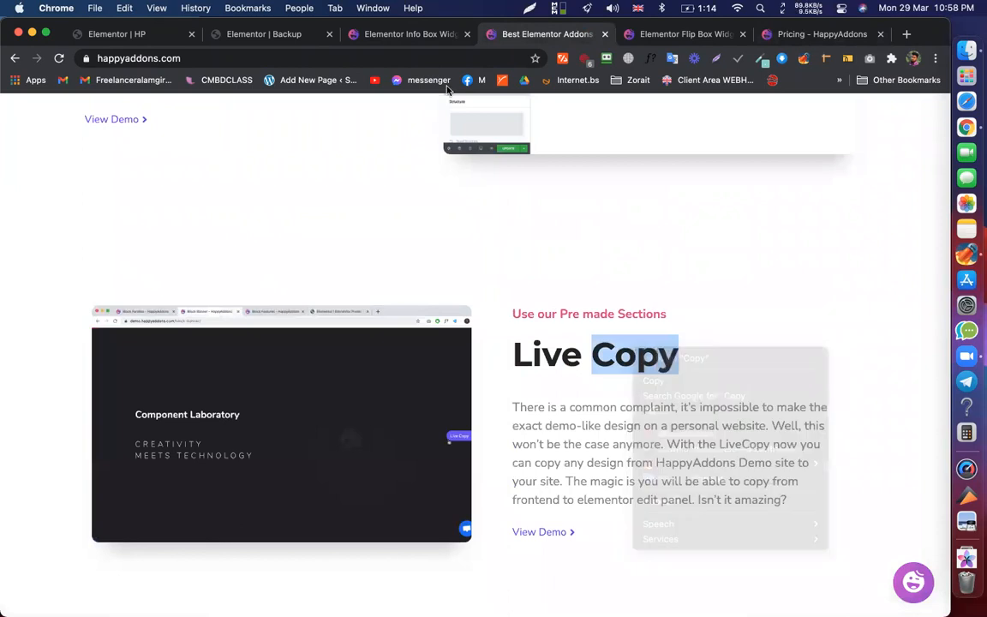
# - Open the HappyAddons Elementor Widgets listing from the Info Box demo tab and browse it
pyautogui.click(402, 39)
pyautogui.scroll(20, 456, 165)
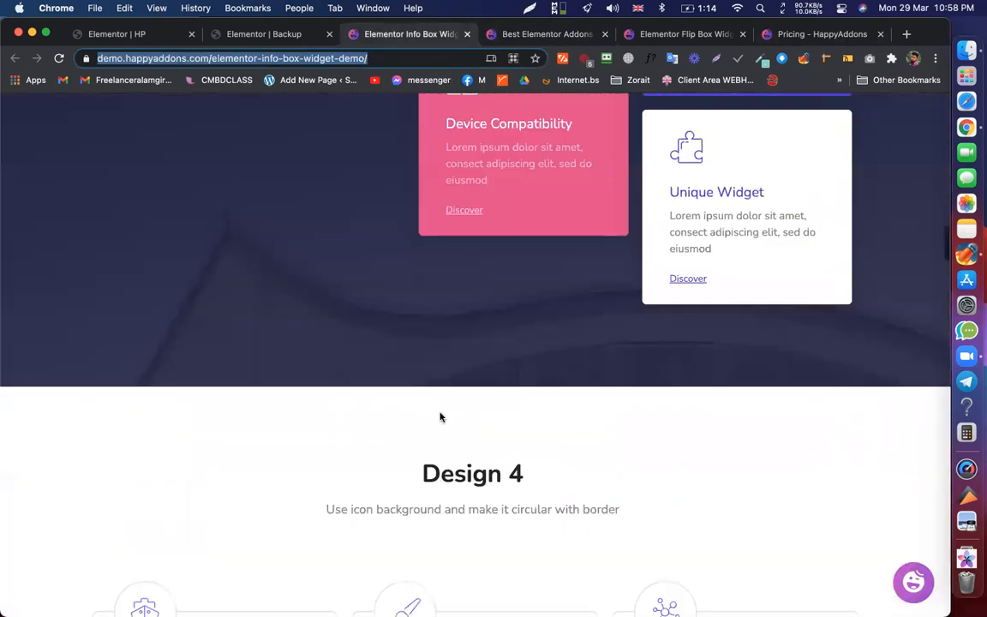
pyautogui.scroll(20, 440, 417)
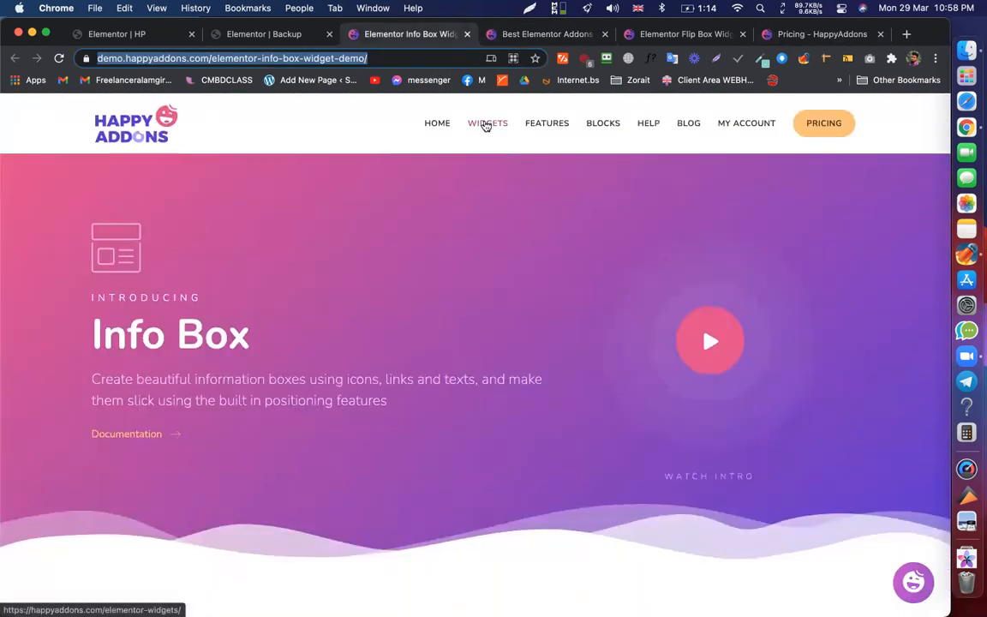
pyautogui.click(485, 126)
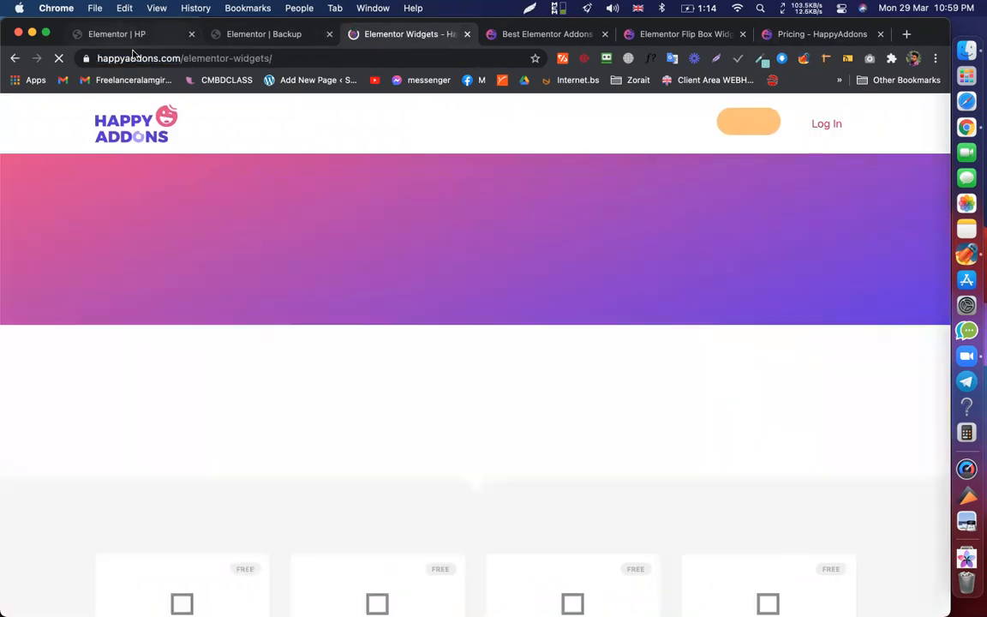
pyautogui.click(120, 34)
pyautogui.scroll(10, 413, 417)
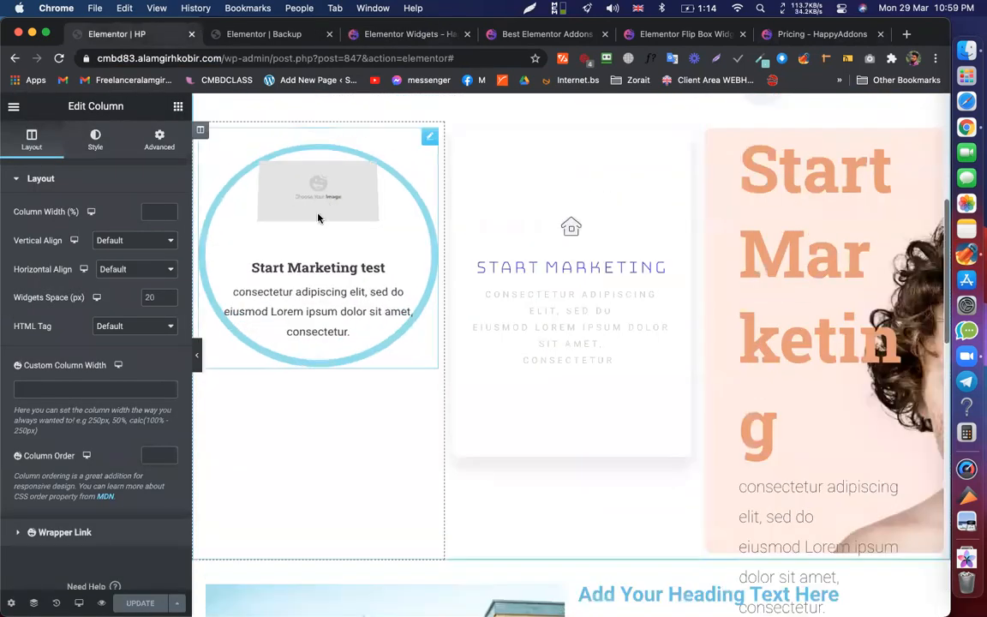
pyautogui.click(420, 34)
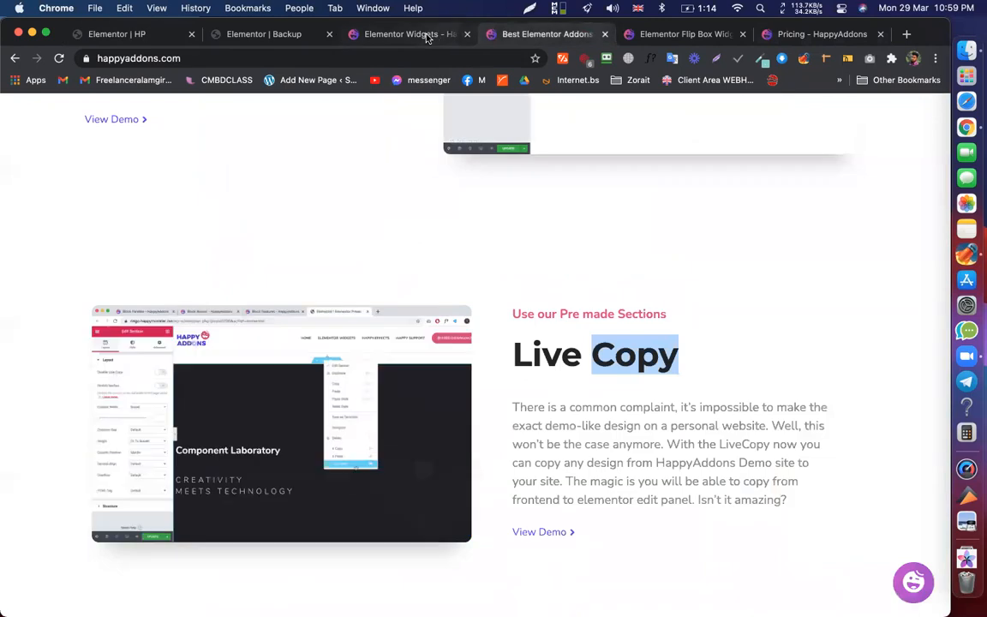
pyautogui.scroll(-15, 475, 354)
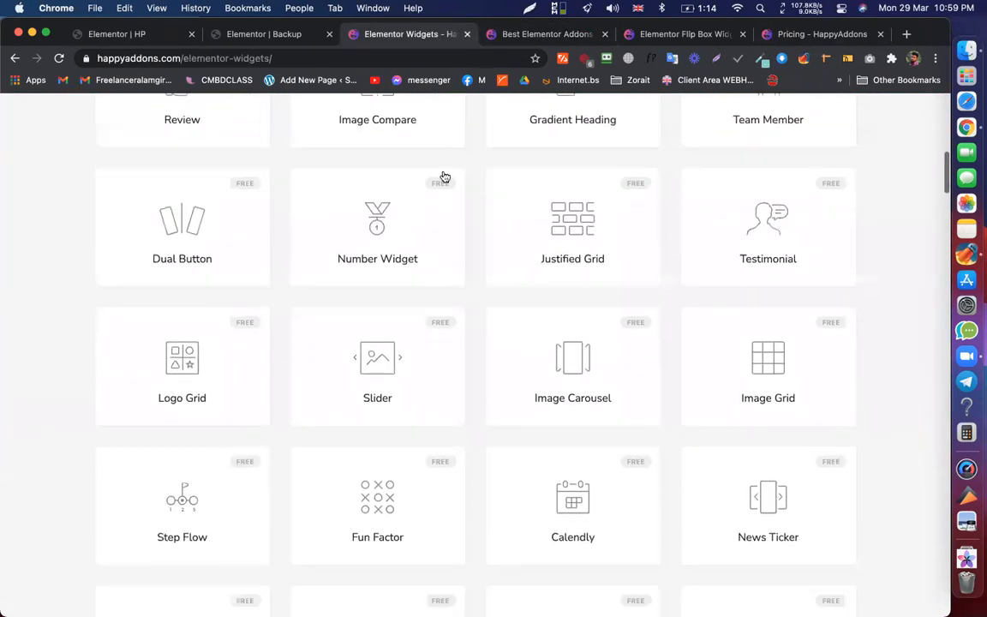
pyautogui.press('super+1')
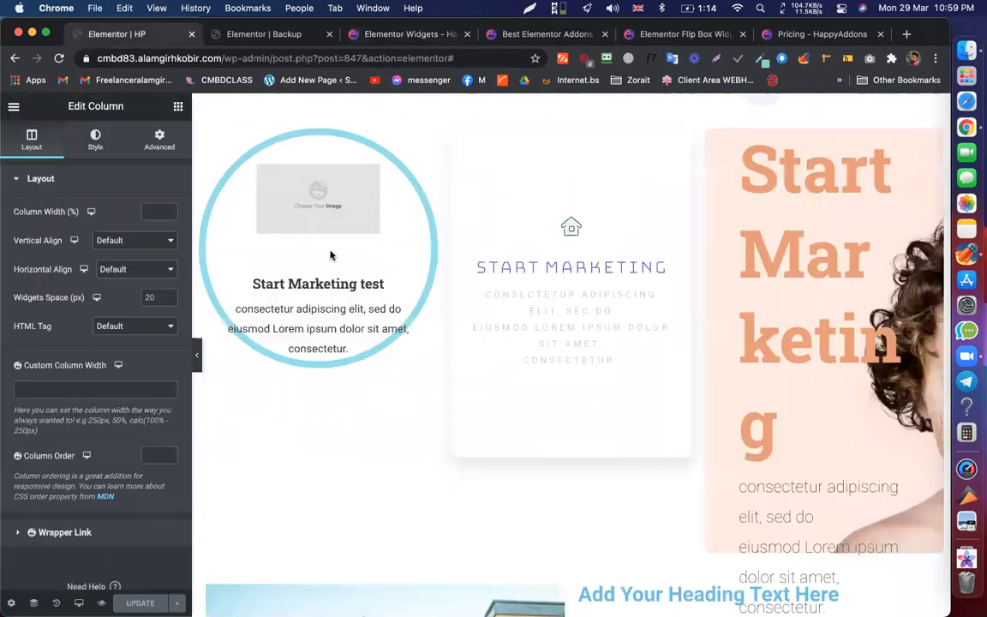
# - Find 'flip' in the widgets listing and open the Flip Box demo in a new tab to view Design 6
pyautogui.click(416, 35)
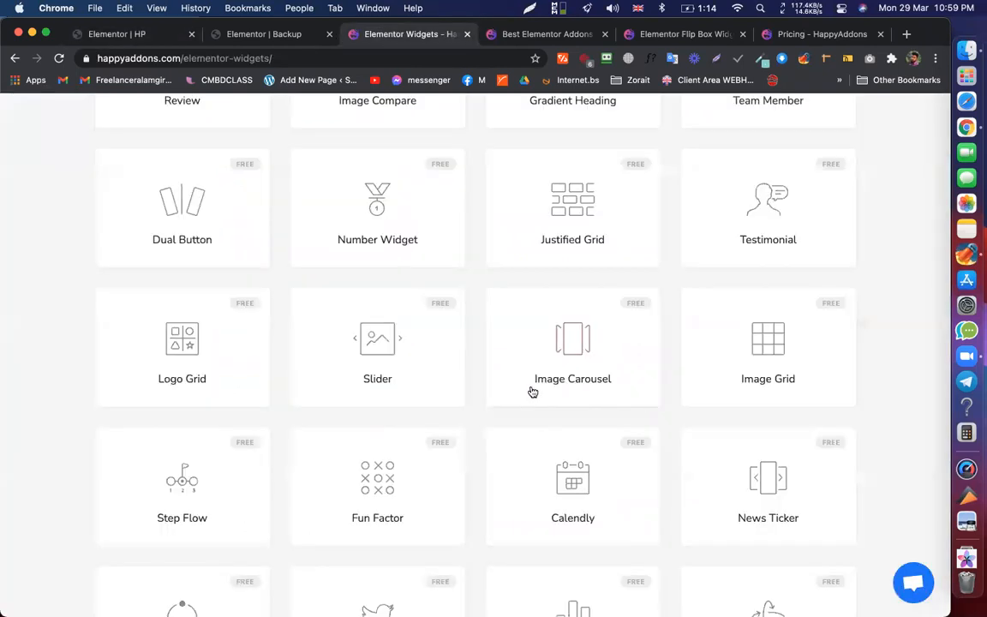
pyautogui.scroll(-1, 528, 393)
pyautogui.press('super+f')
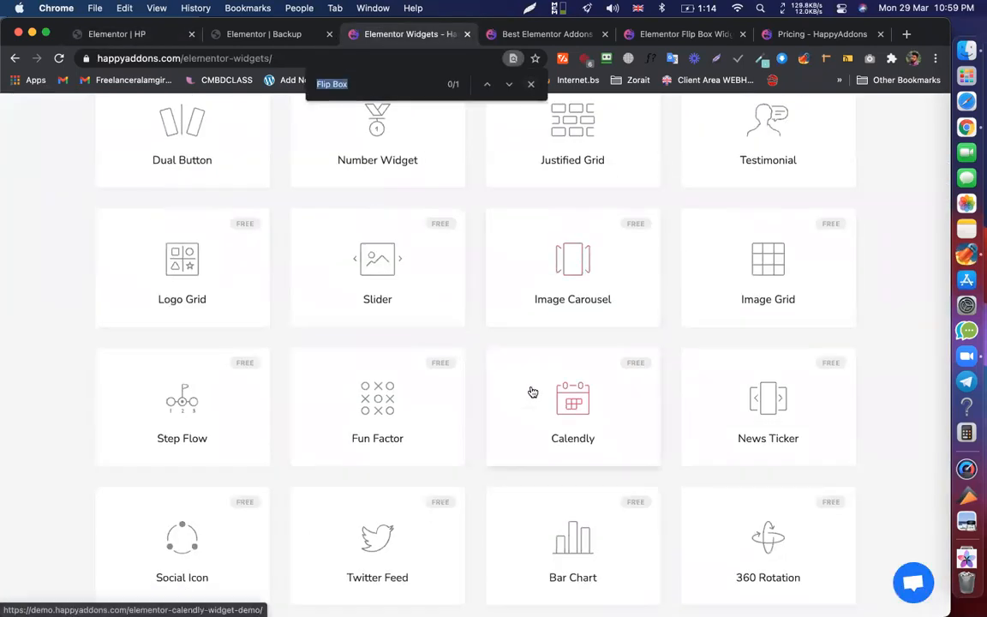
pyautogui.write('flip')
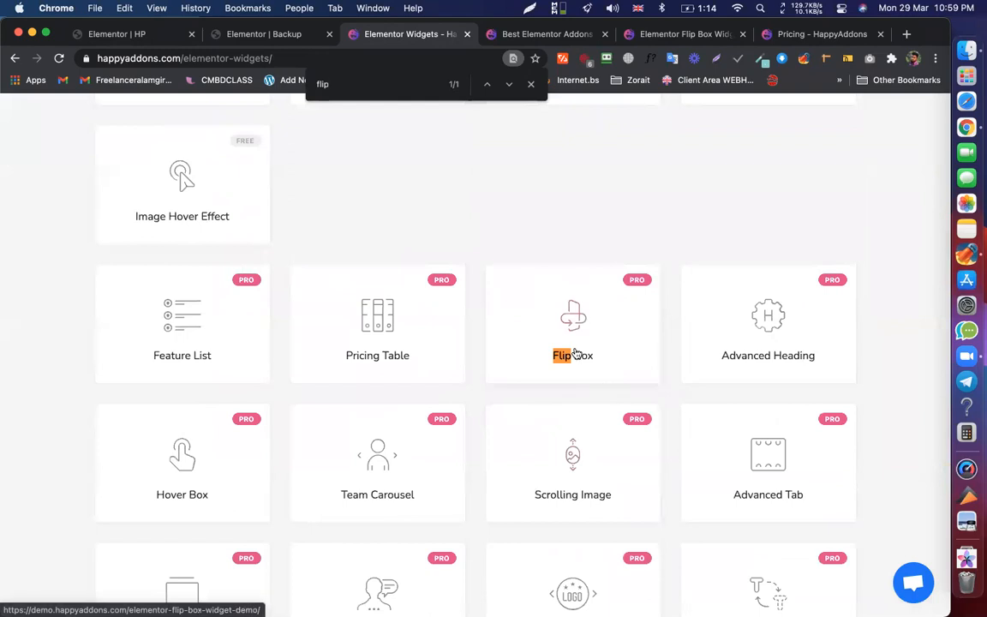
pyautogui.keyDown('super'); pyautogui.click(573, 353); pyautogui.keyUp('super')
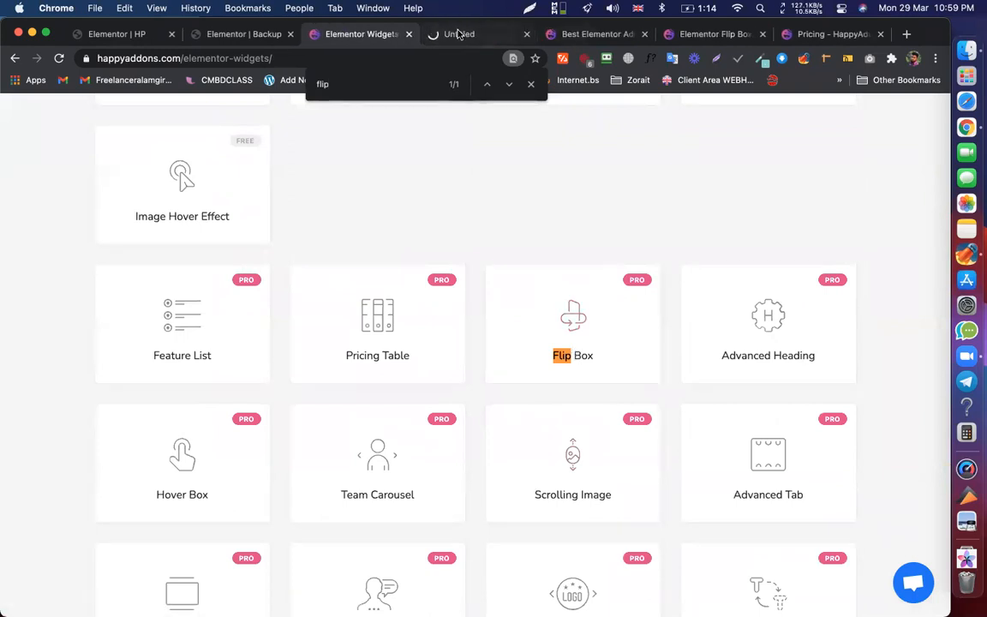
pyautogui.hotkey('ctrl', 'Tab')
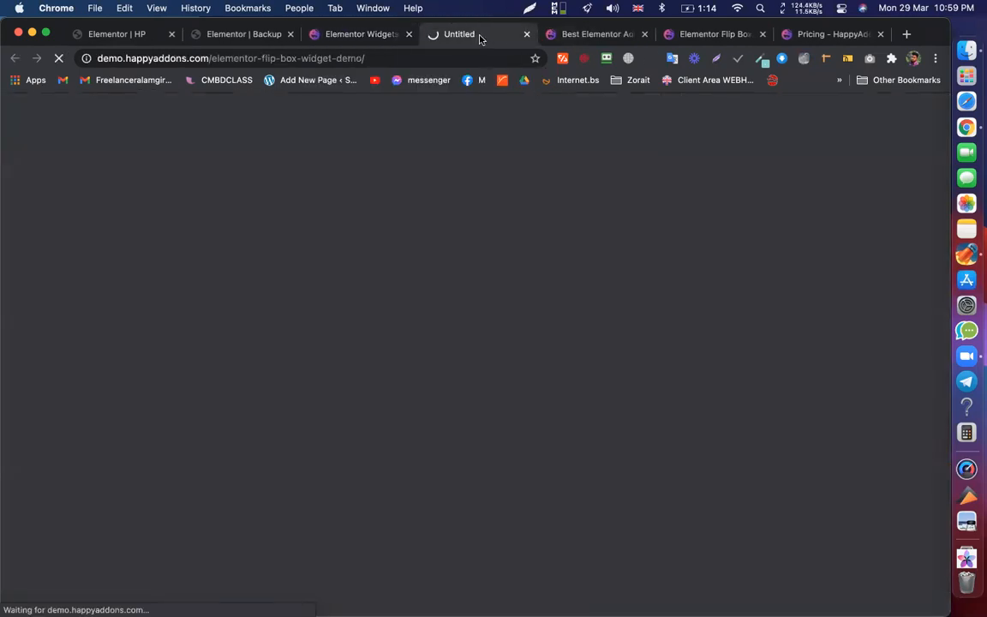
pyautogui.scroll(-10, 472, 331)
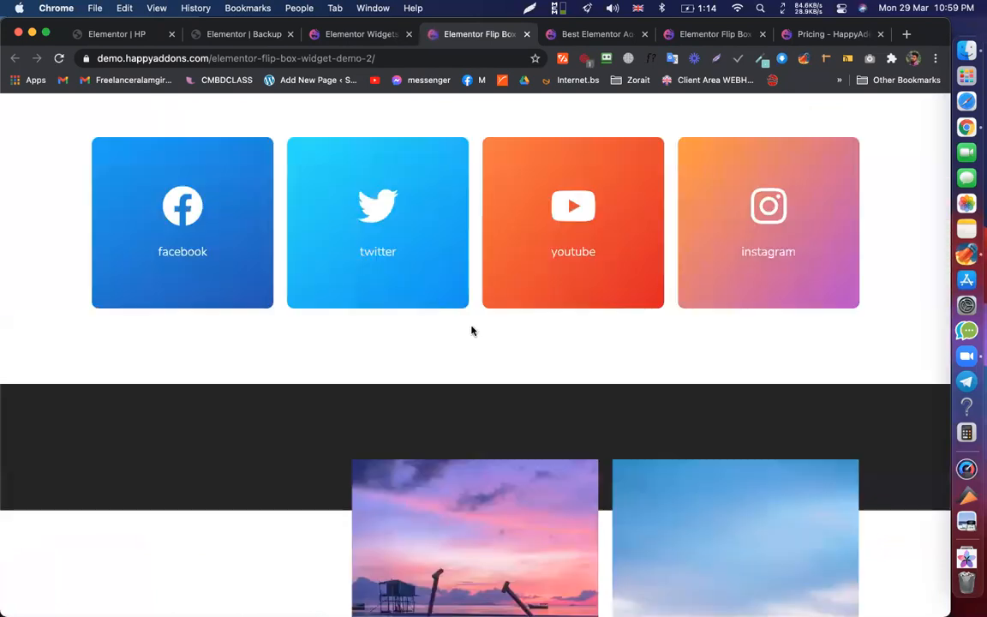
pyautogui.scroll(-10, 471, 331)
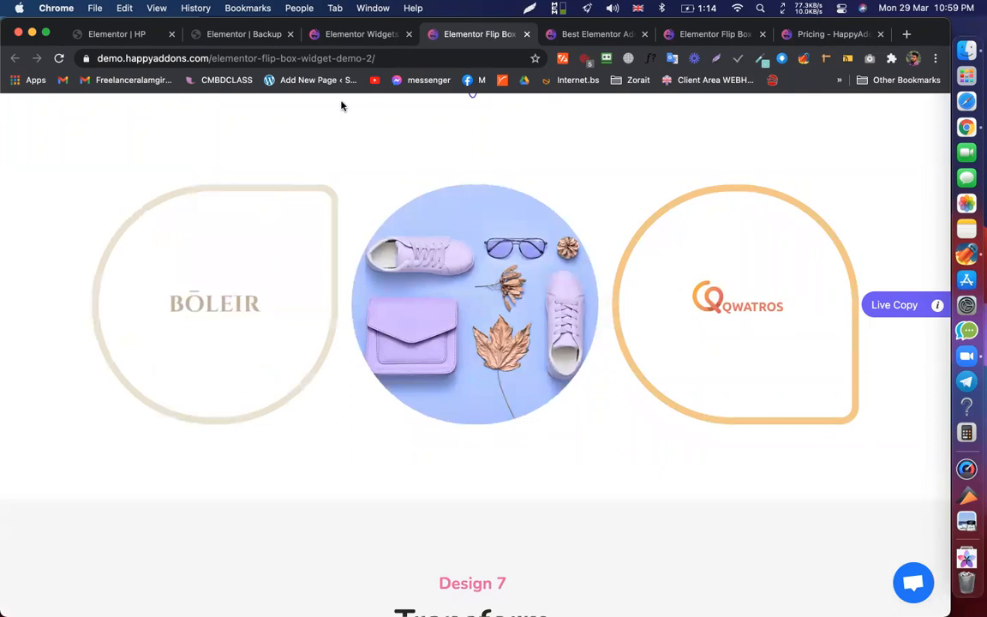
pyautogui.click(127, 36)
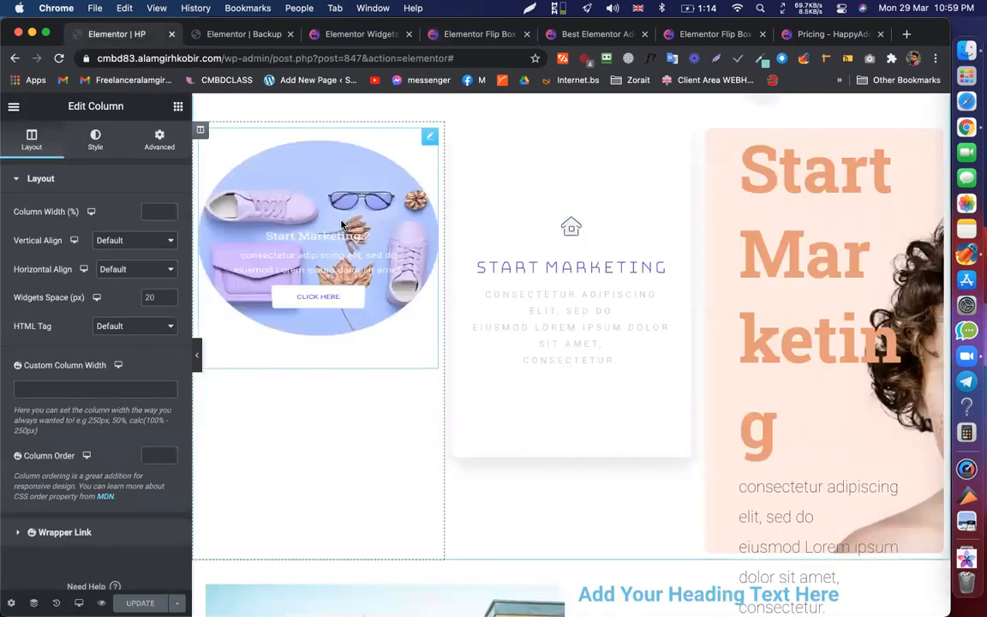
# - Select the left circular flip box and compare it with the HappyAddons Flip Box demo page
pyautogui.click(341, 225)
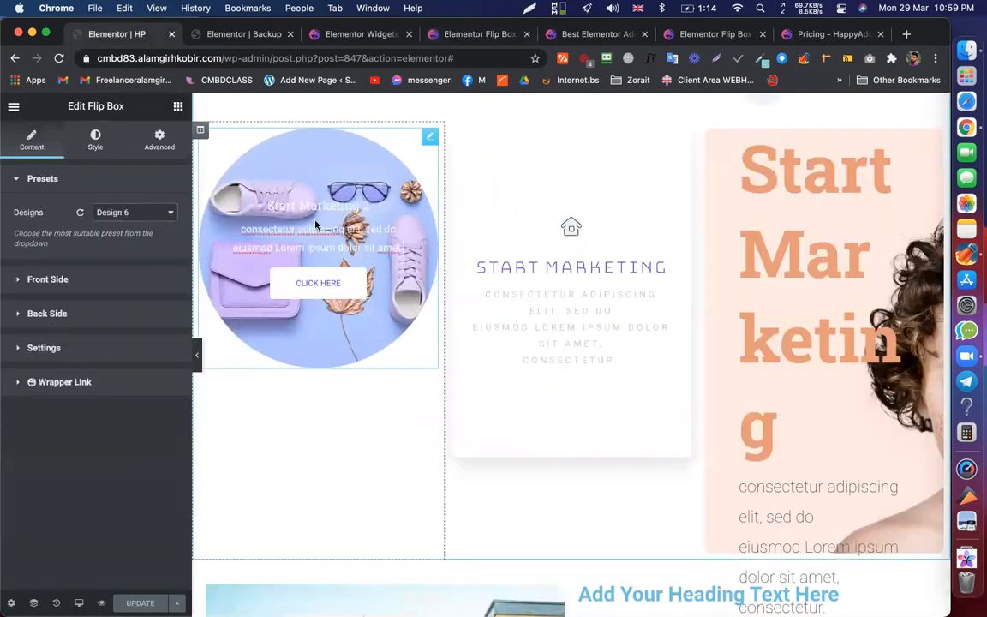
pyautogui.click(336, 34)
pyautogui.moveTo(454, 35); pyautogui.dragTo(257, 35)
pyautogui.moveTo(251, 229)
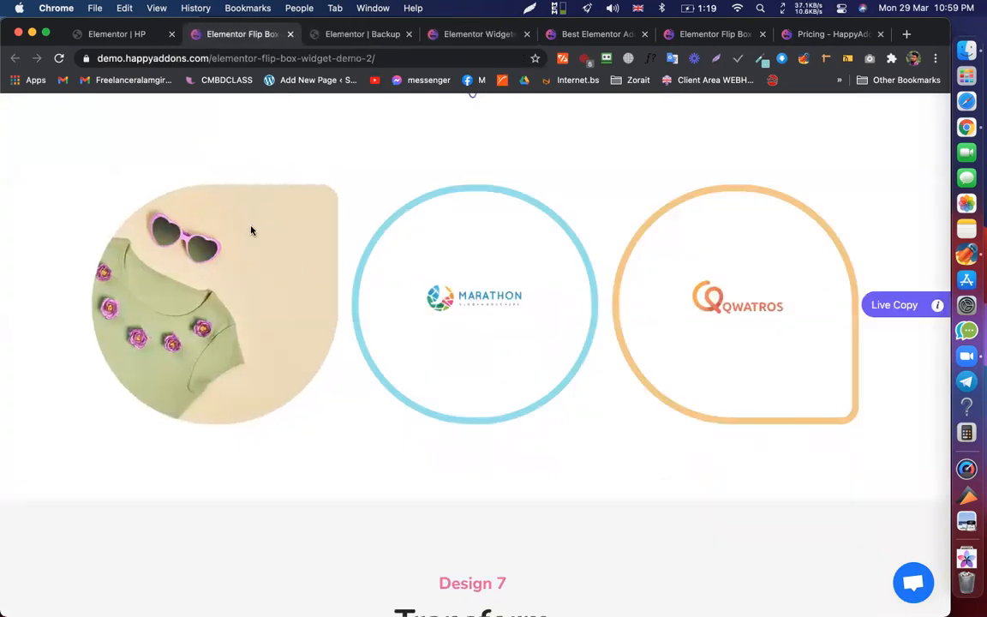
pyautogui.click(133, 37)
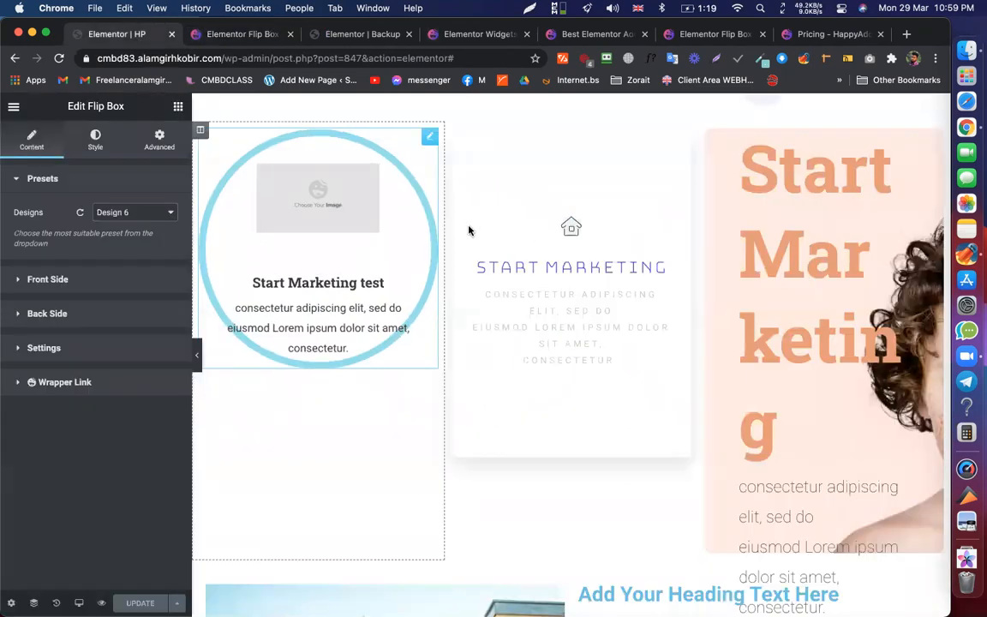
# - Apply the Design 6 preset to the middle and right flip boxes, then save the page
pyautogui.rightClick(468, 228)
pyautogui.click(485, 225)
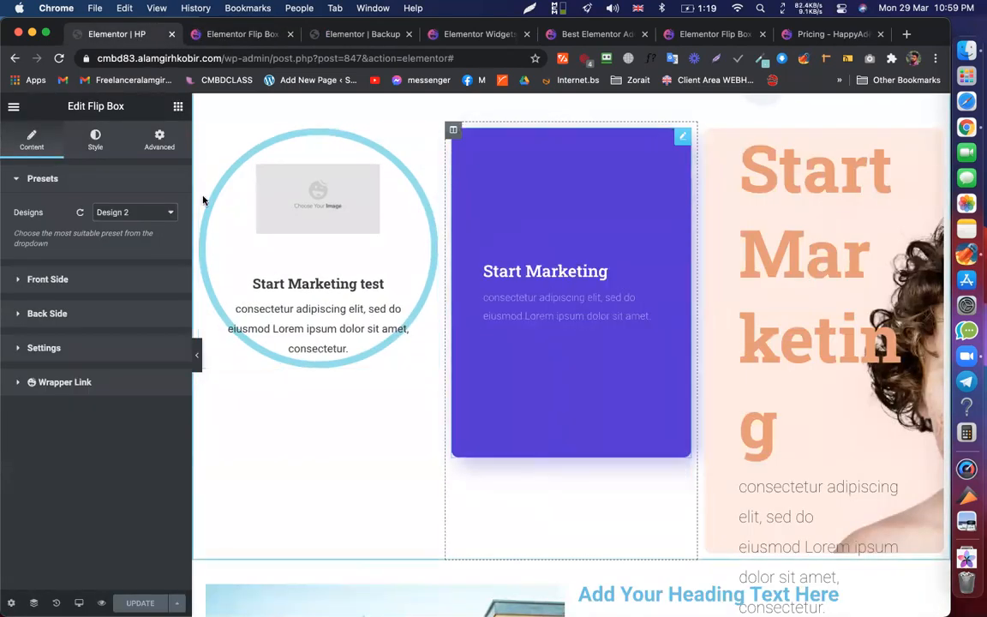
pyautogui.click(124, 212)
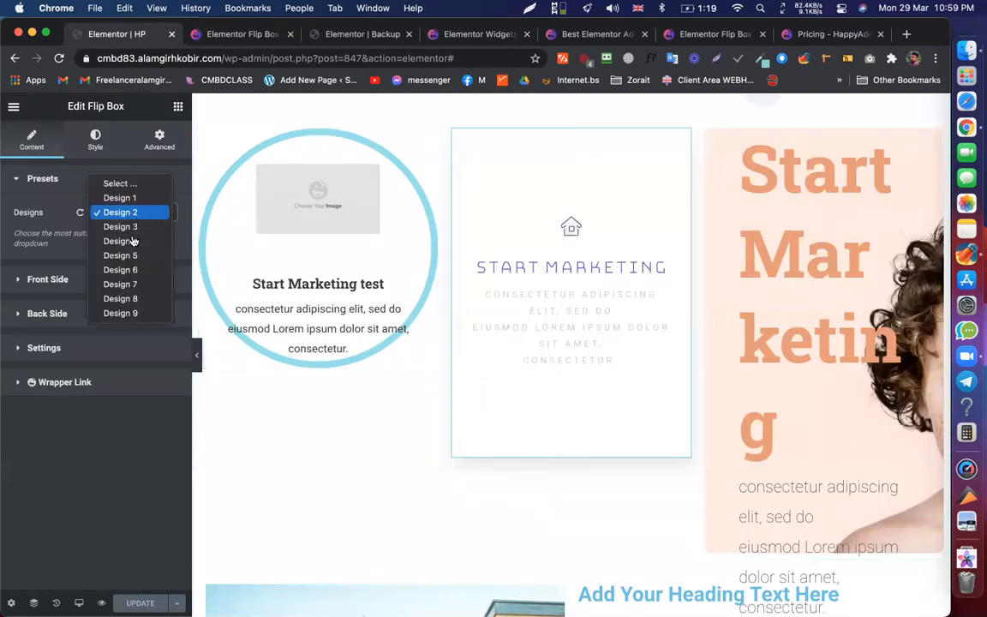
pyautogui.click(125, 270)
pyautogui.click(843, 216)
pyautogui.click(112, 211)
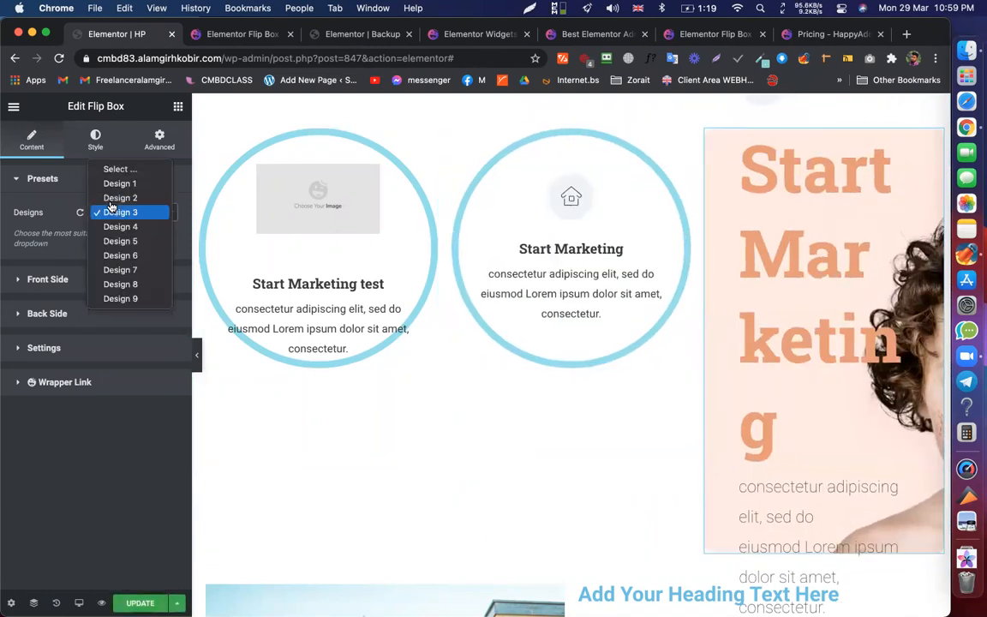
pyautogui.click(129, 255)
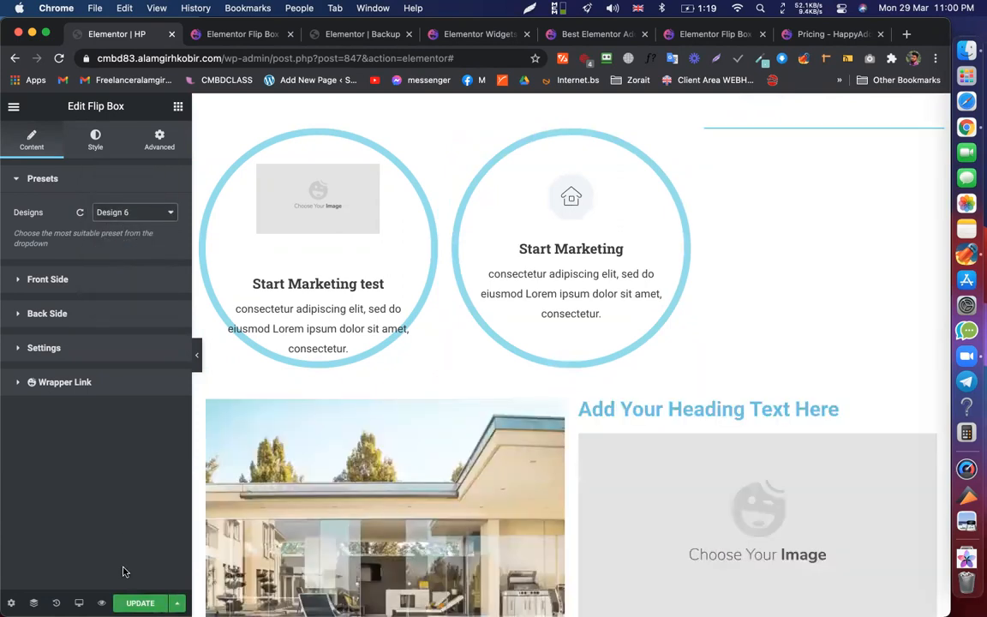
pyautogui.click(131, 603)
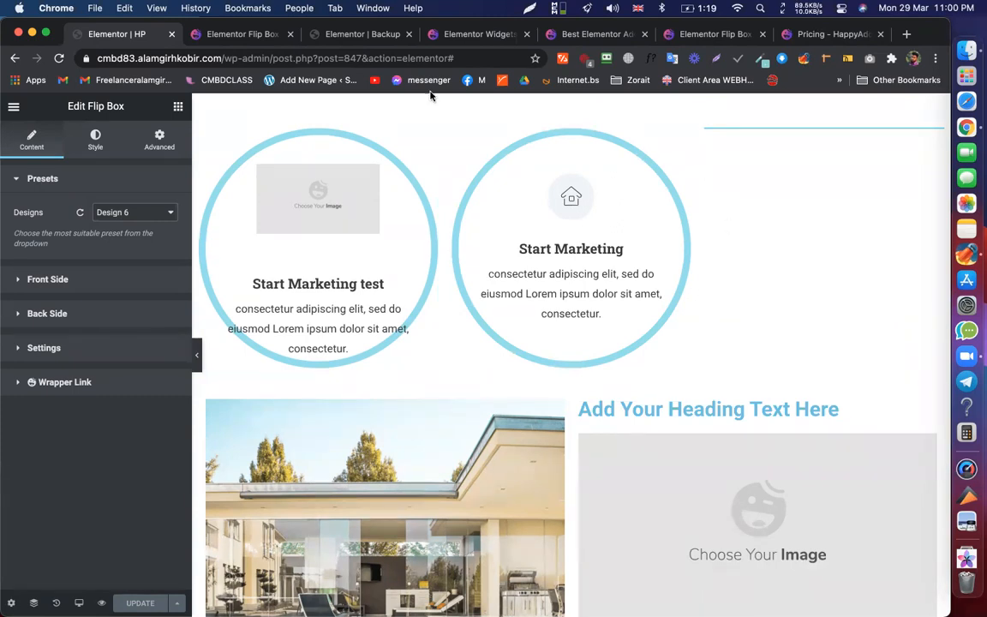
# - Scroll through the designs on the HappyAddons Flip Box demo page
pyautogui.click(220, 34)
pyautogui.scroll(3, 452, 193)
pyautogui.scroll(-4, 452, 193)
pyautogui.scroll(-5, 431, 415)
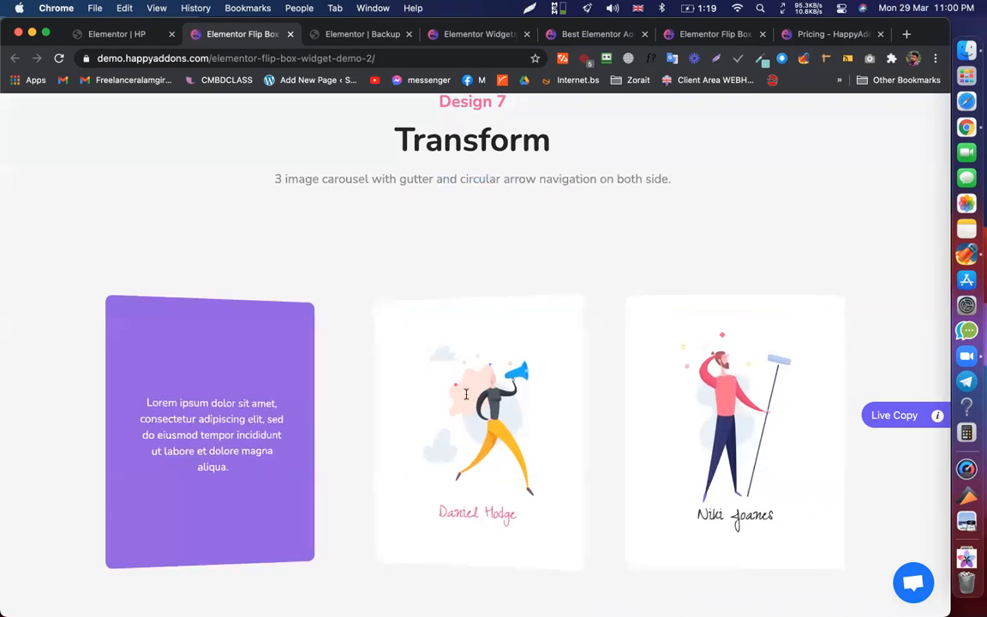
pyautogui.scroll(2, 526, 288)
pyautogui.scroll(5, 526, 288)
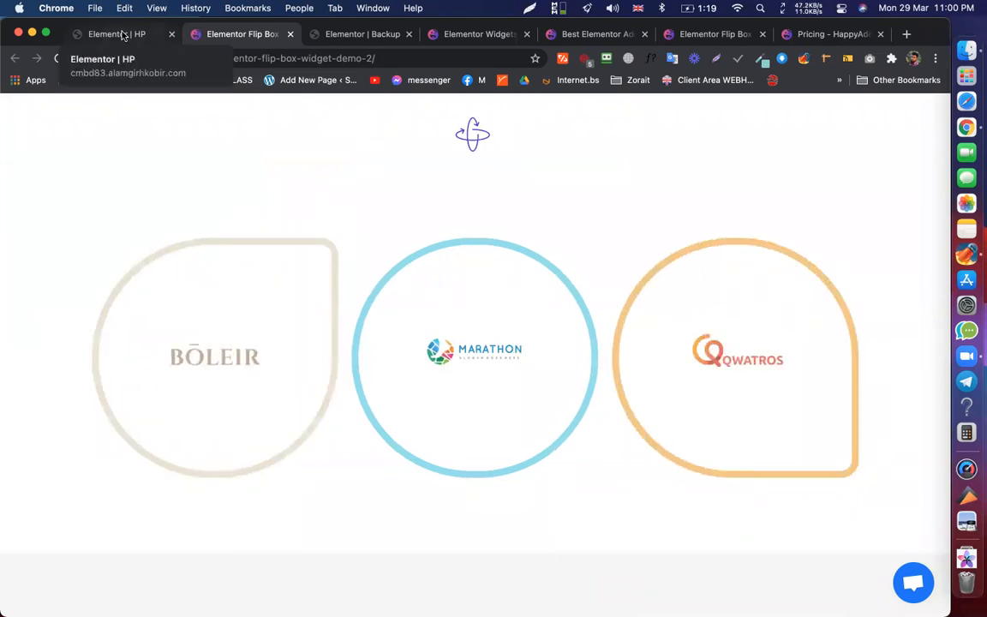
# - Check the HP page editor, then go back to the demo's circular Boleir, Marathon and Qwatros boxes
pyautogui.press('super+1')
pyautogui.scroll(-10, 574, 467)
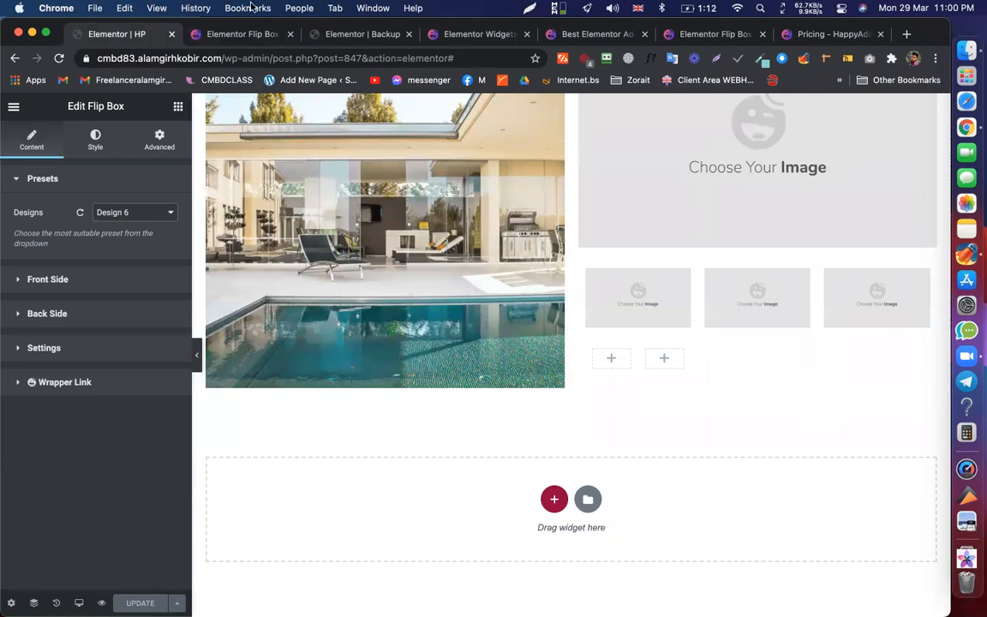
pyautogui.click(221, 33)
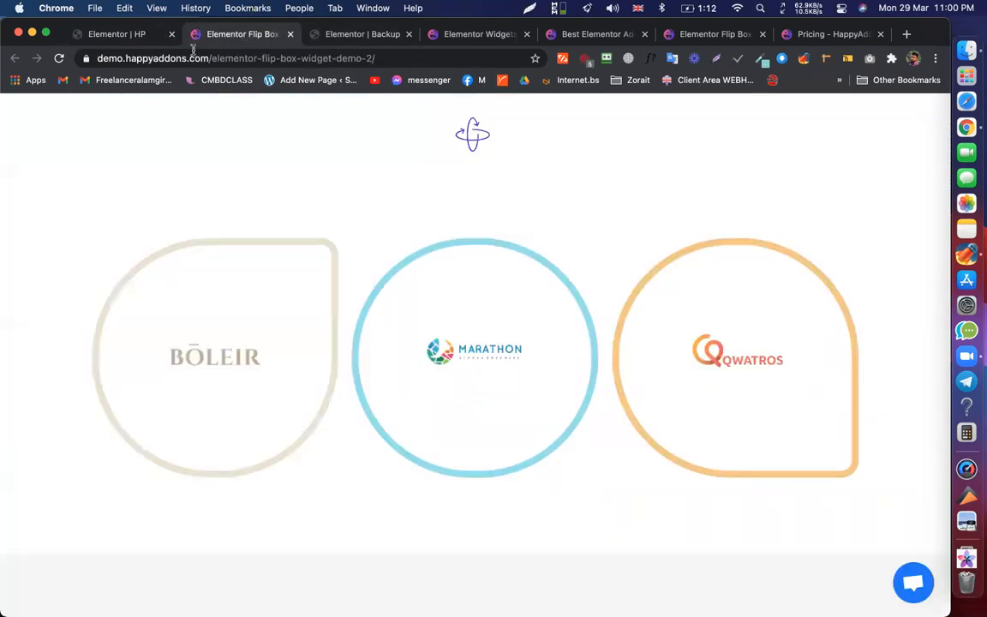
pyautogui.moveTo(513, 273)
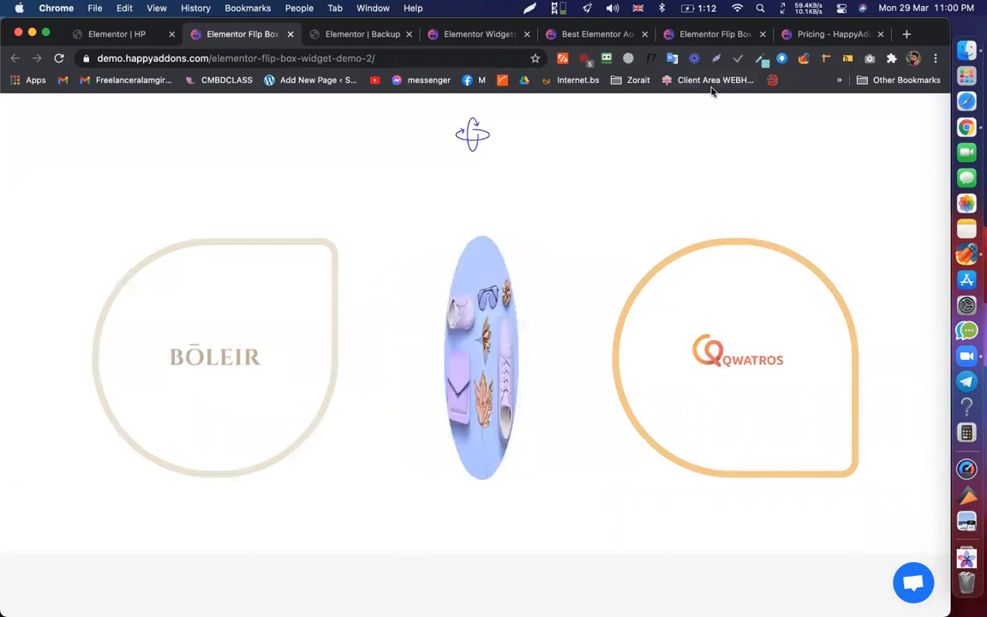
pyautogui.moveTo(596, 261)
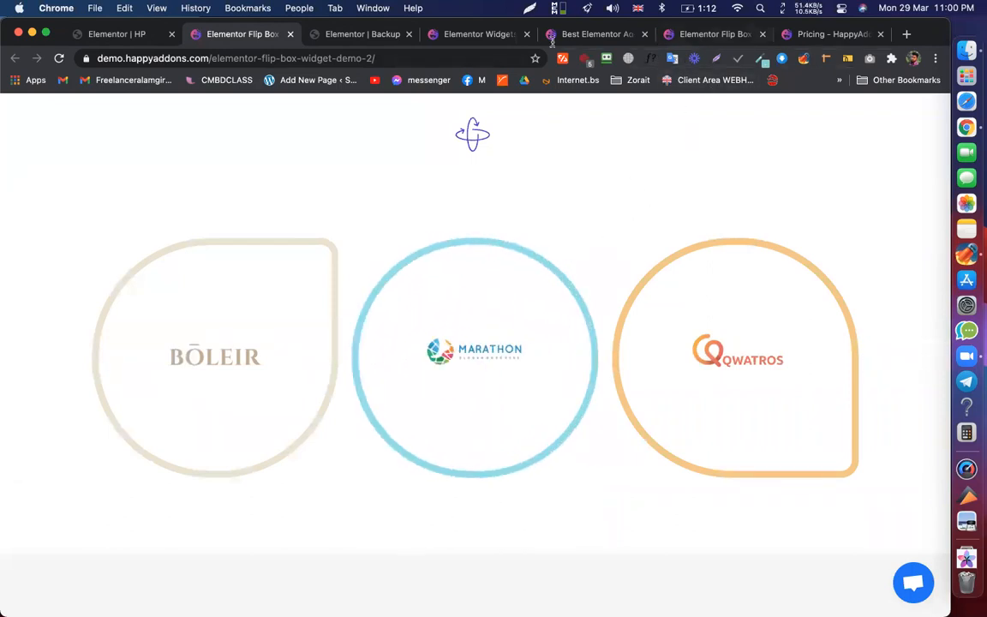
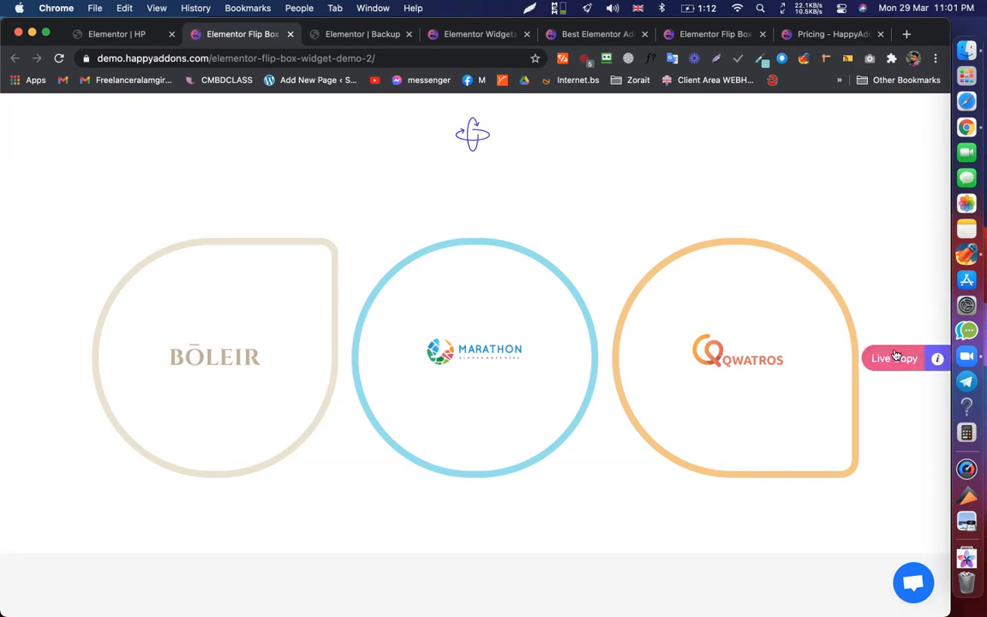
# - Live-copy the circular Design 6 flip box from the HappyAddons demo, then return to the Elementor HP editor
pyautogui.click(895, 359)
pyautogui.click(905, 360)
pyautogui.click(904, 365)
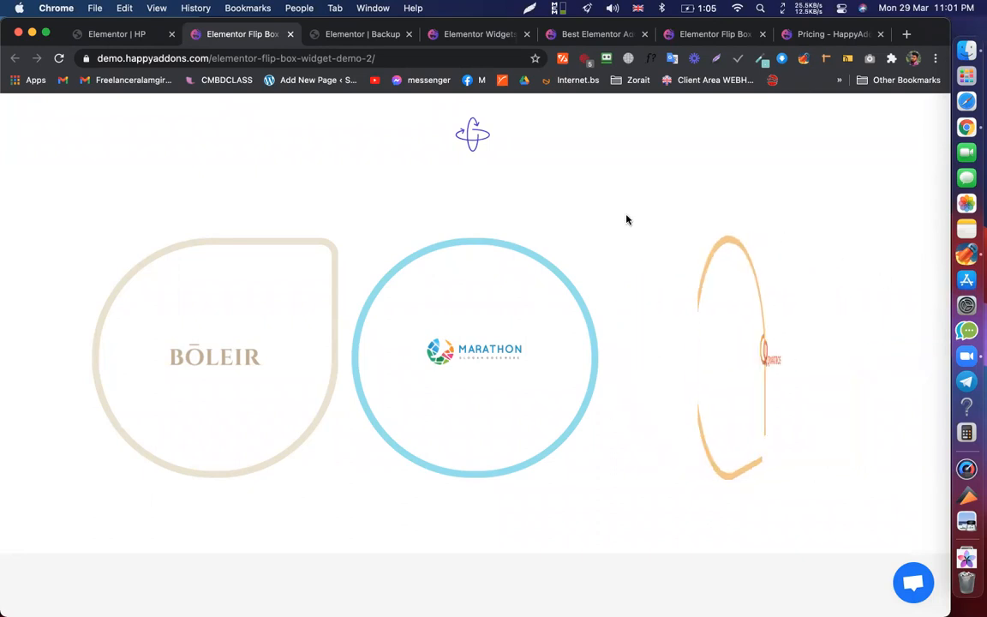
pyautogui.moveTo(557, 316)
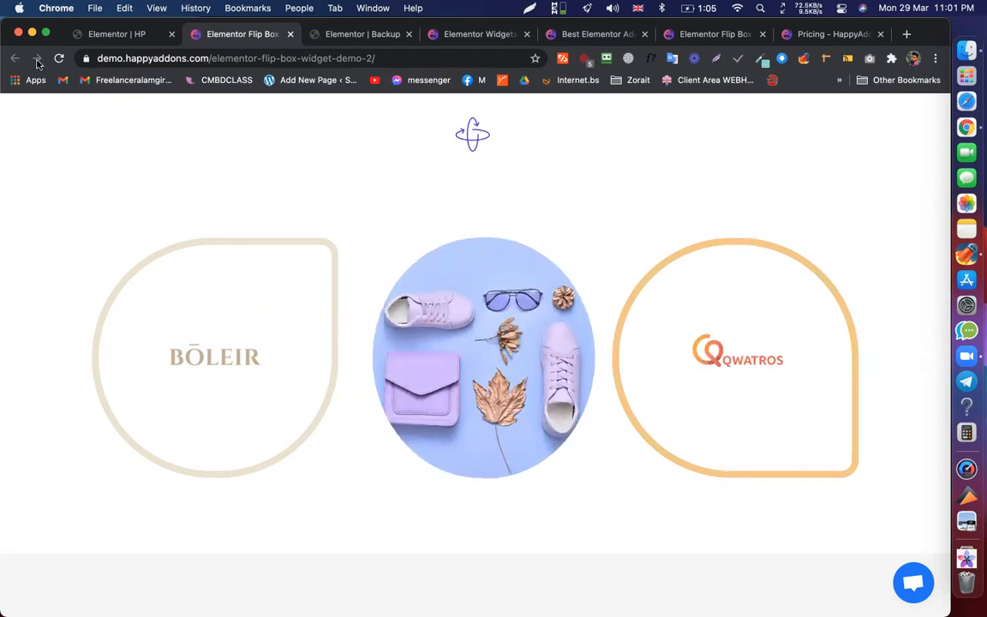
pyautogui.click(117, 35)
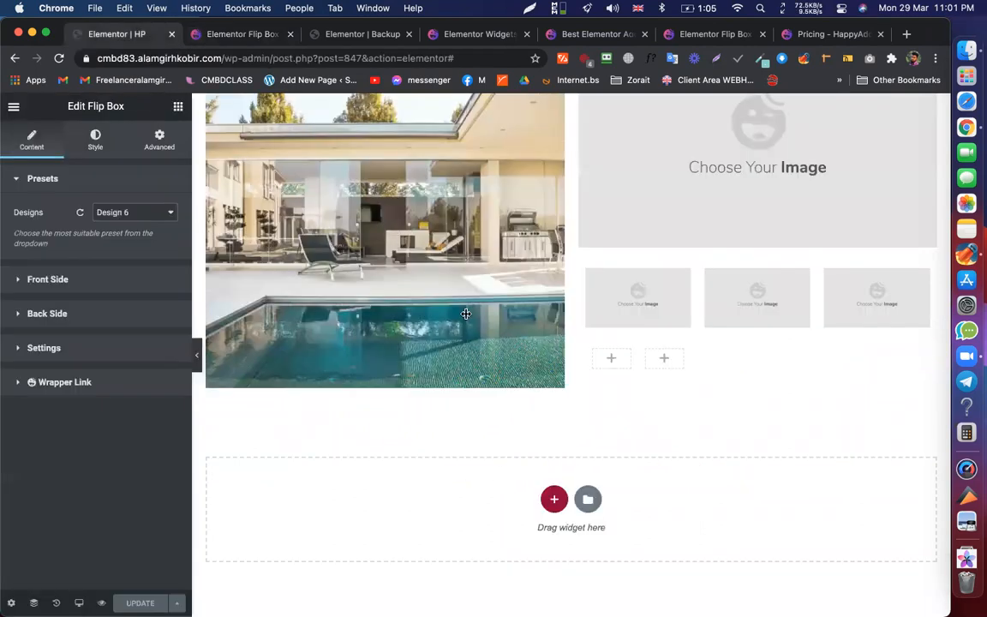
# - Paste into the empty drop area, then delete the wrongly pasted image section
pyautogui.rightClick(484, 480)
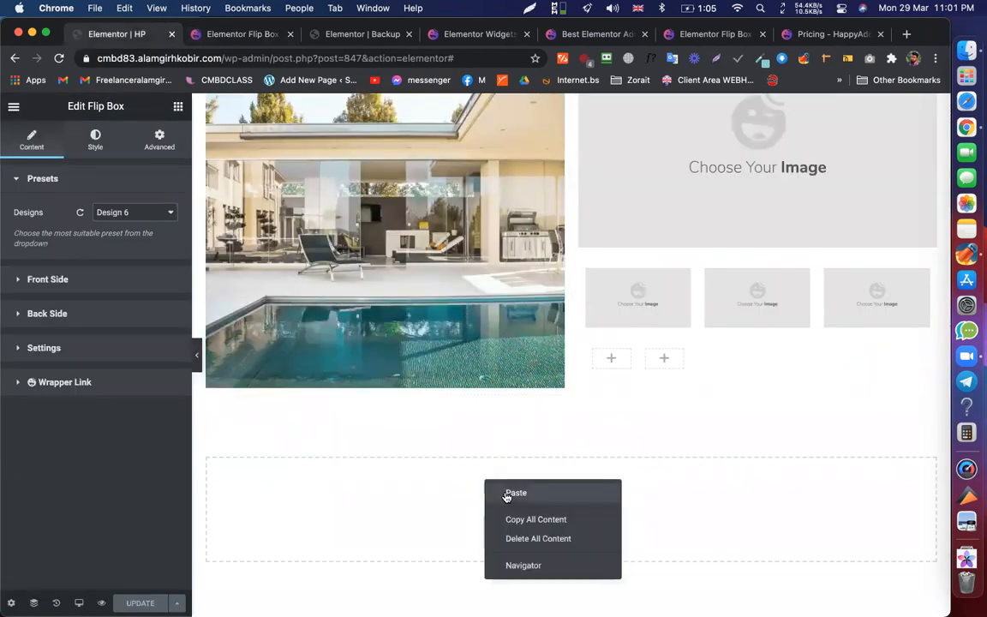
pyautogui.click(514, 494)
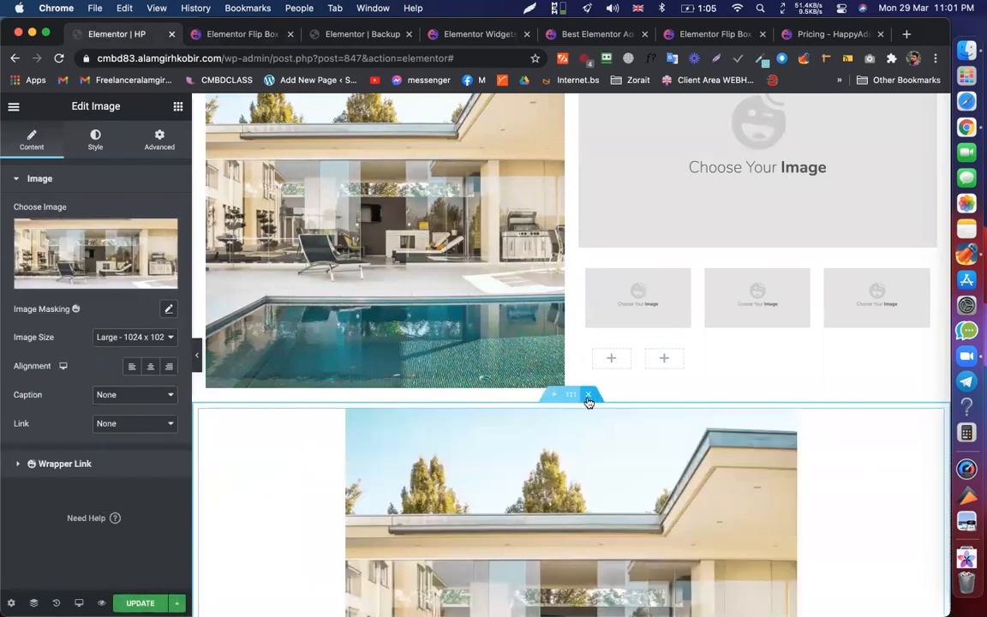
pyautogui.click(588, 398)
# - Add a one-column section and Live Paste the BŌLEIR, MARATHON and QWATROS flip boxes into it
pyautogui.click(554, 499)
pyautogui.click(371, 531)
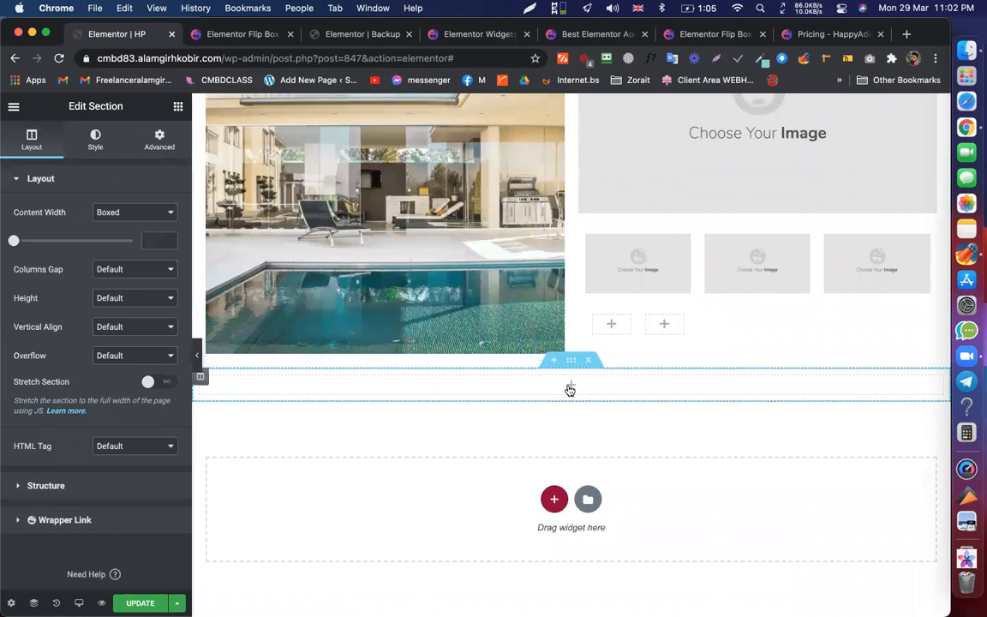
pyautogui.rightClick(570, 390)
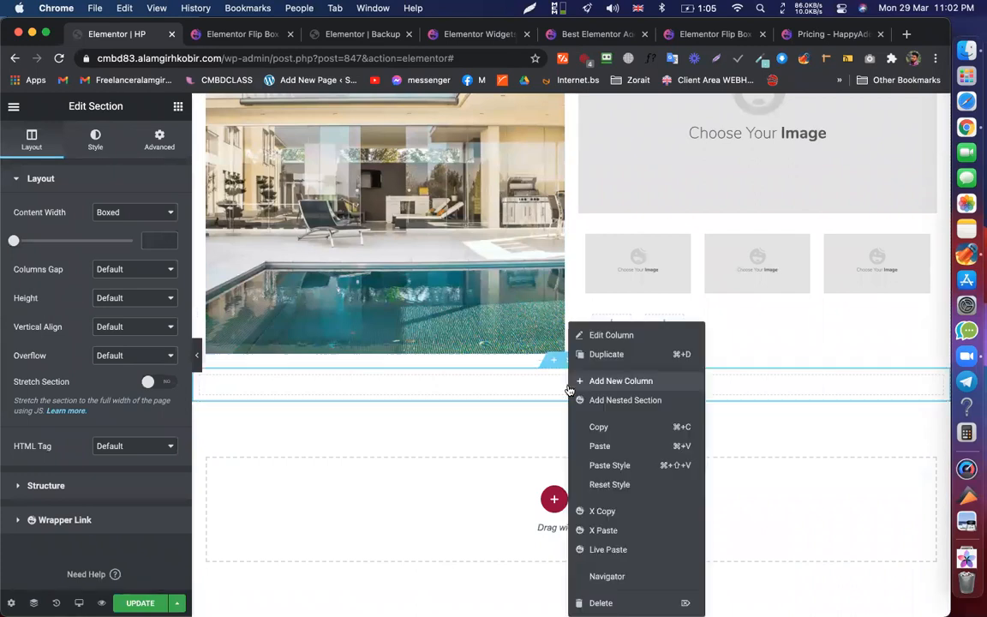
pyautogui.click(598, 549)
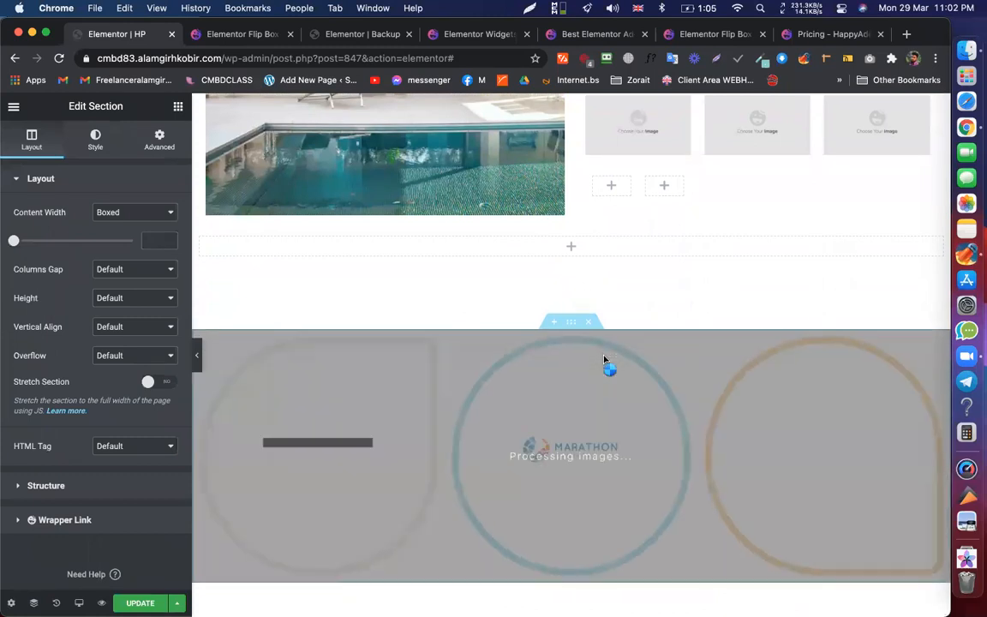
pyautogui.scroll(-2, 605, 357)
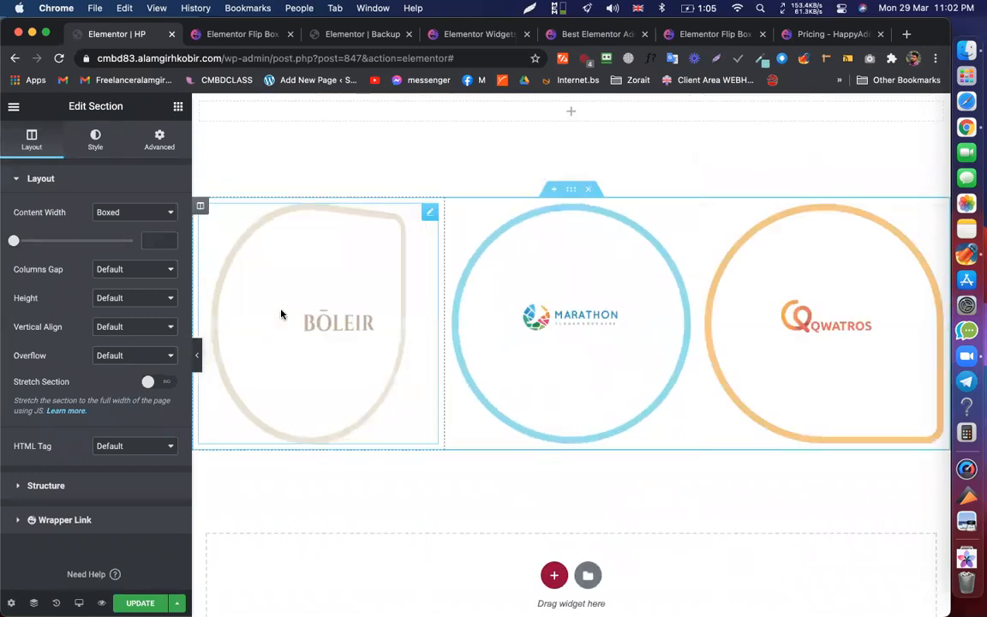
# - Inspect the left BŌLEIR flip box's front and back side settings
pyautogui.click(430, 213)
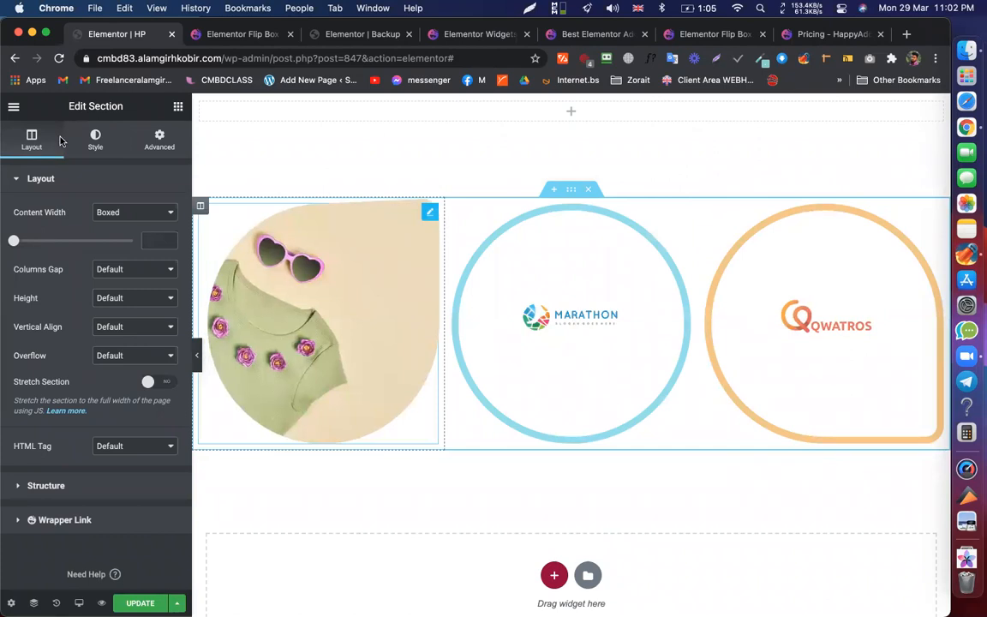
pyautogui.click(52, 212)
pyautogui.click(52, 248)
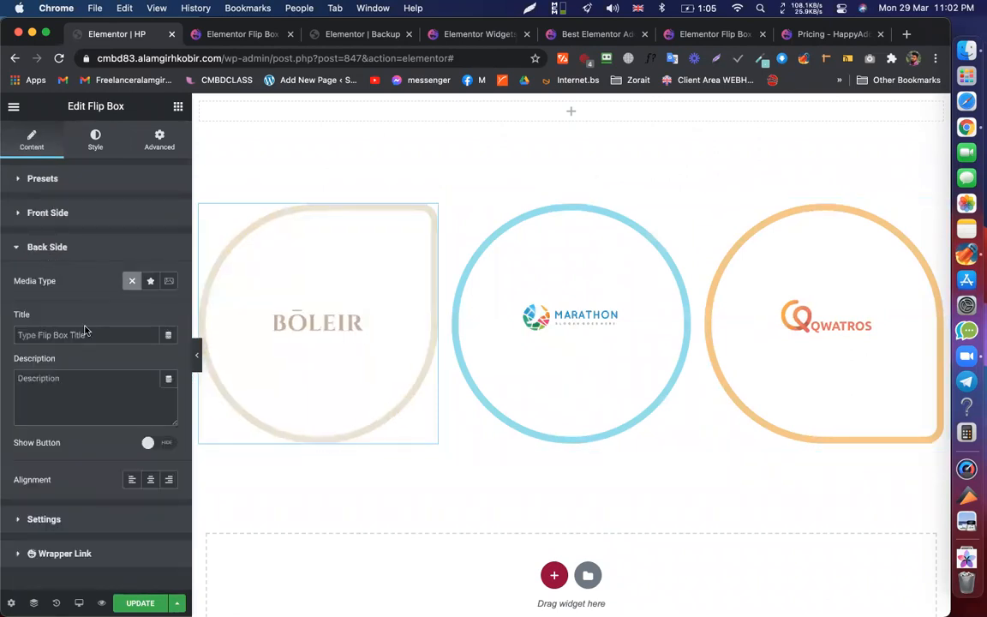
pyautogui.click(73, 246)
# - Set the middle MARATHON flip box's Back Side media type to Image
pyautogui.click(601, 382)
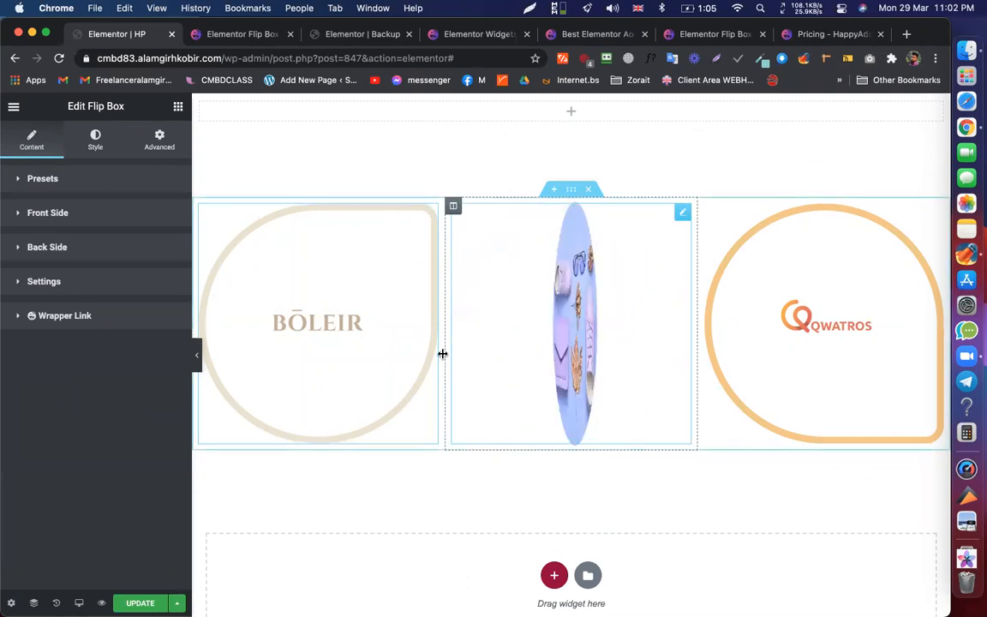
pyautogui.click(68, 313)
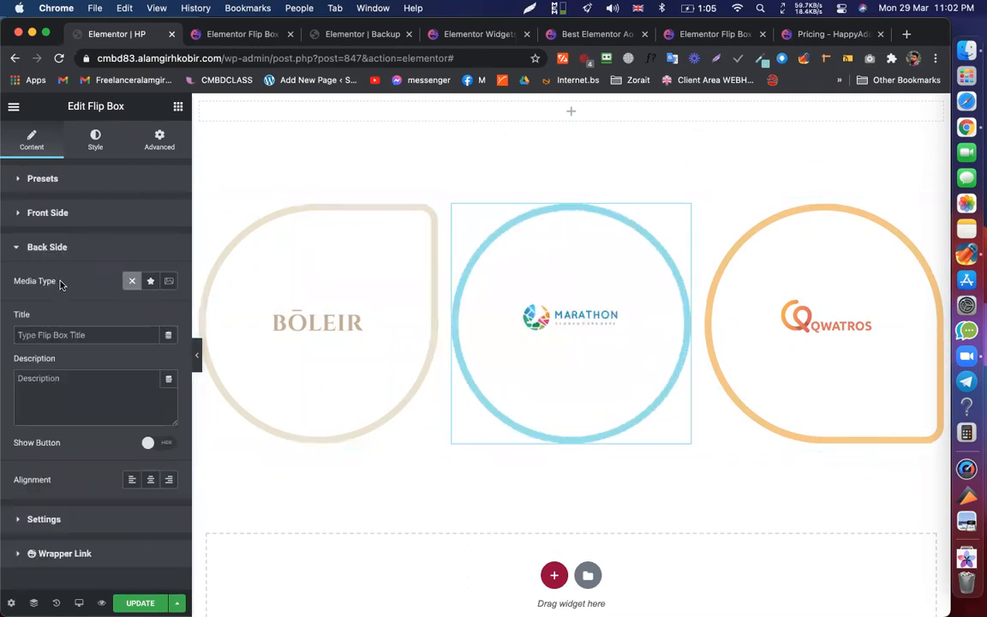
pyautogui.click(170, 280)
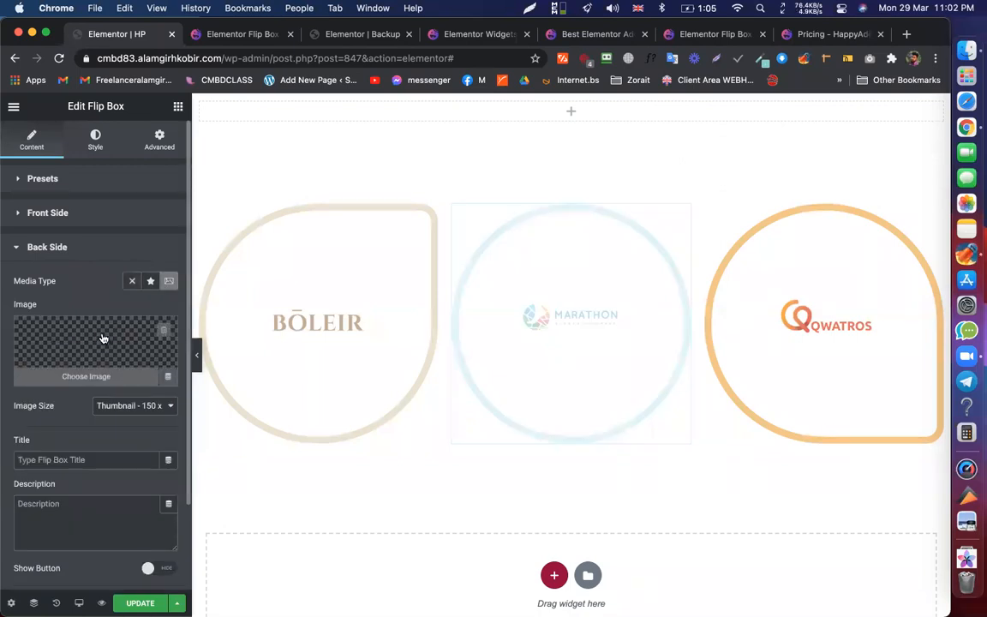
pyautogui.click(45, 247)
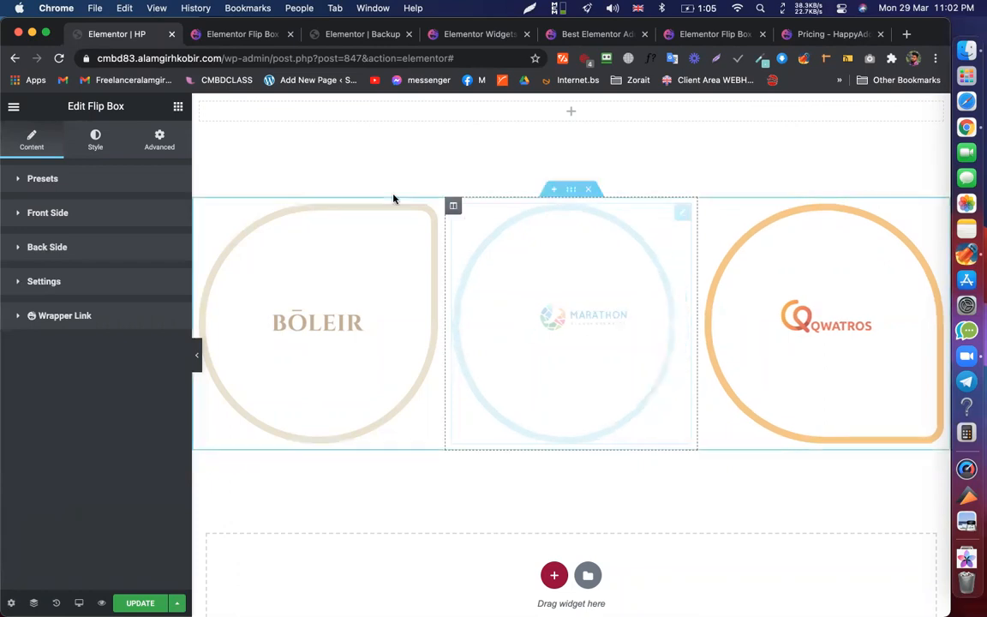
pyautogui.scroll(-2, 240, 366)
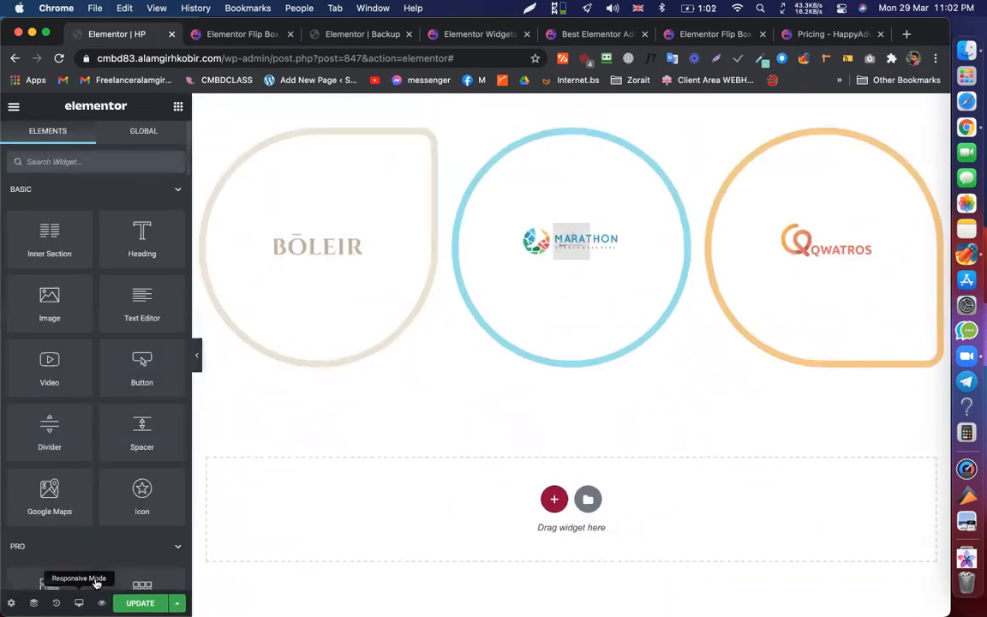
# - Switch to Mobile responsive preview and scroll through the stacked BŌLEIR and MARATHON flip boxes
pyautogui.click(80, 602)
pyautogui.click(94, 568)
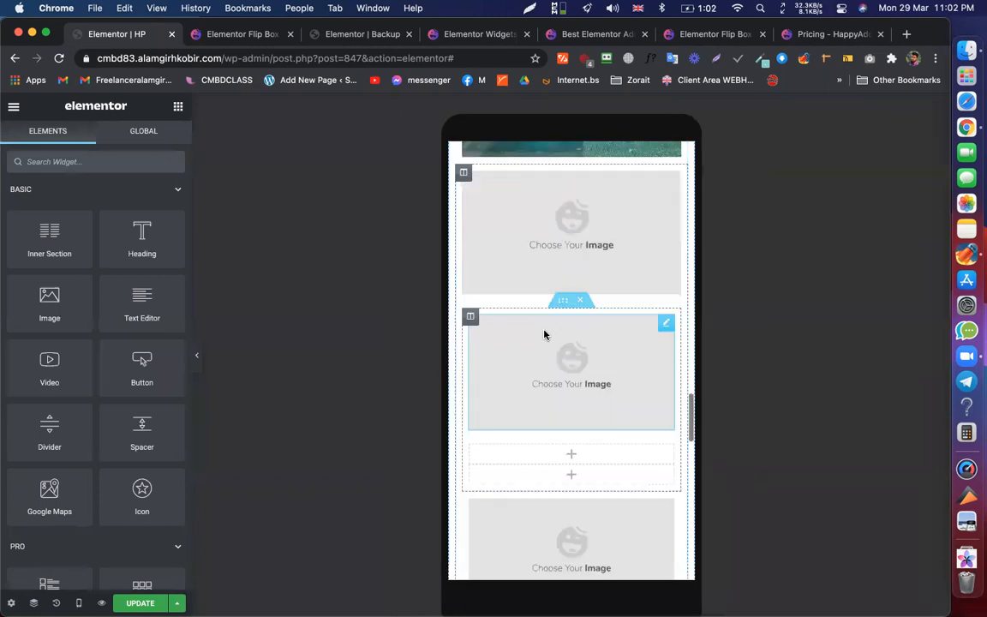
pyautogui.scroll(-8, 544, 335)
pyautogui.scroll(4, 616, 302)
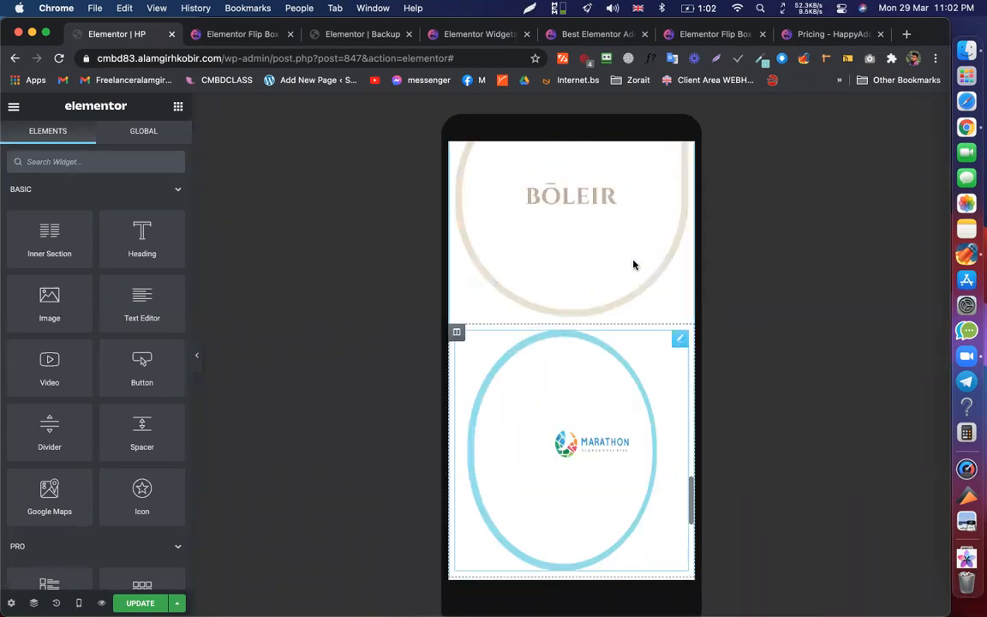
pyautogui.scroll(2, 624, 275)
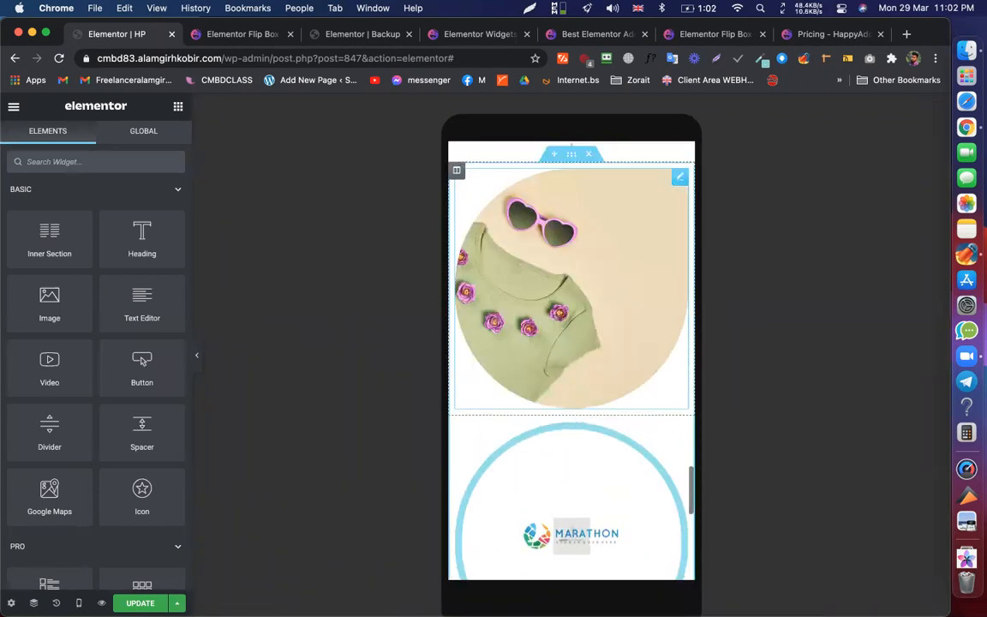
pyautogui.scroll(-2, 774, 548)
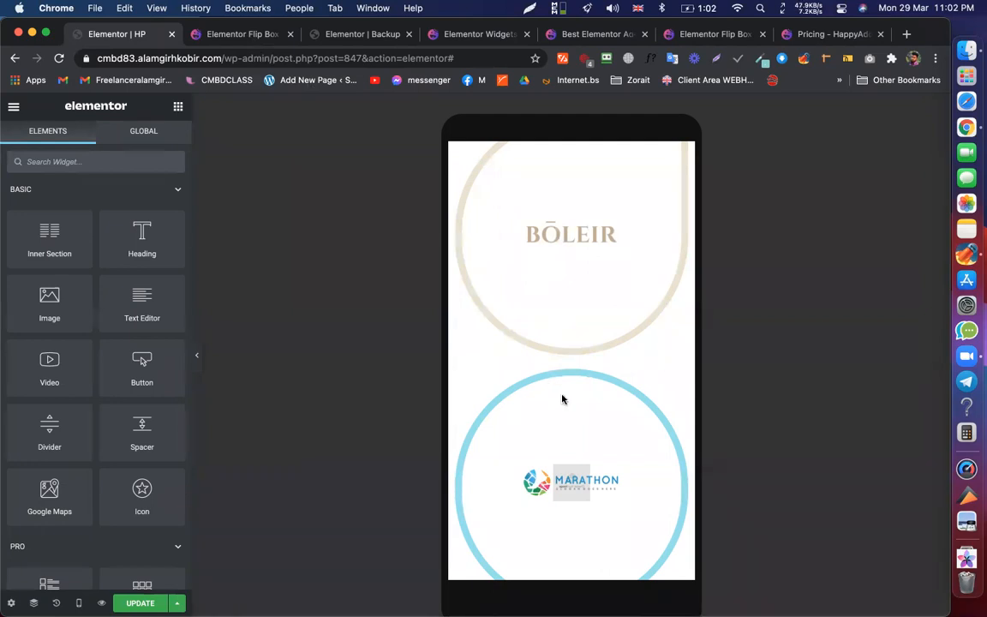
# - Find Flip Box (marked PRO) on the HappyAddons widgets page, then open a new blank tab
pyautogui.hotkey('ctrl', 'Tab')
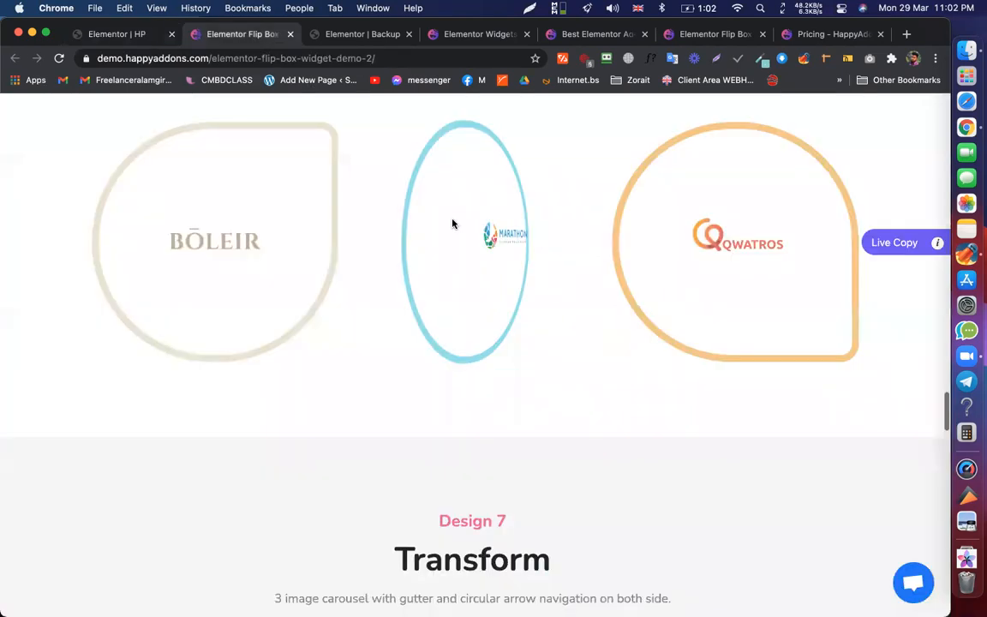
pyautogui.scroll(-10, 451, 219)
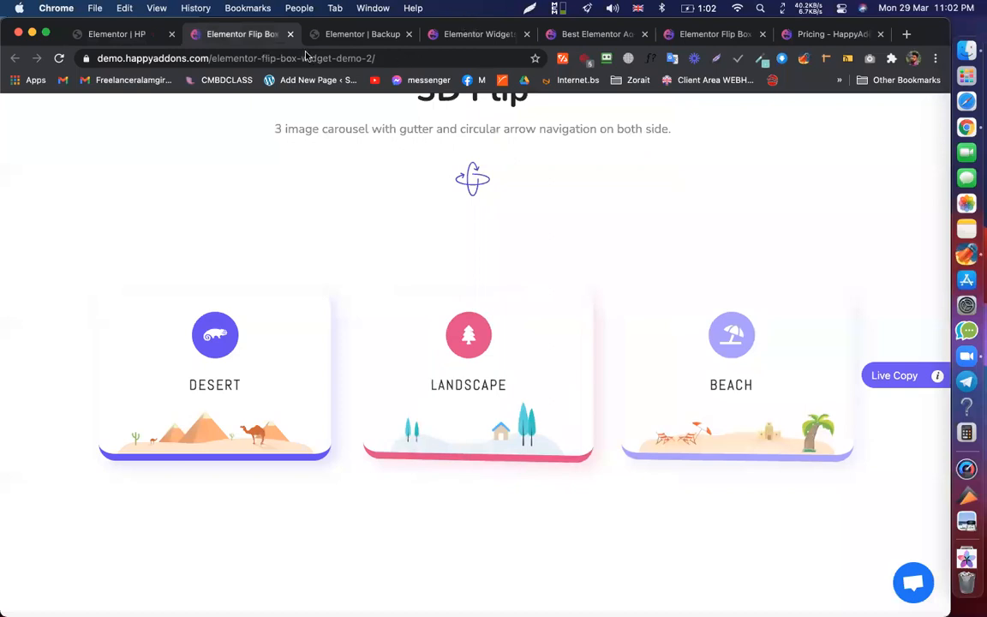
pyautogui.press('pageup')
pyautogui.press('pageup')
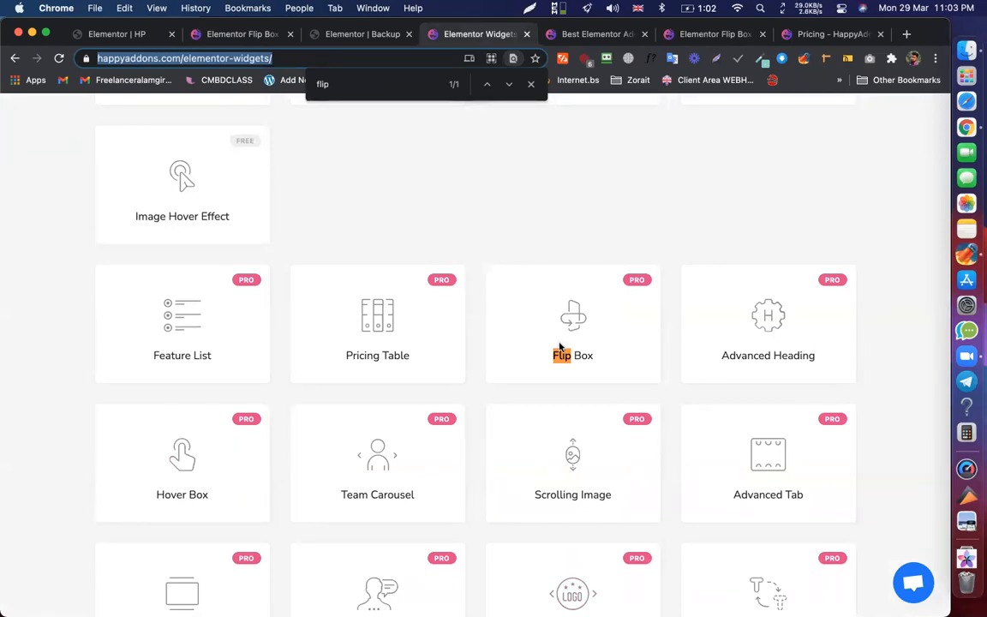
pyautogui.press('Escape')
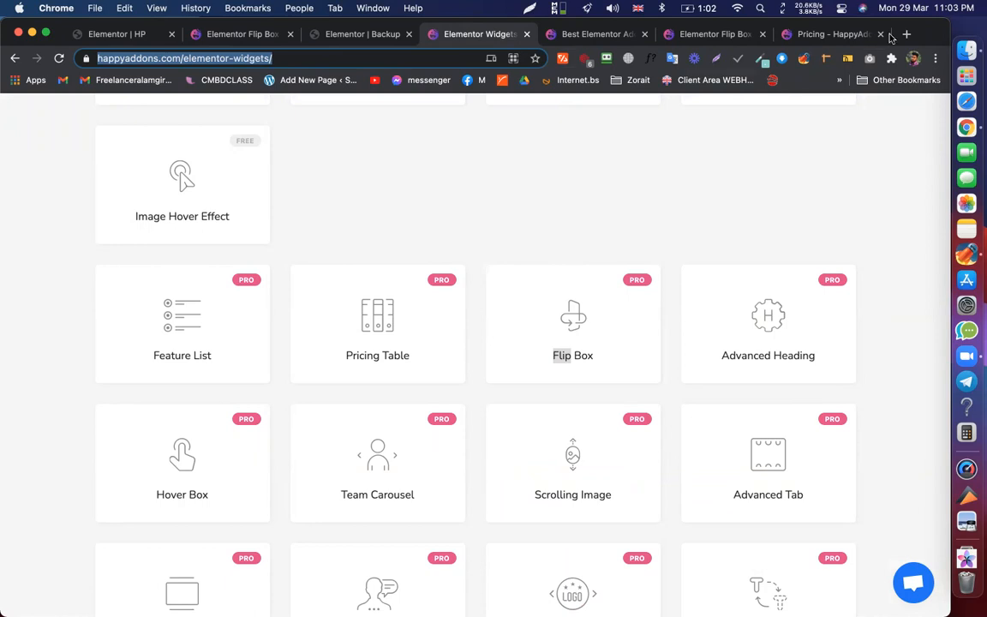
pyautogui.press('super+t')
pyautogui.click(274, 59)
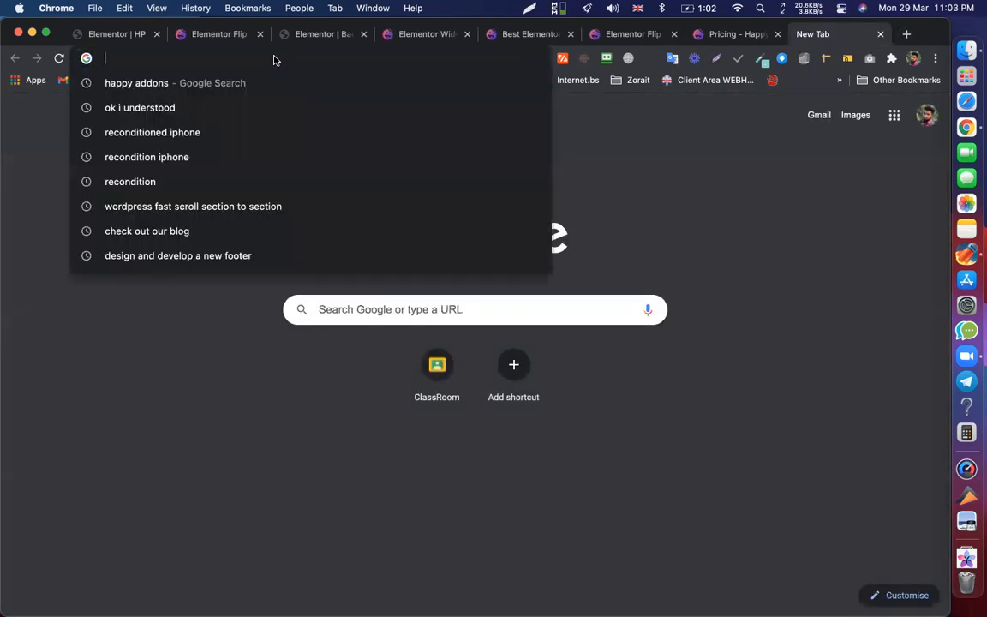
# - Search Google for 'themeforest', then return to the Elementor HP editor
pyautogui.write('t')
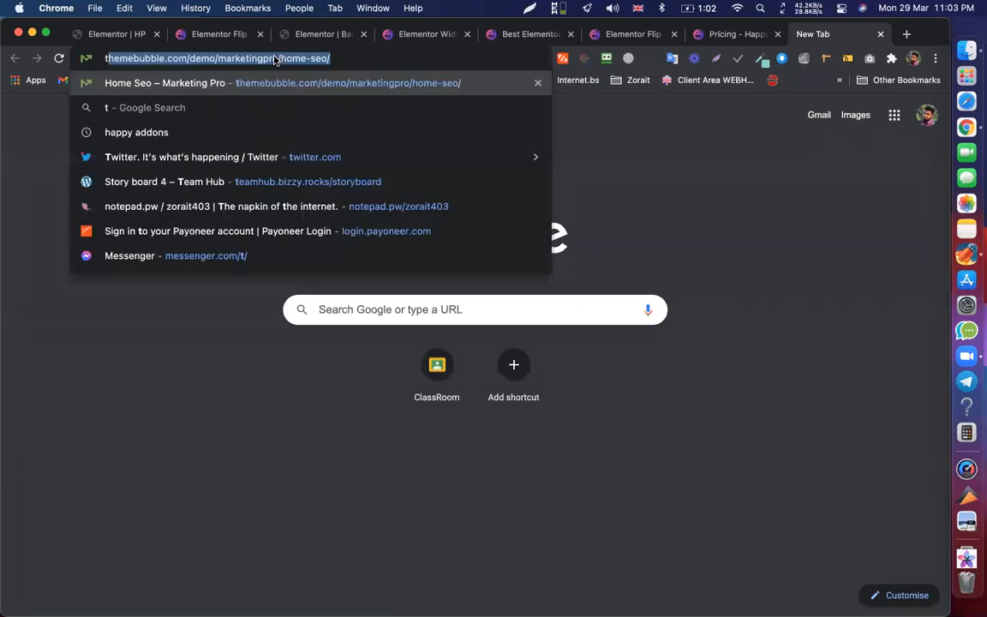
pyautogui.write('hem')
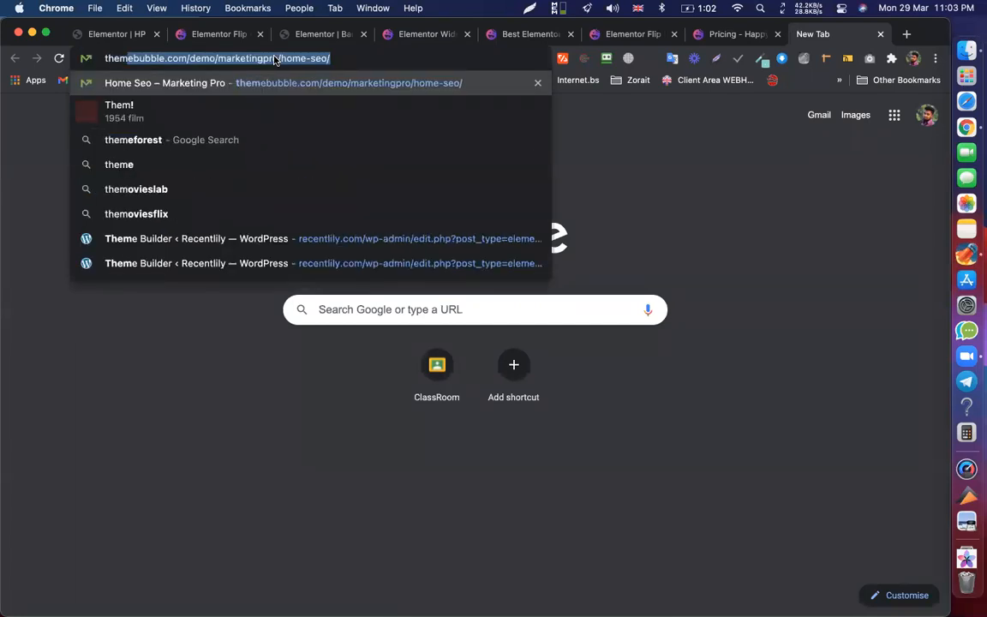
pyautogui.write('eforest')
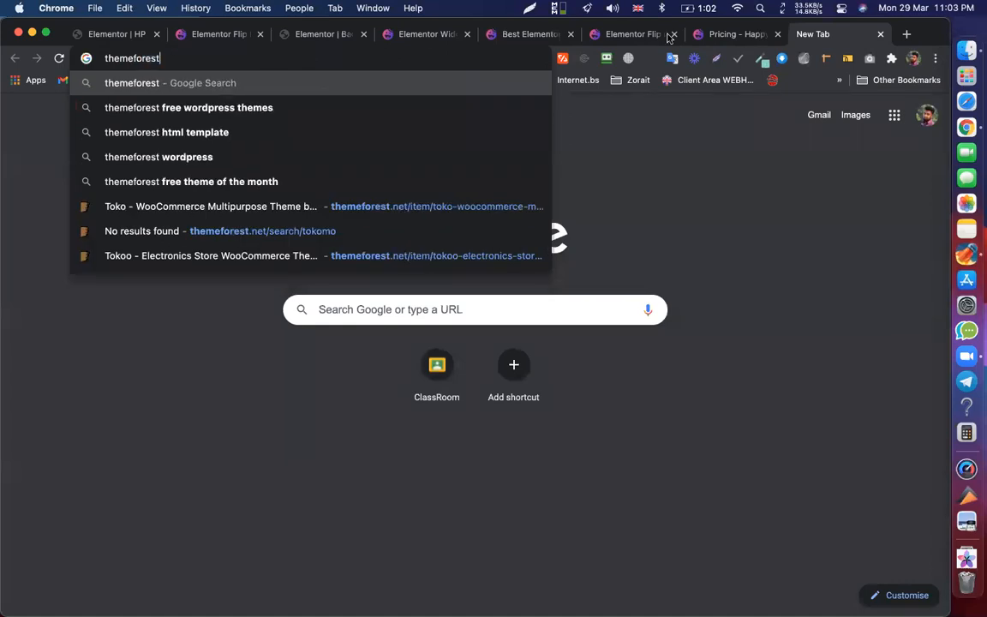
pyautogui.press('Return')
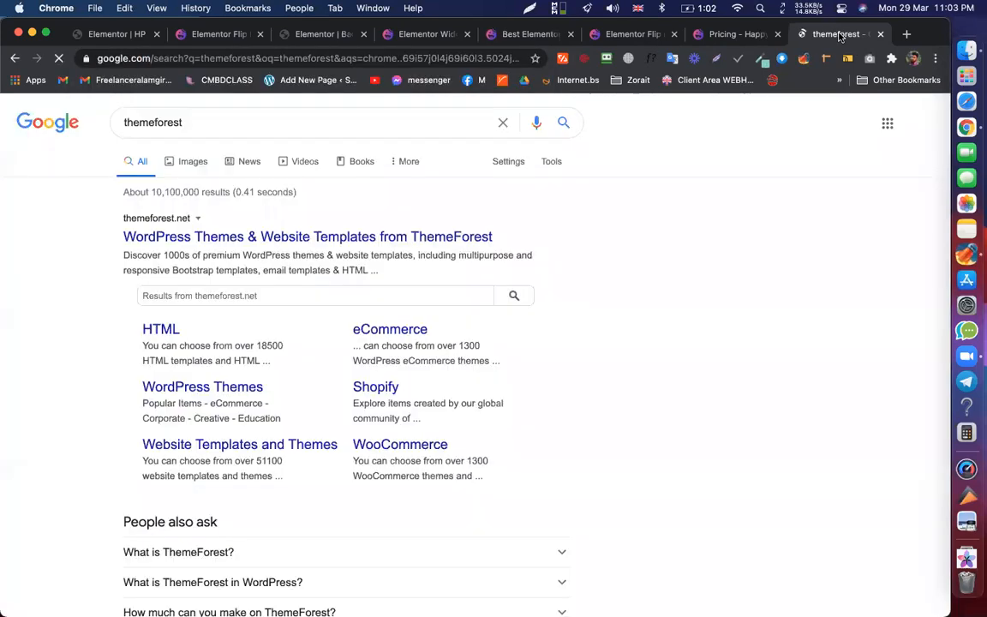
pyautogui.click(123, 34)
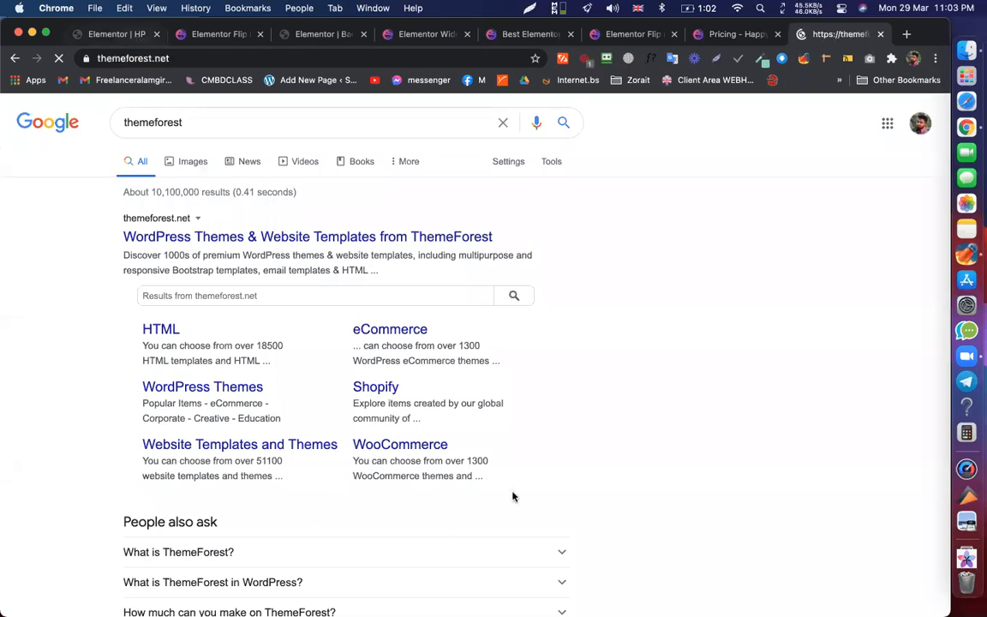
# - Add a new empty single-column section below the QWATROS flip box in the mobile preview
pyautogui.scroll(-5, 502, 463)
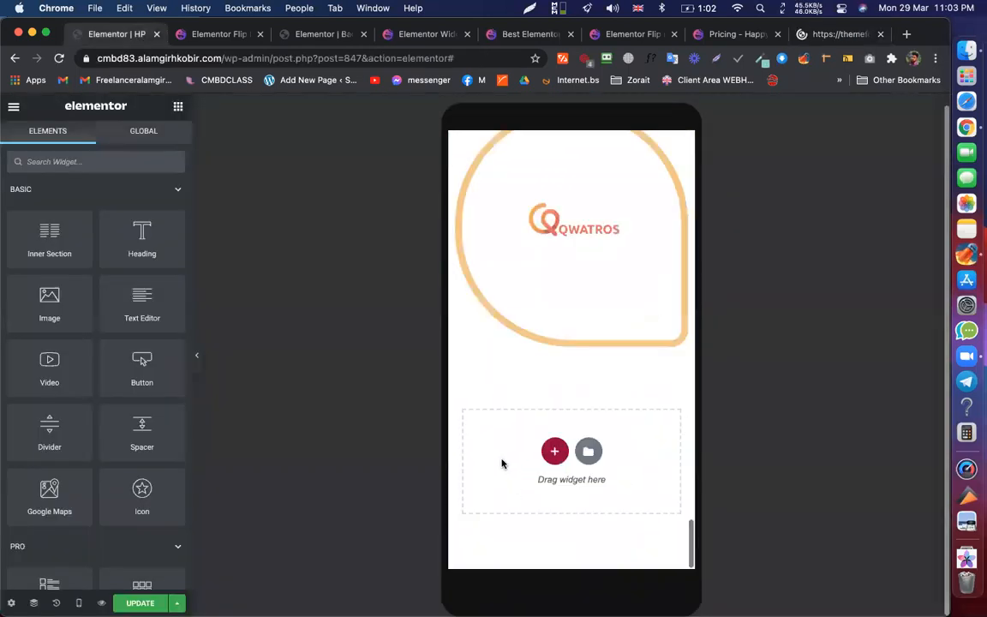
pyautogui.rightClick(473, 463)
pyautogui.click(545, 452)
pyautogui.click(553, 451)
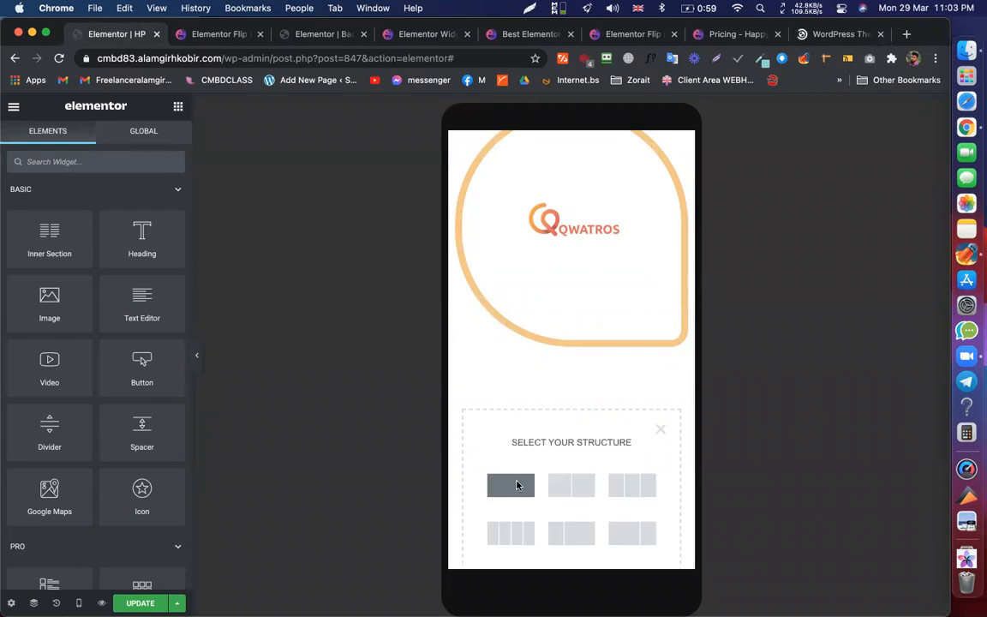
pyautogui.click(517, 486)
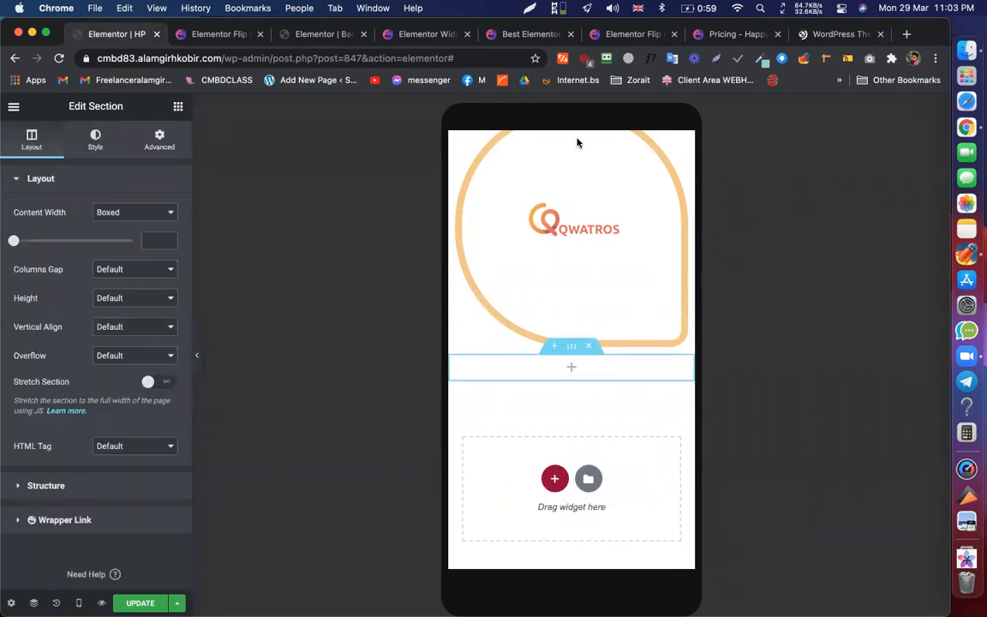
pyautogui.rightClick(569, 368)
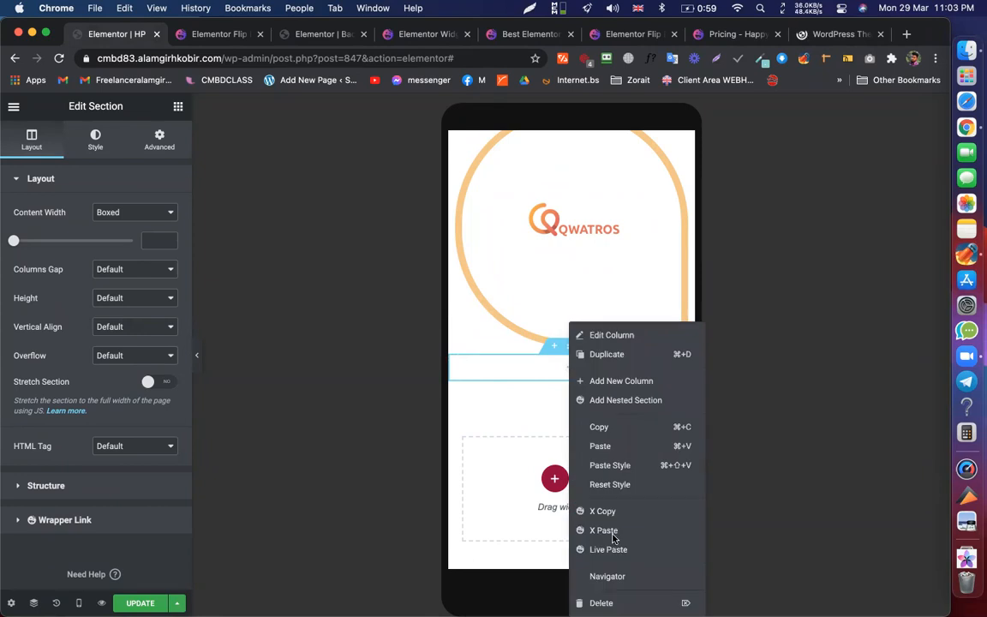
pyautogui.click(856, 34)
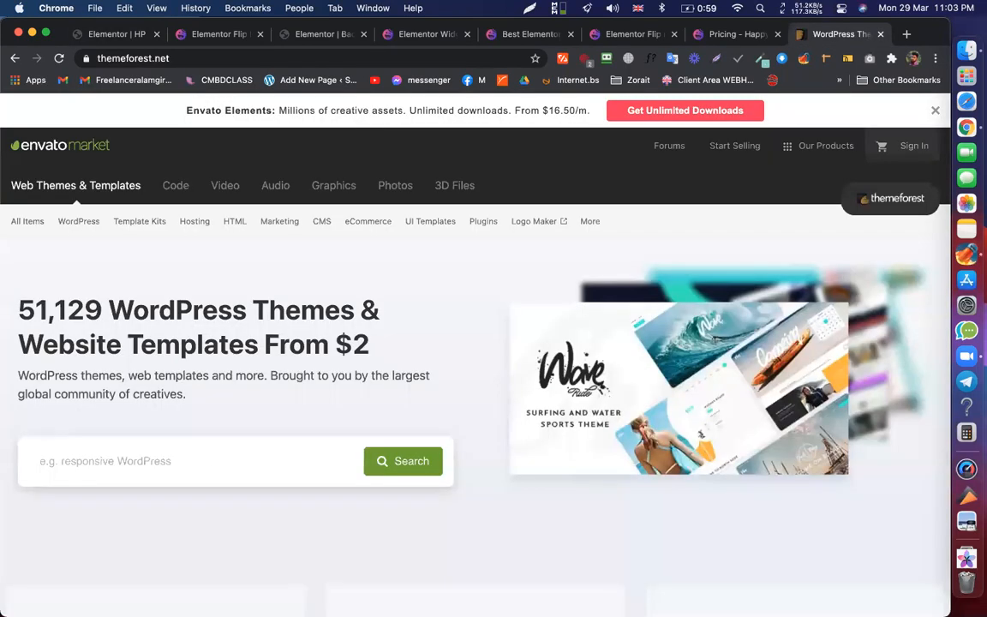
# - Search ThemeForest for 'happy addons'
pyautogui.click(207, 472)
pyautogui.write('happy')
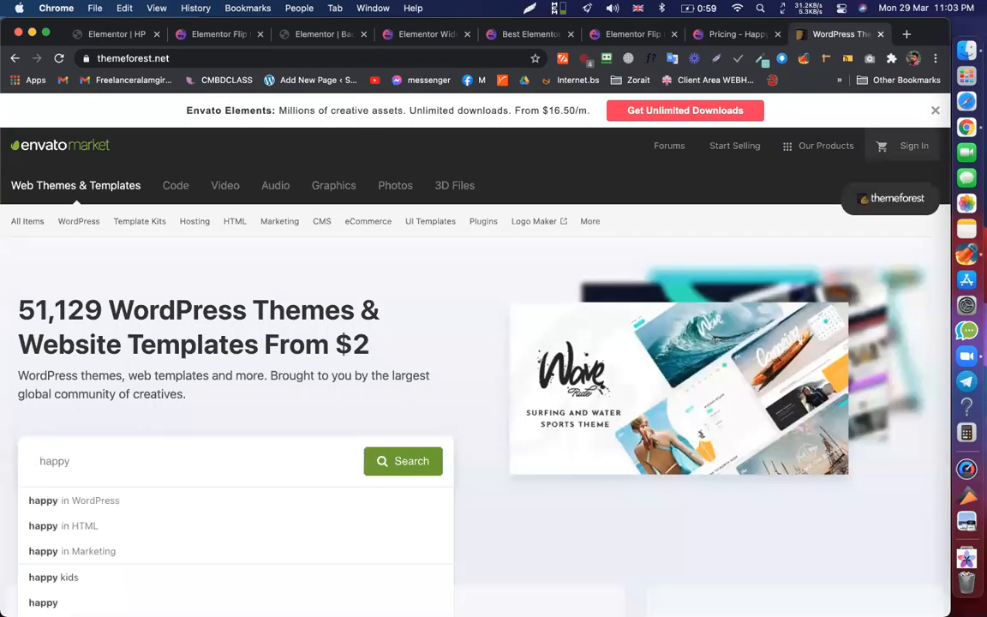
pyautogui.write(' addons')
pyautogui.press('Return')
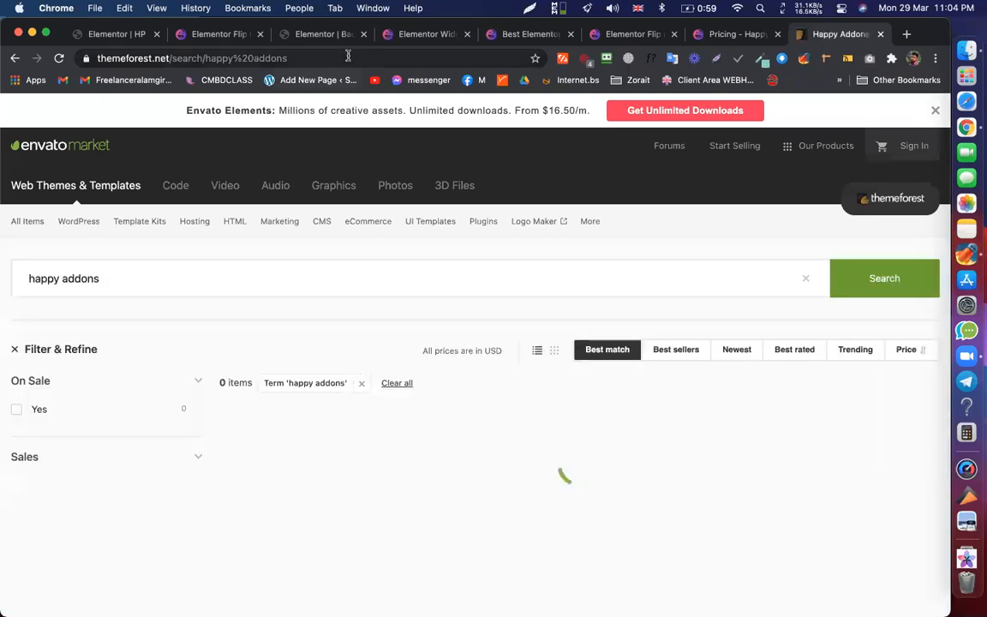
# - Search Google for 'happy addons' and scroll through the results
pyautogui.click(348, 59)
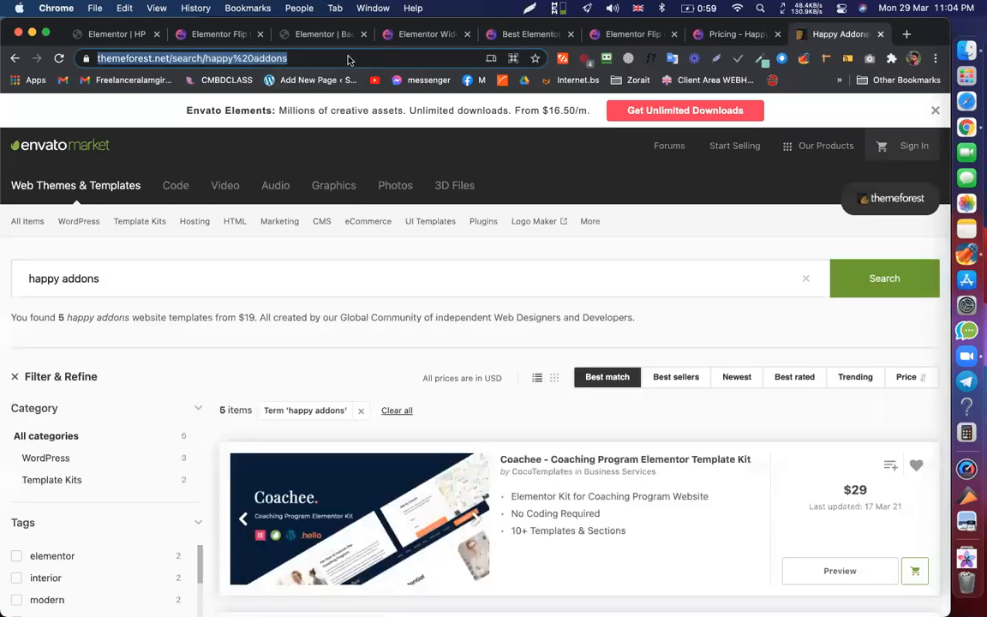
pyautogui.write('happy ')
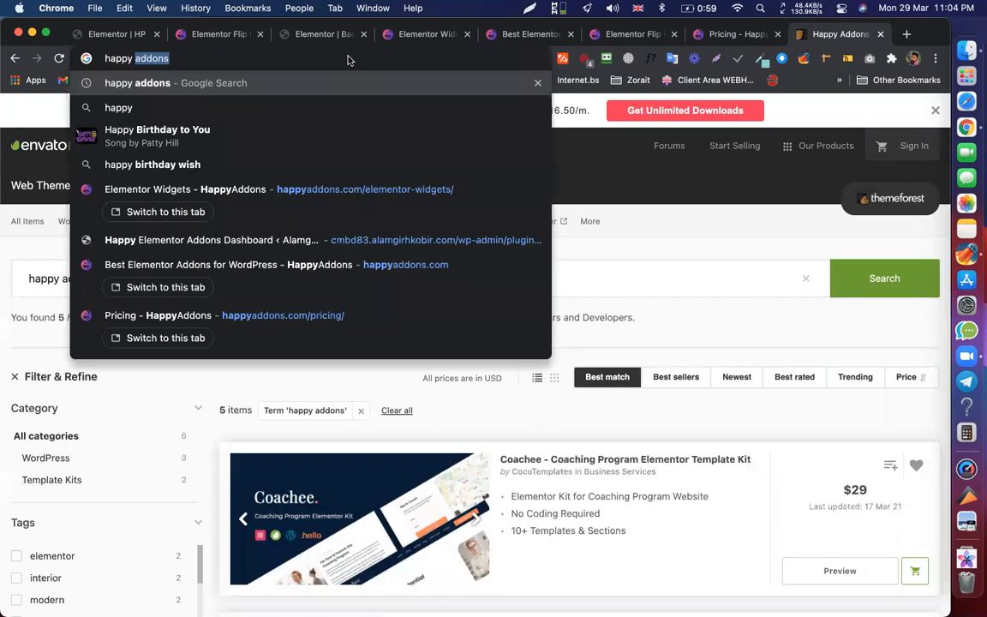
pyautogui.write('addons')
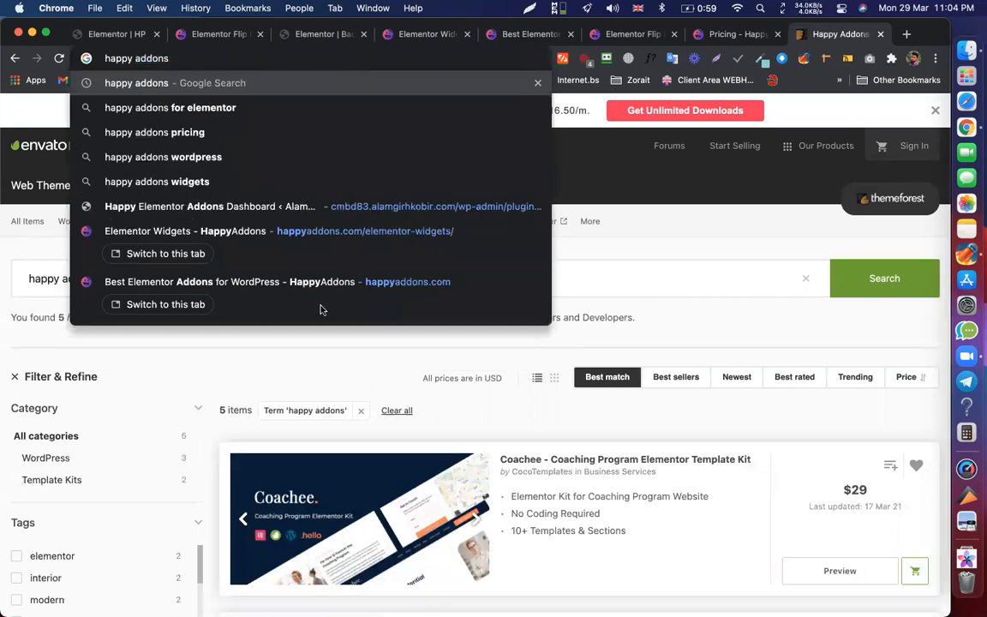
pyautogui.press('Return')
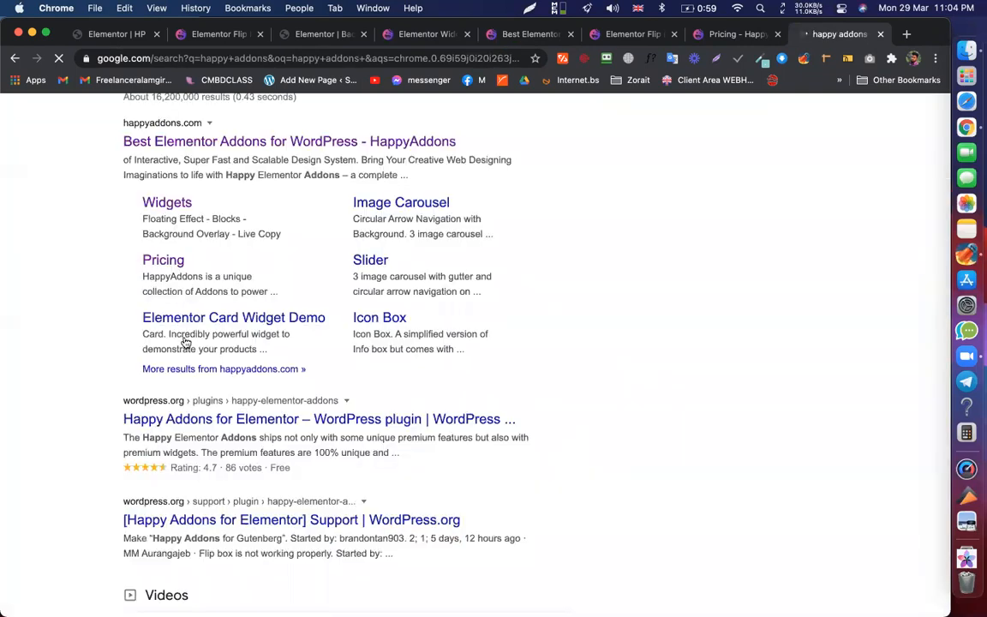
pyautogui.scroll(-3, 186, 343)
pyautogui.scroll(-5, 227, 322)
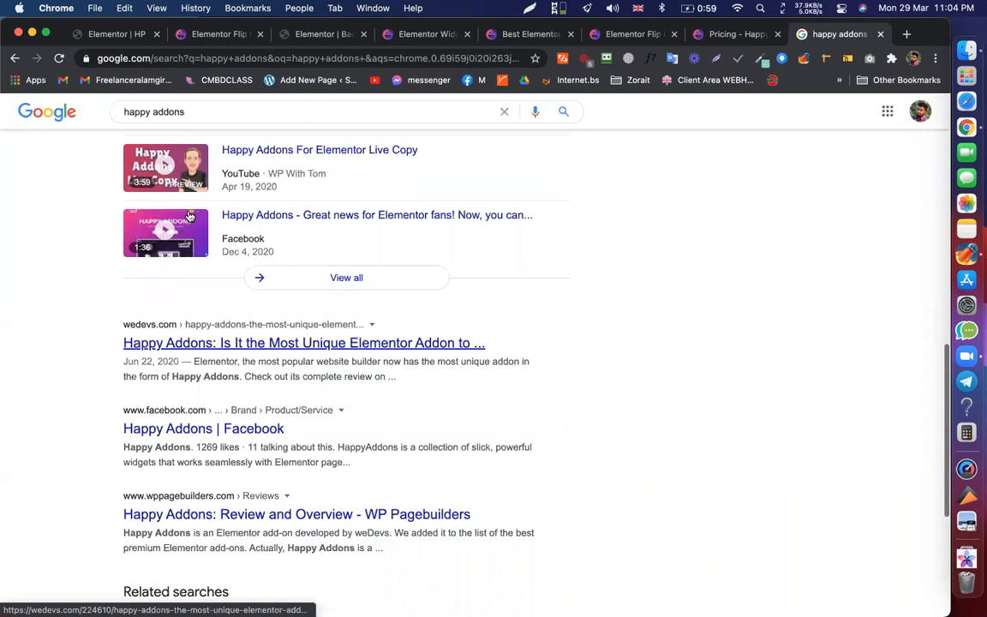
pyautogui.scroll(-4, 190, 216)
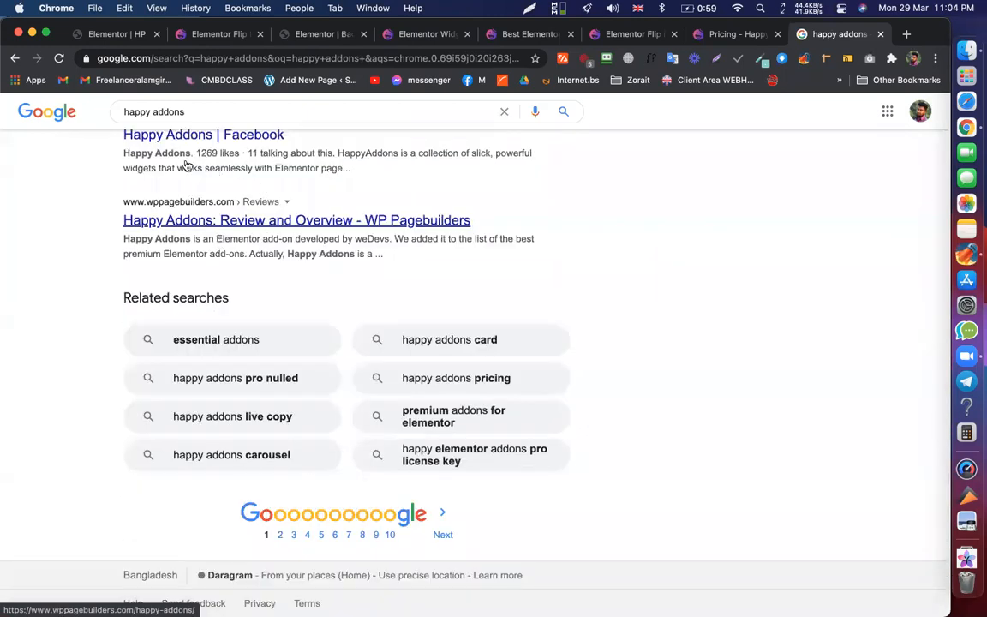
pyautogui.scroll(15, 176, 277)
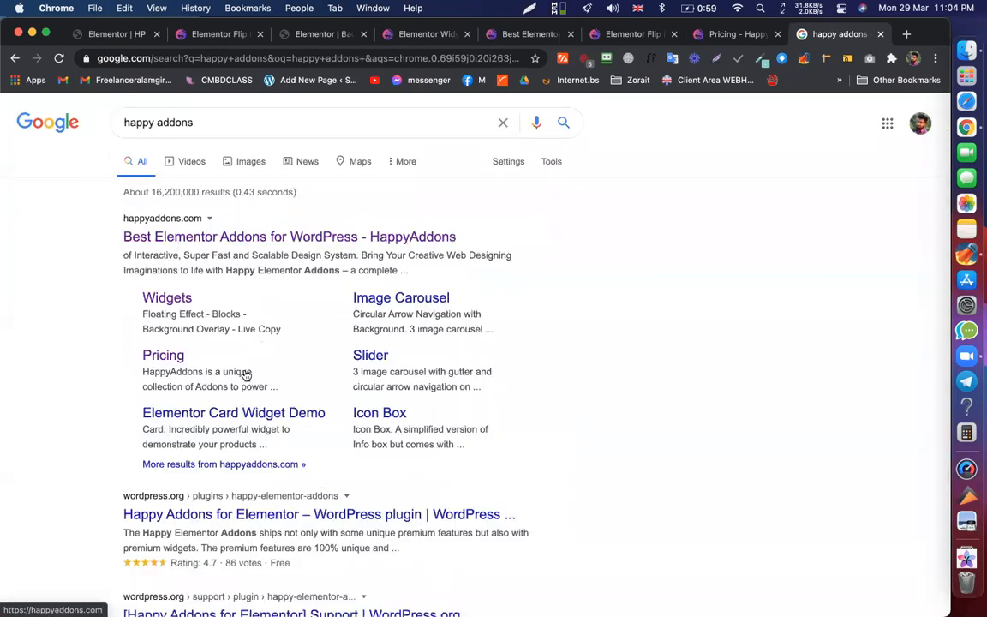
pyautogui.scroll(-15, 300, 311)
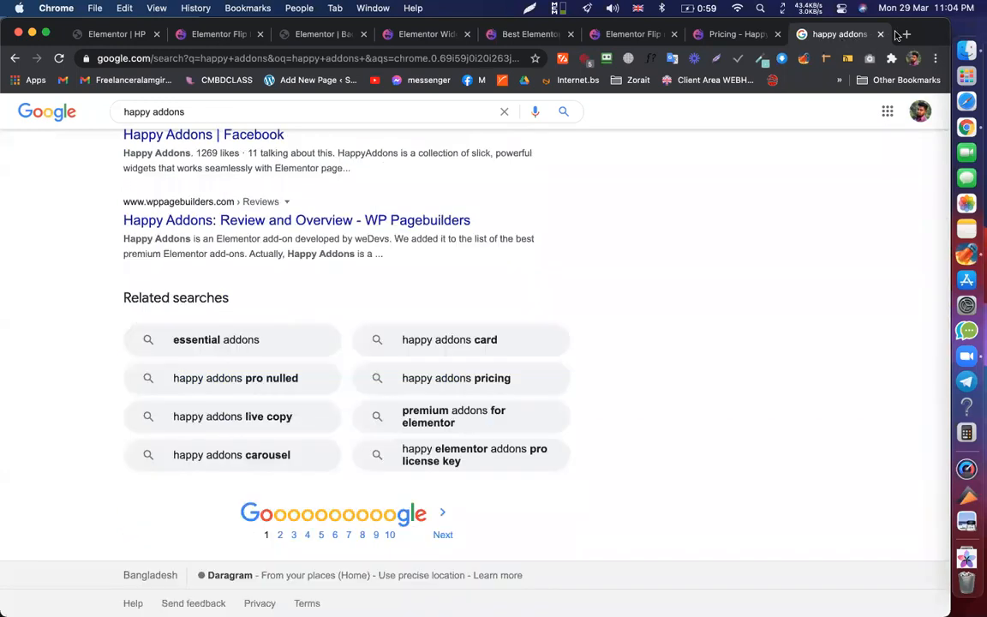
pyautogui.scroll(3, 887, 36)
pyautogui.scroll(10, 713, 352)
# - Close the Google results tab and return to the HappyAddons Flip Box demo
pyautogui.press('super+w')
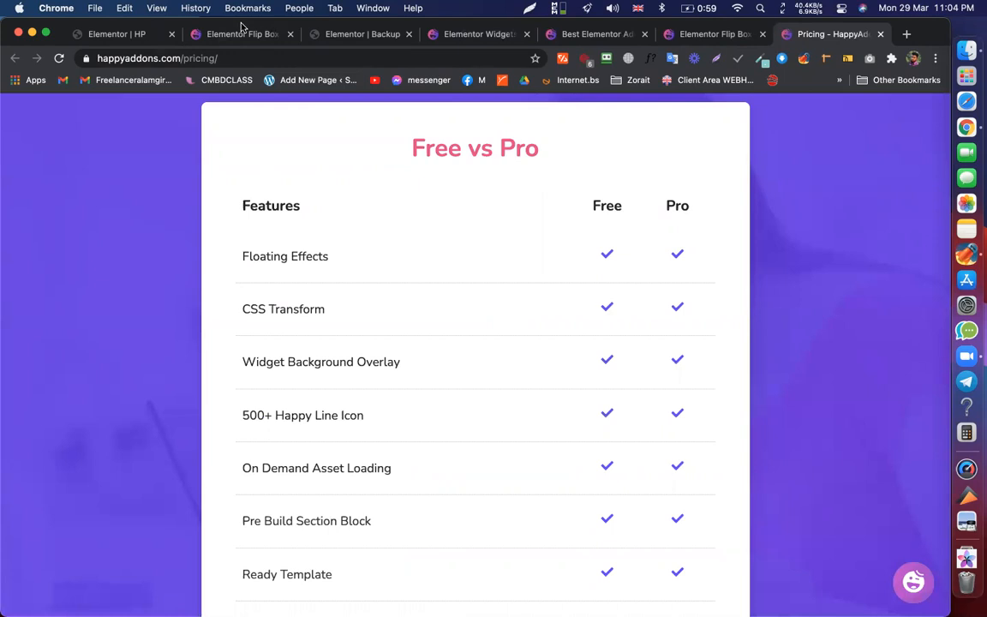
pyautogui.press('super+2')
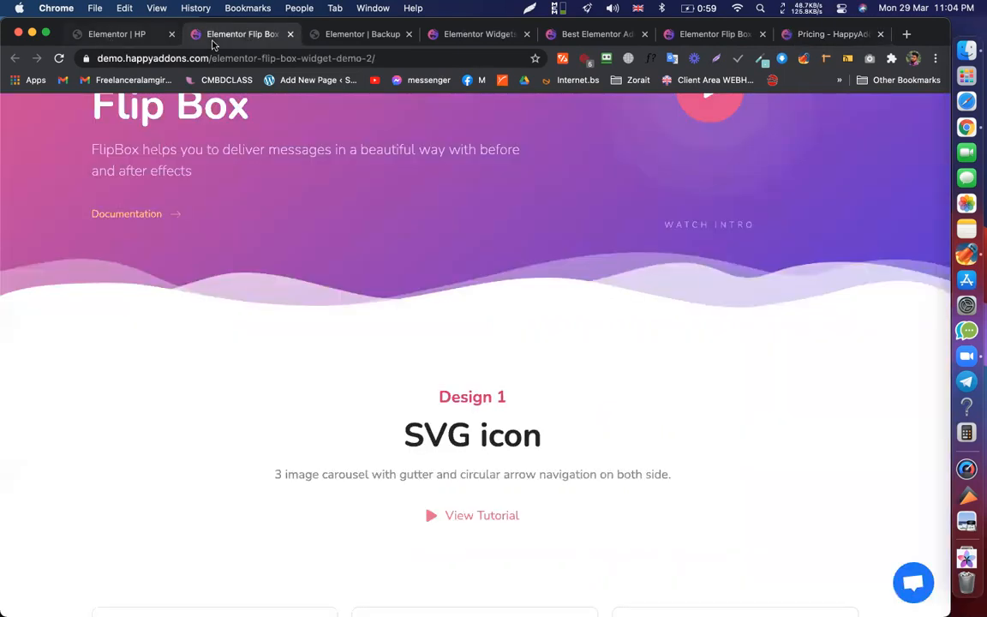
pyautogui.hotkey('ctrl', 'shift', 'Tab')
pyautogui.hotkey('ctrl', 'Tab')
pyautogui.scroll(1, 530, 340)
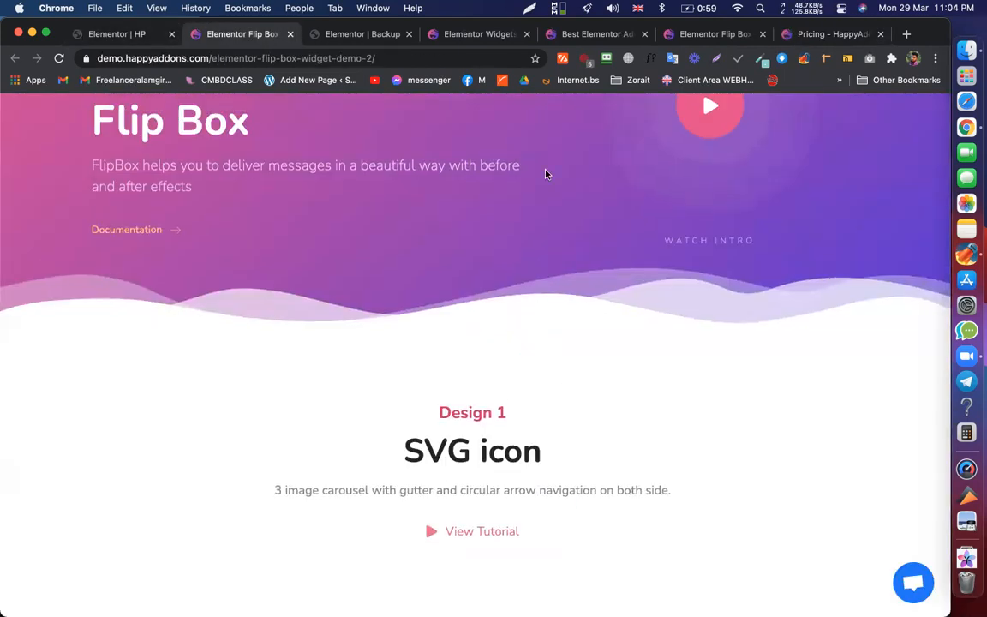
pyautogui.scroll(3, 545, 174)
# - Reload to reach the HappyAddons widgets list and open the Instagram Feed demo in a new tab
pyautogui.press('super+r')
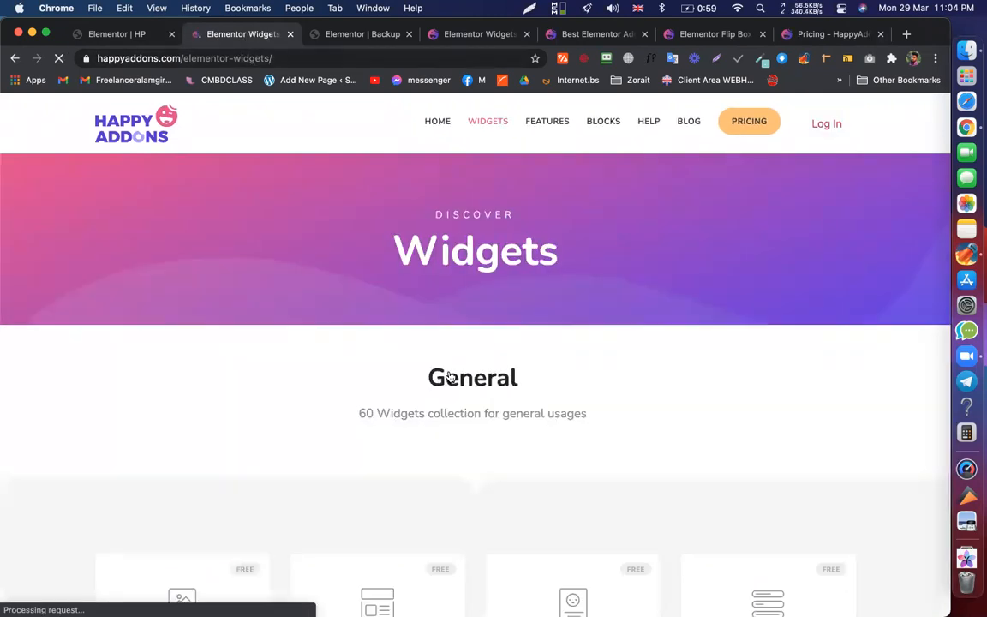
pyautogui.scroll(-5, 450, 359)
pyautogui.scroll(-12, 451, 359)
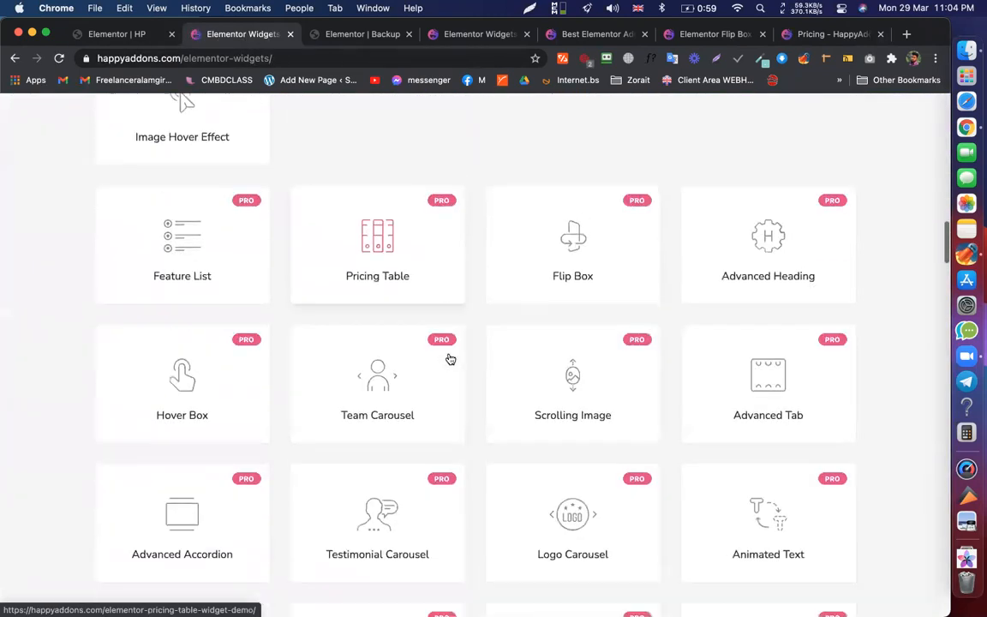
pyautogui.scroll(5, 377, 232)
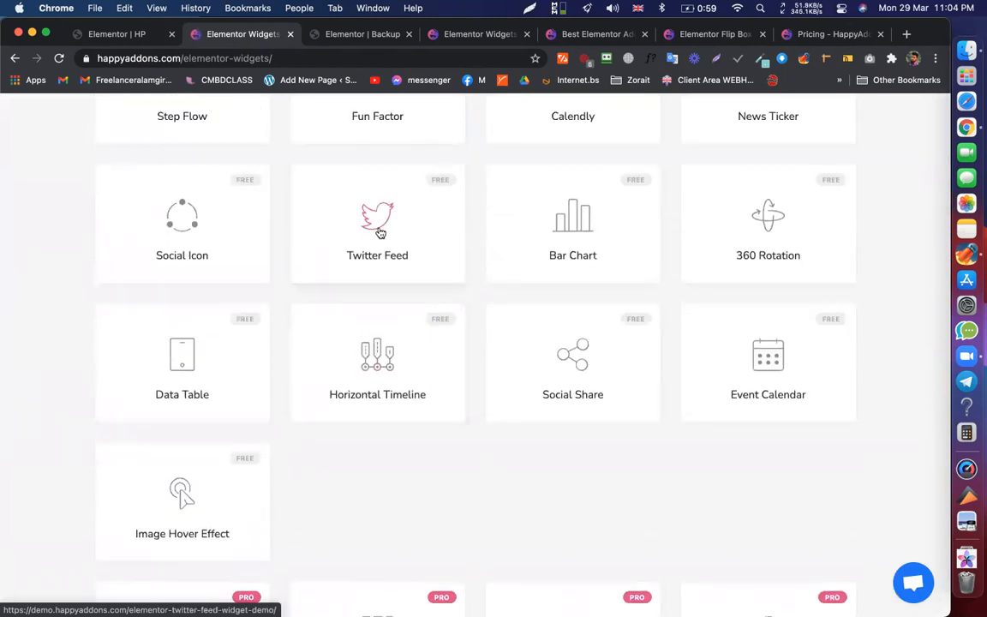
pyautogui.scroll(4, 379, 232)
pyautogui.scroll(-7, 378, 229)
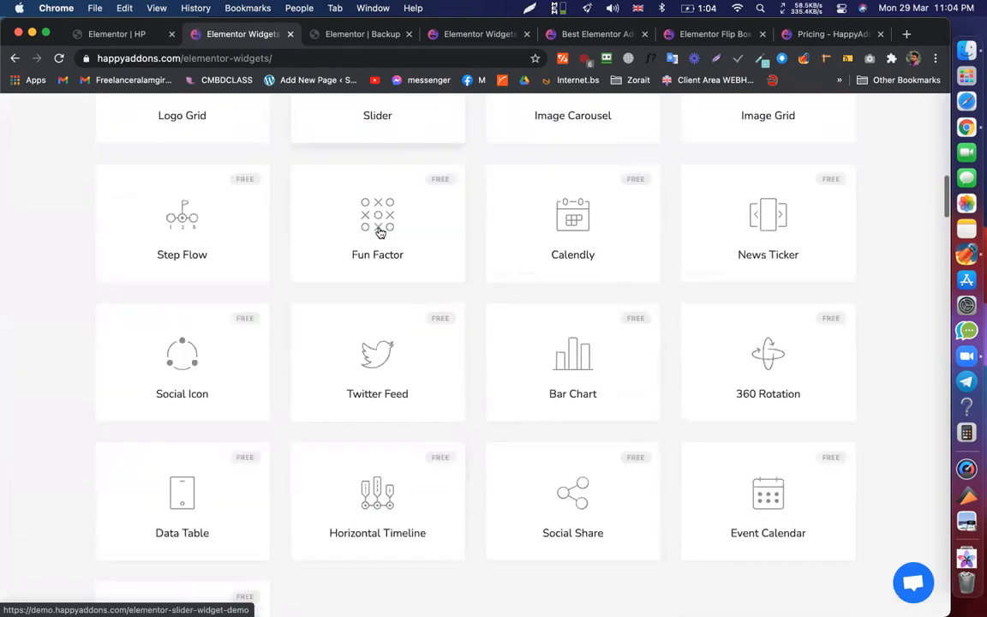
pyautogui.scroll(-6, 627, 325)
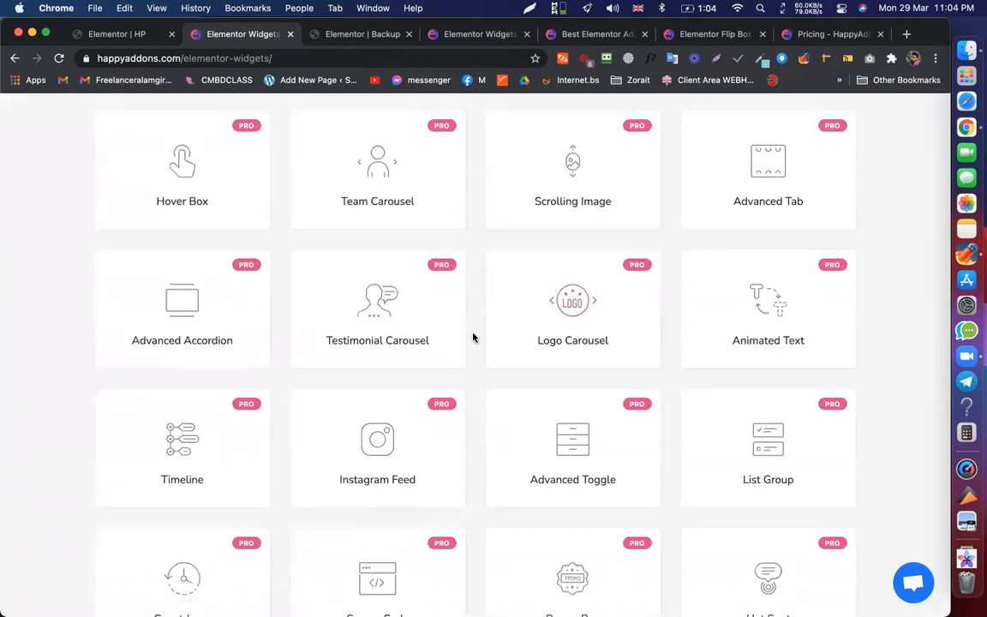
pyautogui.click(379, 443)
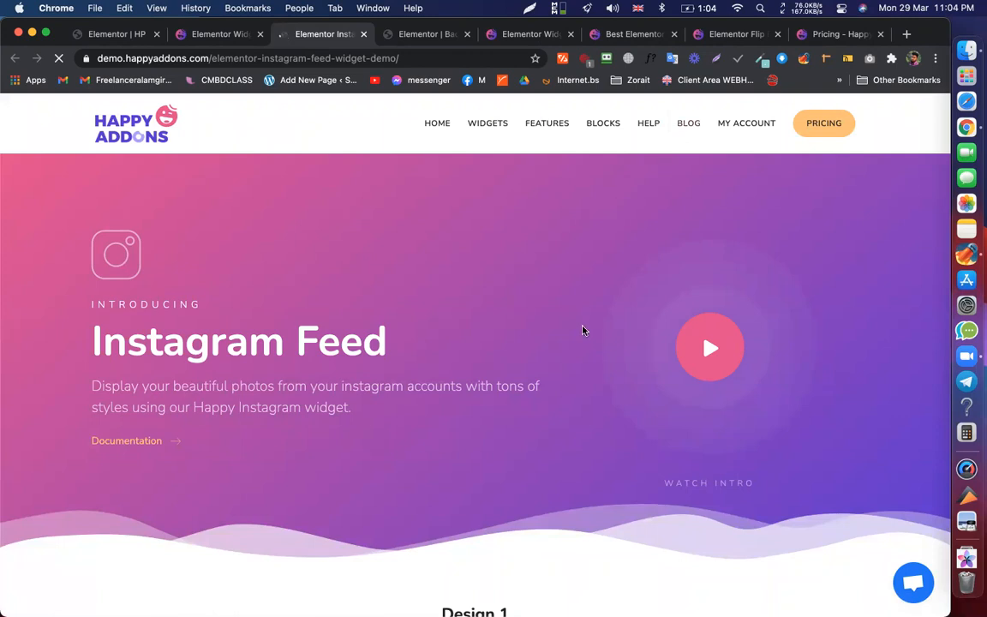
# - Scroll through the opened HappyAddons widget demo page
pyautogui.scroll(-5, 546, 372)
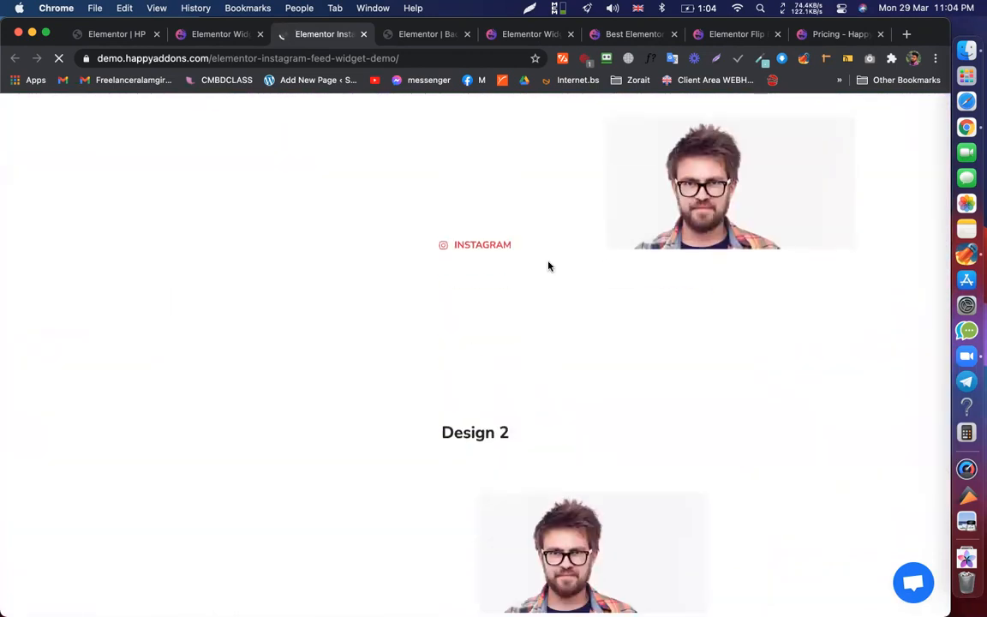
pyautogui.scroll(2, 551, 235)
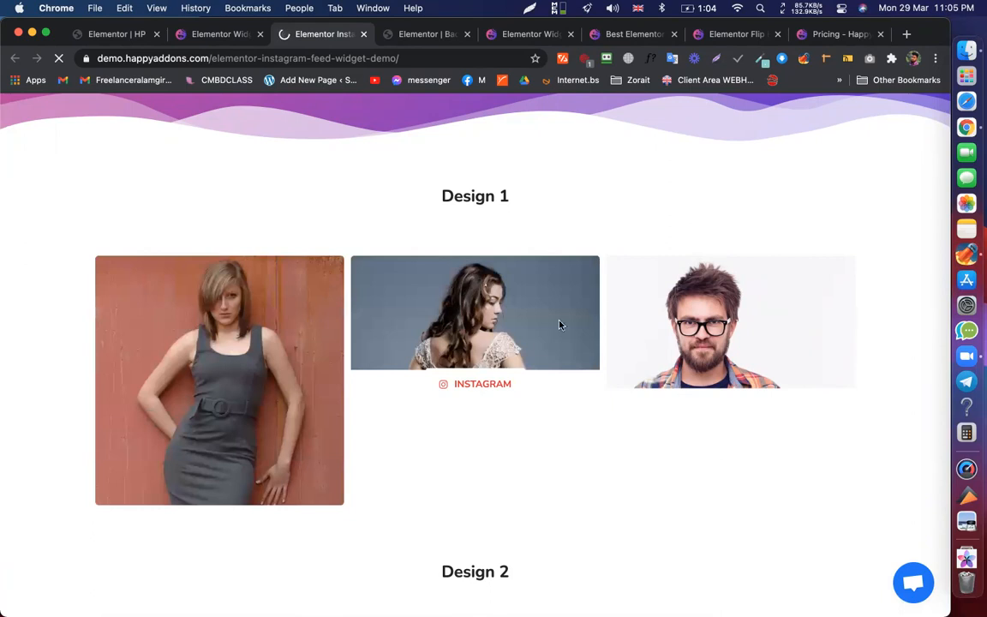
pyautogui.scroll(-6, 613, 292)
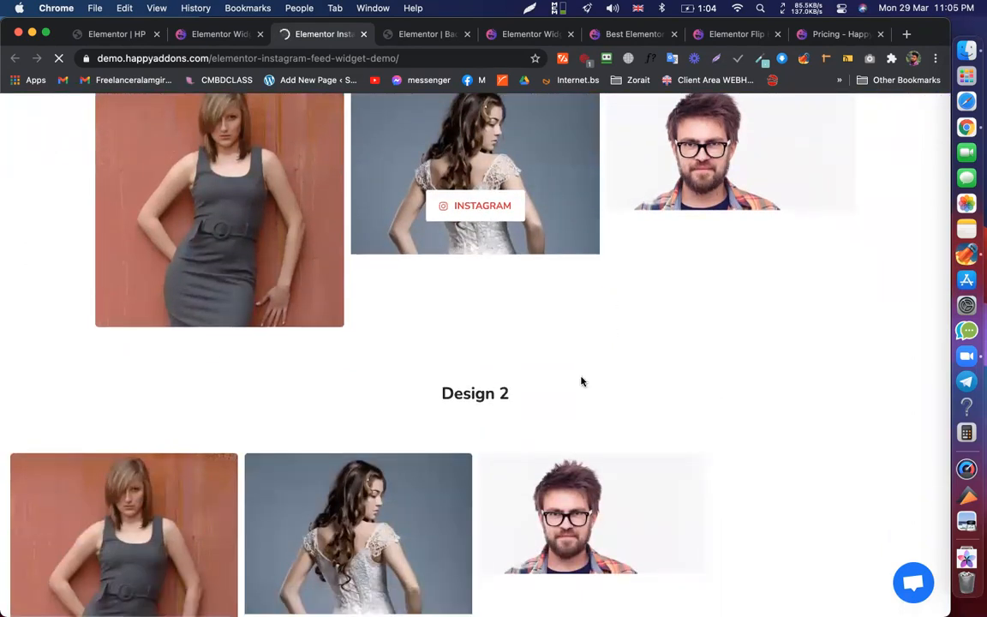
pyautogui.scroll(-1, 598, 368)
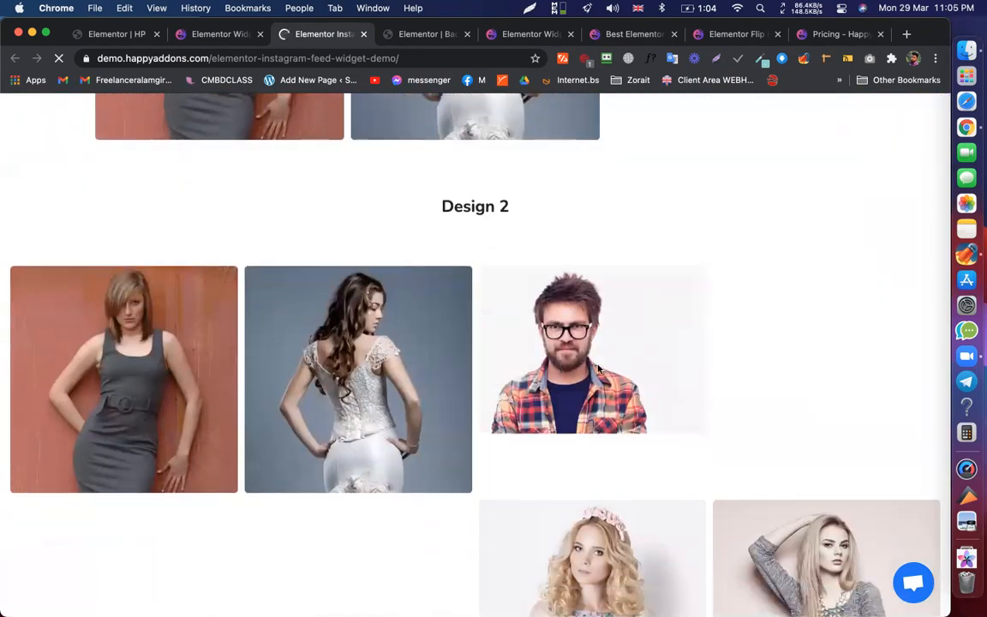
pyautogui.scroll(-10, 598, 368)
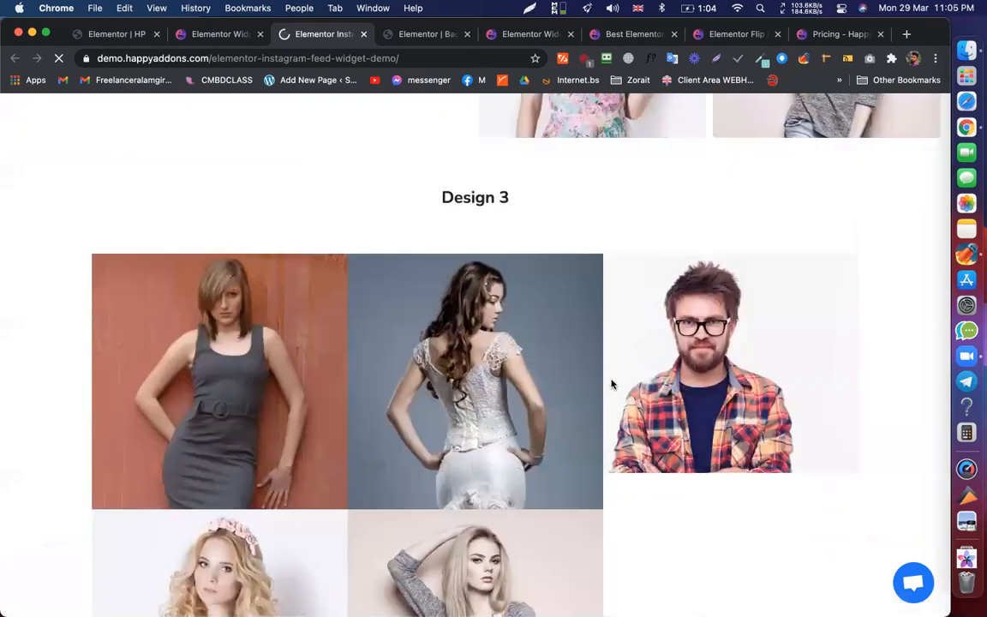
pyautogui.scroll(-4, 555, 385)
pyautogui.scroll(-15, 591, 363)
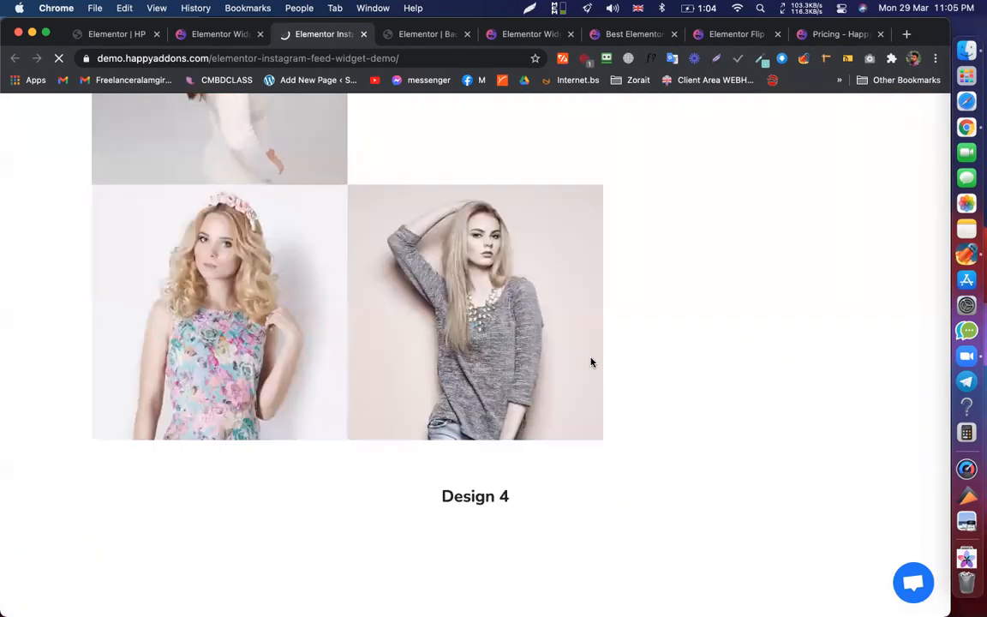
pyautogui.scroll(-10, 510, 380)
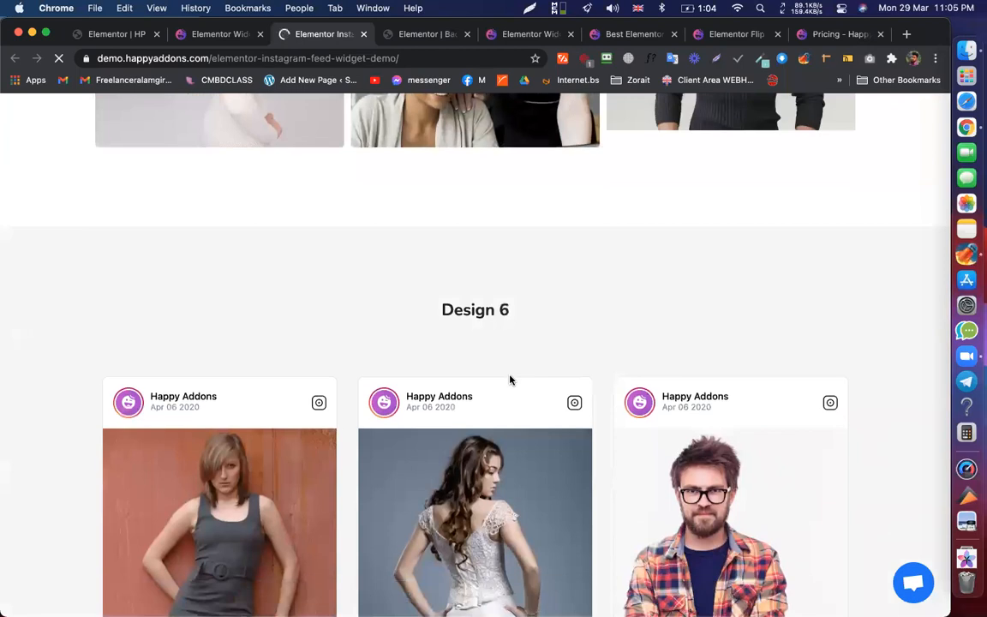
pyautogui.scroll(-1, 694, 261)
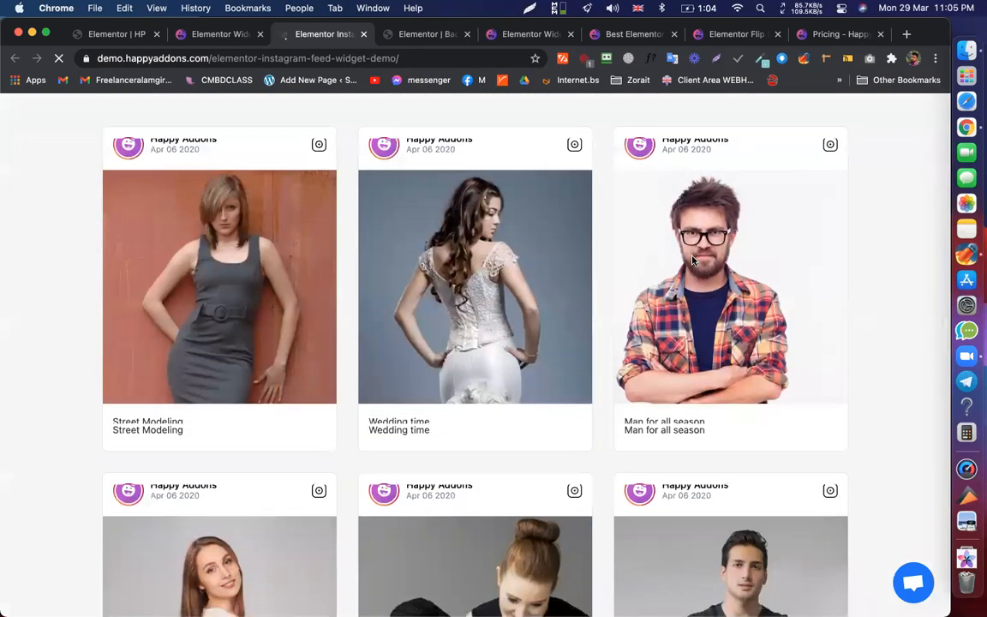
pyautogui.scroll(-5, 694, 260)
pyautogui.scroll(5, 811, 491)
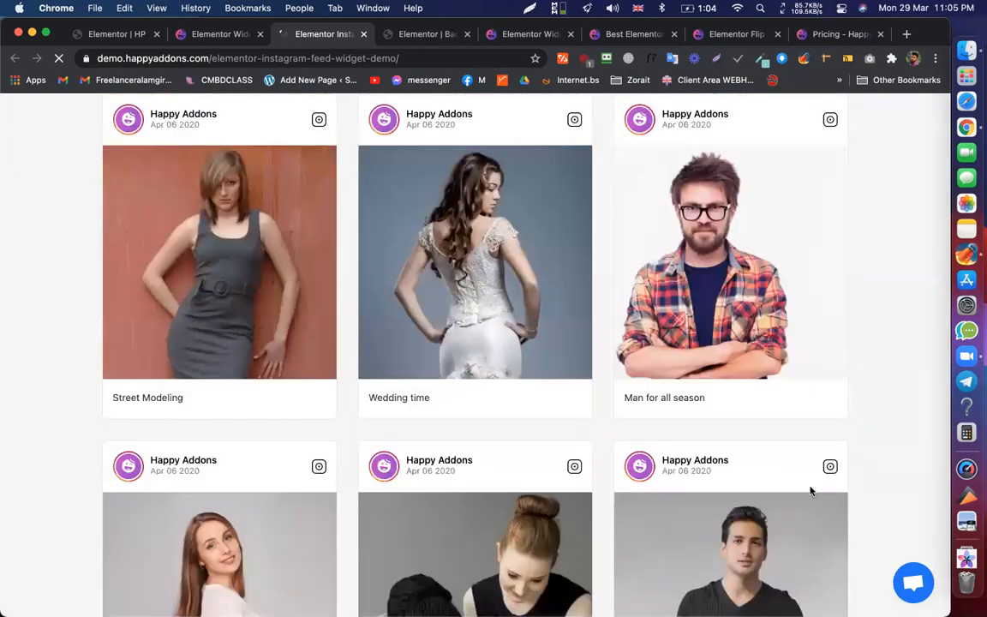
pyautogui.scroll(20, 839, 392)
pyautogui.scroll(-5, 848, 309)
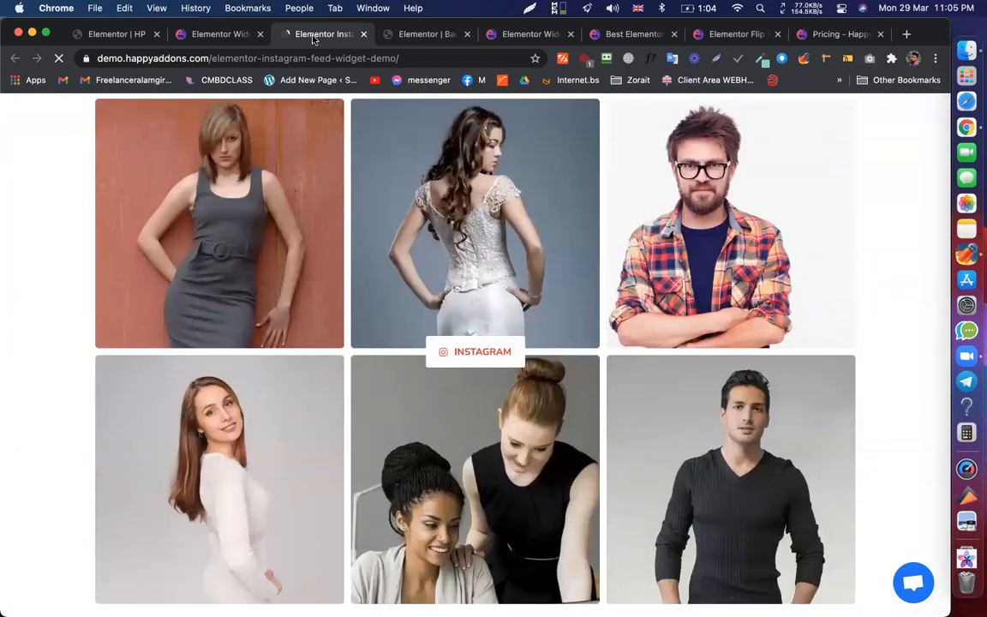
# - Back on the HappyAddons widgets list, open the Hot Spot widget demo in a new tab
pyautogui.click(217, 34)
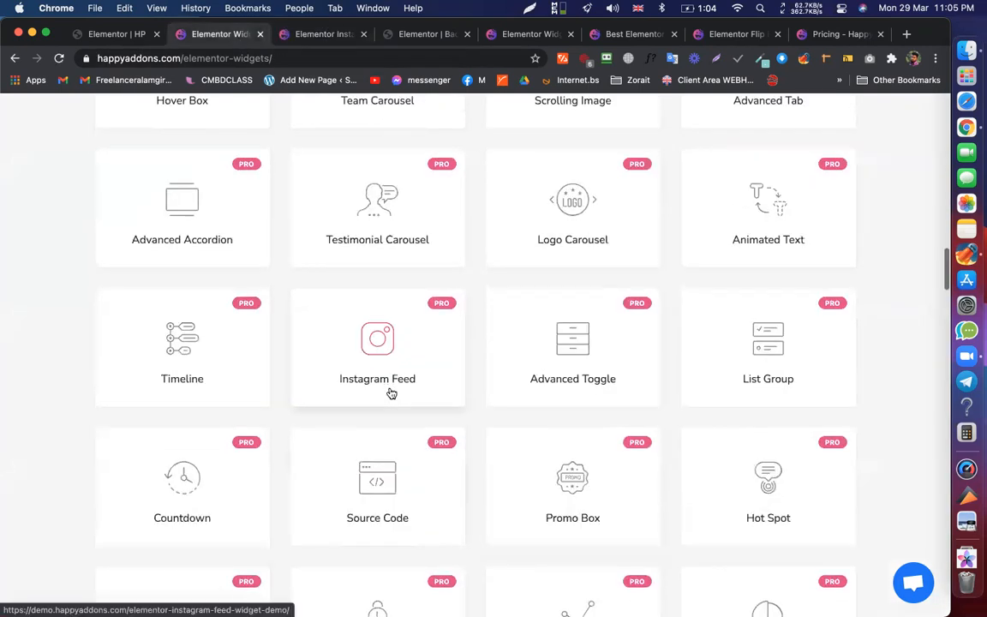
pyautogui.scroll(-3, 392, 393)
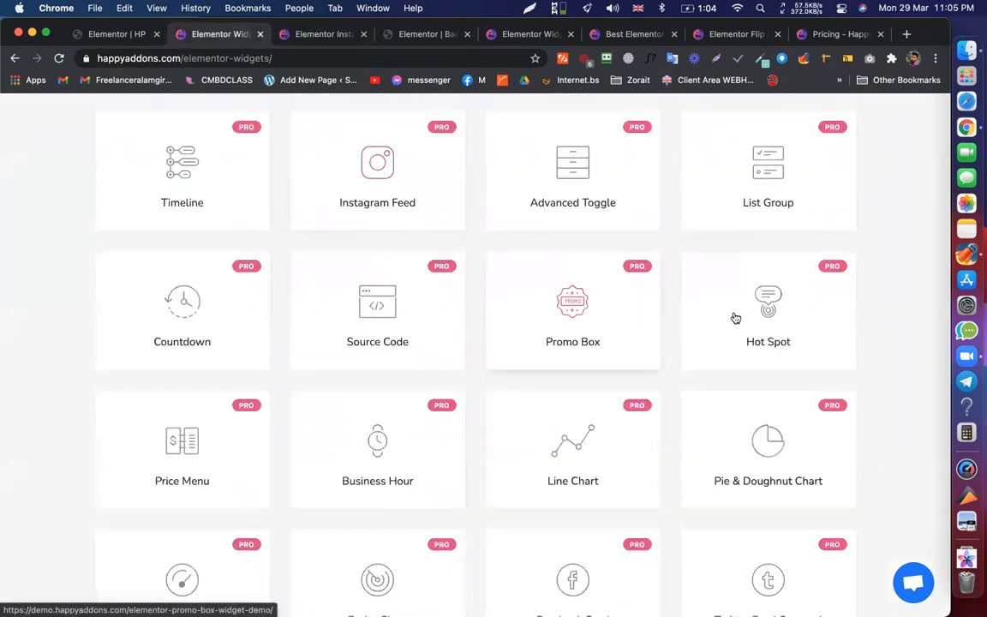
pyautogui.keyDown('super'); pyautogui.click(799, 329); pyautogui.keyUp('super')
pyautogui.scroll(-5, 767, 402)
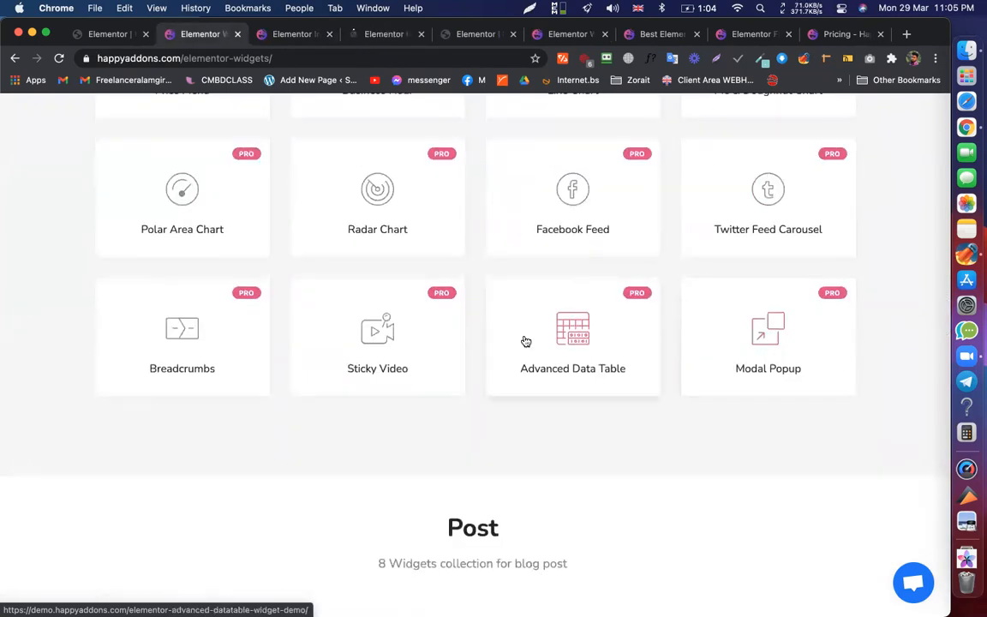
# - Return to the Elementor editor and switch the responsive preview back to Desktop
pyautogui.click(95, 36)
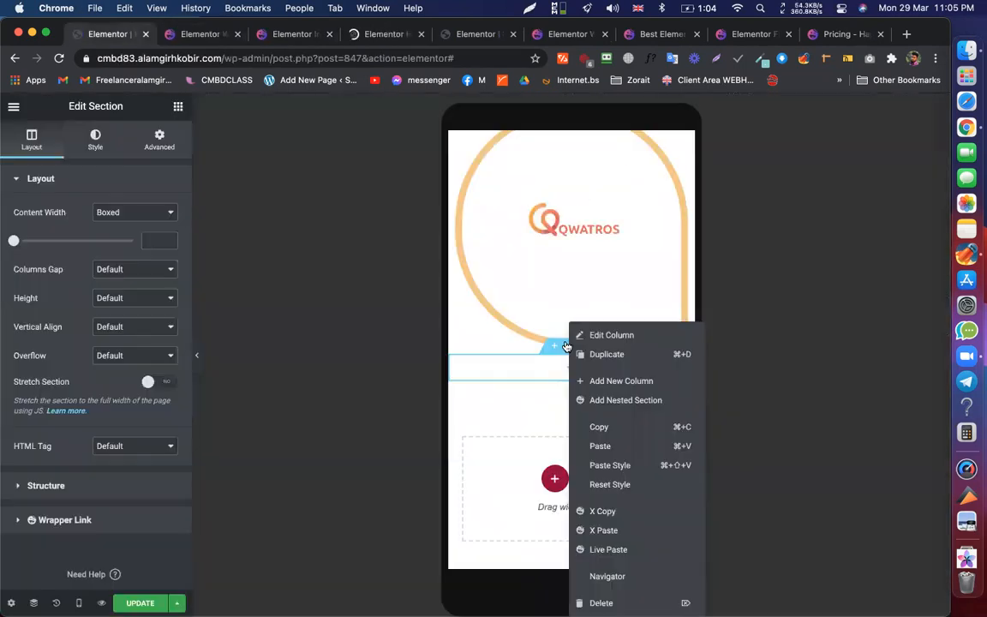
pyautogui.click(78, 603)
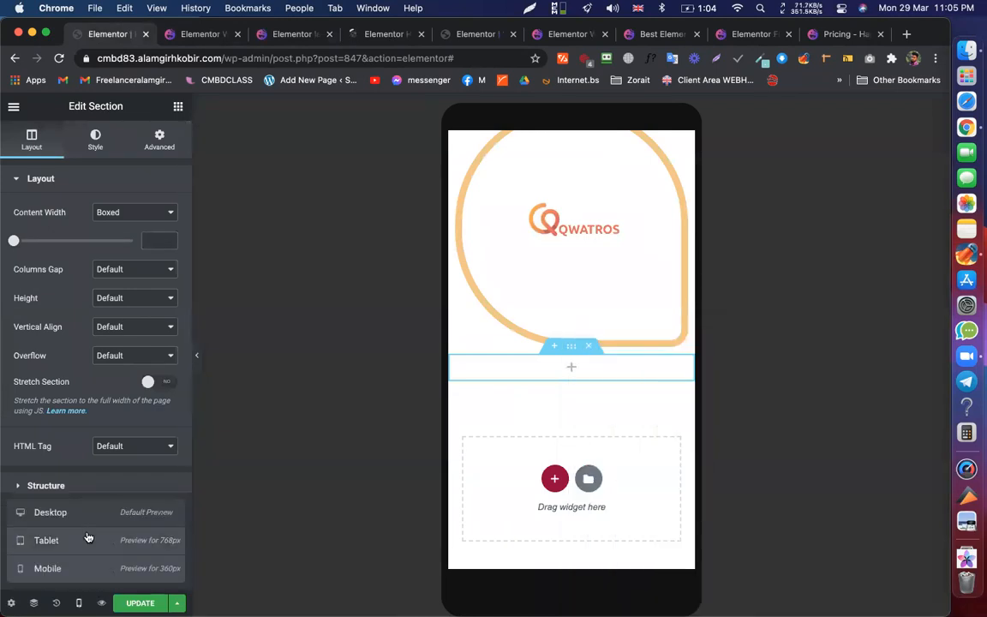
pyautogui.click(382, 396)
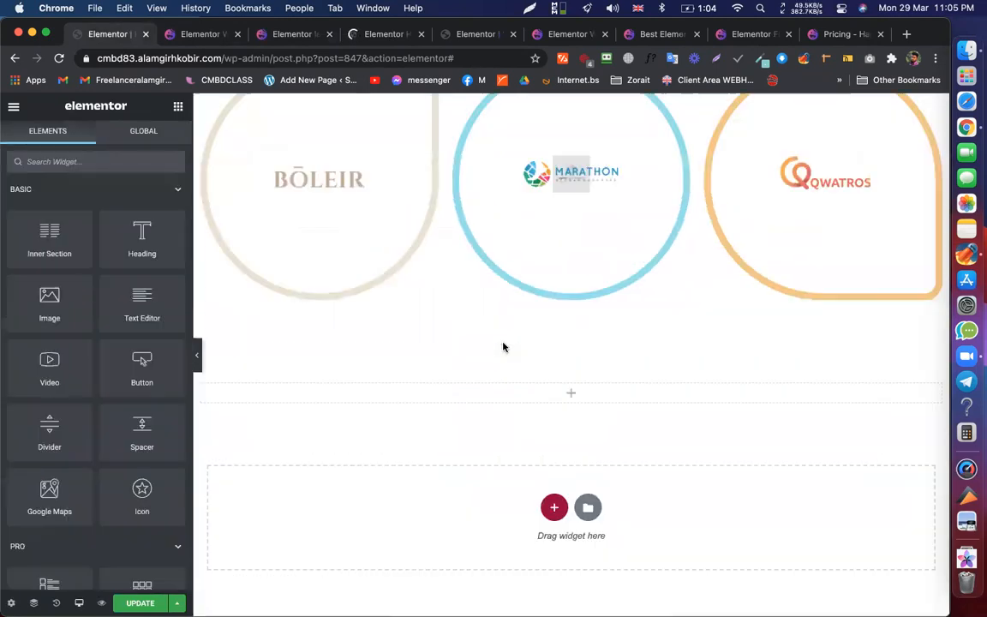
pyautogui.scroll(3, 429, 261)
# - Give the Boleir flip box a linked border radius of 200 on all corners
pyautogui.click(431, 254)
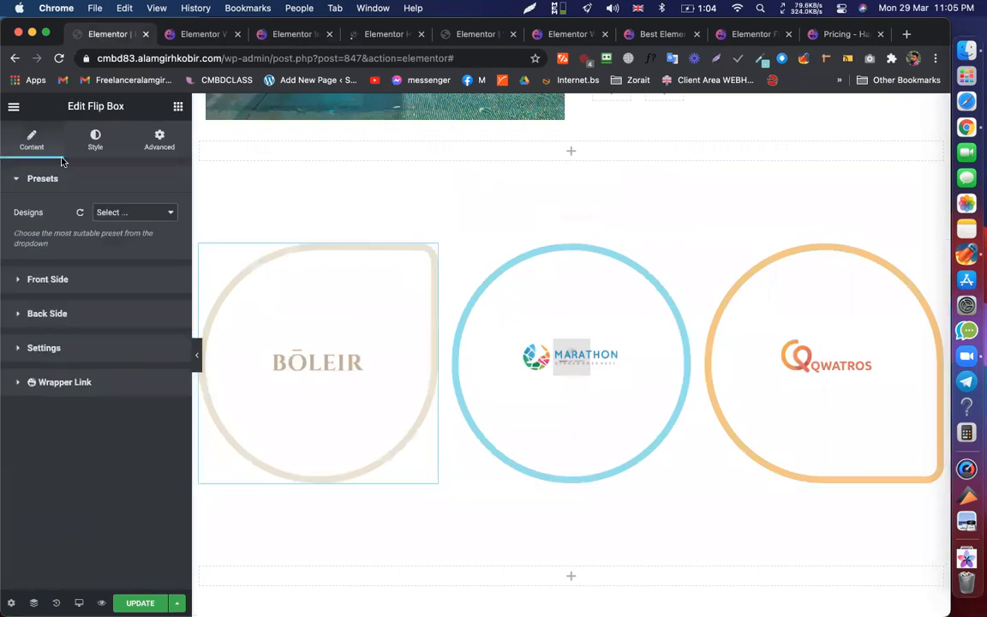
pyautogui.click(86, 131)
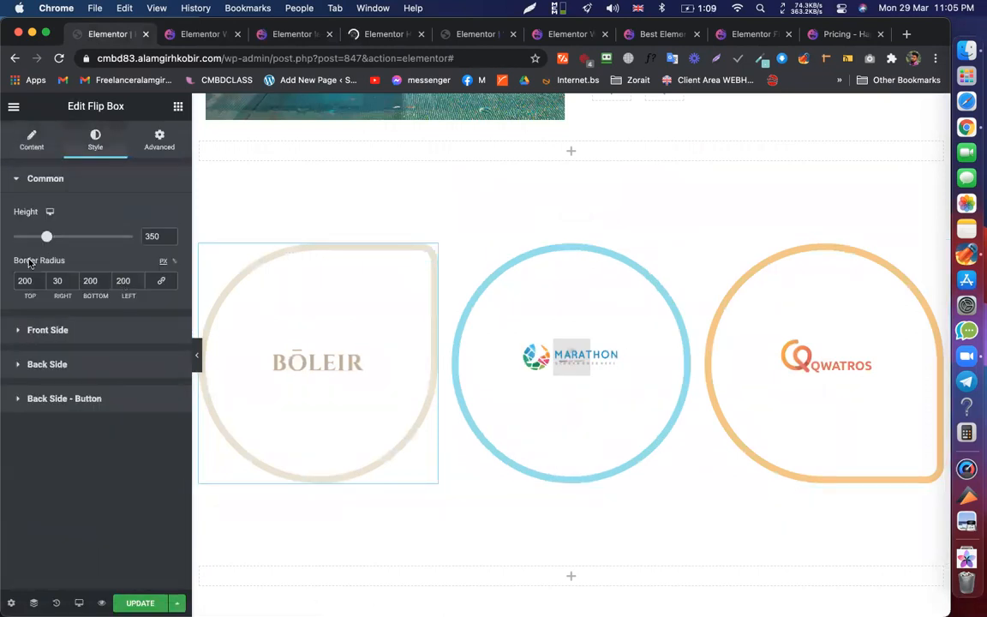
pyautogui.click(161, 282)
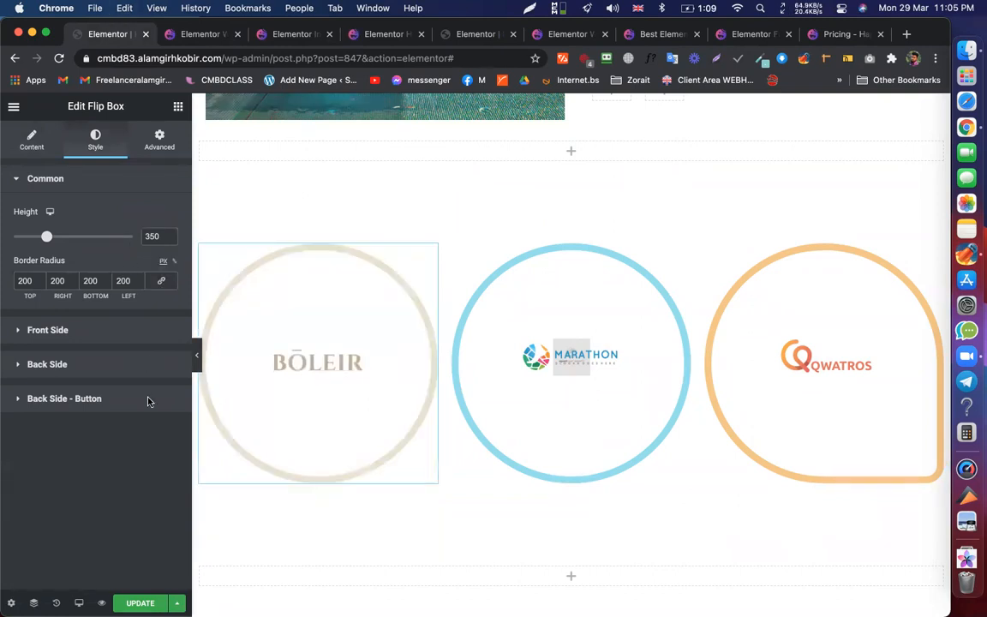
# - Compare the Boleir and Marathon flip box settings, ending back on Boleir
pyautogui.click(535, 283)
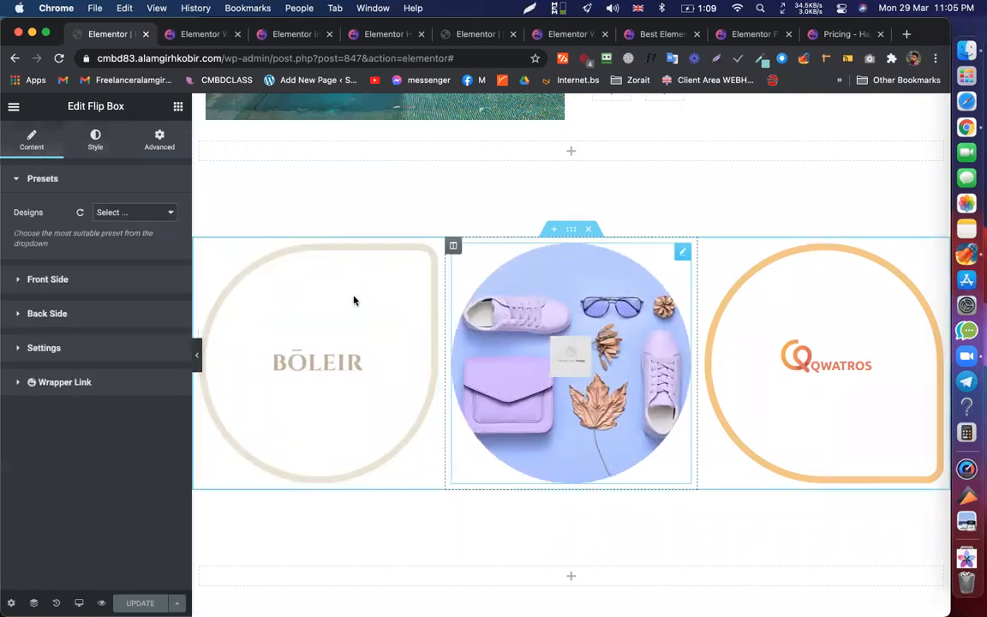
pyautogui.click(427, 257)
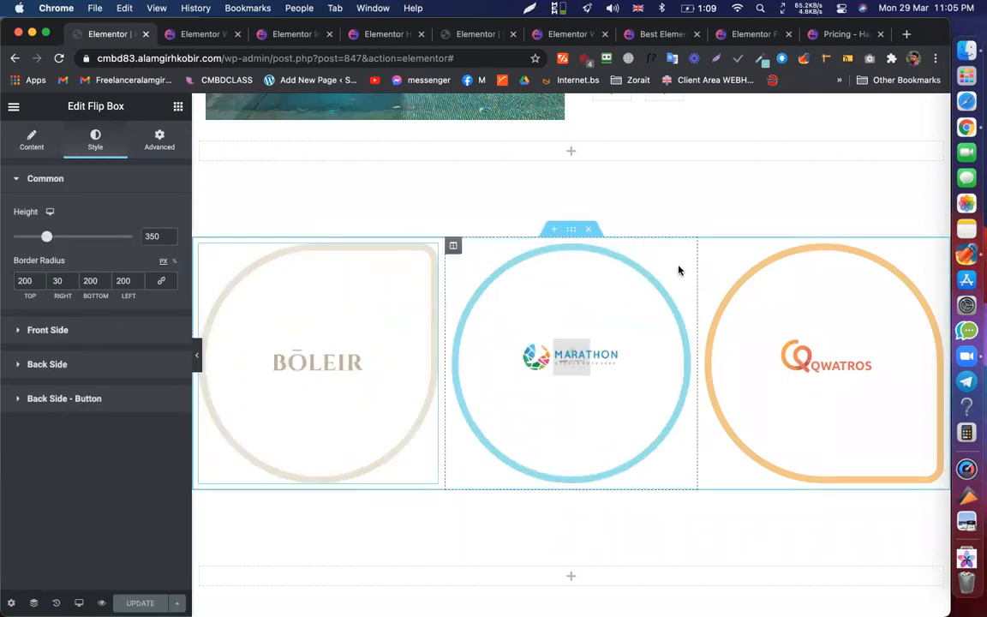
pyautogui.click(689, 251)
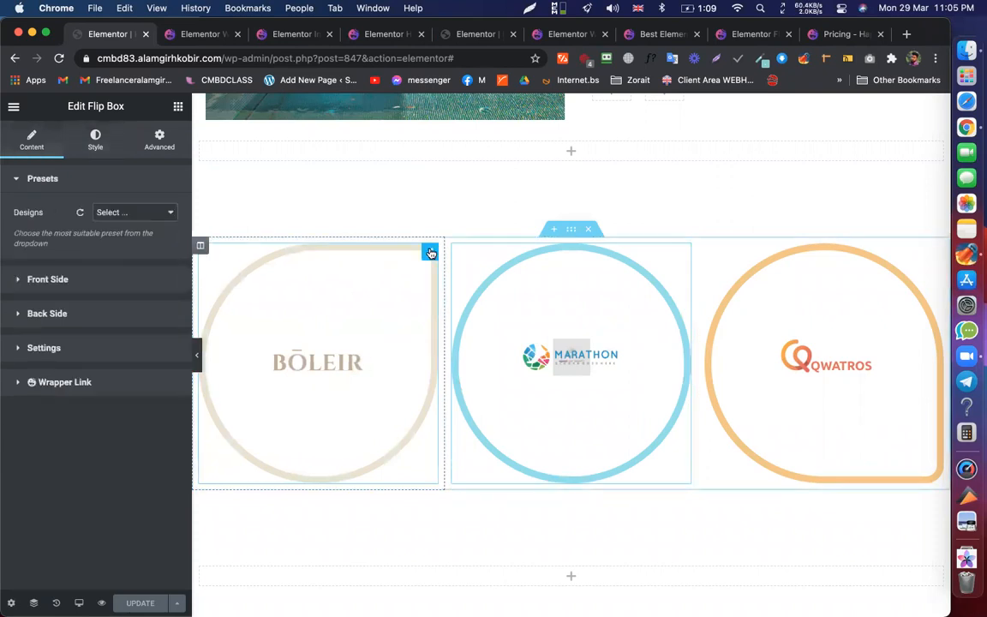
pyautogui.click(431, 252)
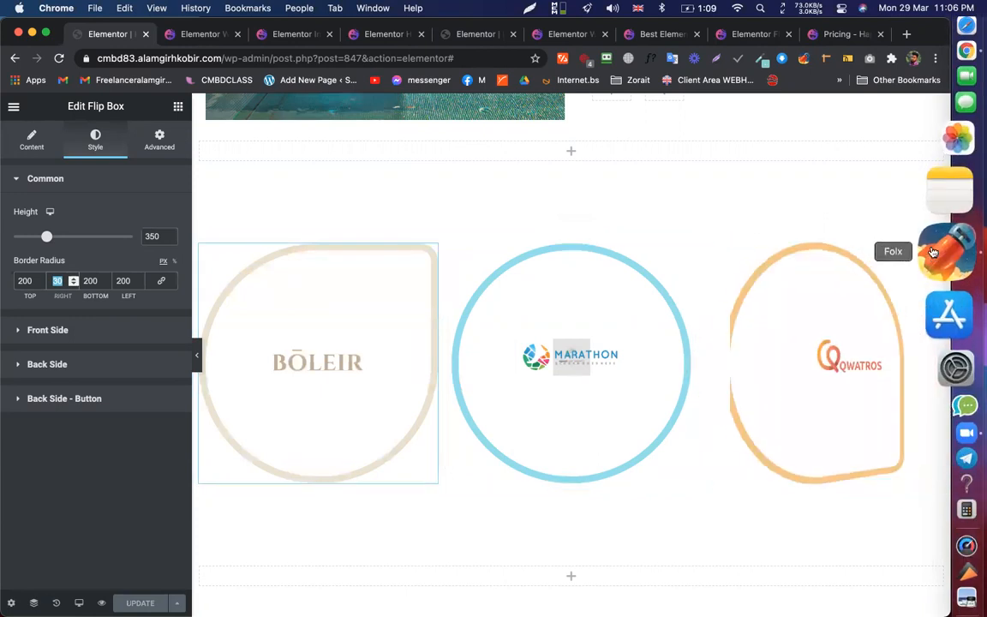
# - Select the Qwatros flip box's bottom corner radius value, then move to the Hot Spot demo tab
pyautogui.click(933, 252)
pyautogui.click(95, 139)
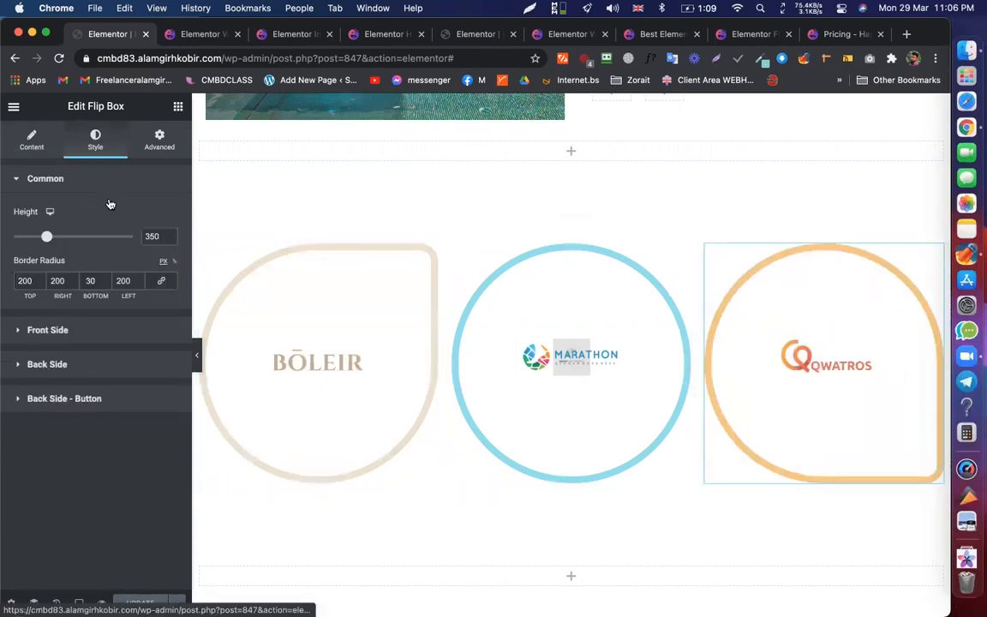
pyautogui.doubleClick(88, 281)
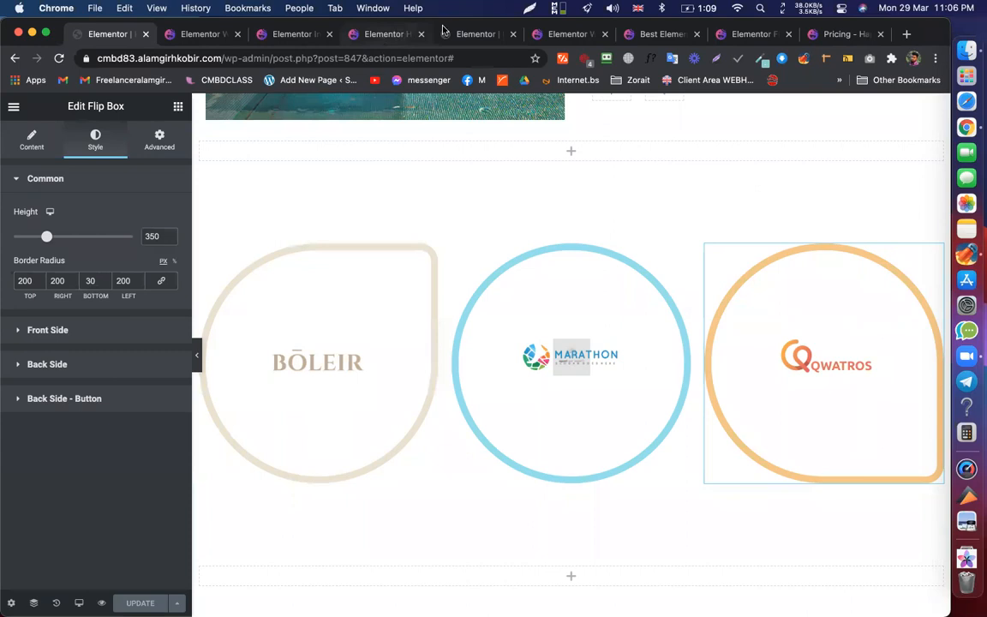
pyautogui.click(388, 34)
pyautogui.click(458, 32)
# - Scroll through the HappyAddons Hot Spot widget demo page
pyautogui.click(358, 34)
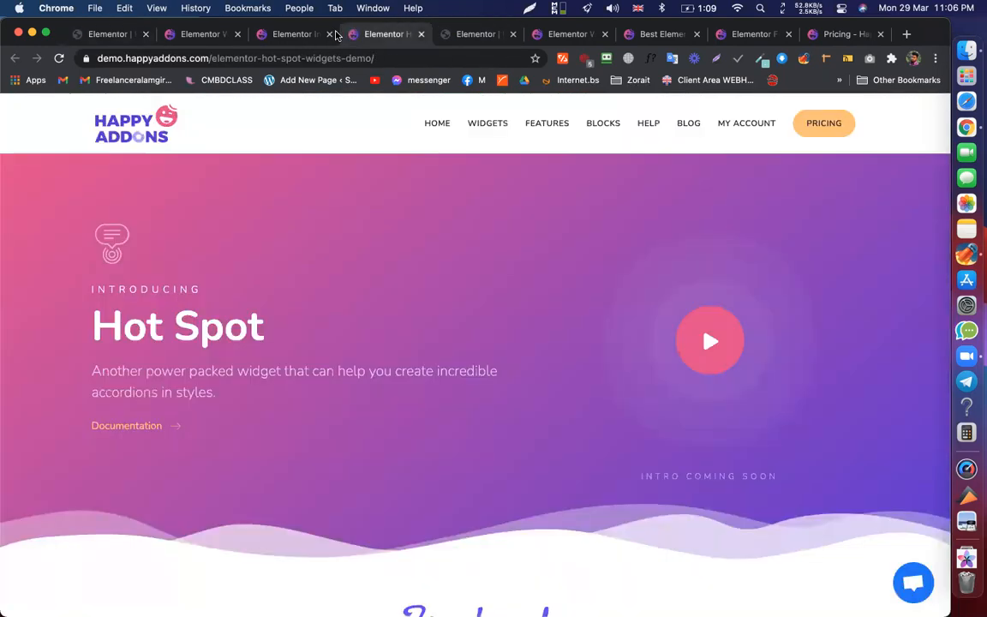
pyautogui.scroll(-3, 435, 348)
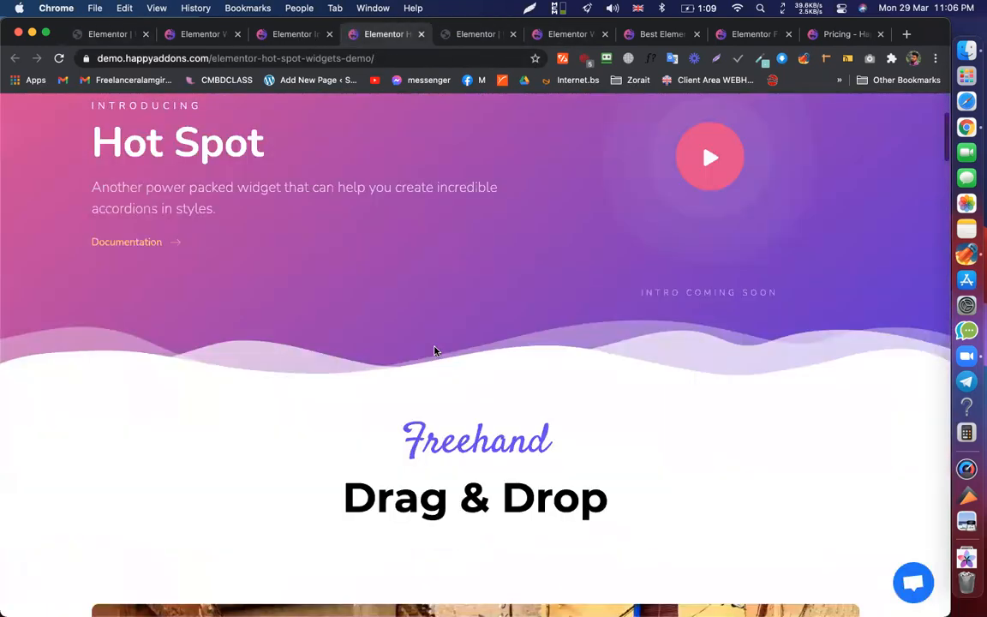
pyautogui.scroll(-5, 435, 350)
pyautogui.scroll(-10, 515, 290)
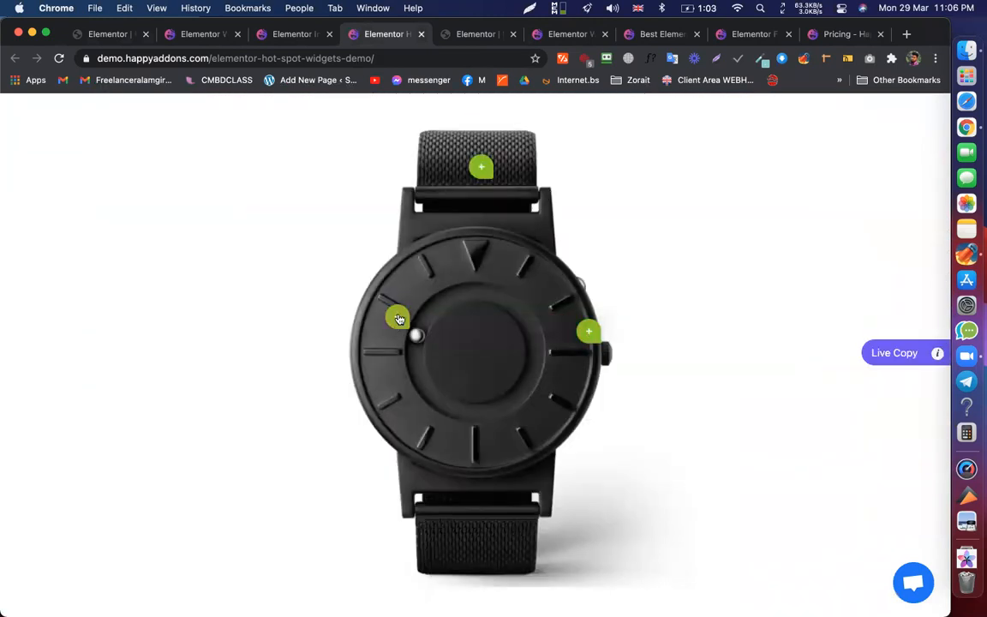
pyautogui.moveTo(399, 319)
pyautogui.moveTo(481, 166)
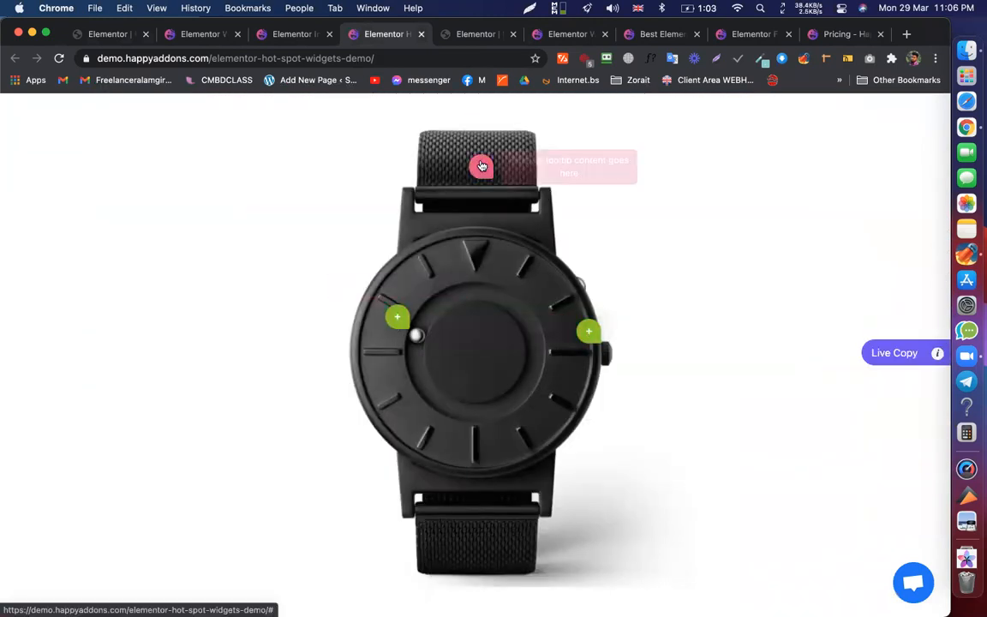
pyautogui.scroll(-1, 502, 144)
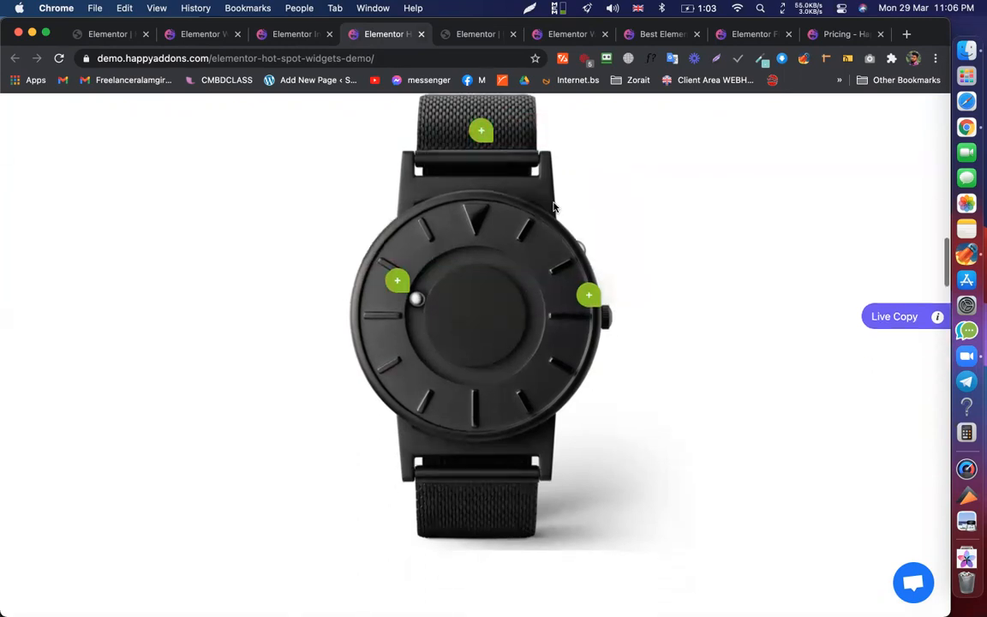
pyautogui.moveTo(590, 294)
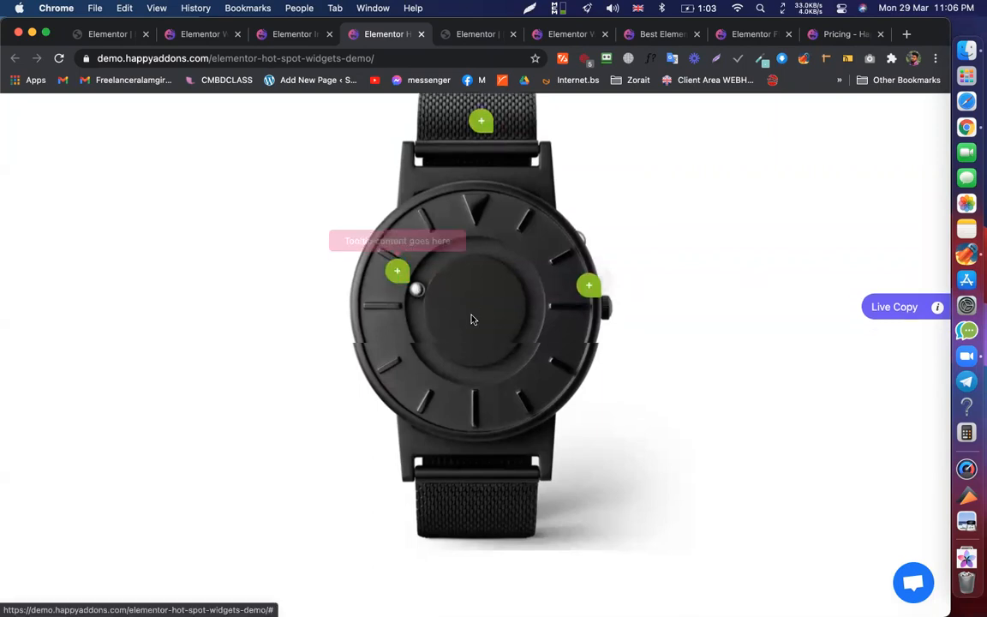
pyautogui.scroll(-5, 471, 320)
pyautogui.scroll(-2, 472, 319)
pyautogui.scroll(-2, 578, 352)
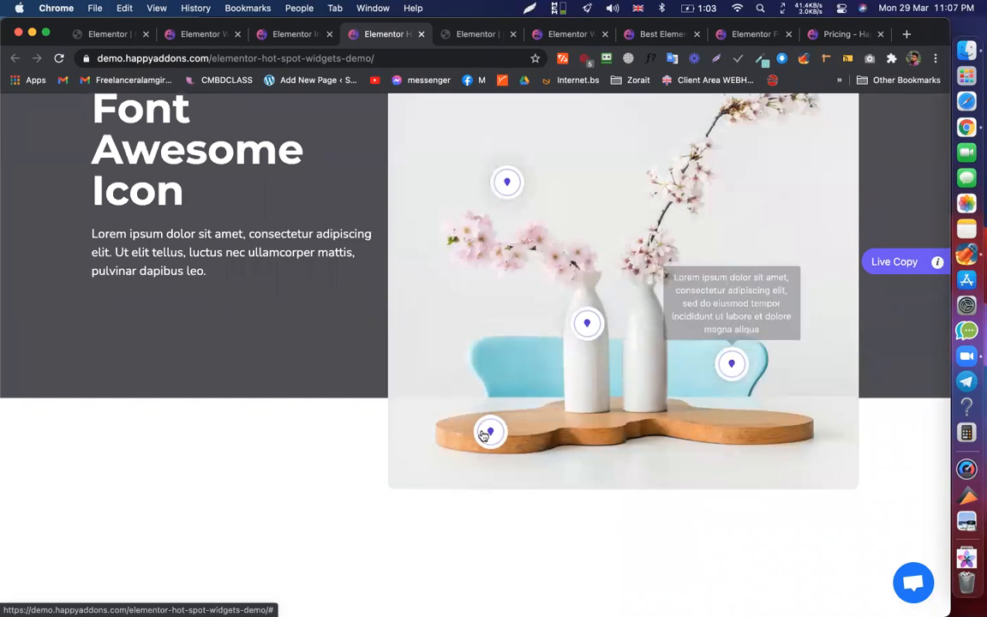
pyautogui.moveTo(504, 183)
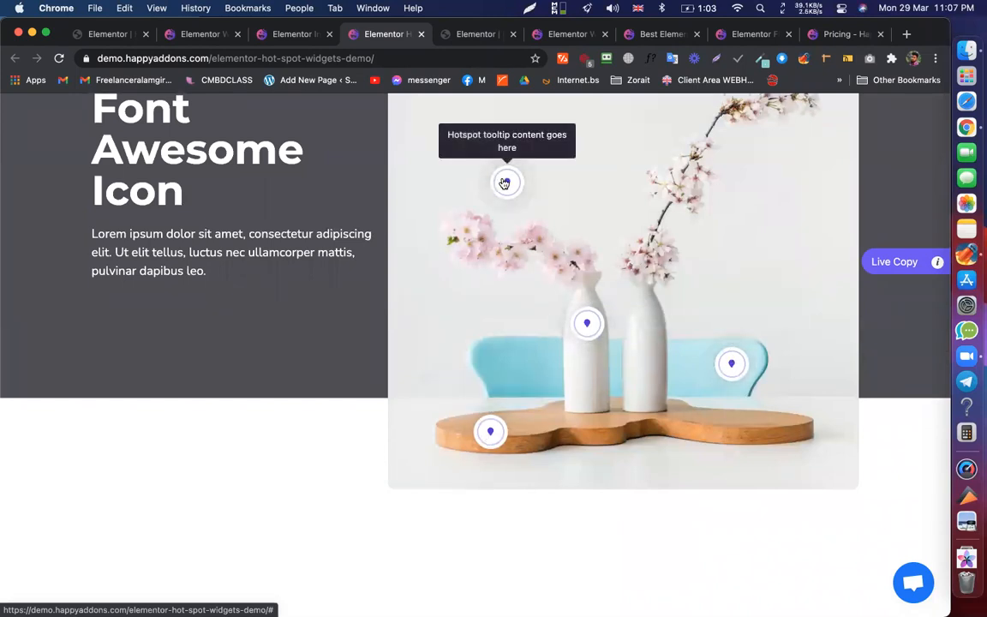
pyautogui.scroll(-7, 505, 182)
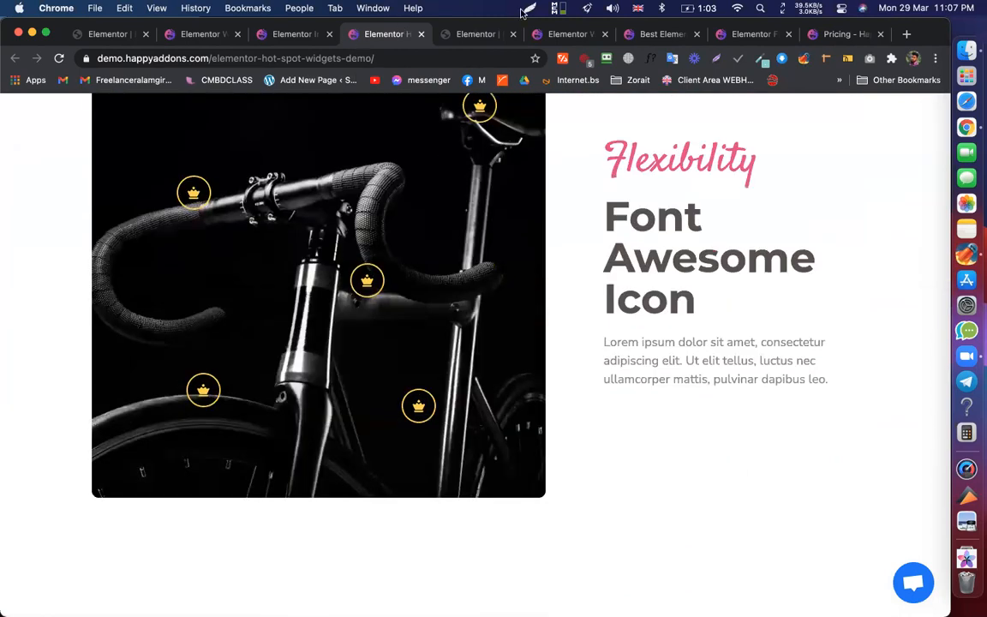
# - Look over the widgets list, home page and Flip Box demo, ending on the Instagram Feed demo
pyautogui.click(567, 35)
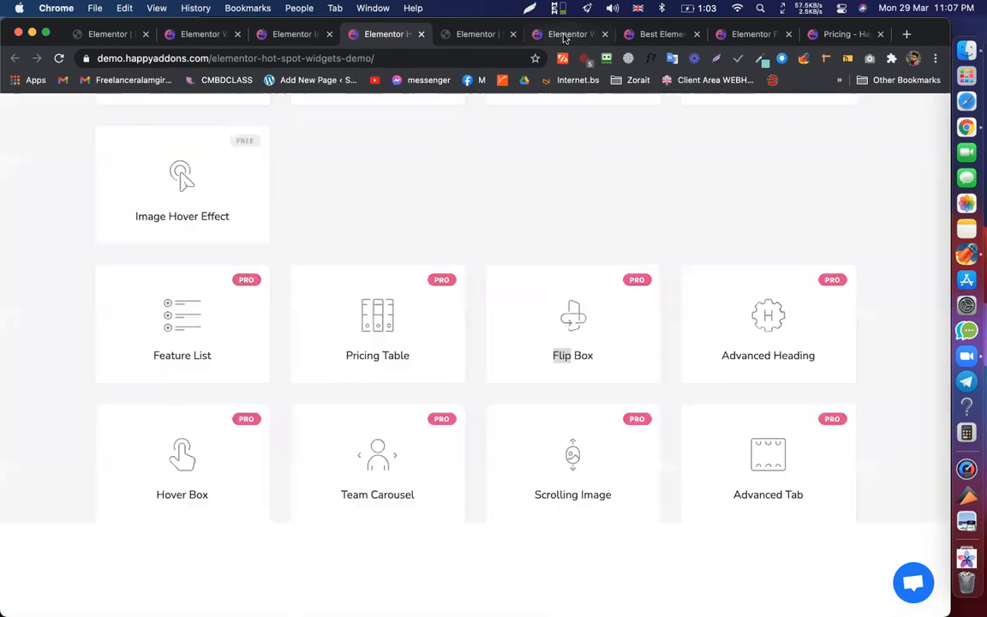
pyautogui.click(636, 36)
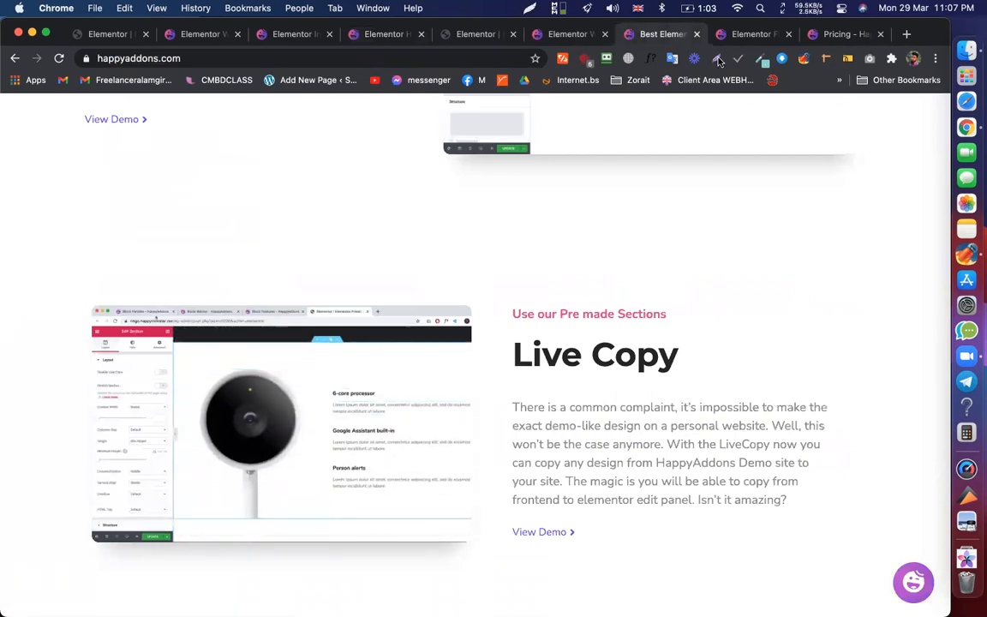
pyautogui.click(737, 36)
pyautogui.scroll(-10, 628, 304)
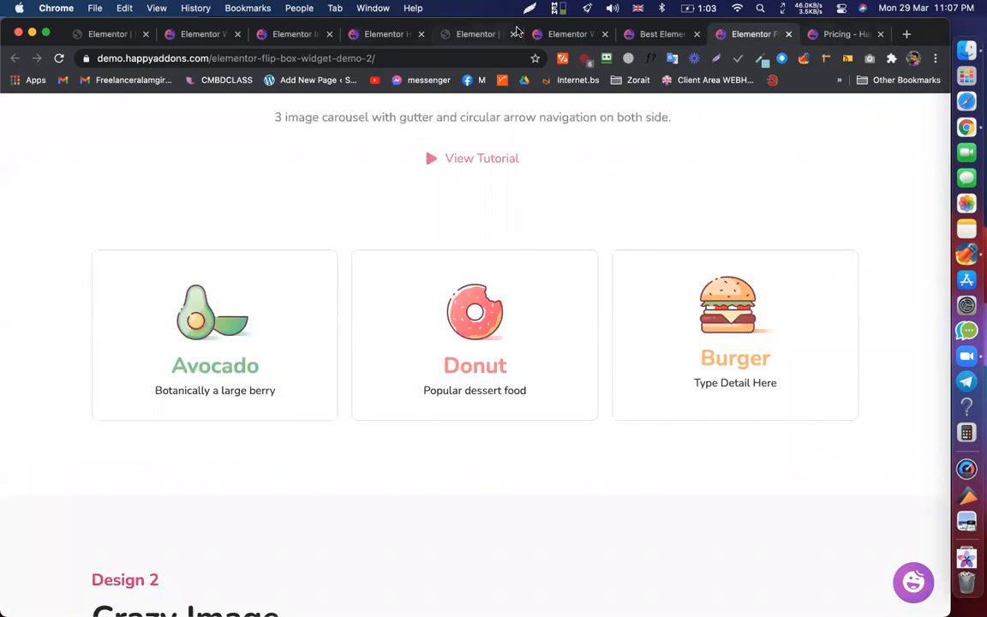
pyautogui.click(569, 36)
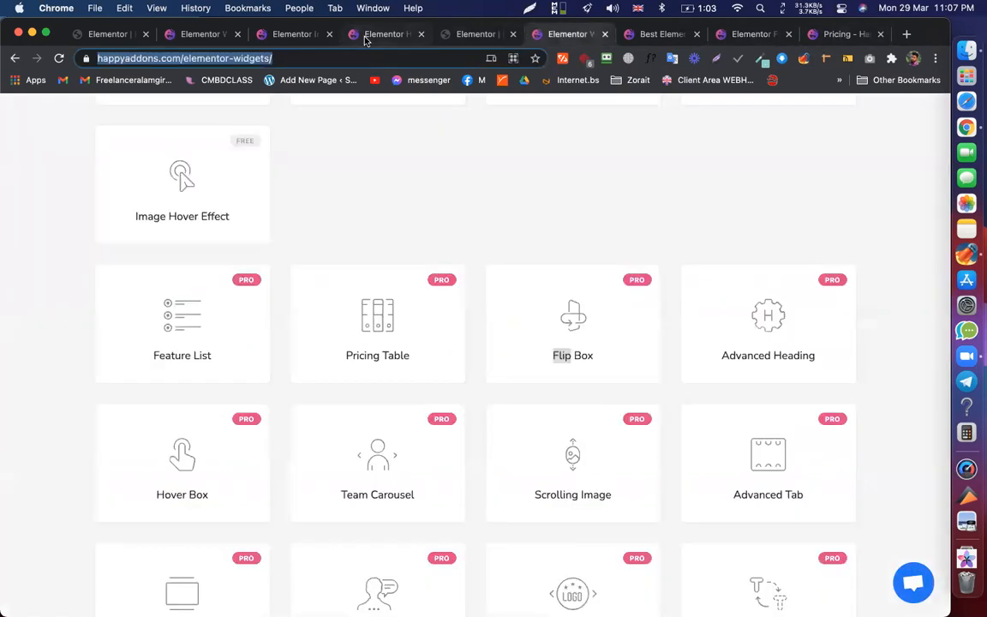
pyautogui.click(384, 34)
pyautogui.click(293, 41)
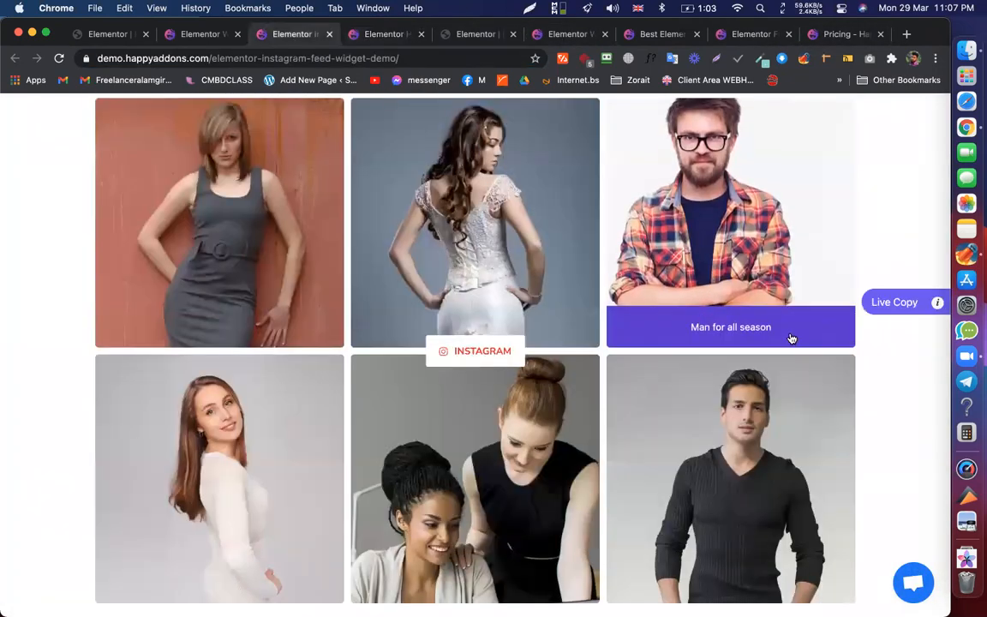
pyautogui.scroll(2, 771, 342)
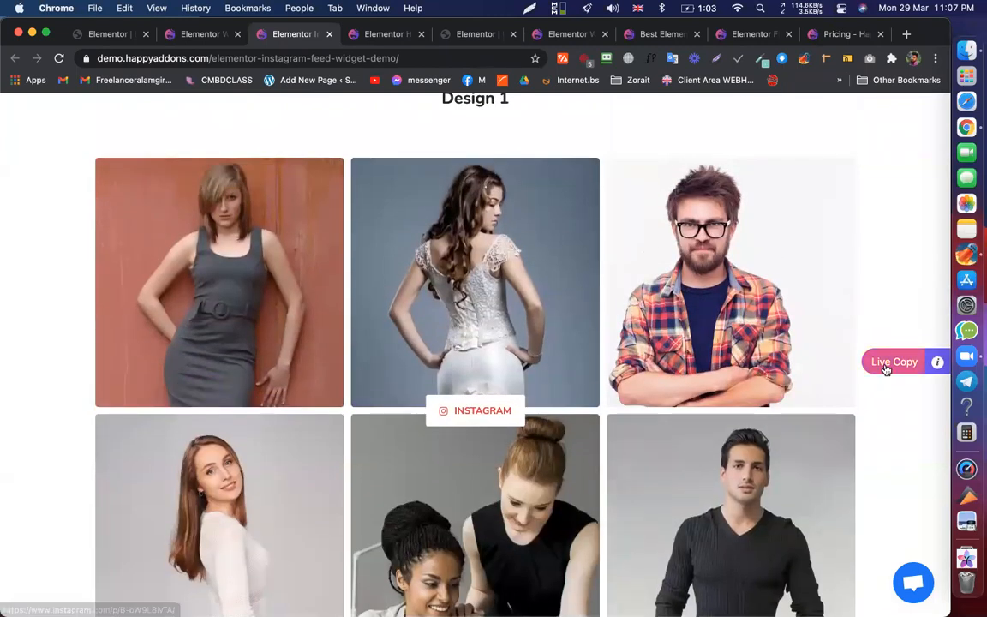
# - Live Copy the Instagram Feed Design 1 layout and return to the Elementor editor
pyautogui.click(890, 365)
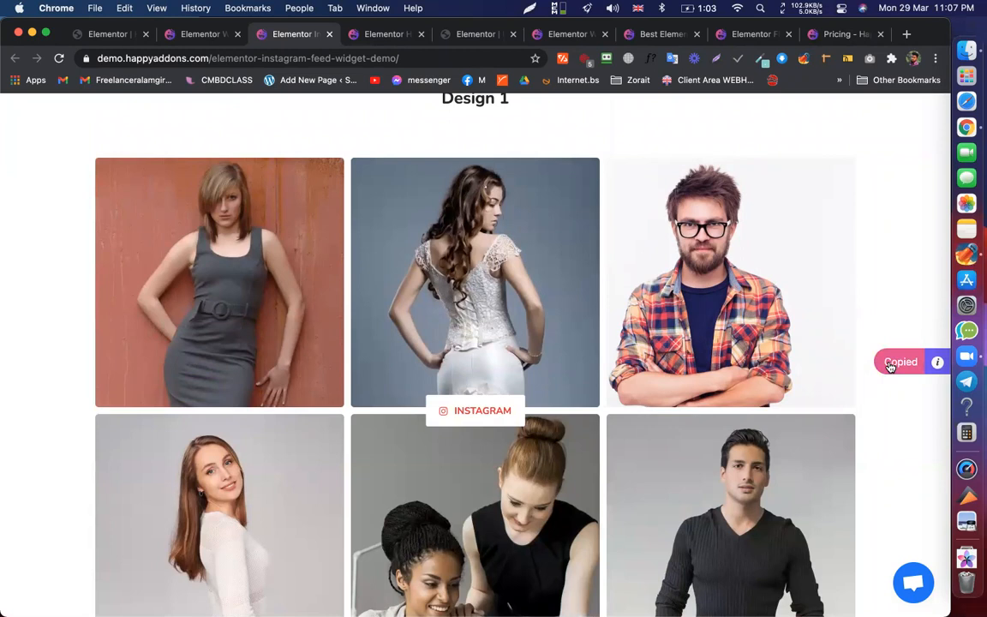
pyautogui.click(94, 33)
pyautogui.scroll(-3, 523, 428)
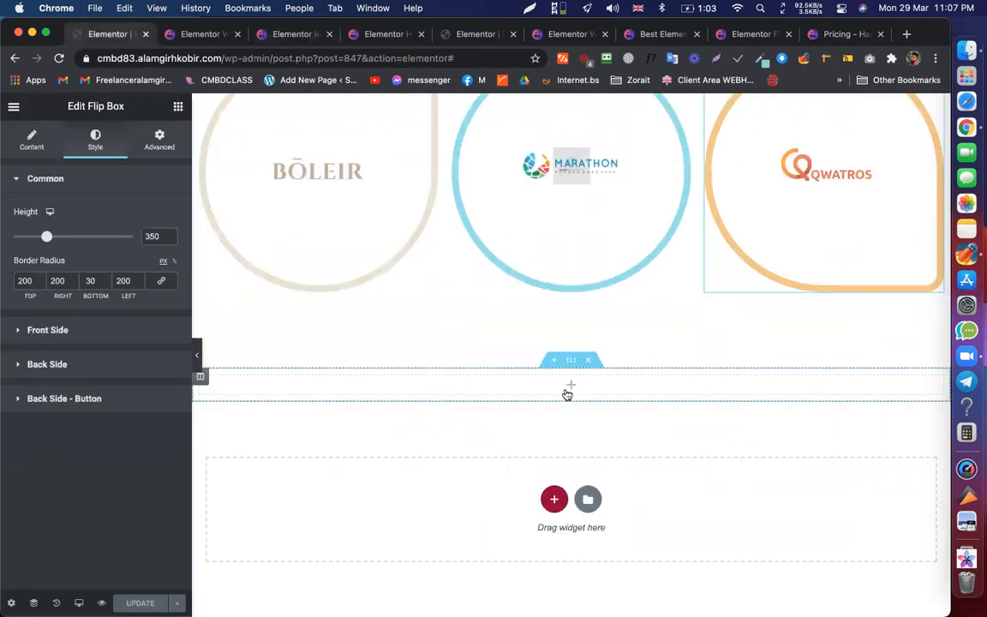
# - Live Paste the Design 1 Instagram feed into the empty section and select the feed widget
pyautogui.rightClick(567, 386)
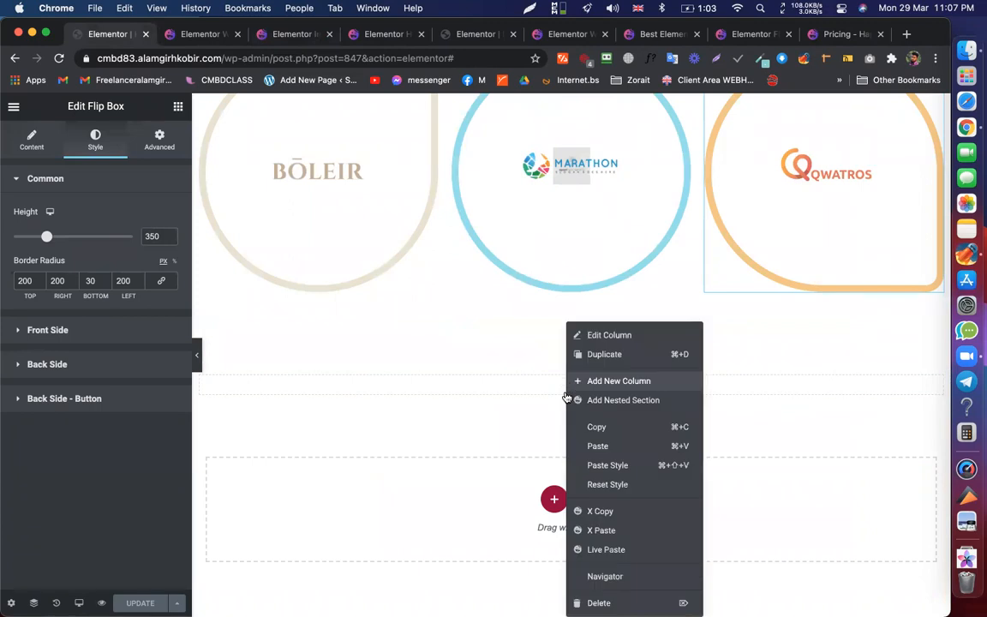
pyautogui.click(597, 553)
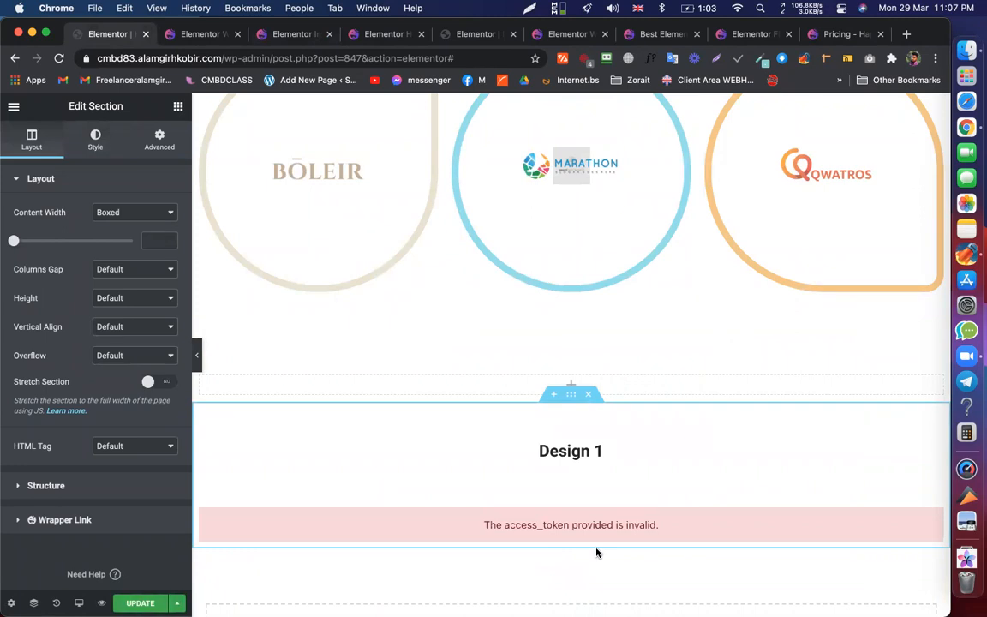
pyautogui.click(628, 494)
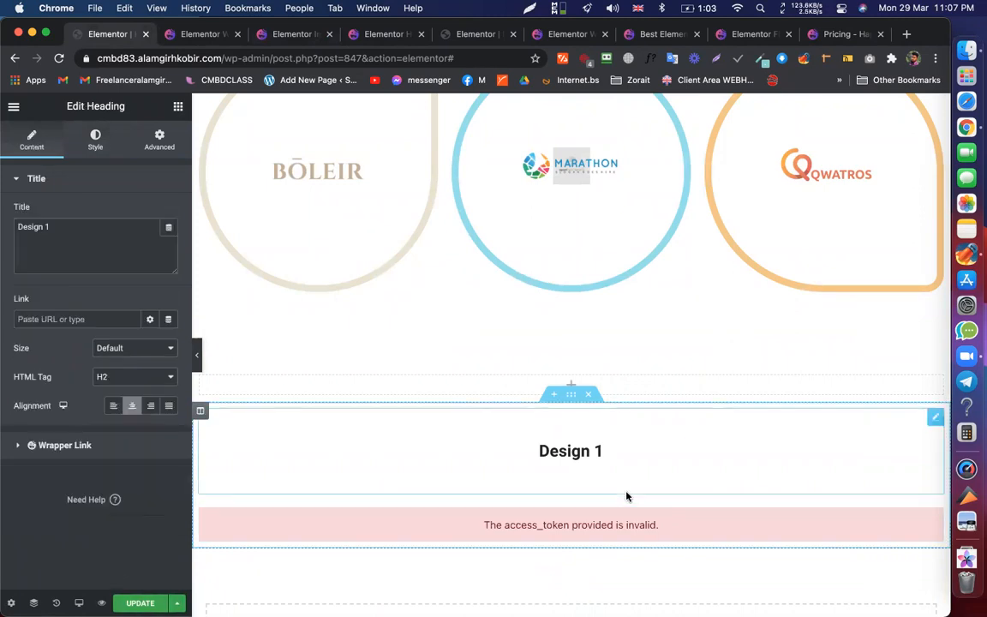
pyautogui.click(674, 528)
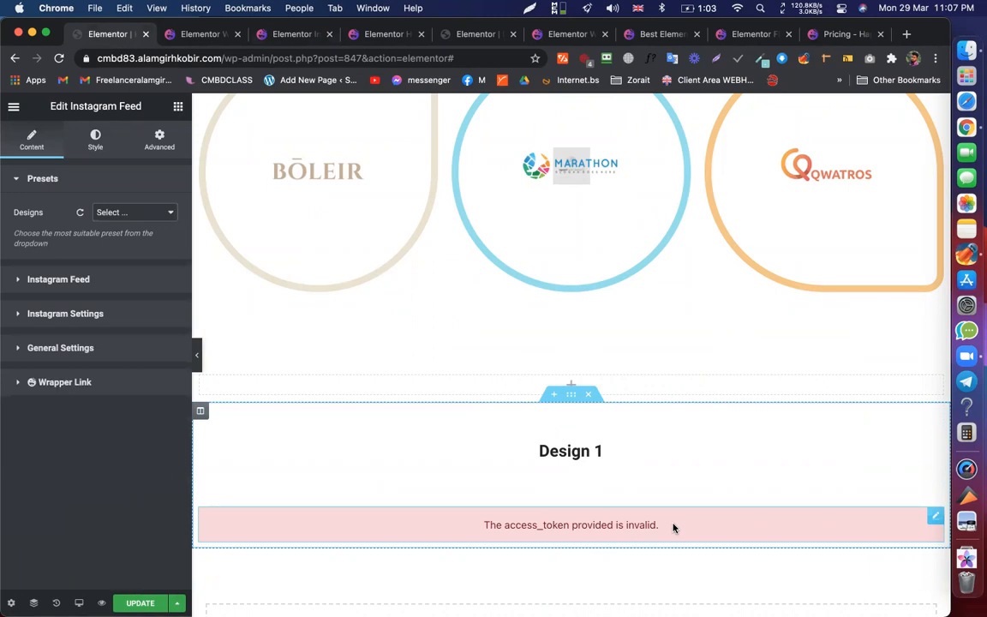
# - Select the feed's access token and follow the Get Access Token link
pyautogui.click(54, 279)
pyautogui.tripleClick(76, 259)
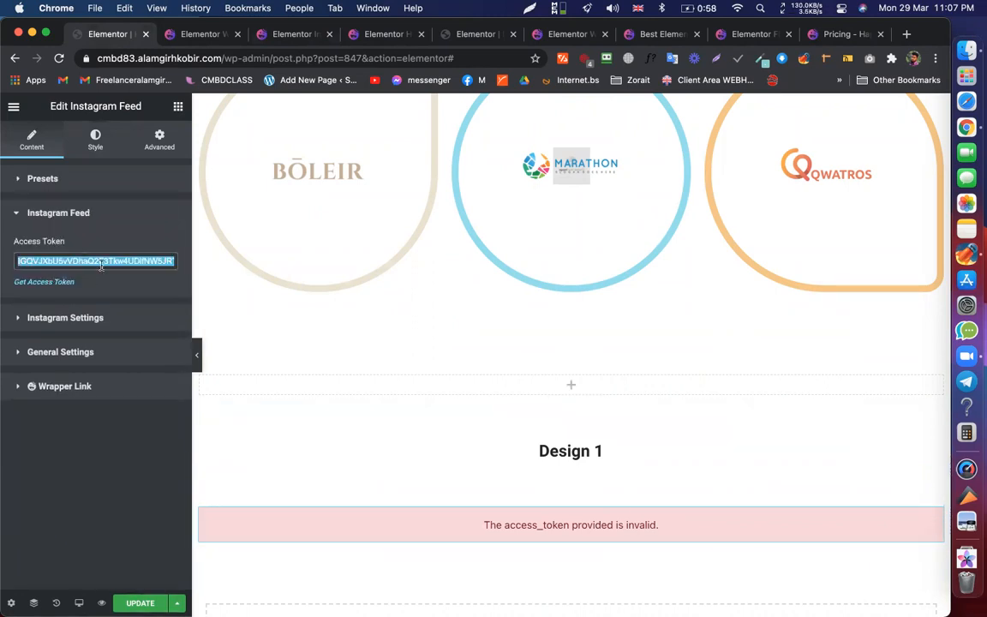
pyautogui.click(45, 282)
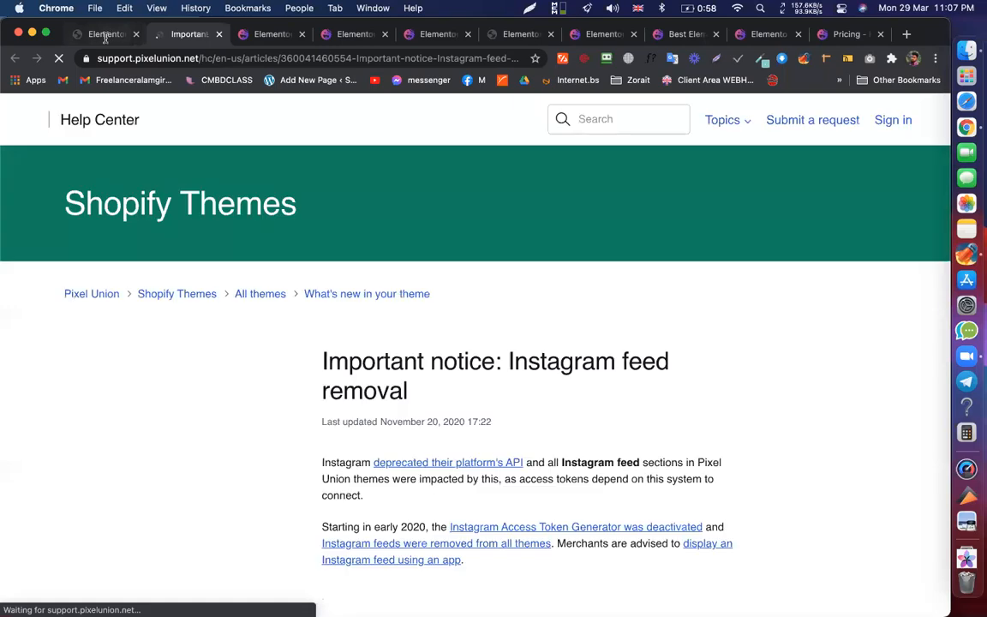
# - Read the Pixel Union notice on the Instagram feed removal, then return to the Elementor editor
pyautogui.scroll(-1, 502, 293)
pyautogui.scroll(-3, 502, 294)
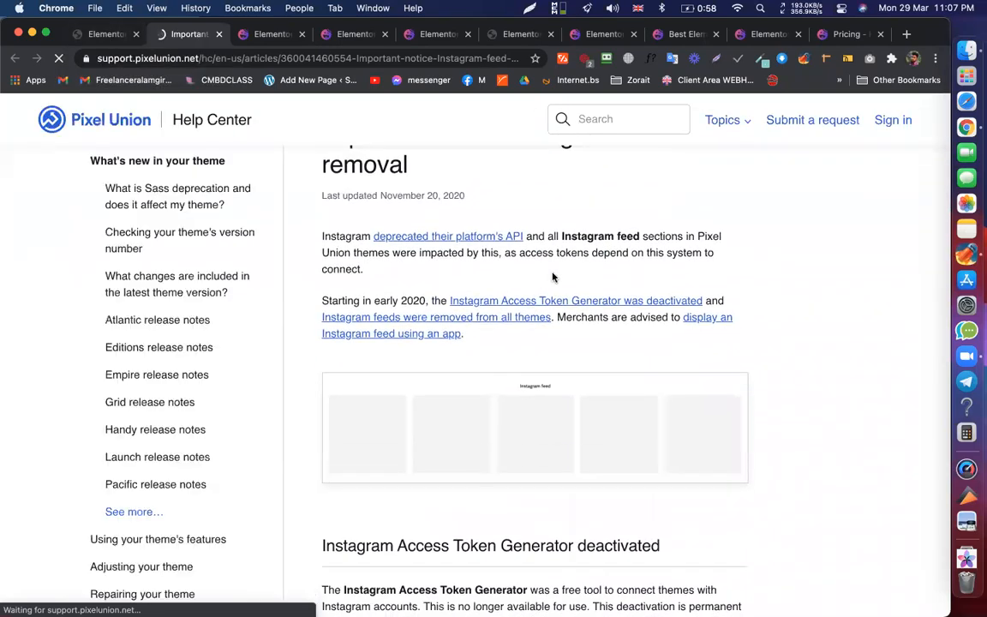
pyautogui.scroll(2, 414, 252)
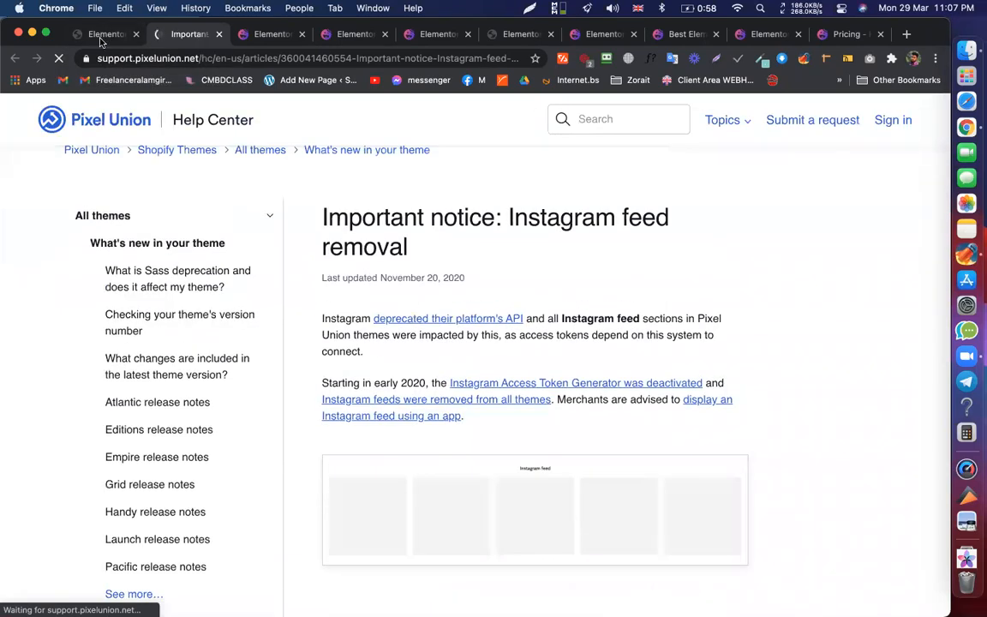
pyautogui.click(95, 34)
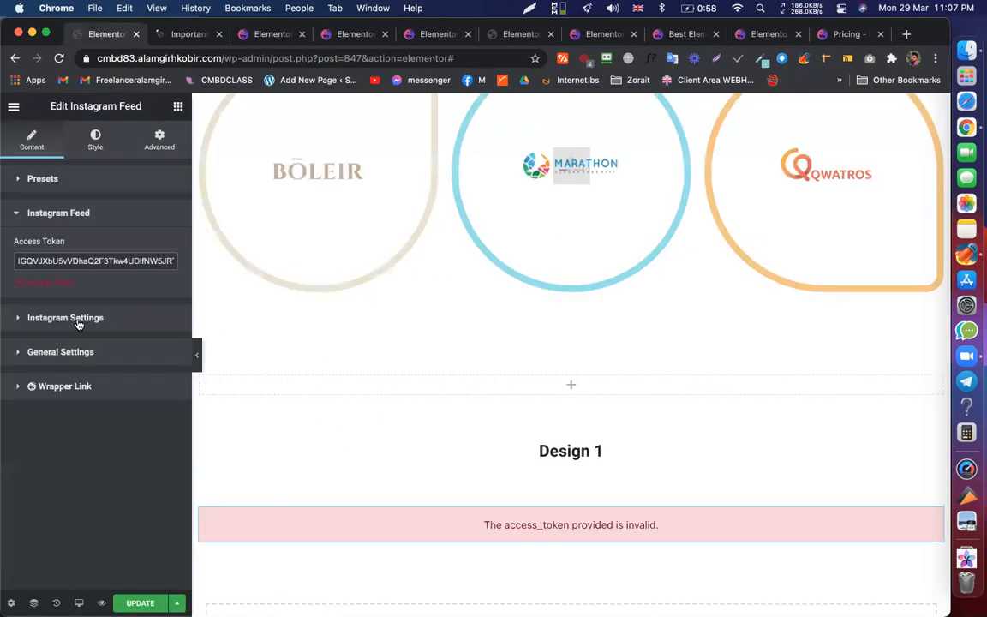
pyautogui.click(181, 34)
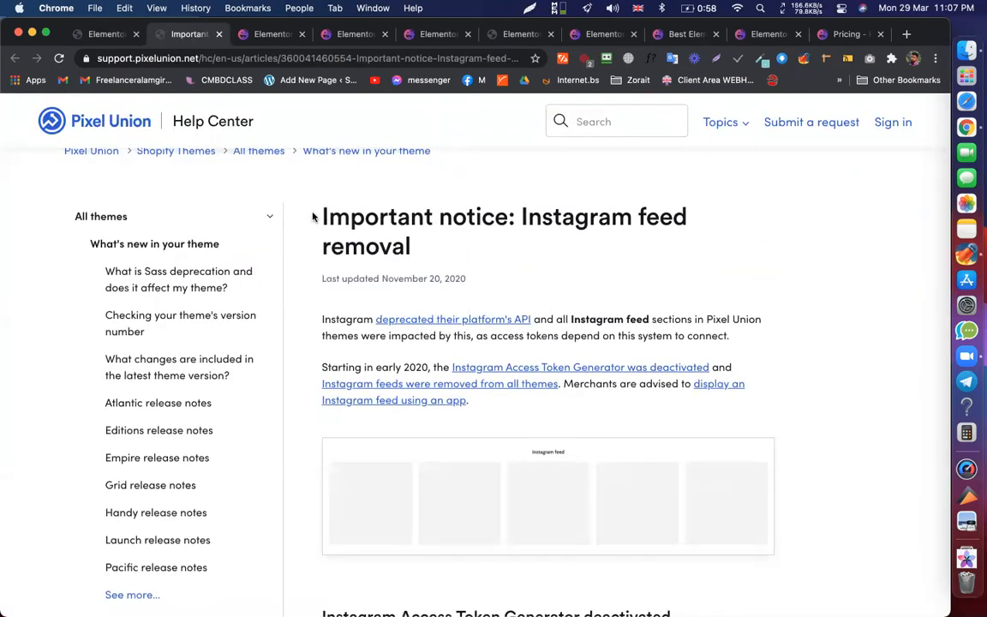
pyautogui.moveTo(314, 216); pyautogui.dragTo(454, 241)
pyautogui.scroll(-5, 556, 260)
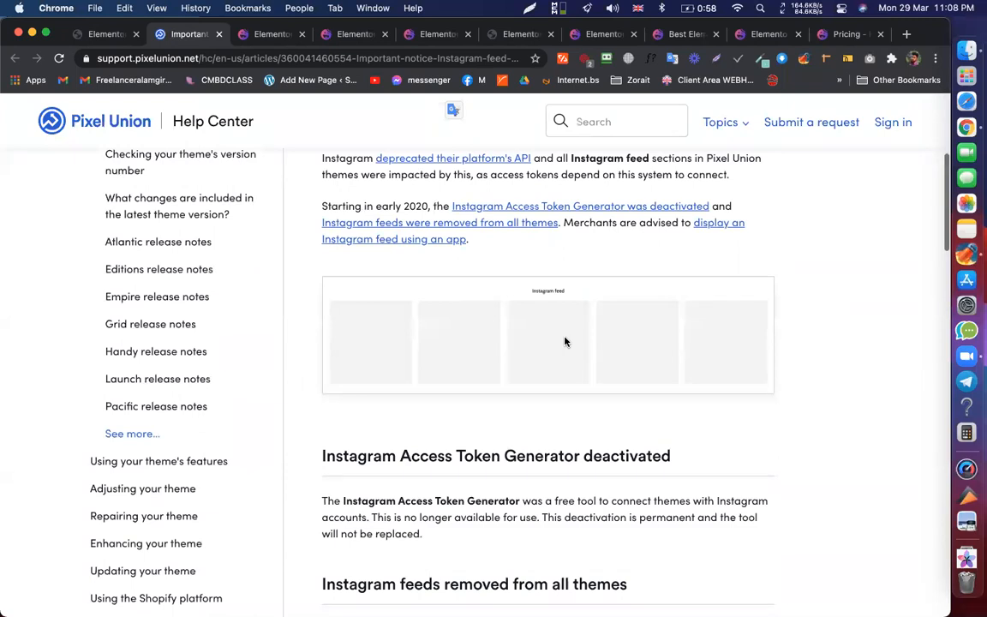
pyautogui.scroll(-3, 564, 342)
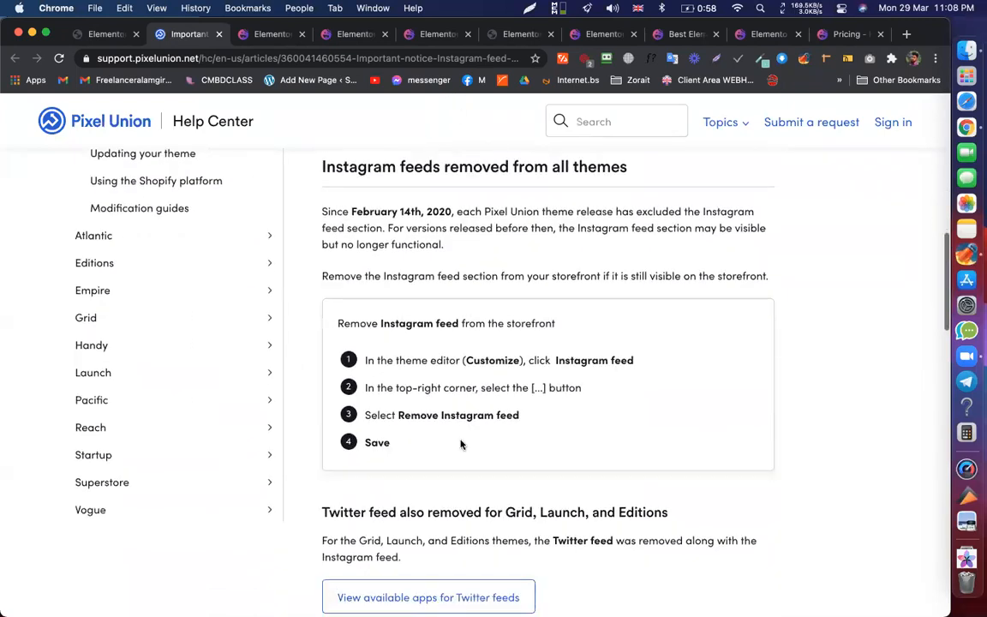
pyautogui.scroll(-5, 375, 454)
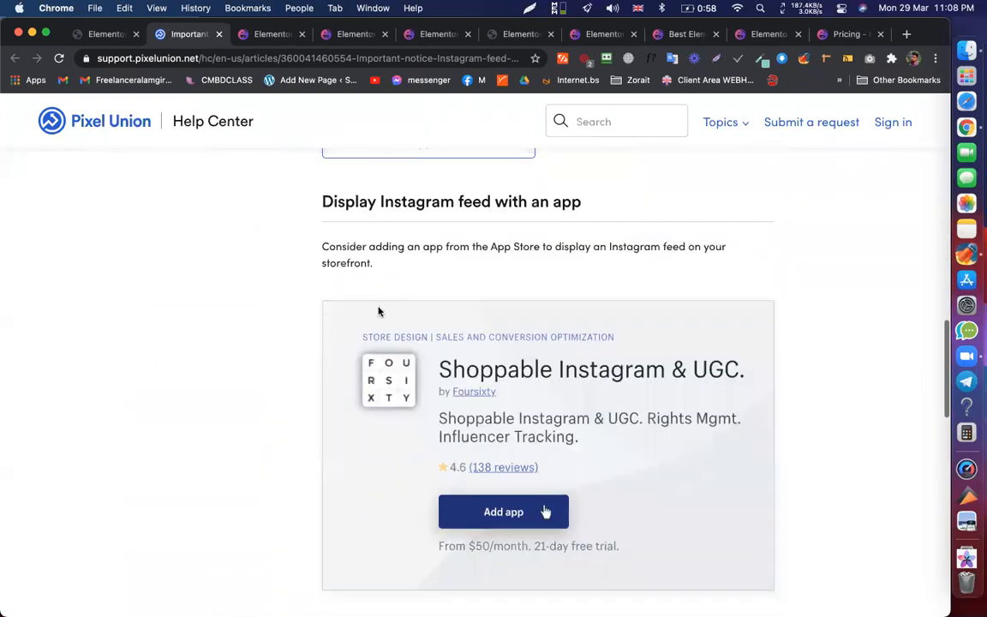
pyautogui.scroll(-3, 452, 444)
pyautogui.scroll(-10, 452, 444)
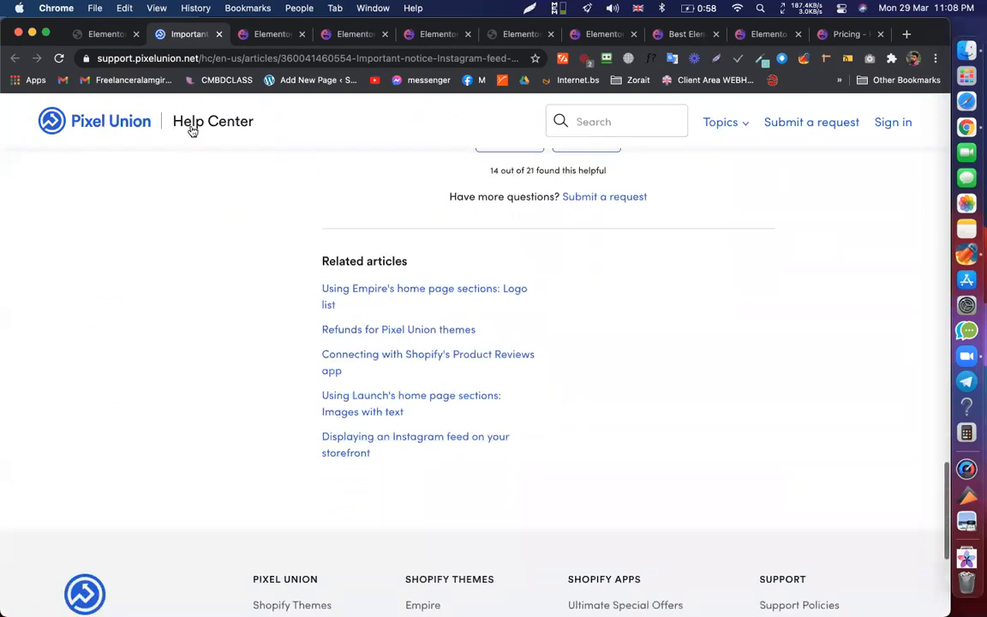
pyautogui.click(102, 36)
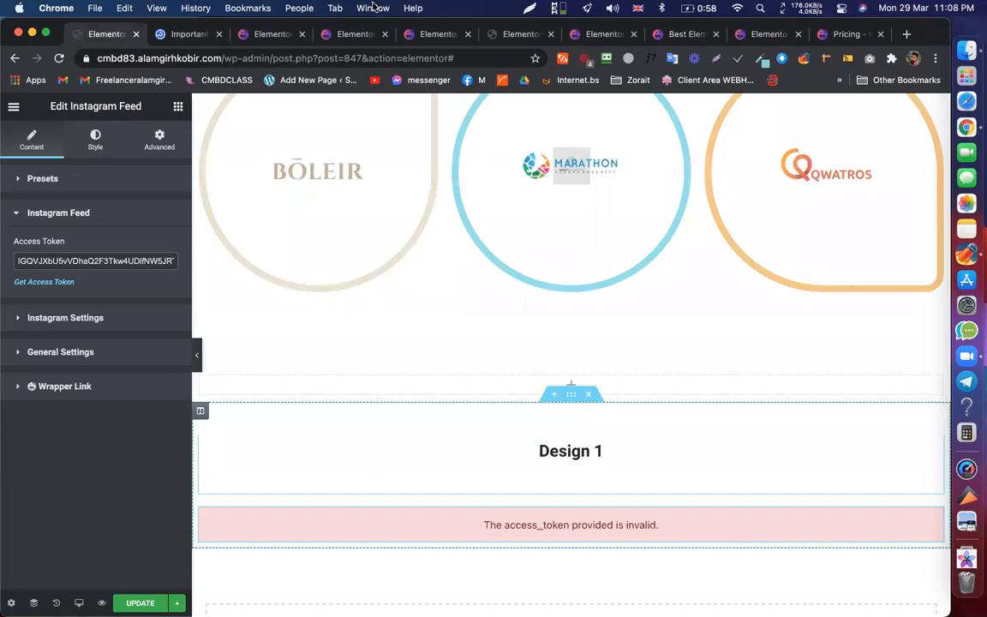
# - Live Copy the Hot Spot demo's Flexibility section with the bike image and return to the editor
pyautogui.click(364, 38)
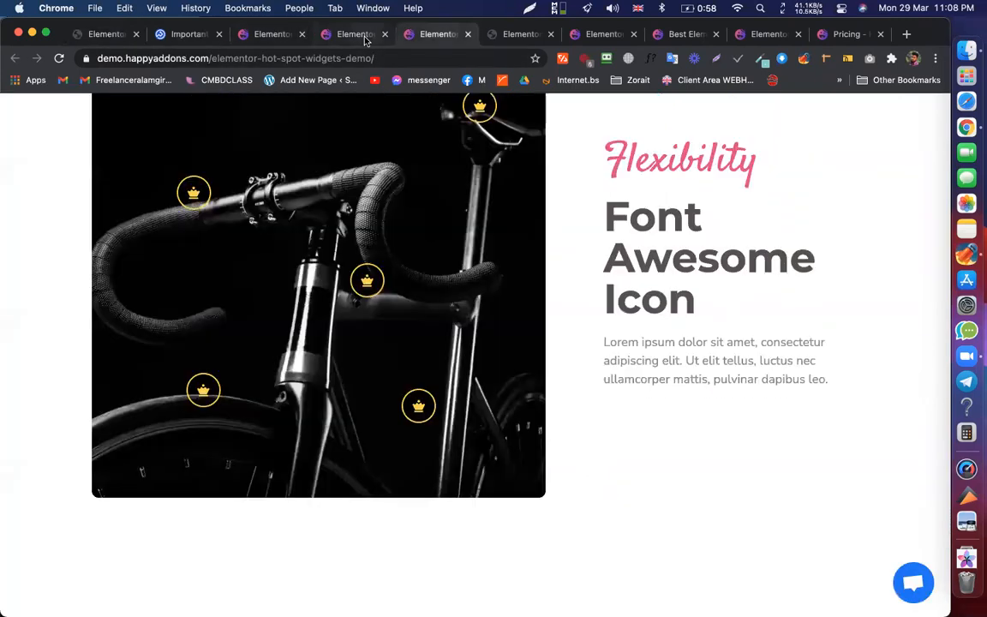
pyautogui.click(373, 38)
pyautogui.click(423, 38)
pyautogui.scroll(2, 793, 301)
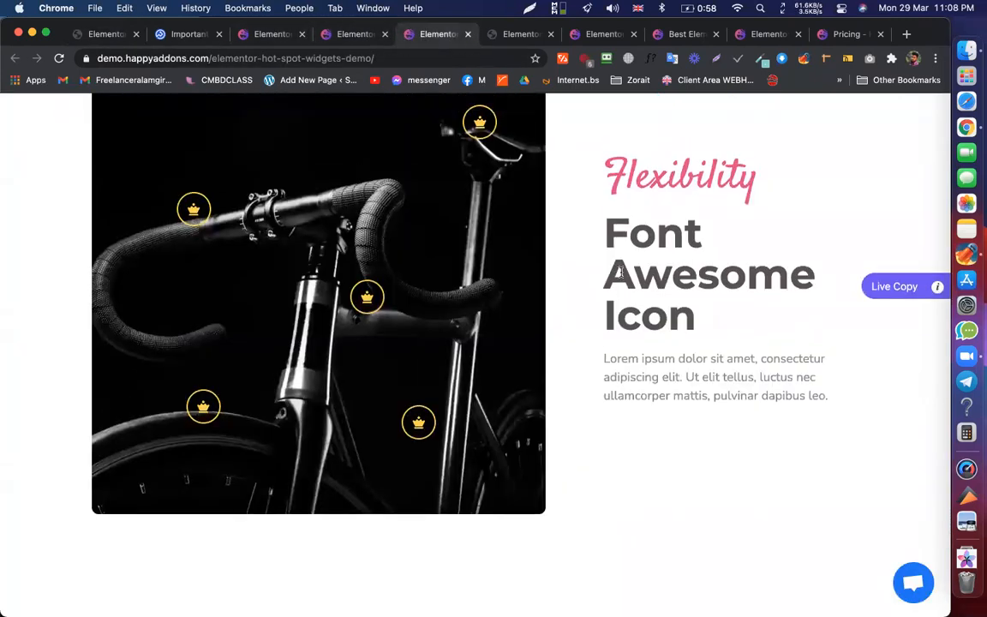
pyautogui.click(882, 351)
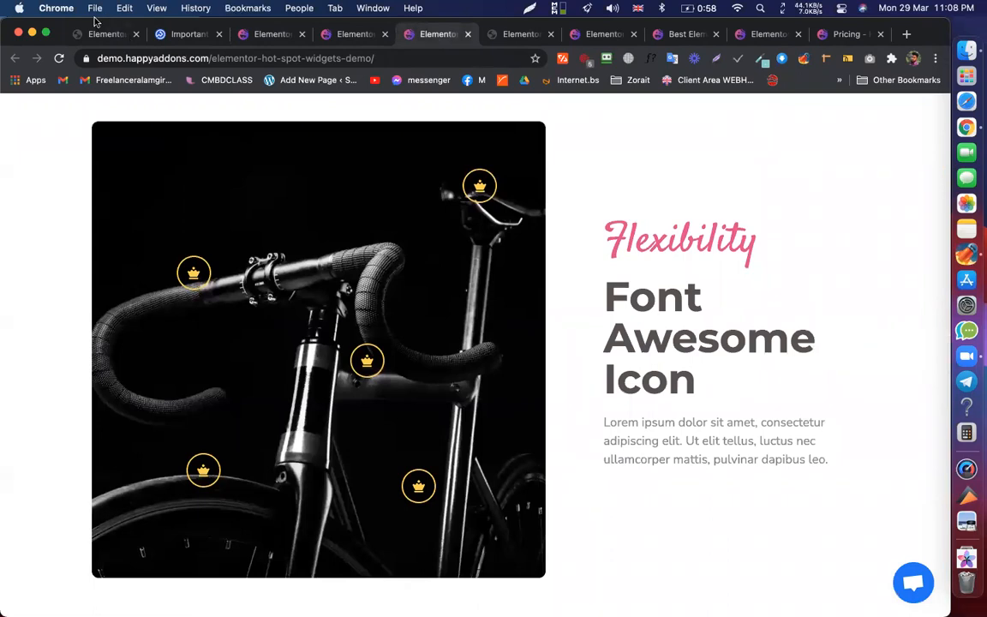
pyautogui.click(99, 34)
pyautogui.scroll(-3, 608, 471)
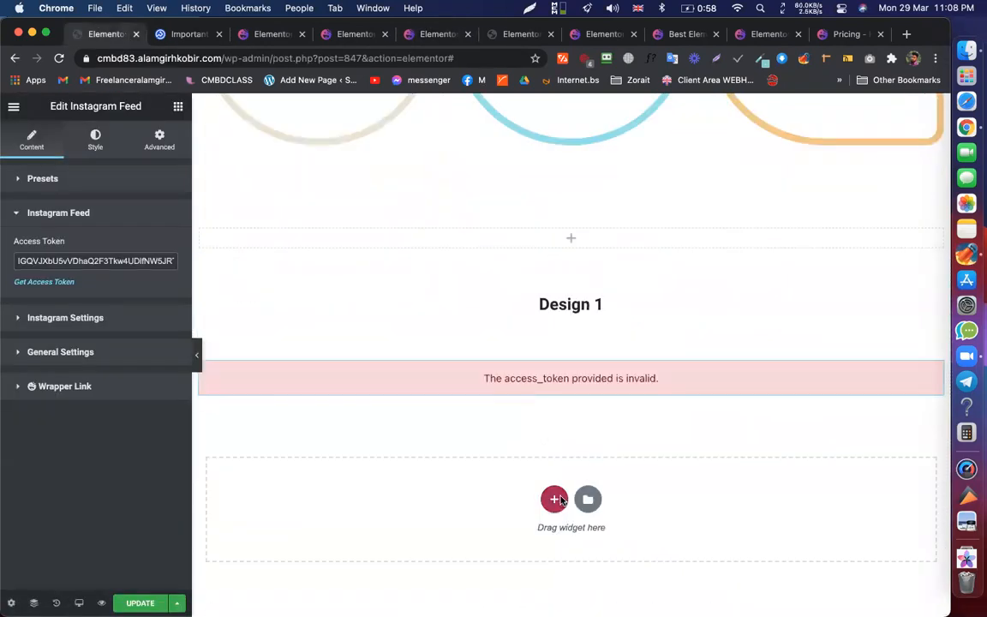
# - Add a one-column section at the page bottom and Live Paste the hot-spot section into it
pyautogui.click(553, 500)
pyautogui.click(384, 533)
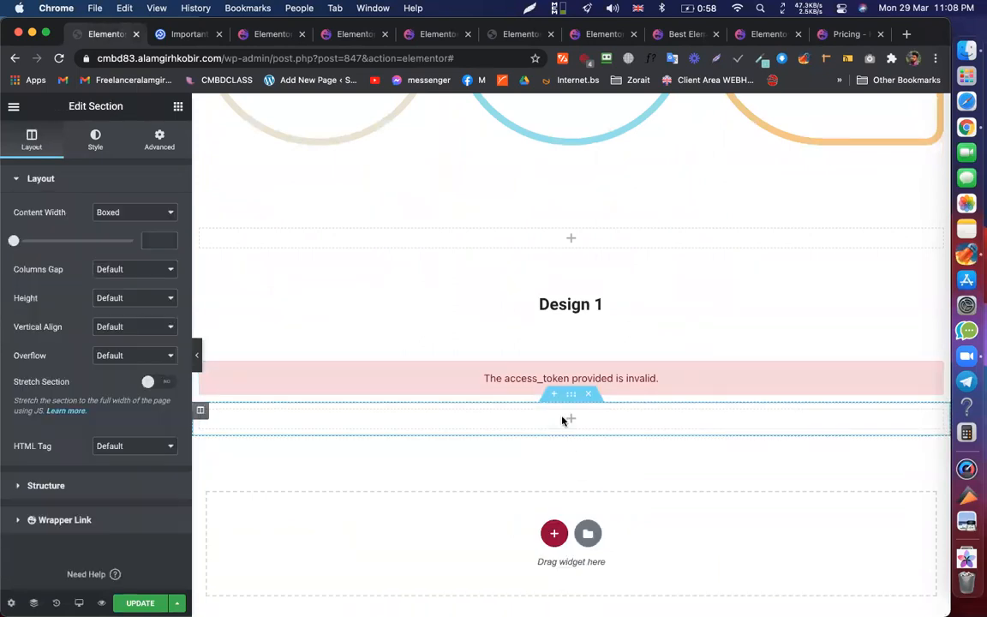
pyautogui.rightClick(564, 418)
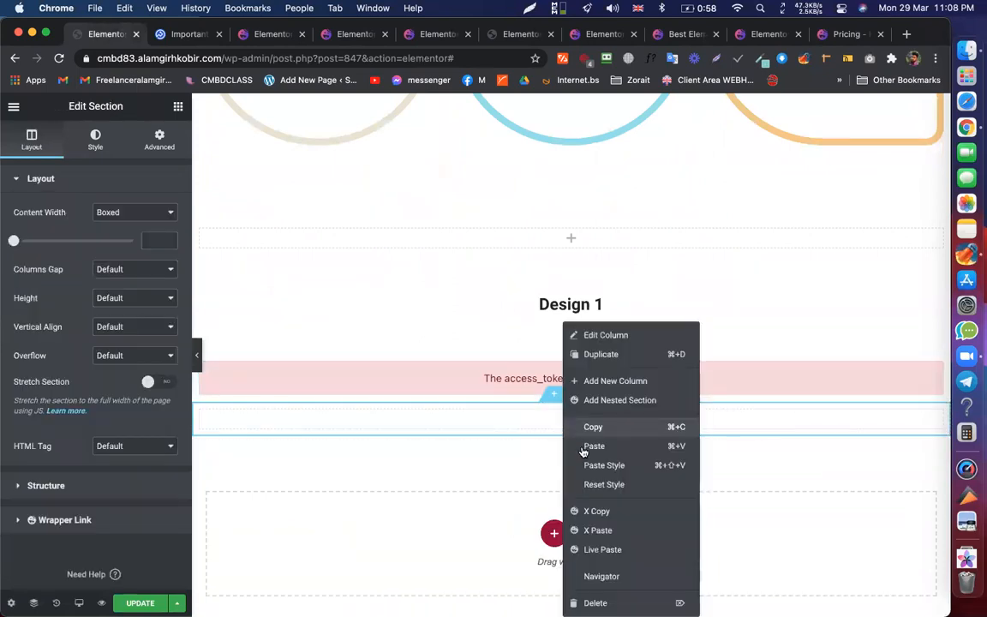
pyautogui.click(602, 549)
pyautogui.scroll(-5, 582, 405)
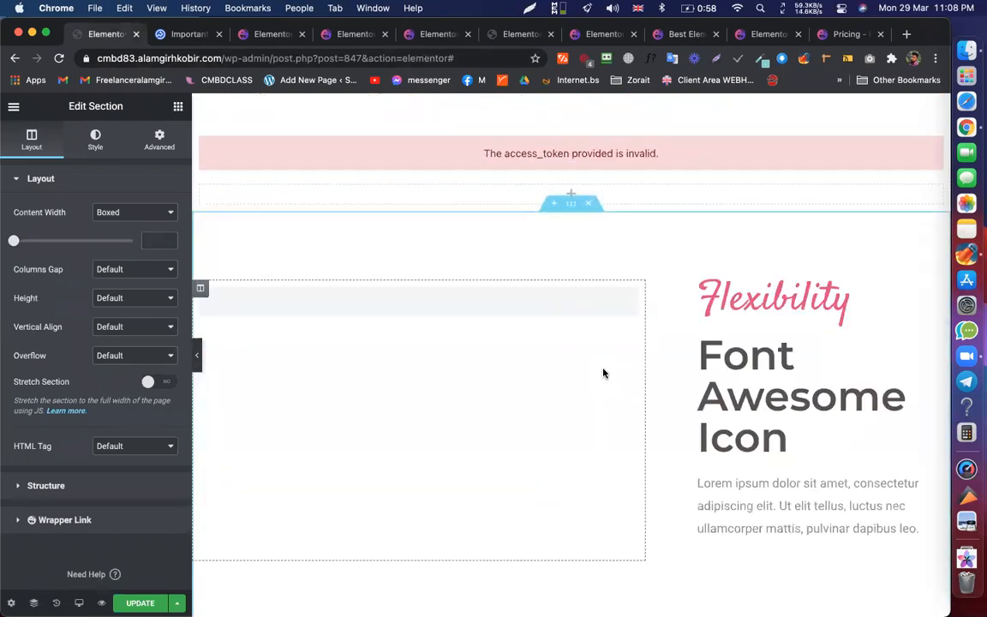
pyautogui.scroll(-2, 605, 370)
pyautogui.scroll(-5, 579, 311)
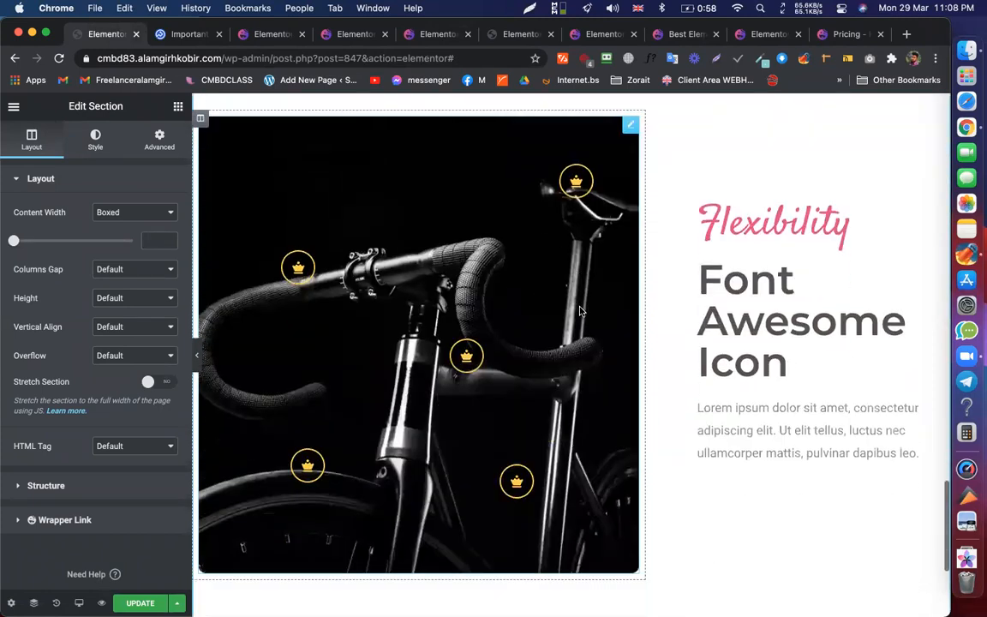
pyautogui.scroll(4, 579, 311)
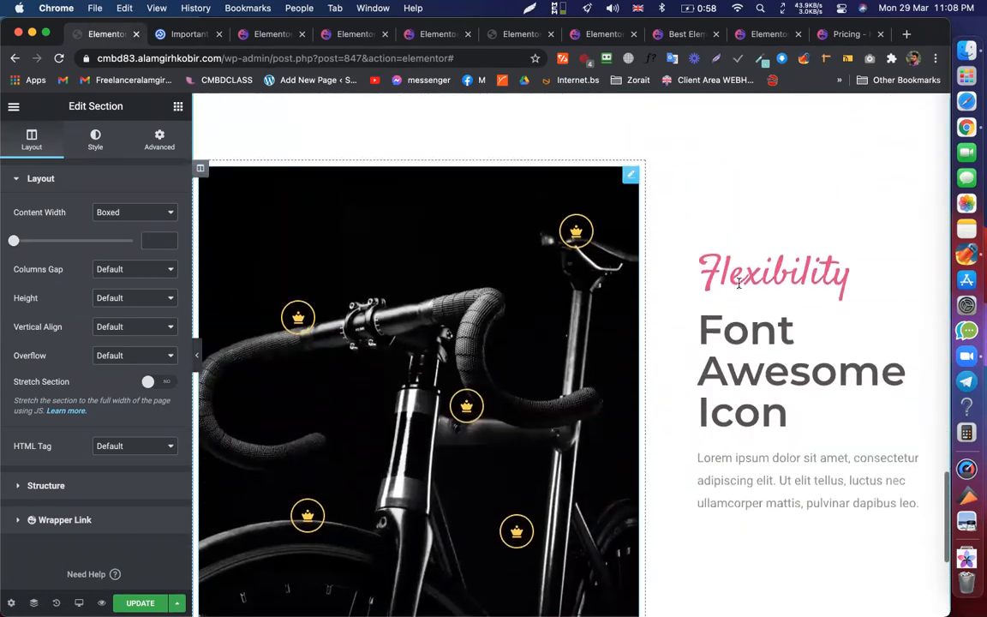
# - Inspect the Flexibility heading's typography settings and save the page with Update
pyautogui.click(771, 274)
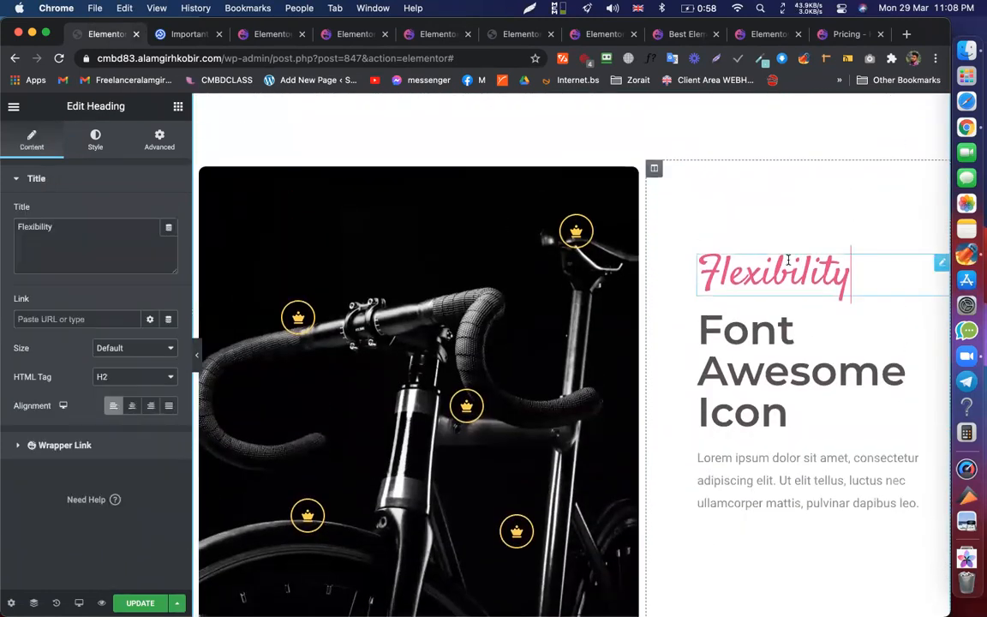
pyautogui.click(91, 139)
pyautogui.click(170, 243)
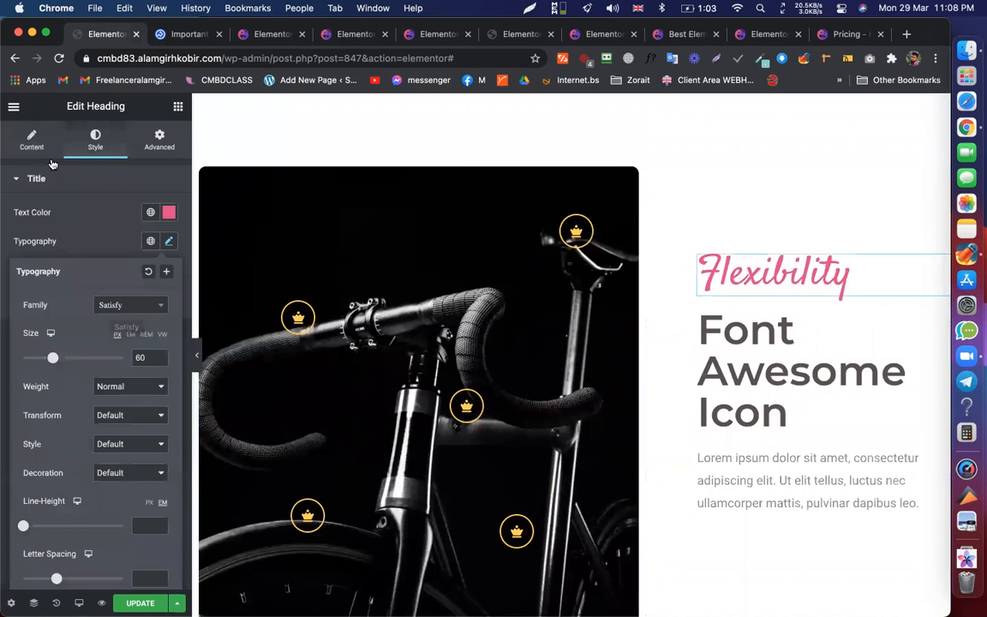
pyautogui.click(31, 137)
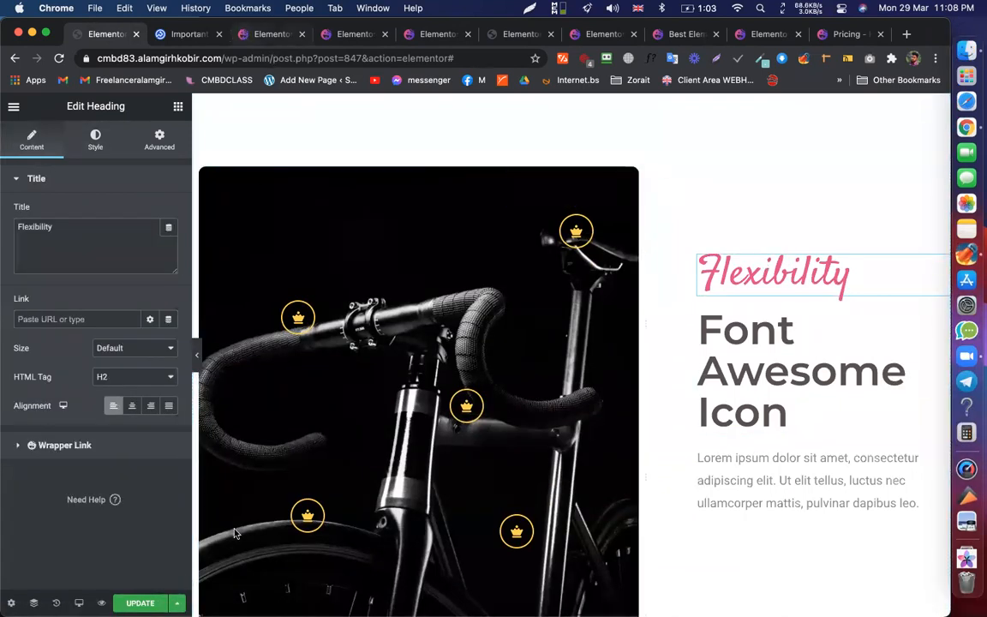
pyautogui.click(140, 602)
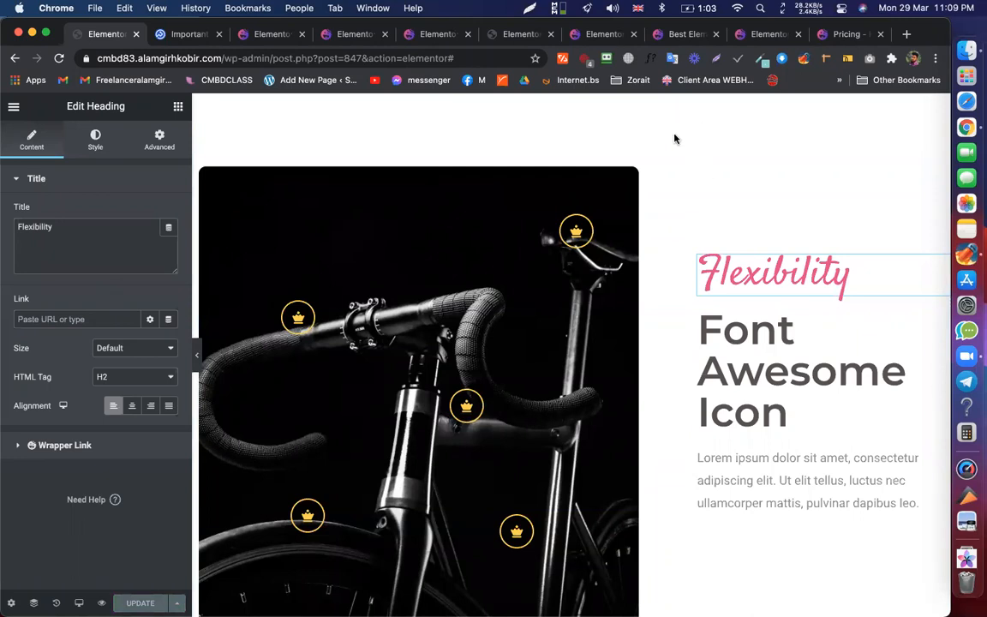
pyautogui.scroll(-2, 436, 214)
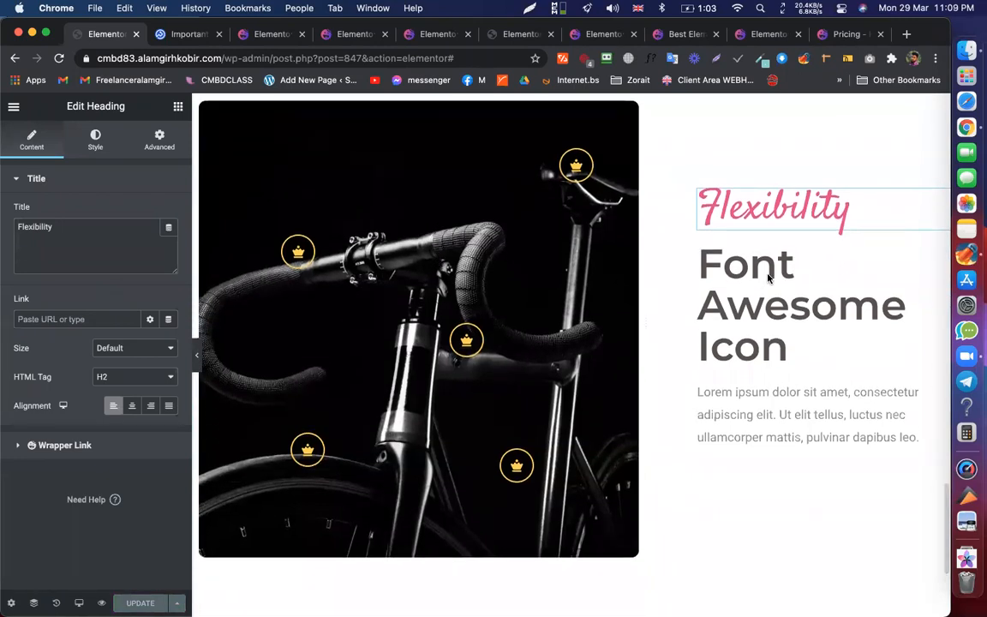
# - Glance at the Pixel Union article and the editor, then scroll the Instagram Feed demo
pyautogui.scroll(-10, 588, 269)
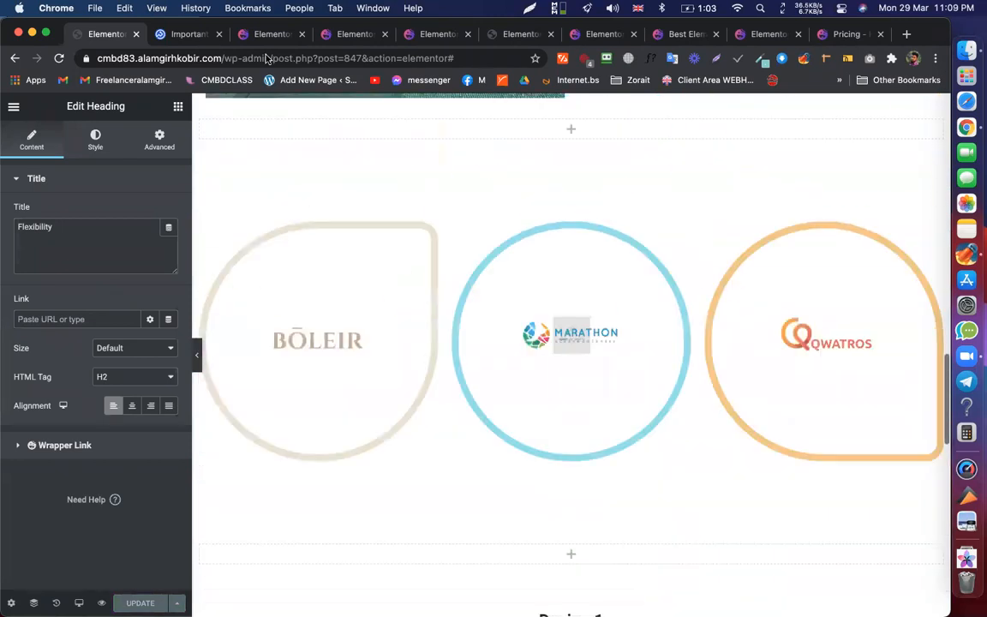
pyautogui.click(179, 32)
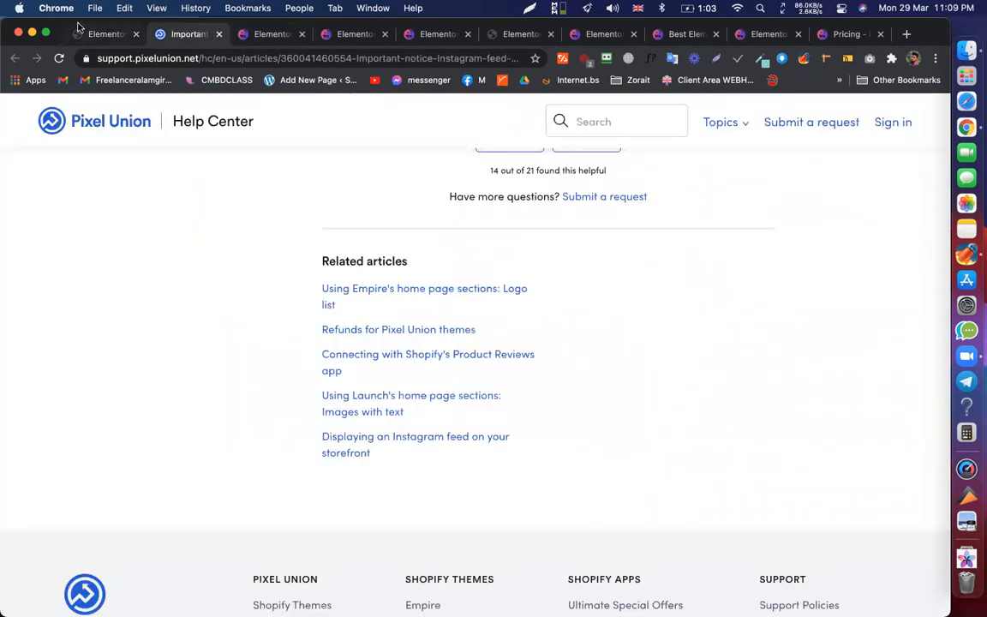
pyautogui.click(107, 34)
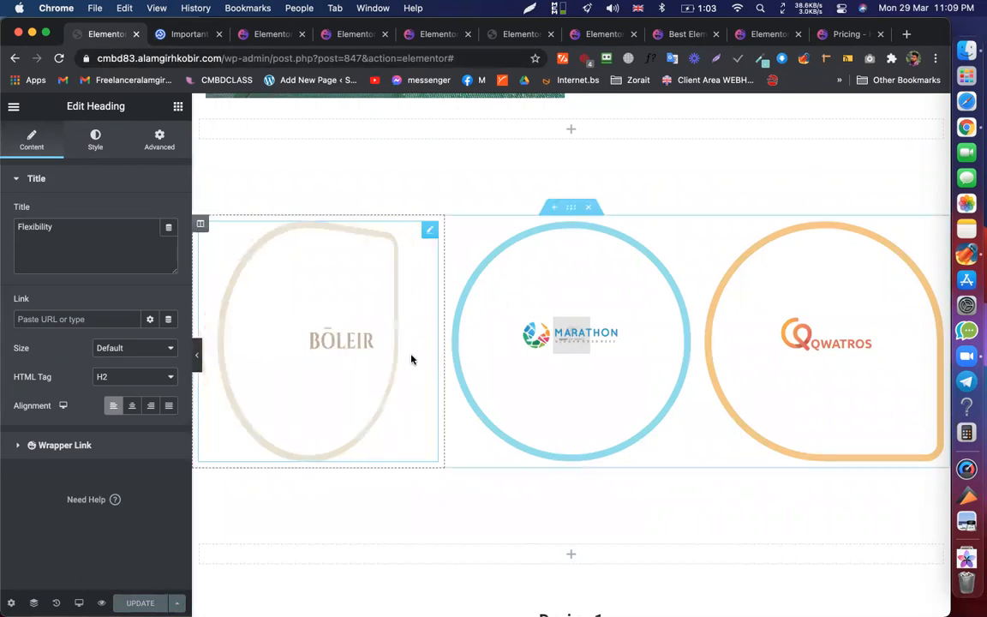
pyautogui.scroll(1, 411, 359)
pyautogui.click(350, 36)
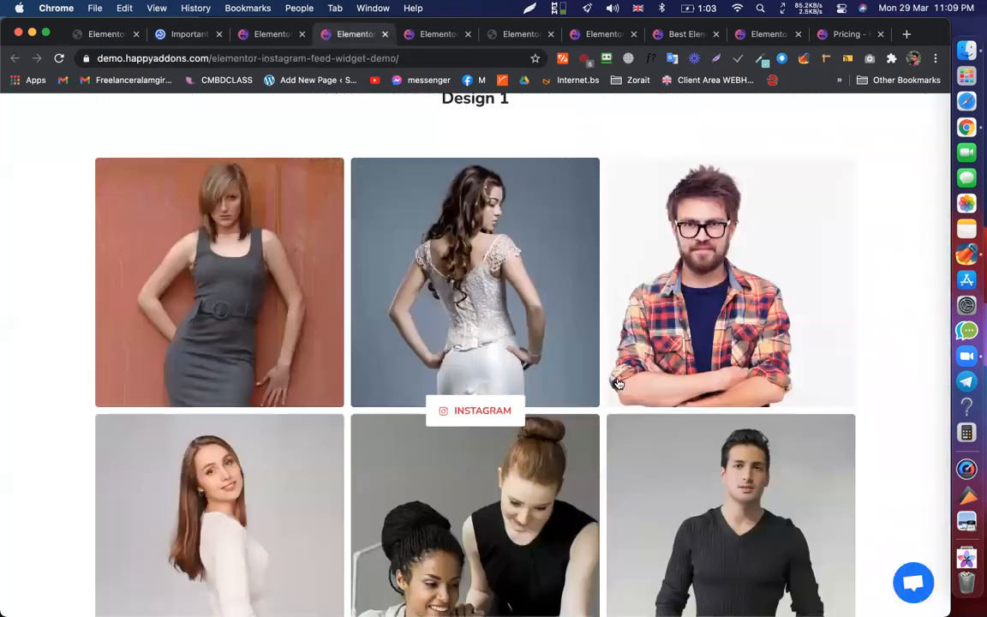
pyautogui.scroll(-1, 883, 334)
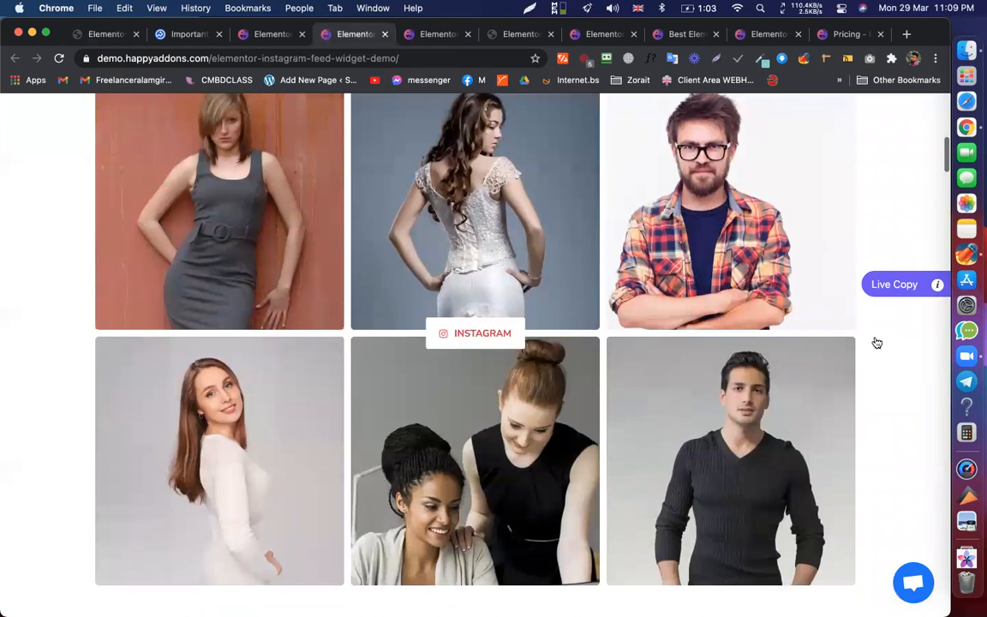
pyautogui.scroll(-5, 877, 342)
# - Scroll through the Hot Spot demo and go to the HappyAddons Widgets page
pyautogui.hotkey('ctrl', 'Tab')
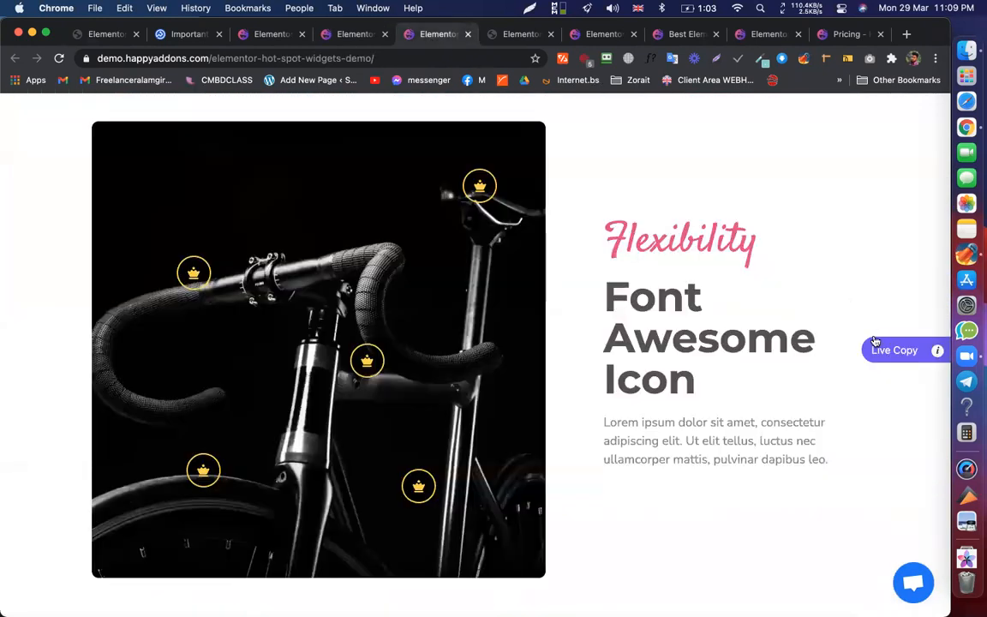
pyautogui.scroll(10, 513, 263)
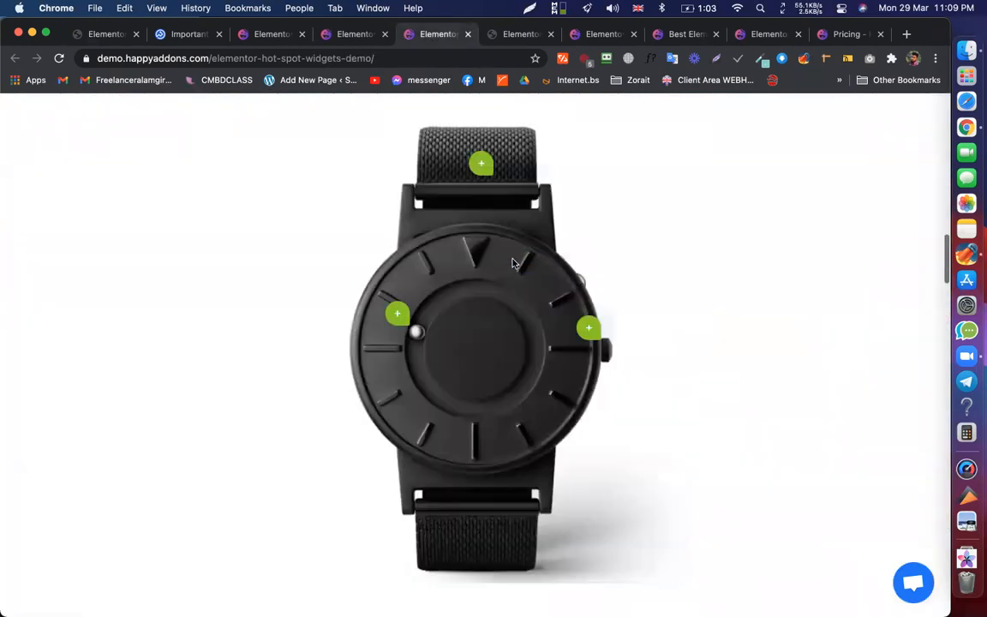
pyautogui.scroll(-10, 455, 359)
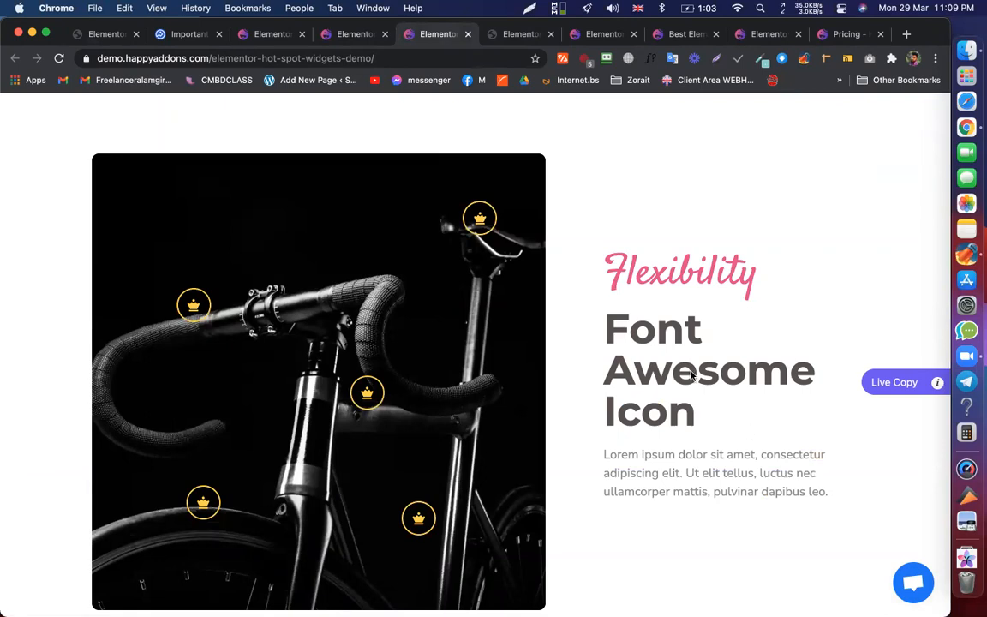
pyautogui.scroll(-6, 784, 343)
pyautogui.scroll(-10, 784, 343)
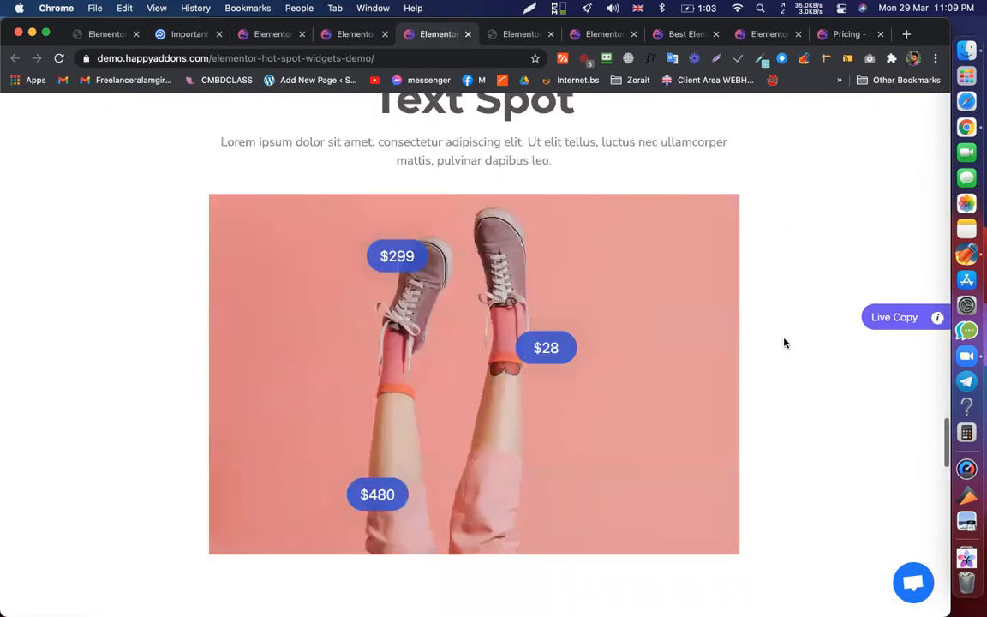
pyautogui.scroll(4, 752, 342)
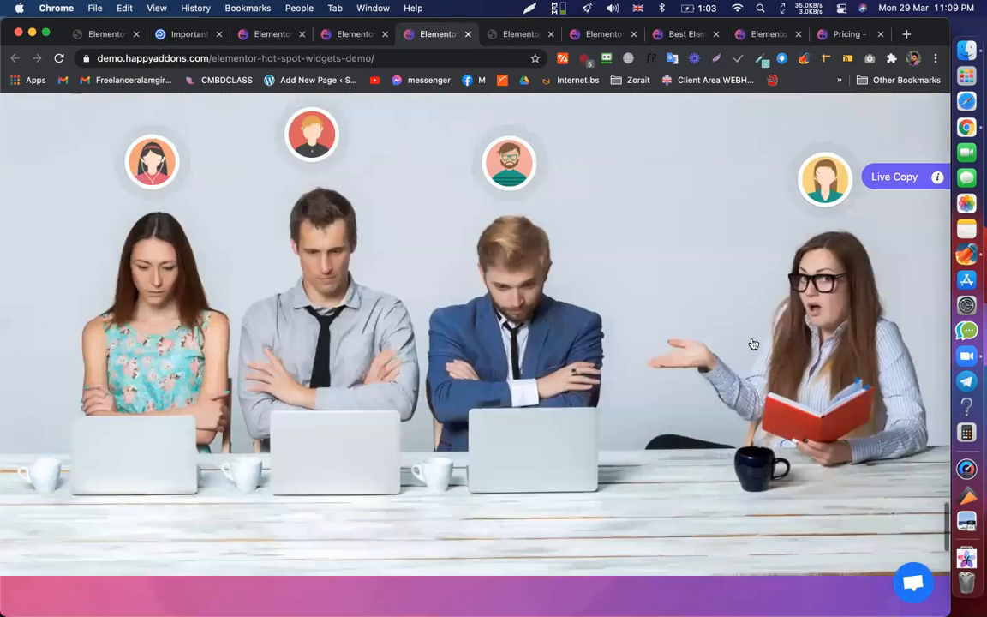
pyautogui.scroll(-1, 900, 245)
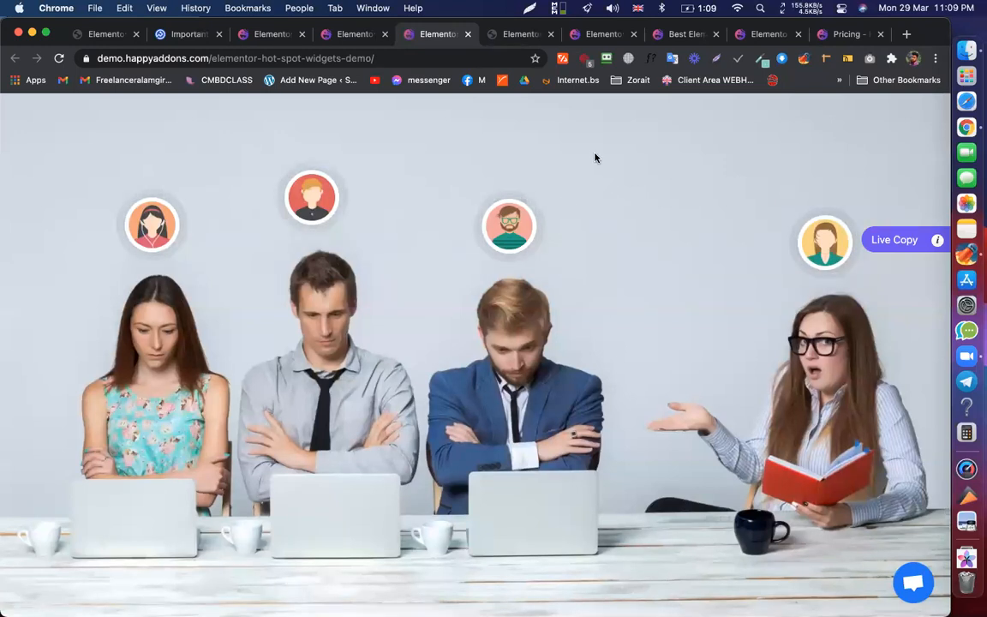
pyautogui.scroll(20, 595, 157)
pyautogui.click(486, 124)
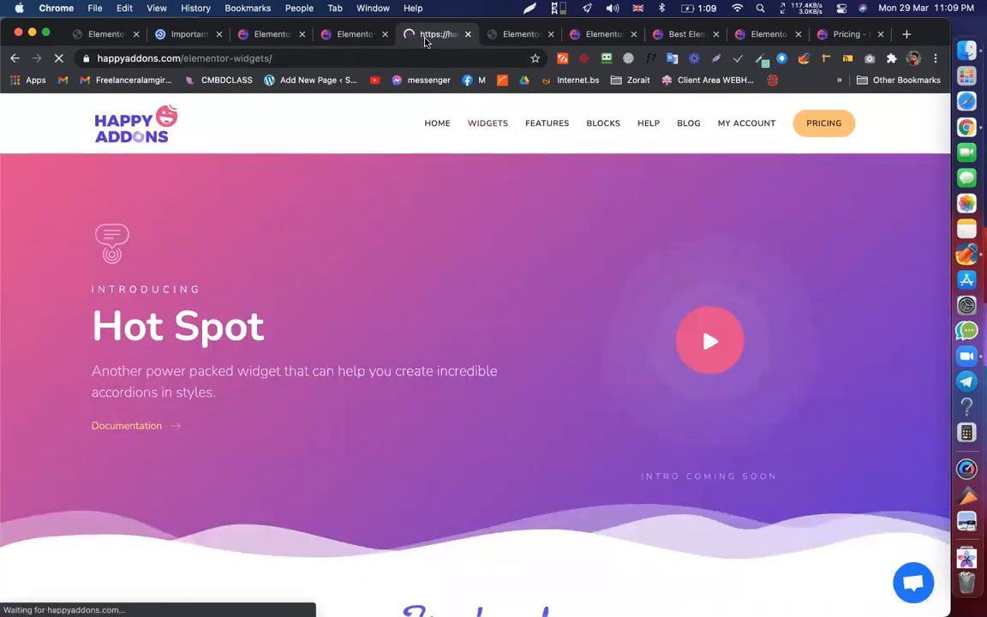
# - Scroll the widgets grid, review Instagram Feed Designs 1–9, then go back to the Elementor editor
pyautogui.scroll(-10, 531, 385)
pyautogui.scroll(-15, 532, 386)
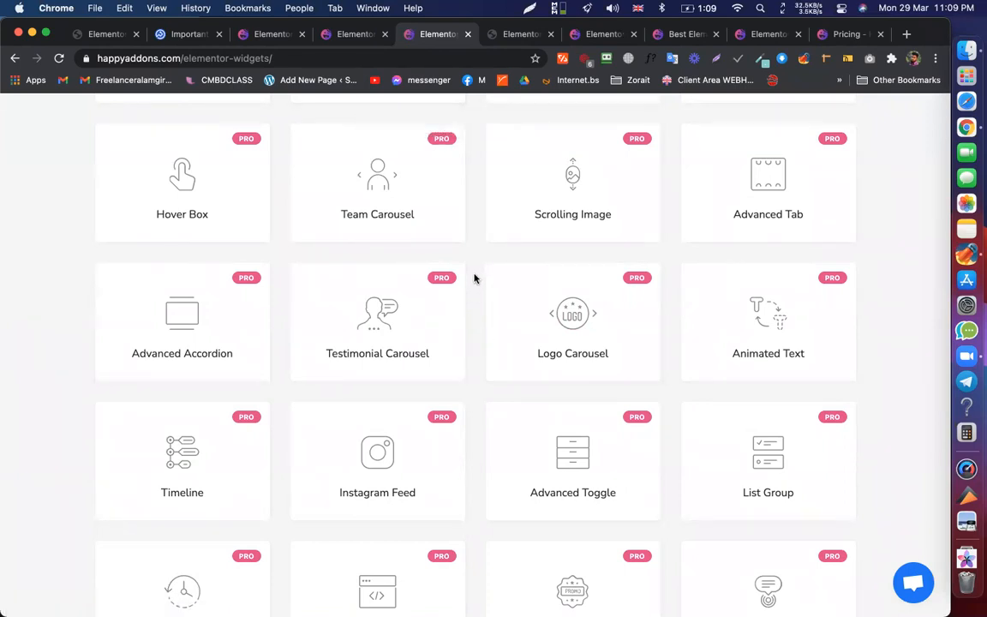
pyautogui.click(356, 34)
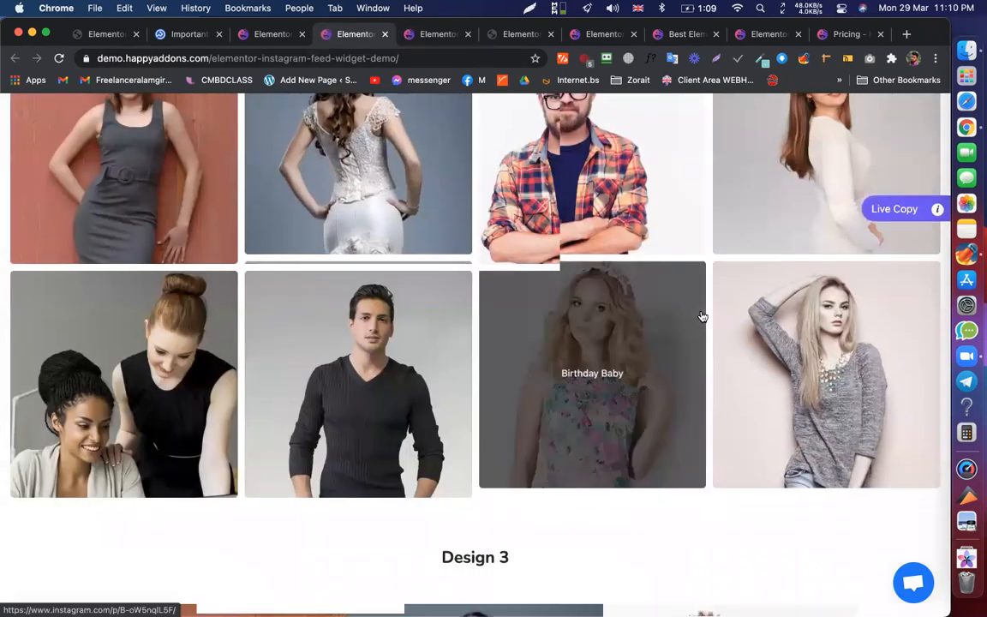
pyautogui.scroll(-3, 701, 317)
pyautogui.scroll(-15, 437, 257)
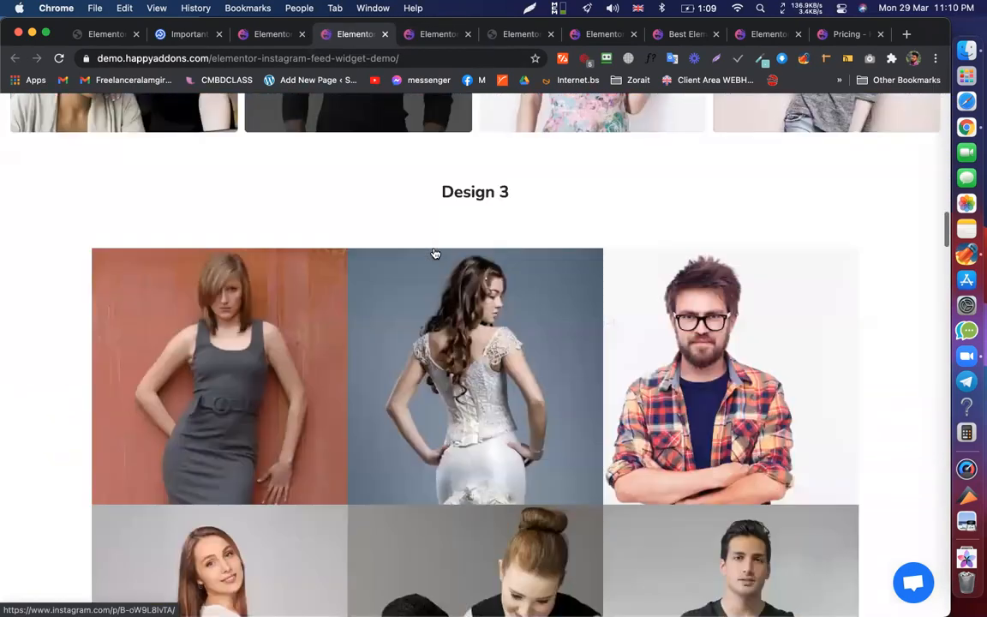
pyautogui.scroll(2, 450, 286)
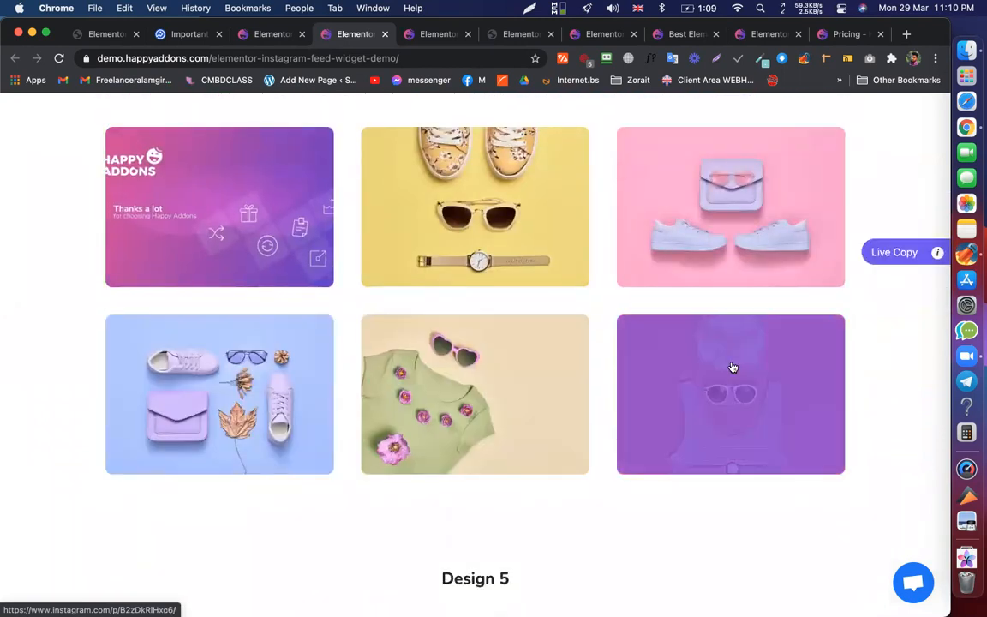
pyautogui.scroll(-10, 732, 367)
pyautogui.scroll(-8, 718, 234)
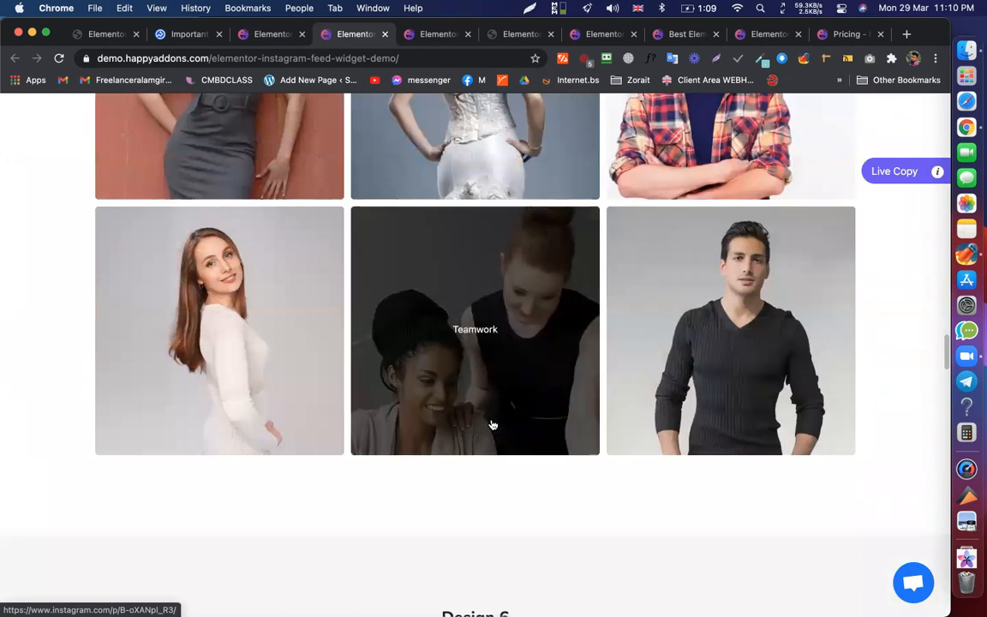
pyautogui.scroll(-4, 509, 373)
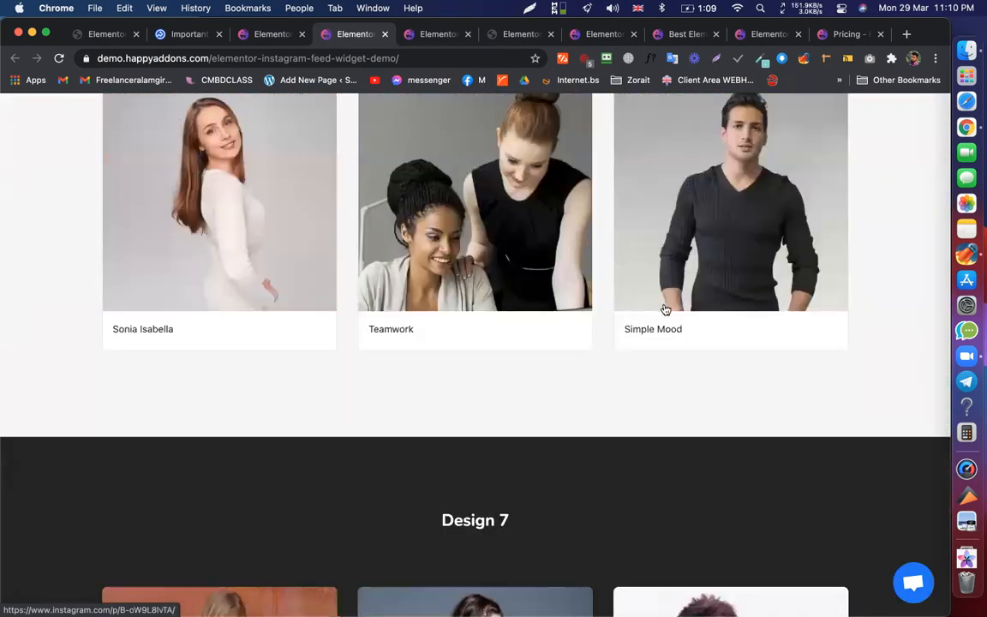
pyautogui.scroll(-8, 676, 308)
pyautogui.scroll(-10, 522, 366)
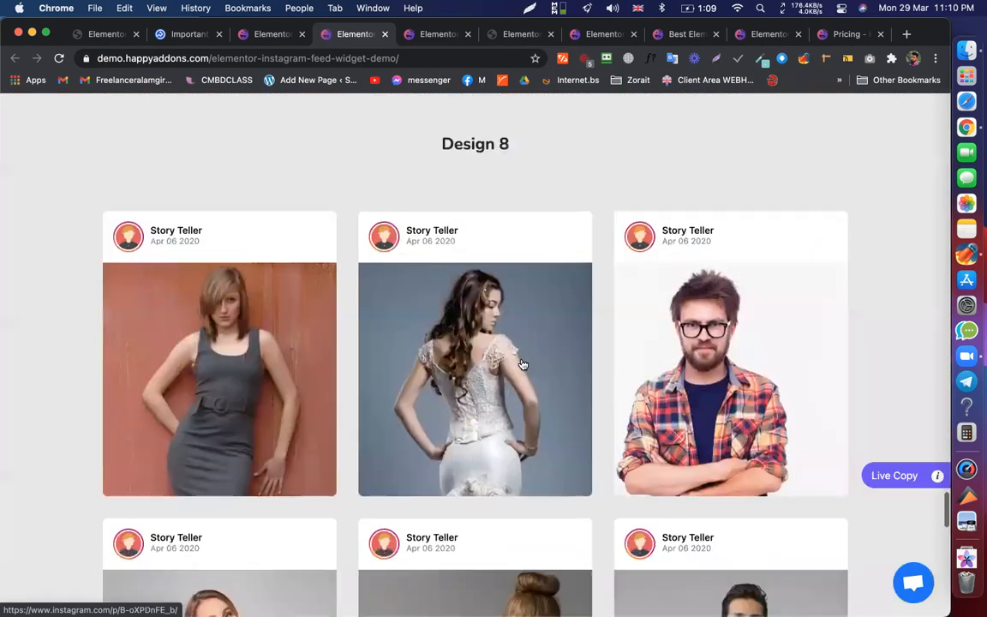
pyautogui.scroll(-5, 368, 306)
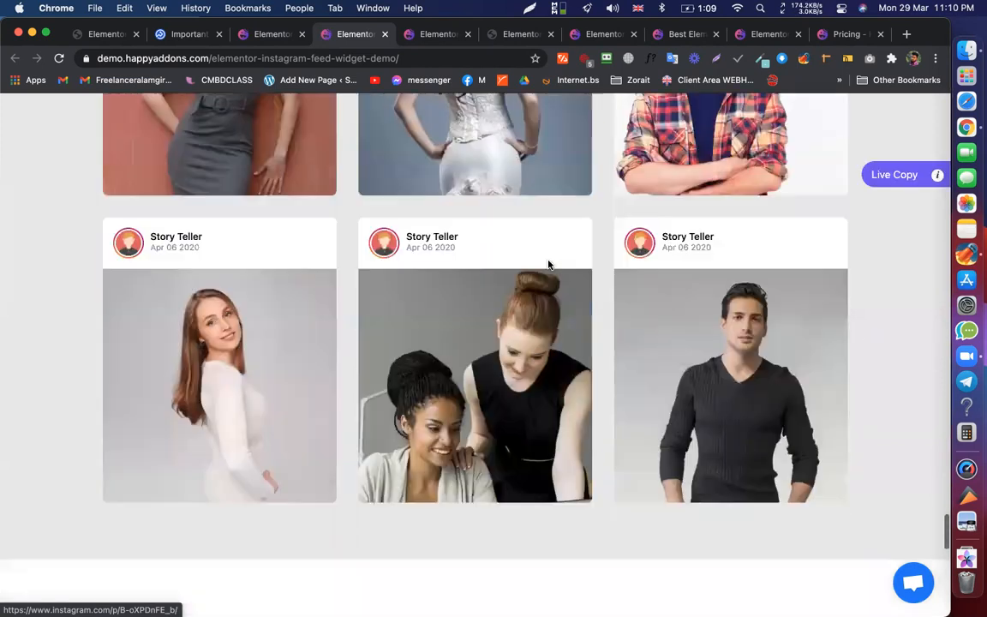
pyautogui.scroll(-5, 493, 292)
pyautogui.scroll(-11, 645, 403)
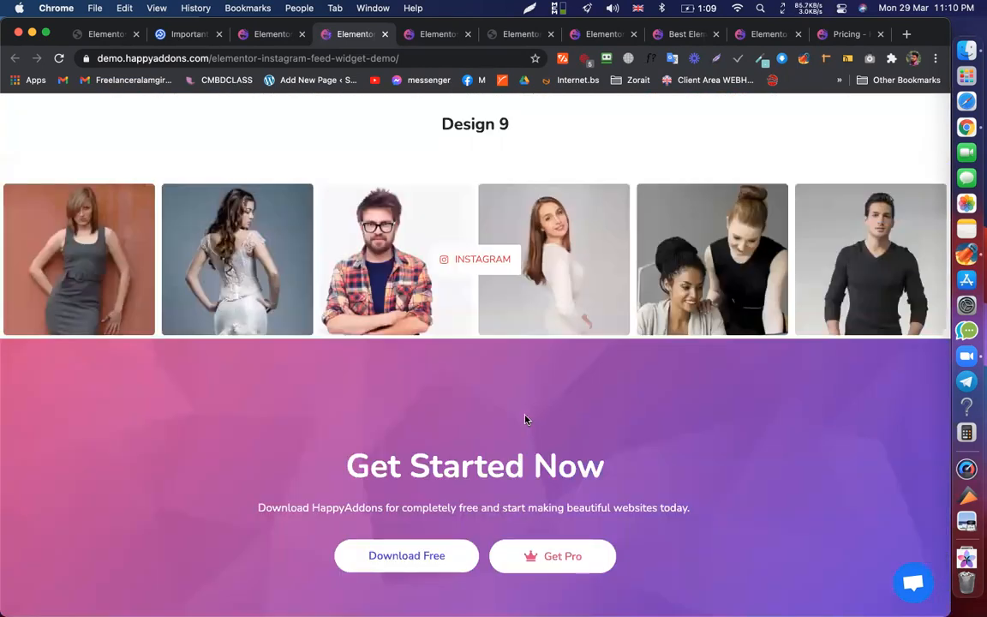
pyautogui.scroll(-3, 525, 377)
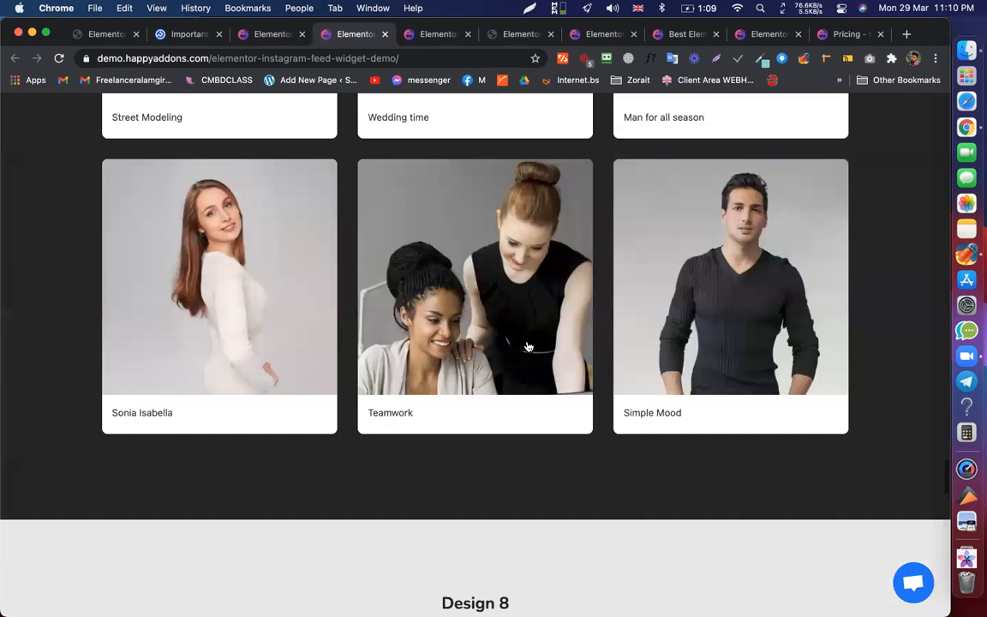
pyautogui.scroll(-5, 529, 346)
pyautogui.scroll(20, 529, 346)
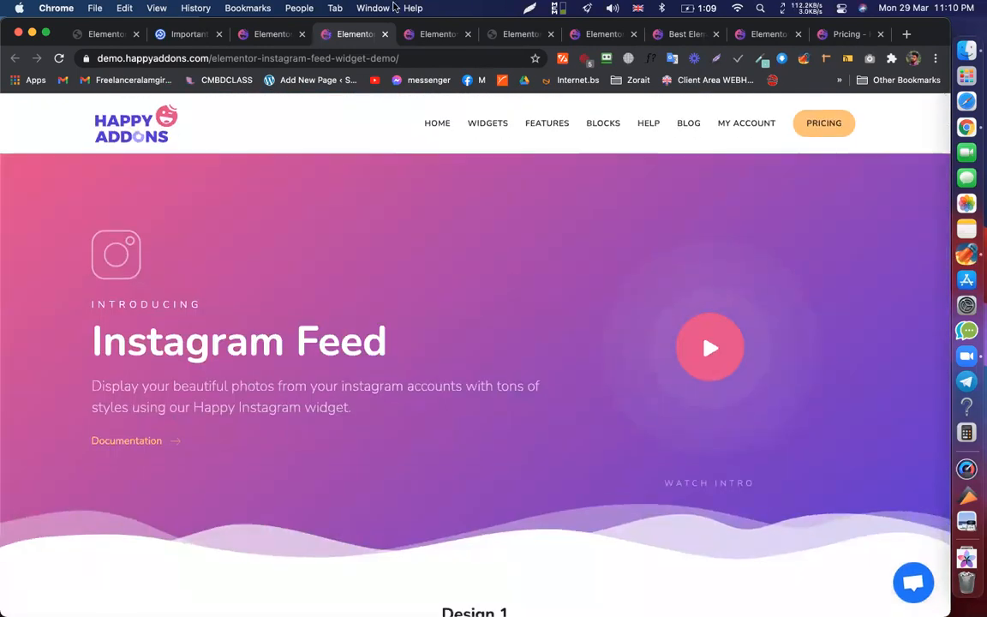
pyautogui.click(520, 33)
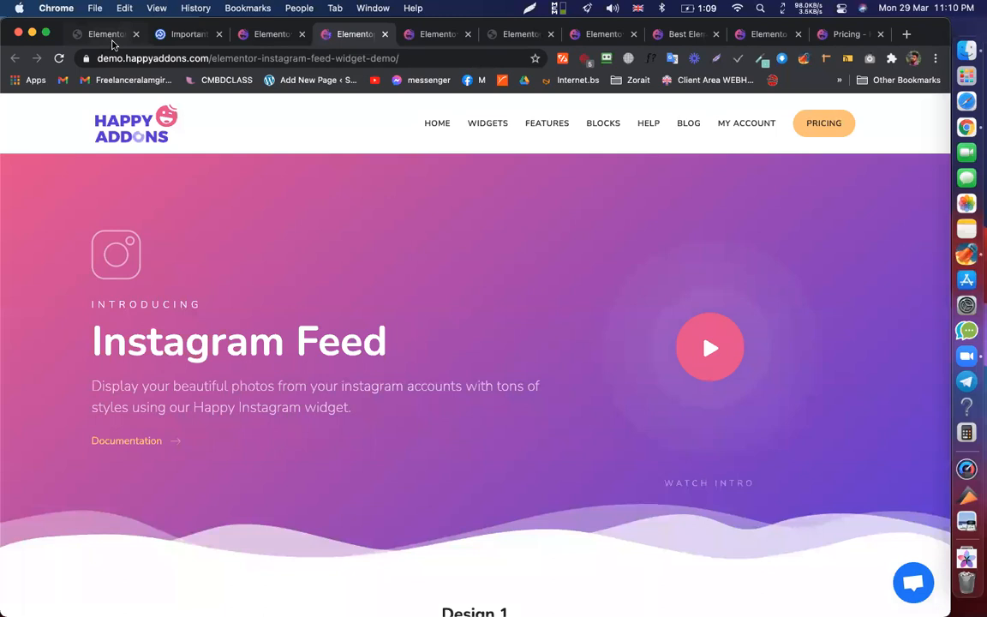
# - Flip between the logo-page editor, the Pixel Union article and the widgets list
pyautogui.click(103, 34)
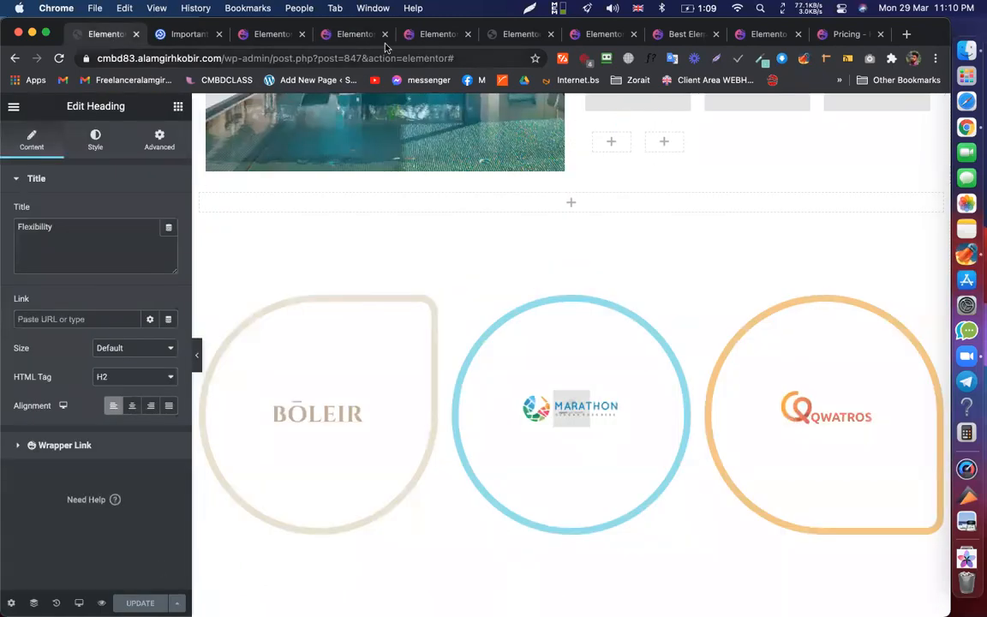
pyautogui.click(181, 35)
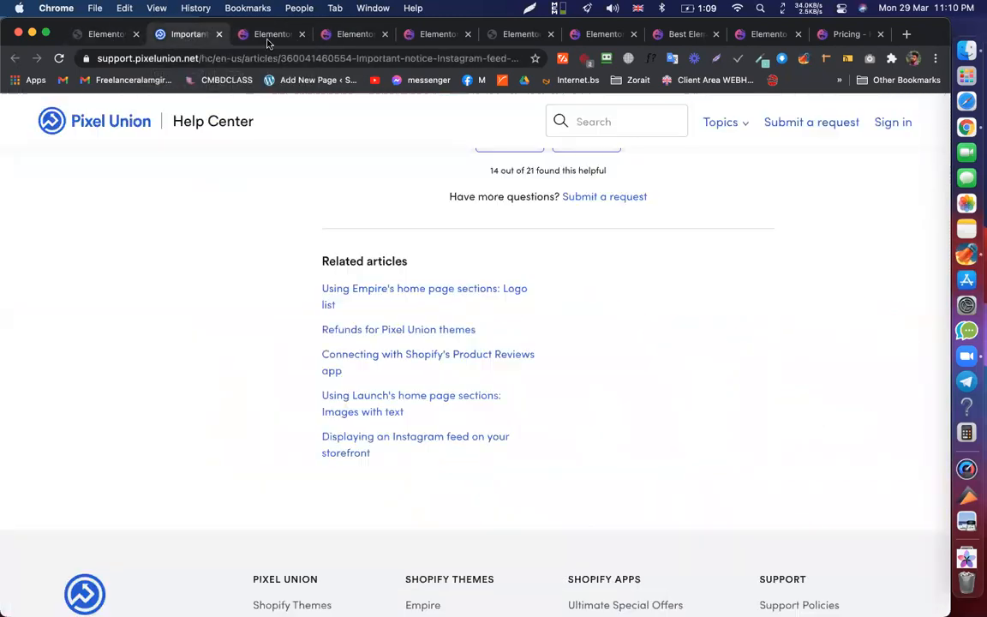
pyautogui.click(433, 38)
pyautogui.click(488, 31)
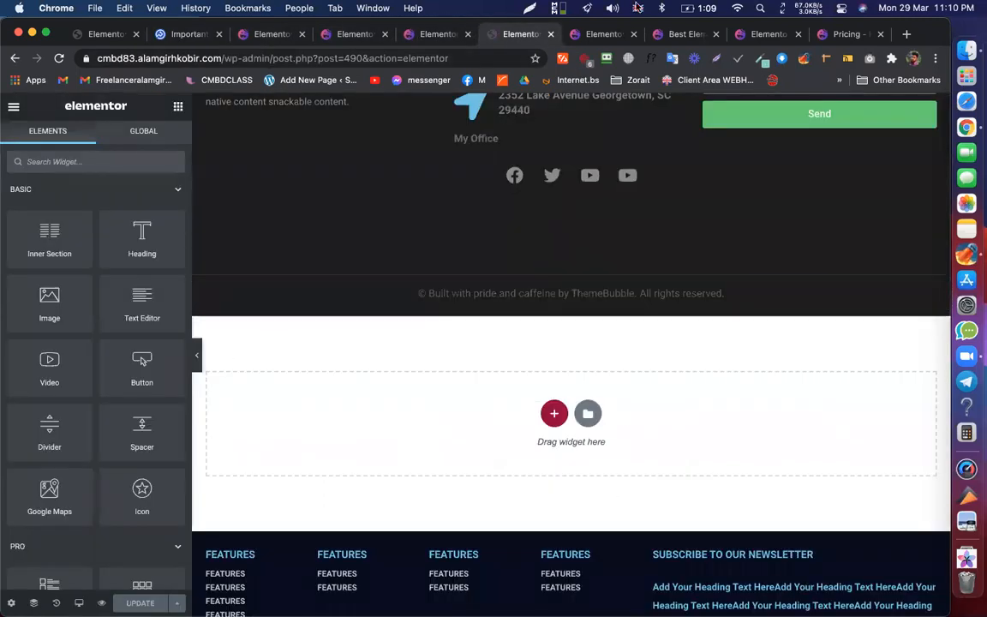
# - Review HappyAddons' Floating Effect animation feature, then return to the logo-page editor
pyautogui.click(600, 35)
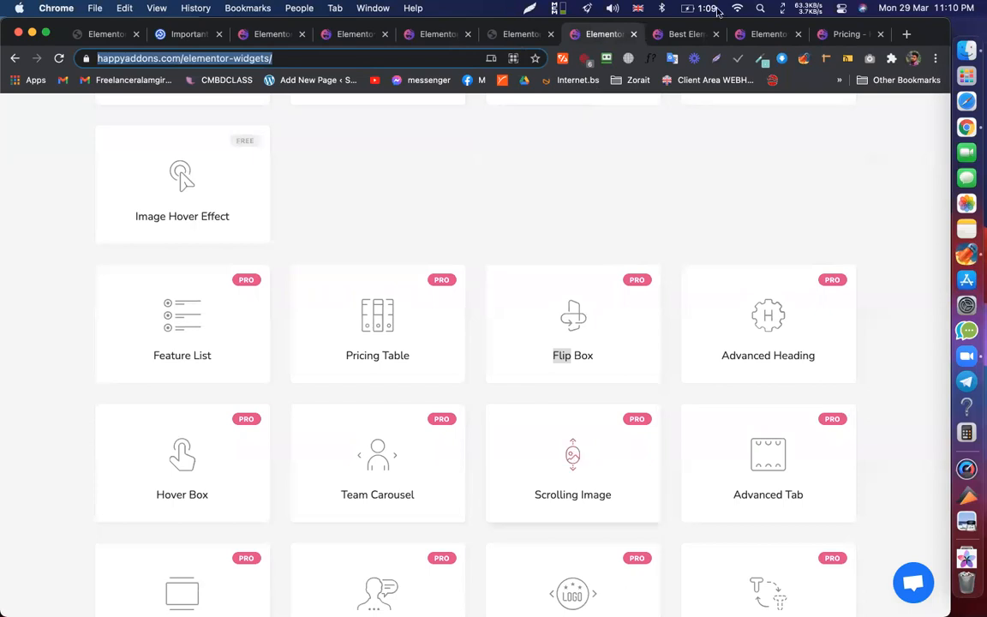
pyautogui.click(699, 35)
pyautogui.click(766, 34)
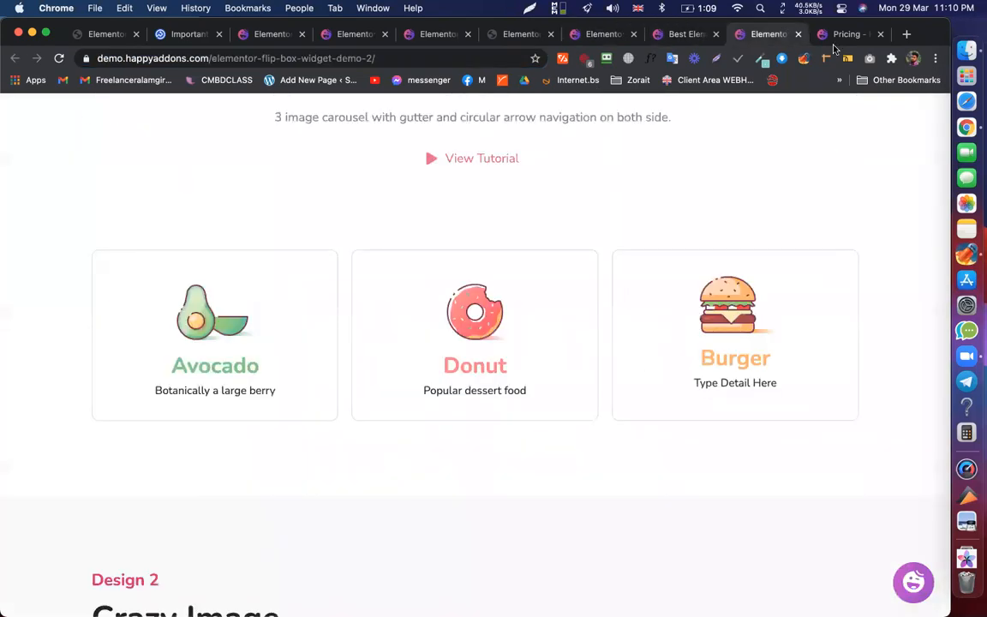
pyautogui.click(683, 36)
pyautogui.scroll(-5, 681, 312)
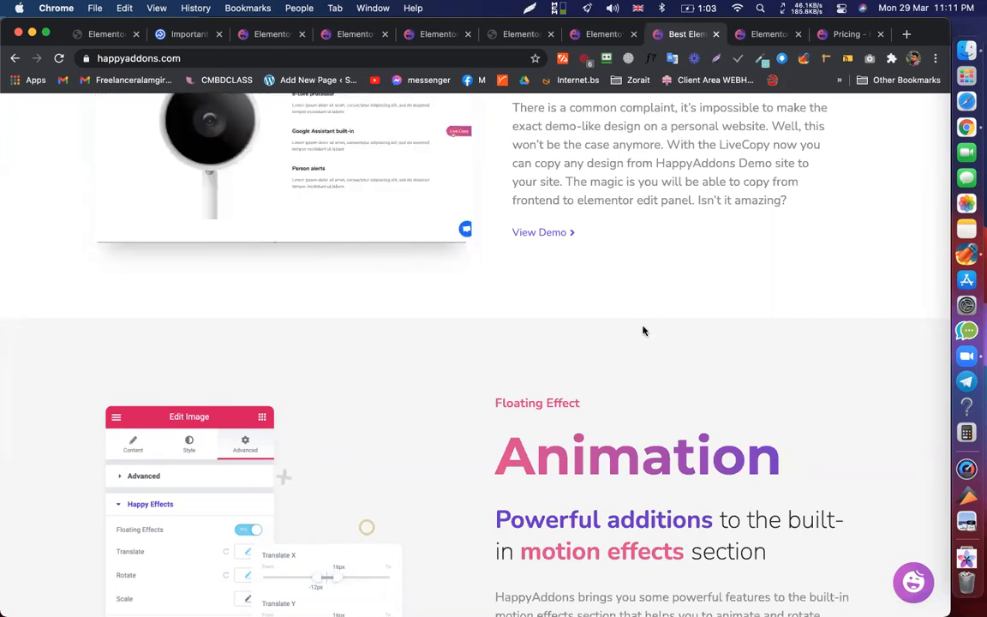
pyautogui.scroll(-3, 643, 330)
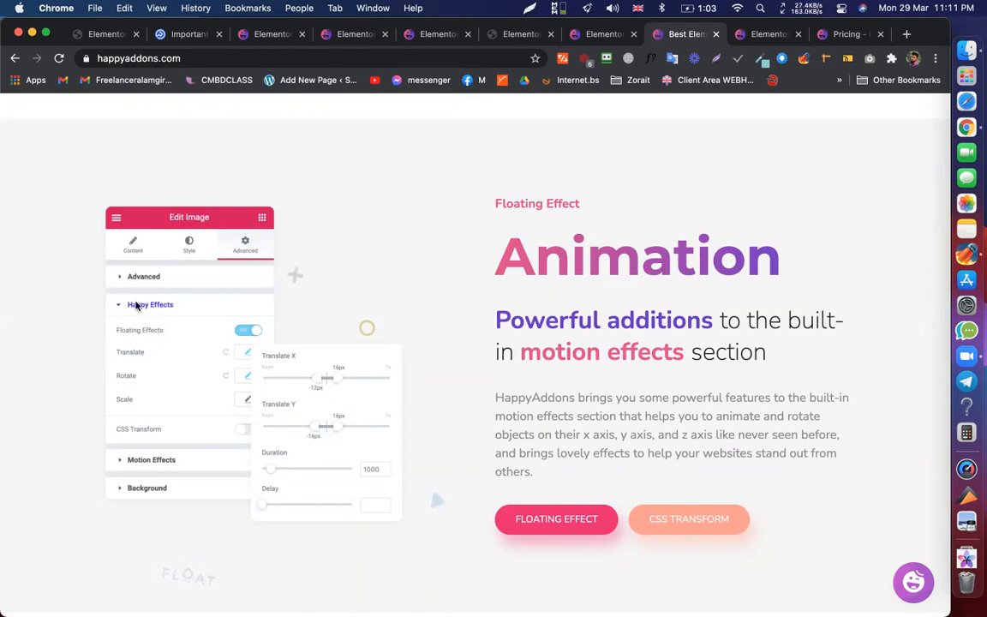
pyautogui.click(80, 38)
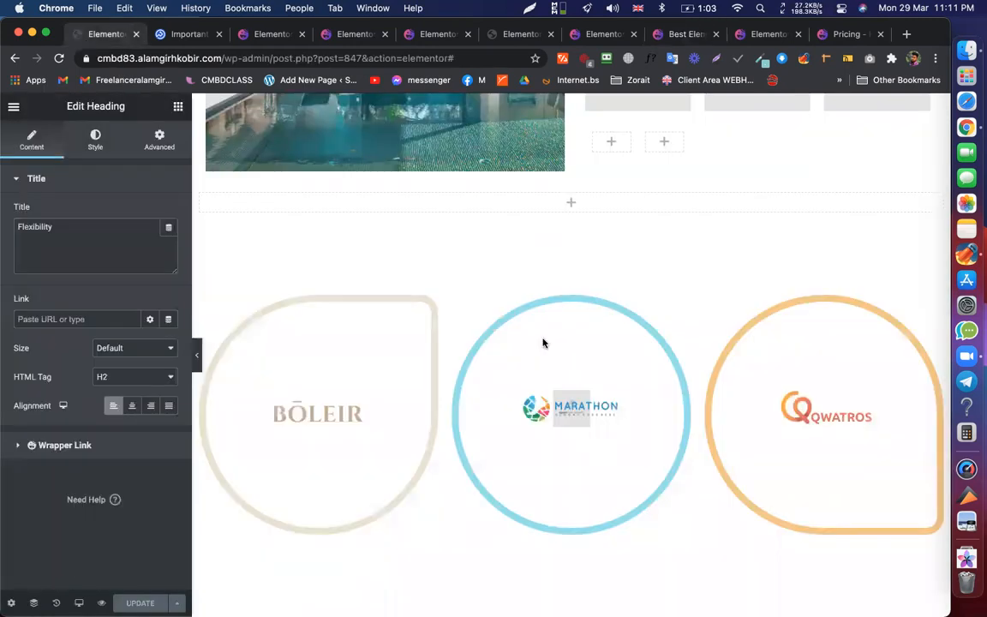
# - Open the BŌLEIR flip box's Advanced > Happy Effects and browse its Translate, Rotate, Scale and Skew settings
pyautogui.scroll(-1, 542, 343)
pyautogui.click(431, 267)
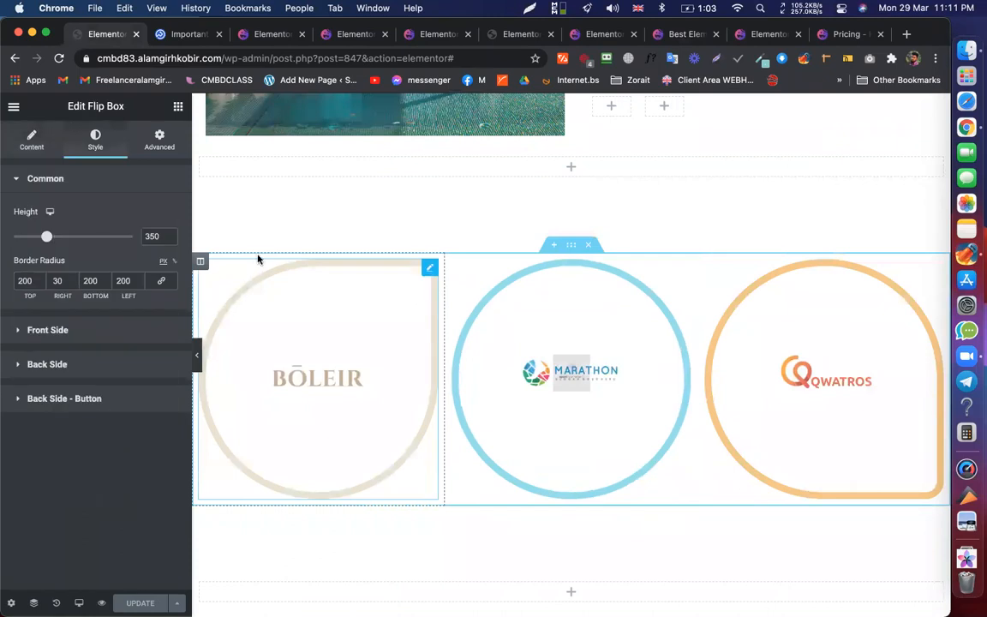
pyautogui.click(143, 132)
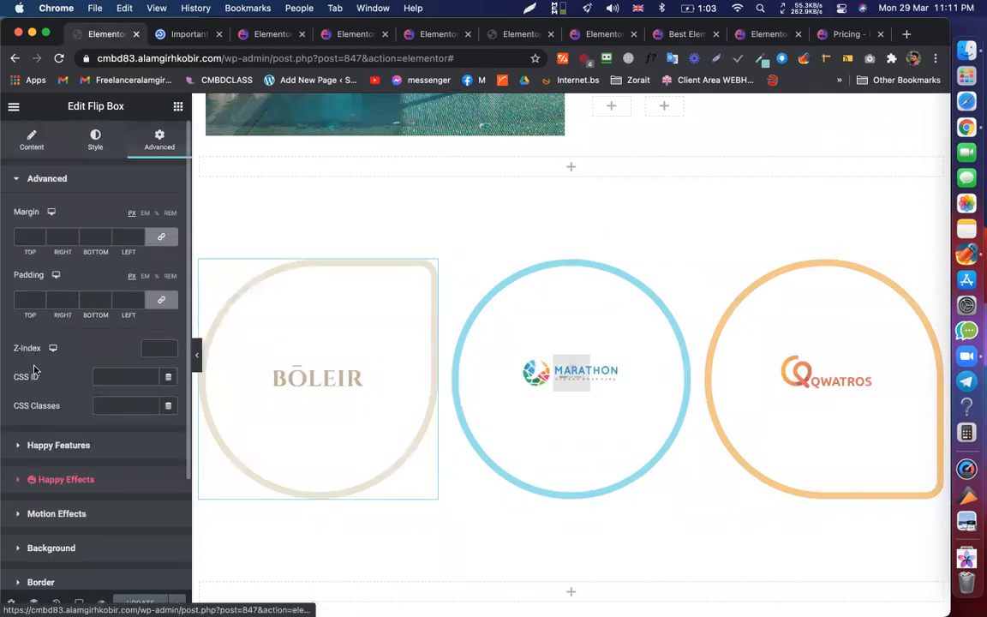
pyautogui.click(76, 481)
pyautogui.scroll(-1, 141, 332)
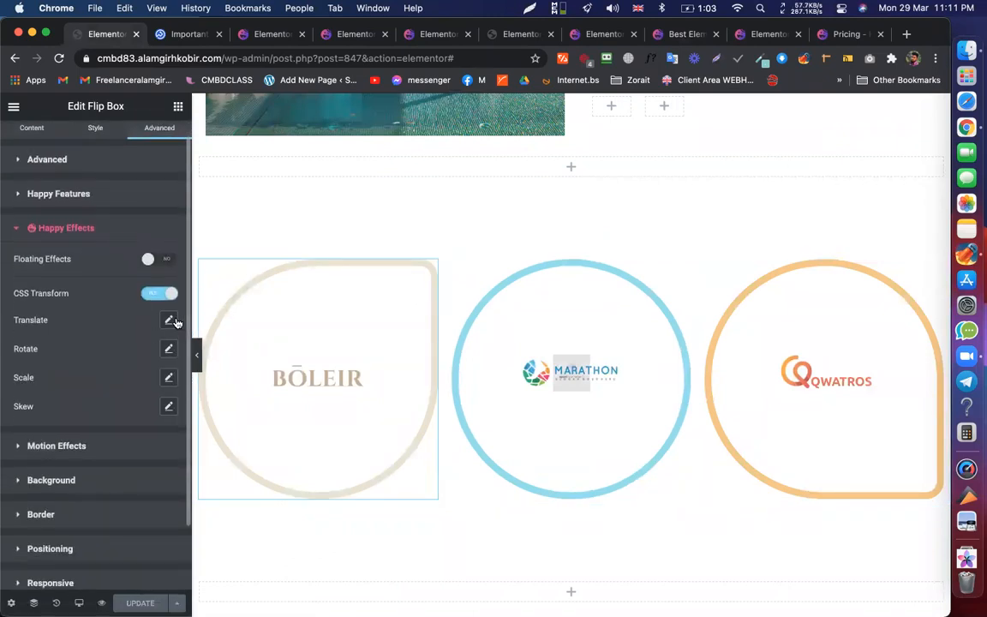
pyautogui.click(169, 321)
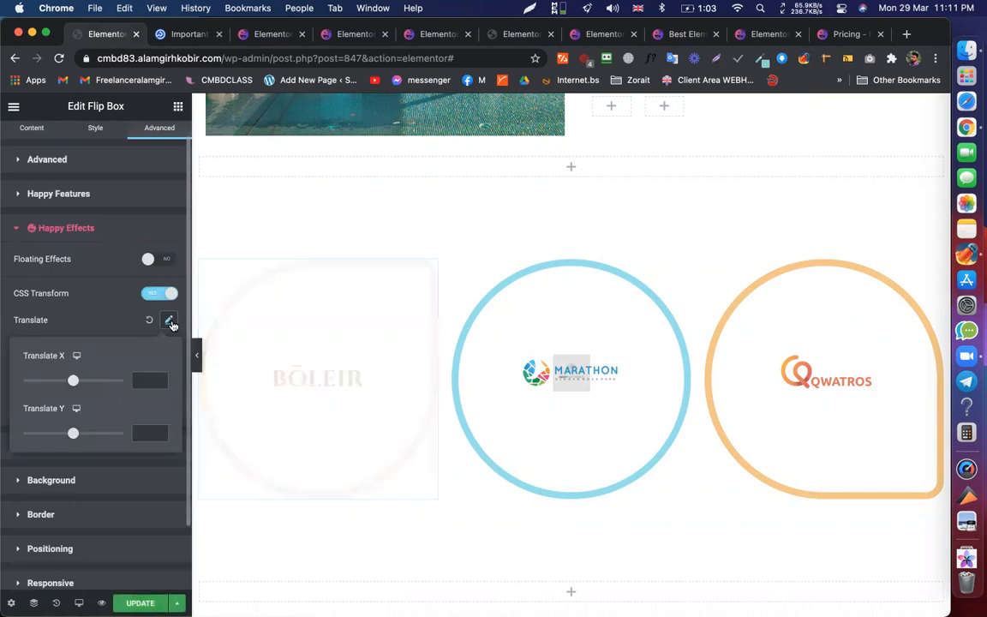
pyautogui.click(170, 320)
pyautogui.click(169, 348)
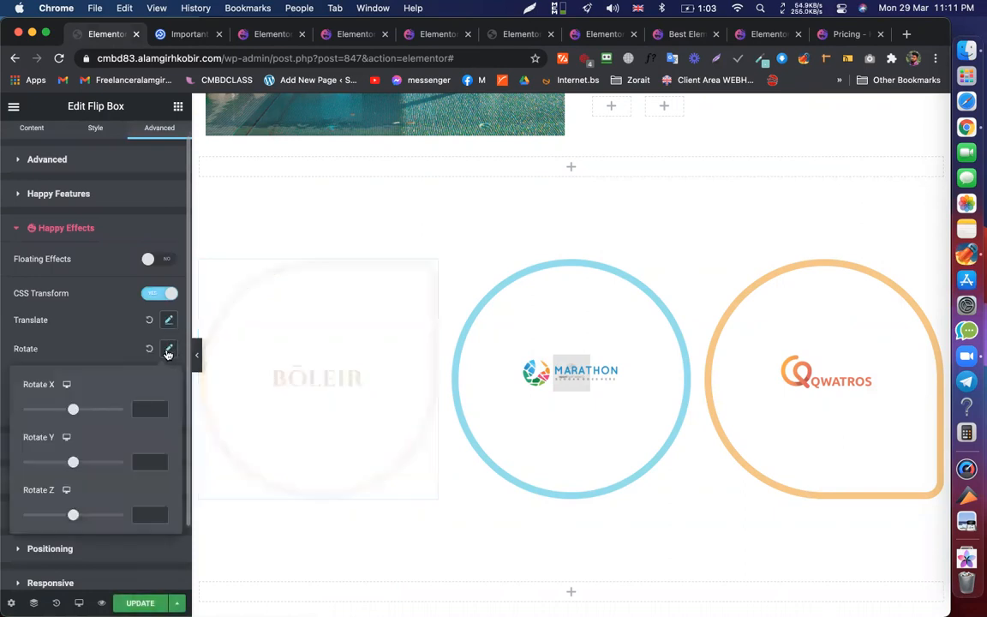
pyautogui.click(167, 350)
pyautogui.click(170, 378)
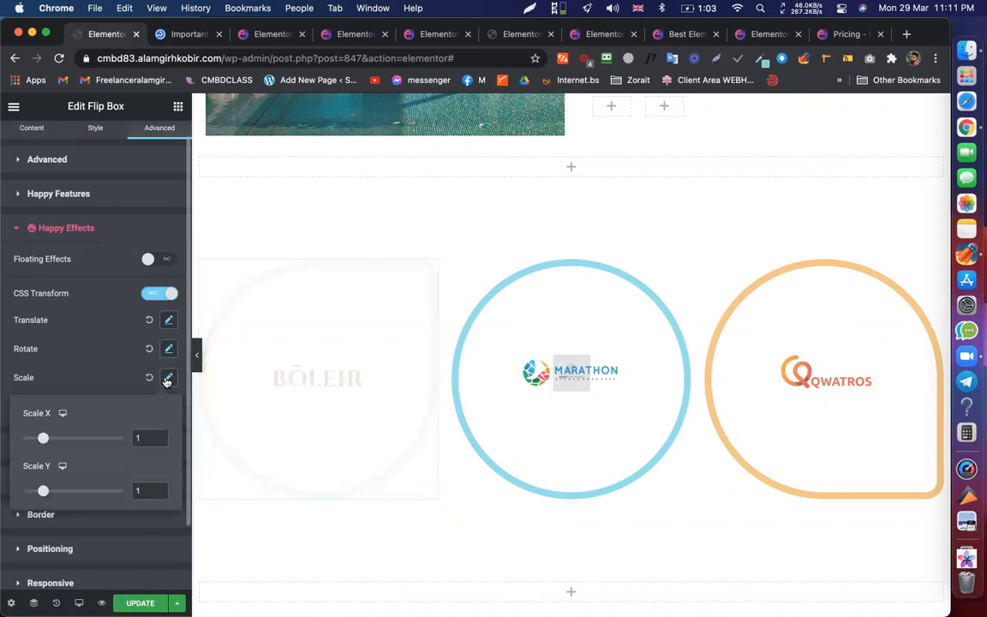
pyautogui.click(168, 379)
pyautogui.click(168, 406)
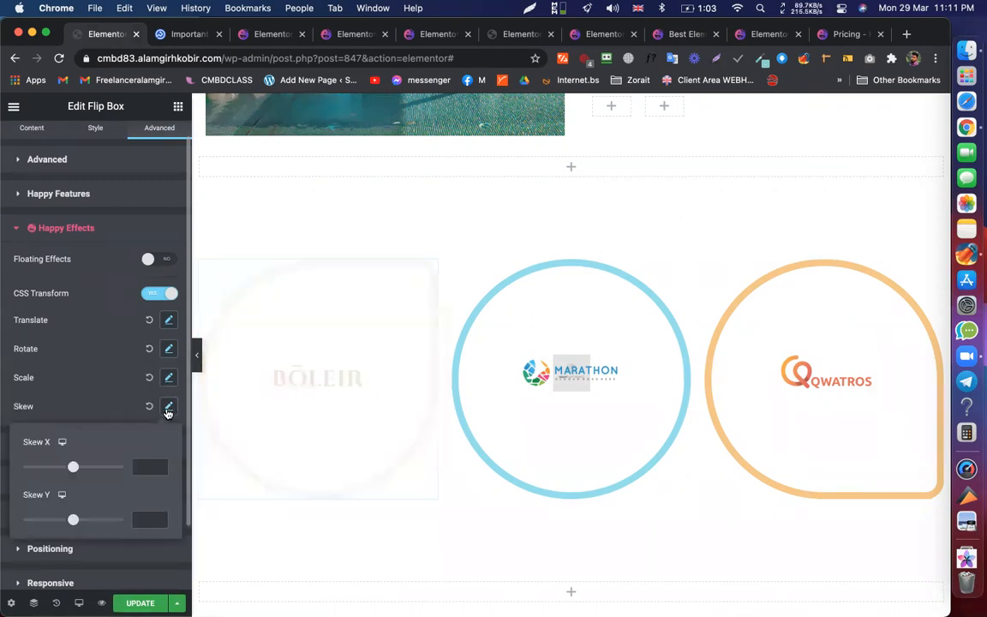
# - Try a horizontal skew of 49 and then -180, and reset the skew to default
pyautogui.moveTo(73, 469); pyautogui.dragTo(87, 470)
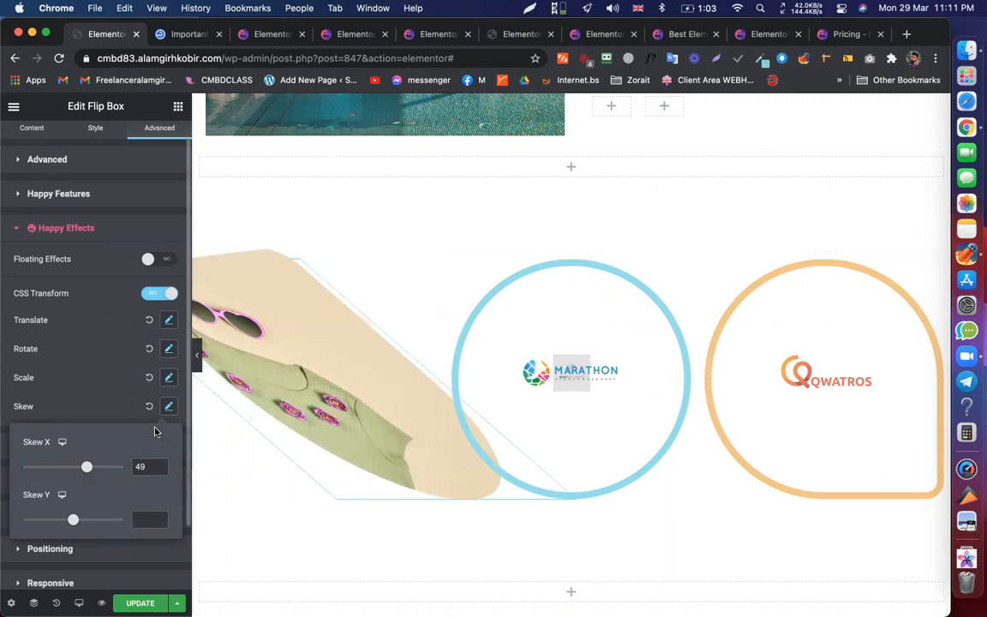
pyautogui.moveTo(88, 469); pyautogui.dragTo(21, 468)
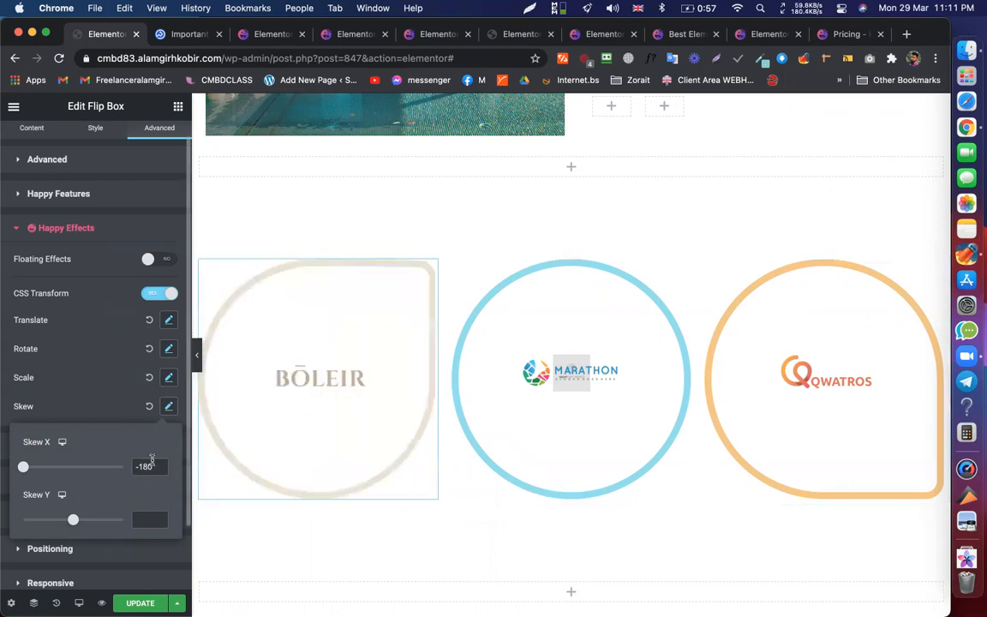
pyautogui.click(98, 379)
pyautogui.click(146, 406)
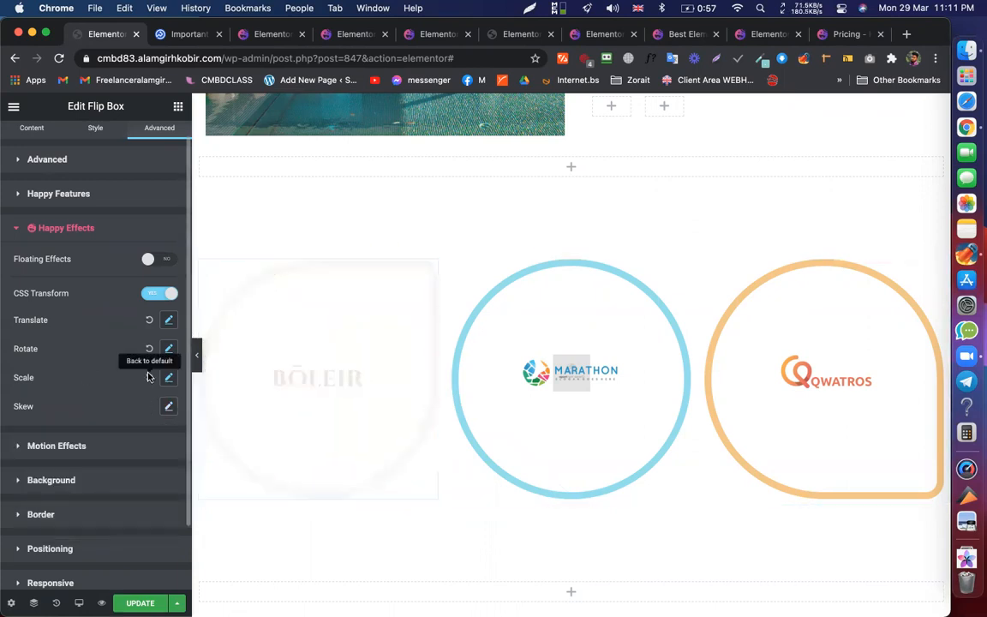
# - Try Translate X at 630 and -178 and shift the flip box vertically
pyautogui.click(169, 378)
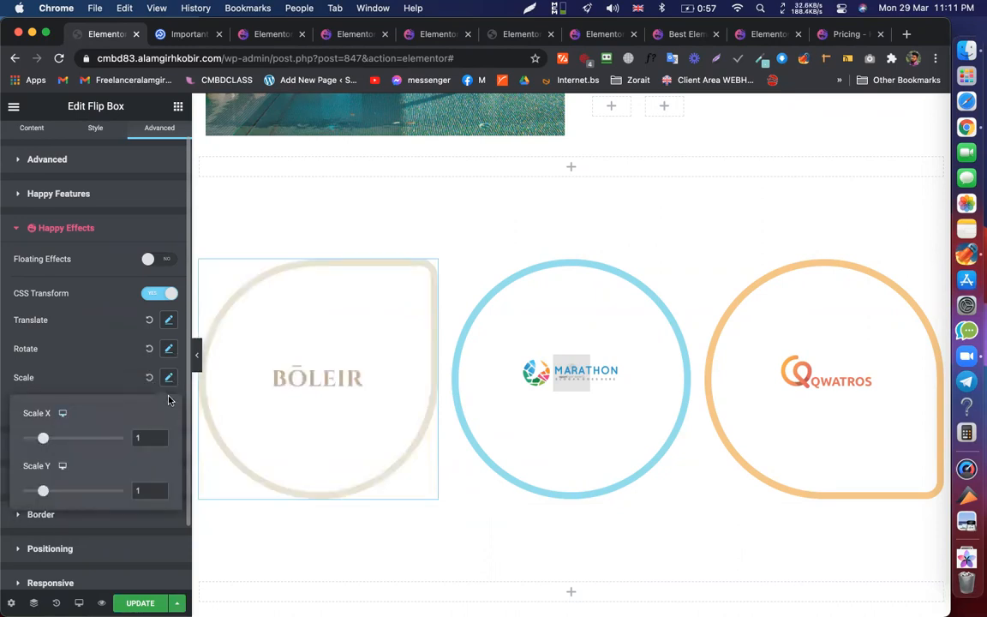
pyautogui.click(171, 378)
pyautogui.click(170, 319)
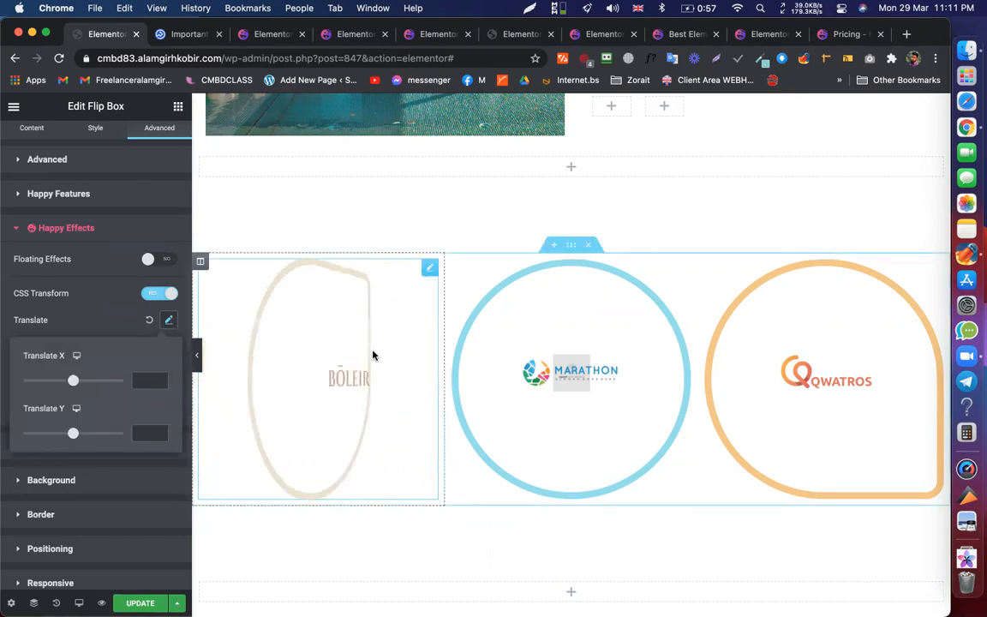
pyautogui.moveTo(71, 385); pyautogui.dragTo(102, 384)
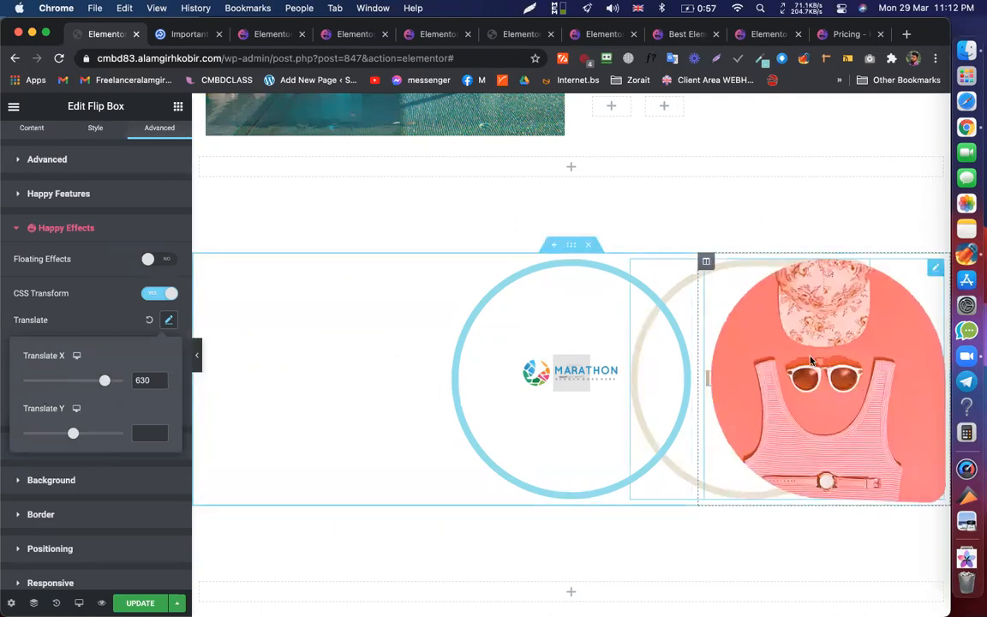
pyautogui.moveTo(101, 380); pyautogui.dragTo(64, 380)
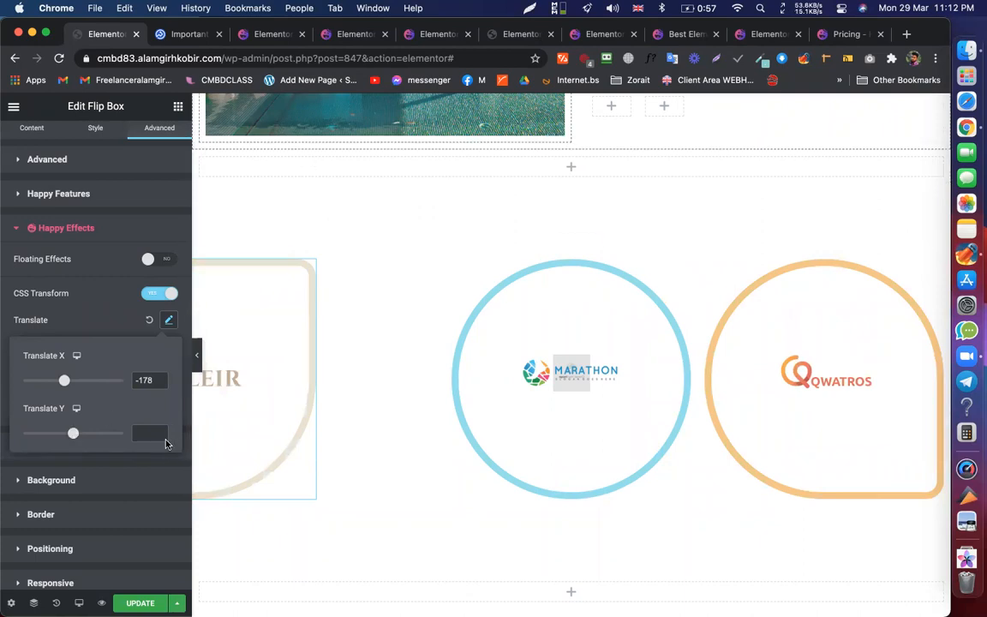
pyautogui.moveTo(74, 436); pyautogui.dragTo(115, 436)
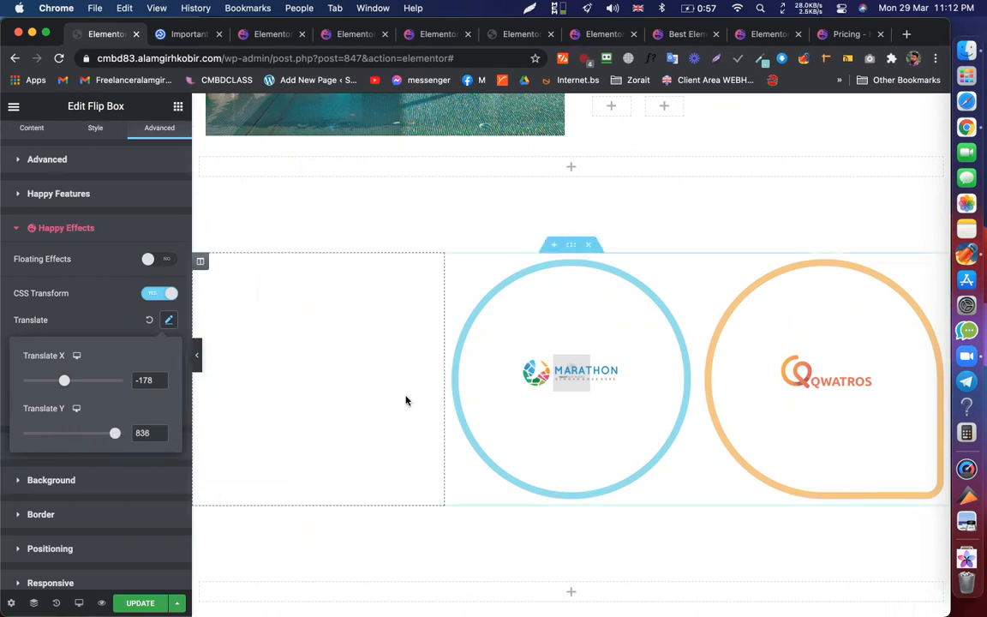
# - Clear both the X and Y translate values so the box returns to its spot
pyautogui.scroll(-10, 406, 398)
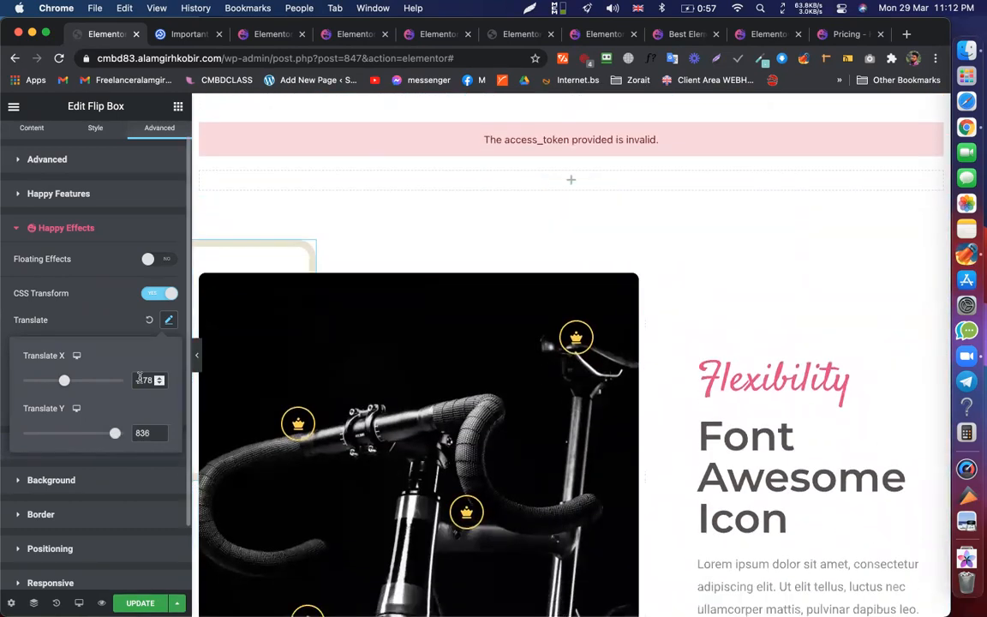
pyautogui.press('BackSpace')
pyautogui.doubleClick(142, 433)
pyautogui.press('BackSpace')
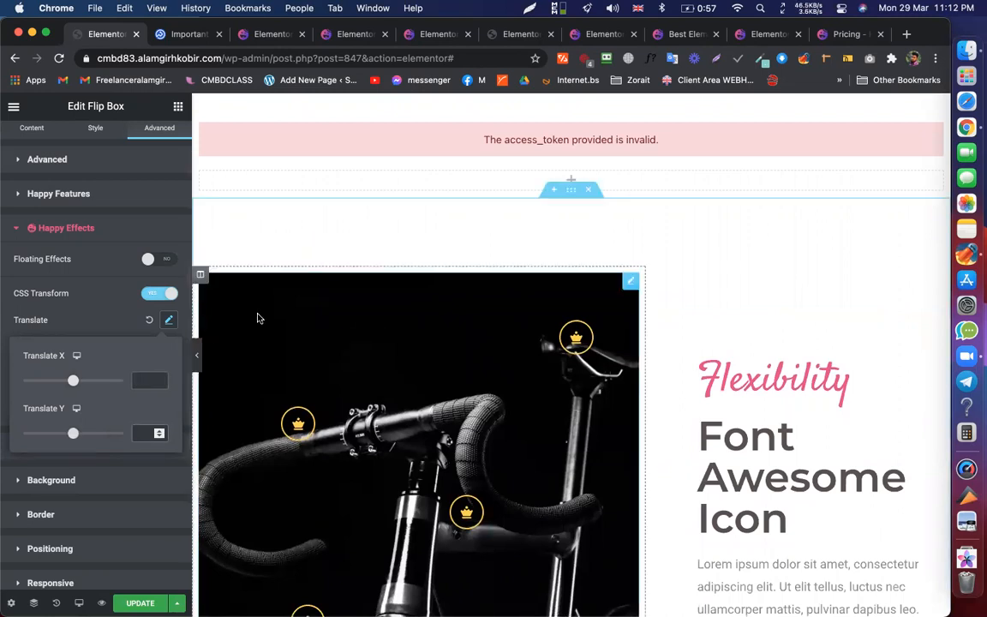
pyautogui.scroll(5, 429, 308)
# - Open the MARATHON flip box's Advanced > Happy Effects settings
pyautogui.click(683, 256)
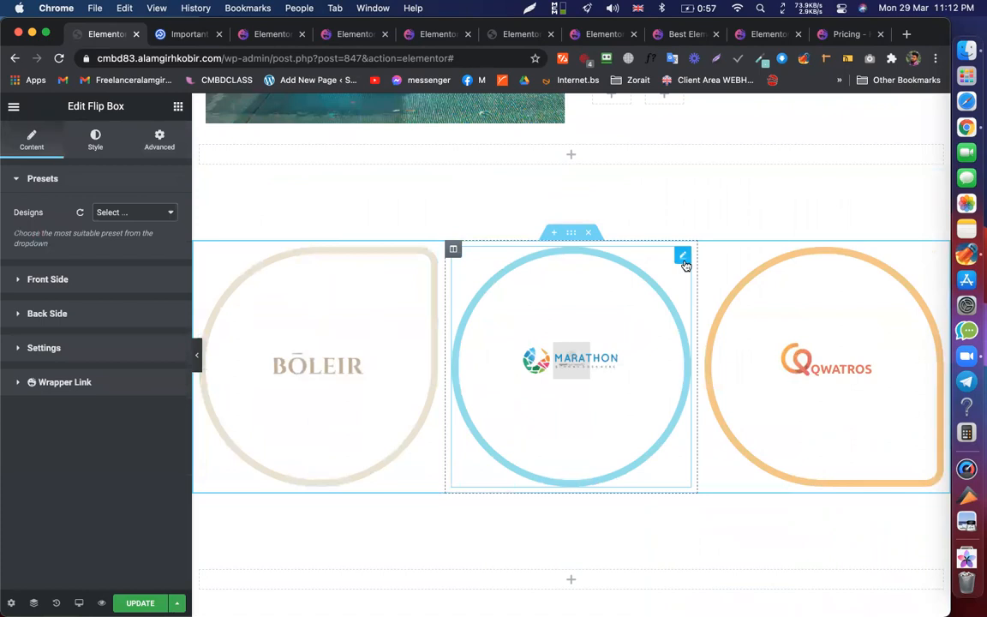
pyautogui.scroll(3, 683, 262)
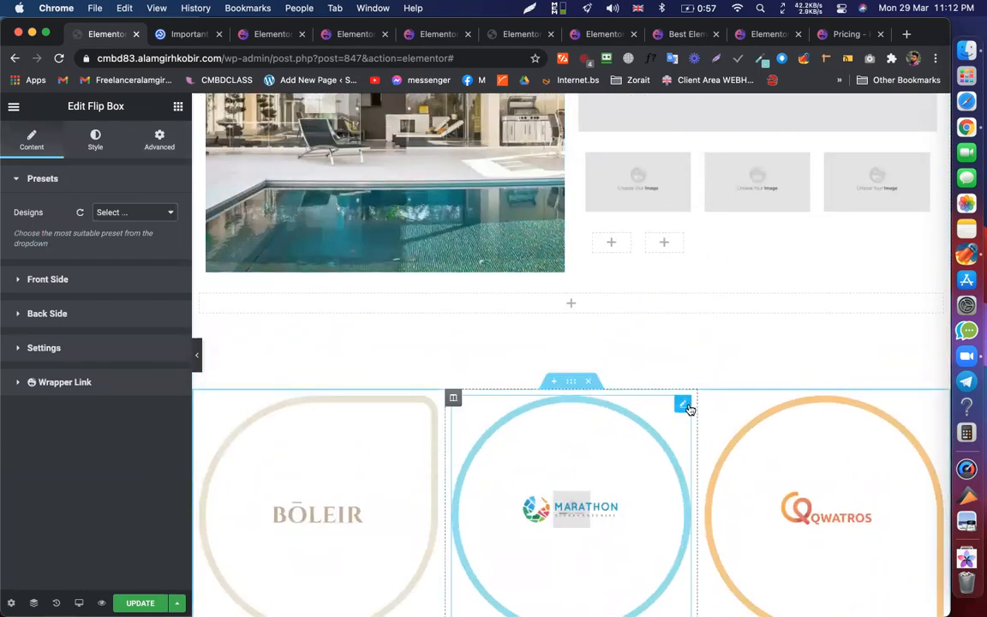
pyautogui.click(162, 144)
pyautogui.click(66, 480)
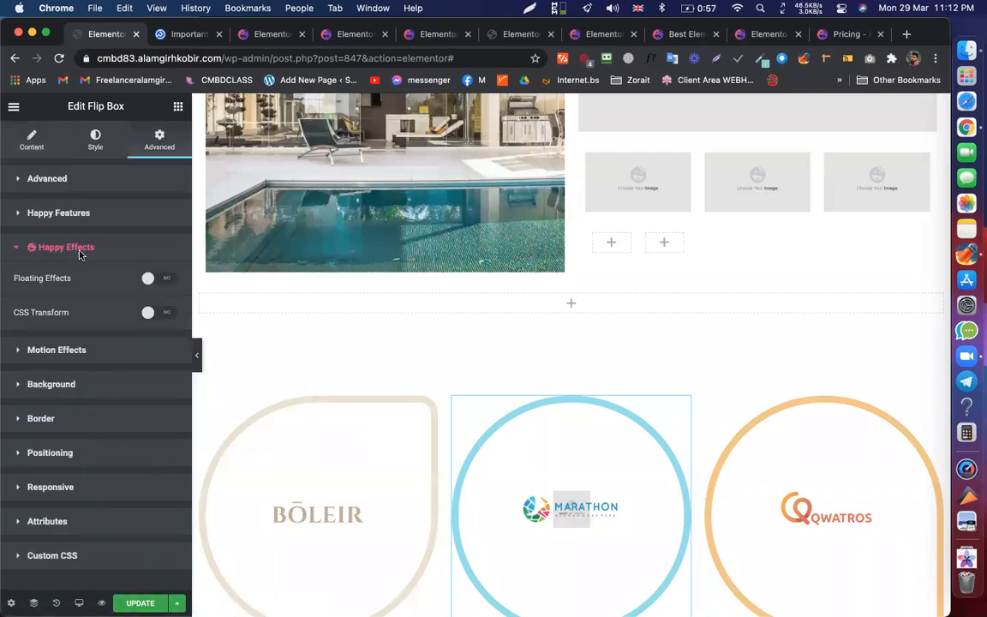
pyautogui.click(62, 214)
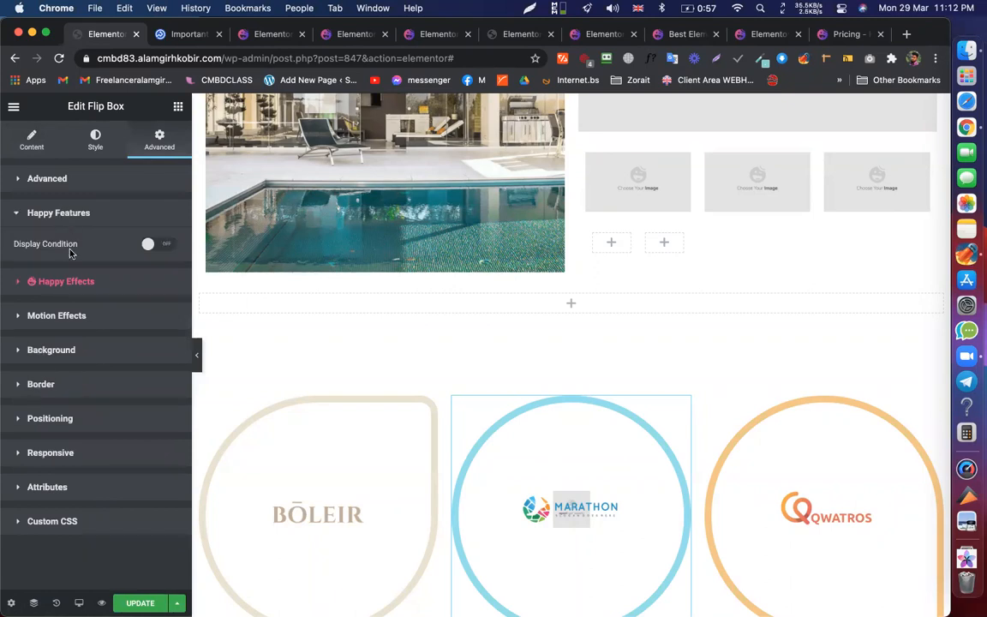
pyautogui.click(70, 282)
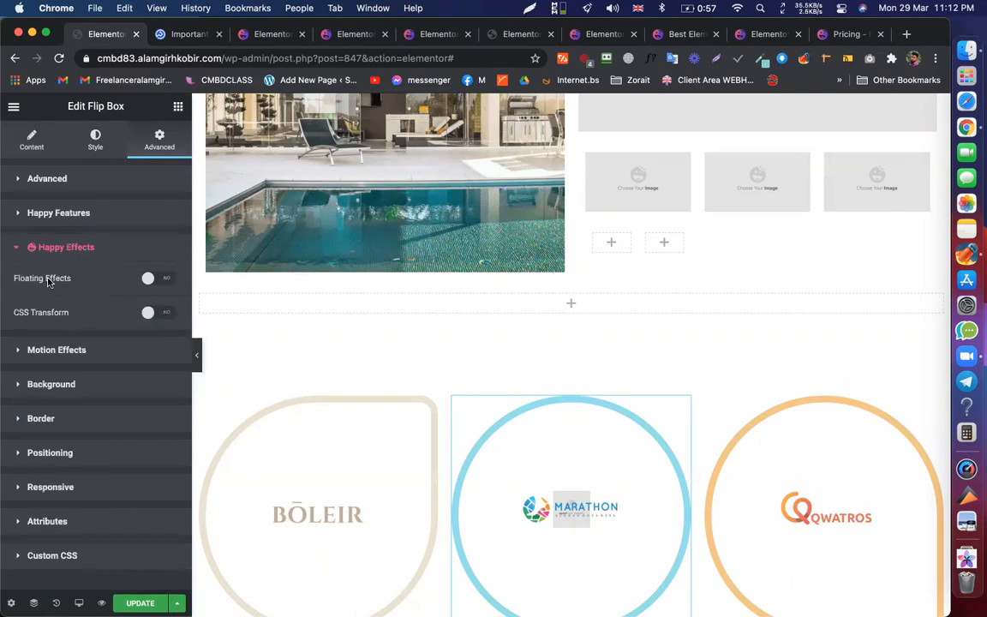
# - Try Floating Effects on and off, then enable CSS Transform for the MARATHON box
pyautogui.click(160, 279)
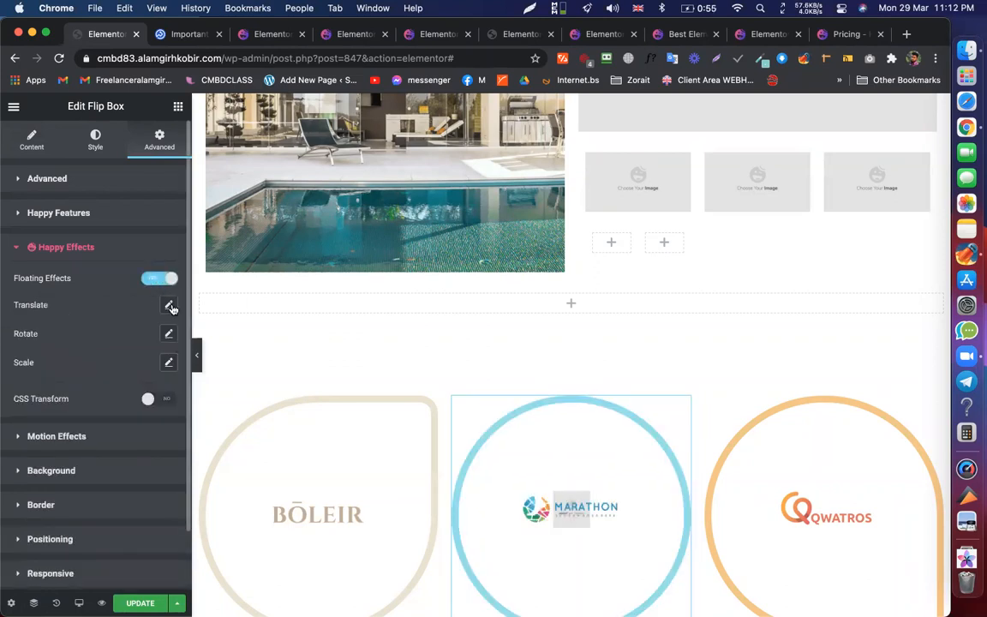
pyautogui.click(170, 307)
pyautogui.click(169, 306)
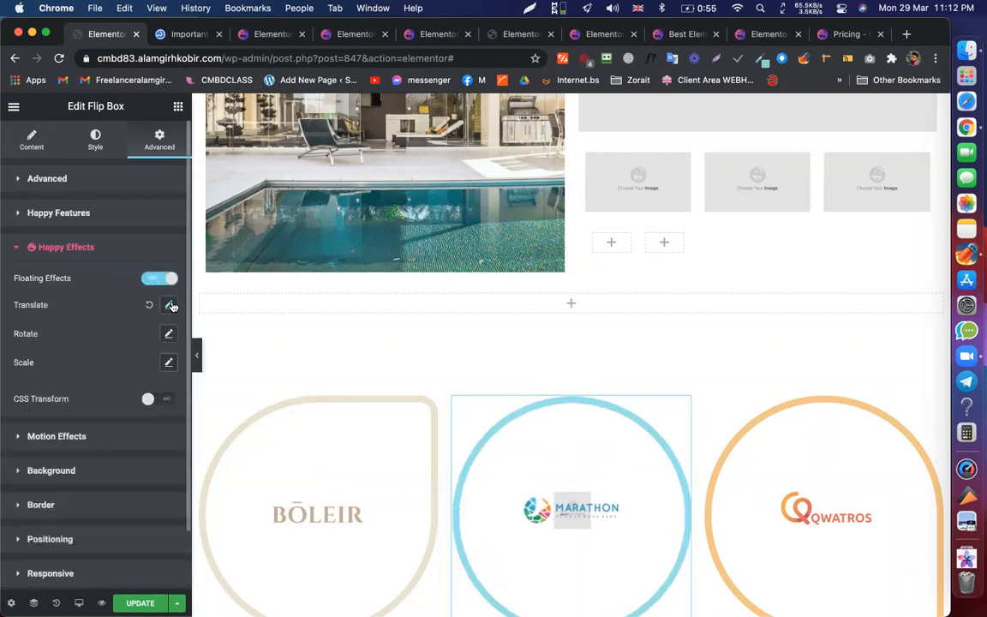
pyautogui.click(151, 280)
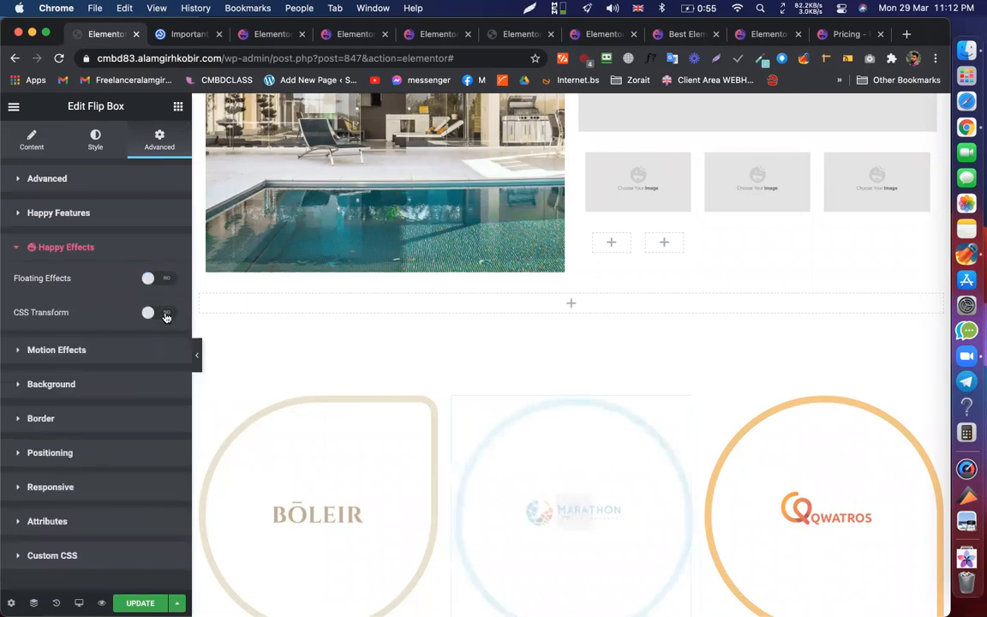
pyautogui.click(166, 315)
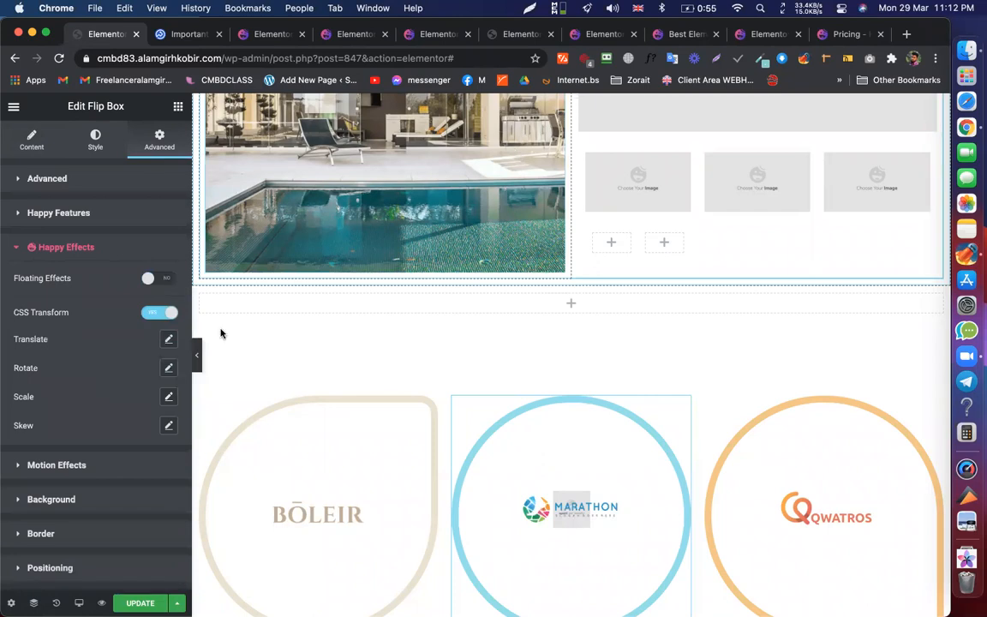
# - Cycle through the happyaddons.com tabs to the homepage's Floating Effect / Animation section
pyautogui.click(260, 39)
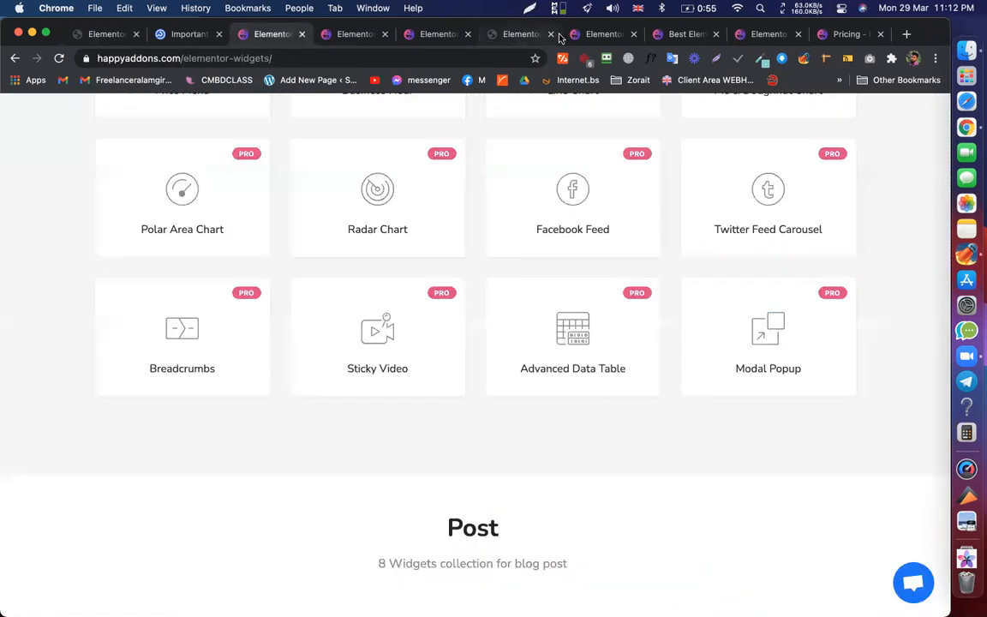
pyautogui.click(442, 41)
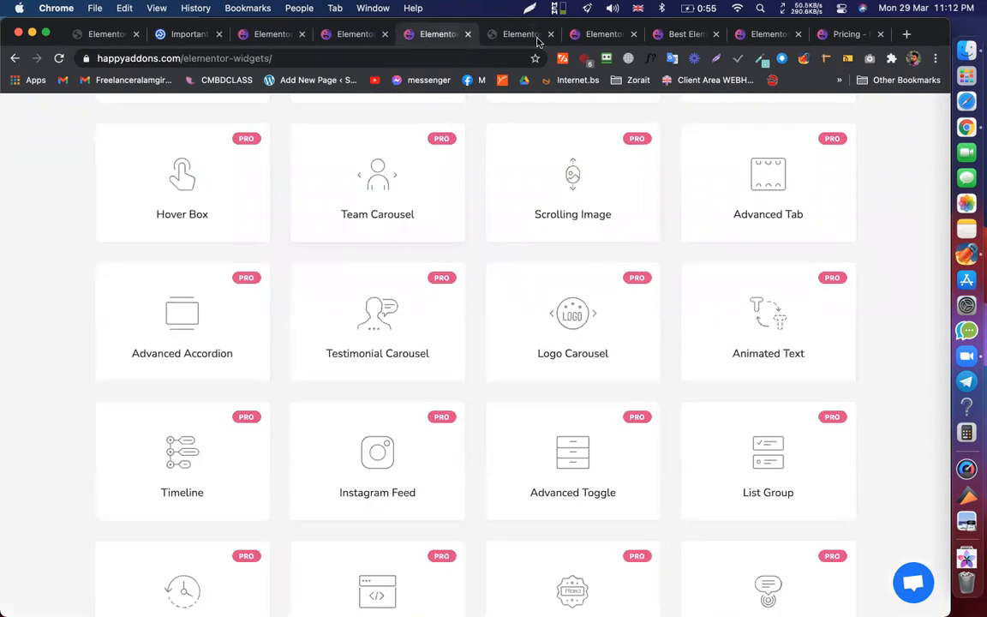
pyautogui.click(599, 34)
pyautogui.click(685, 34)
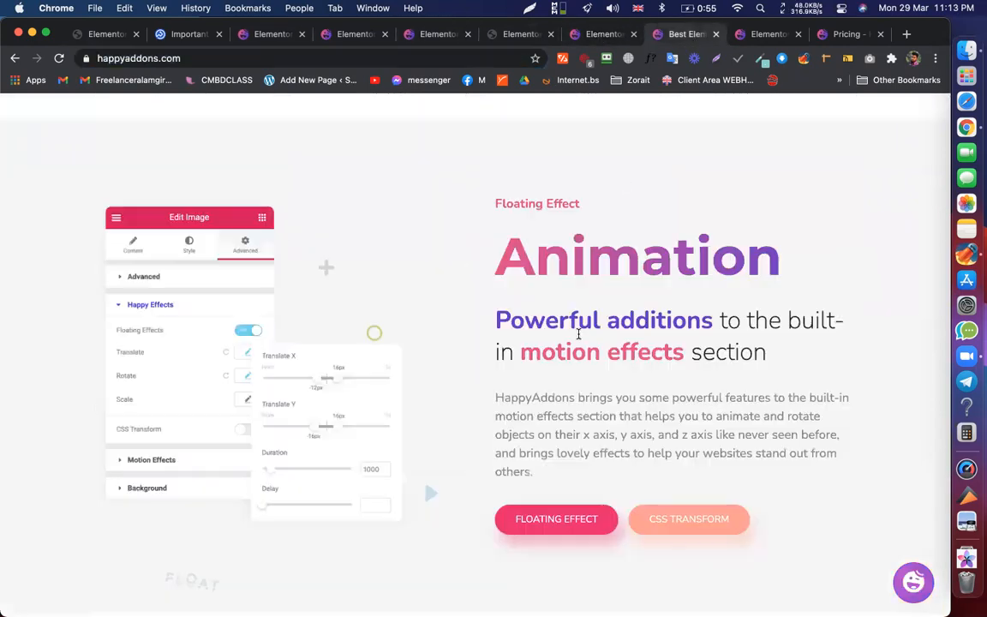
pyautogui.scroll(-1, 322, 324)
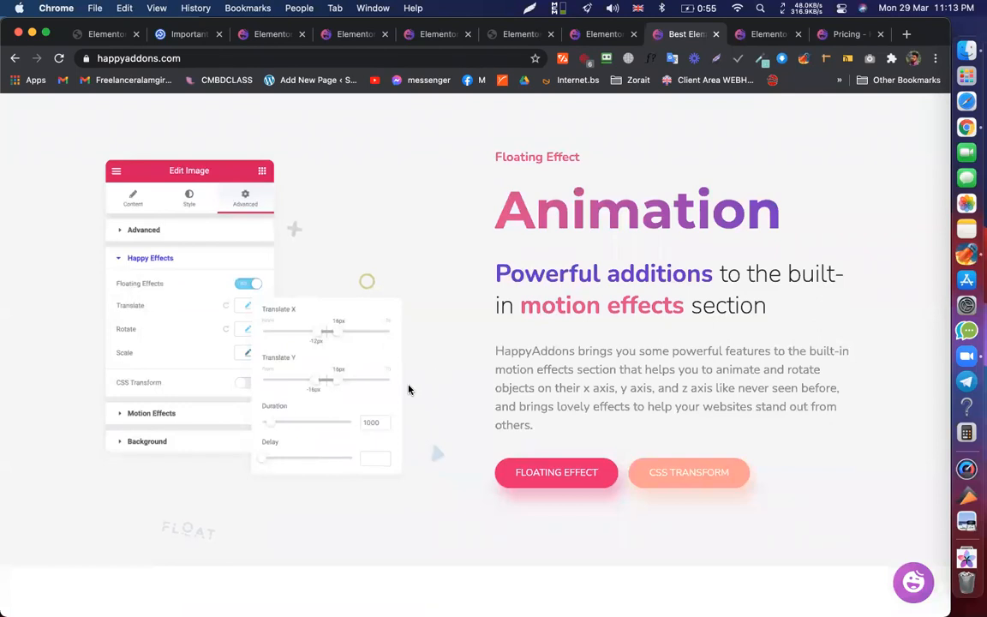
# - Back in Elementor, open the MARATHON box's Translate settings and slide it upward
pyautogui.click(109, 35)
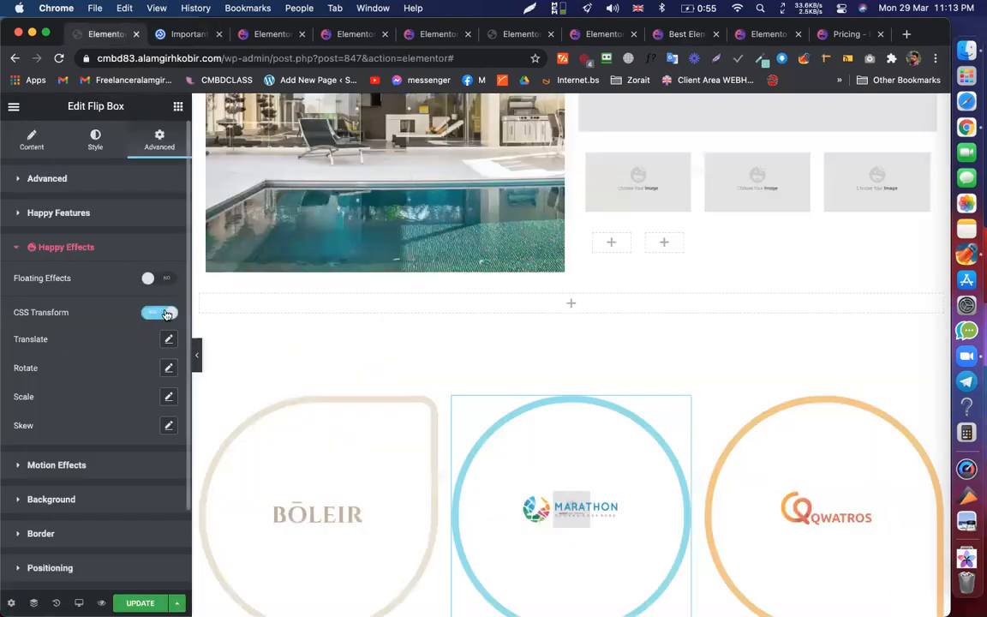
pyautogui.click(167, 340)
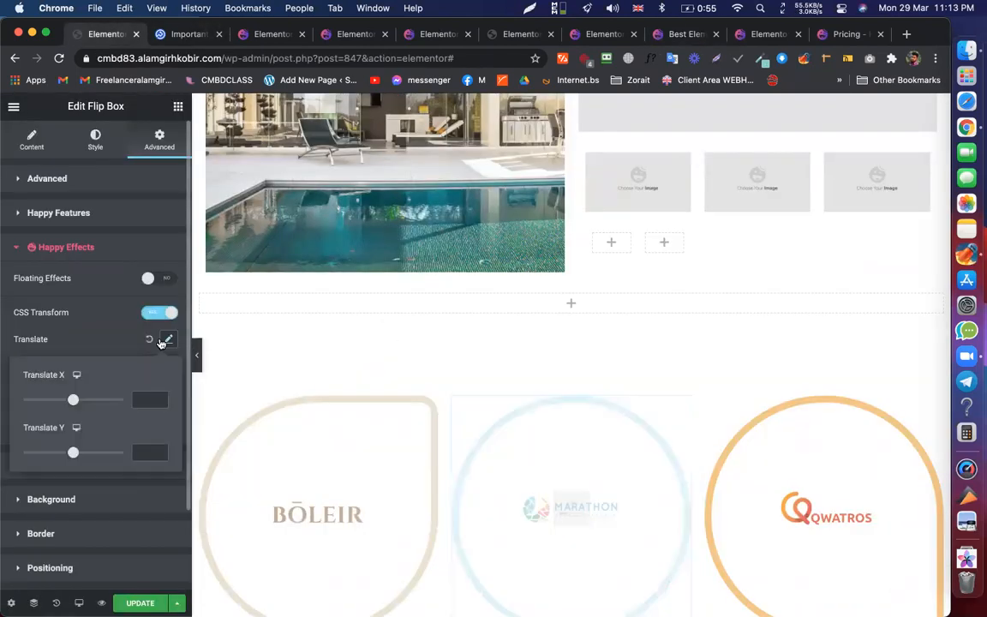
pyautogui.scroll(3, 377, 156)
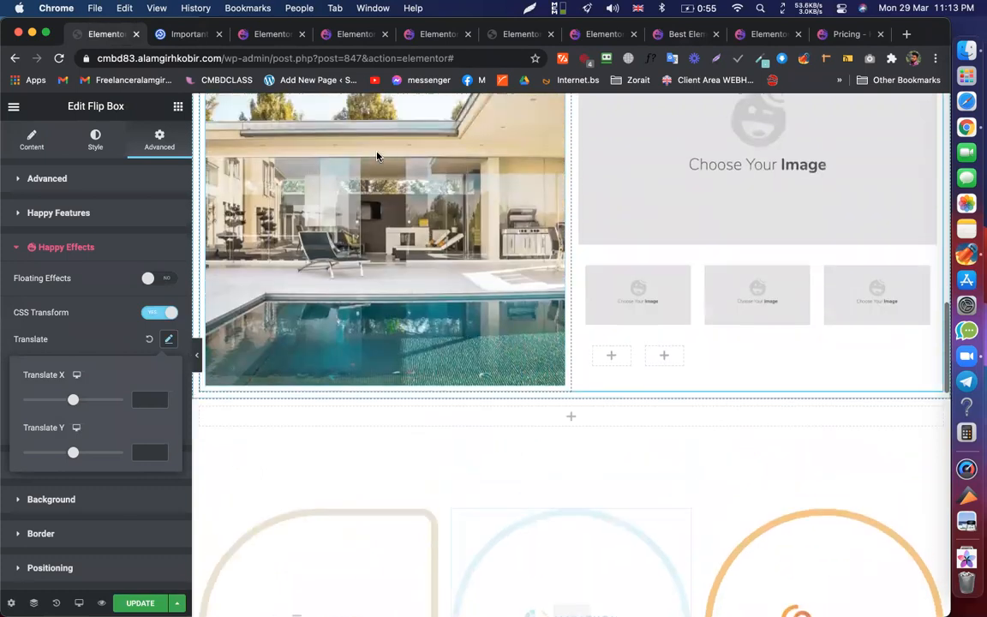
pyautogui.scroll(-4, 402, 231)
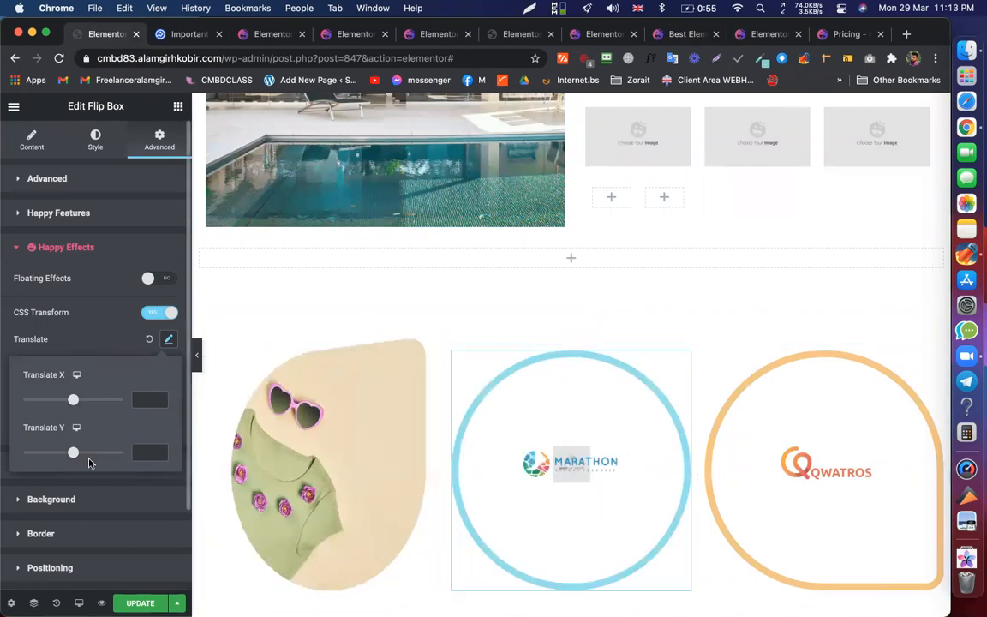
pyautogui.moveTo(64, 457); pyautogui.dragTo(41, 457)
# - Drag Translate X left and back until the logo's horizontal offset reads -28
pyautogui.scroll(5, 509, 335)
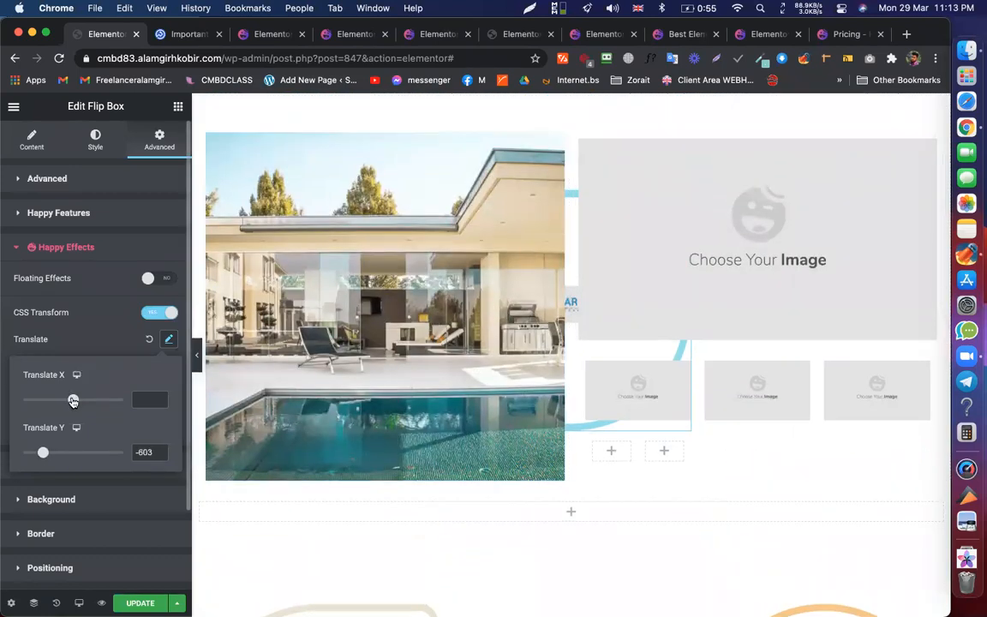
pyautogui.moveTo(73, 401); pyautogui.dragTo(48, 402)
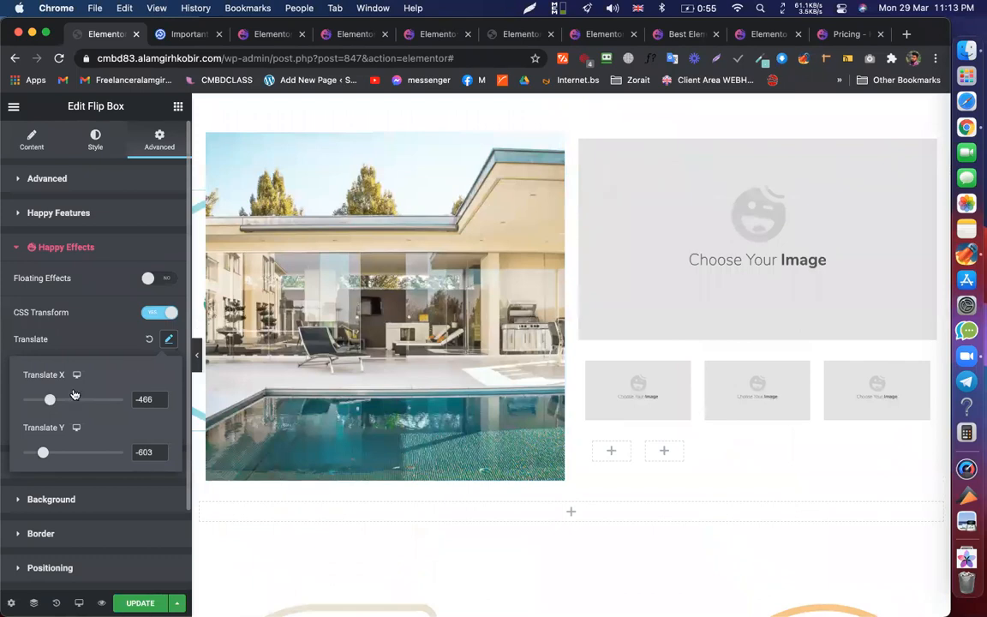
pyautogui.moveTo(60, 403); pyautogui.dragTo(73, 403)
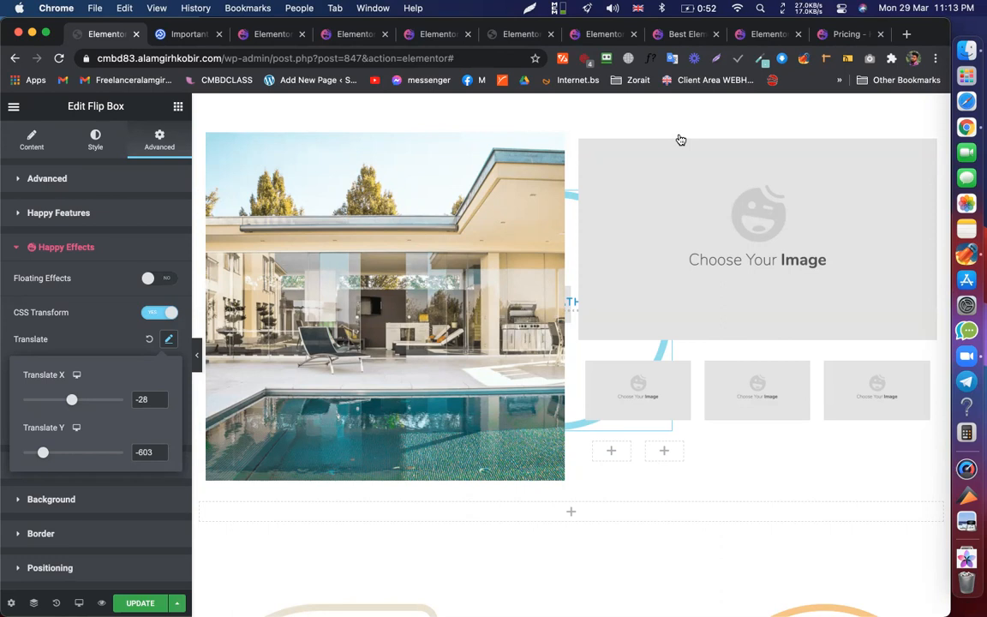
pyautogui.click(85, 190)
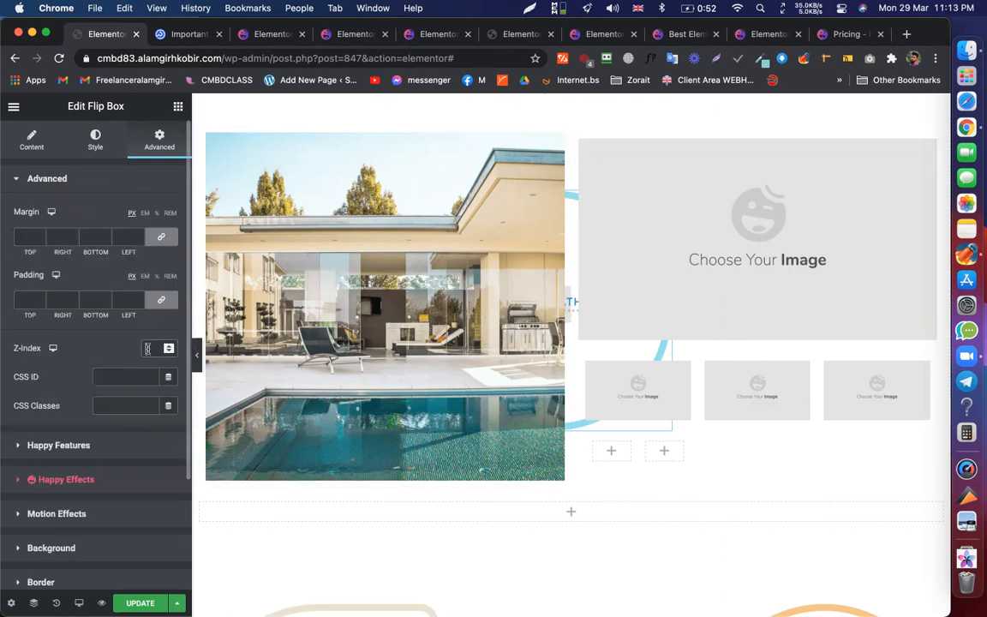
# - Set the flip box's Z-Index to 2 so the logo sits in front of the pool image
pyautogui.click(147, 348)
pyautogui.write('2')
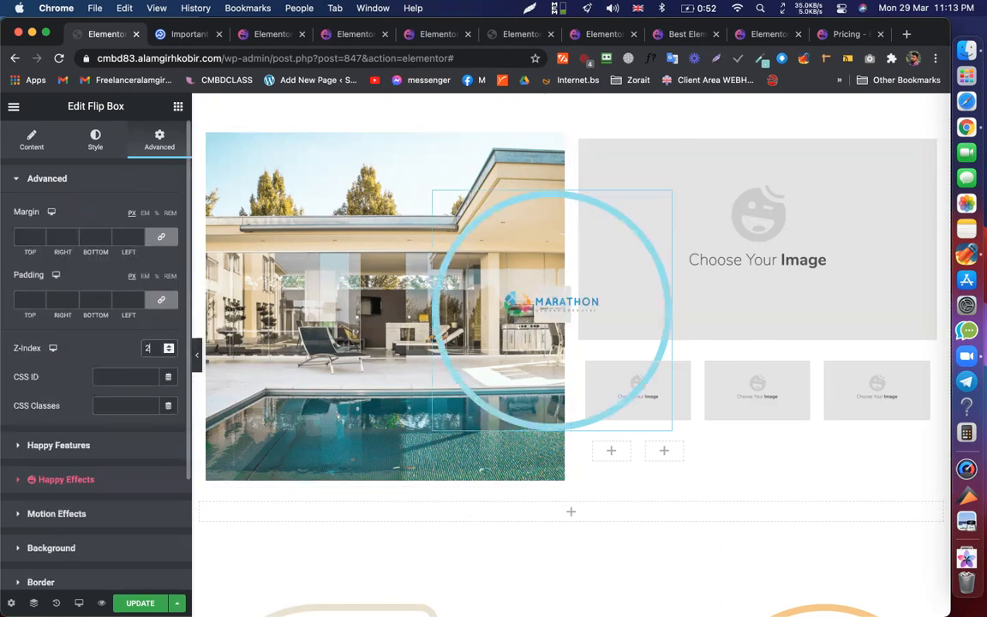
pyautogui.click(71, 479)
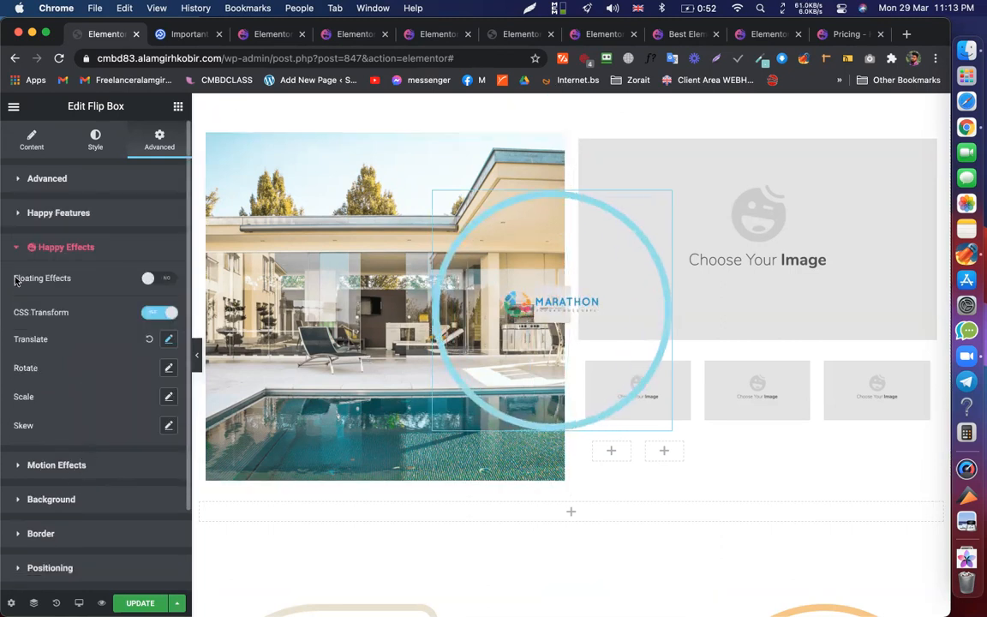
pyautogui.click(169, 340)
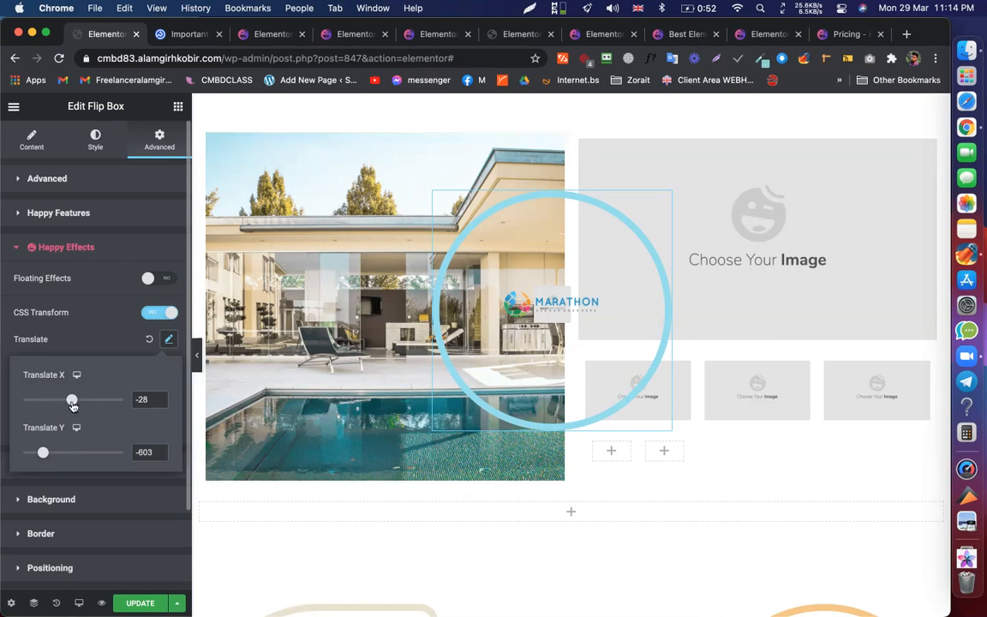
# - Move the logo left with Translate X to -230, over the middle of the pool image
pyautogui.moveTo(72, 404); pyautogui.dragTo(69, 405)
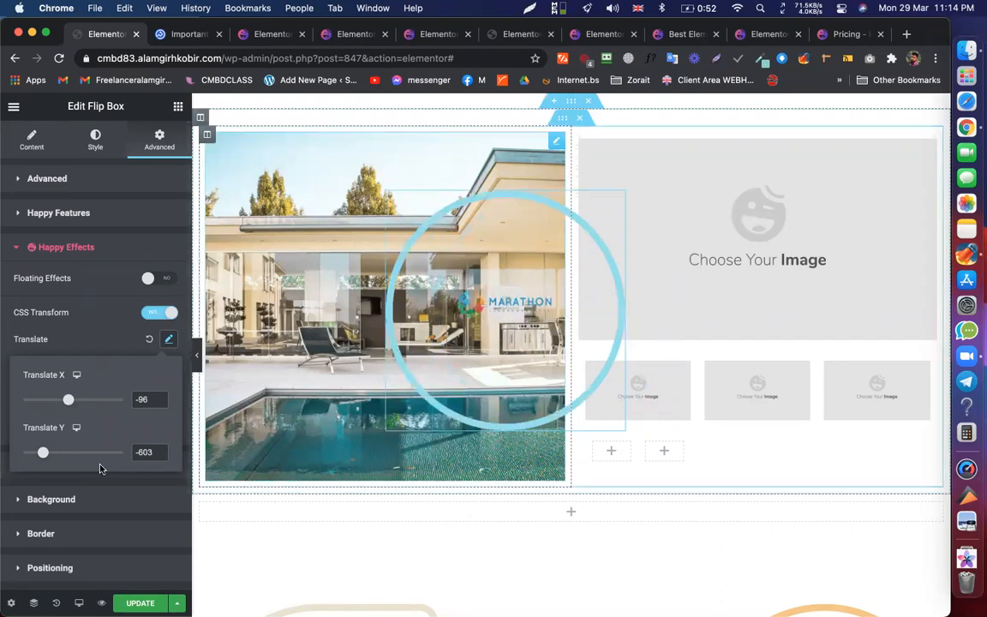
pyautogui.click(159, 403)
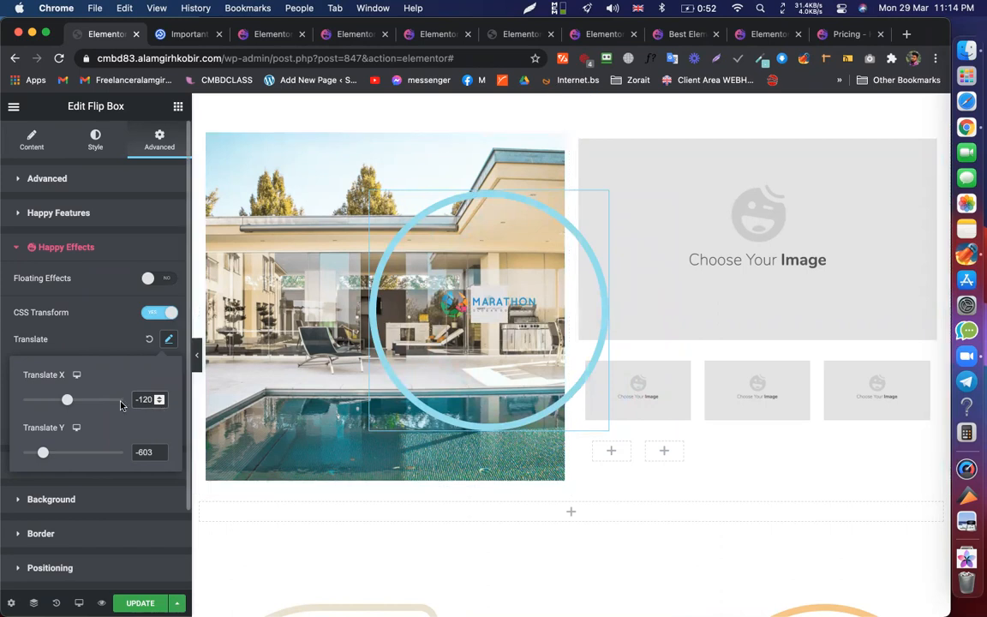
pyautogui.moveTo(70, 402); pyautogui.dragTo(65, 403)
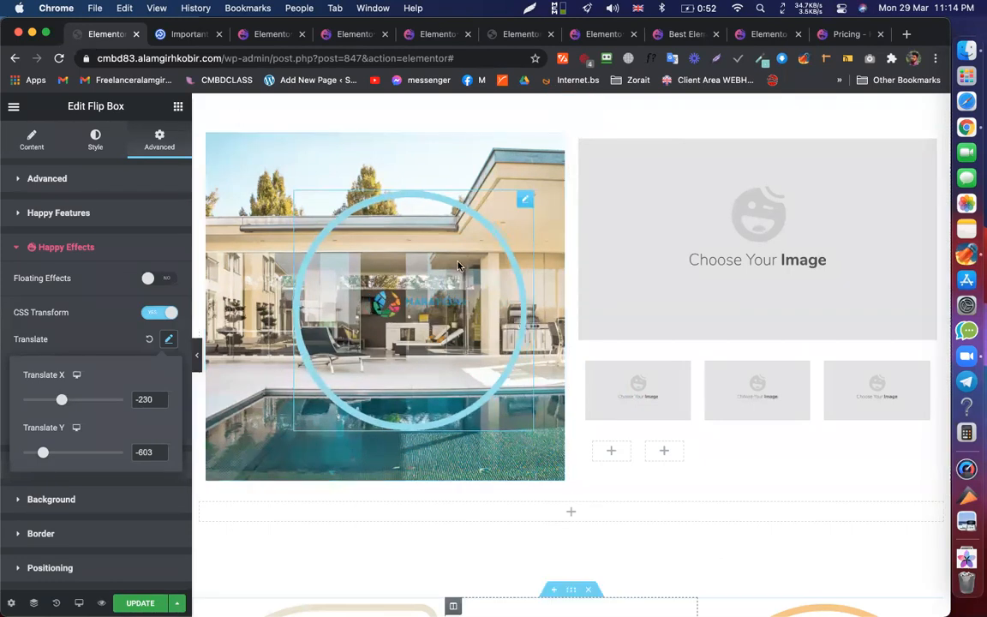
pyautogui.press('super+5')
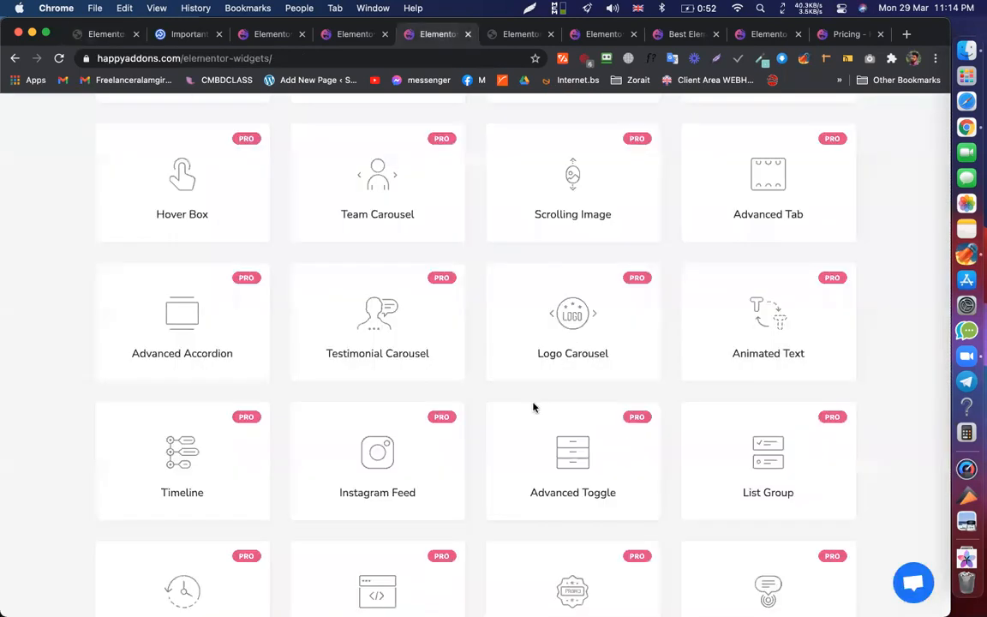
pyautogui.press('super+1')
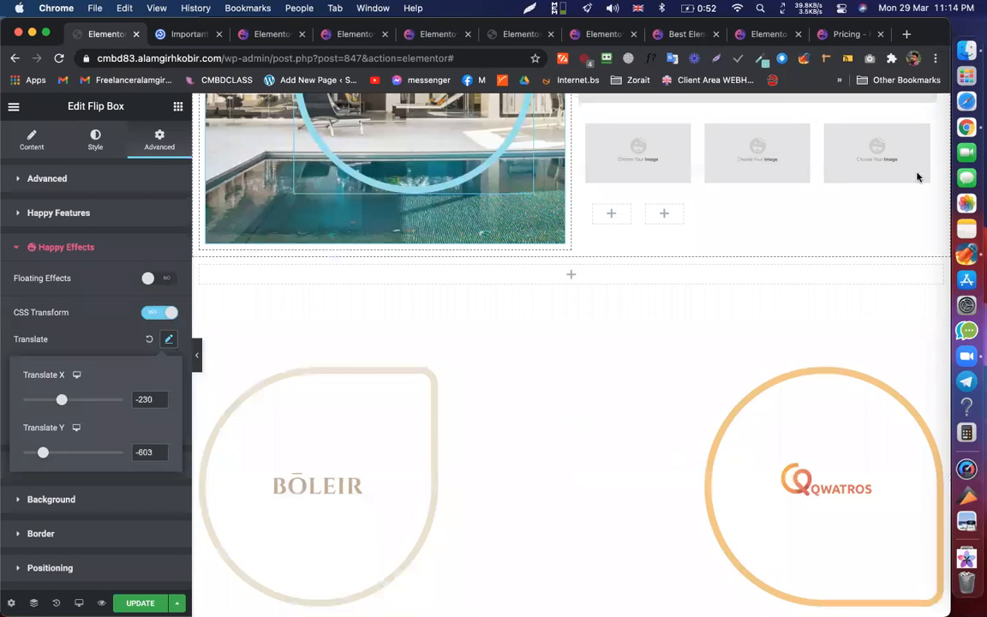
# - Check the logo circle over the pool image and close the Translate popover
pyautogui.scroll(3, 917, 177)
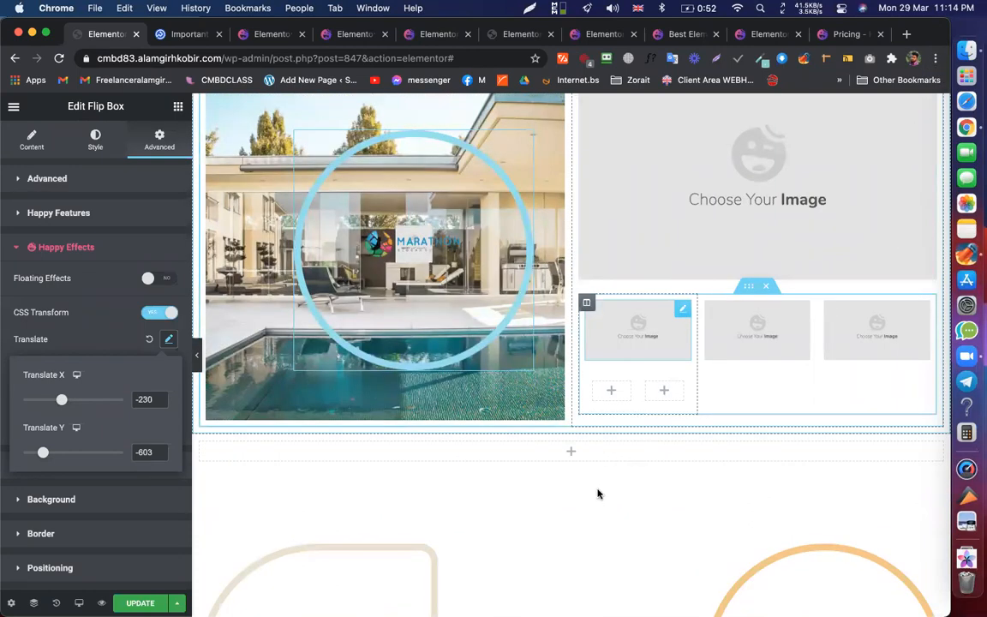
pyautogui.scroll(-2, 450, 265)
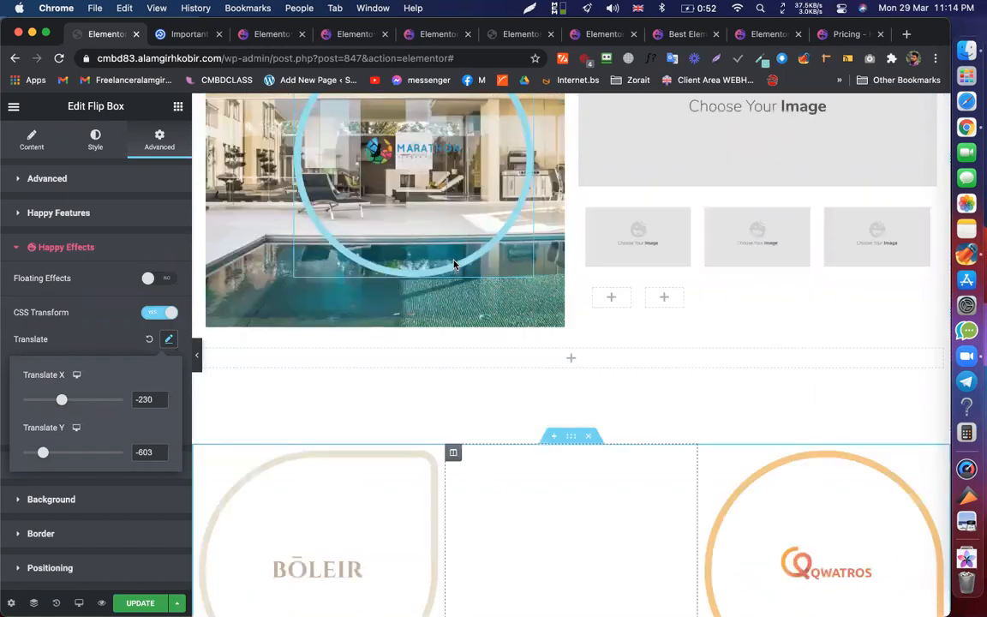
pyautogui.scroll(3, 454, 264)
pyautogui.scroll(-2, 454, 264)
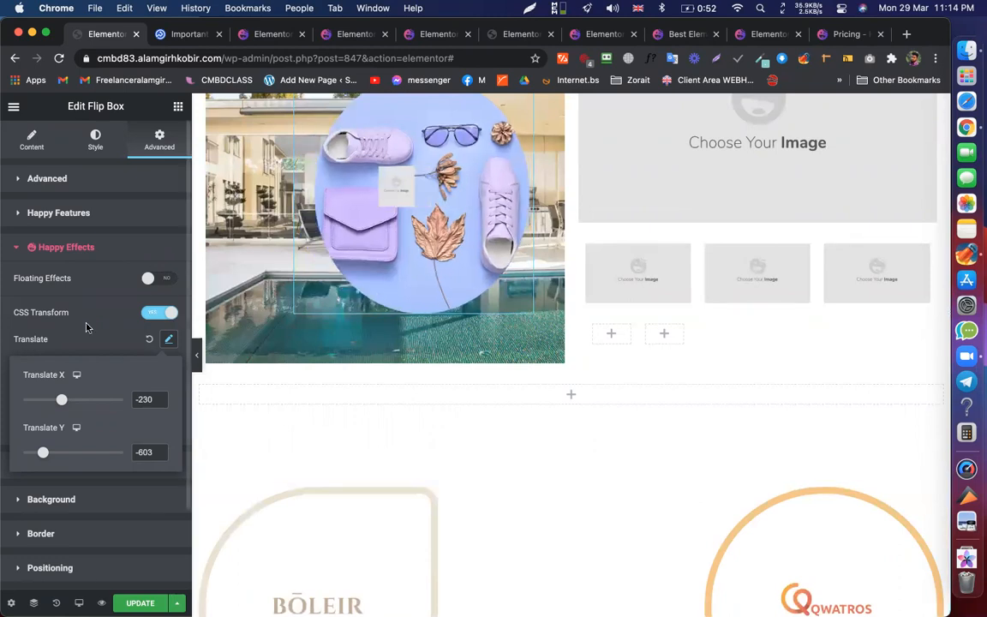
pyautogui.click(137, 504)
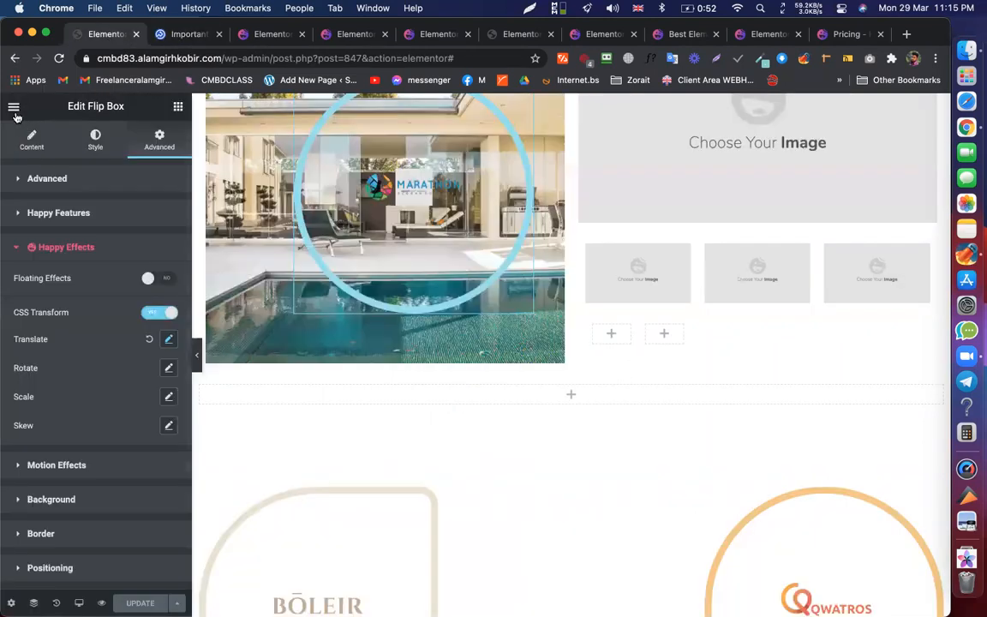
# - Return the sidebar from Flip Box settings to the Elements widget panel
pyautogui.click(14, 108)
pyautogui.click(13, 109)
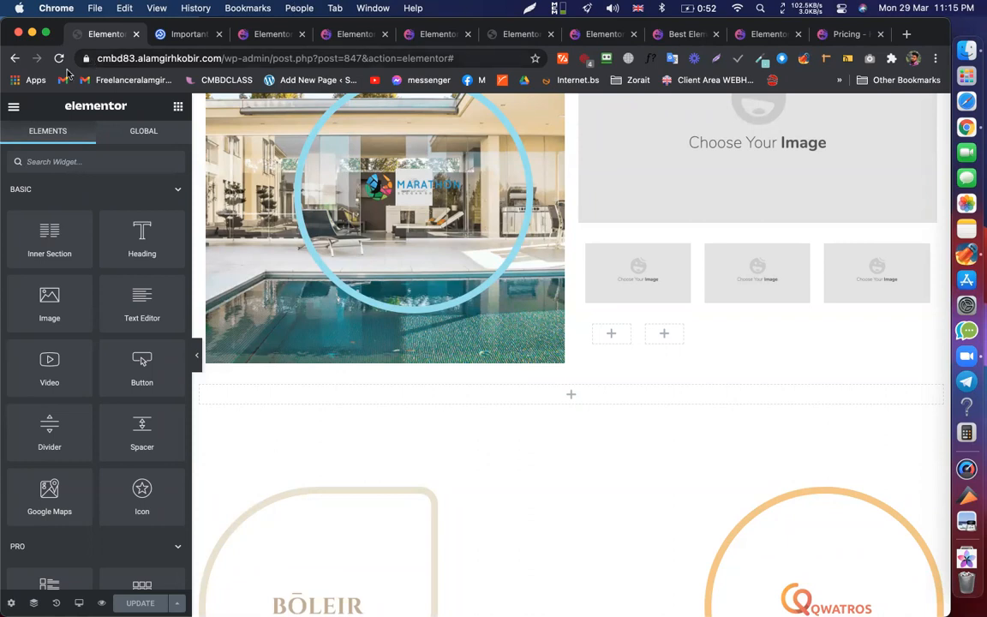
pyautogui.click(13, 108)
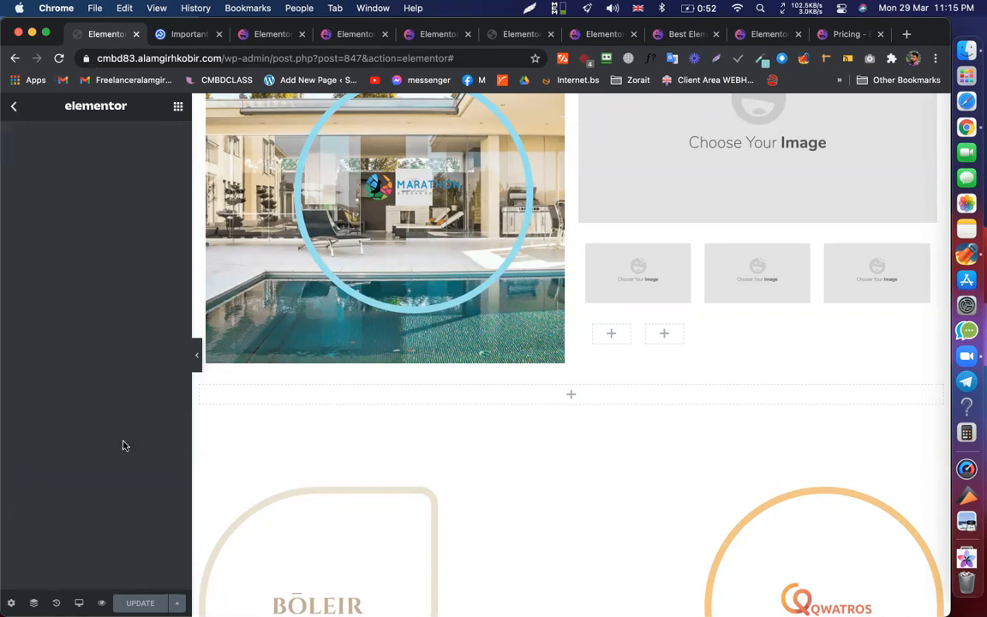
pyautogui.click(12, 107)
pyautogui.moveTo(272, 58); pyautogui.dragTo(80, 65)
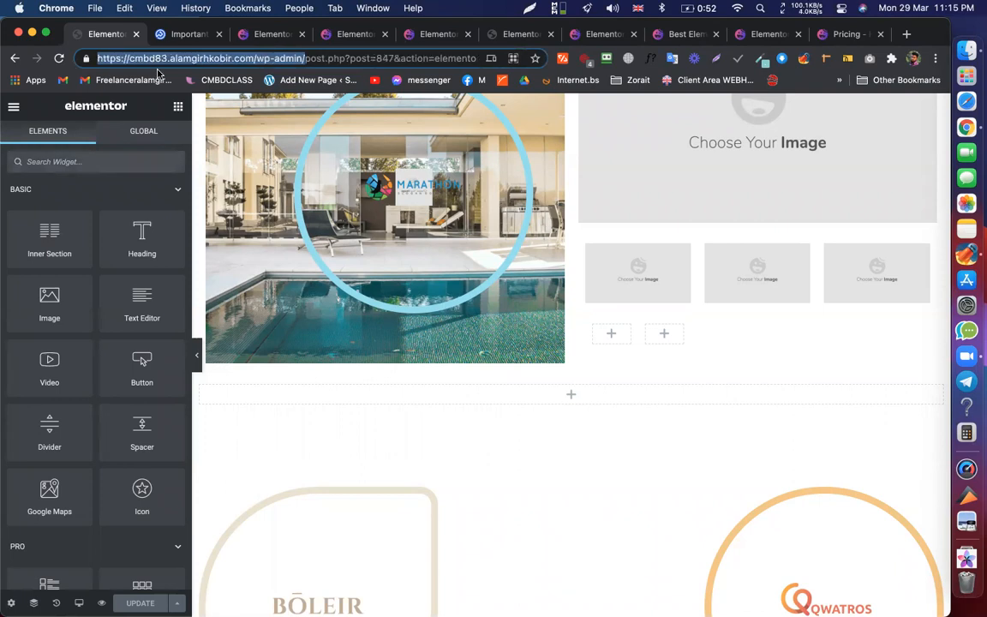
# - Go to the HappyAddons home page and close all browser tabs to its right
pyautogui.click(181, 39)
pyautogui.click(267, 35)
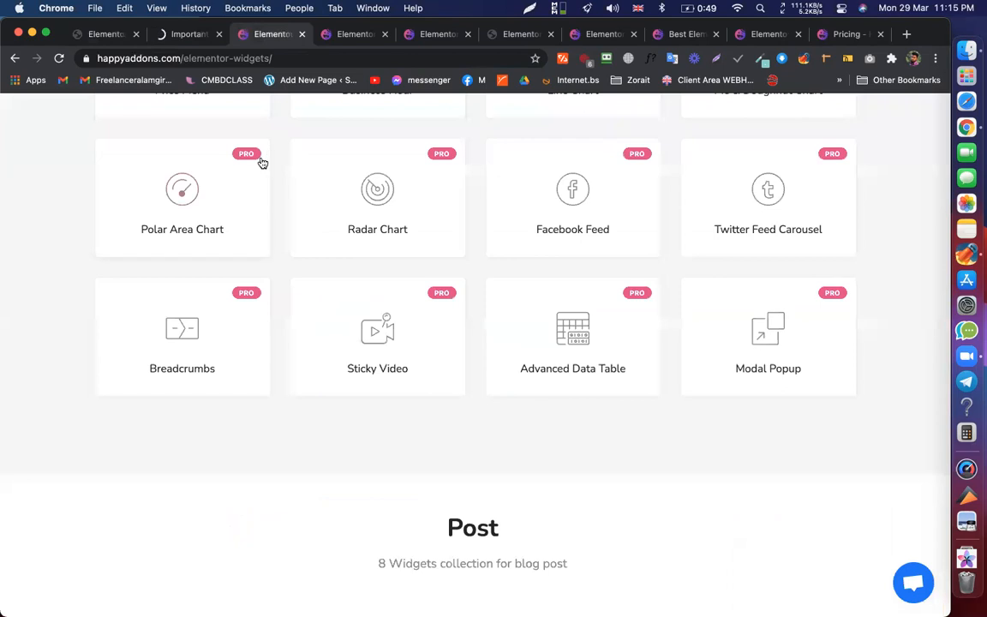
pyautogui.scroll(15, 262, 163)
pyautogui.click(436, 121)
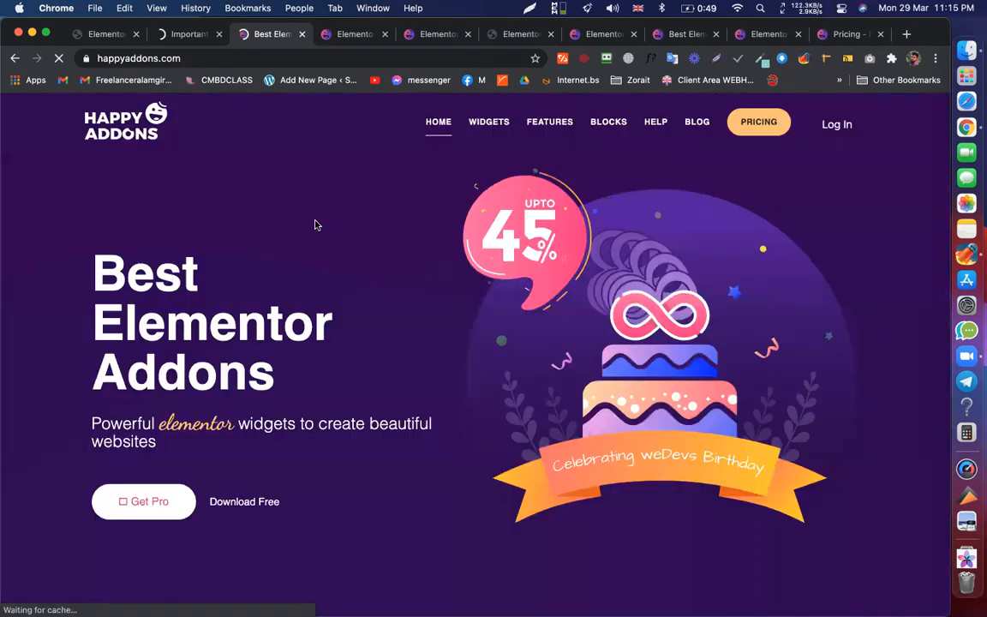
pyautogui.rightClick(260, 40)
pyautogui.press('Return')
# - Scroll down to the Widget Background Overlay section and the View All Features button
pyautogui.scroll(-15, 459, 262)
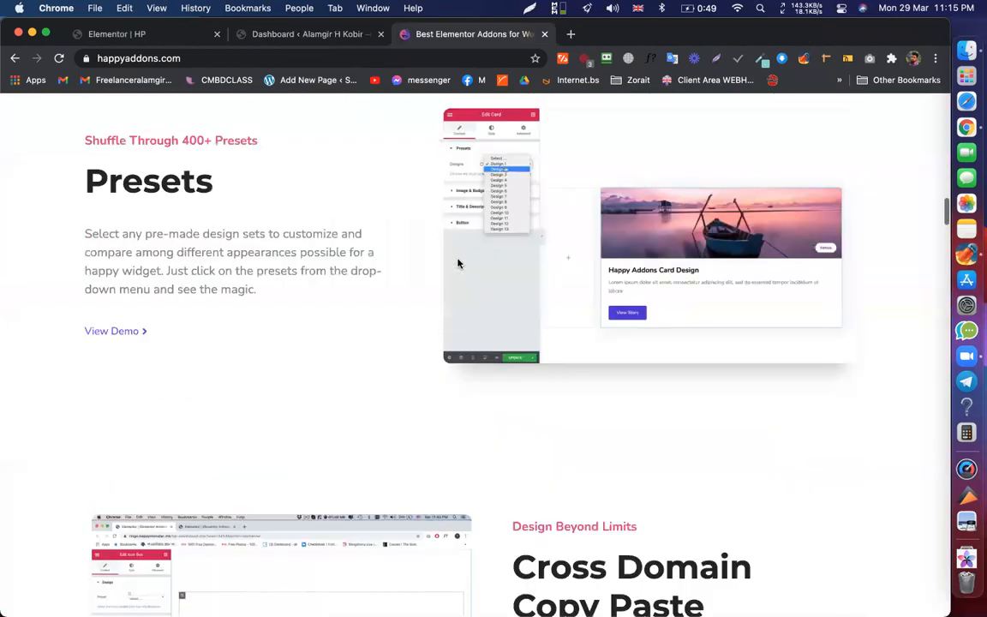
pyautogui.scroll(-20, 458, 263)
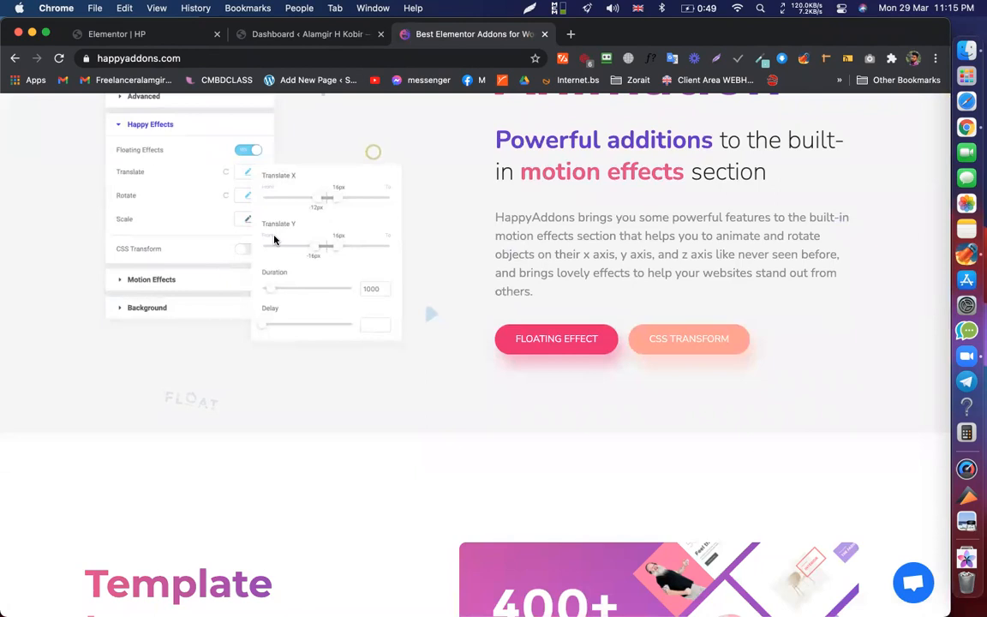
pyautogui.scroll(-8, 275, 240)
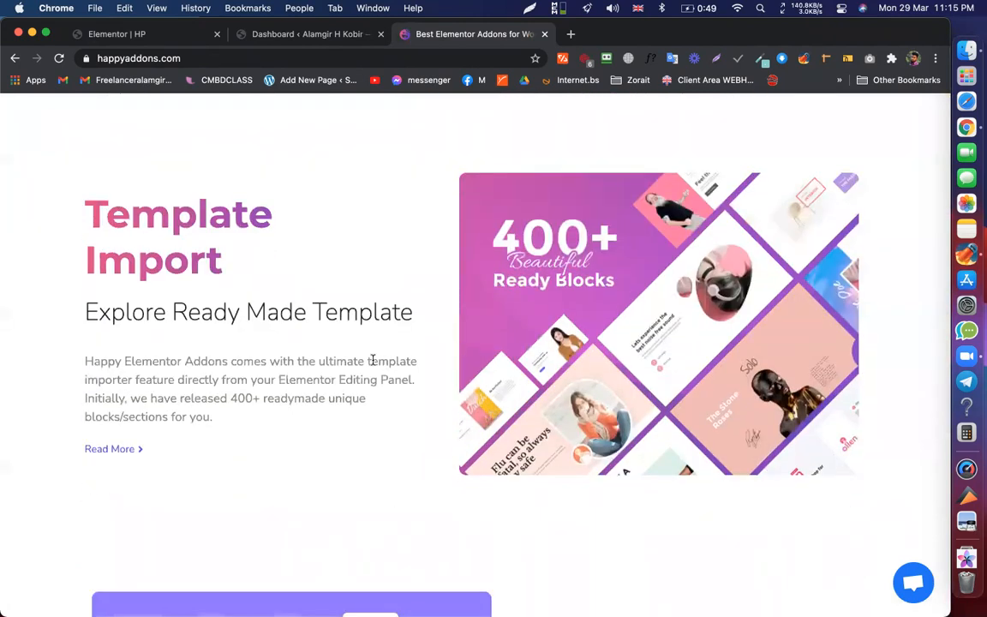
pyautogui.scroll(-3, 375, 367)
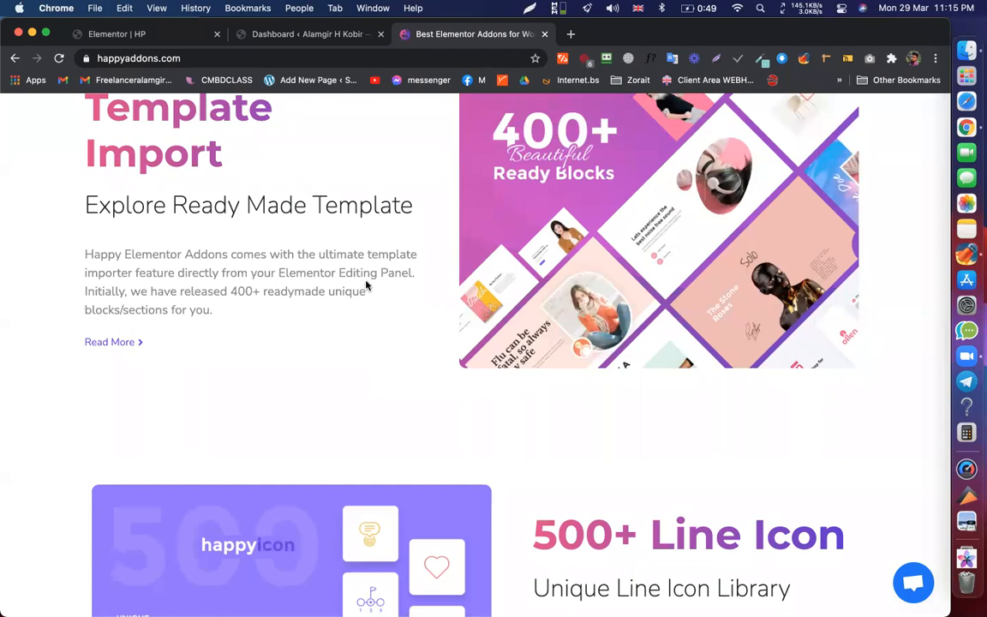
pyautogui.scroll(-4, 539, 315)
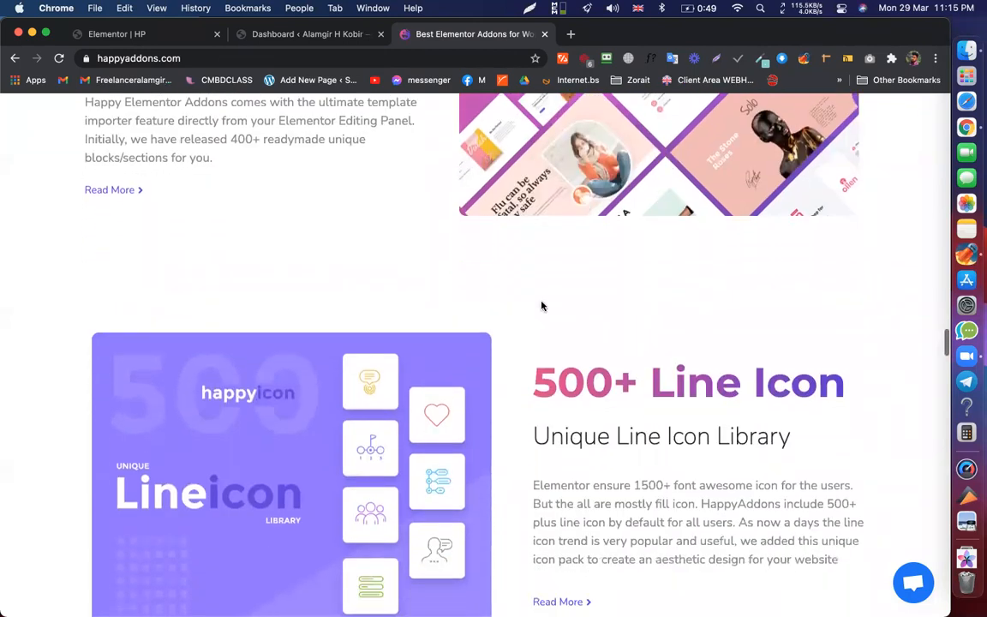
pyautogui.scroll(3, 541, 305)
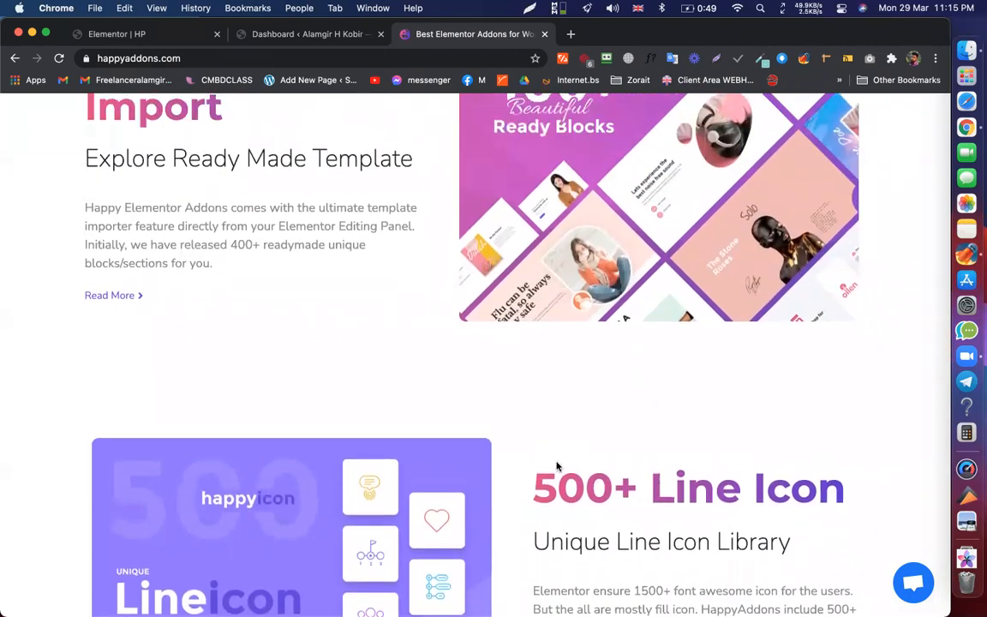
pyautogui.scroll(-2, 556, 465)
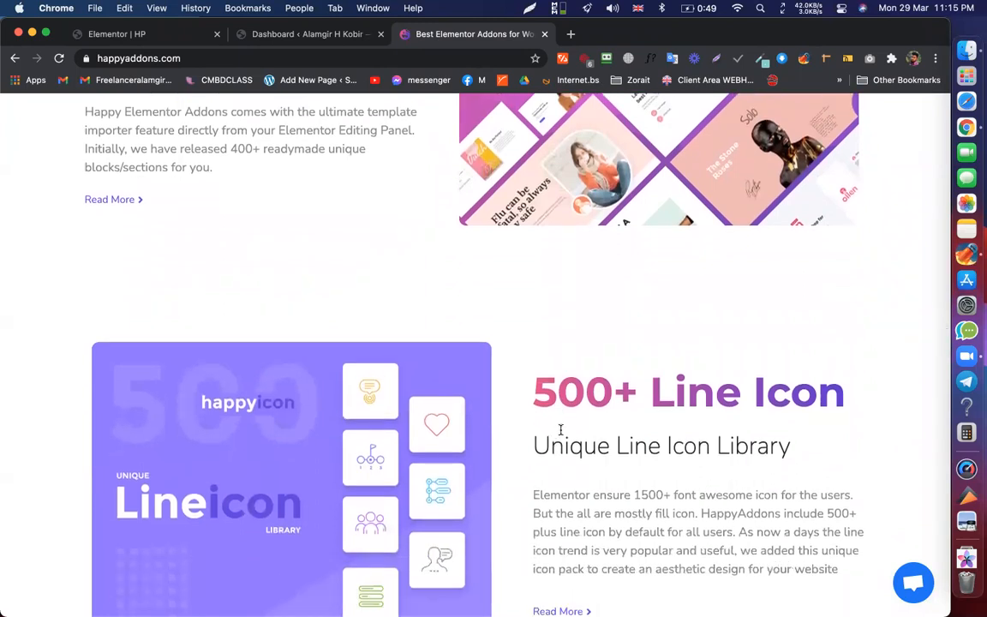
pyautogui.scroll(-1, 560, 430)
pyautogui.scroll(-5, 562, 342)
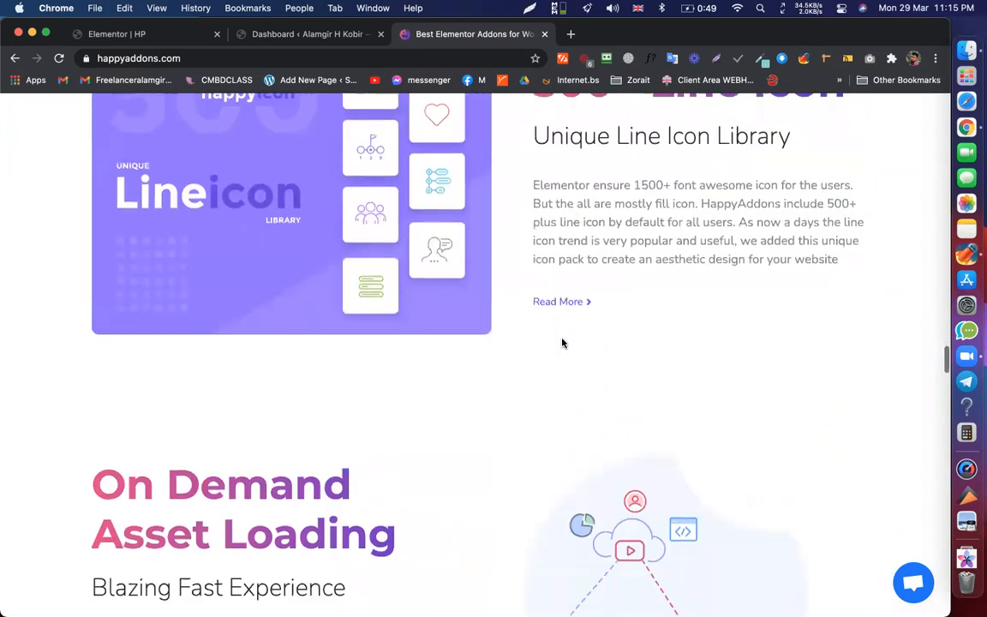
pyautogui.scroll(-5, 433, 373)
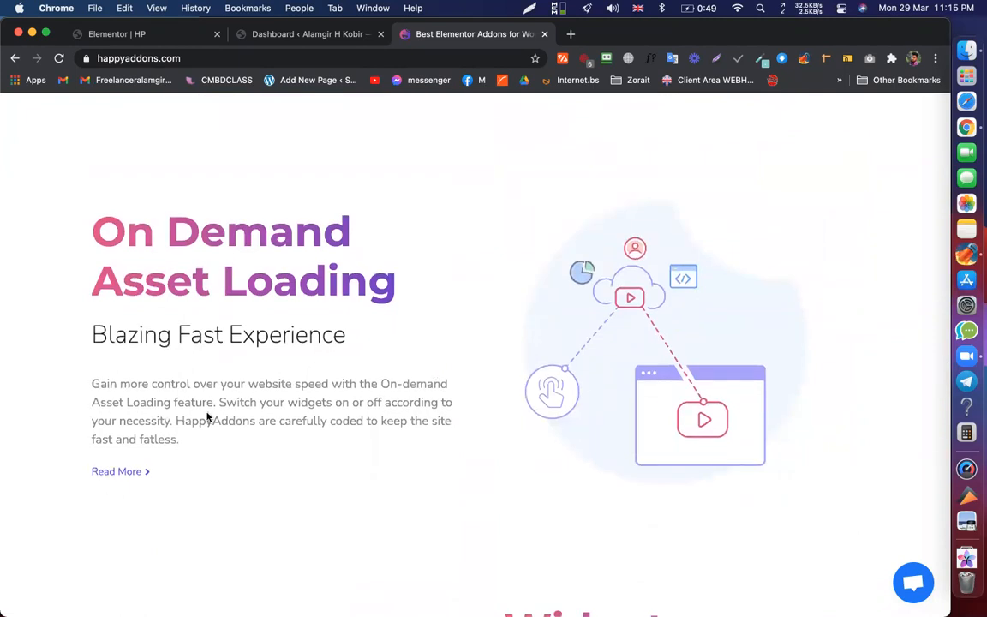
pyautogui.scroll(-5, 208, 414)
pyautogui.scroll(5, 643, 368)
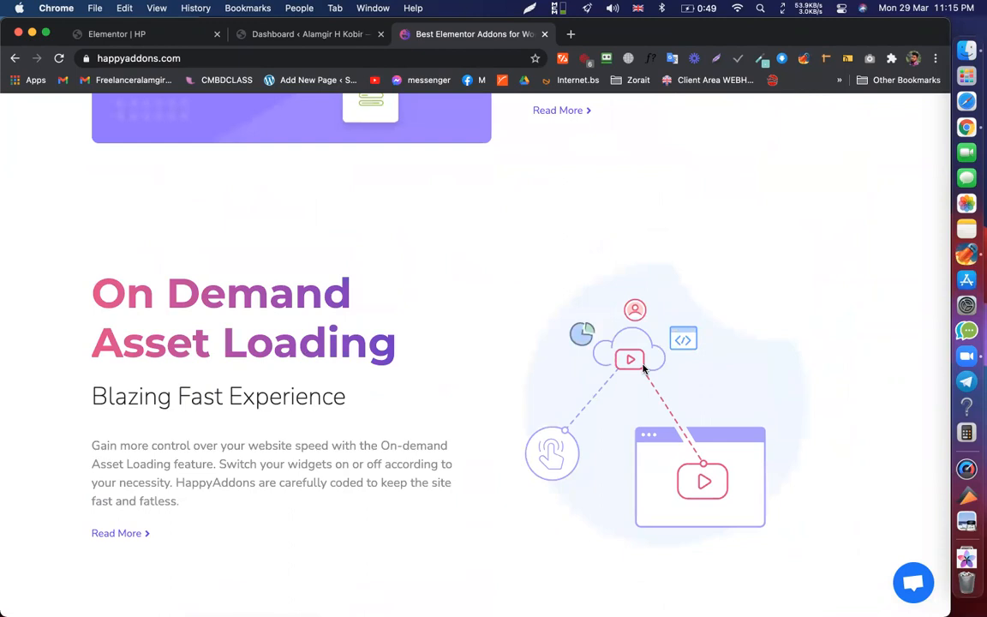
pyautogui.scroll(-9, 644, 368)
pyautogui.scroll(2, 634, 385)
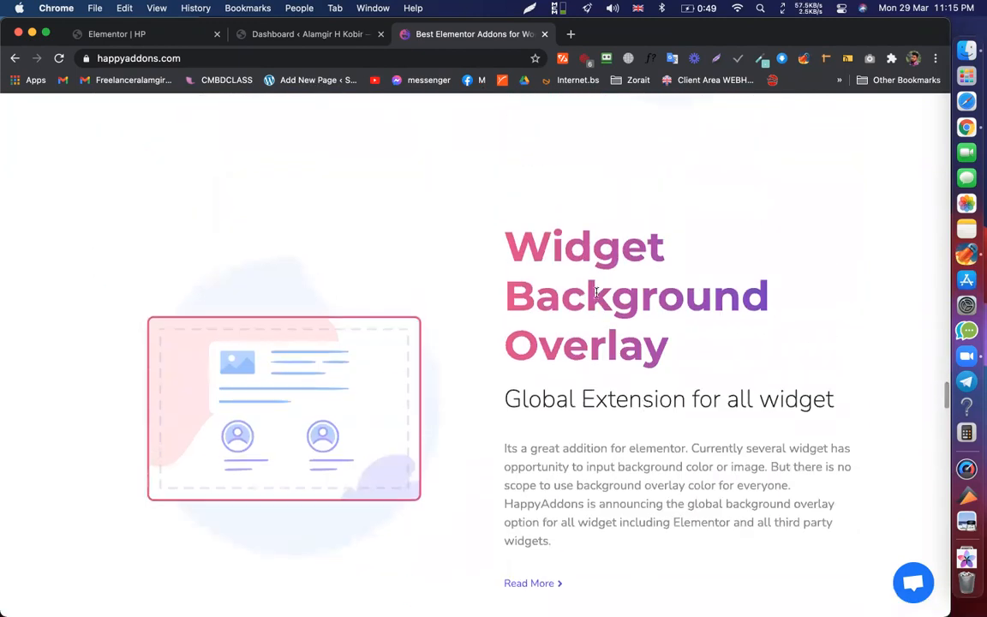
pyautogui.scroll(-1, 674, 369)
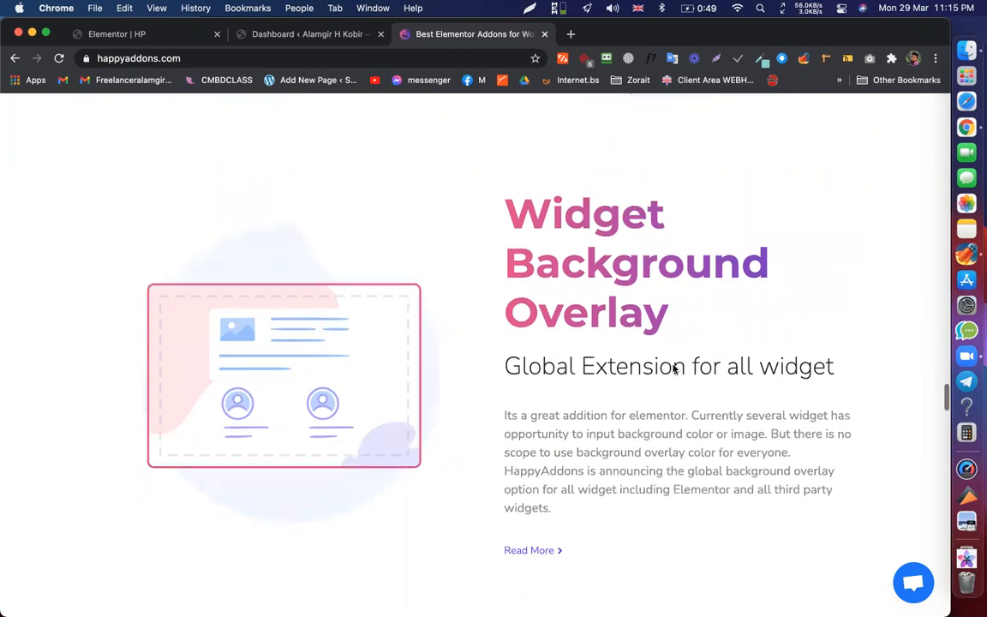
pyautogui.scroll(-2, 675, 368)
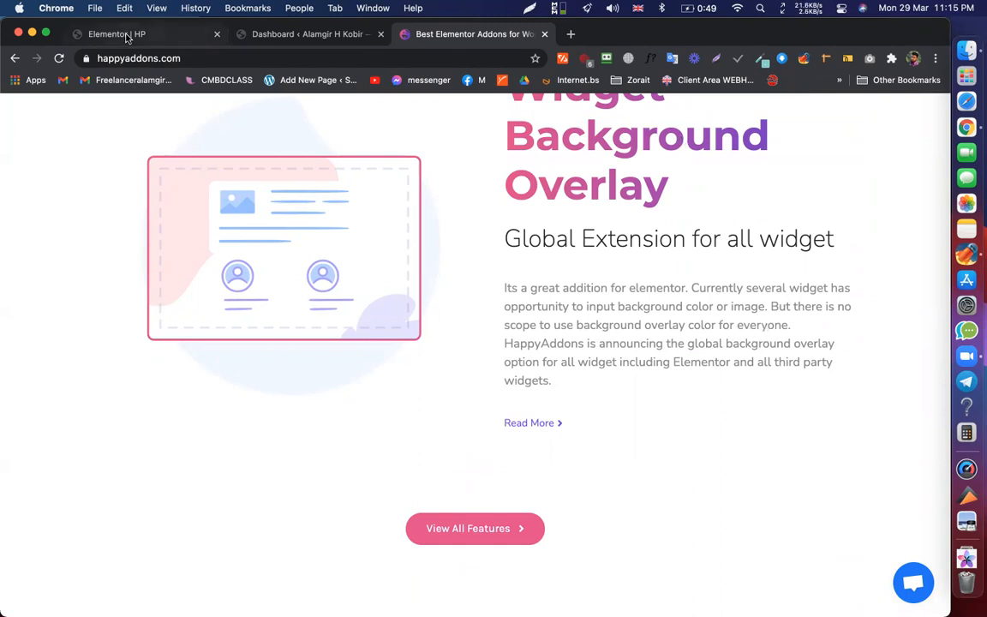
# - From the WordPress dashboard, open Elementor > Custom Fonts
pyautogui.hotkey('ctrl', 'Tab')
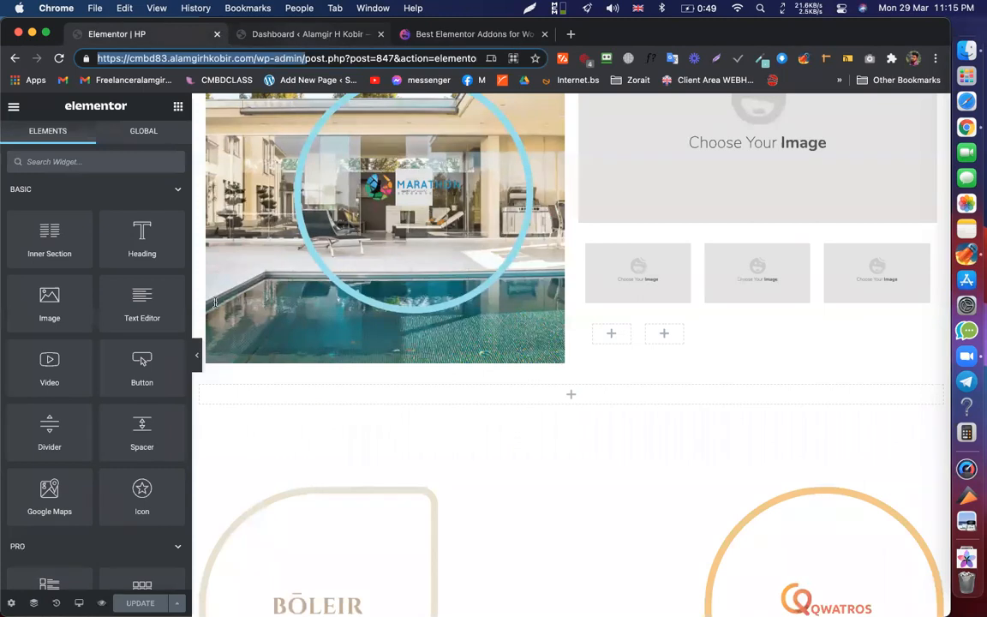
pyautogui.hotkey('ctrl', 'Tab')
pyautogui.scroll(-2, 47, 317)
pyautogui.moveTo(57, 323)
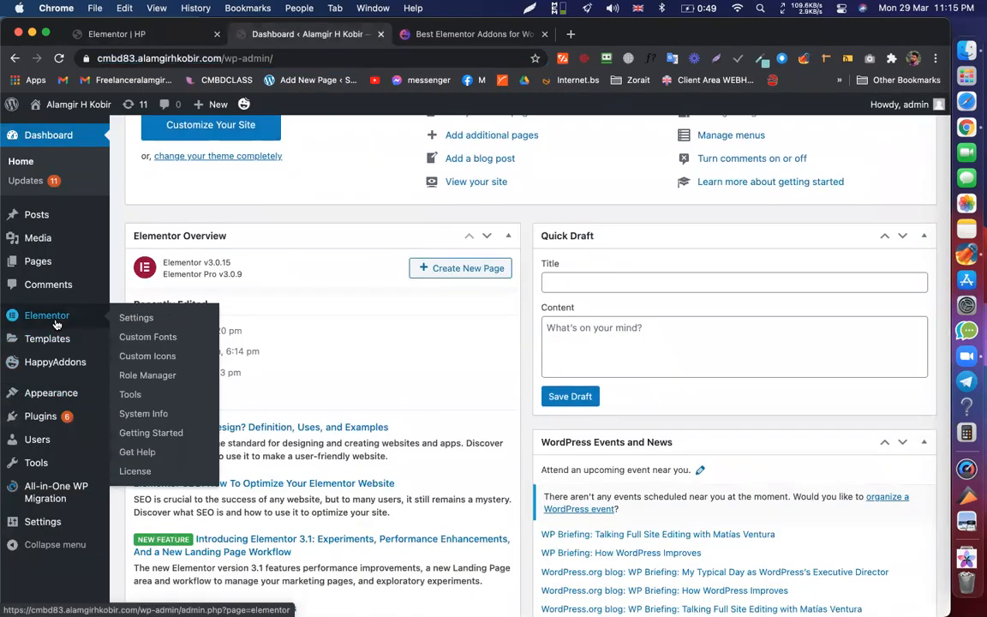
pyautogui.click(148, 338)
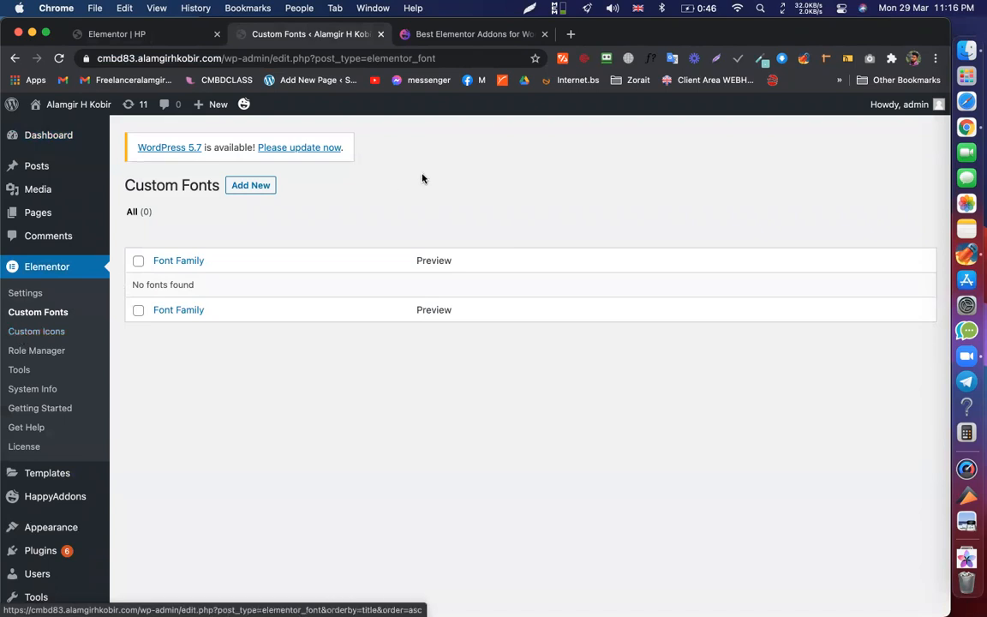
# - Open a blank new browser tab, then return to the Elementor | HP editor
pyautogui.click(570, 34)
pyautogui.click(447, 62)
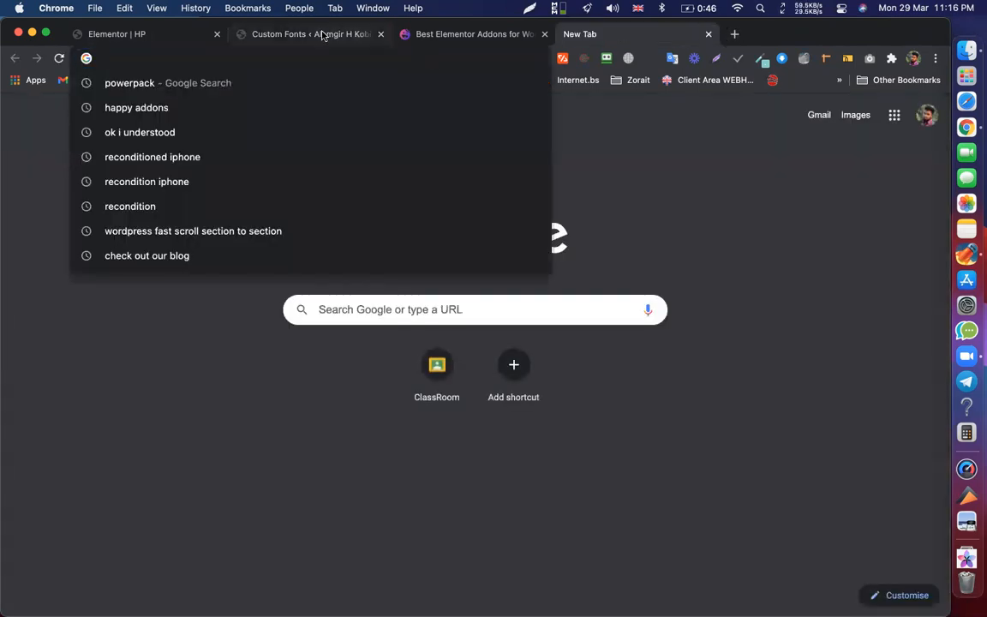
pyautogui.click(323, 34)
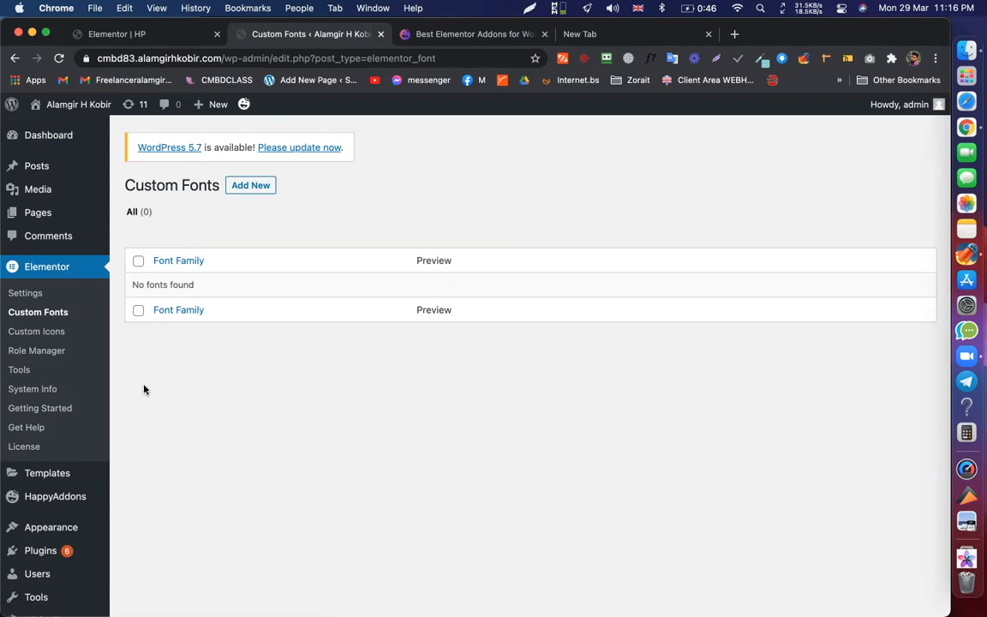
pyautogui.click(665, 35)
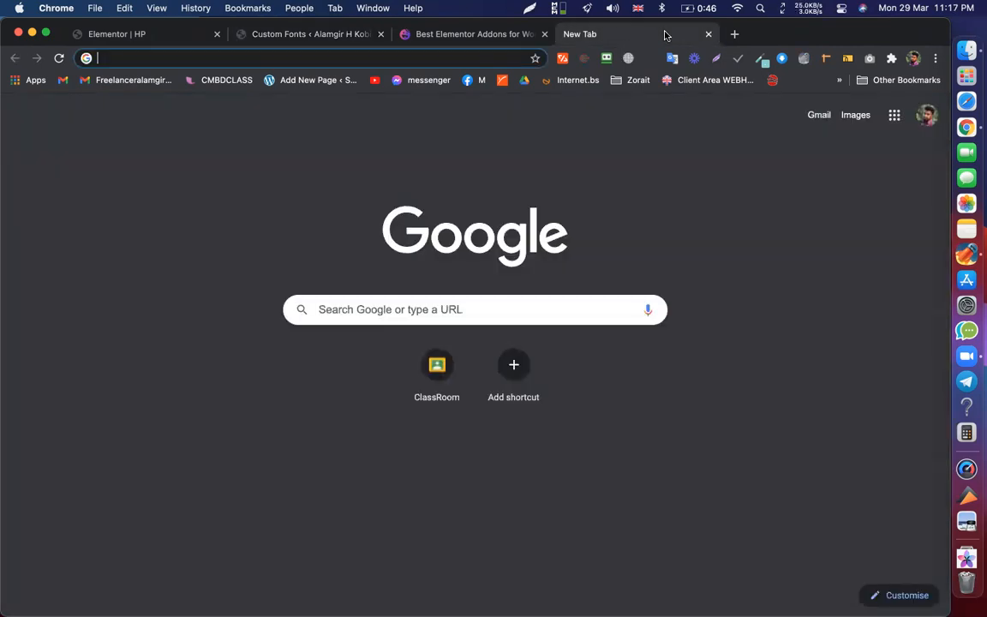
pyautogui.click(278, 34)
pyautogui.click(135, 42)
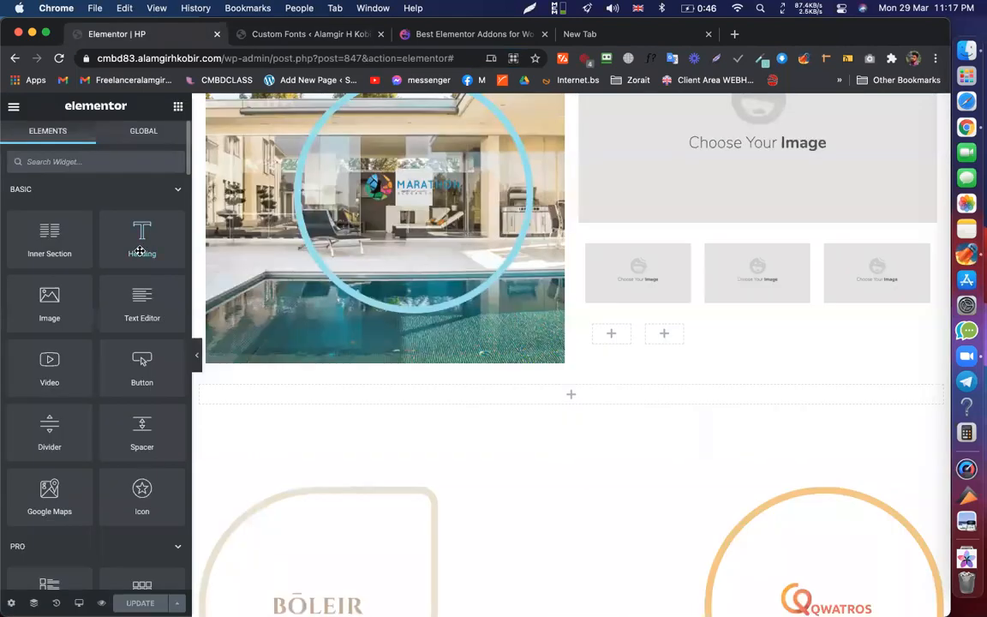
# - Add a Heading widget to the empty section below the bicycle section
pyautogui.scroll(-15, 140, 251)
pyautogui.scroll(-10, 579, 450)
pyautogui.scroll(8, 153, 310)
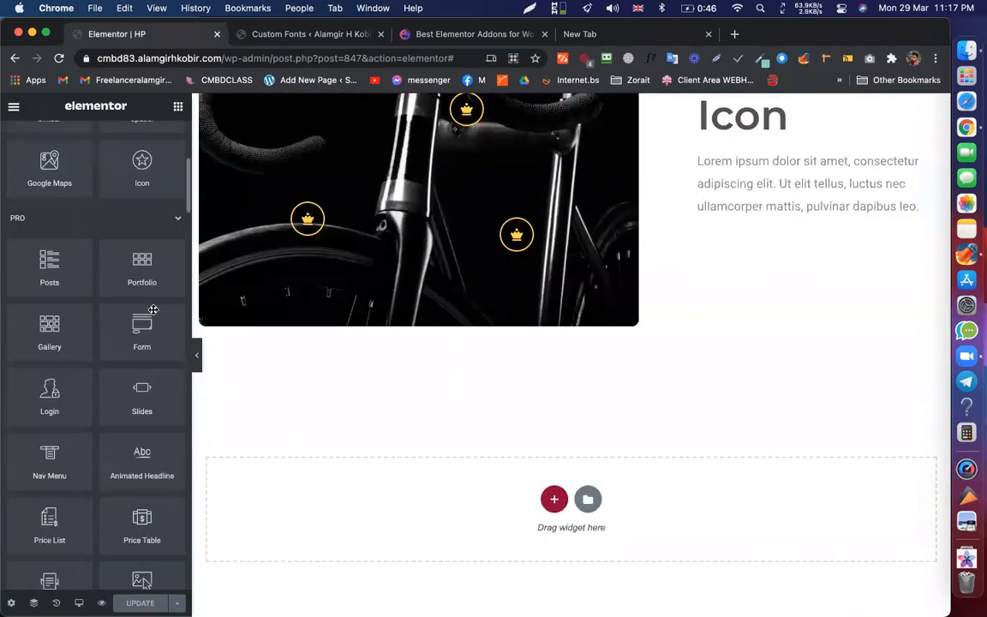
pyautogui.scroll(5, 152, 310)
pyautogui.moveTo(127, 224); pyautogui.dragTo(428, 487)
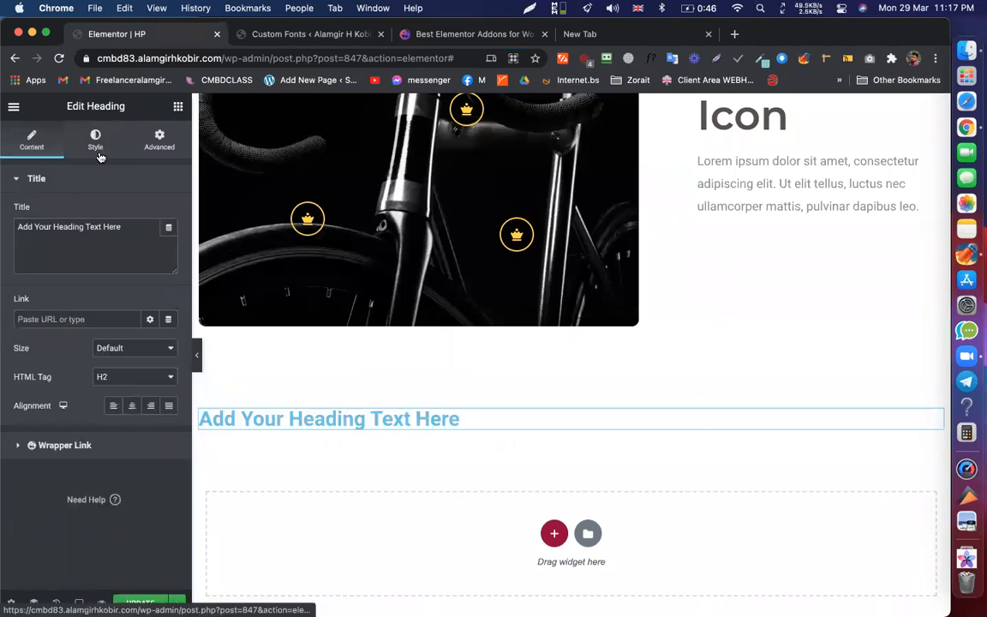
# - Browse the heading's Typography font families, leaving it in Roboto
pyautogui.click(97, 152)
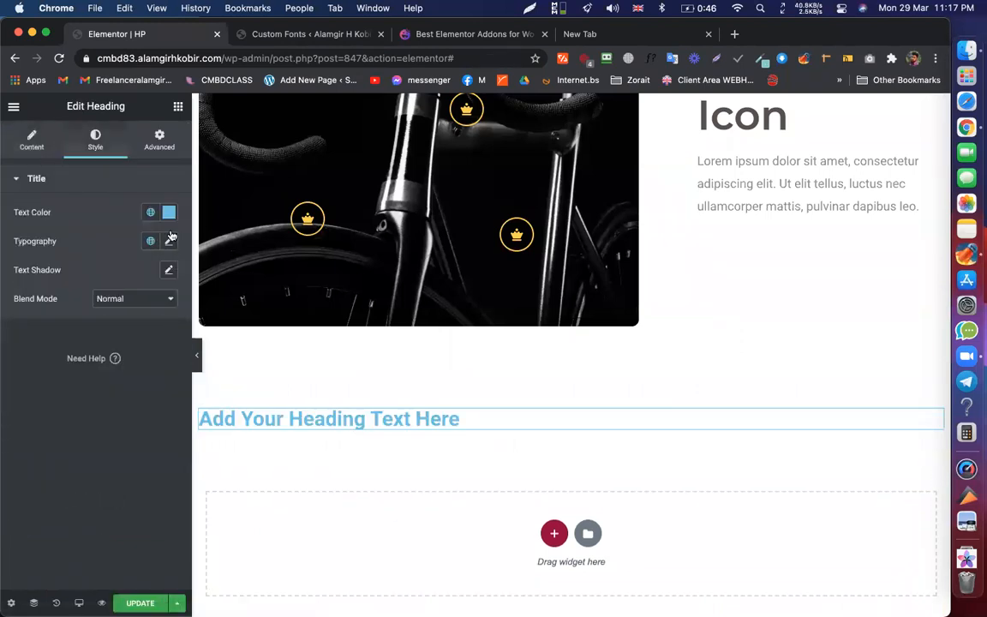
pyautogui.click(169, 240)
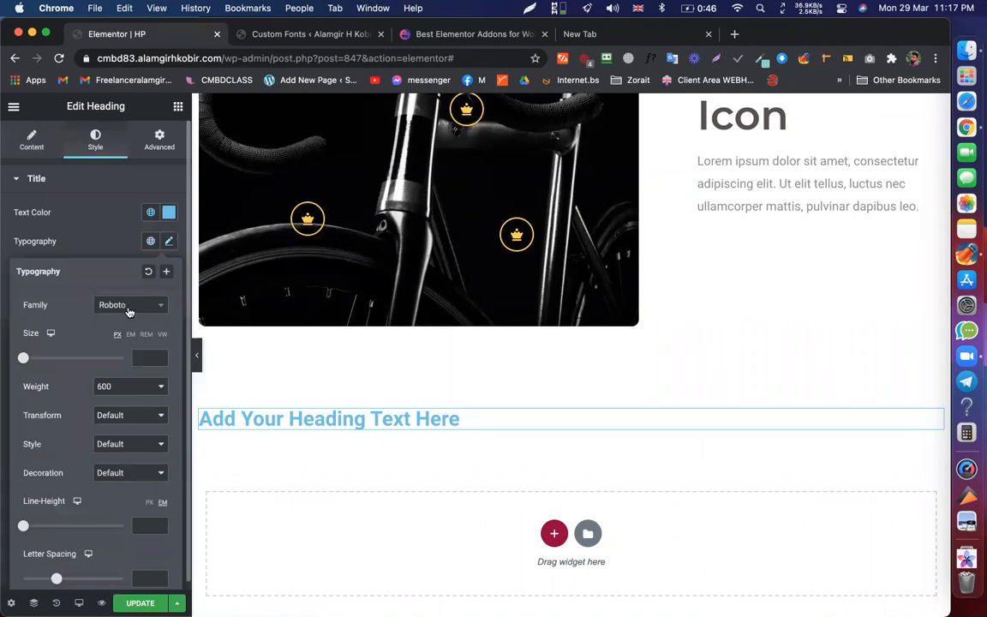
pyautogui.click(128, 306)
pyautogui.click(128, 306)
pyautogui.click(129, 306)
pyautogui.scroll(-5, 125, 411)
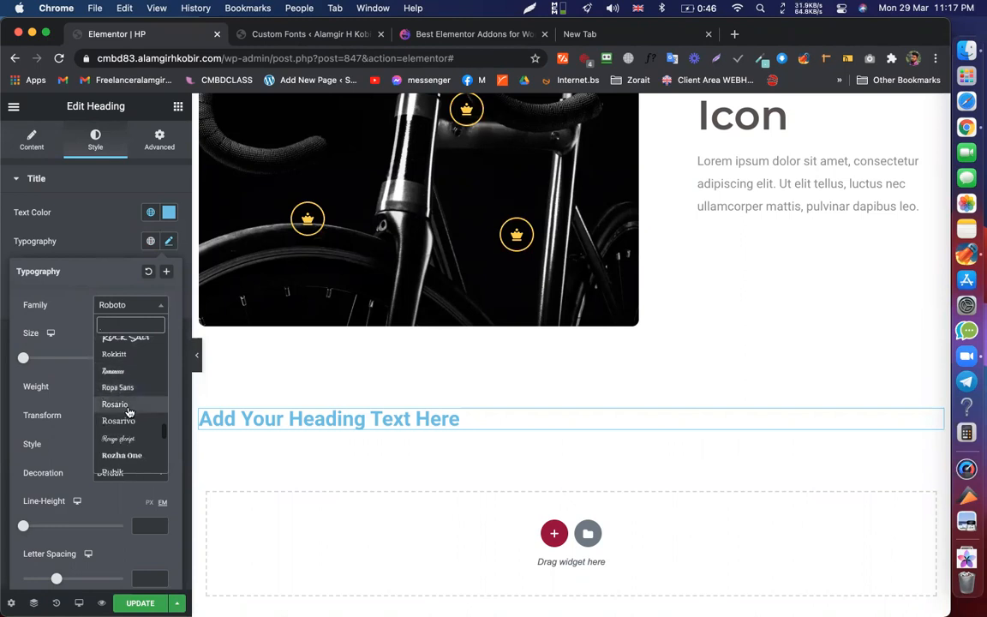
pyautogui.scroll(-3, 120, 411)
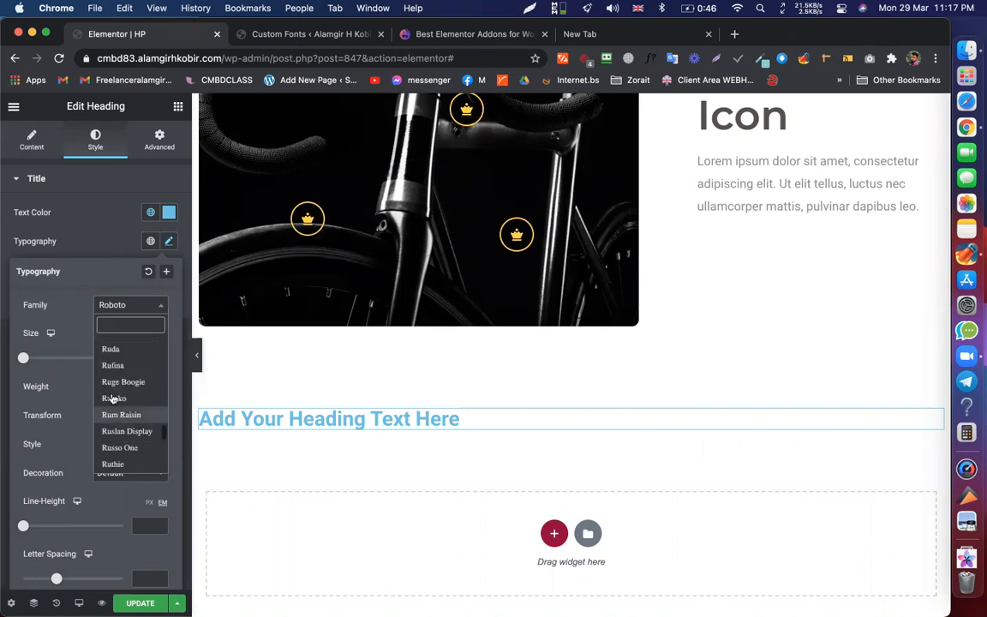
pyautogui.click(49, 311)
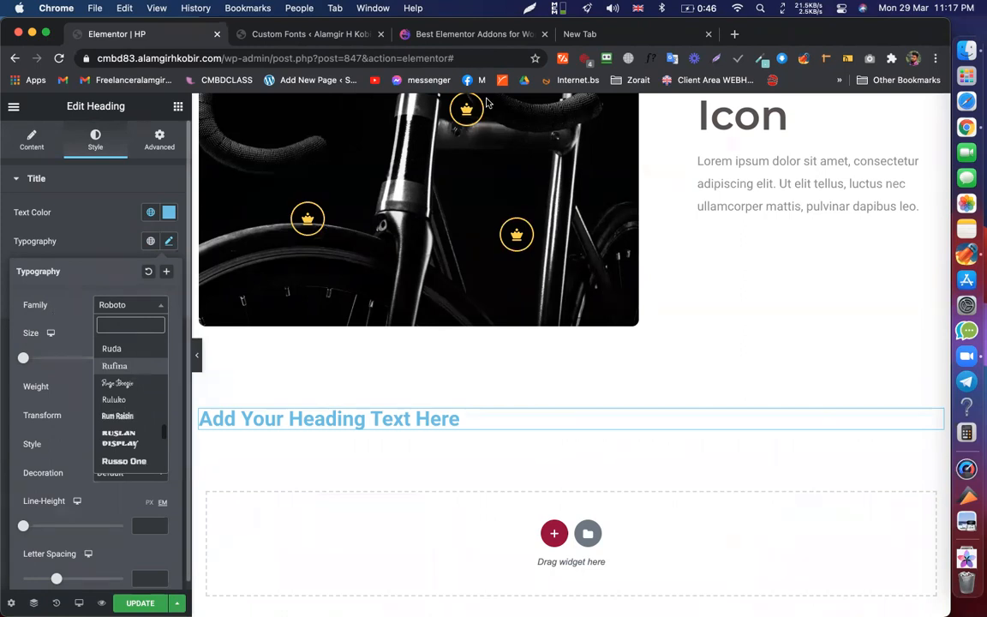
pyautogui.click(634, 36)
# - Start a new custom font from the Custom Fonts page, then go to the HappyAddons site
pyautogui.click(310, 36)
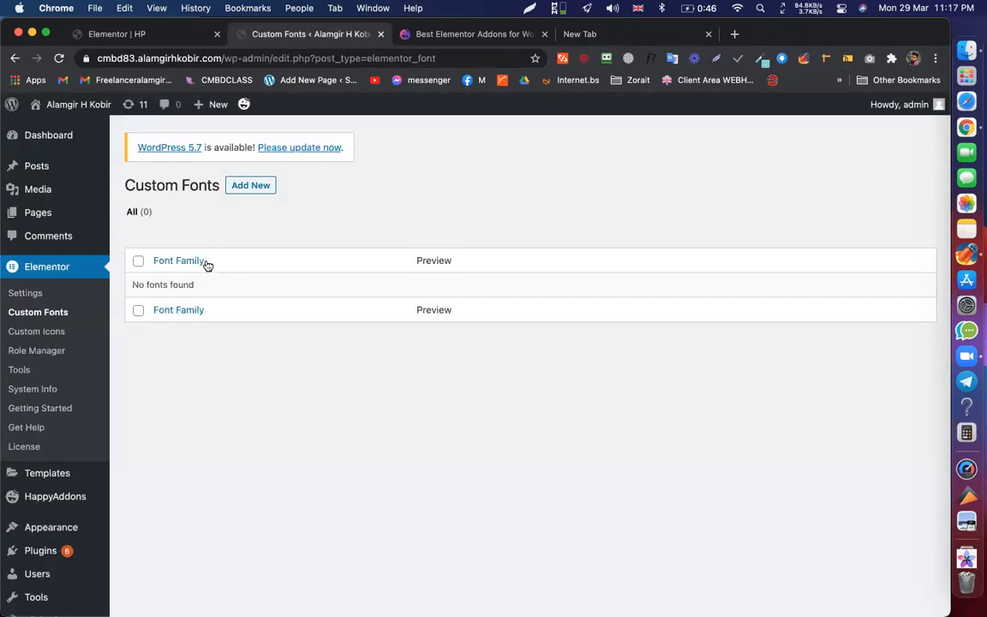
pyautogui.click(252, 185)
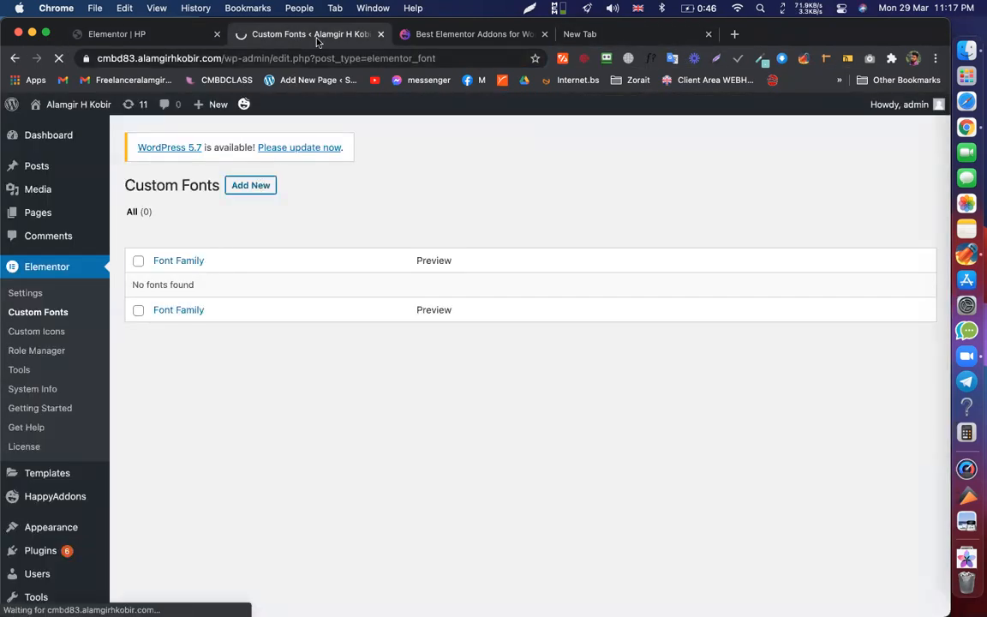
pyautogui.hotkey('ctrl', 'Tab')
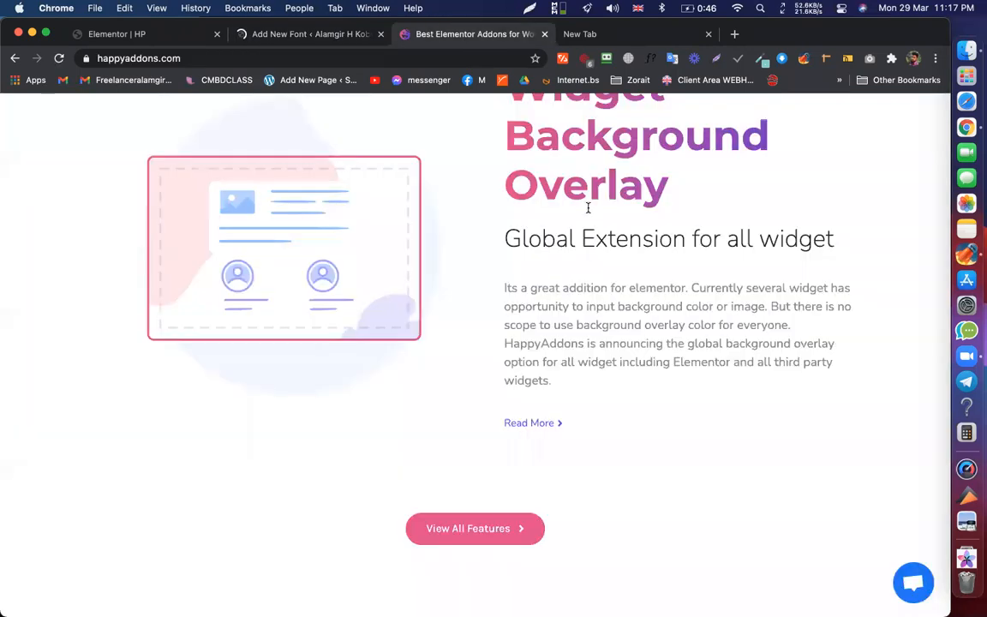
# - Use WhatFont to identify the widgets heading as Montserrat 700, 42px, and select 'Montserrat'
pyautogui.scroll(-1, 625, 215)
pyautogui.scroll(-10, 664, 224)
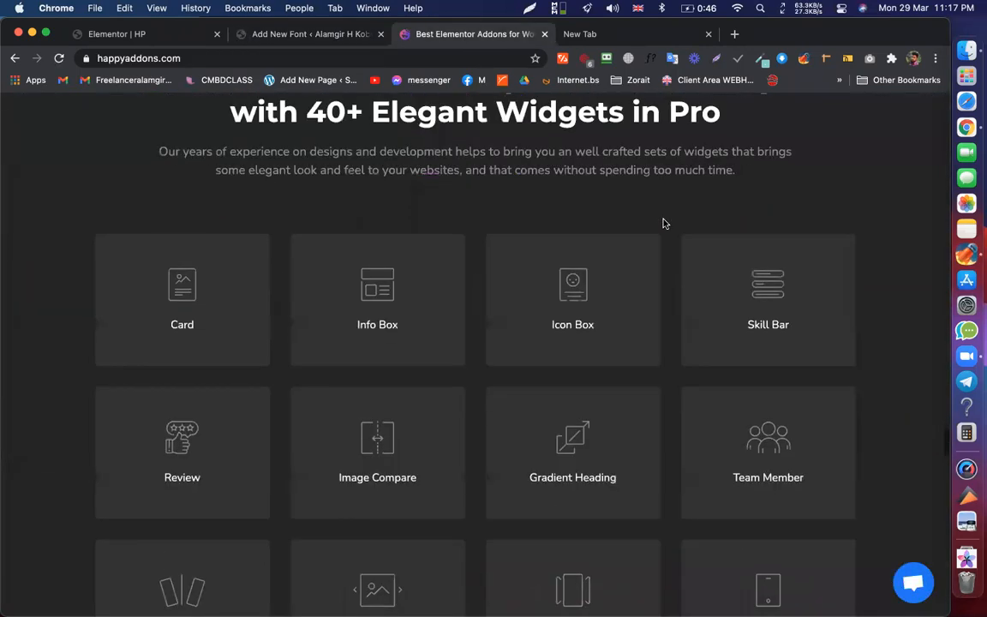
pyautogui.scroll(2, 709, 101)
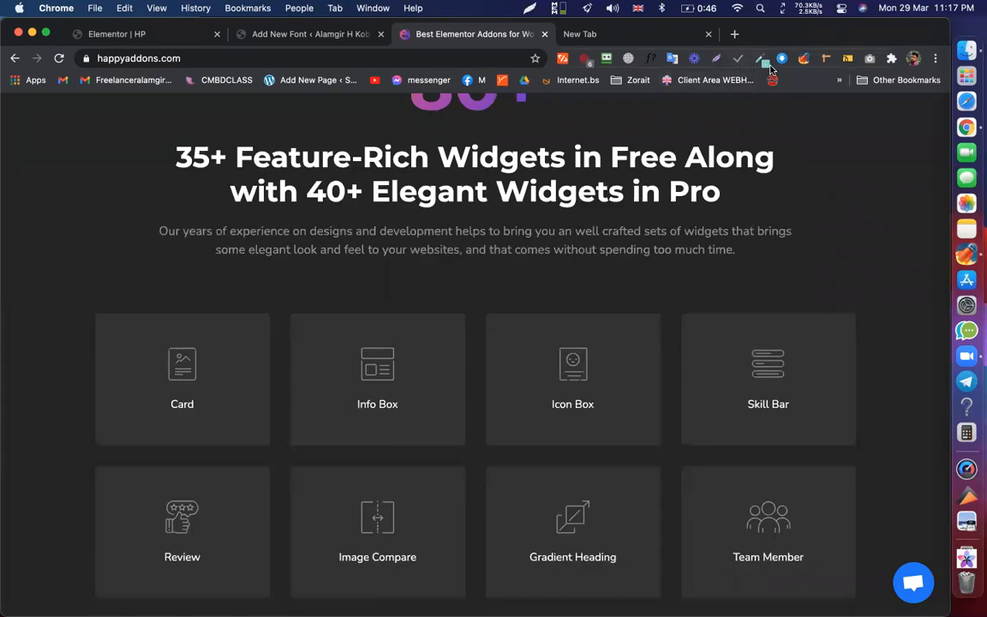
pyautogui.click(651, 62)
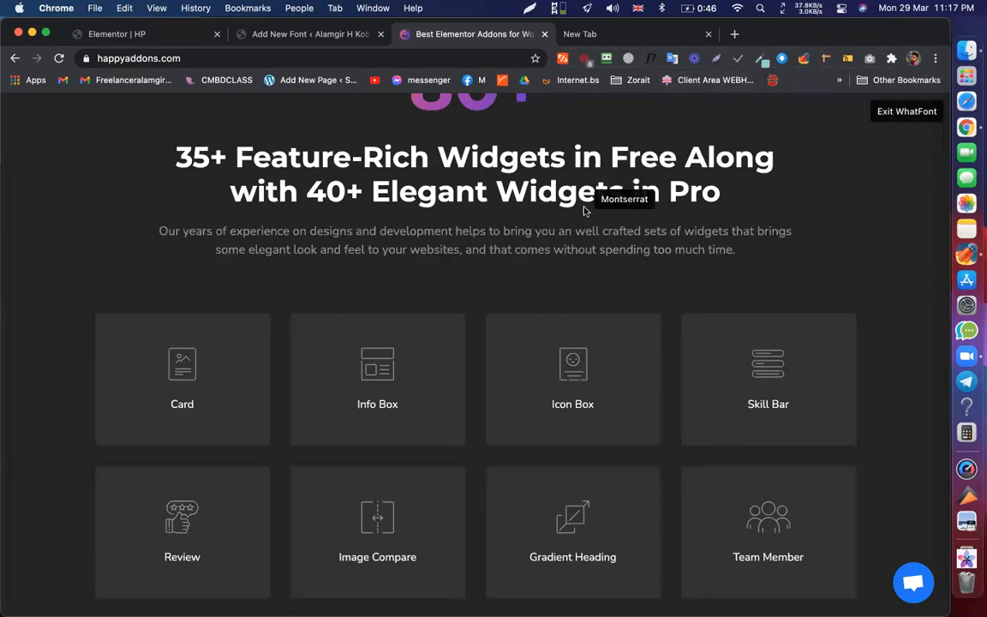
pyautogui.scroll(-5, 586, 169)
pyautogui.scroll(4, 586, 169)
pyautogui.scroll(2, 591, 231)
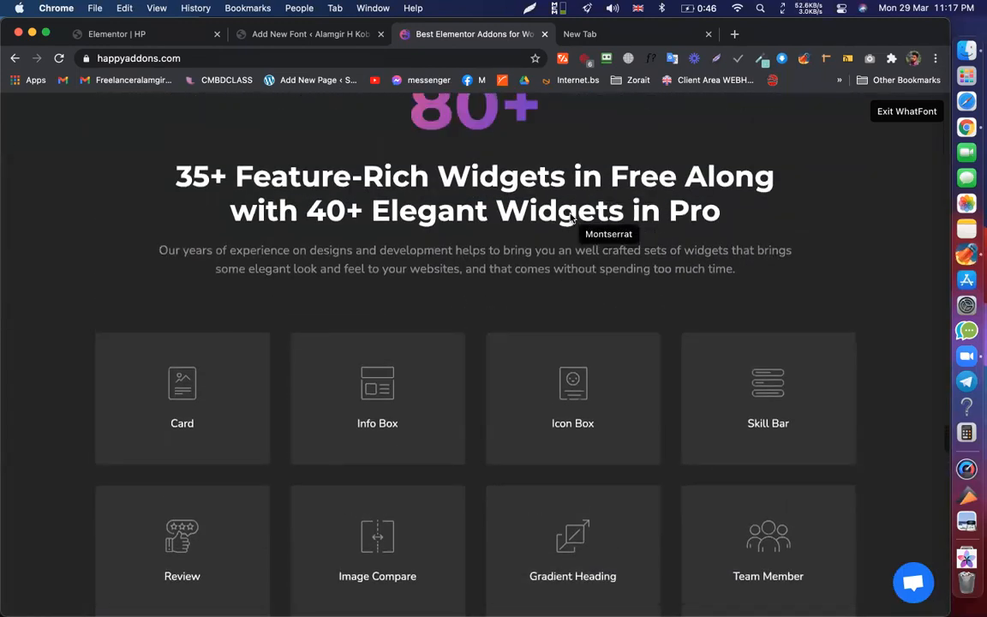
pyautogui.click(572, 219)
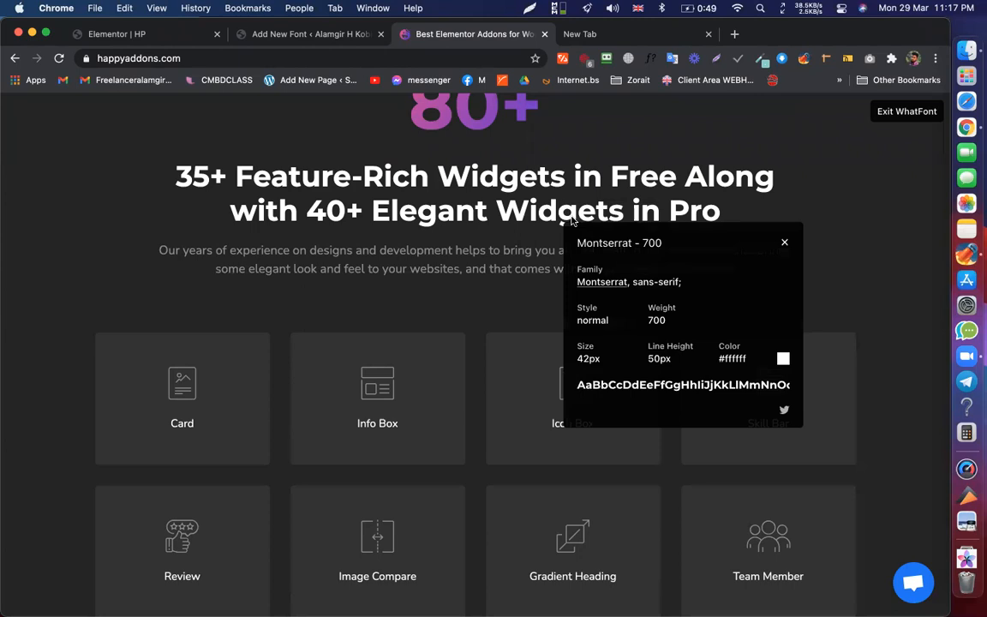
pyautogui.doubleClick(605, 244)
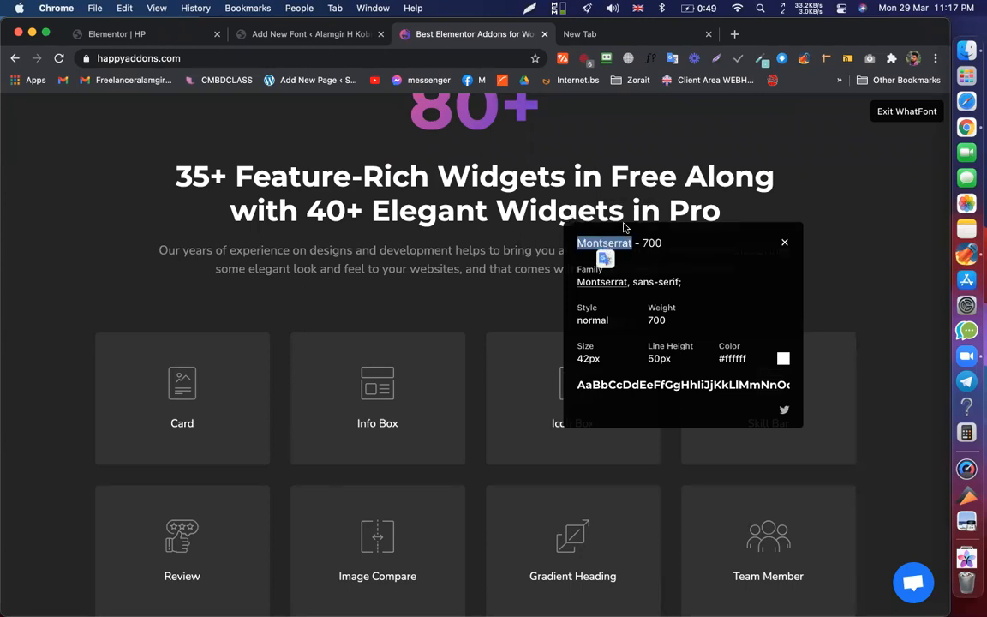
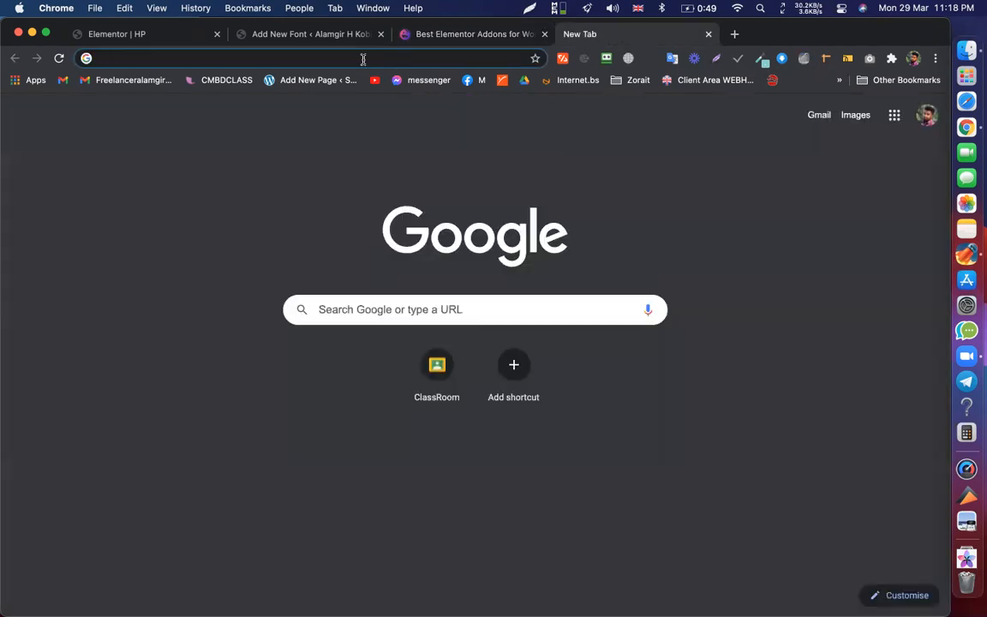
# - Search Google for 'montserrat font free download' in a new tab
pyautogui.click(363, 63)
pyautogui.press('super+v')
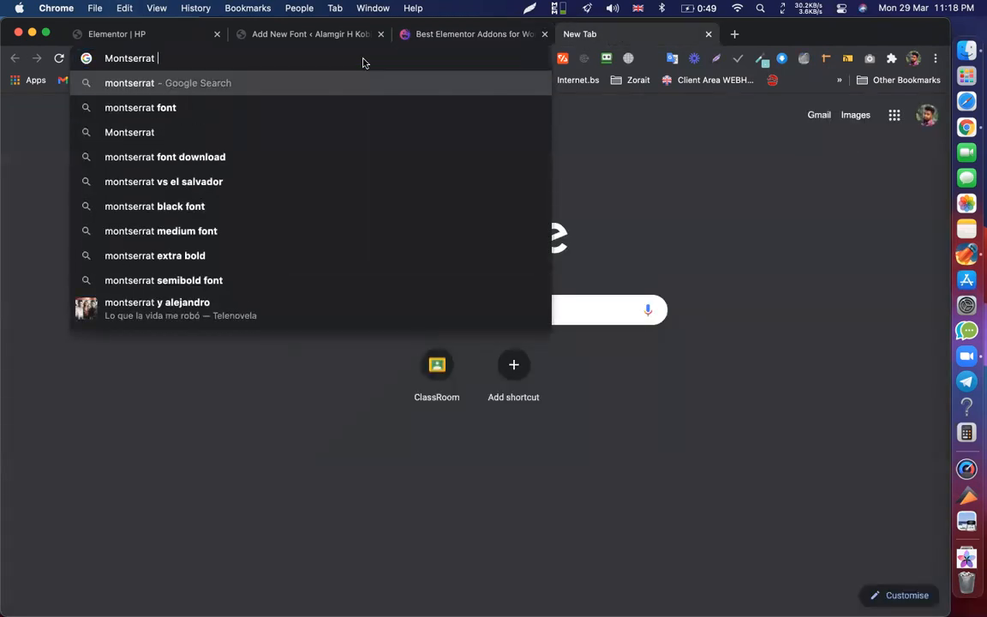
pyautogui.write('font')
pyautogui.press('Down')
pyautogui.press('Return')
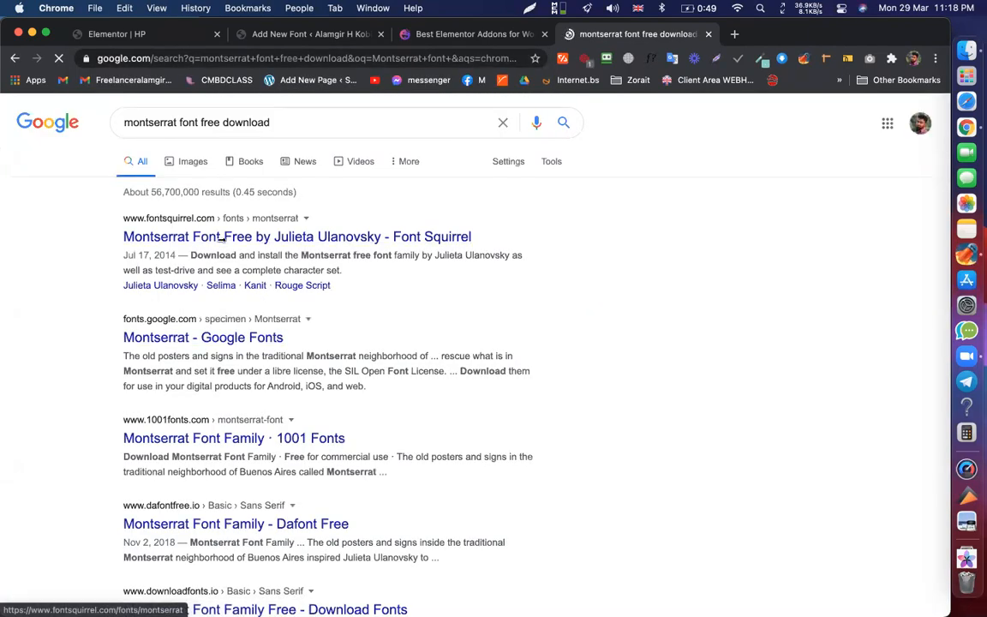
# - Open the Font Squirrel, 1001 Fonts, Dafont and wfonts results in background tabs, then view Font Squirrel
pyautogui.keyDown('super'); pyautogui.click(205, 245); pyautogui.keyUp('super')
pyautogui.scroll(-4, 224, 283)
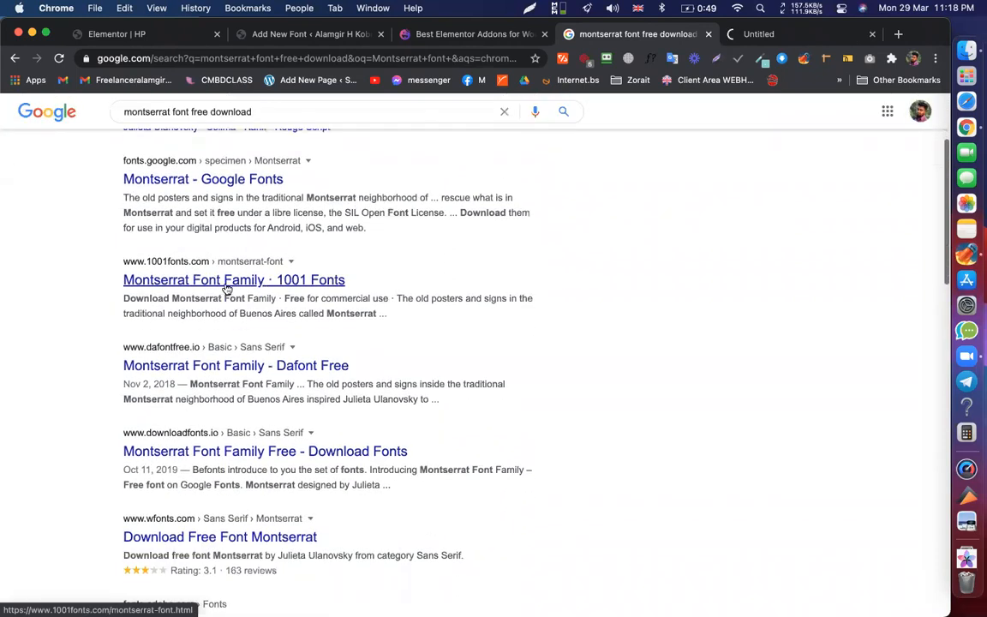
pyautogui.keyDown('super'); pyautogui.click(226, 287); pyautogui.keyUp('super')
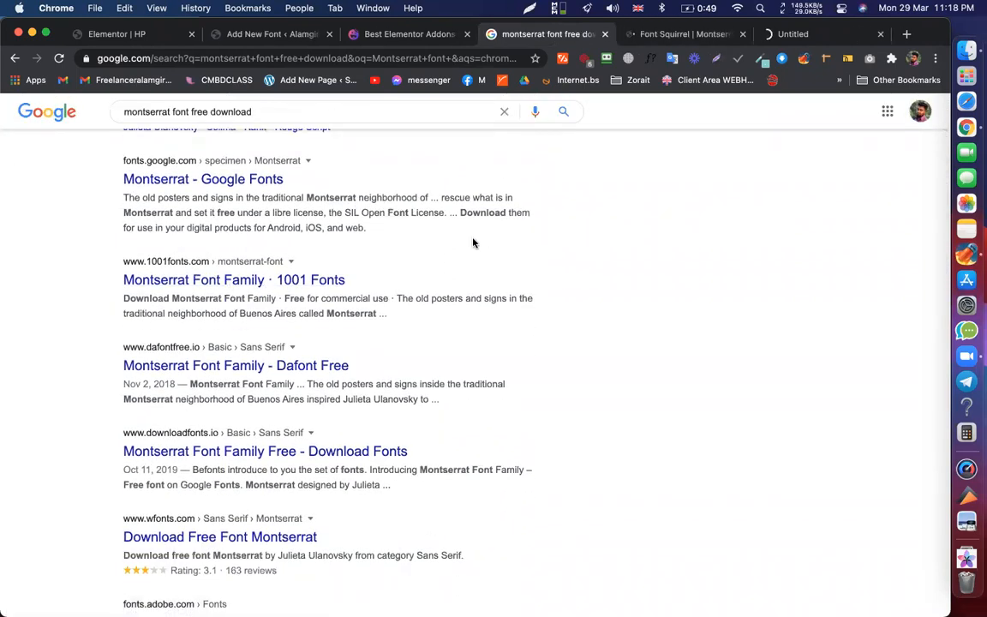
pyautogui.keyDown('super'); pyautogui.click(180, 369); pyautogui.keyUp('super')
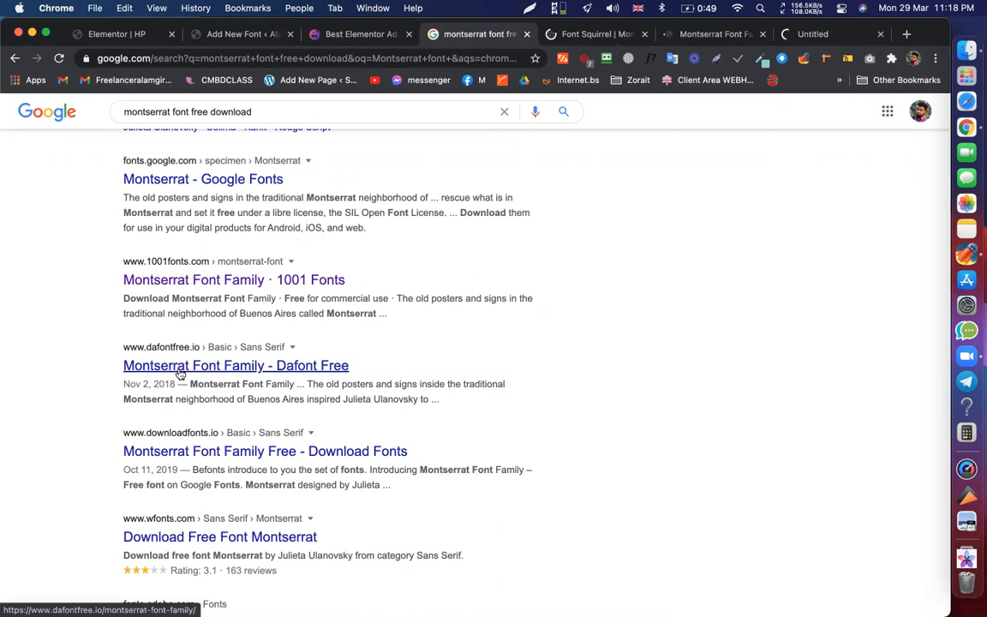
pyautogui.scroll(-2, 196, 403)
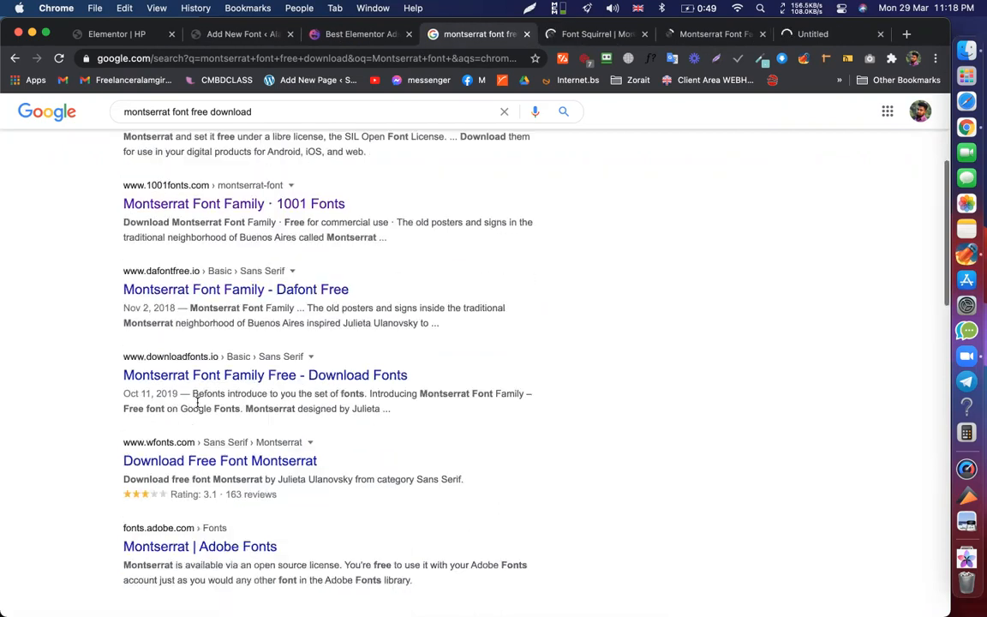
pyautogui.keyDown('super'); pyautogui.click(184, 465); pyautogui.keyUp('super')
pyautogui.scroll(-5, 230, 327)
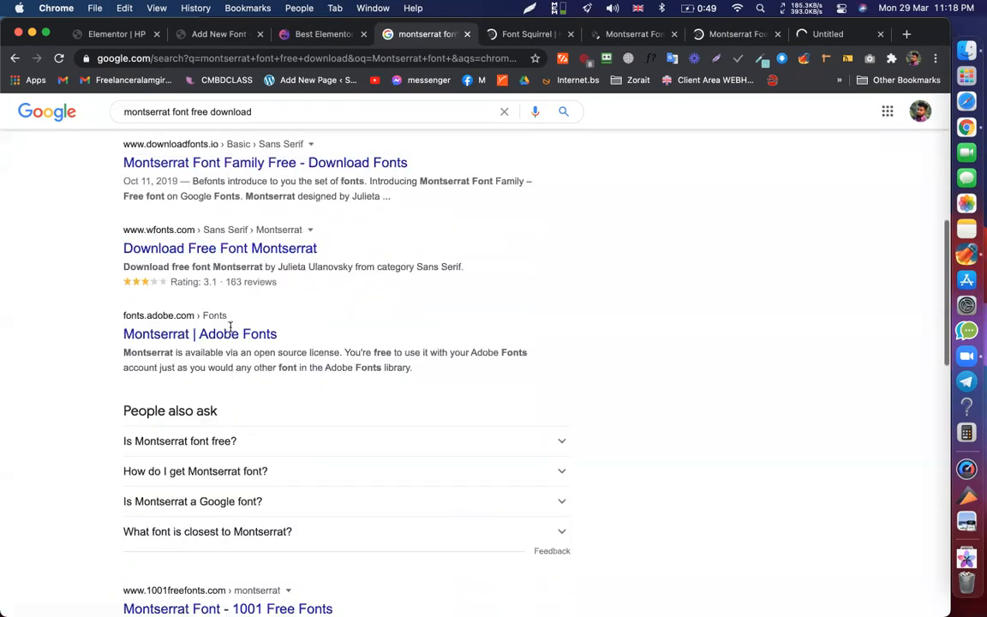
pyautogui.scroll(-6, 230, 326)
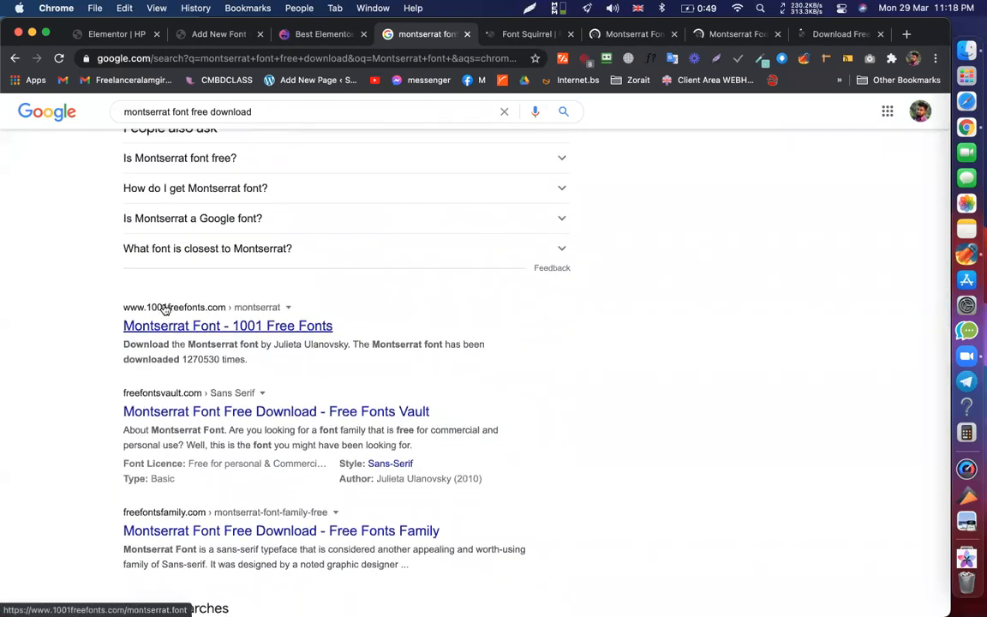
pyautogui.scroll(-2, 167, 413)
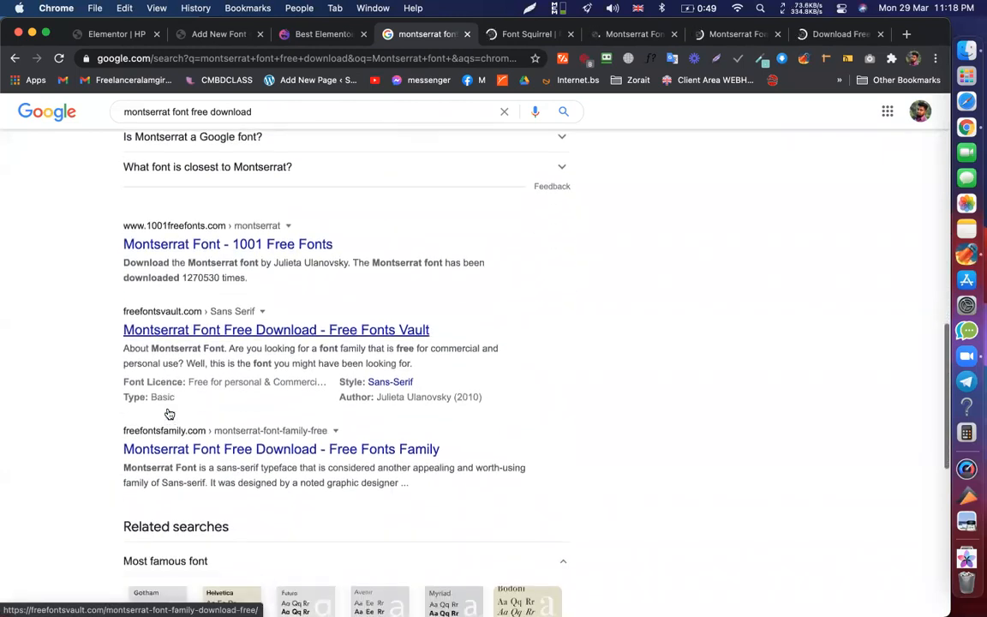
pyautogui.scroll(1, 351, 249)
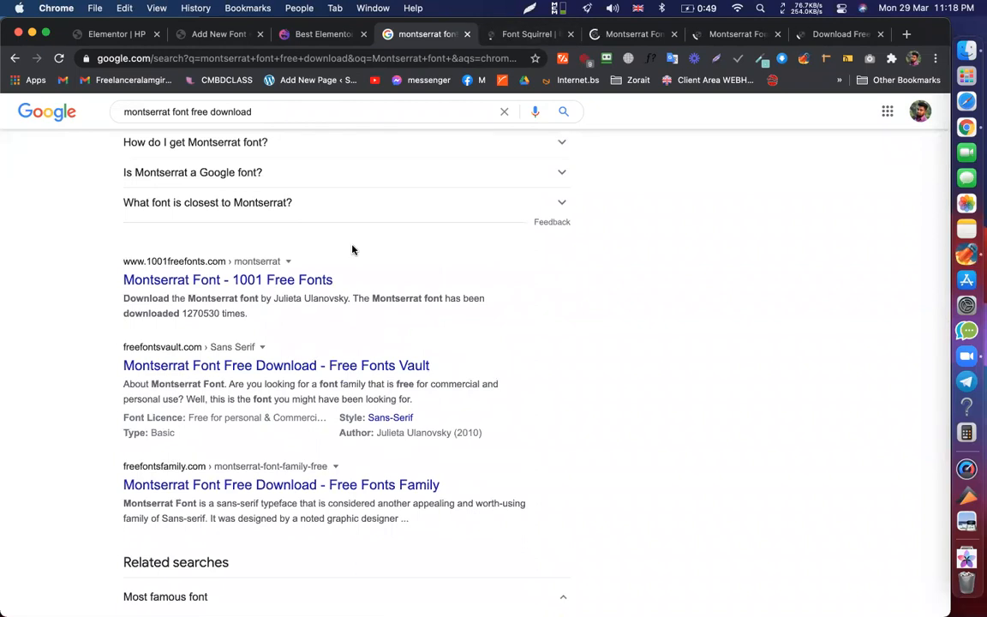
pyautogui.scroll(8, 351, 249)
pyautogui.scroll(-5, 183, 256)
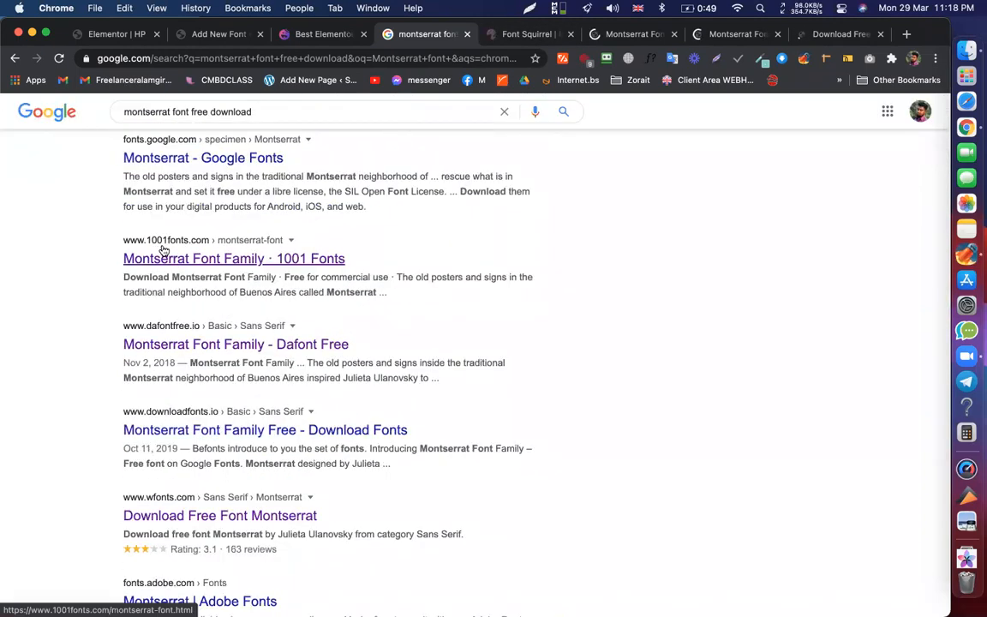
pyautogui.scroll(3, 177, 326)
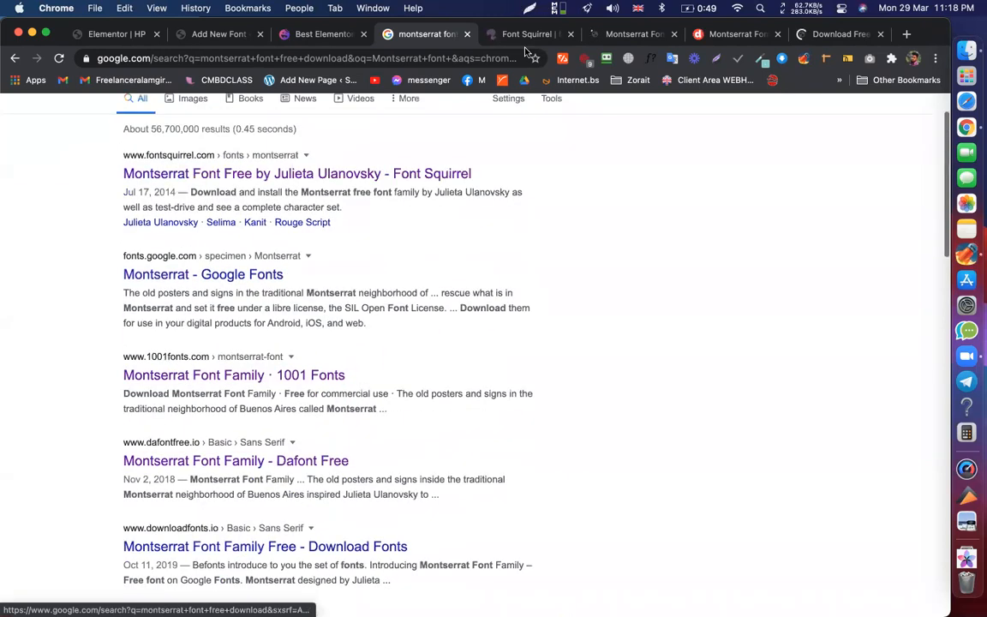
pyautogui.click(514, 35)
# - Download the Montserrat OTF files from Font Squirrel through Folx
pyautogui.scroll(-1, 493, 275)
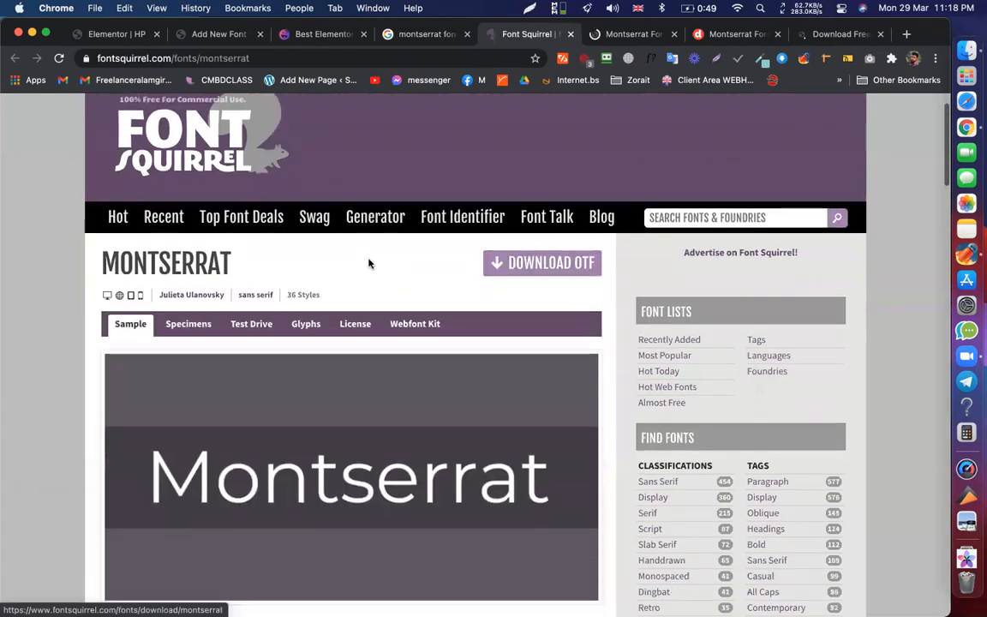
pyautogui.click(522, 257)
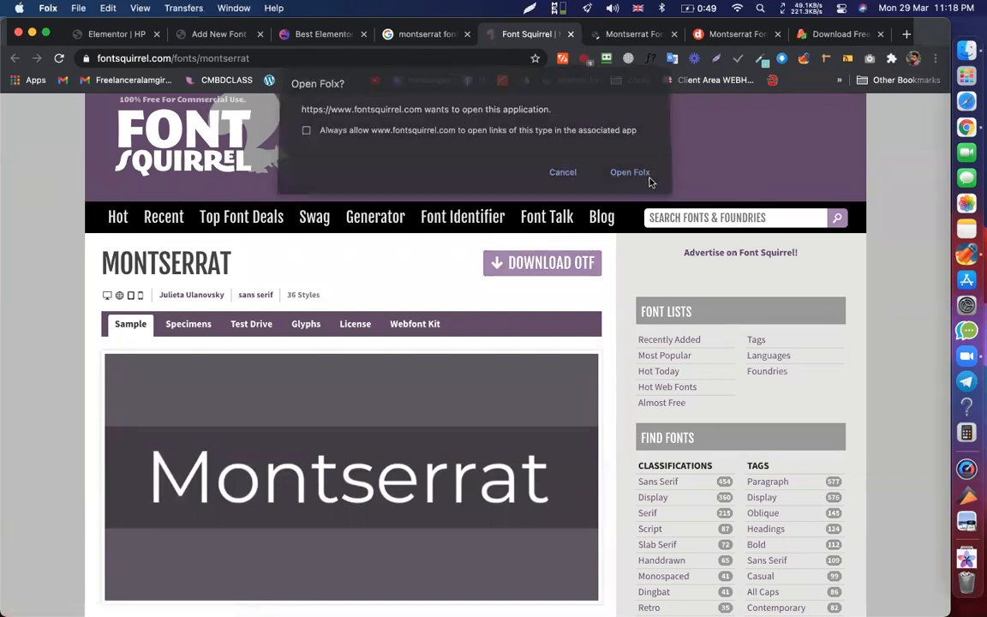
pyautogui.click(644, 178)
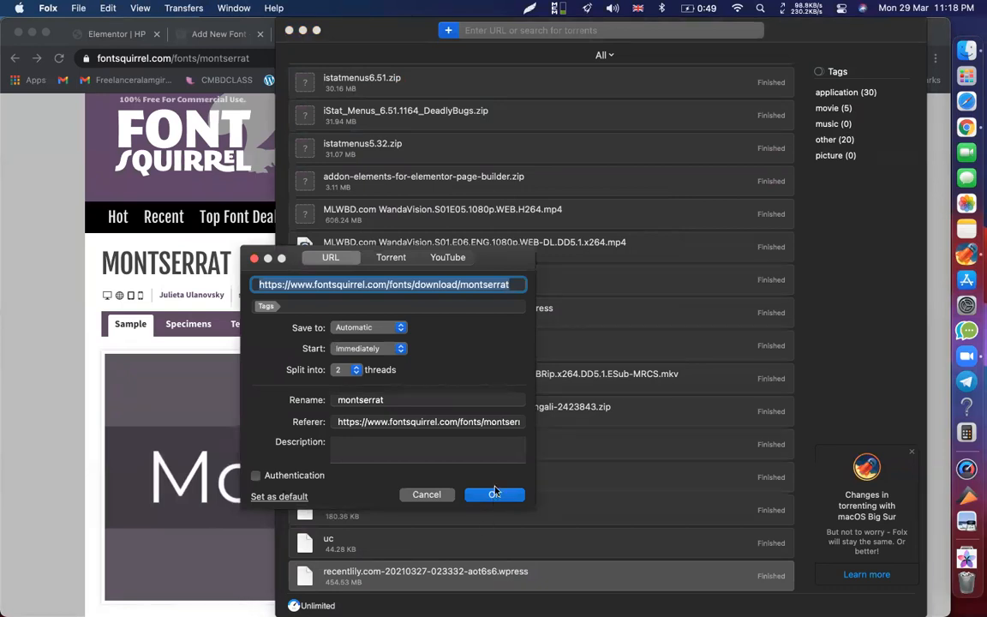
pyautogui.click(494, 495)
# - Delete the paused Falcon and the Winter Soldier task from Folx
pyautogui.scroll(15, 458, 133)
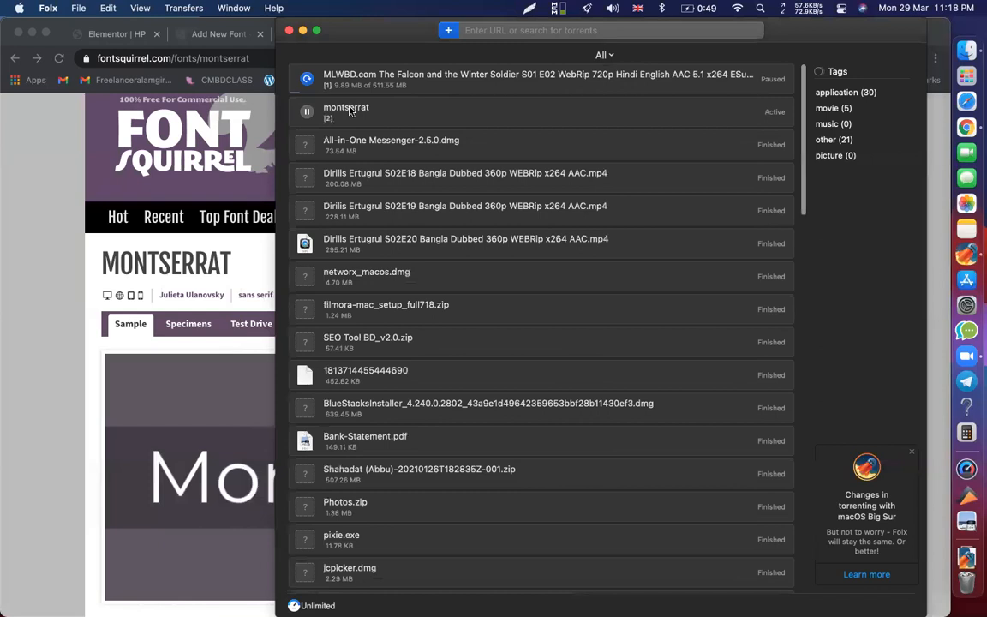
pyautogui.rightClick(340, 86)
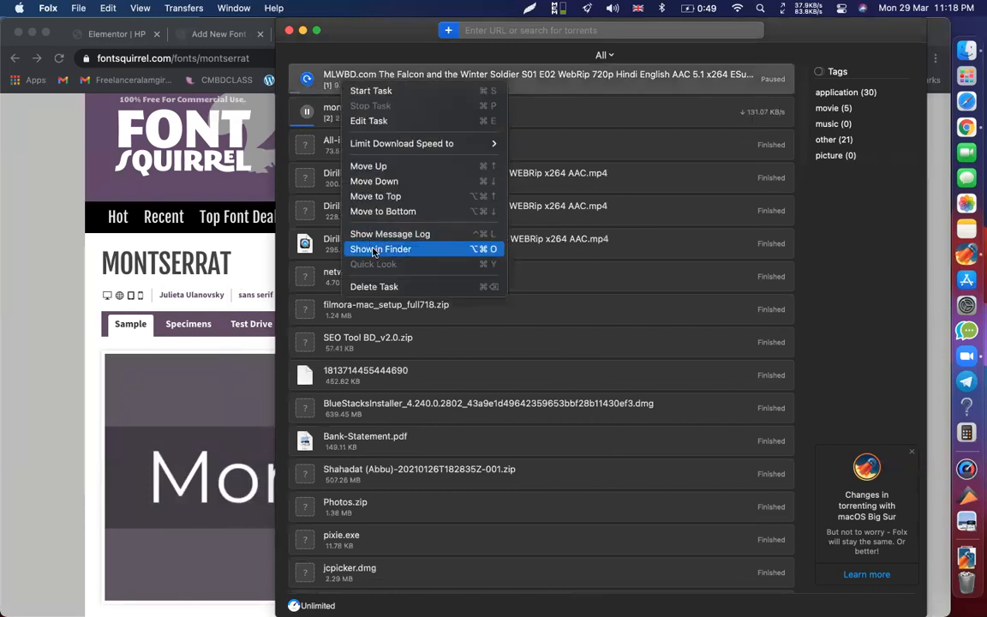
pyautogui.click(377, 122)
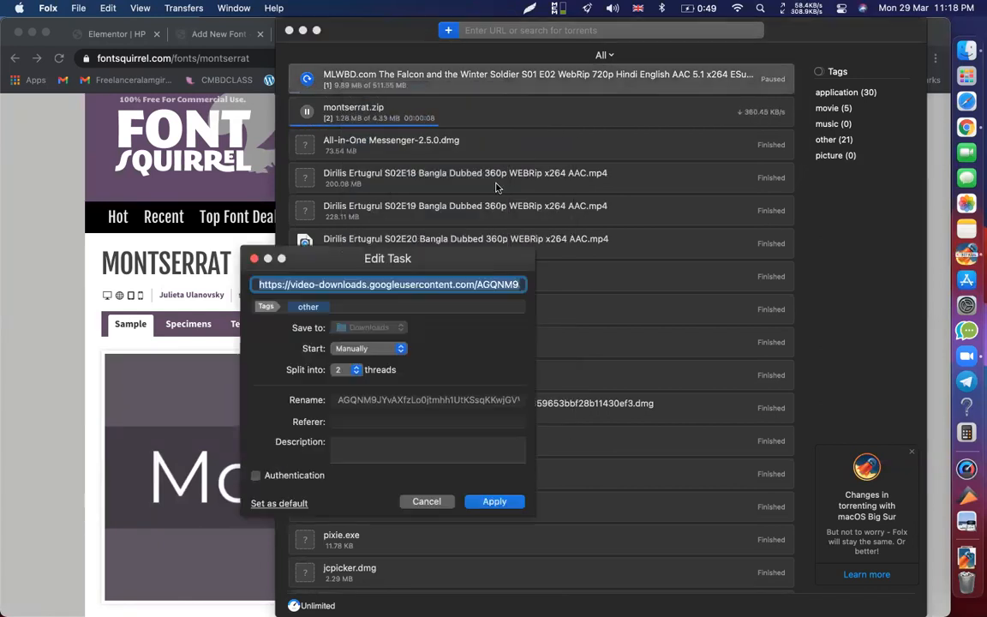
pyautogui.click(495, 502)
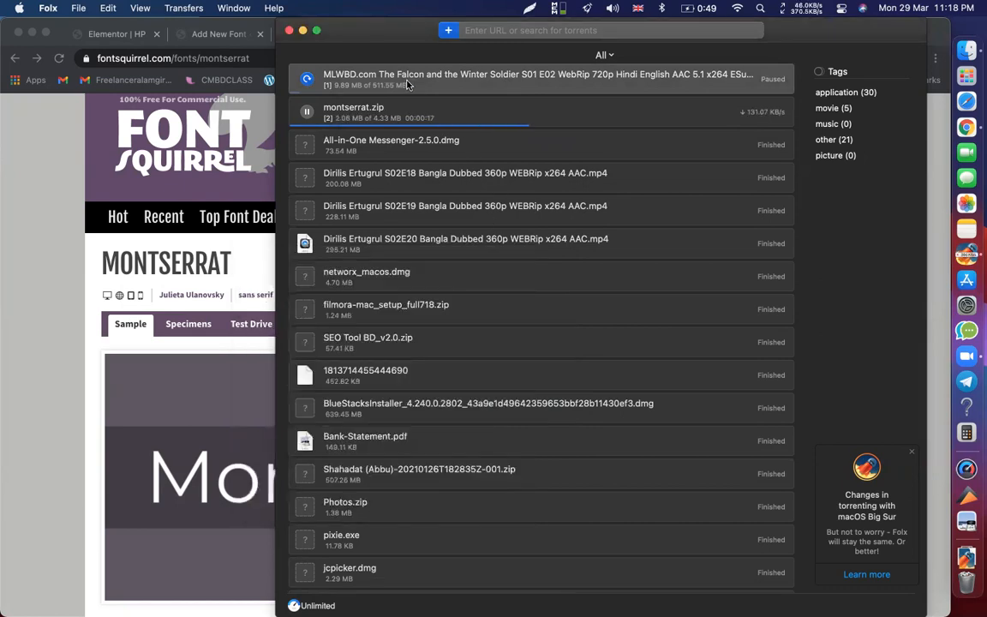
pyautogui.press('BackSpace')
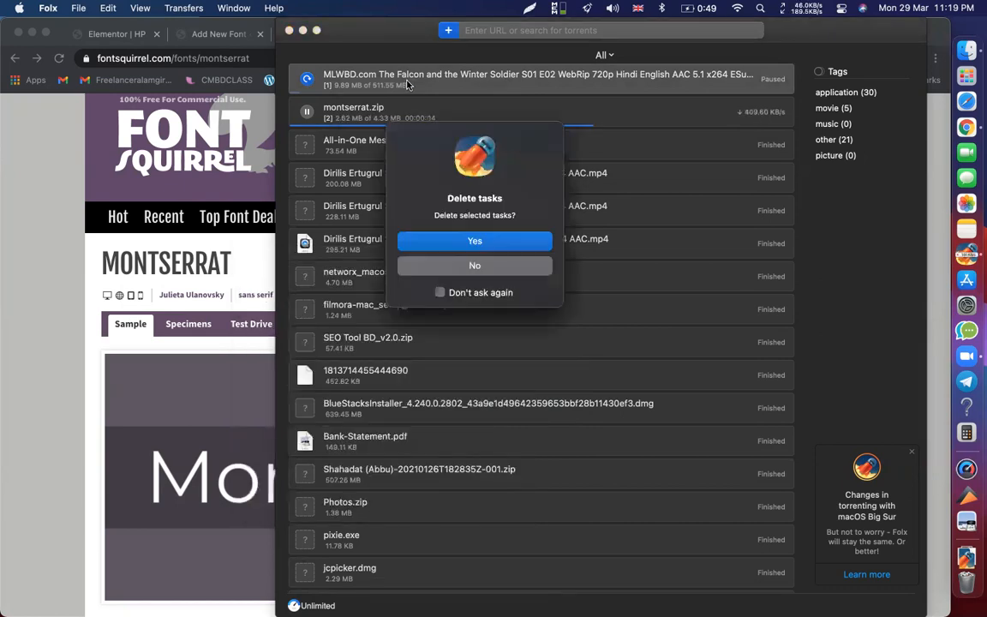
pyautogui.click(474, 243)
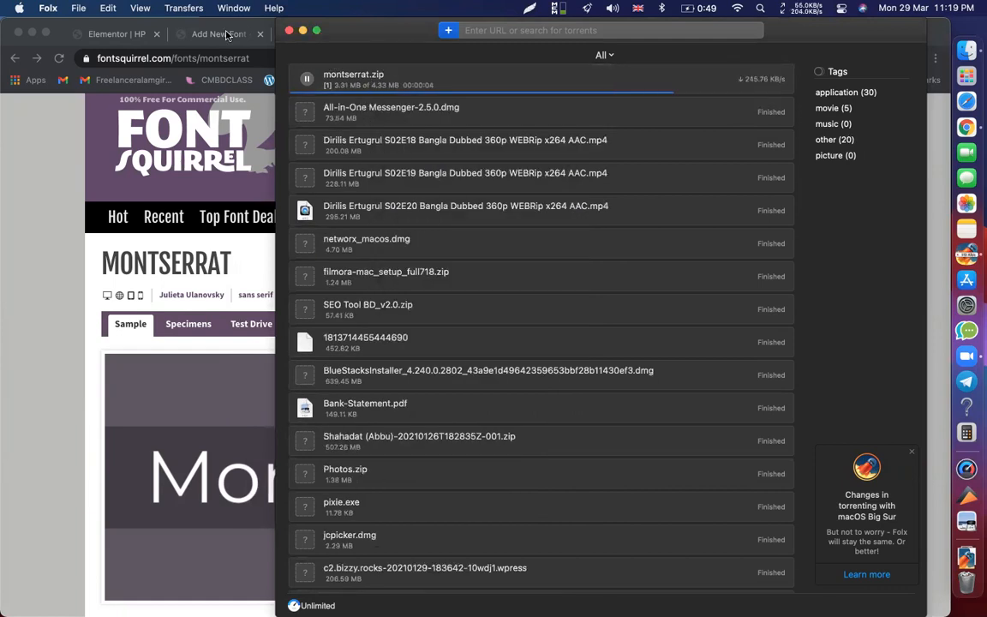
# - Copy 'Montserrat' from the 1001fonts page and paste it as the new font's name
pyautogui.click(227, 34)
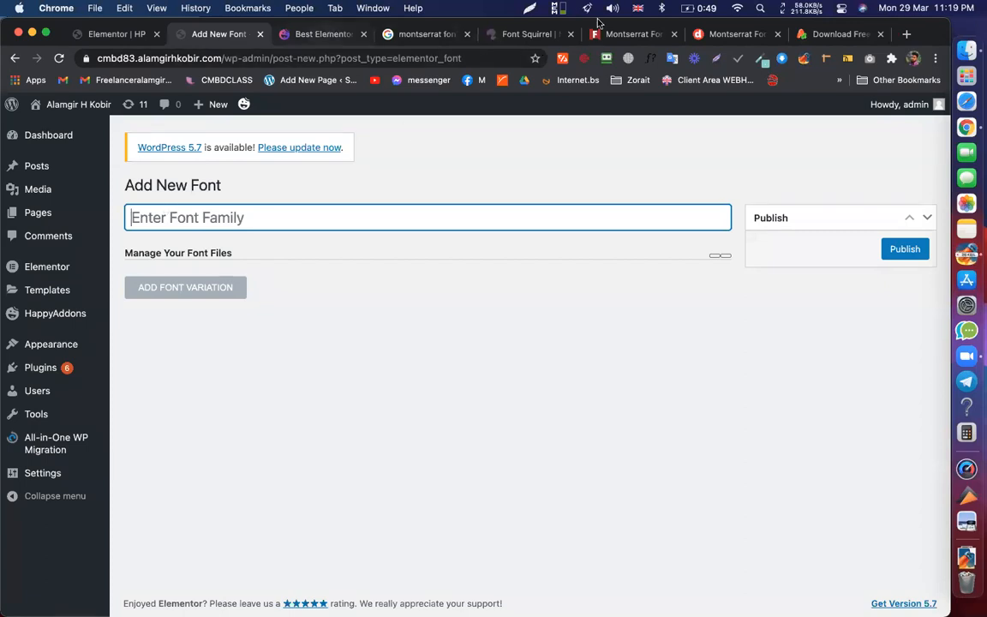
pyautogui.click(623, 36)
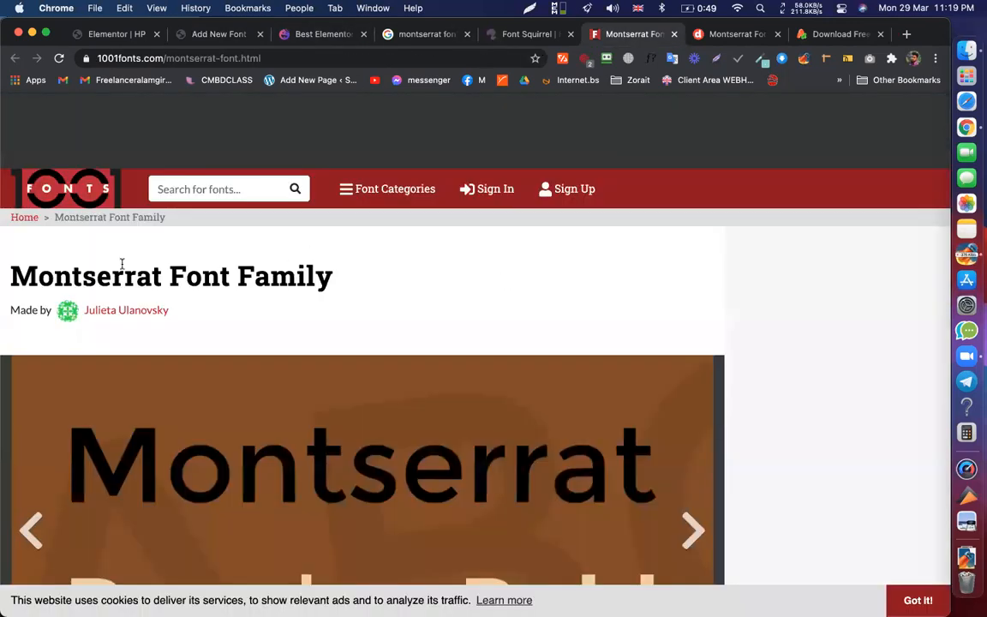
pyautogui.doubleClick(97, 274)
pyautogui.press('super+c')
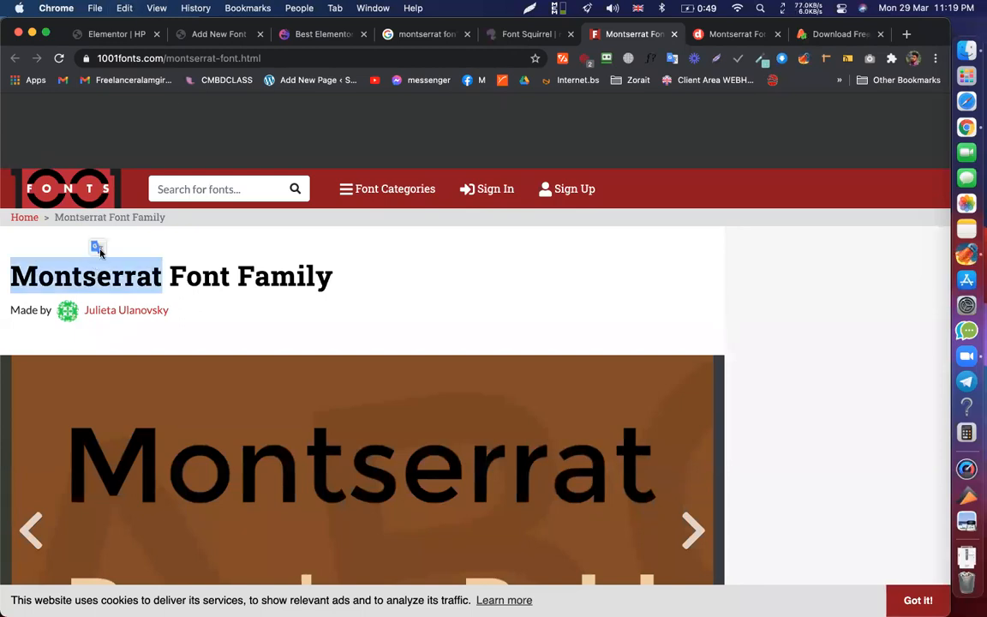
pyautogui.click(225, 36)
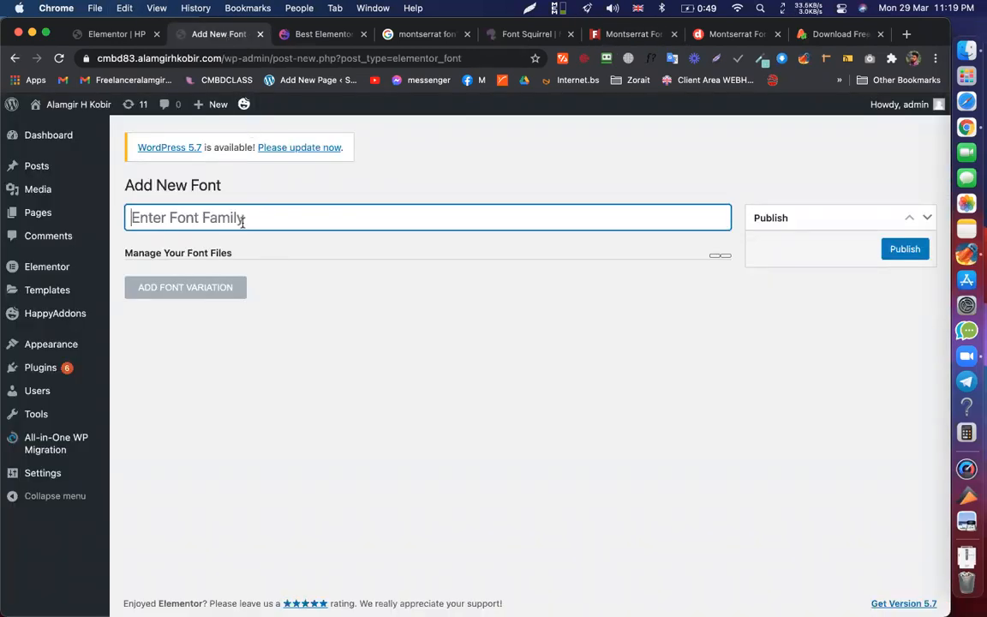
pyautogui.press('super+v')
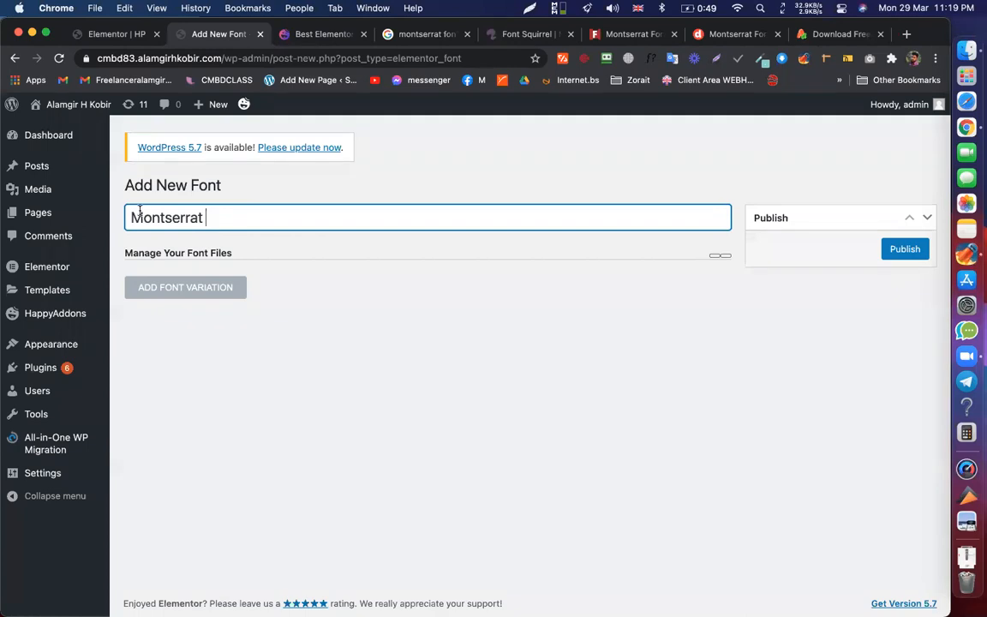
# - Rename the font to 'C: Montserrat' and add a Normal-weight, Normal-style font variation
pyautogui.click(131, 219)
pyautogui.write('MY')
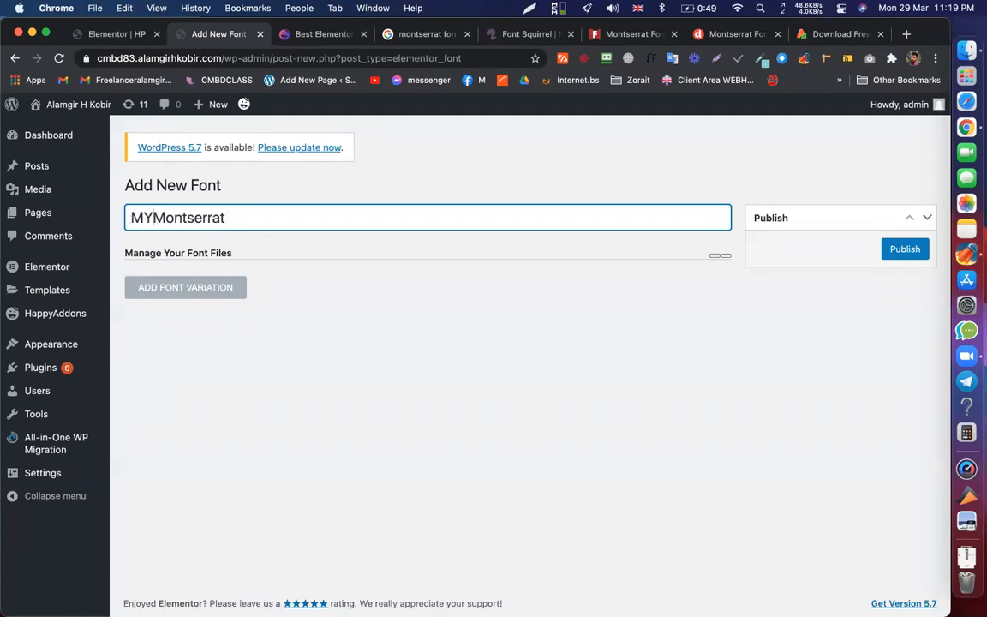
pyautogui.doubleClick(153, 219)
pyautogui.write('C')
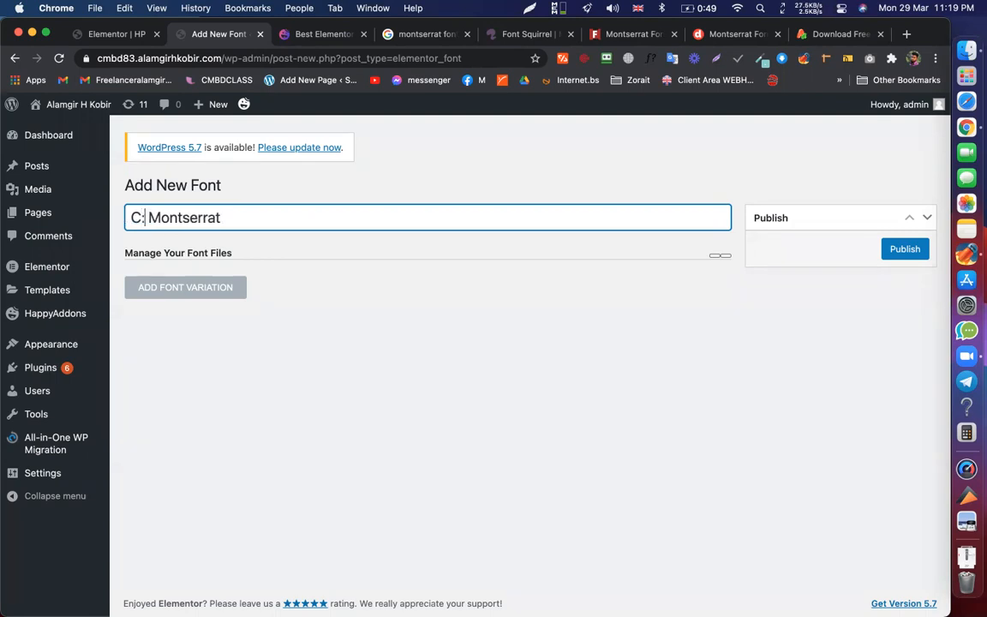
pyautogui.moveTo(150, 217); pyautogui.dragTo(248, 221)
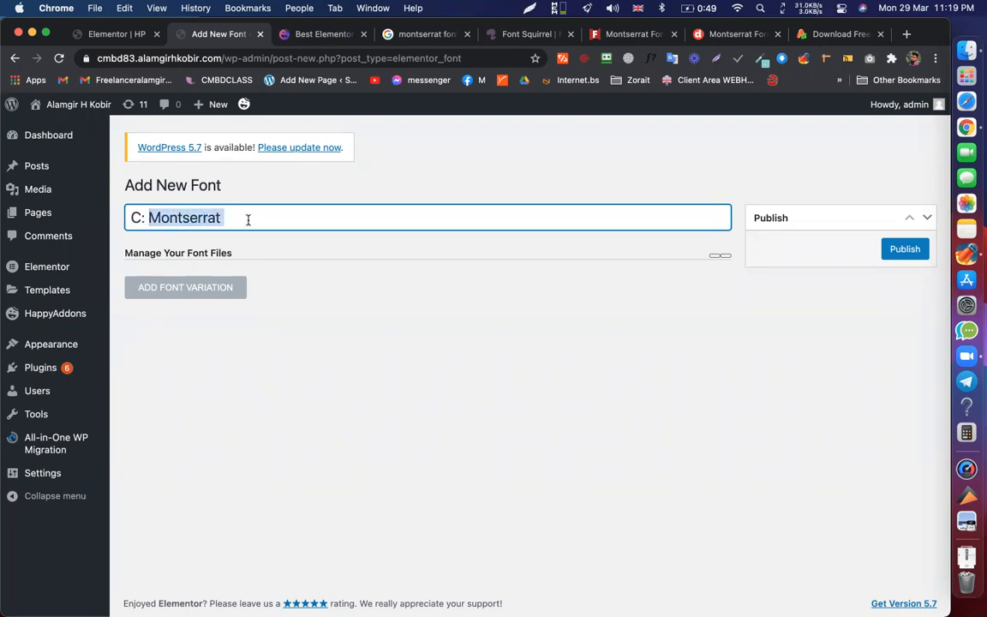
pyautogui.click(248, 219)
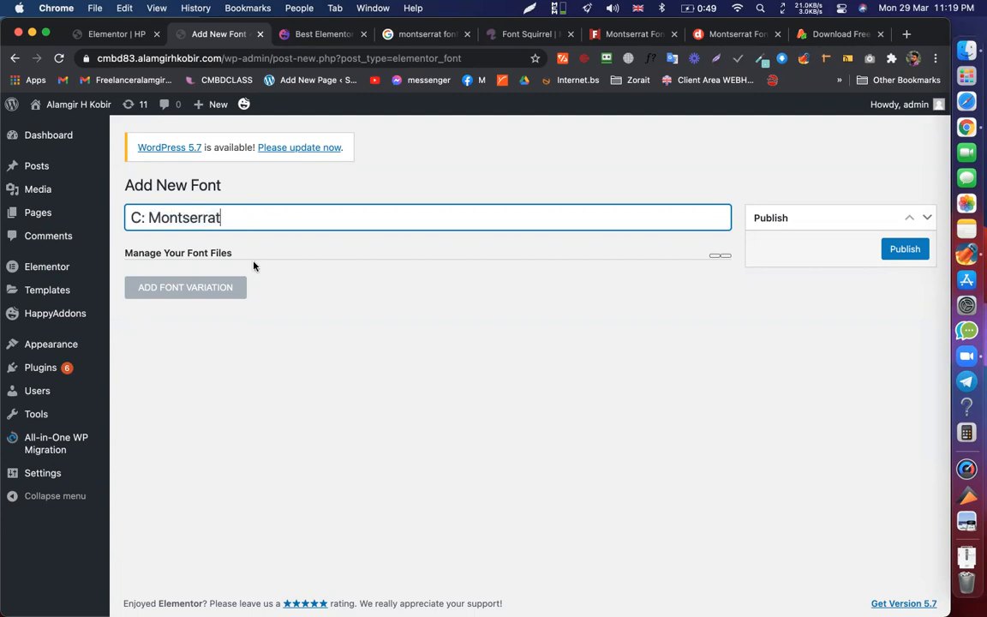
pyautogui.click(306, 275)
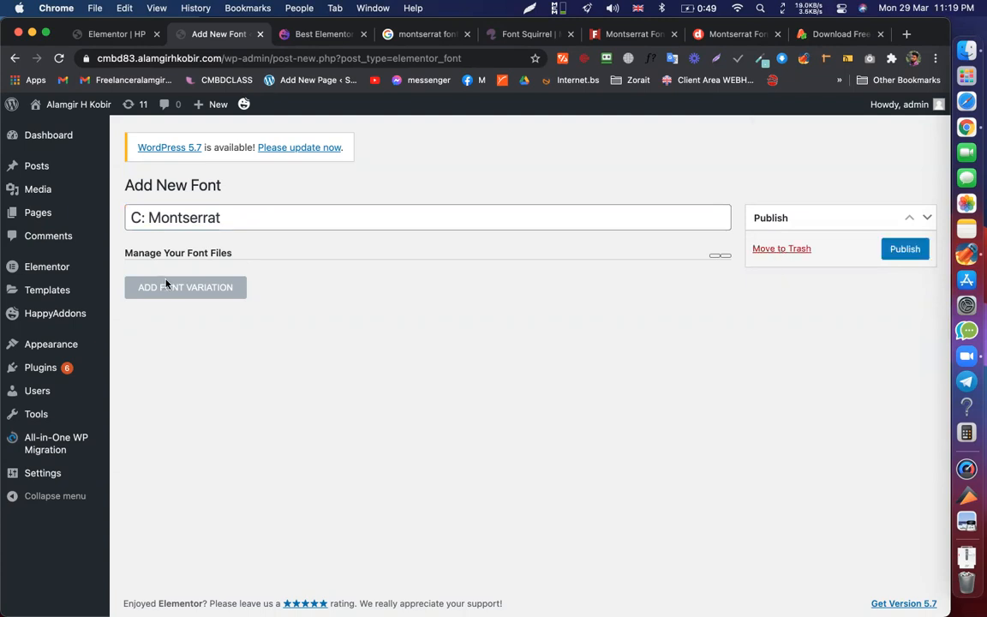
pyautogui.click(208, 293)
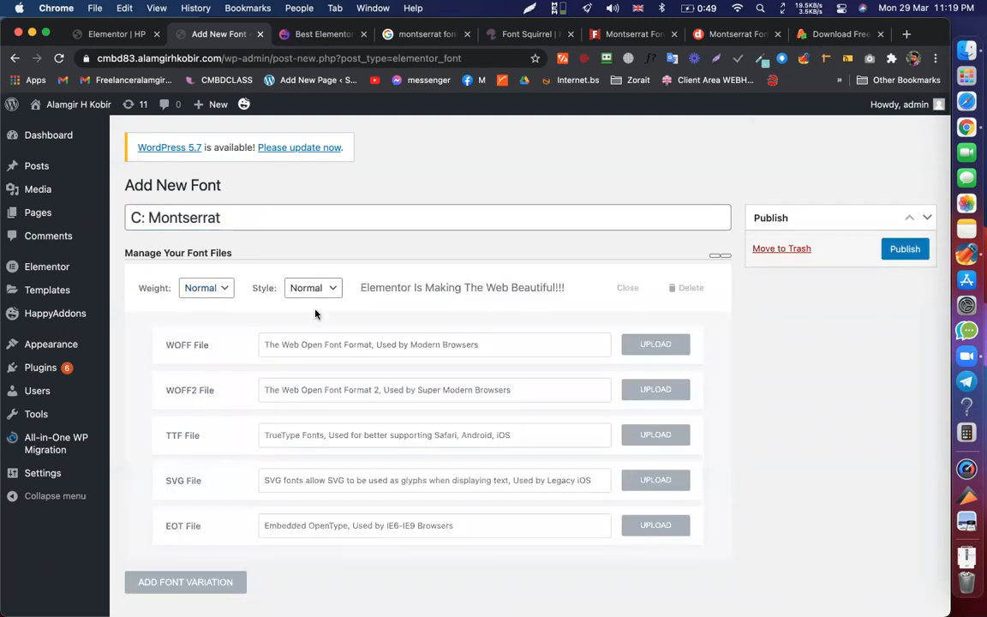
pyautogui.scroll(-1, 283, 277)
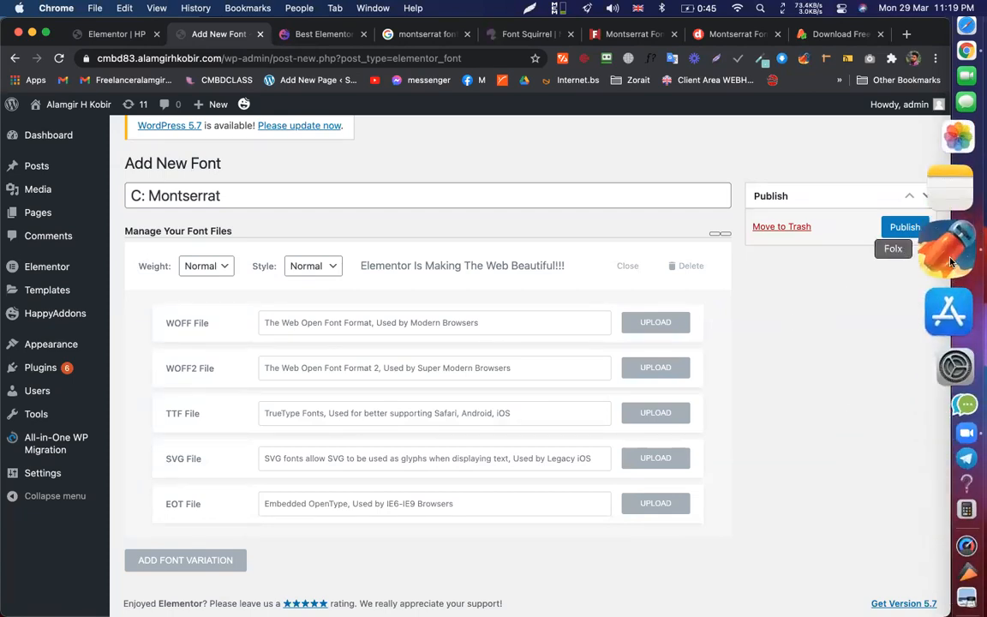
# - Reveal montserrat.zip in Finder and extract it into a montserrat folder
pyautogui.click(949, 261)
pyautogui.scroll(-10, 383, 258)
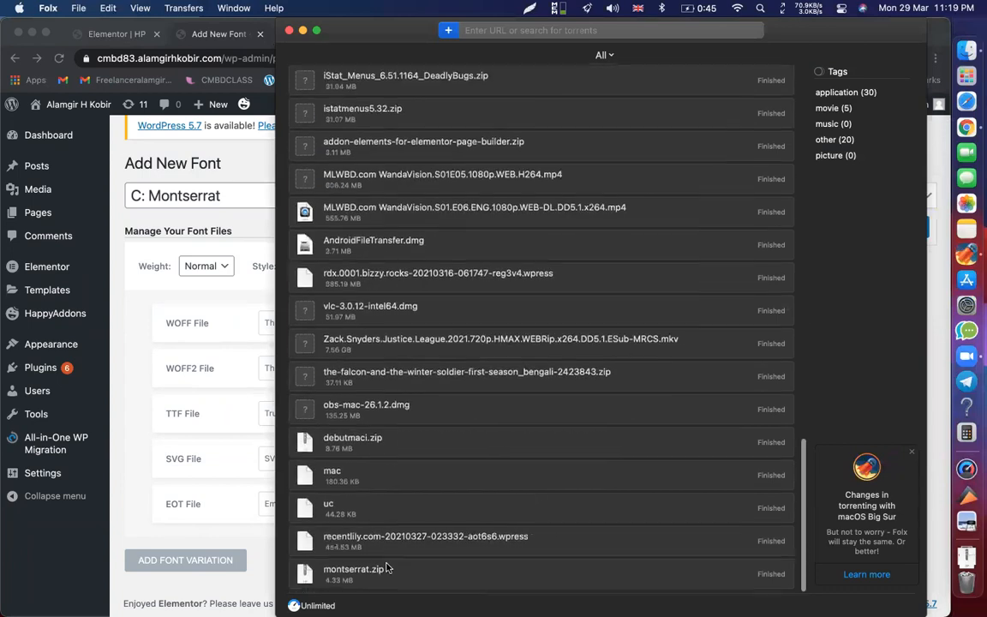
pyautogui.rightClick(383, 571)
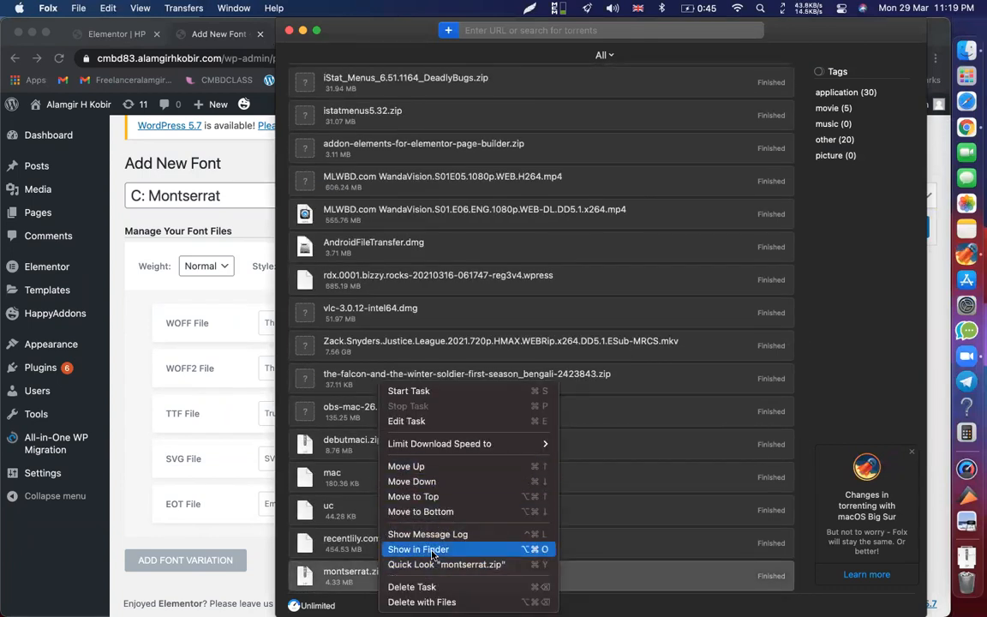
pyautogui.click(418, 549)
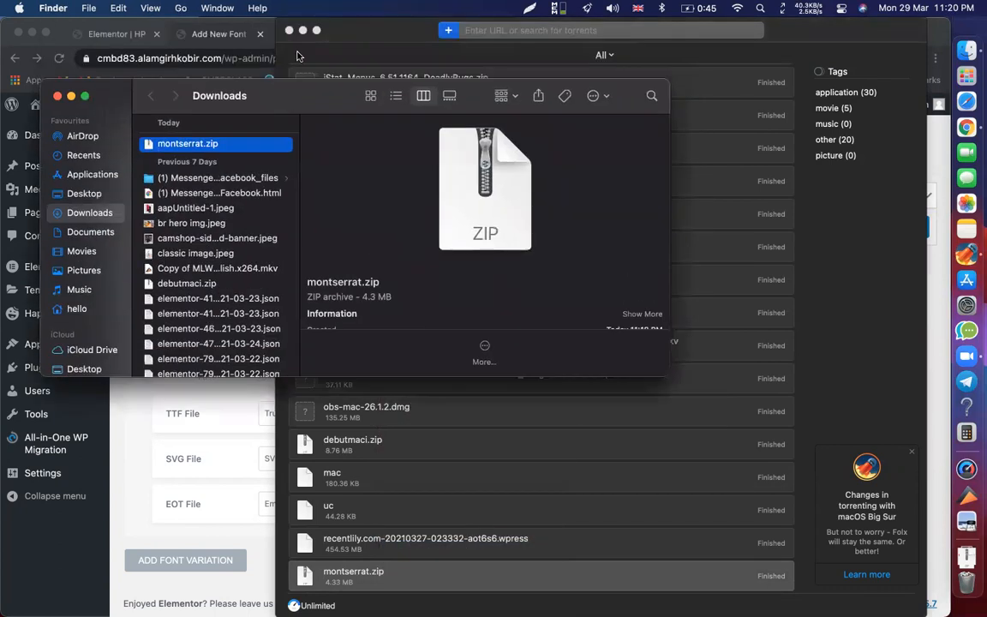
pyautogui.click(290, 31)
pyautogui.doubleClick(174, 146)
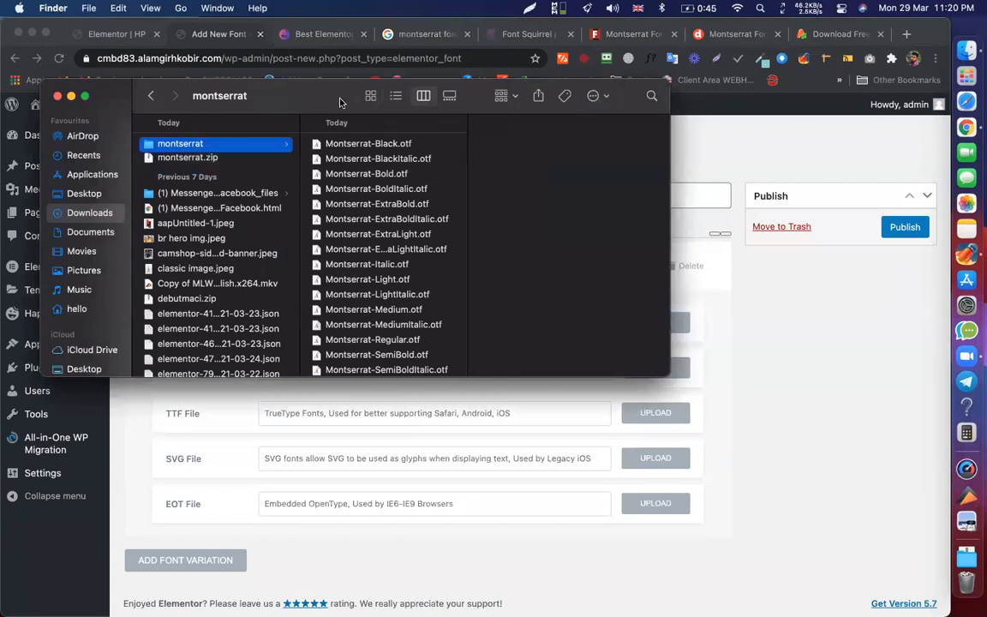
# - Compare the extracted OTF-only files with the upload slots, then view the 1001fonts Montserrat page
pyautogui.click(140, 464)
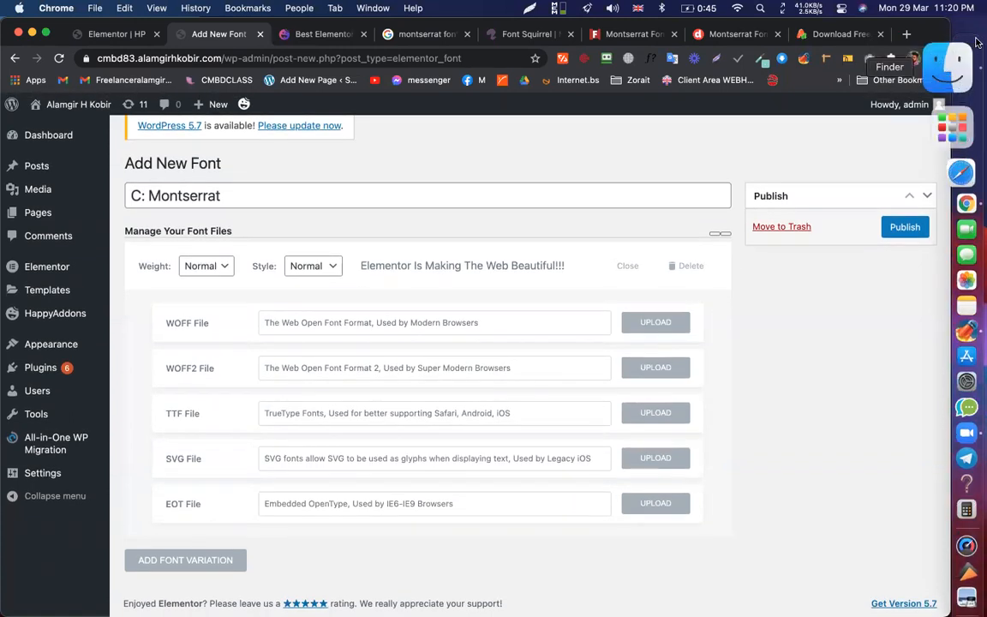
pyautogui.click(951, 67)
pyautogui.scroll(-10, 385, 294)
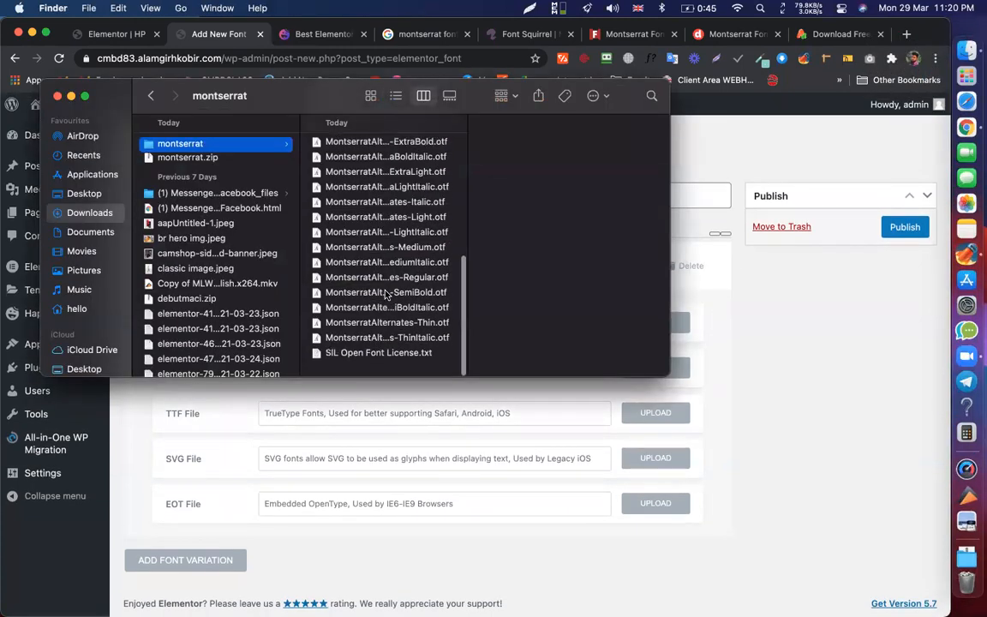
pyautogui.scroll(10, 385, 294)
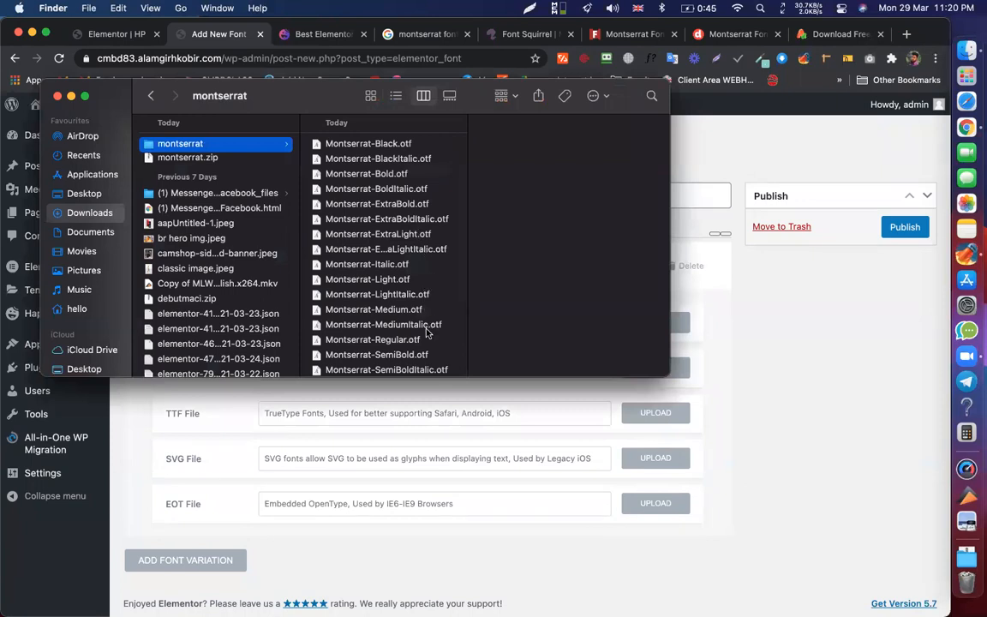
pyautogui.click(741, 418)
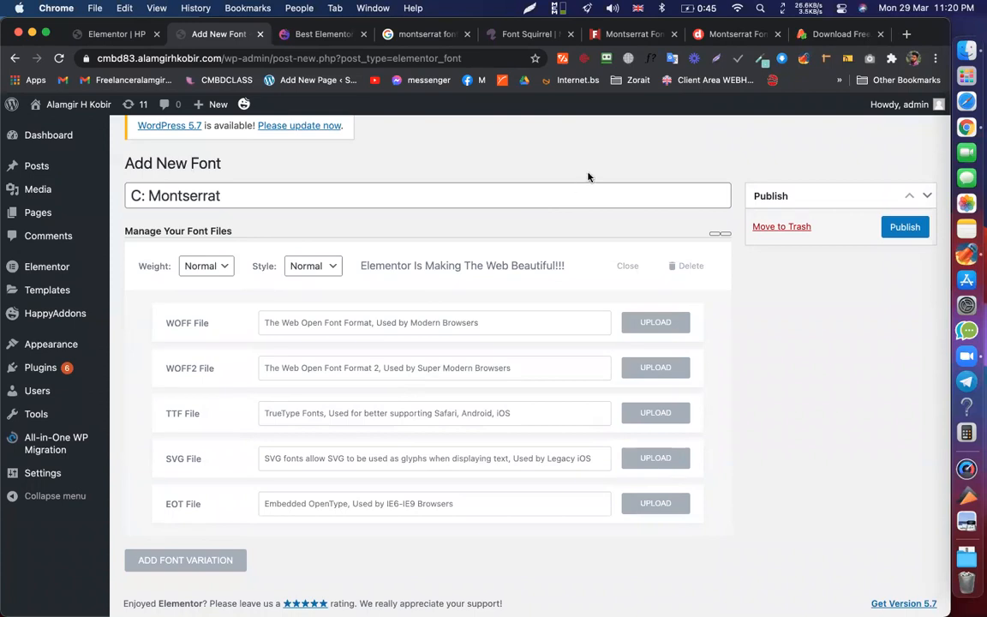
pyautogui.click(631, 39)
pyautogui.scroll(-10, 480, 214)
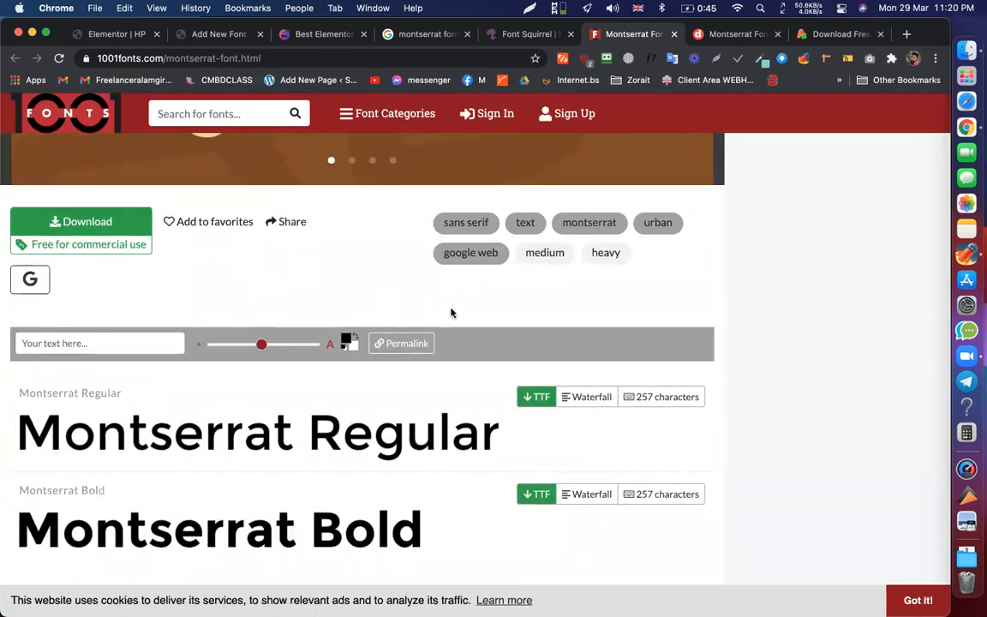
# - Download montserrat.regular.ttf using the TTF button beside Montserrat Regular on 1001fonts
pyautogui.scroll(-2, 451, 313)
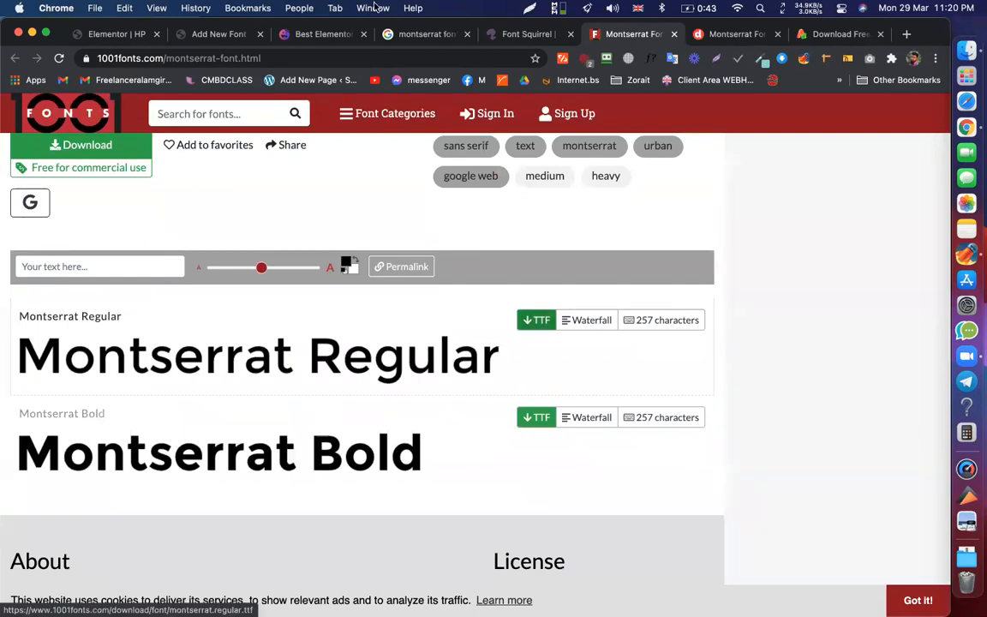
pyautogui.click(221, 34)
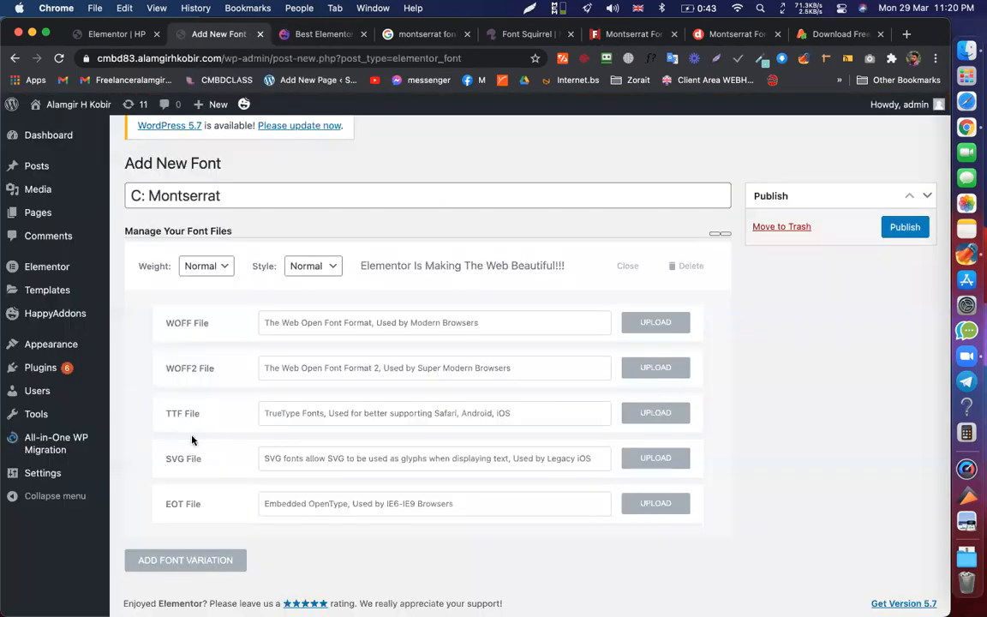
pyautogui.click(631, 36)
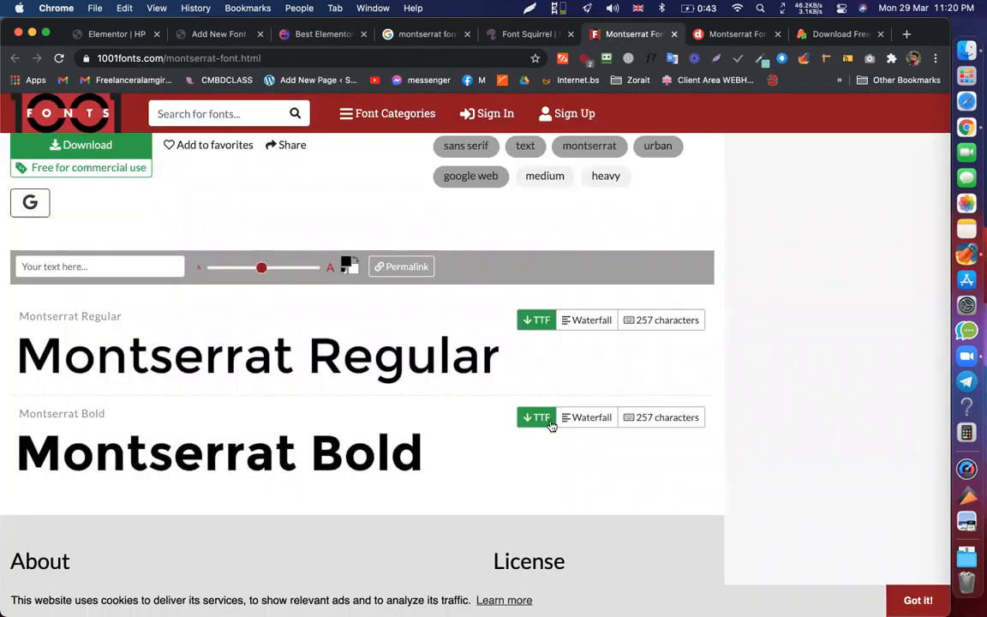
pyautogui.click(533, 324)
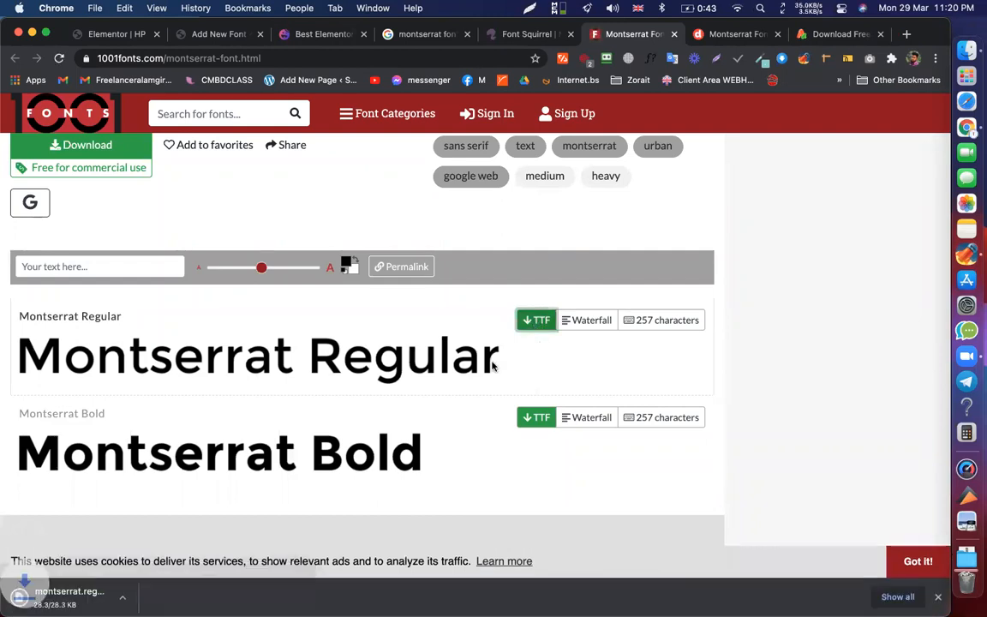
pyautogui.scroll(-3, 53, 301)
pyautogui.tripleClick(90, 297)
pyautogui.click(203, 300)
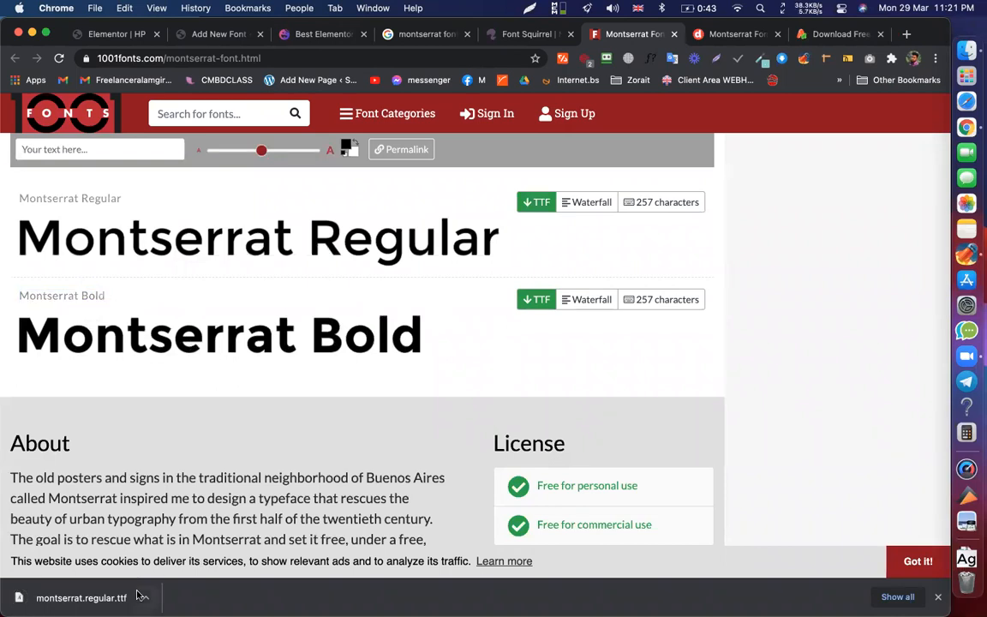
pyautogui.click(240, 34)
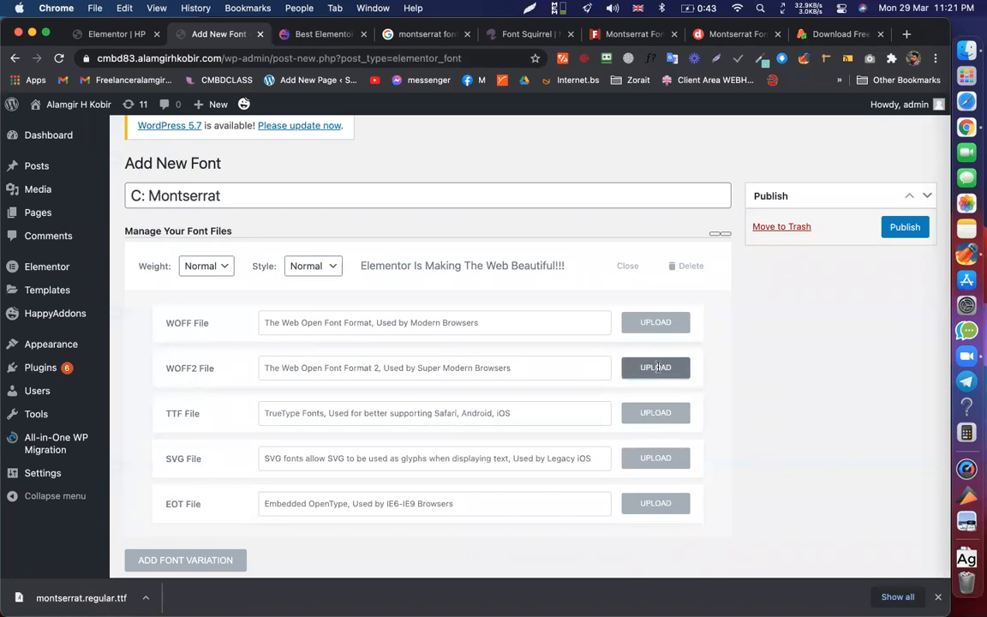
# - Locate the downloaded montserrat.regular.ttf in Finder, then close the Finder windows
pyautogui.click(146, 597)
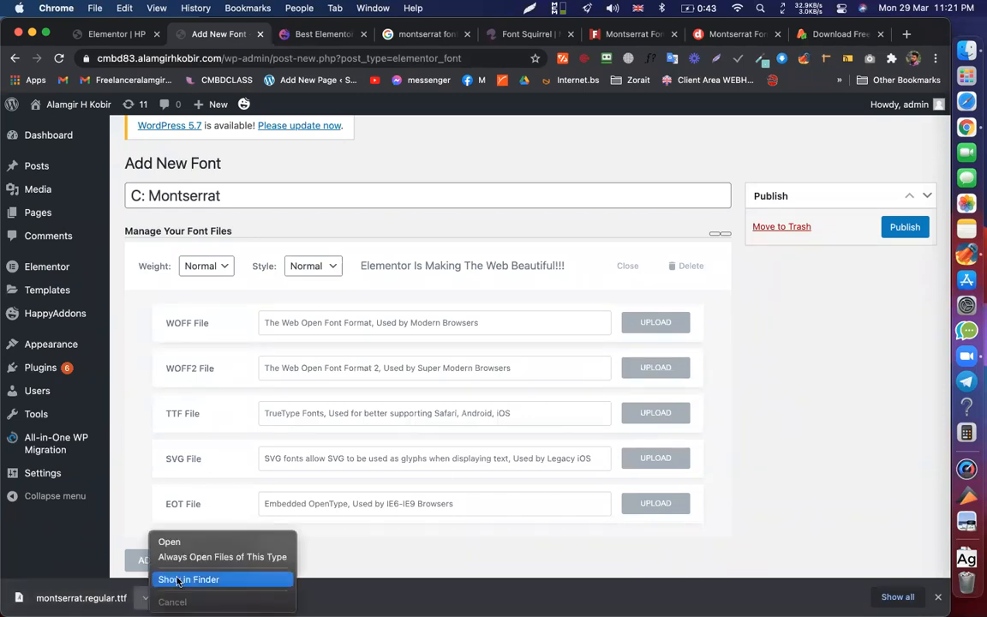
pyautogui.click(179, 580)
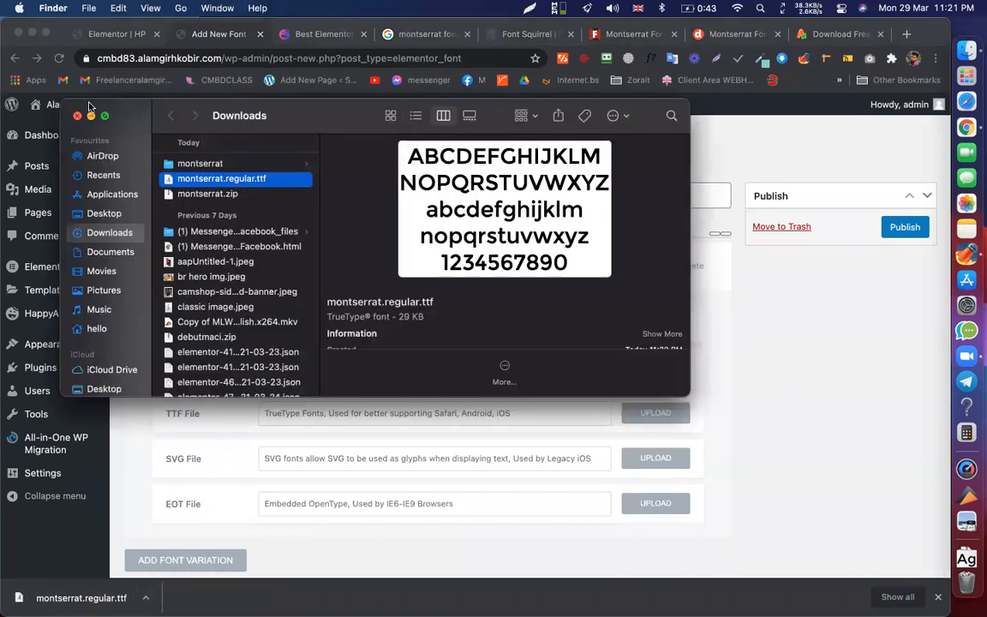
pyautogui.click(77, 116)
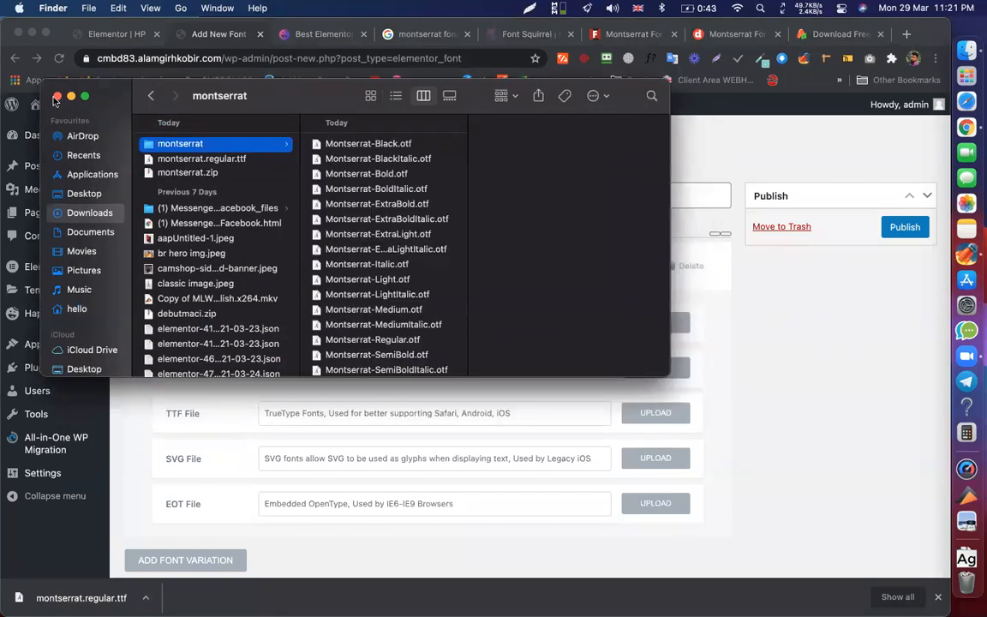
pyautogui.click(58, 96)
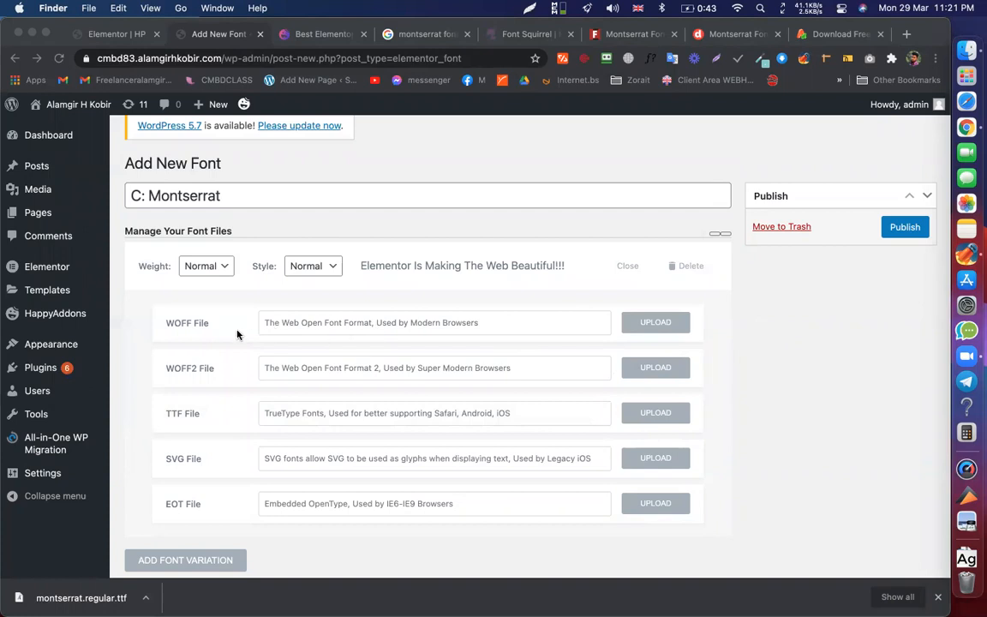
pyautogui.click(672, 416)
# - Upload montserrat.regular.ttf as the variation's TTF file and publish C: Montserrat
pyautogui.click(659, 417)
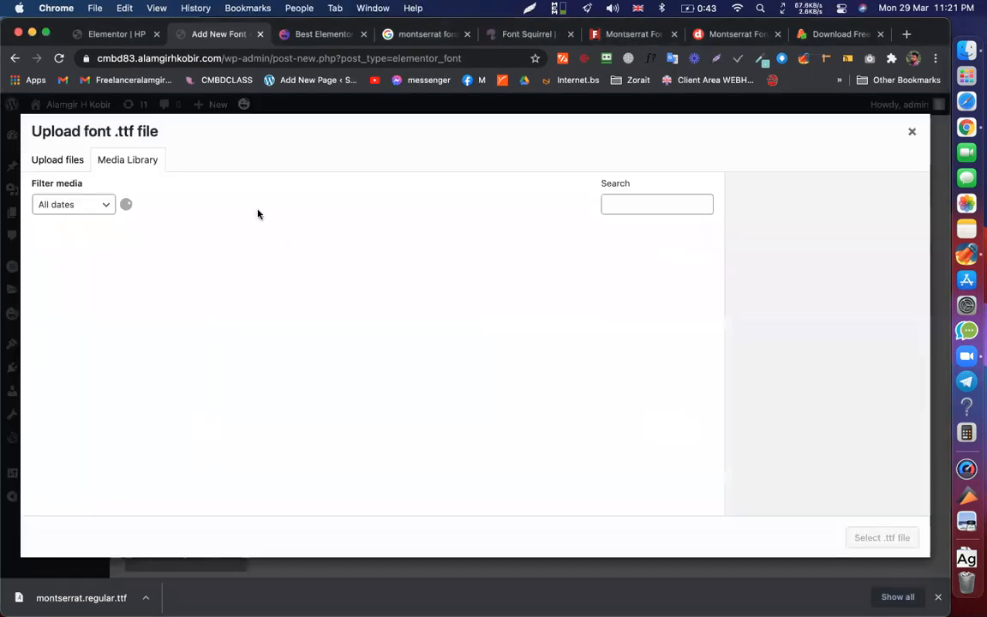
pyautogui.moveTo(81, 597); pyautogui.dragTo(535, 346)
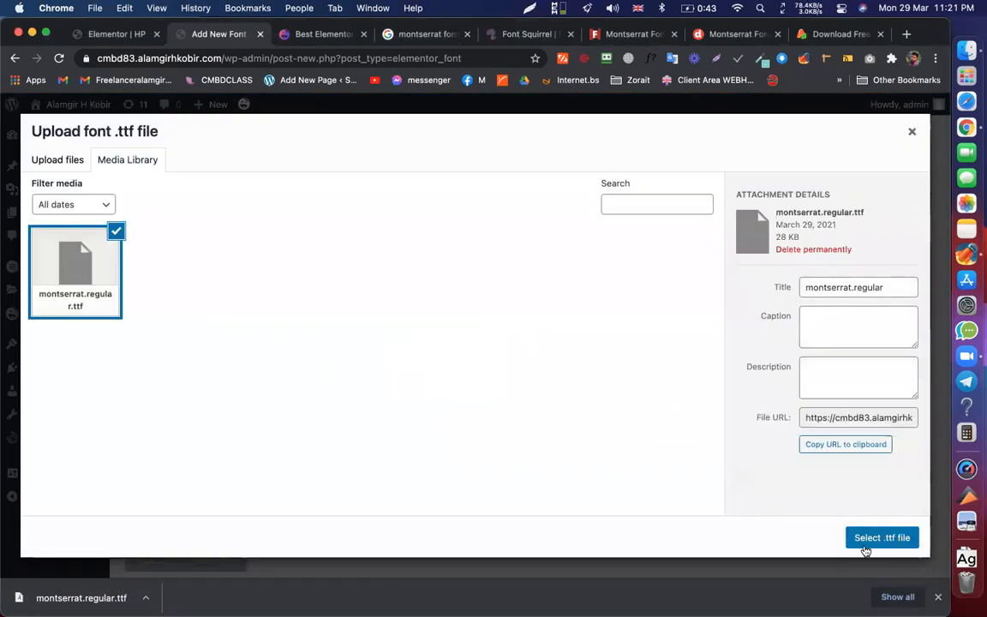
pyautogui.click(882, 537)
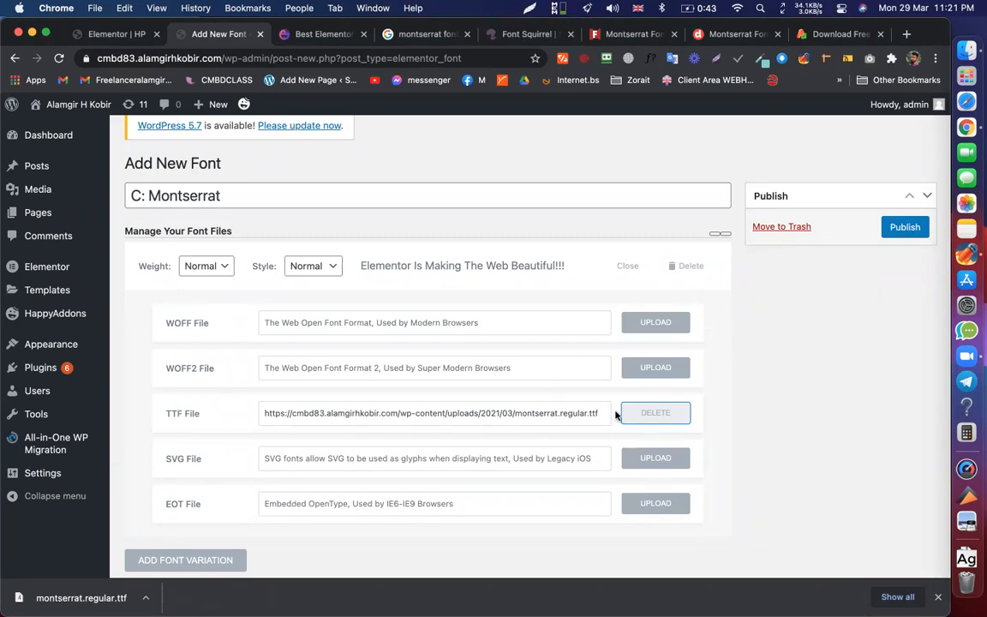
pyautogui.click(904, 227)
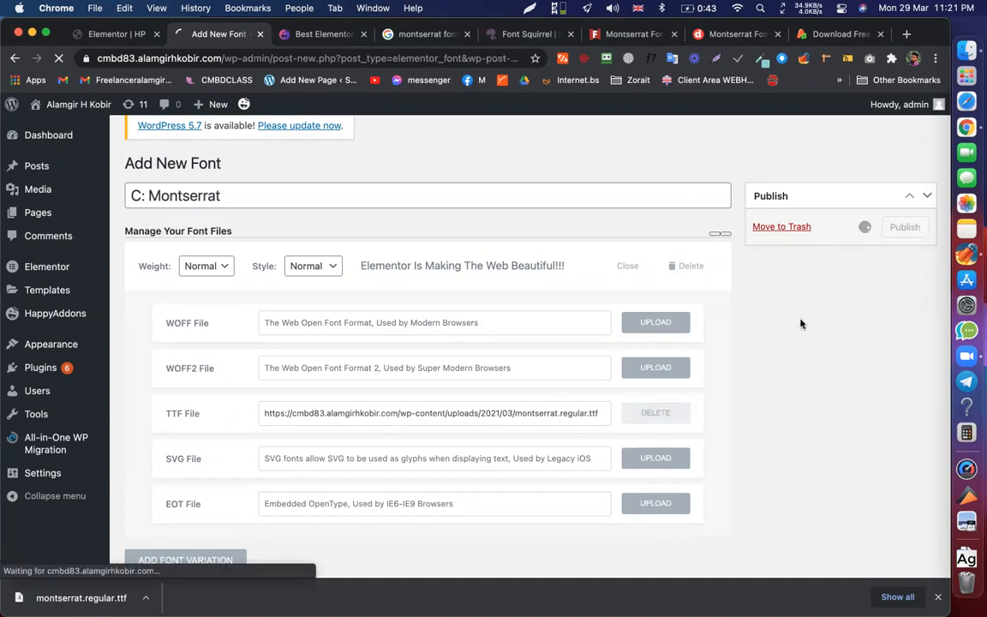
pyautogui.click(112, 34)
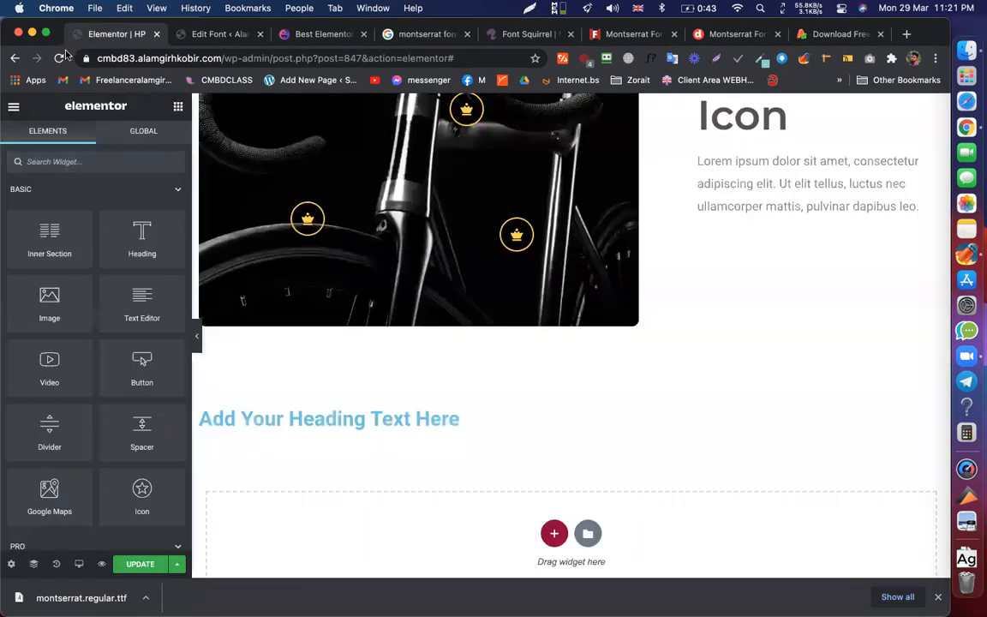
# - Save and reload the Elementor editor, confirming the C: Montserrat font was saved
pyautogui.press('super+r')
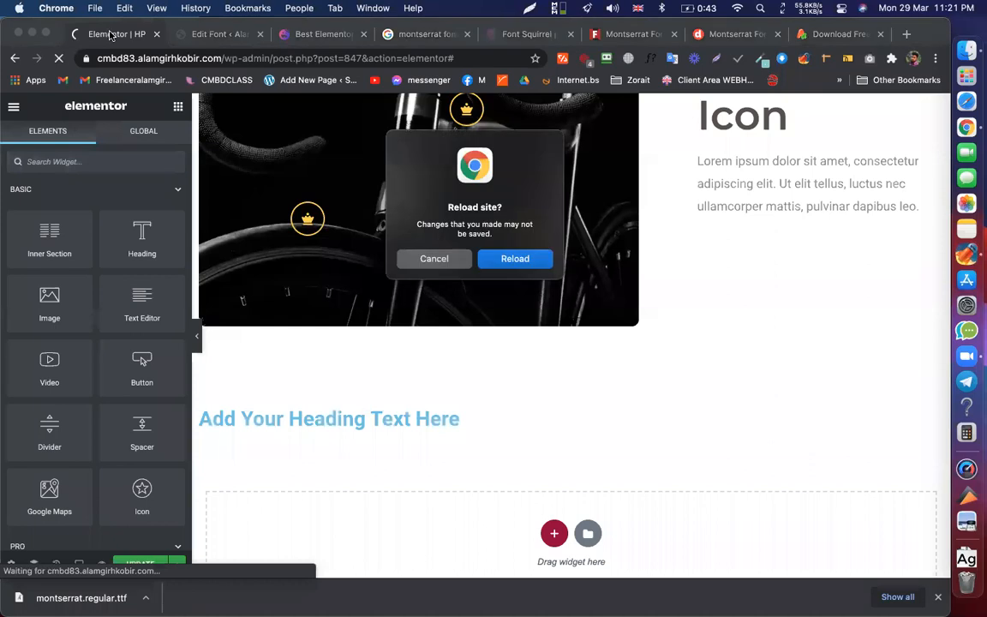
pyautogui.press('Escape')
pyautogui.click(144, 566)
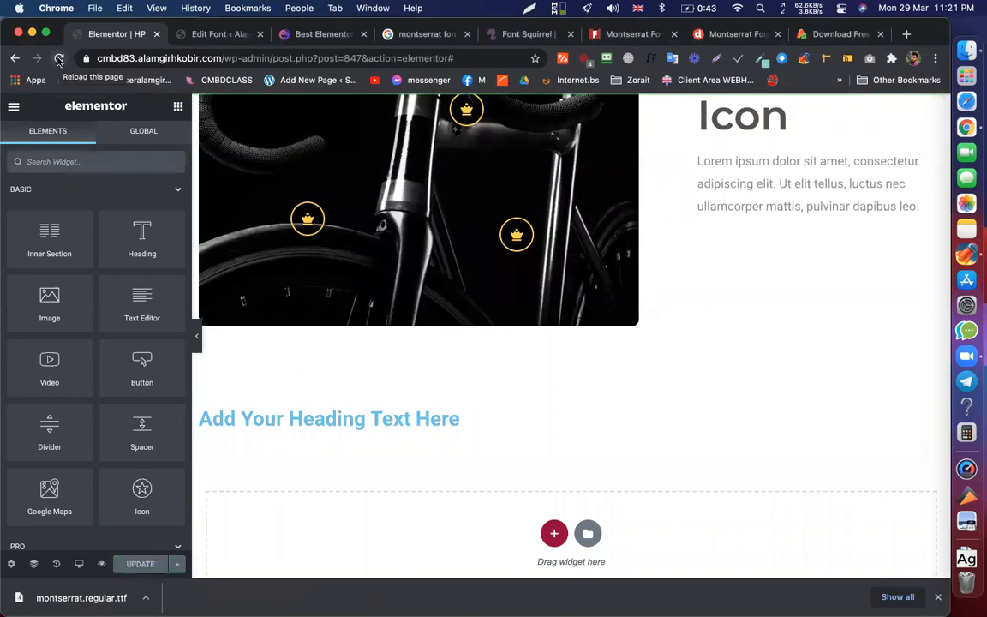
pyautogui.click(58, 59)
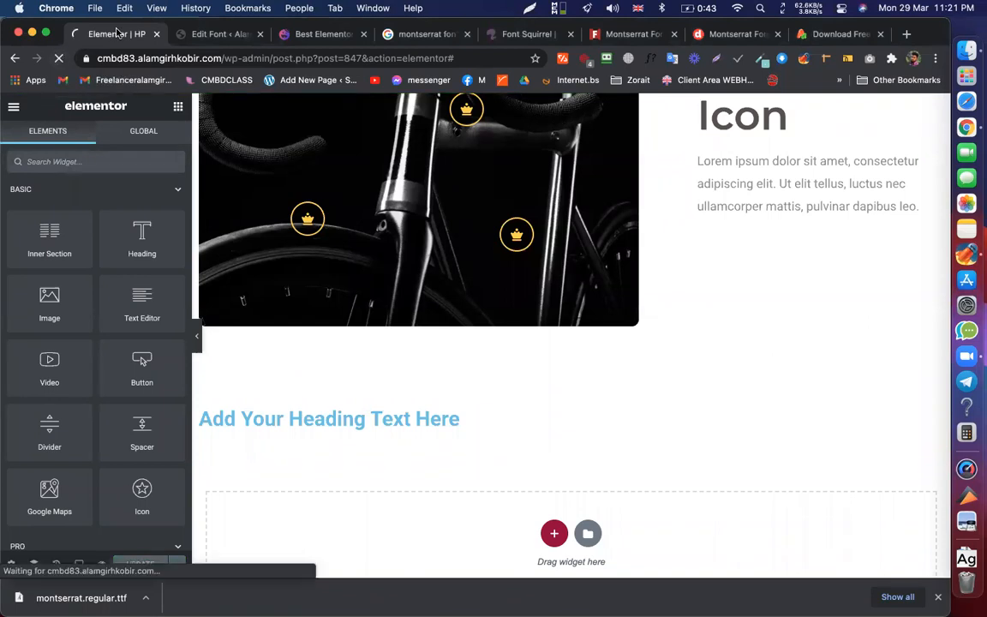
pyautogui.click(214, 36)
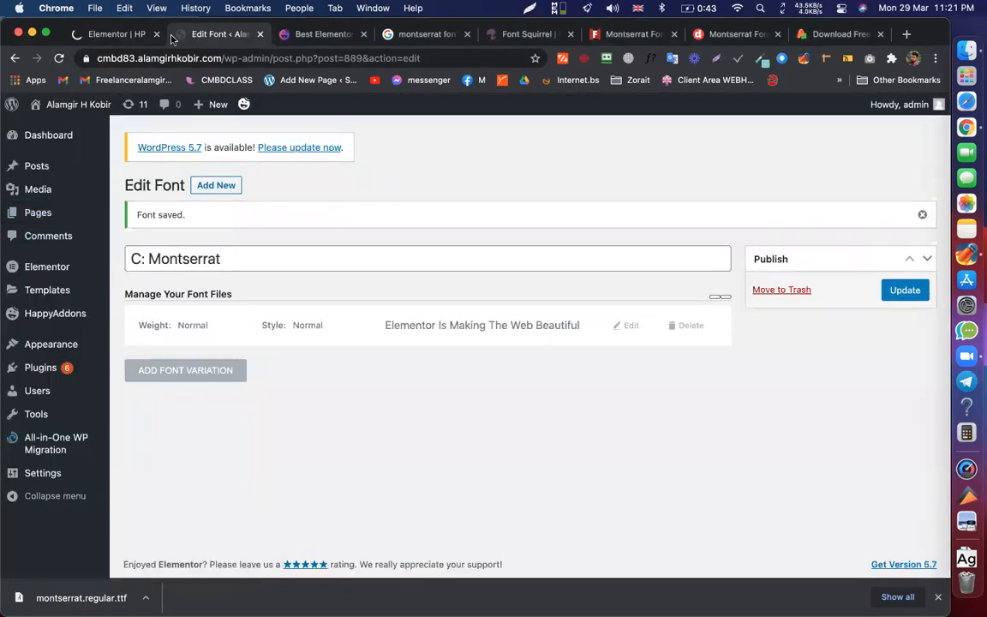
pyautogui.click(81, 35)
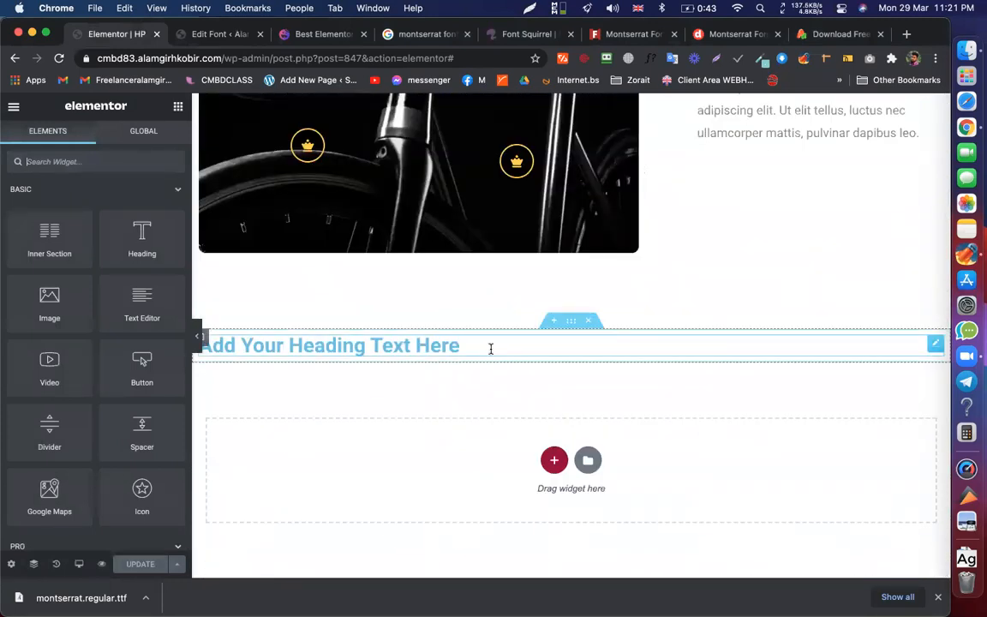
# - Set the heading's typography family to C: Montserrat, update the page and preview it
pyautogui.click(489, 348)
pyautogui.click(92, 146)
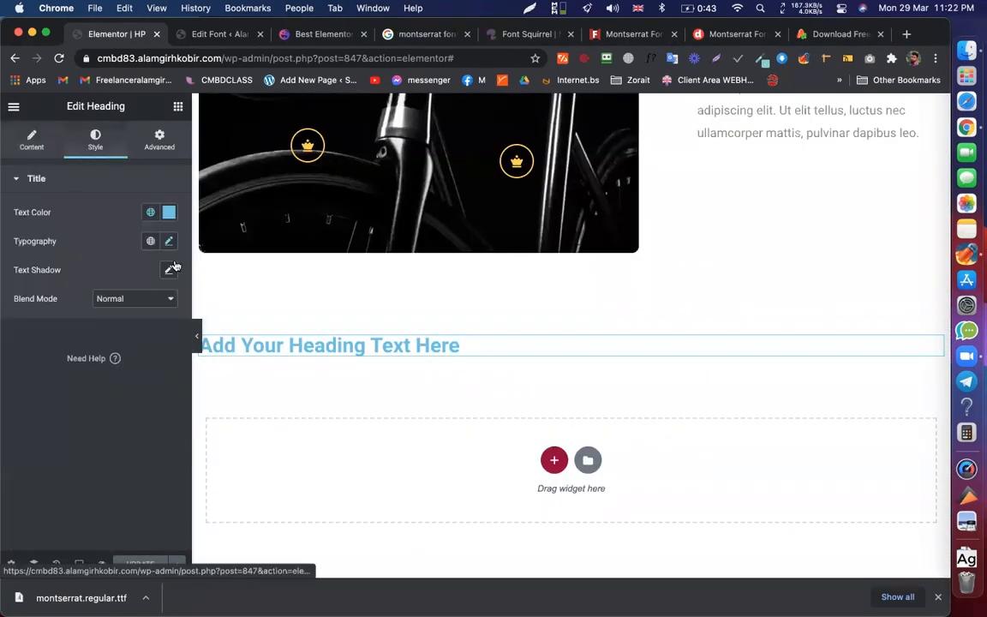
pyautogui.click(169, 242)
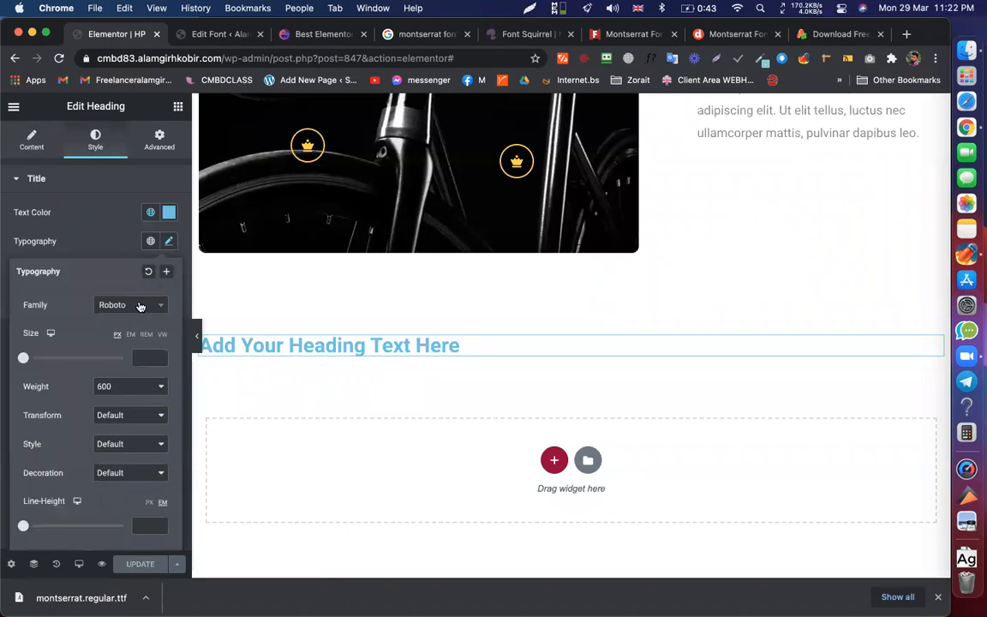
pyautogui.click(140, 305)
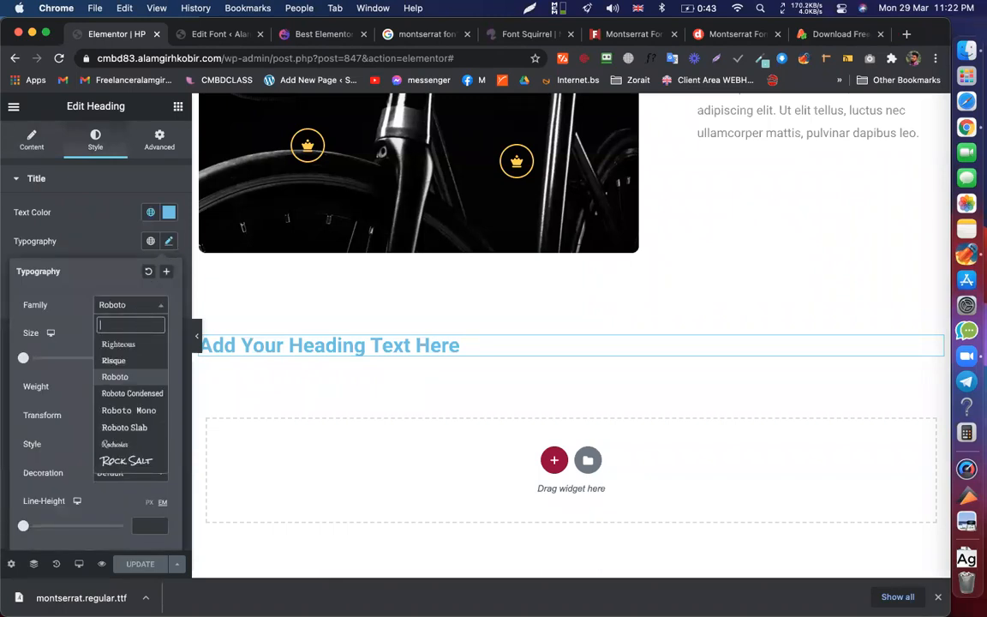
pyautogui.write('c')
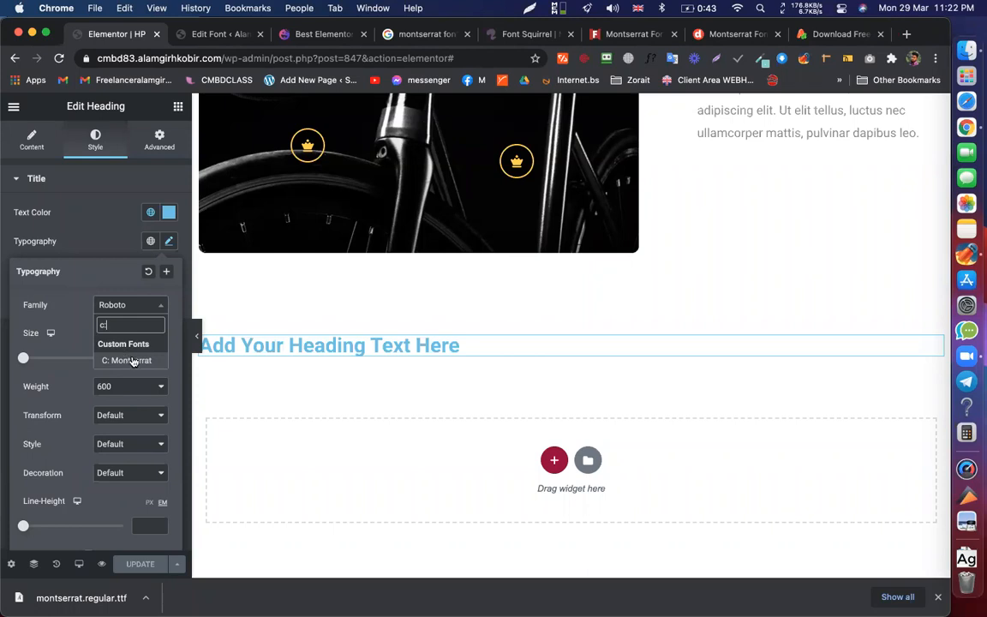
pyautogui.write(':')
pyautogui.click(149, 360)
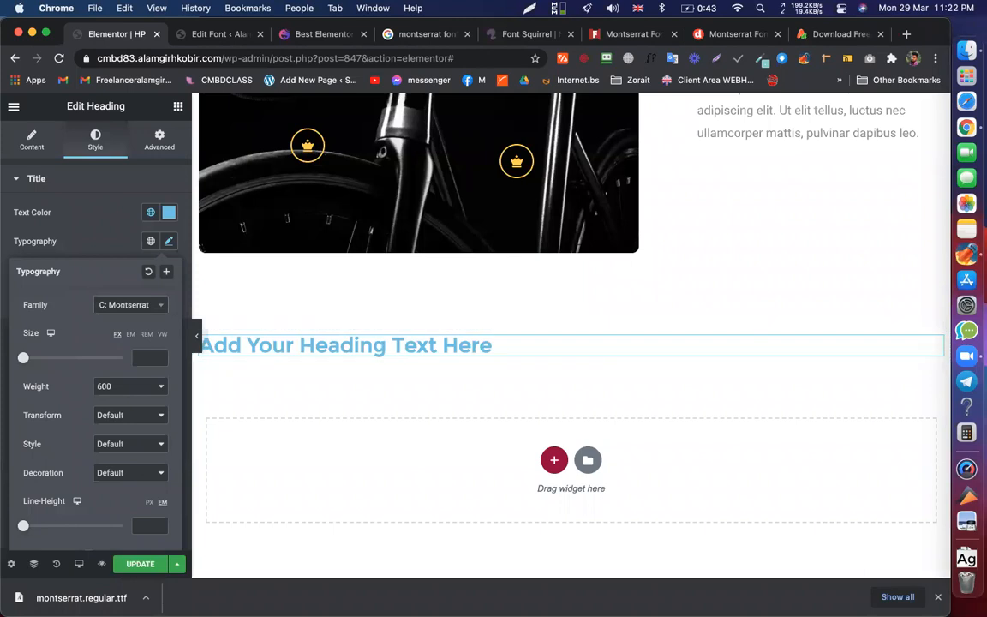
pyautogui.click(138, 563)
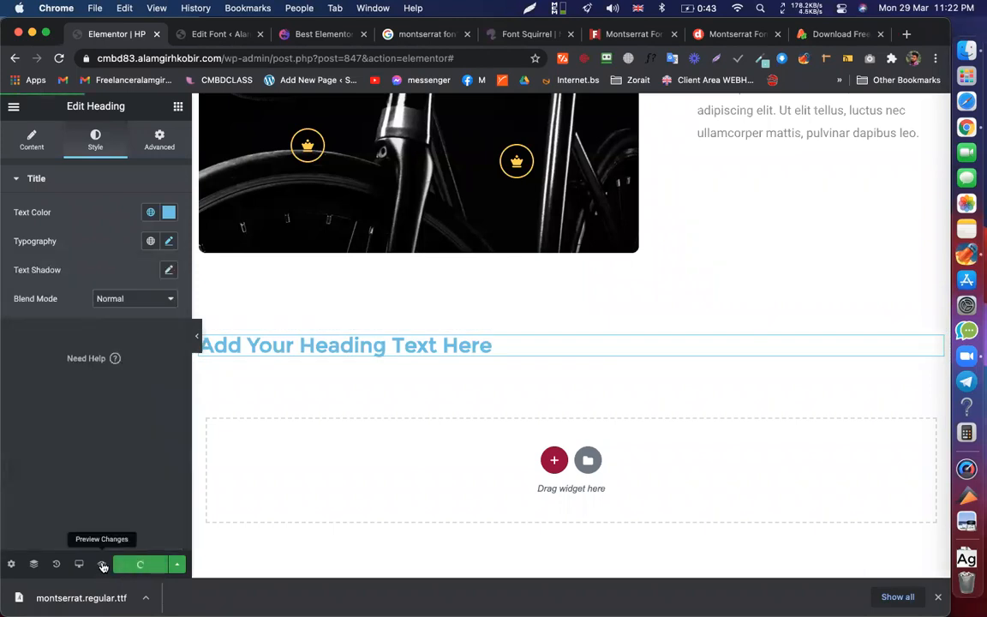
pyautogui.click(101, 564)
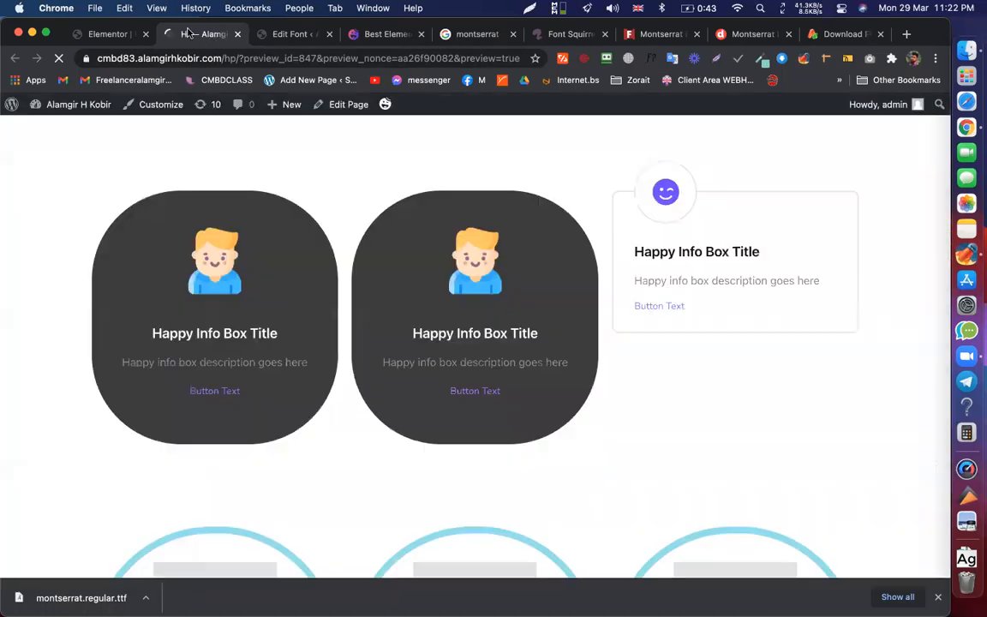
# - Inspect the previewed heading with WhatFont, confirming C: Montserrat at weight 600, 30px
pyautogui.scroll(-10, 759, 125)
pyautogui.scroll(2, 736, 120)
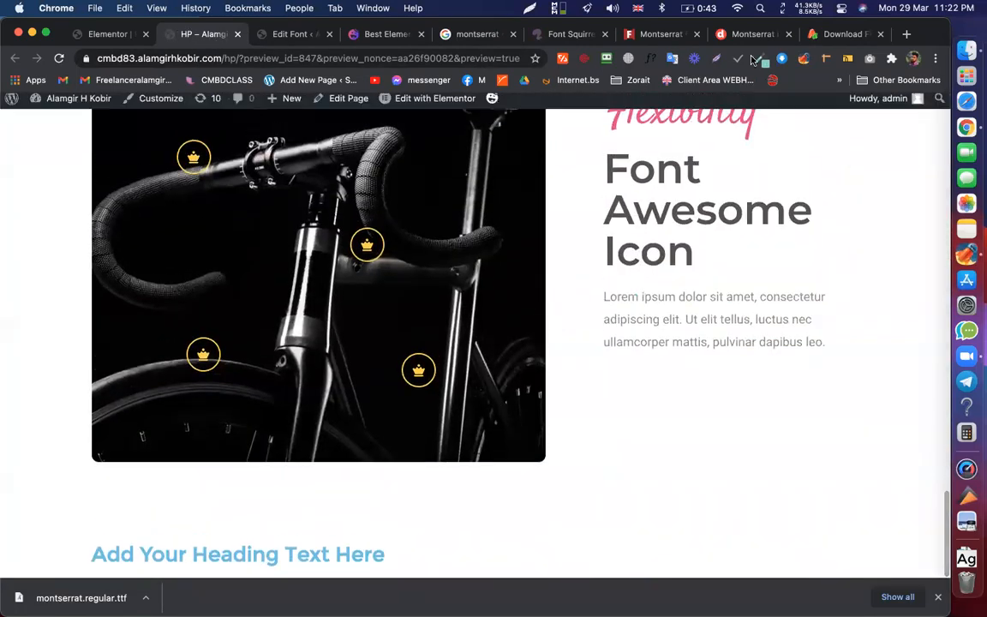
pyautogui.click(651, 59)
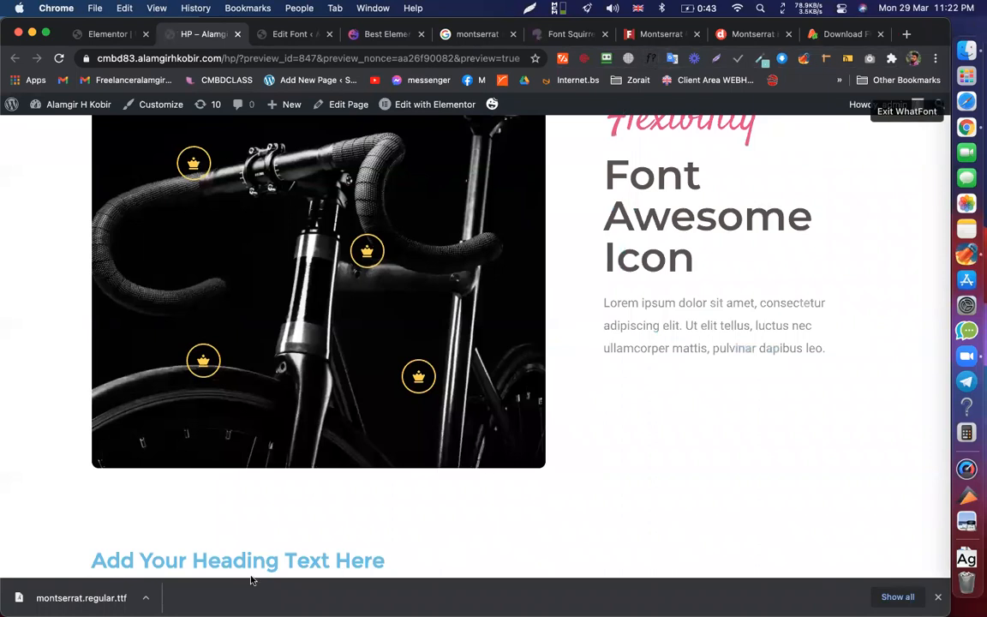
pyautogui.scroll(-5, 347, 471)
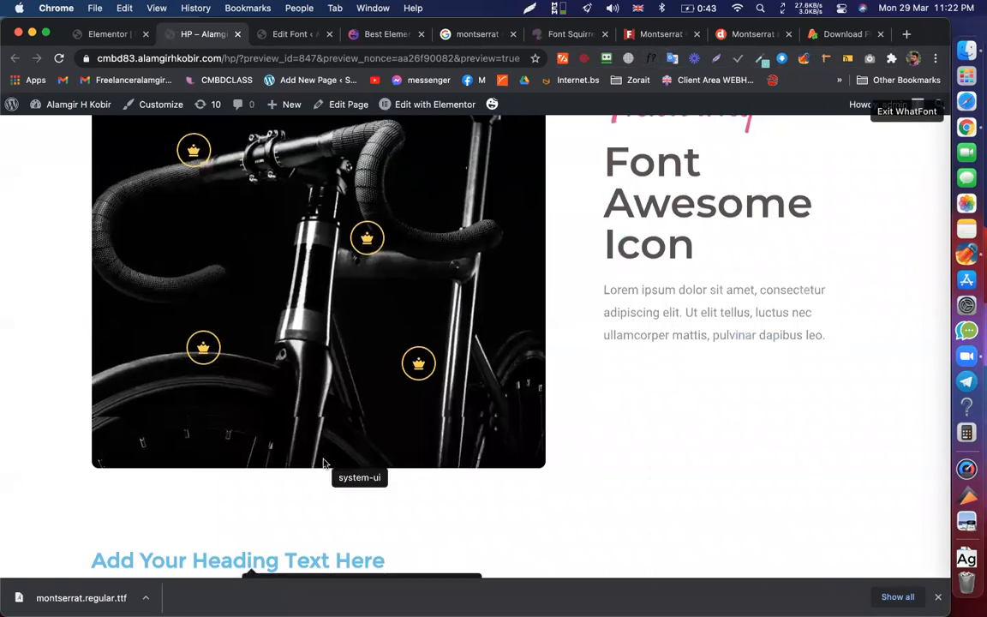
pyautogui.doubleClick(286, 394)
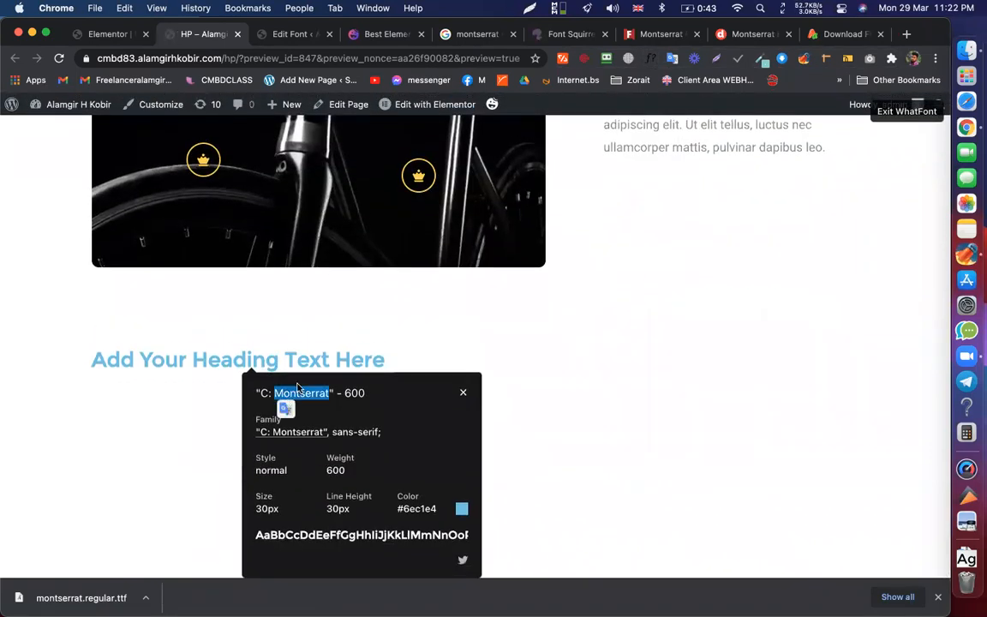
pyautogui.click(257, 401)
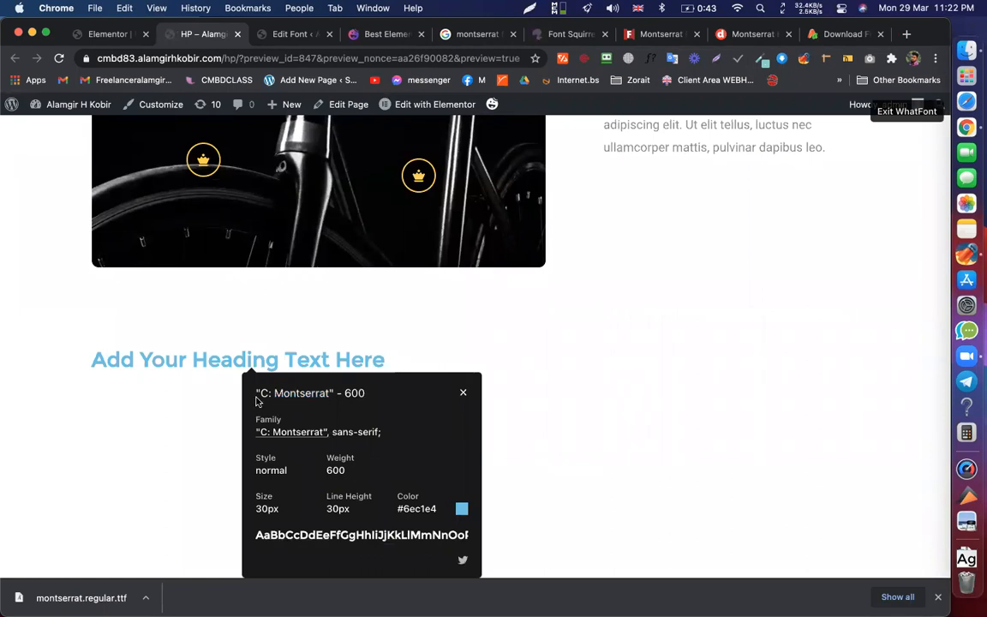
pyautogui.moveTo(264, 394); pyautogui.dragTo(332, 396)
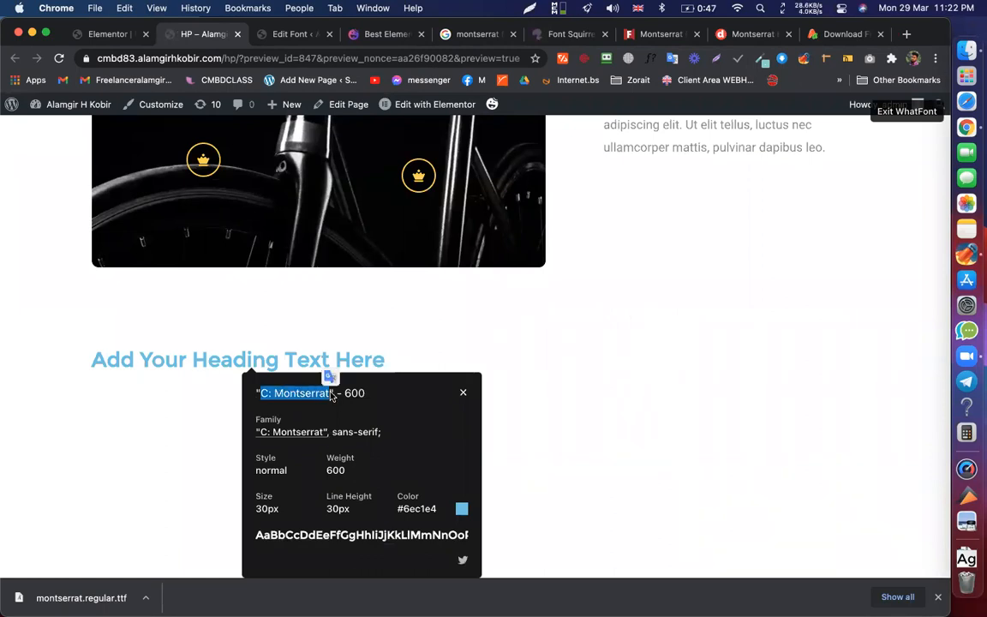
pyautogui.click(389, 396)
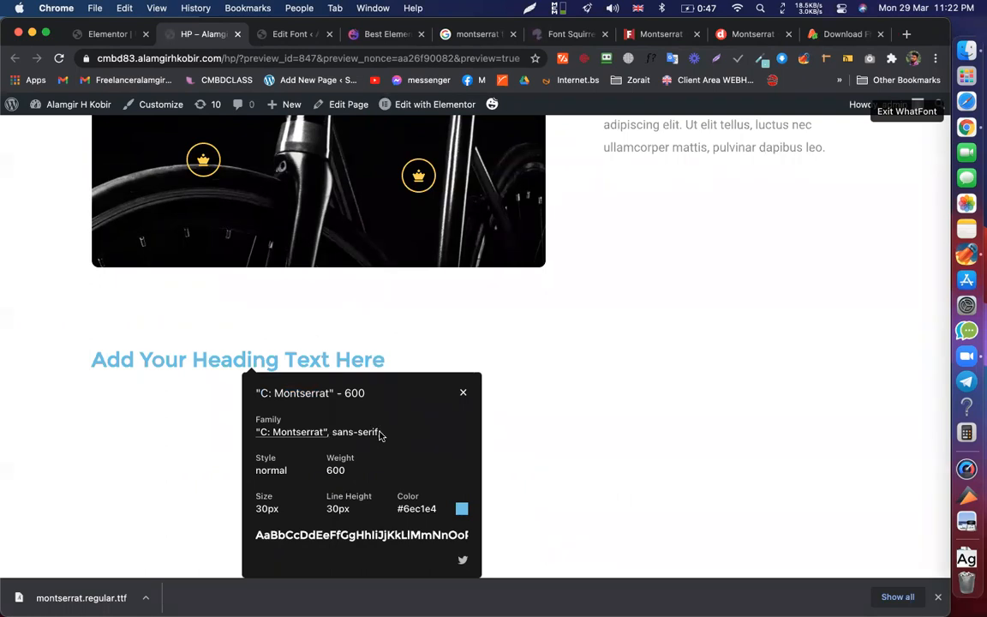
pyautogui.scroll(5, 380, 421)
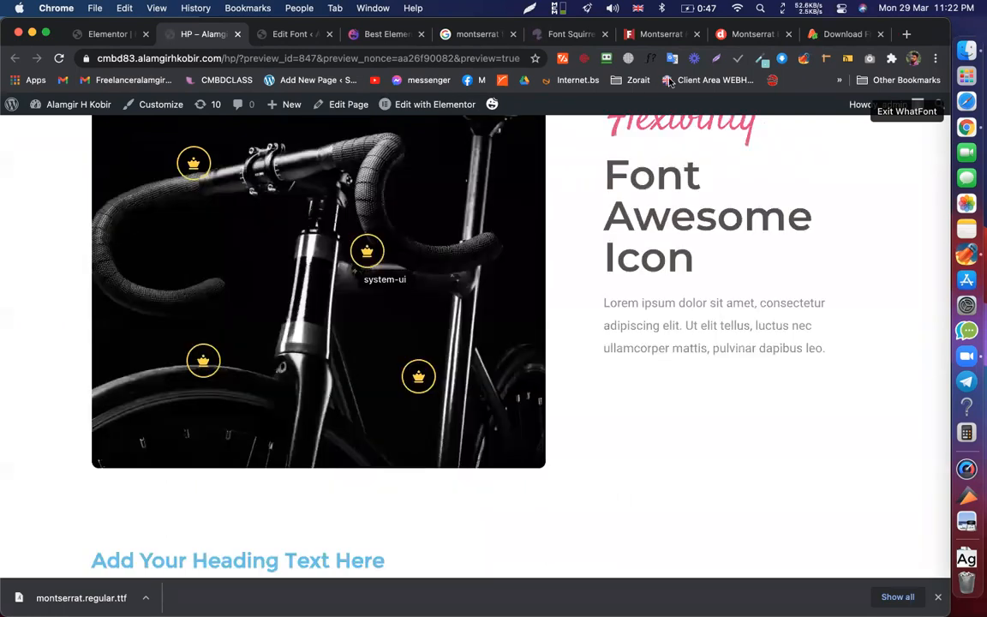
# - Scroll through the 1001fonts Montserrat page, then Font Squirrel's Montserrat style list
pyautogui.click(667, 33)
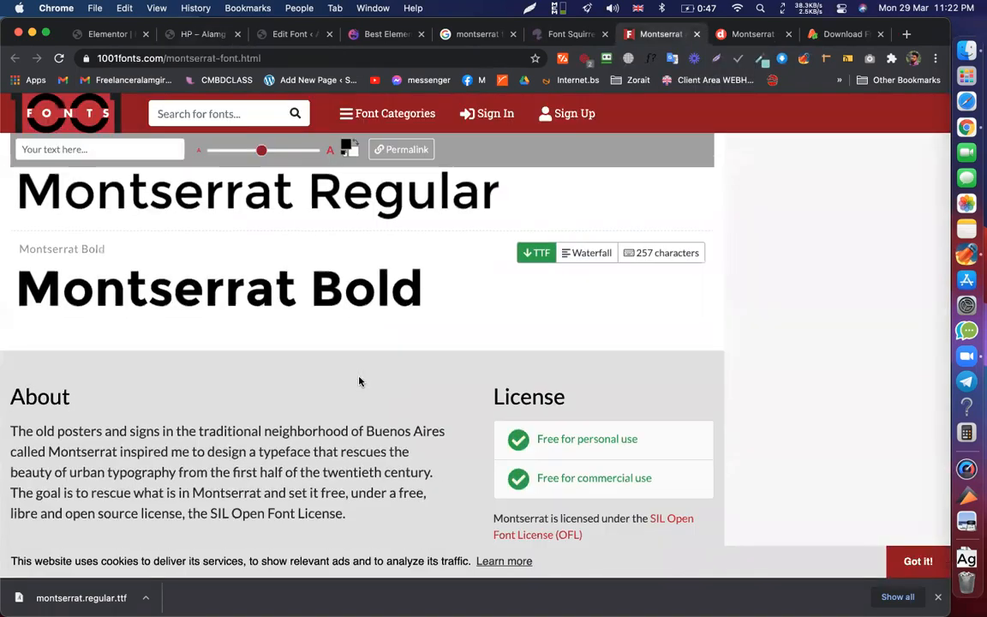
pyautogui.scroll(-5, 416, 244)
pyautogui.scroll(-10, 419, 326)
pyautogui.scroll(6, 418, 326)
pyautogui.scroll(3, 418, 327)
pyautogui.scroll(-4, 418, 327)
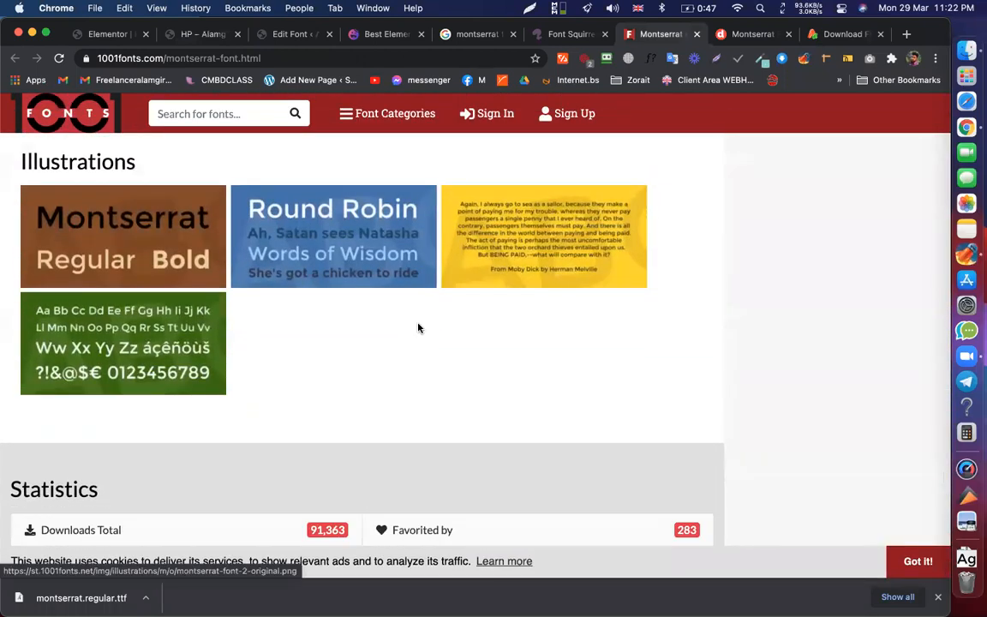
pyautogui.scroll(20, 418, 327)
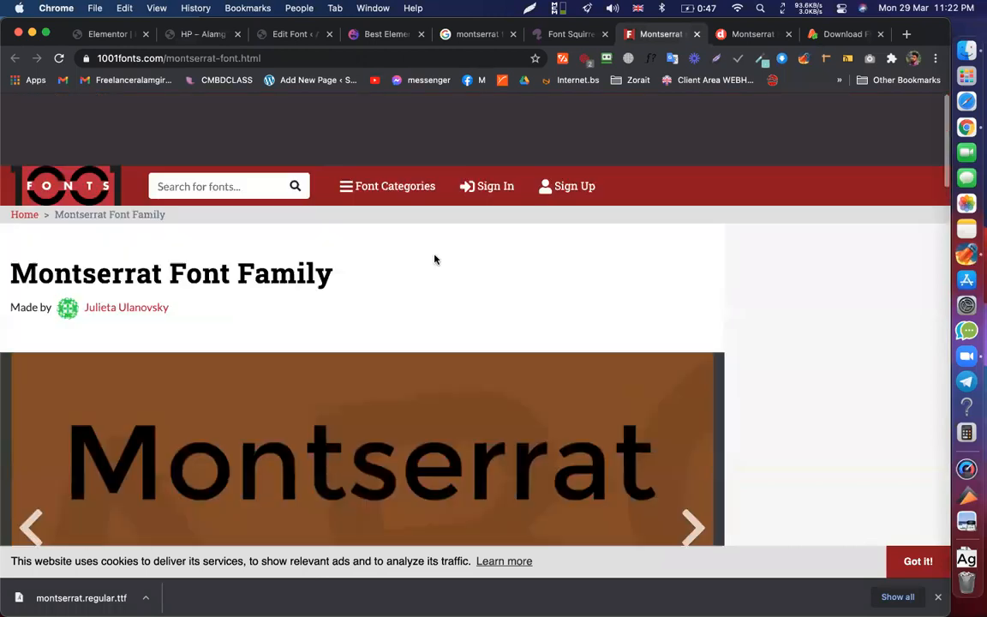
pyautogui.click(570, 34)
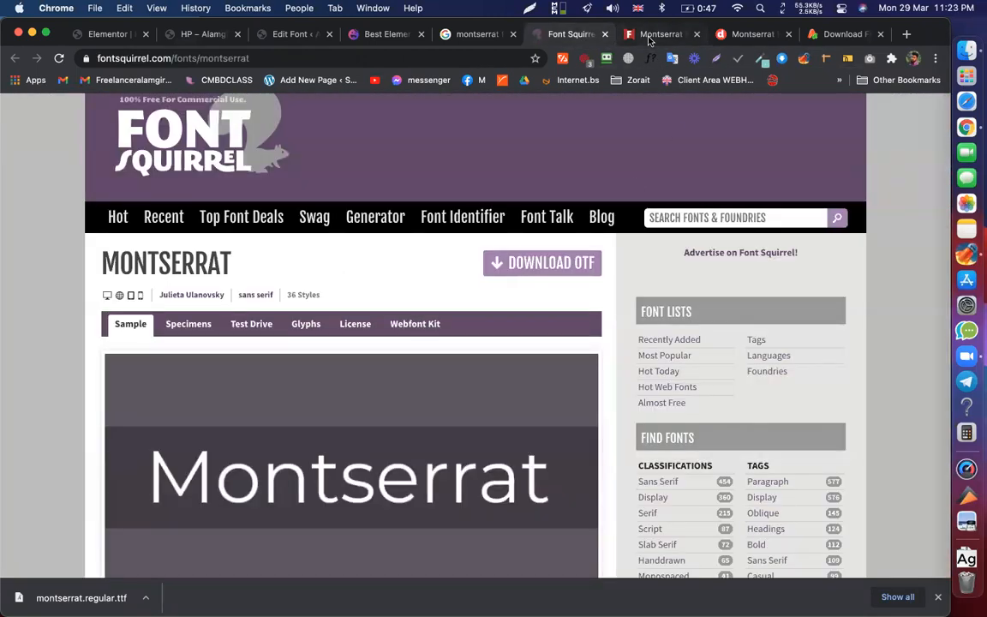
pyautogui.scroll(-5, 502, 424)
pyautogui.scroll(6, 564, 339)
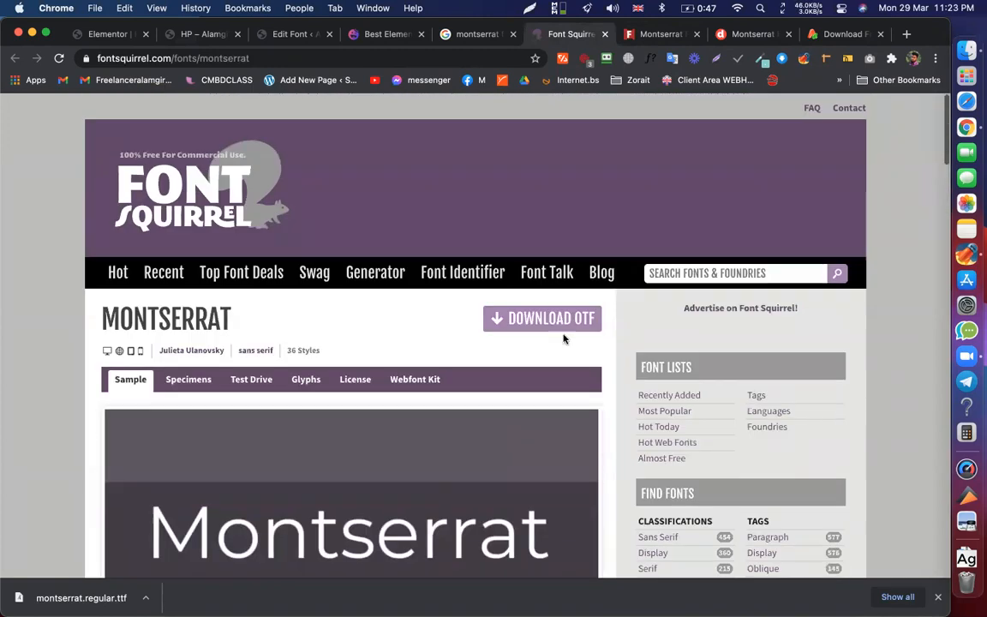
pyautogui.scroll(-5, 348, 339)
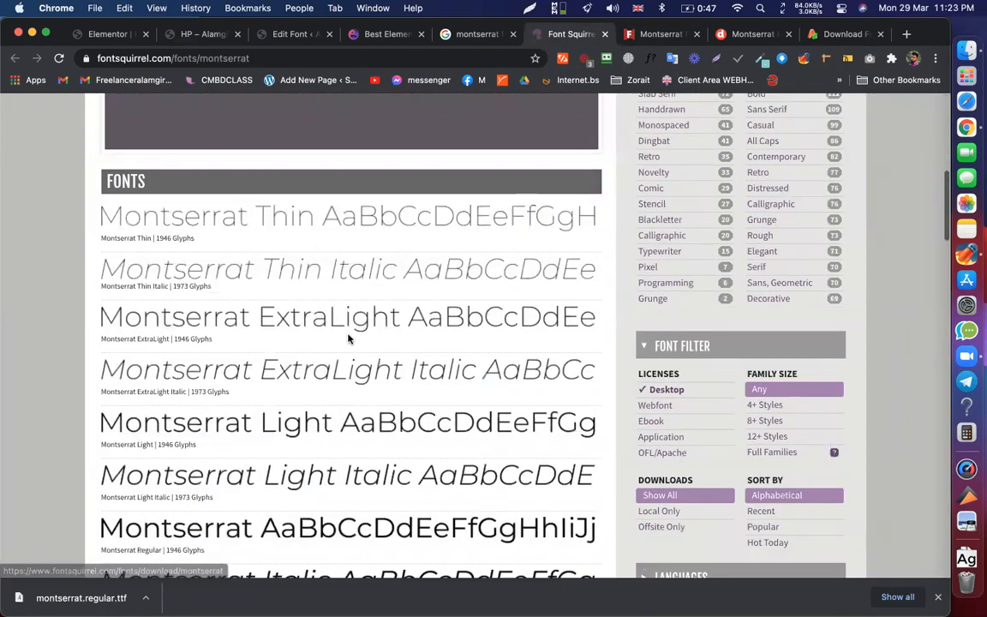
pyautogui.scroll(-10, 348, 339)
pyautogui.scroll(-15, 348, 338)
# - Search Font Squirrel for 'ROBOTO'
pyautogui.scroll(4, 348, 335)
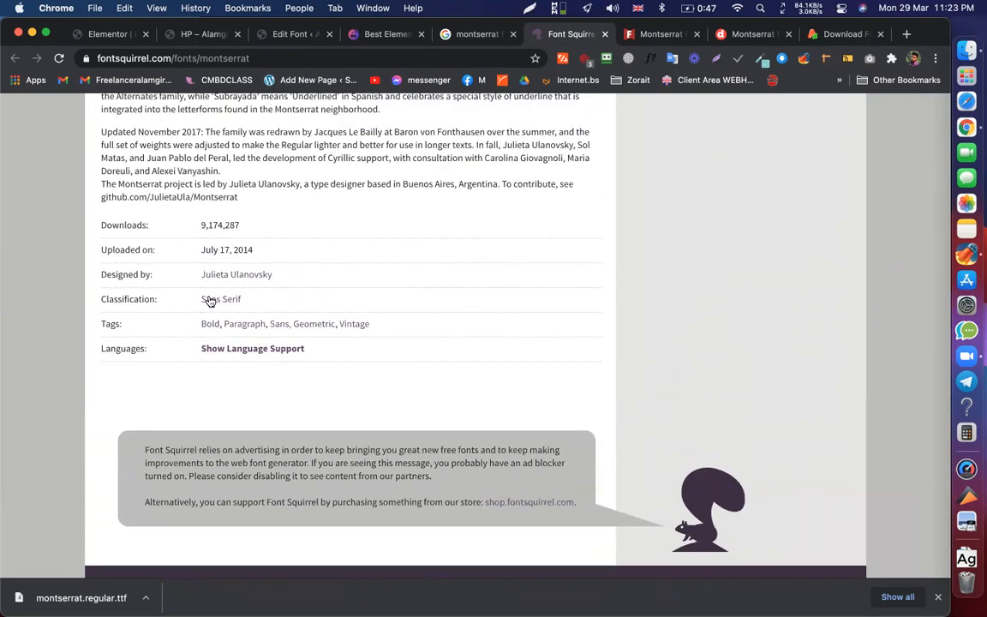
pyautogui.scroll(20, 325, 317)
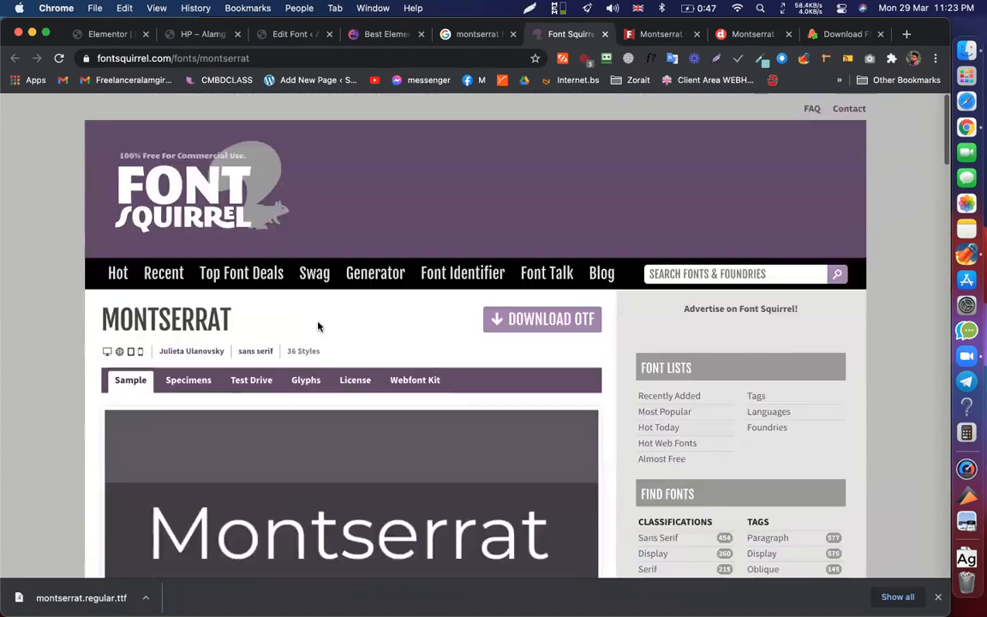
pyautogui.click(703, 273)
pyautogui.write('ROBOT')
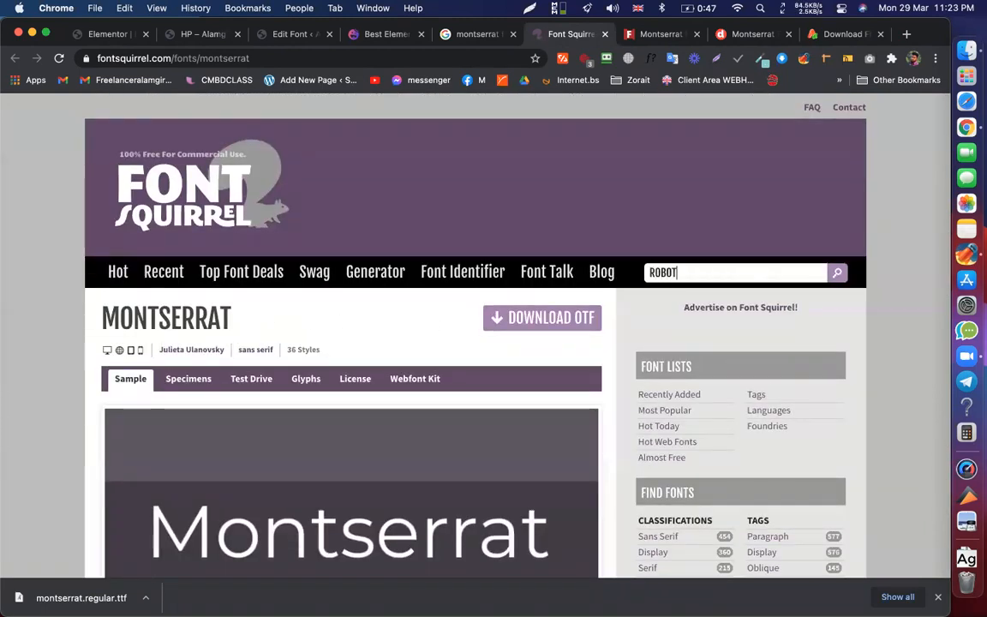
pyautogui.write('O')
pyautogui.press('Return')
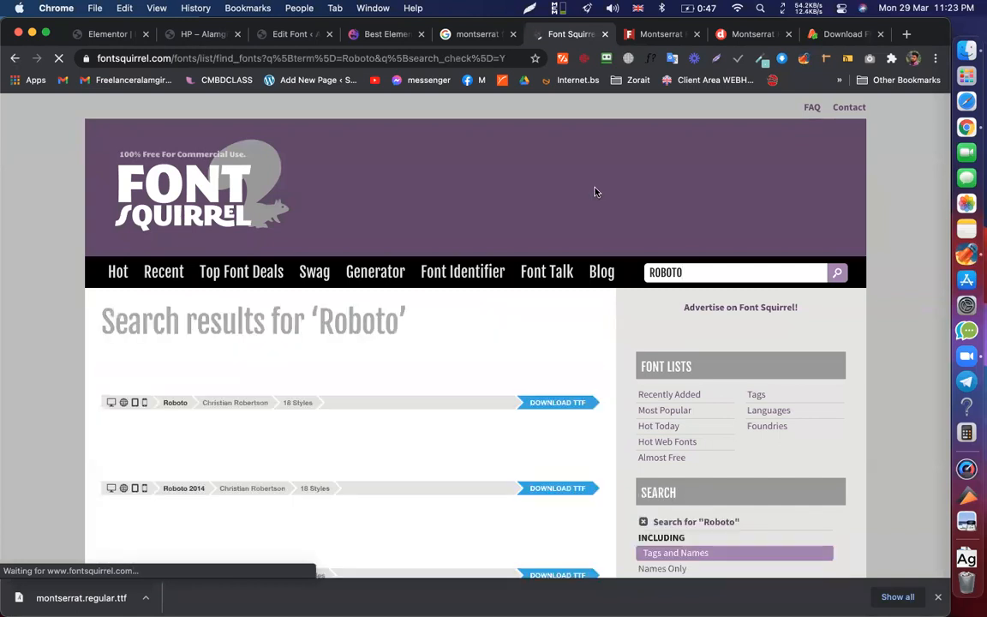
pyautogui.scroll(-1, 453, 339)
pyautogui.scroll(-2, 451, 340)
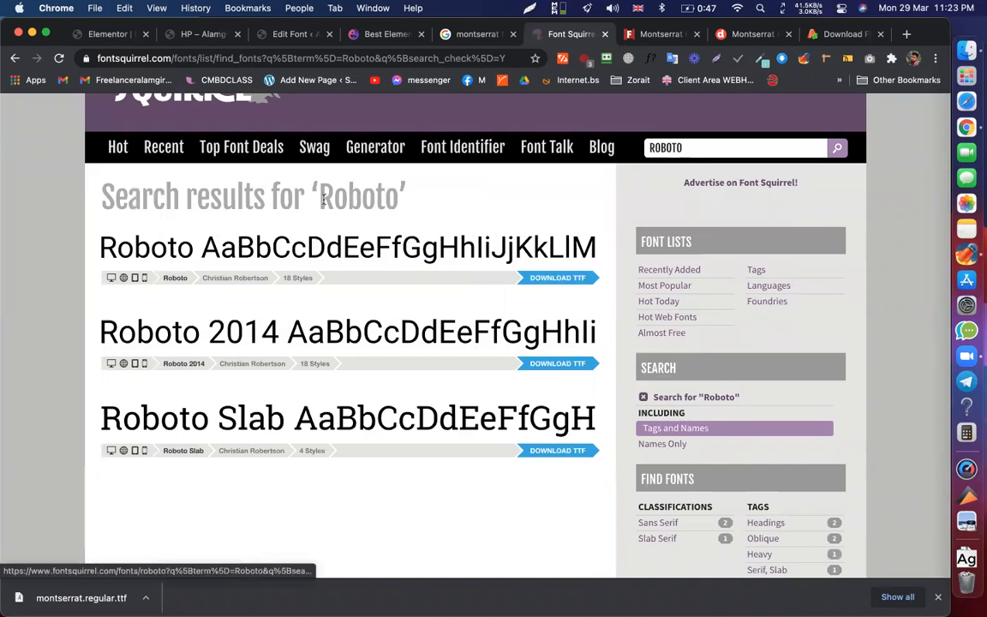
# - Open the Roboto and Roboto 2014 pages in new tabs and review Roboto's 18 styles
pyautogui.keyDown('super'); pyautogui.click(330, 263); pyautogui.keyUp('super')
pyautogui.scroll(-2, 360, 257)
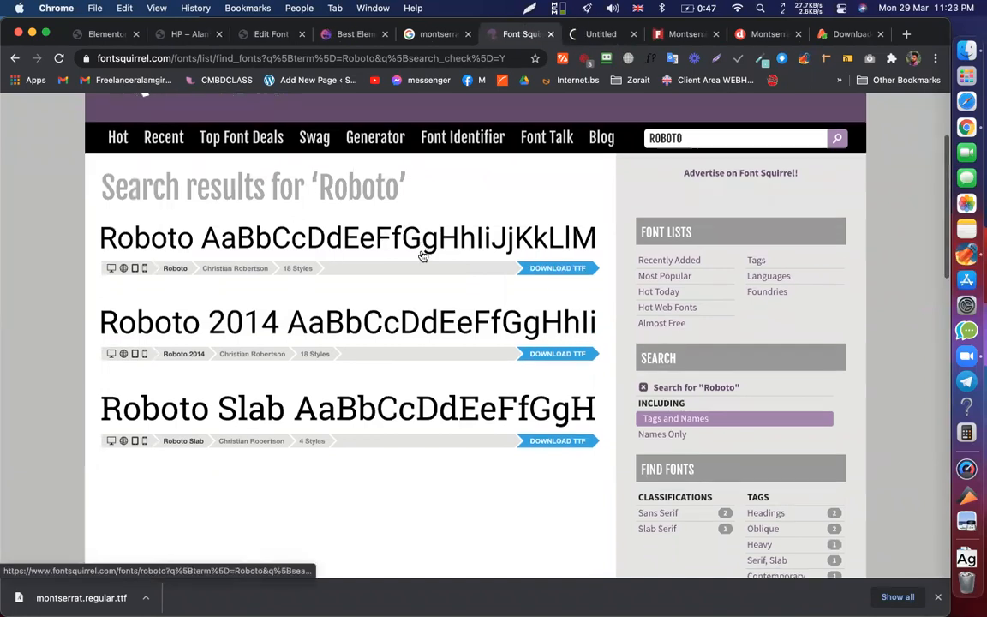
pyautogui.keyDown('super'); pyautogui.click(359, 254); pyautogui.keyUp('super')
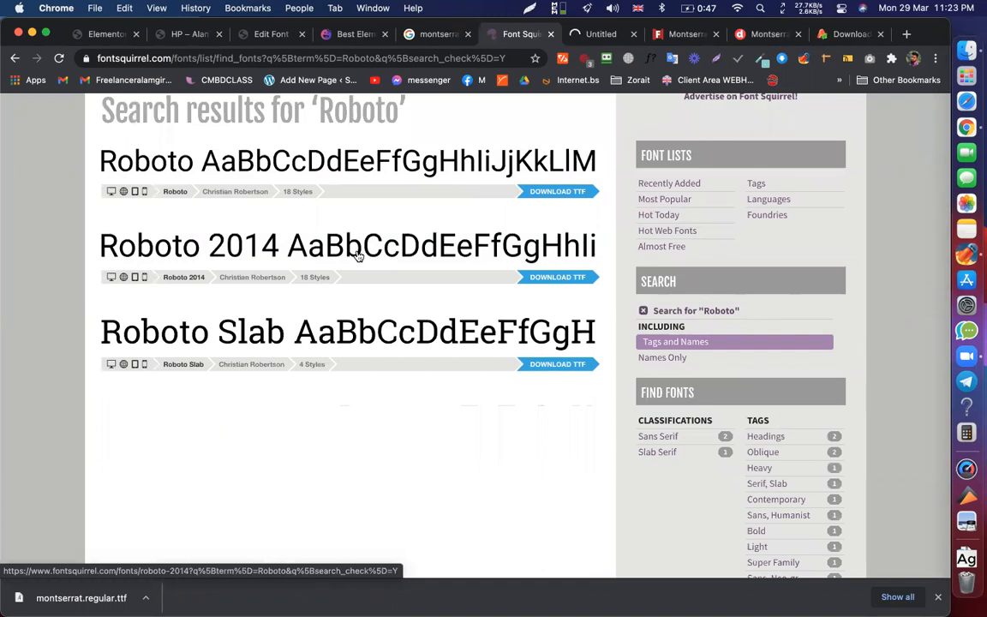
pyautogui.keyDown('super'); pyautogui.click(392, 328); pyautogui.keyUp('super')
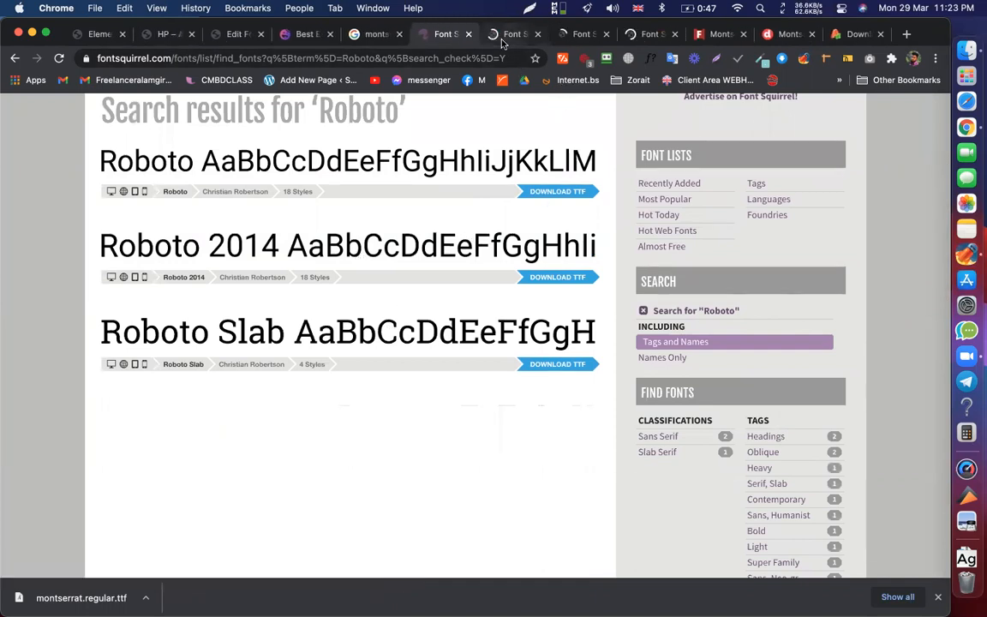
pyautogui.click(509, 34)
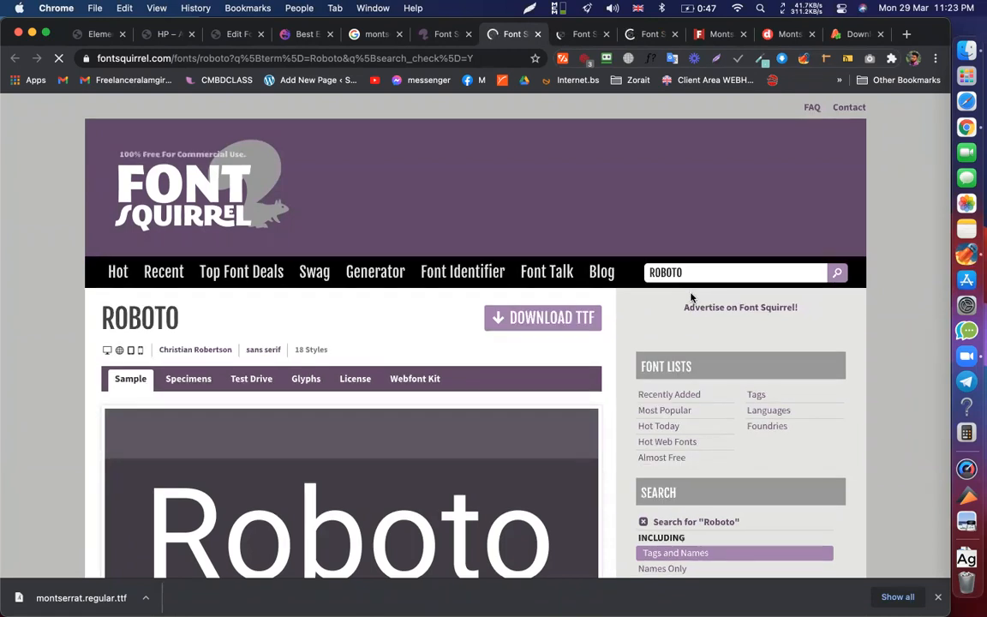
pyautogui.scroll(-15, 579, 337)
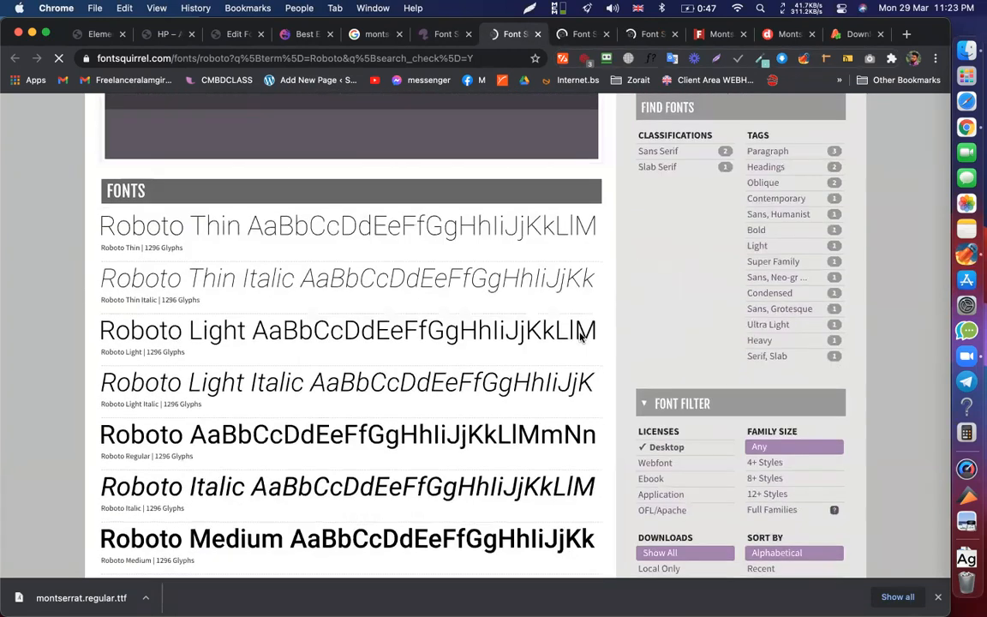
pyautogui.scroll(-10, 579, 337)
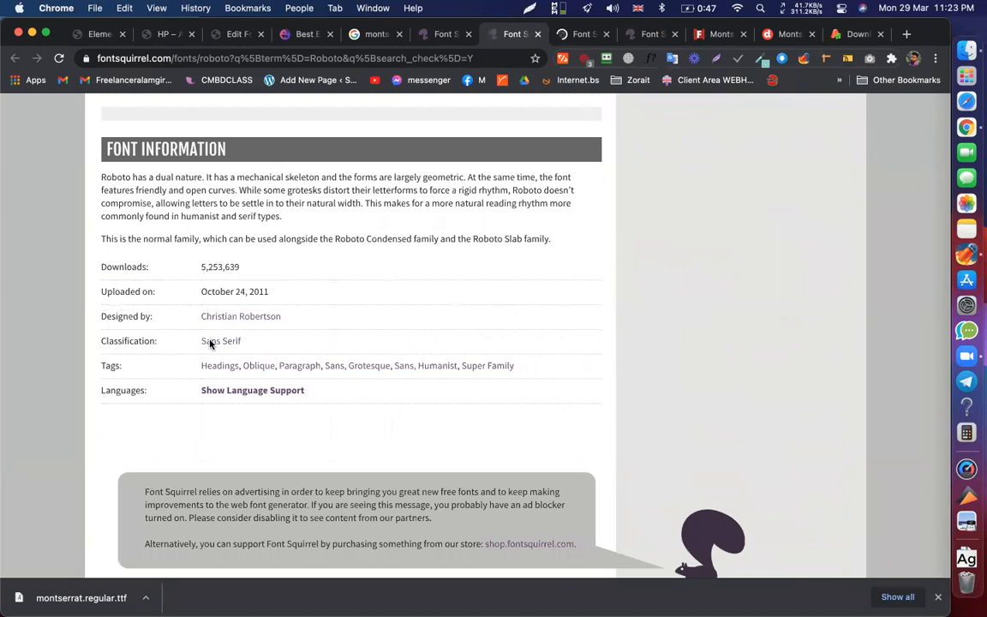
pyautogui.scroll(15, 209, 343)
pyautogui.scroll(5, 209, 343)
pyautogui.doubleClick(140, 318)
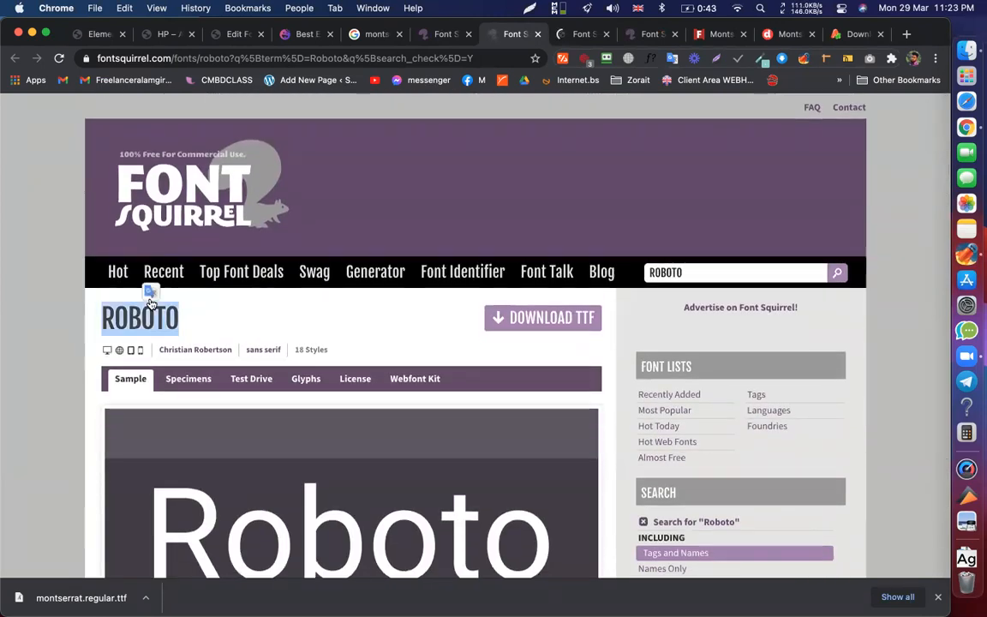
pyautogui.click(101, 34)
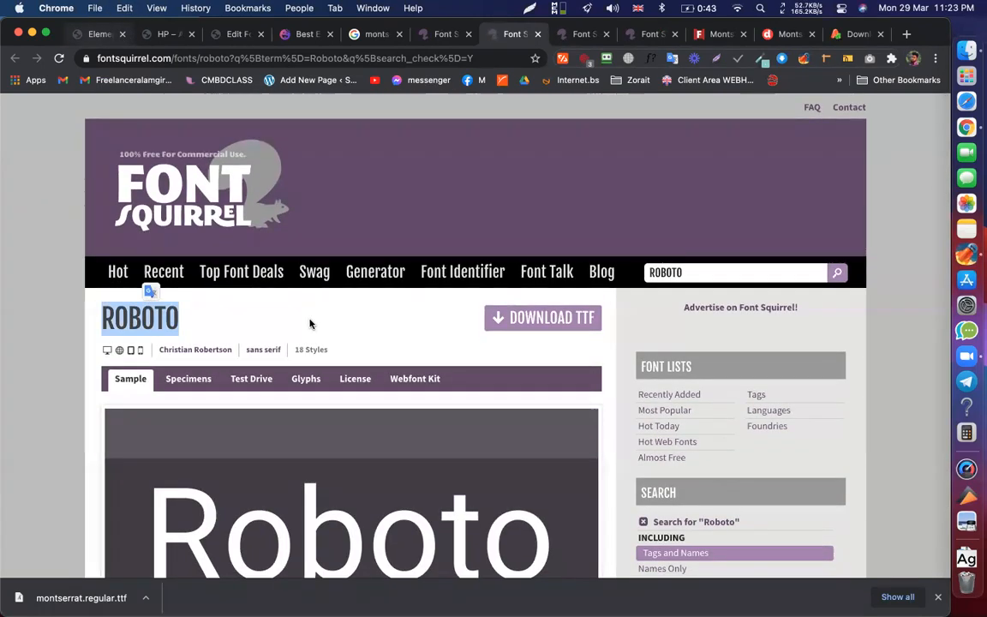
# - Search the heading's font family list for 'rob' to see which Roboto fonts appear
pyautogui.click(169, 241)
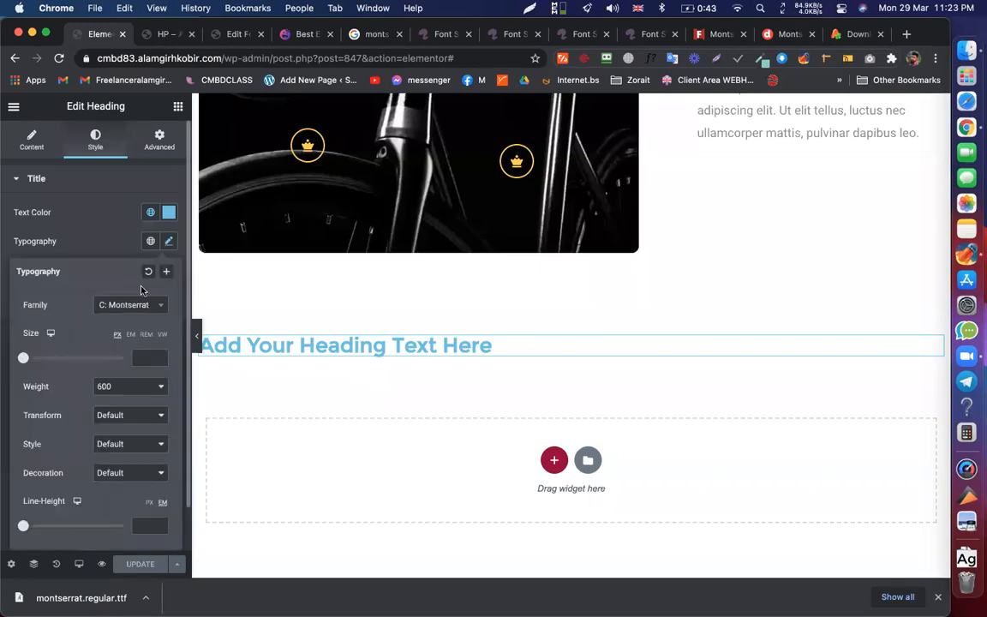
pyautogui.click(140, 304)
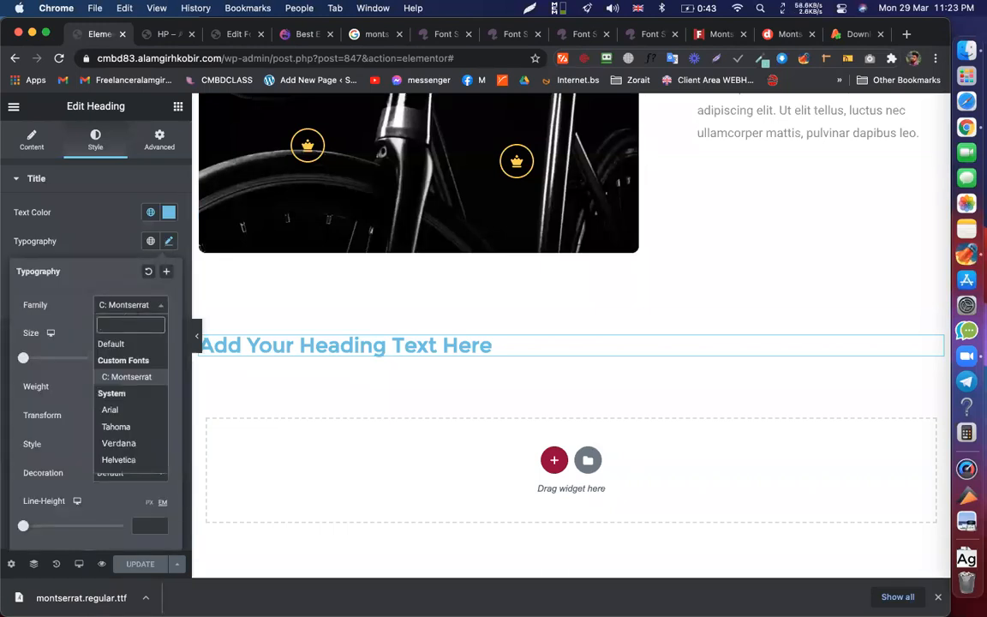
pyautogui.write('roboto')
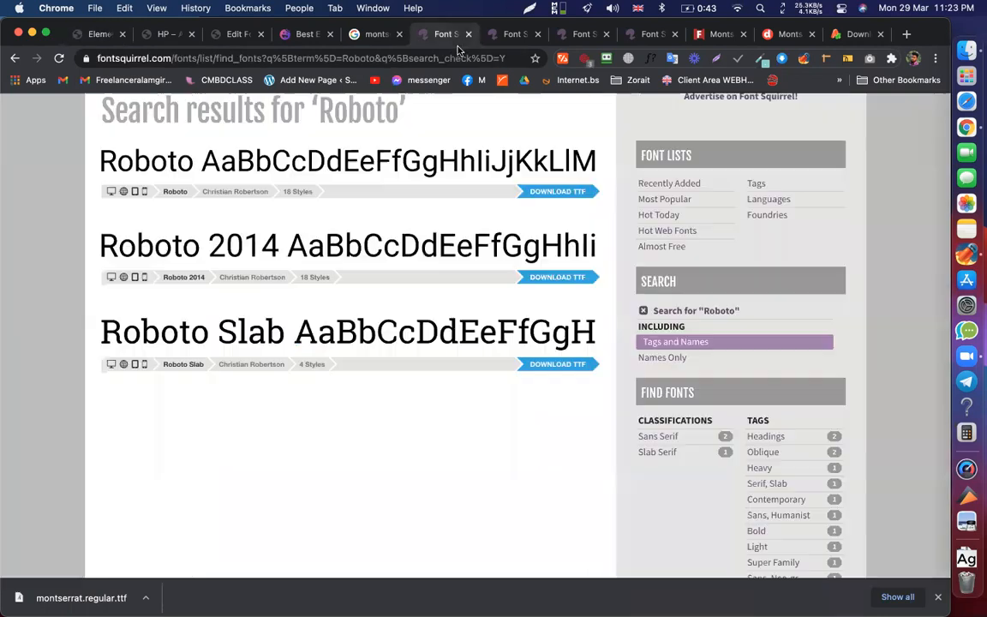
# - Compare the Roboto and Roboto 2014 font pages on Font Squirrel
pyautogui.click(446, 34)
pyautogui.click(517, 36)
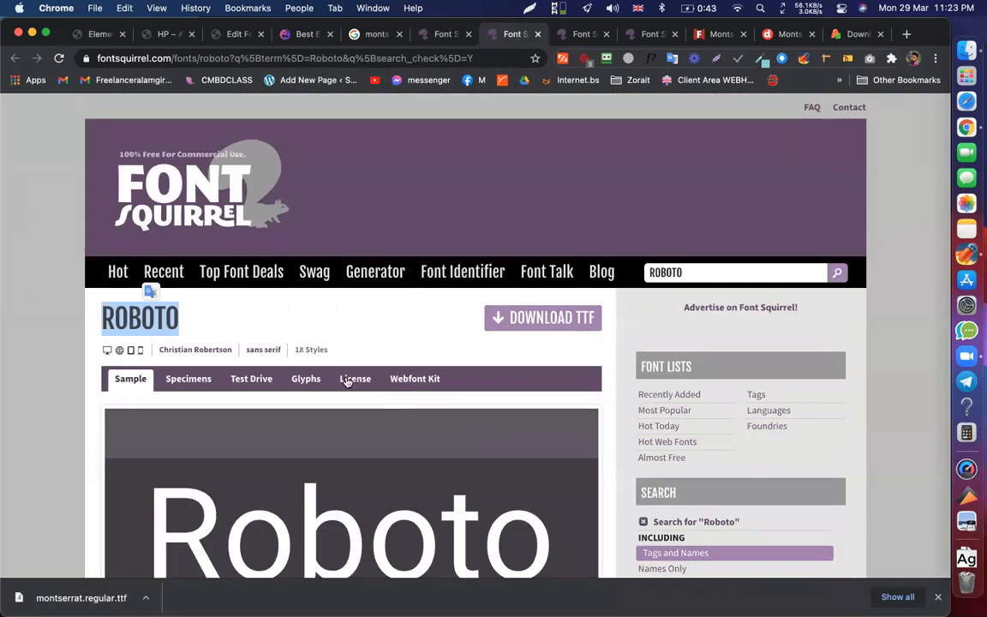
pyautogui.scroll(-15, 274, 329)
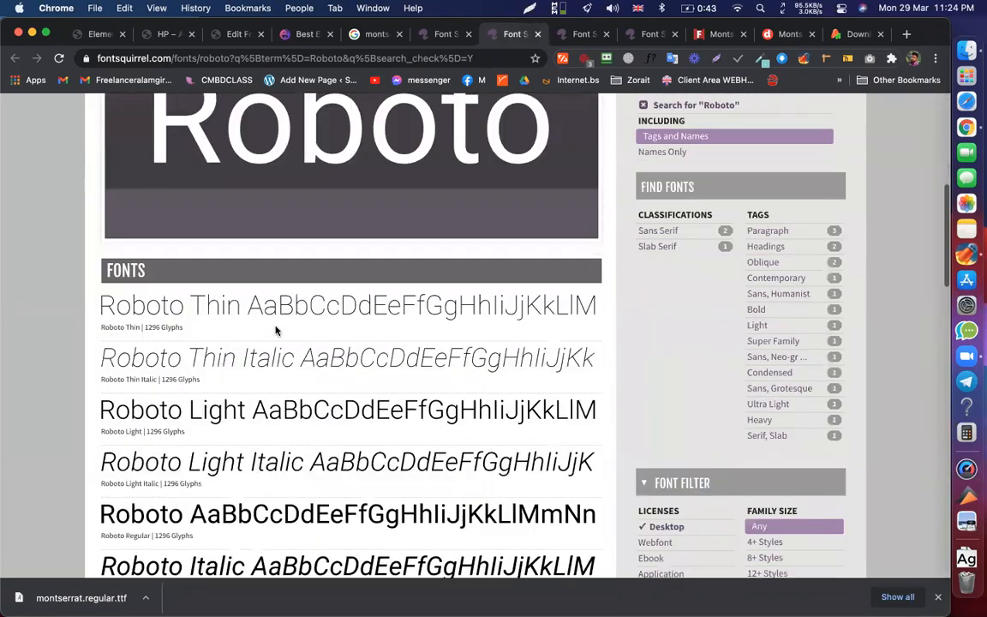
pyautogui.scroll(-10, 280, 303)
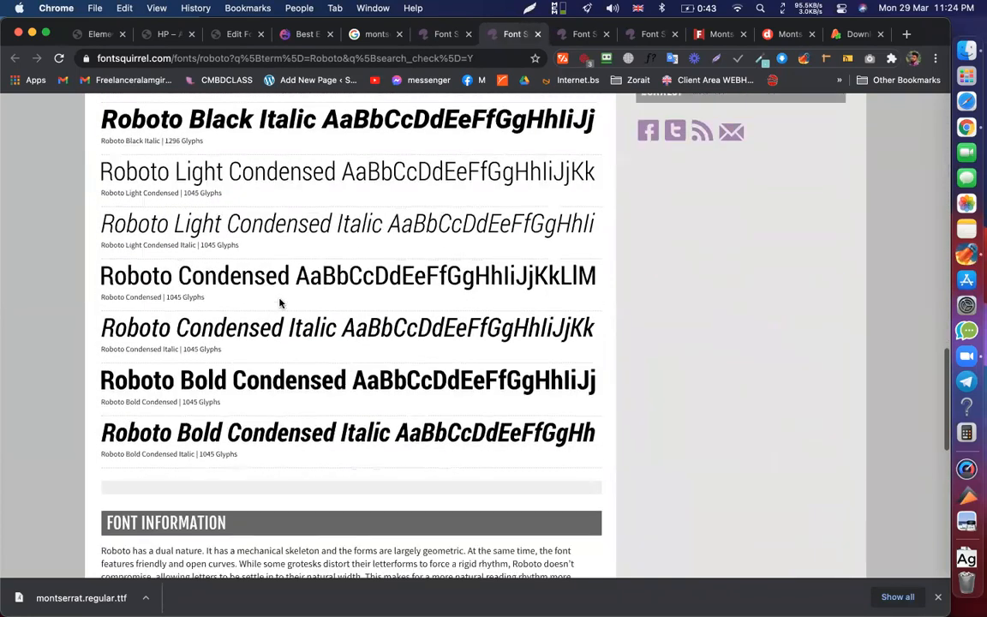
pyautogui.scroll(2, 421, 159)
pyautogui.click(577, 35)
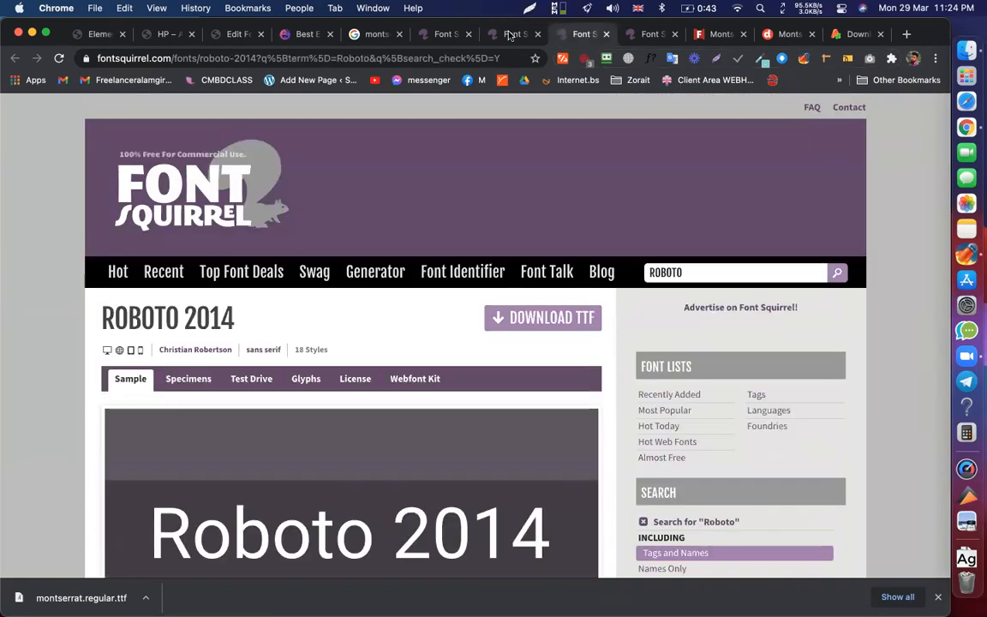
pyautogui.click(482, 37)
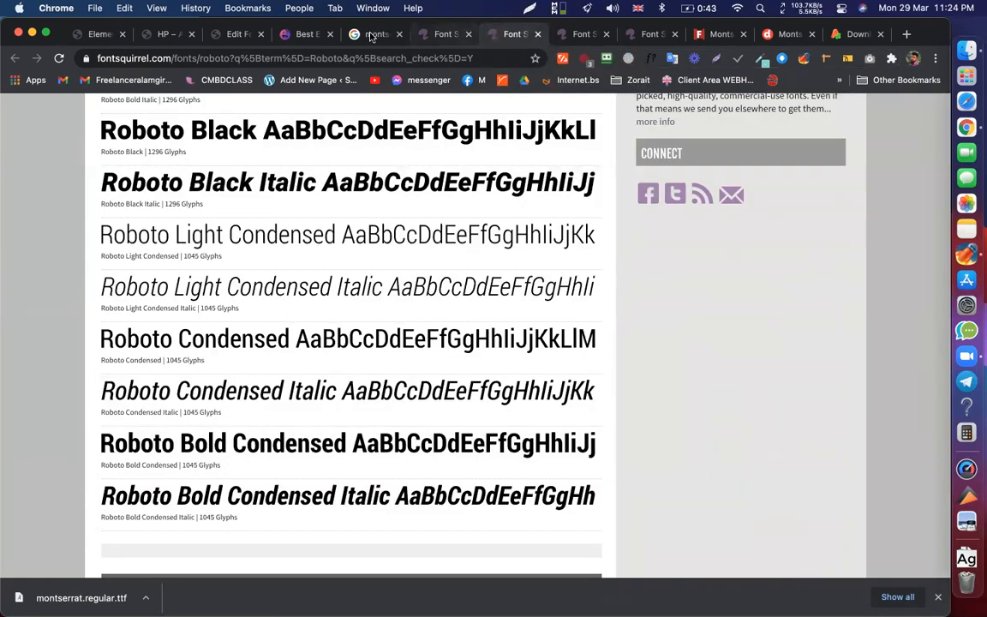
# - Review the Roboto page details, selecting the Classification label
pyautogui.scroll(-8, 337, 401)
pyautogui.scroll(20, 236, 227)
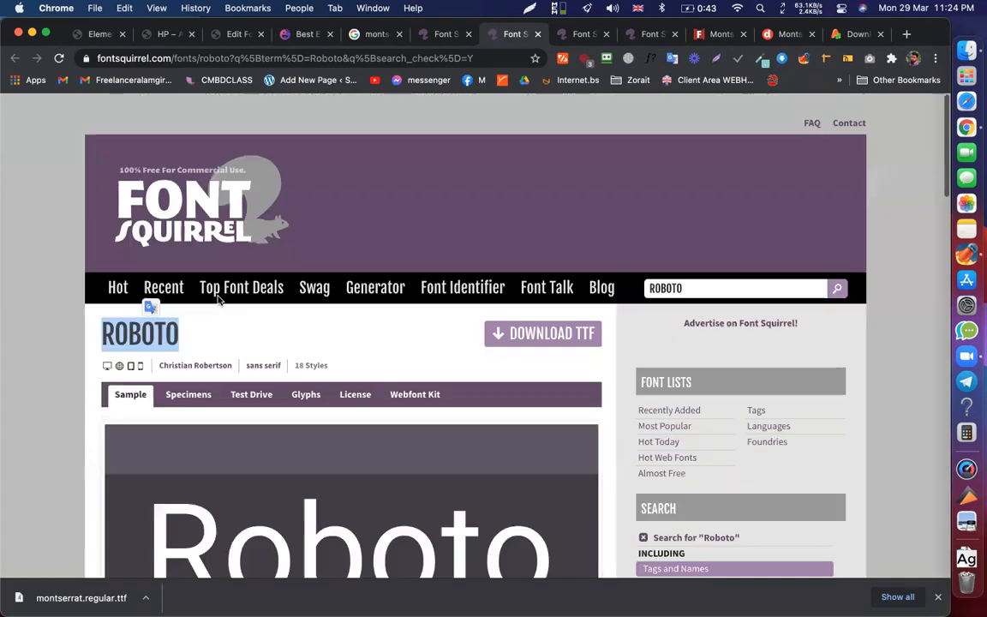
pyautogui.click(526, 296)
pyautogui.scroll(-1, 540, 322)
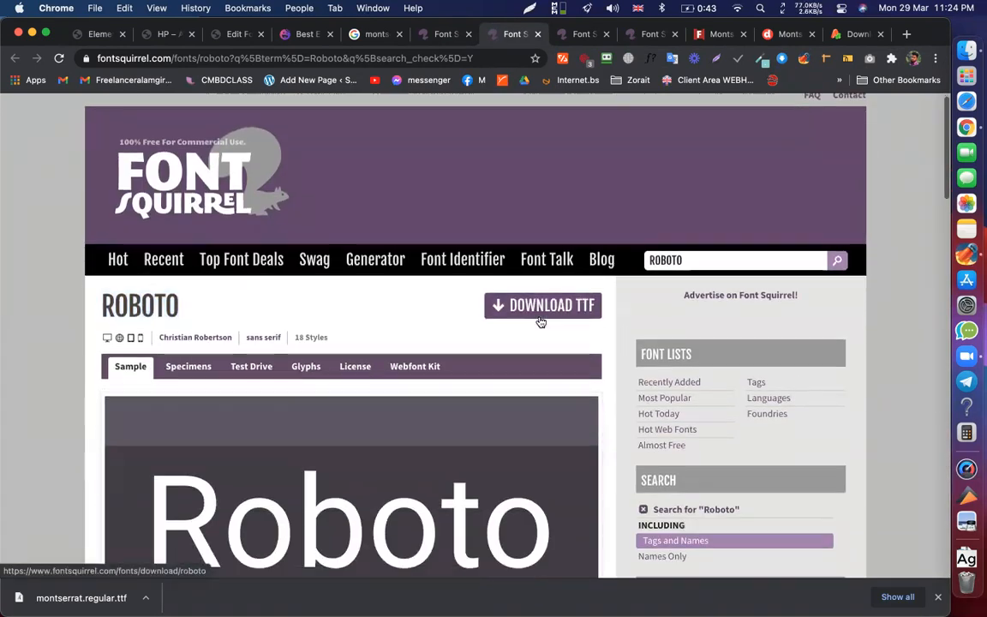
pyautogui.scroll(-15, 541, 322)
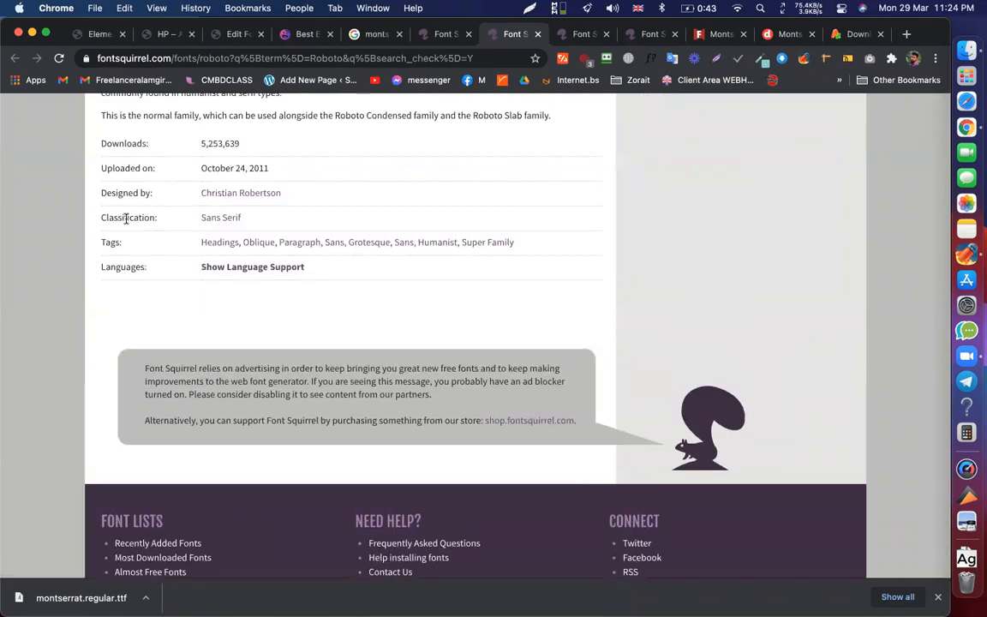
pyautogui.doubleClick(128, 218)
pyautogui.scroll(10, 386, 207)
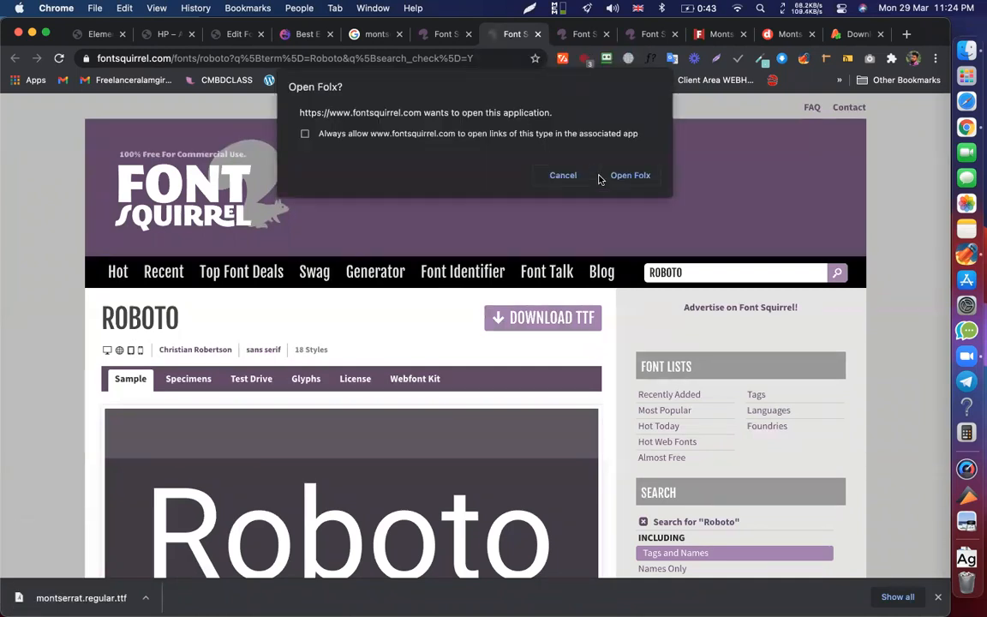
# - Start the Roboto TTF download into Folx, allowing multiple downloads, then cancel it
pyautogui.click(563, 176)
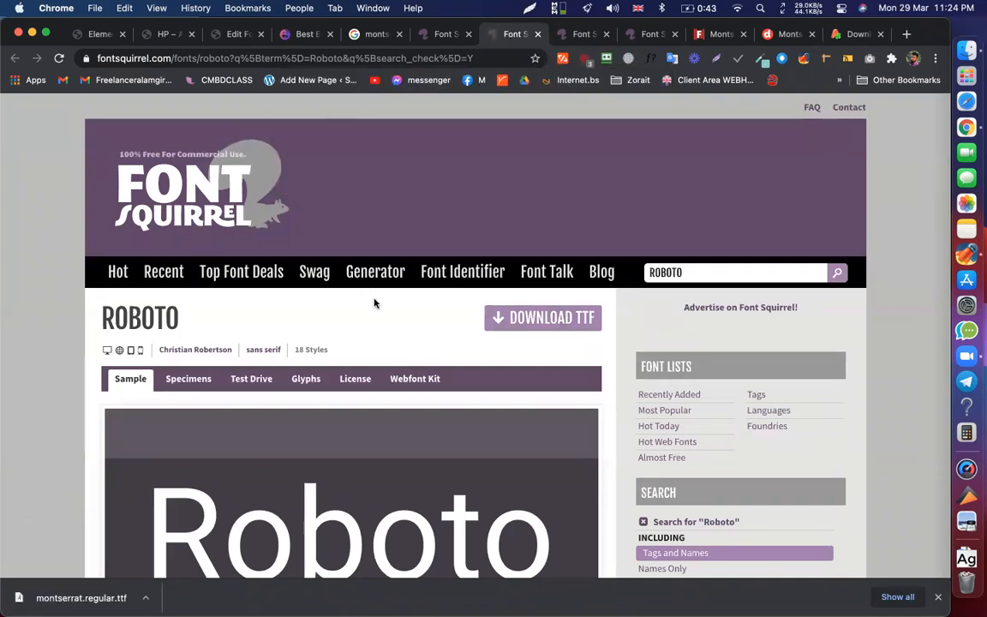
pyautogui.click(545, 318)
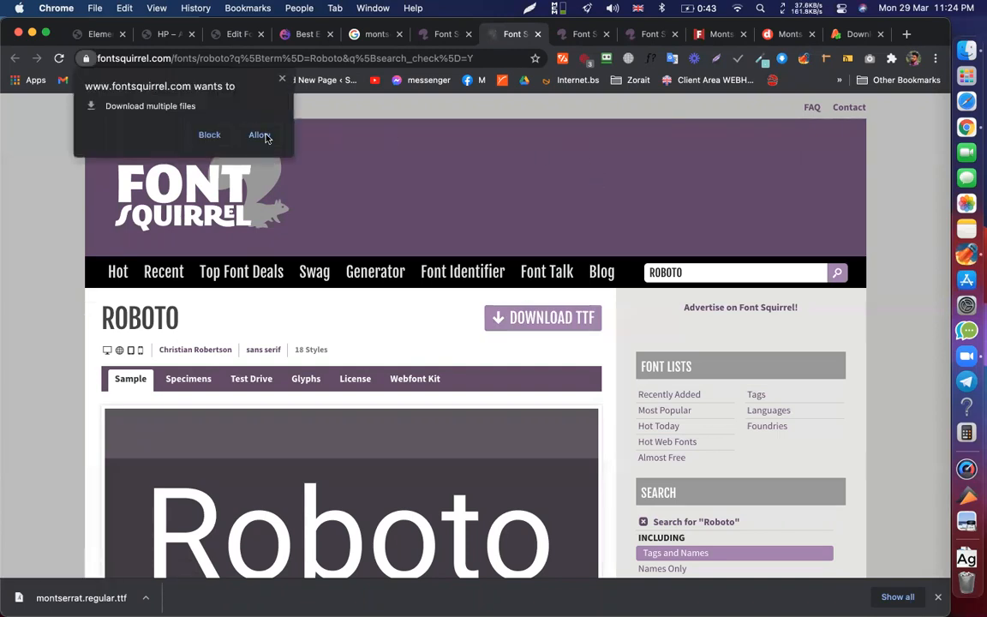
pyautogui.click(264, 136)
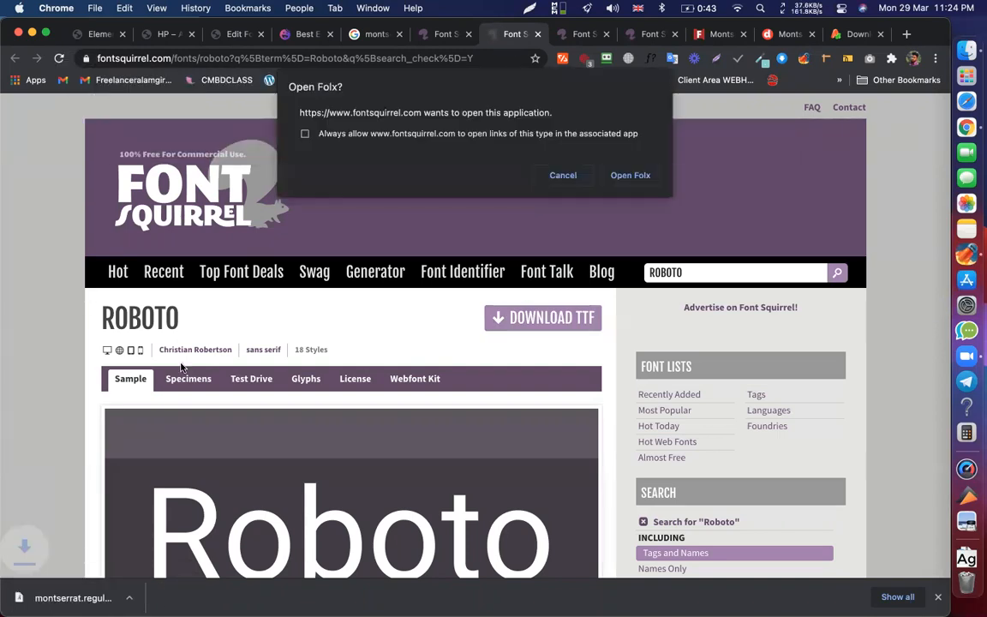
pyautogui.click(631, 176)
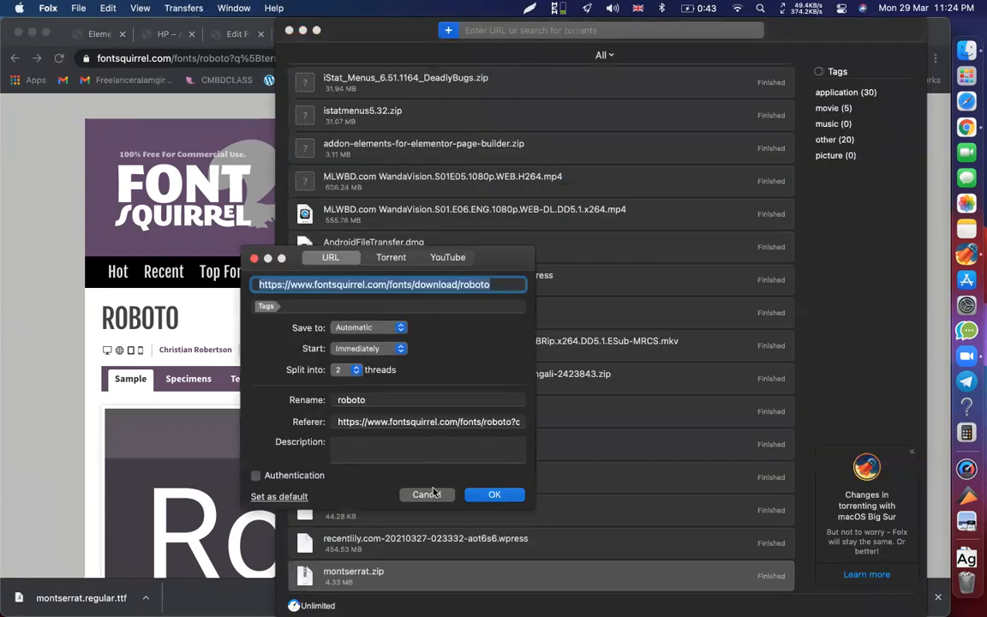
pyautogui.click(426, 495)
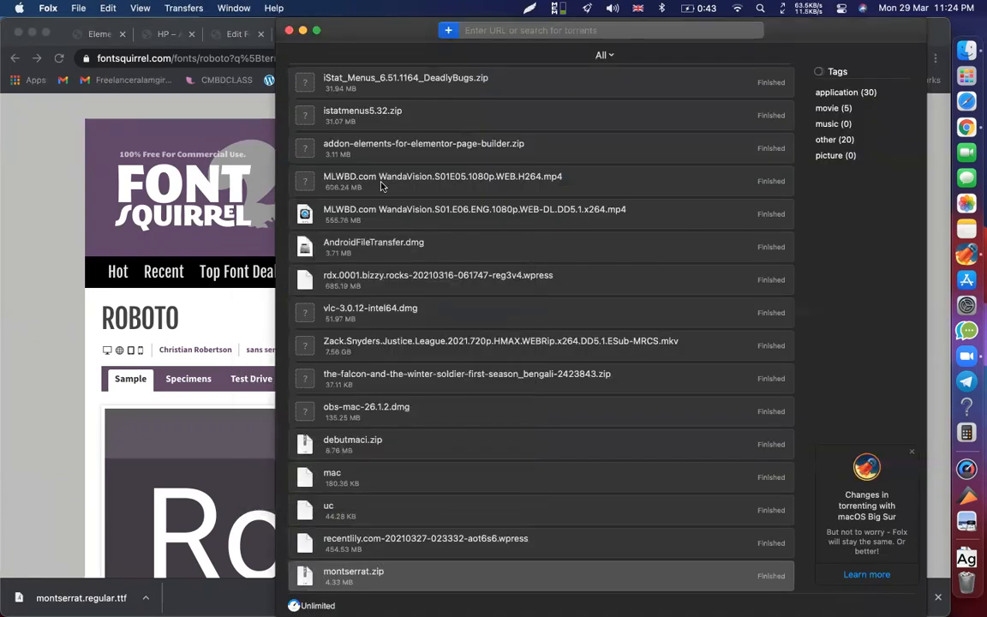
pyautogui.click(289, 30)
# - Re-download the Roboto TTF into Folx as roboto.zip and return to the Font Squirrel page
pyautogui.click(551, 320)
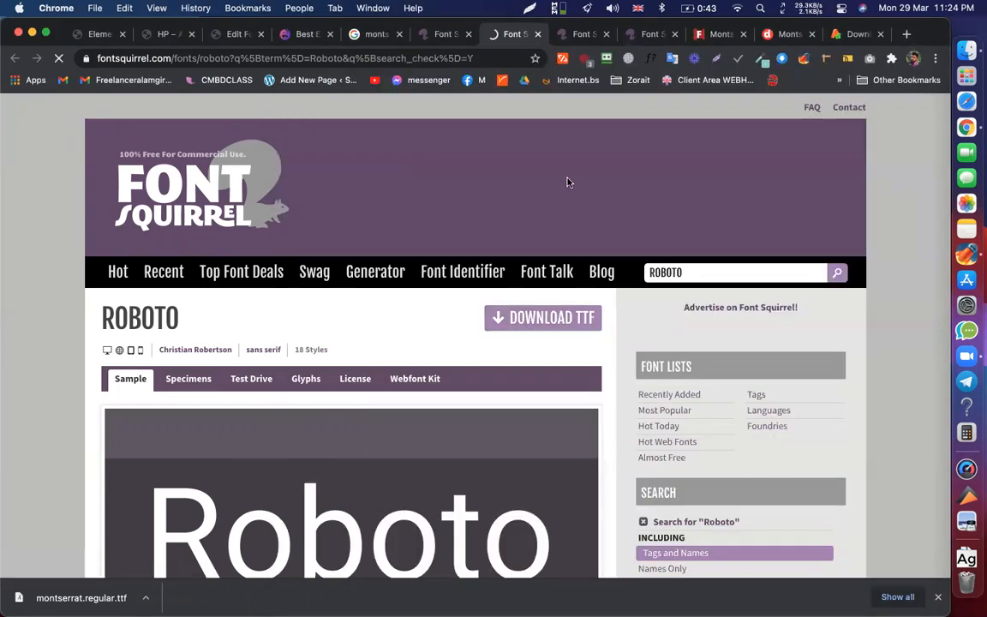
pyautogui.click(631, 176)
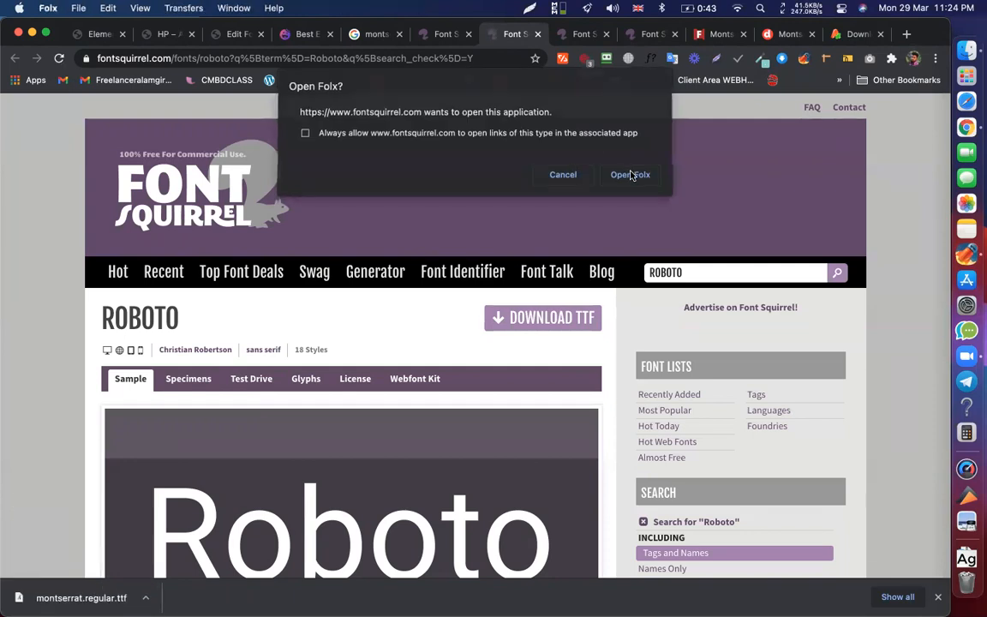
pyautogui.click(496, 495)
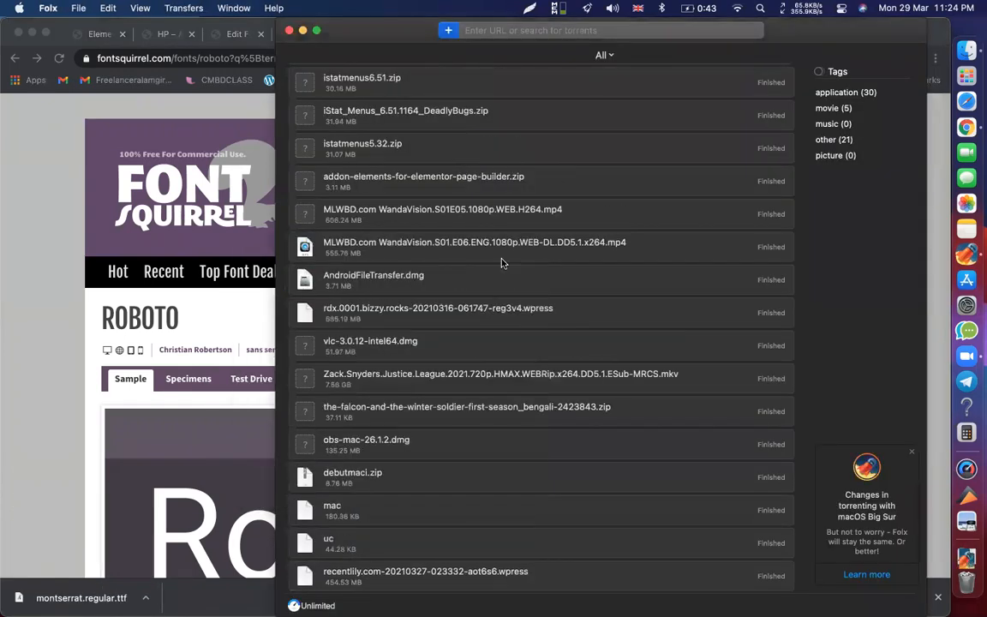
pyautogui.scroll(15, 502, 262)
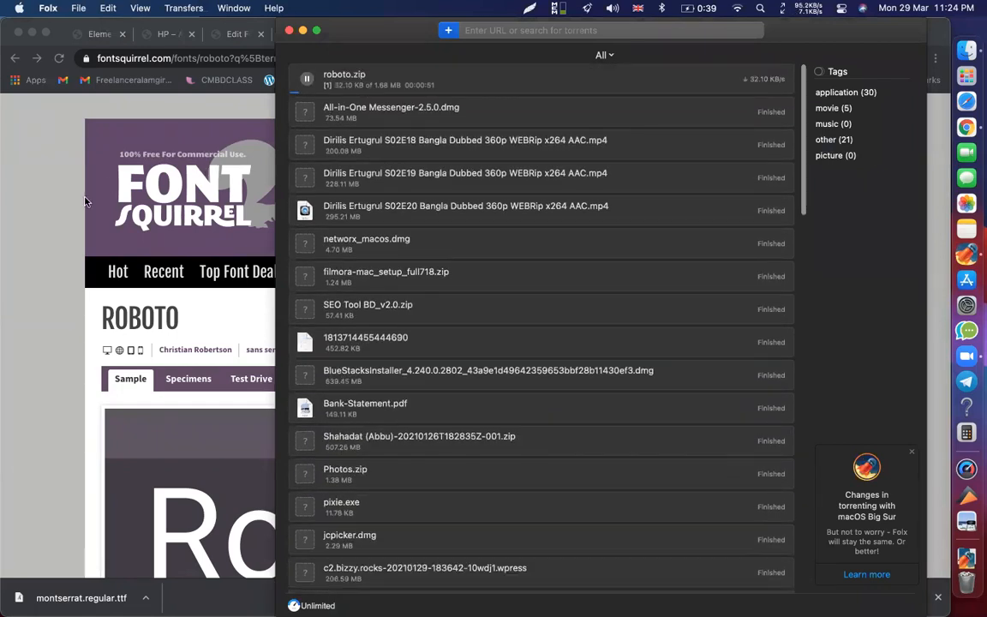
pyautogui.click(150, 316)
pyautogui.doubleClick(151, 317)
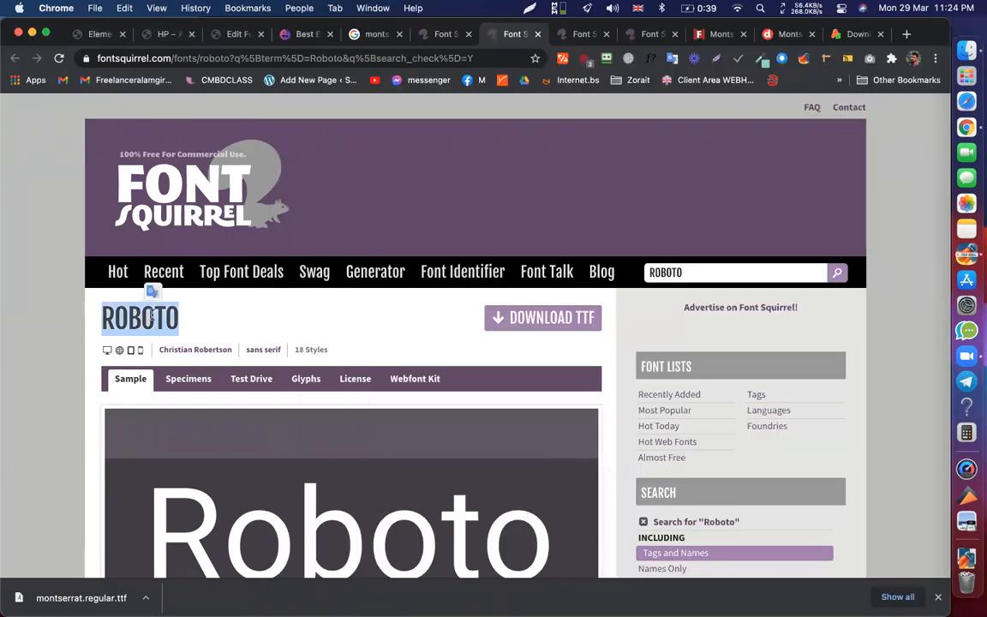
# - Add a new custom font and begin its title with 'ROBOTO -'
pyautogui.click(167, 34)
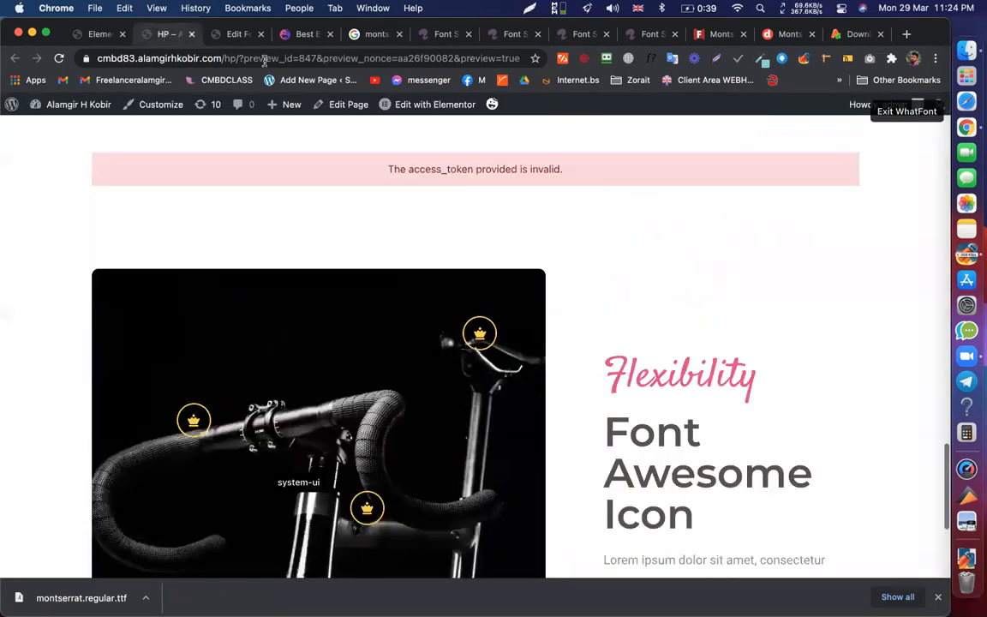
pyautogui.click(216, 34)
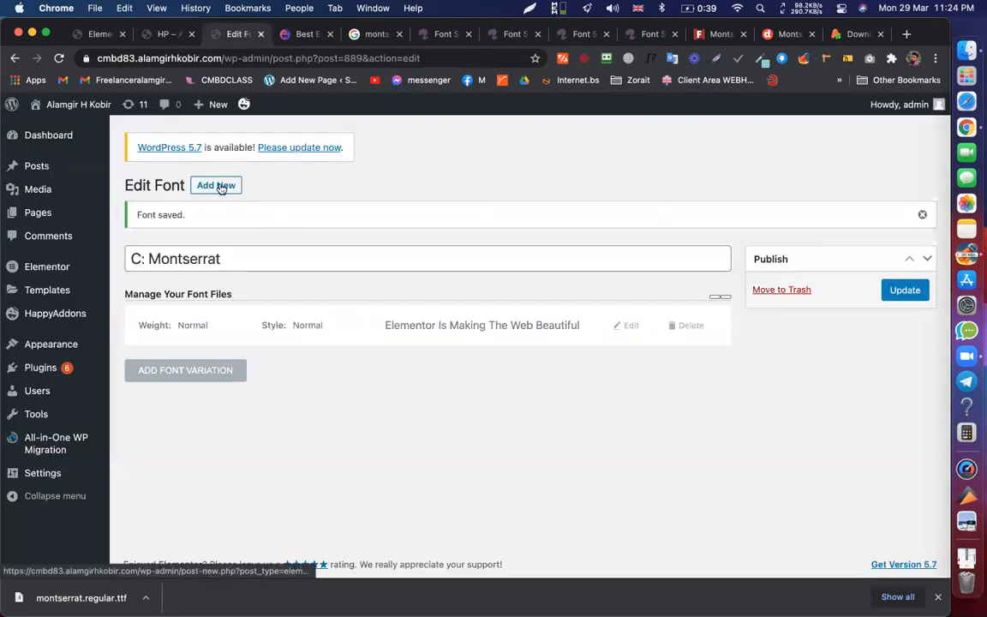
pyautogui.click(214, 185)
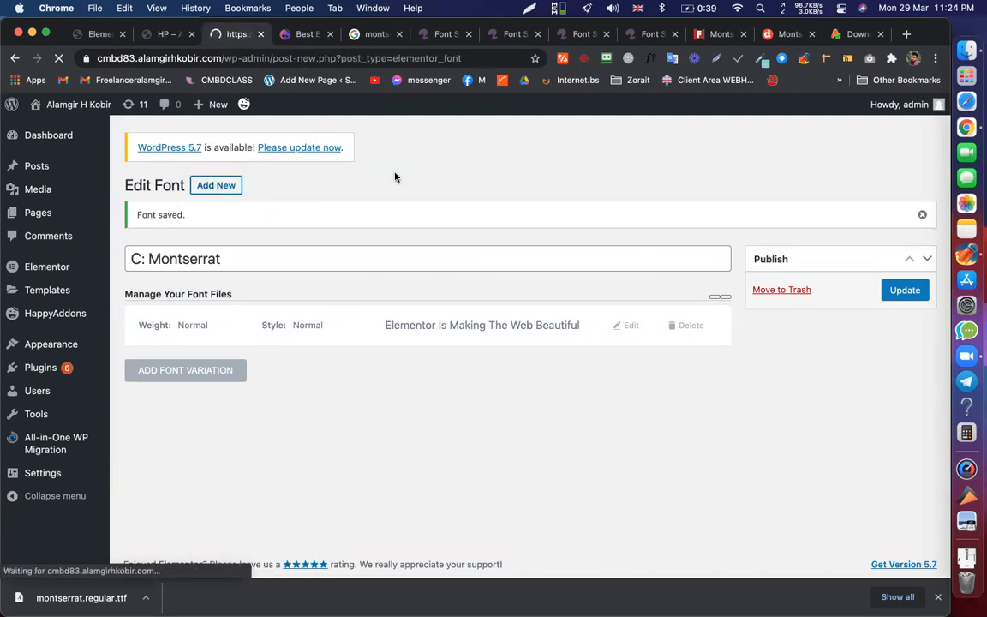
pyautogui.write('ROBOTO')
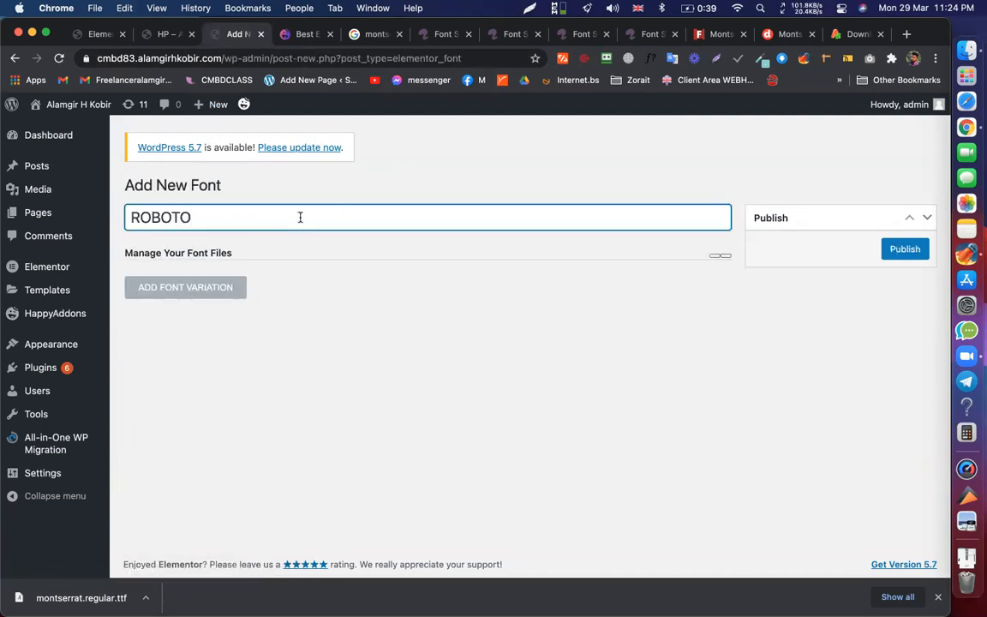
pyautogui.write(' -')
# - Copy 'Sans Serif' from Font Squirrel to complete the title 'C: ROBOTO - Sans Serif'
pyautogui.click(512, 38)
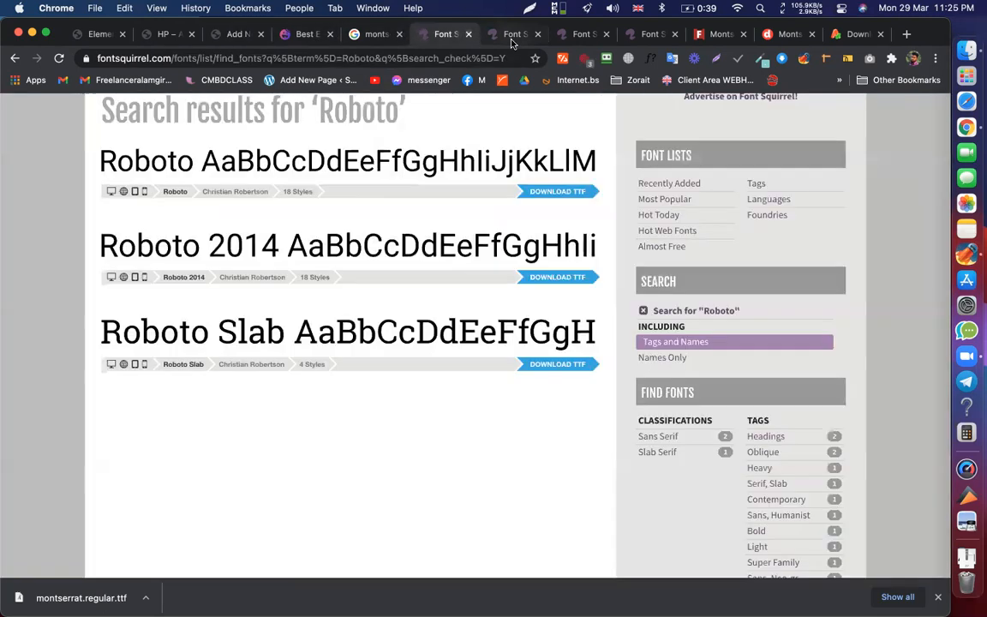
pyautogui.click(512, 36)
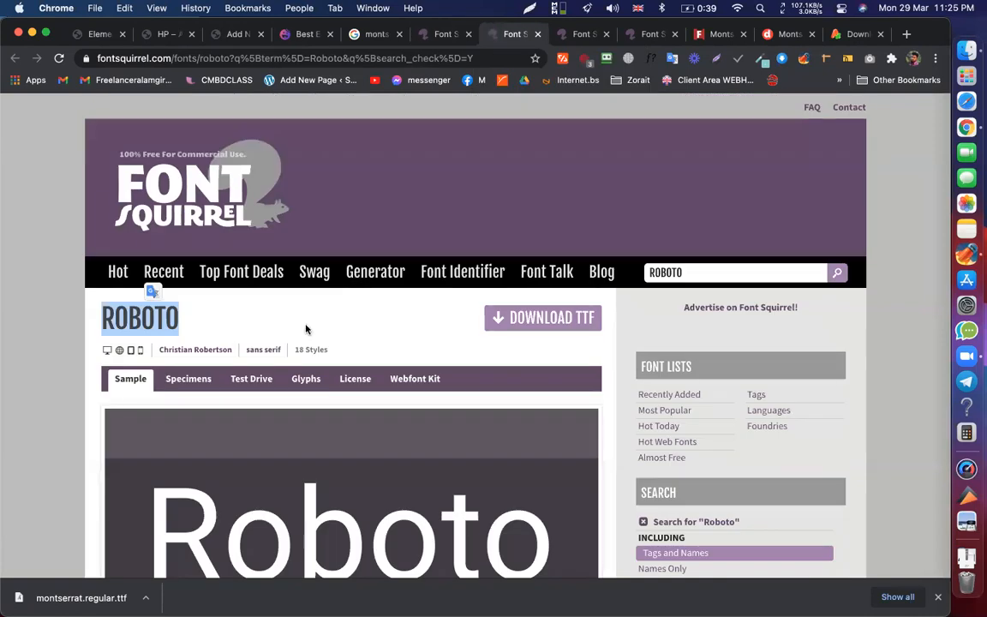
pyautogui.scroll(-15, 306, 327)
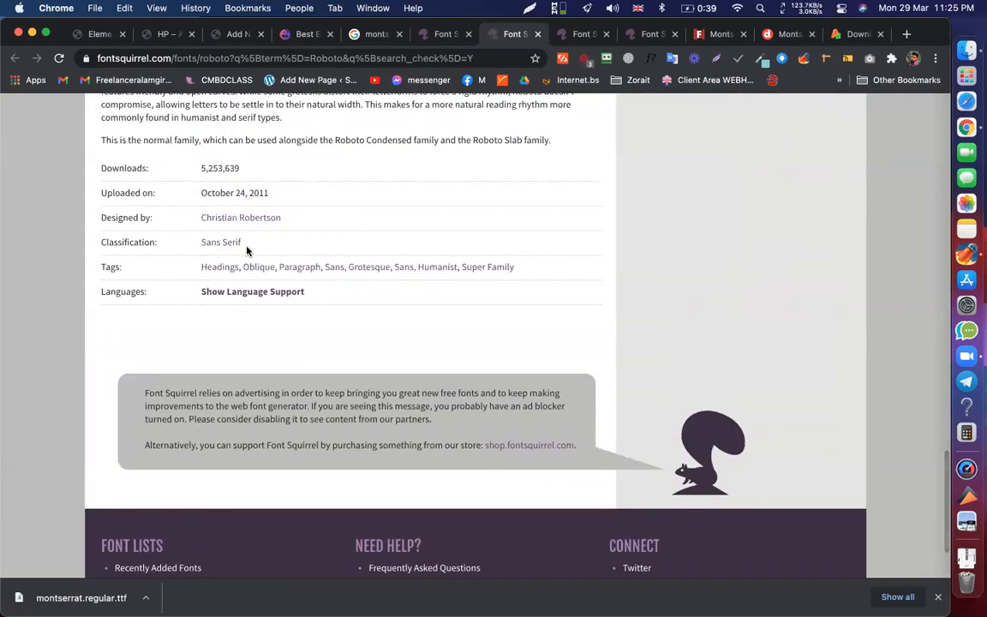
pyautogui.moveTo(243, 242); pyautogui.dragTo(200, 241)
pyautogui.press('super+c')
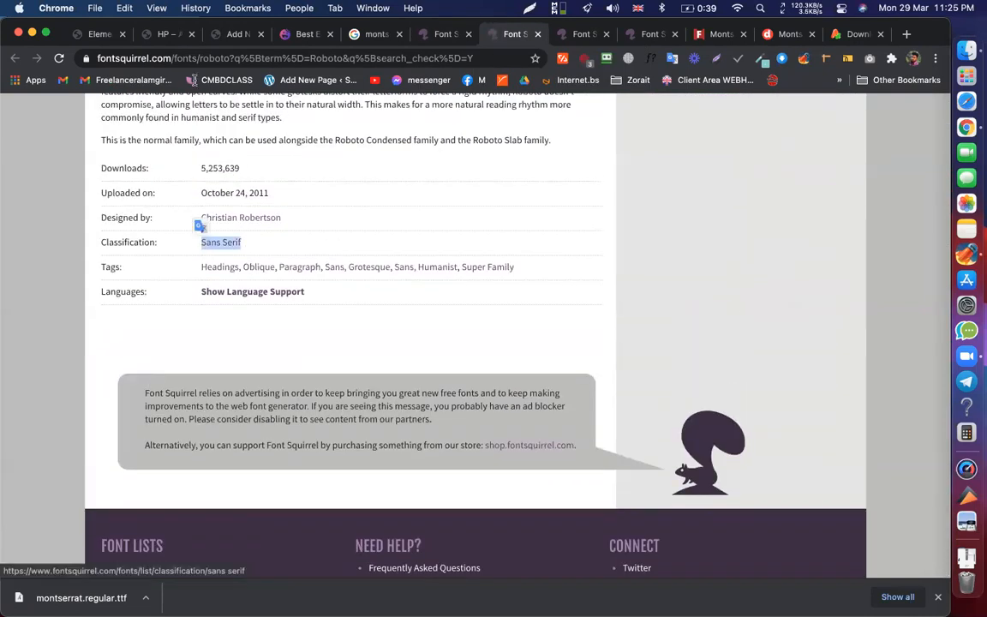
pyautogui.click(167, 34)
pyautogui.click(237, 34)
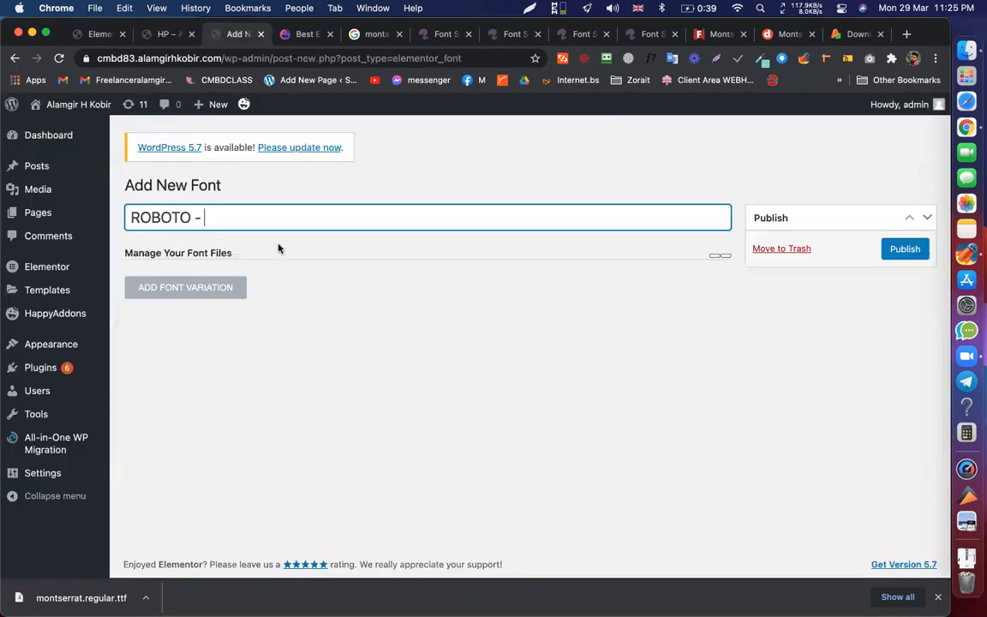
pyautogui.press('super+v')
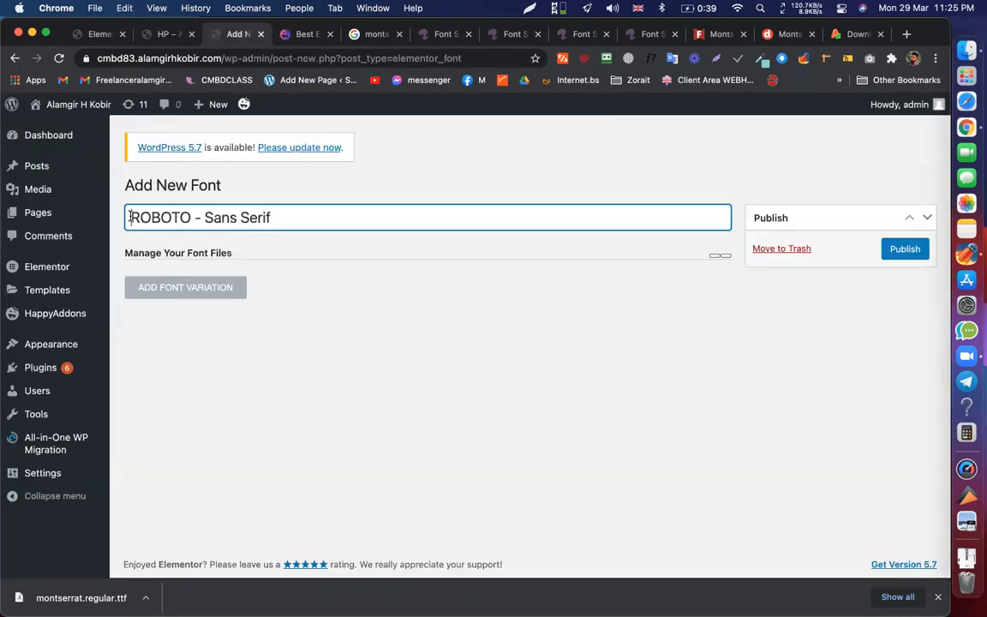
pyautogui.write('C: R')
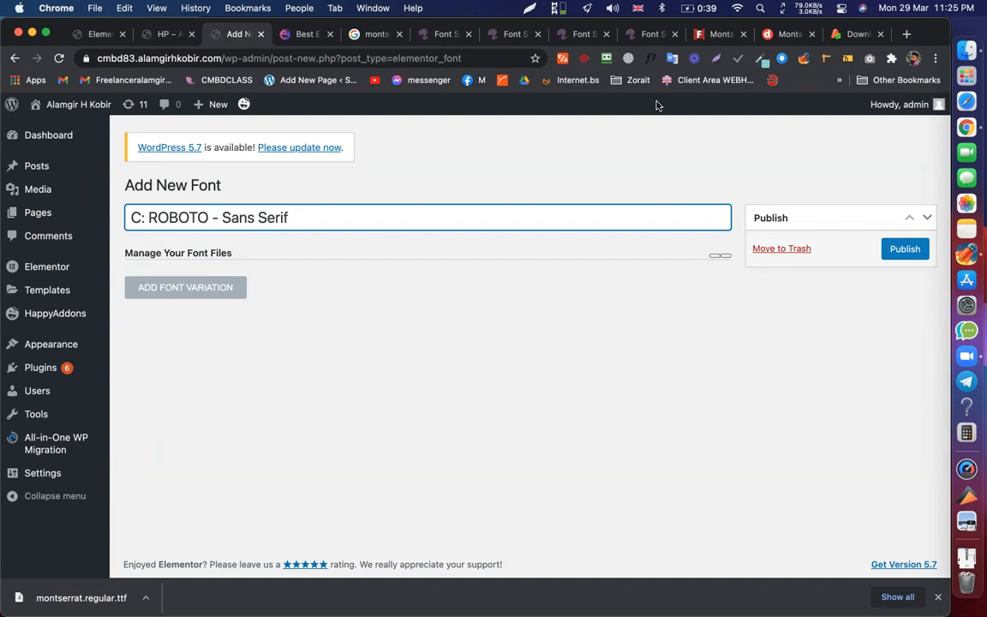
pyautogui.click(962, 47)
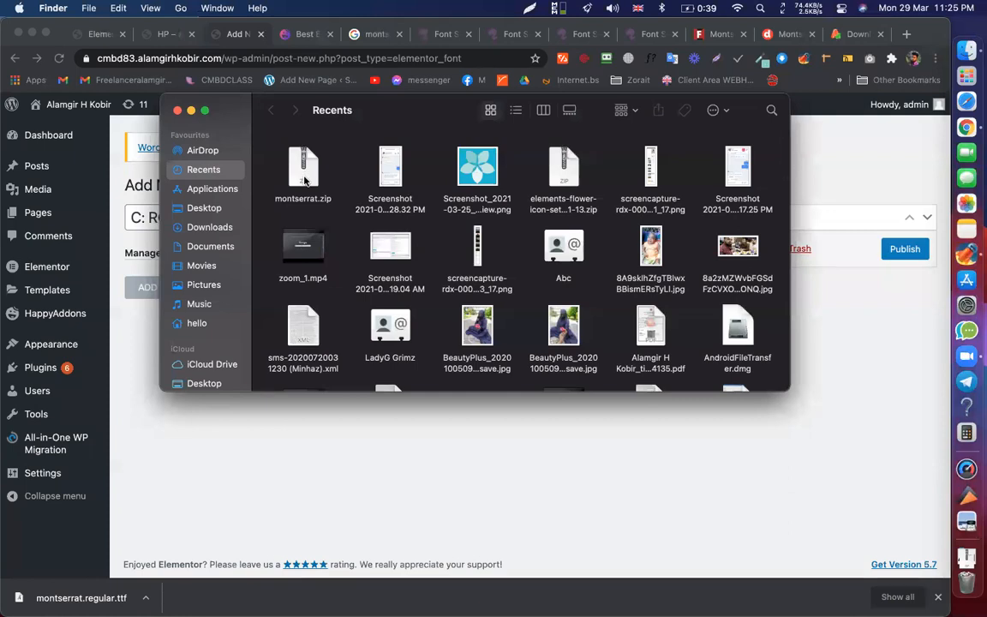
# - Reveal roboto.zip from Folx in Downloads and unzip it into a roboto folder
pyautogui.click(304, 179)
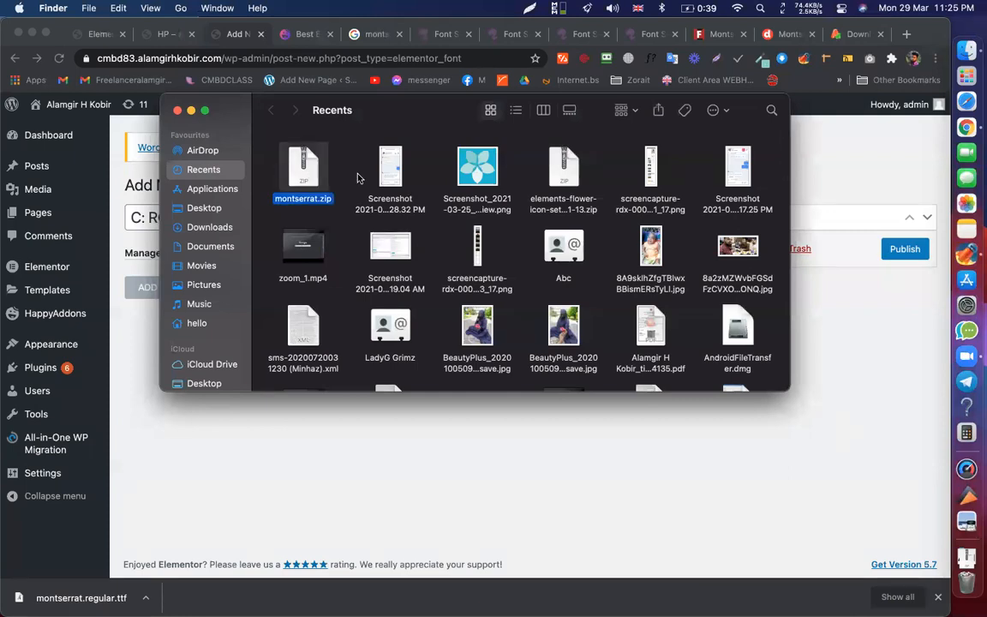
pyautogui.click(177, 110)
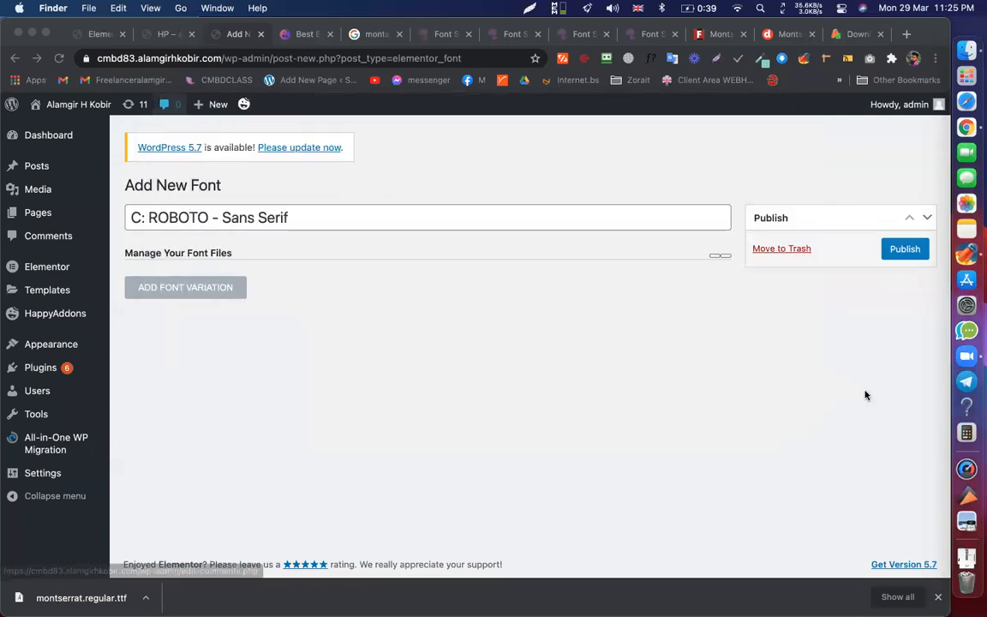
pyautogui.click(948, 259)
pyautogui.scroll(-20, 547, 280)
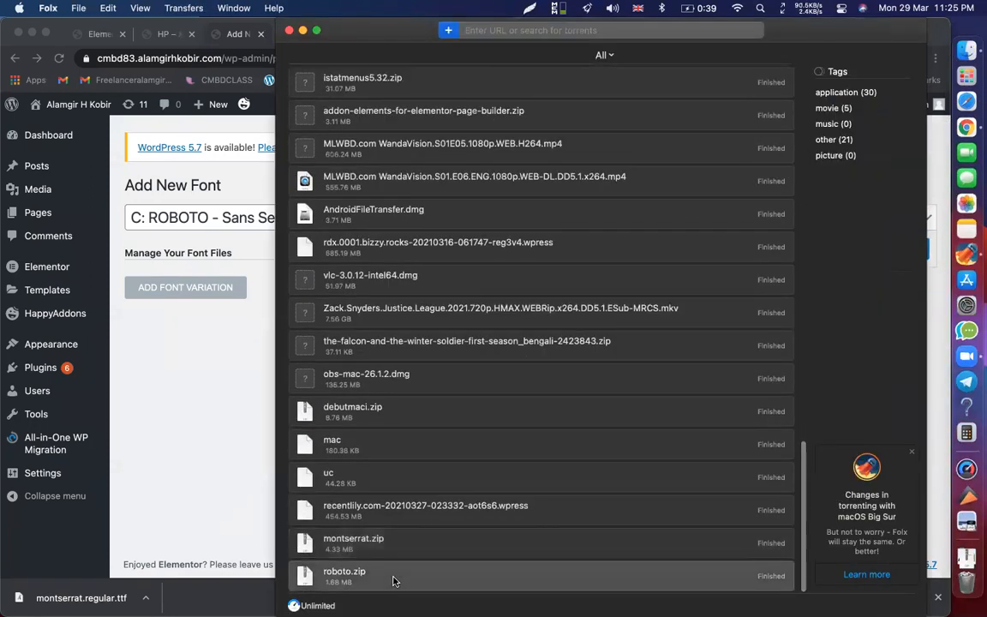
pyautogui.rightClick(393, 581)
pyautogui.click(432, 549)
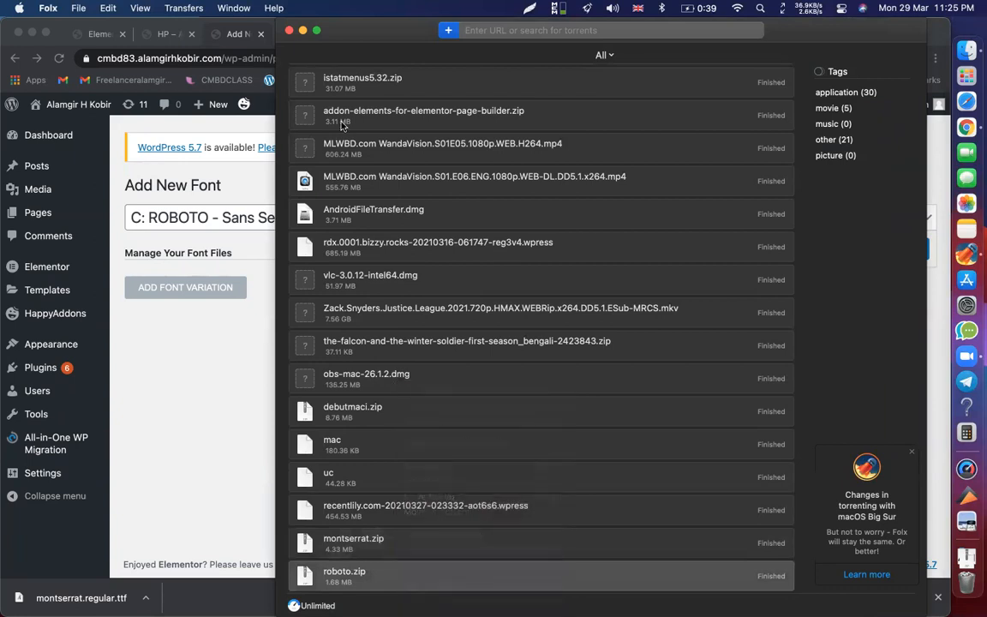
pyautogui.click(288, 31)
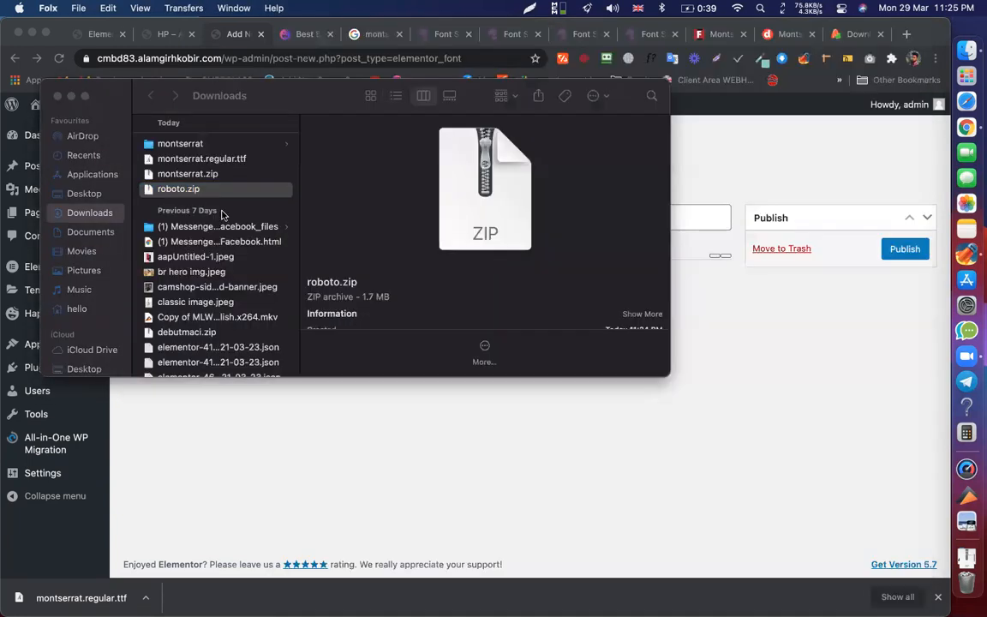
pyautogui.doubleClick(189, 191)
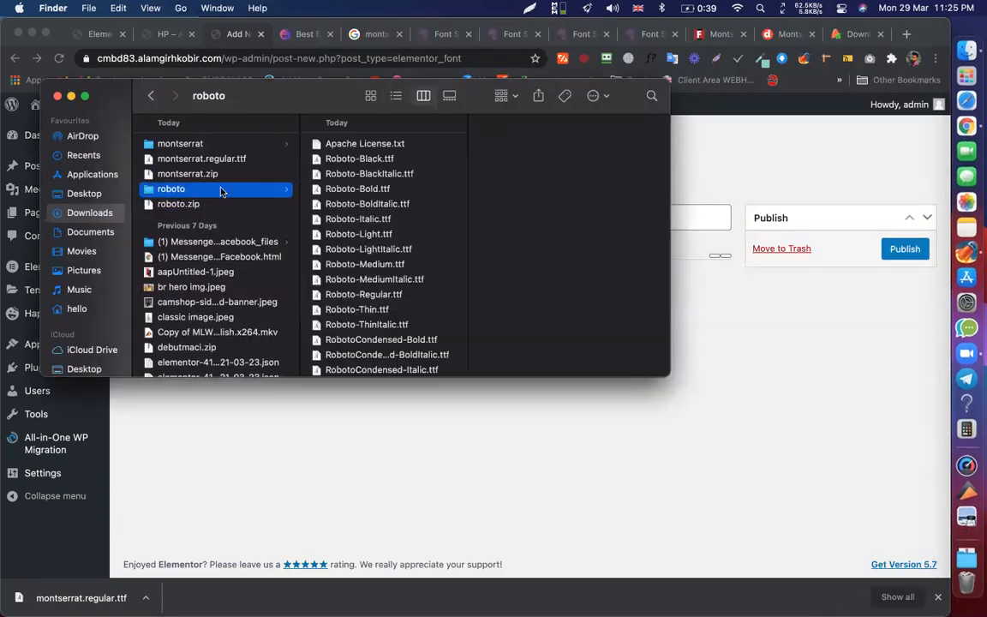
pyautogui.moveTo(335, 97); pyautogui.dragTo(737, 291)
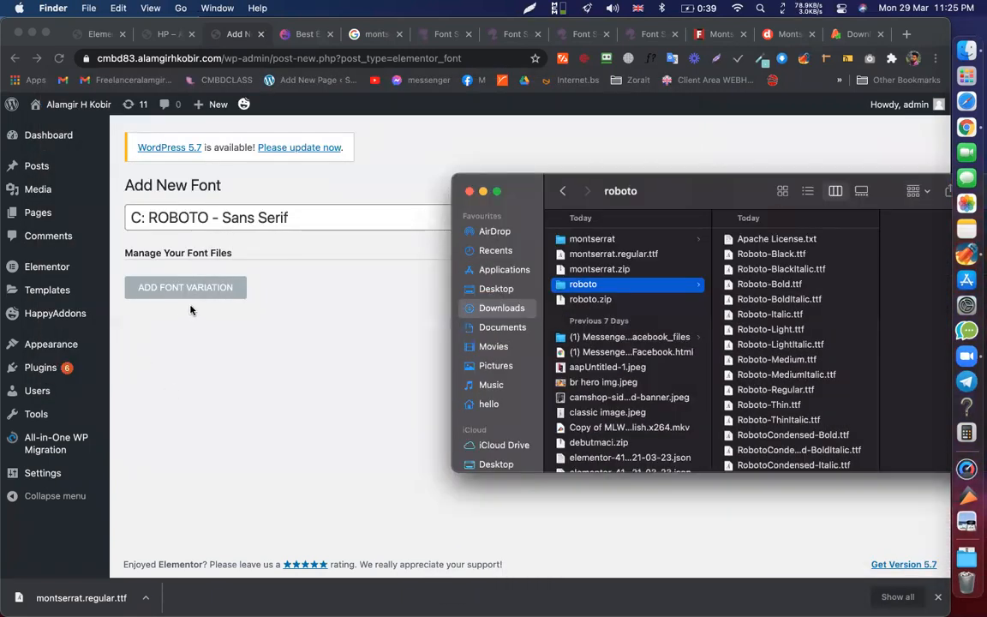
# - Add a font variation to the new font with weight Normal
pyautogui.click(203, 291)
pyautogui.click(205, 293)
pyautogui.click(505, 319)
pyautogui.scroll(-2, 531, 308)
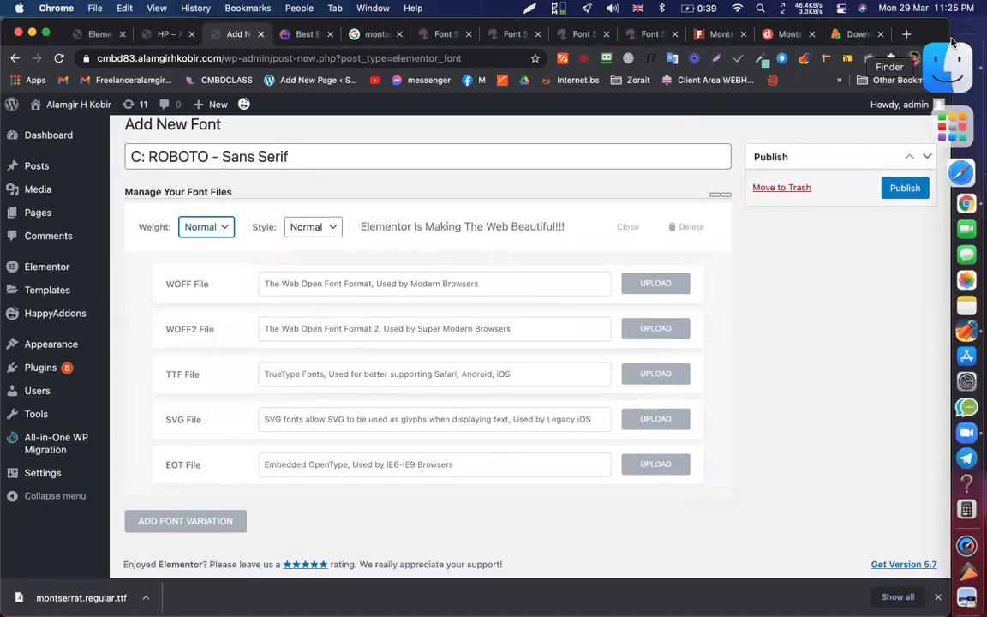
# - Upload Roboto-Regular.ttf from the roboto folder as the Normal variation's TTF file
pyautogui.click(945, 65)
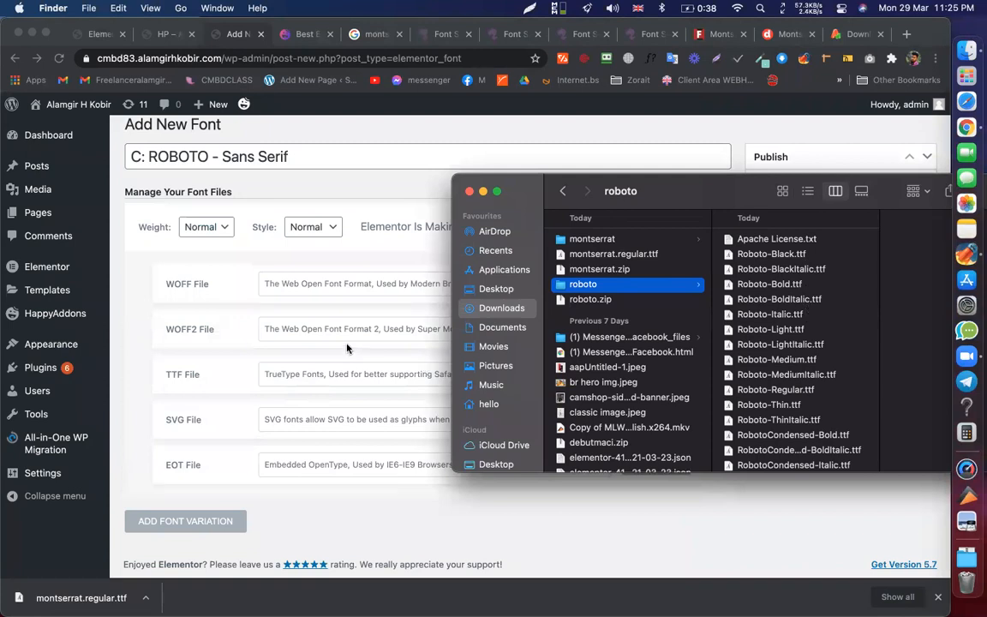
pyautogui.click(157, 317)
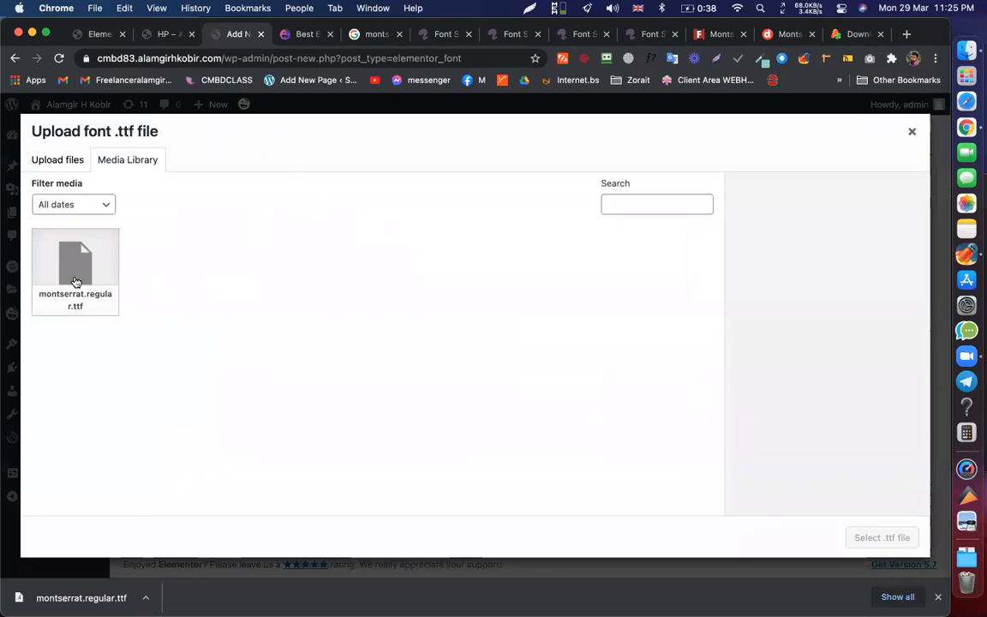
pyautogui.click(76, 282)
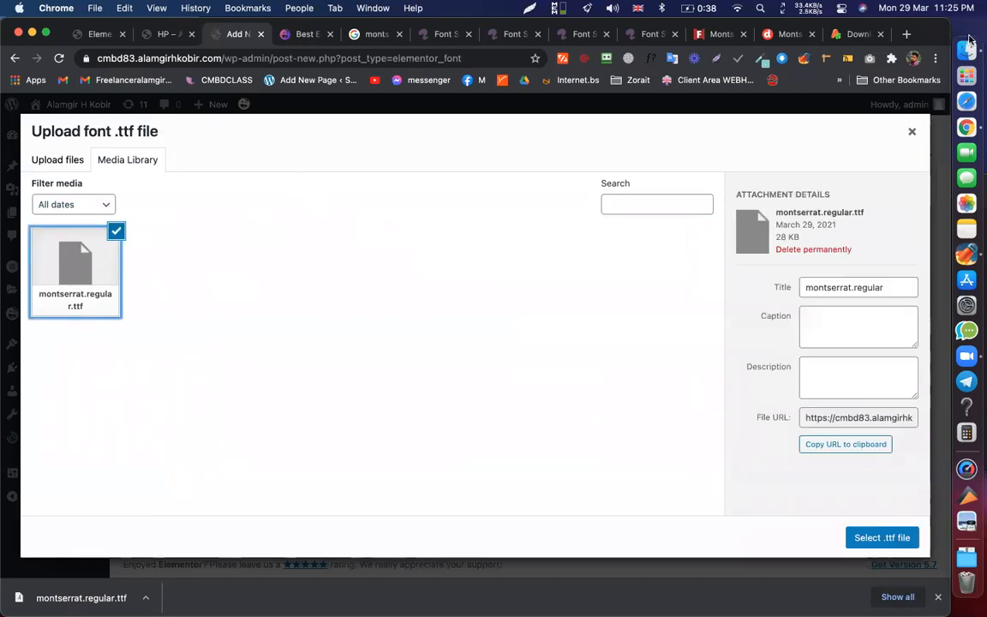
pyautogui.click(948, 65)
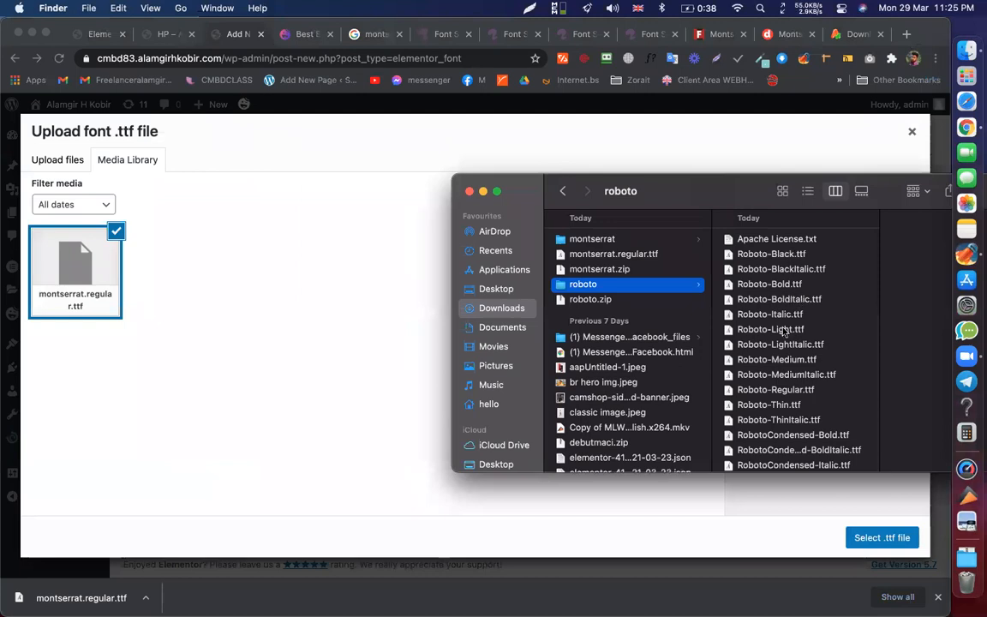
pyautogui.click(797, 390)
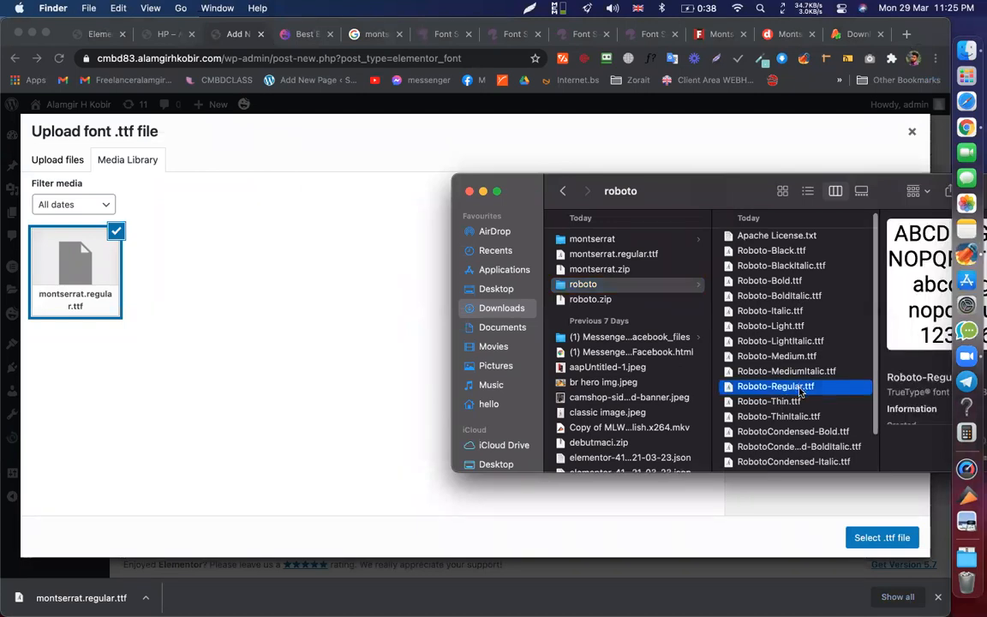
pyautogui.scroll(-3, 805, 394)
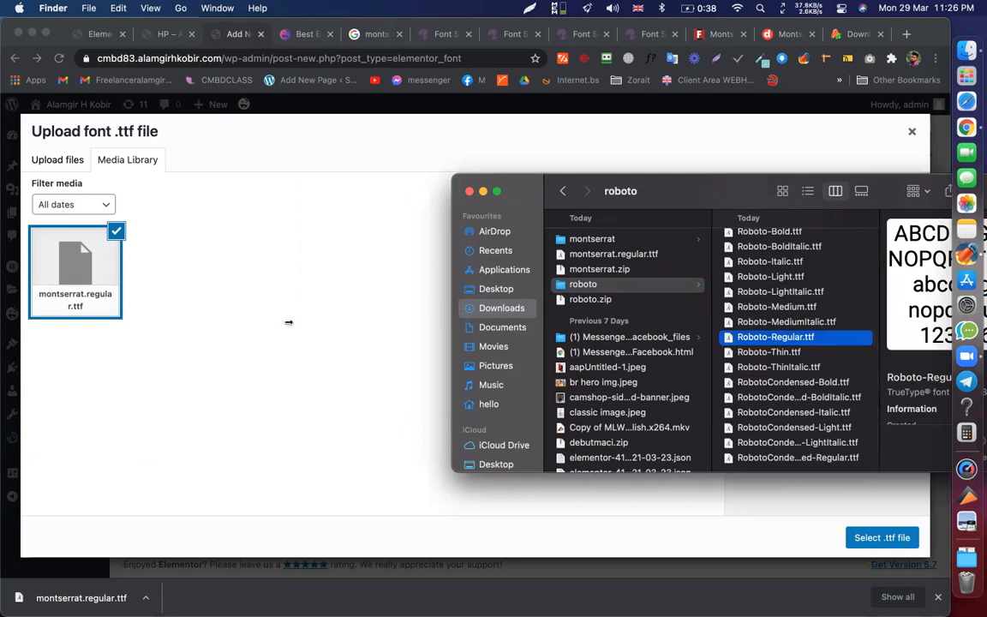
pyautogui.moveTo(289, 322); pyautogui.dragTo(240, 326)
pyautogui.moveTo(667, 318); pyautogui.dragTo(798, 304)
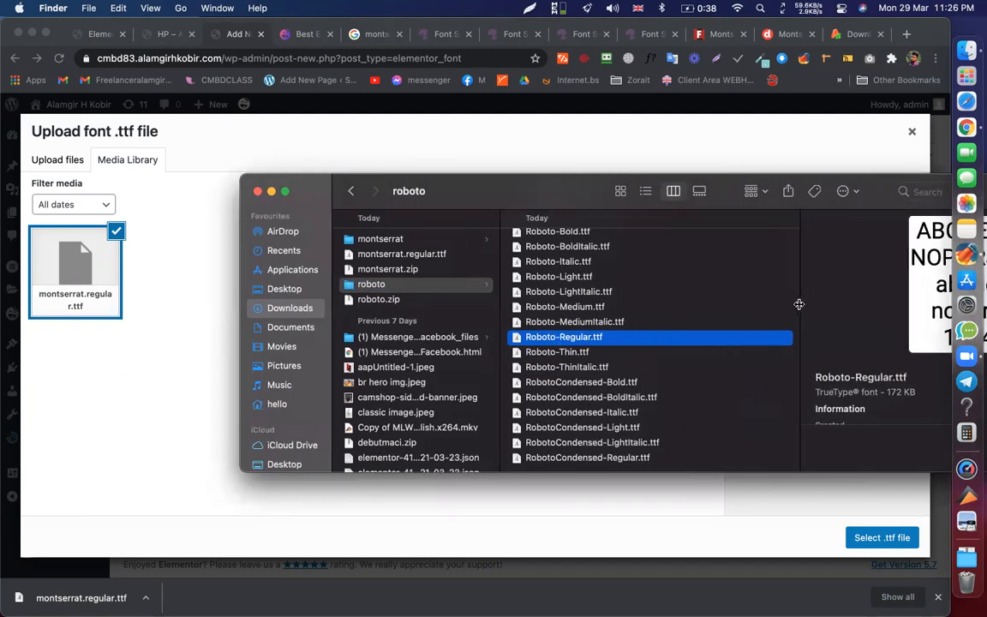
pyautogui.click(594, 428)
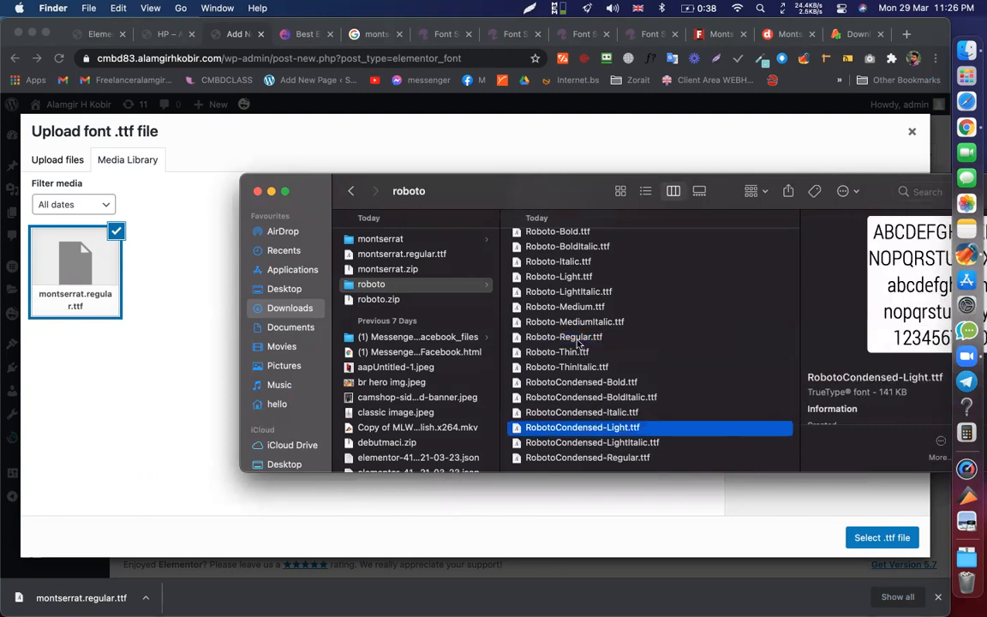
pyautogui.moveTo(578, 342); pyautogui.dragTo(215, 291)
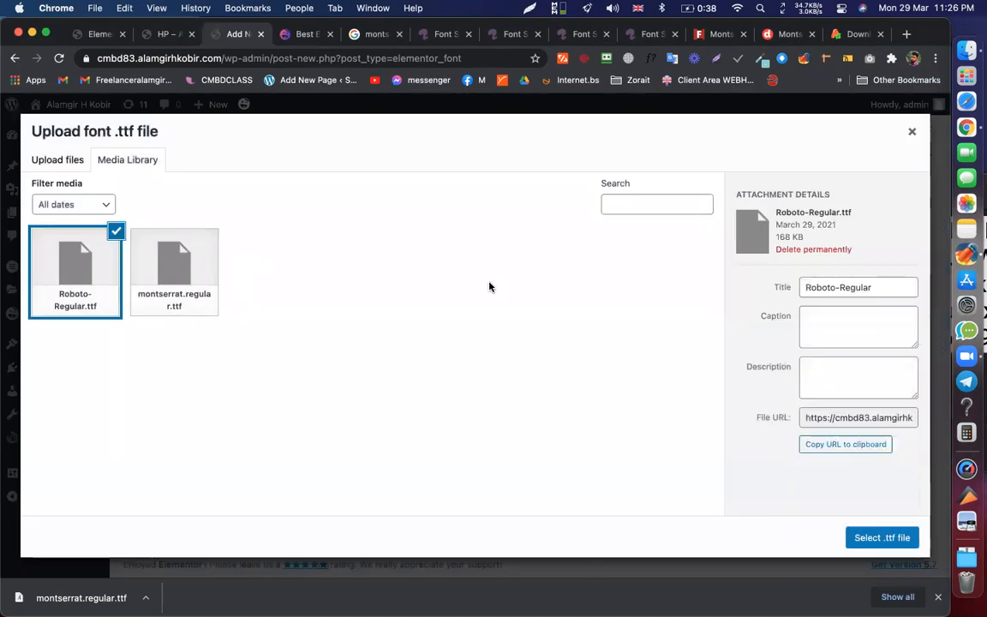
pyautogui.click(875, 537)
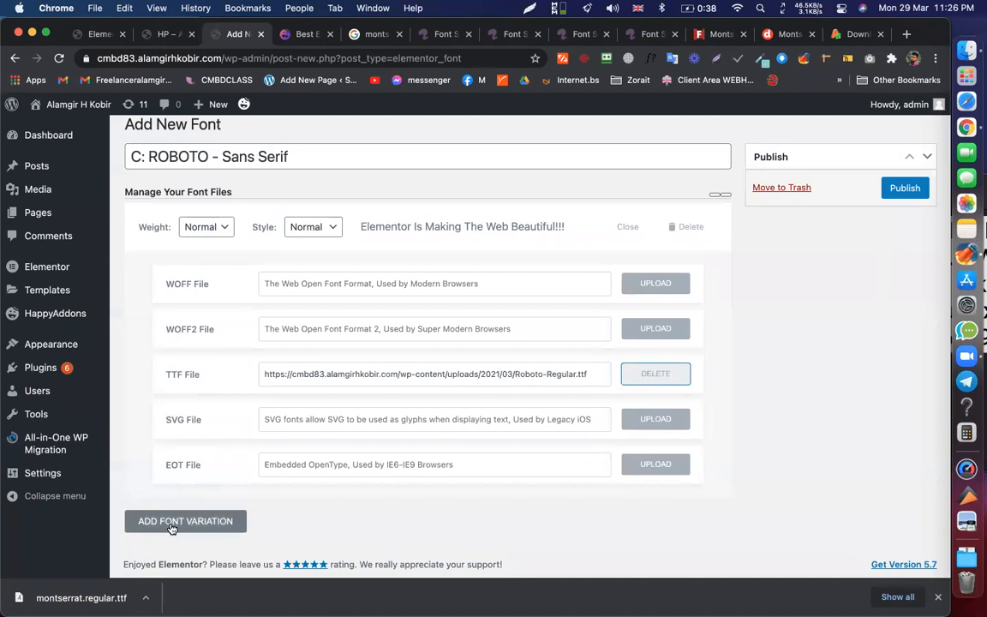
# - Add a second font variation with weight Bold and style Normal
pyautogui.click(172, 521)
pyautogui.scroll(-5, 429, 335)
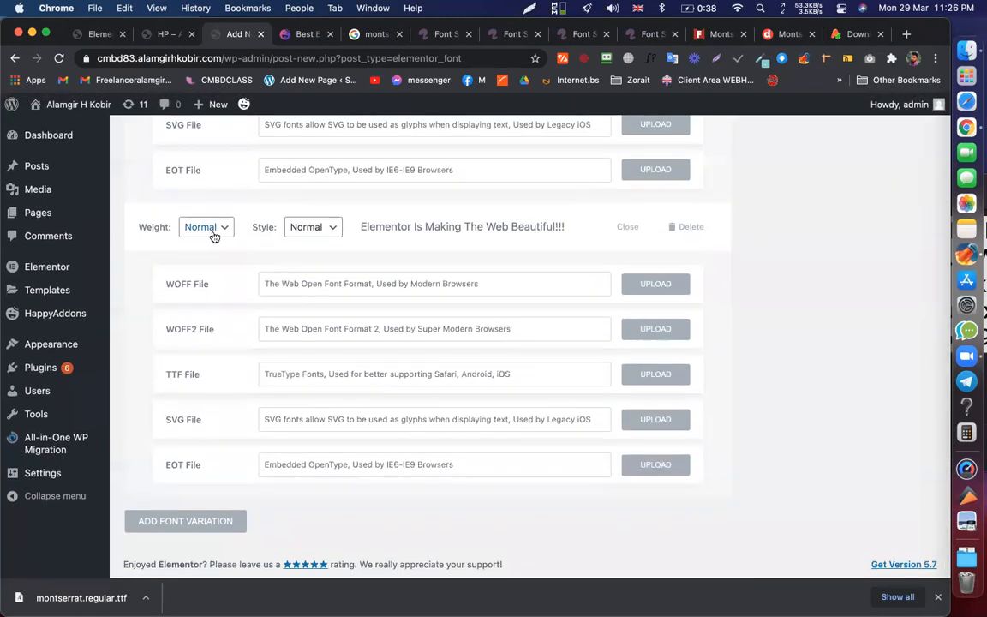
pyautogui.click(214, 237)
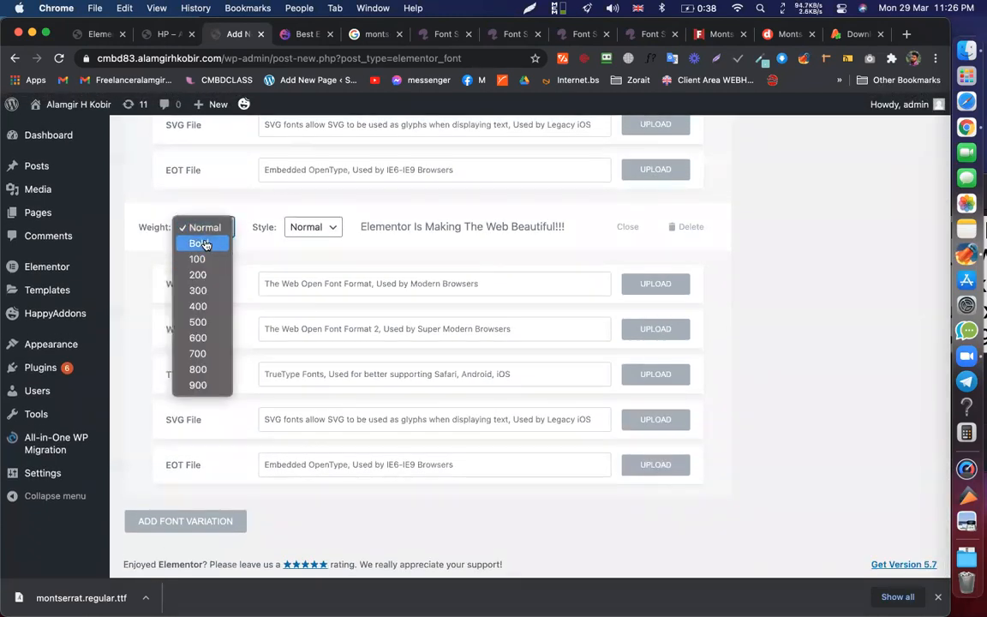
pyautogui.press('Return')
pyautogui.click(316, 227)
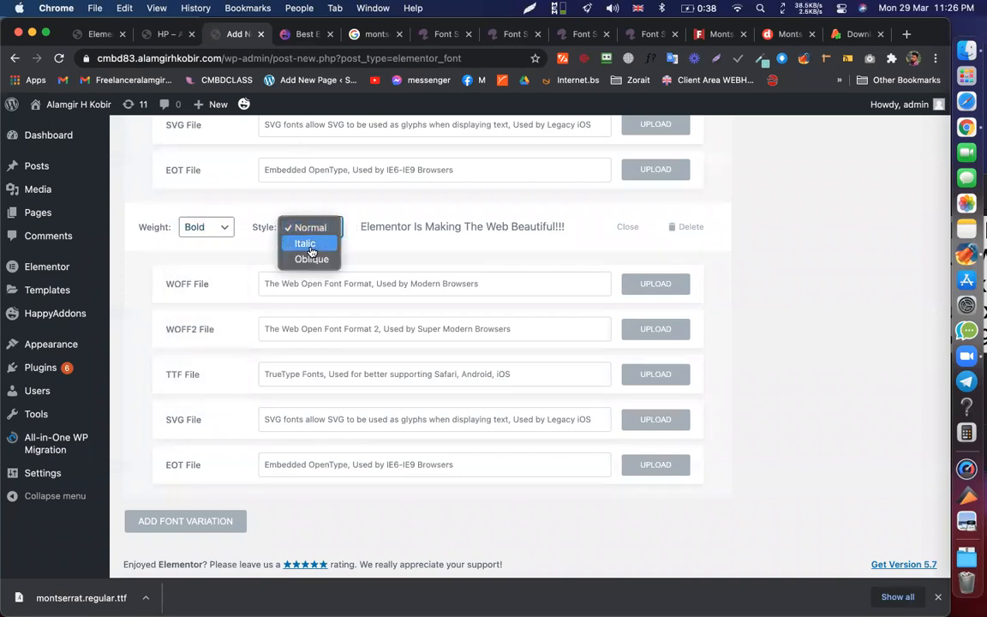
pyautogui.click(310, 228)
# - Upload Roboto-Bold.ttf from Finder as the Bold variation's TTF file
pyautogui.click(649, 377)
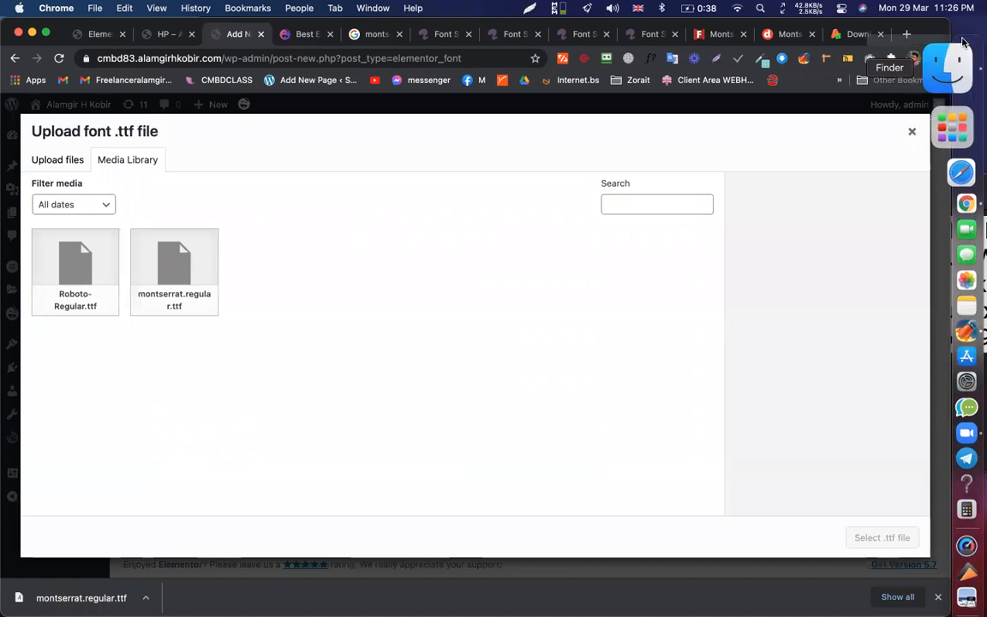
pyautogui.click(961, 44)
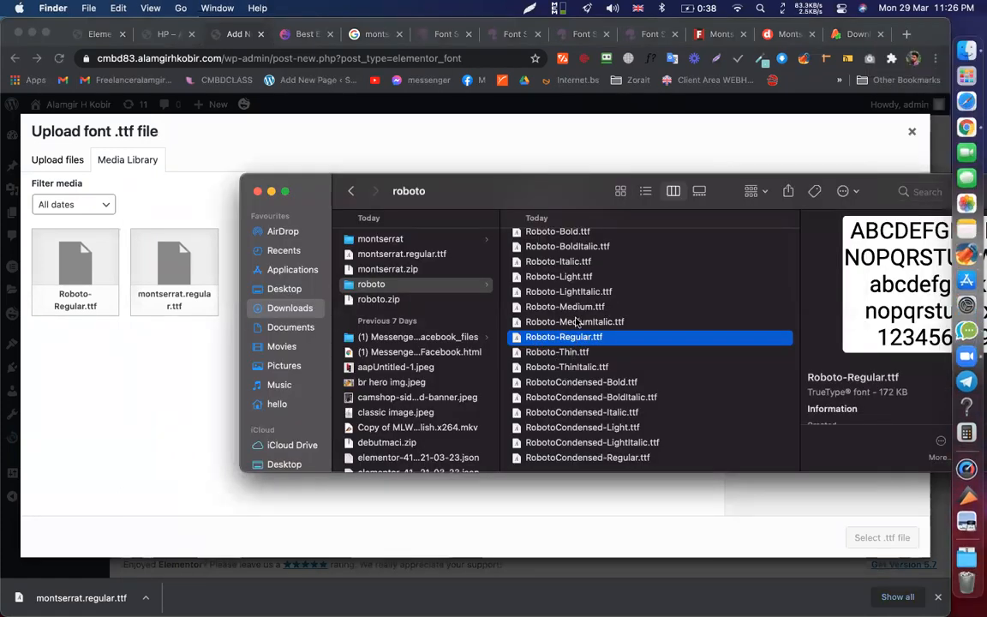
pyautogui.scroll(1, 566, 291)
pyautogui.moveTo(549, 249); pyautogui.dragTo(198, 287)
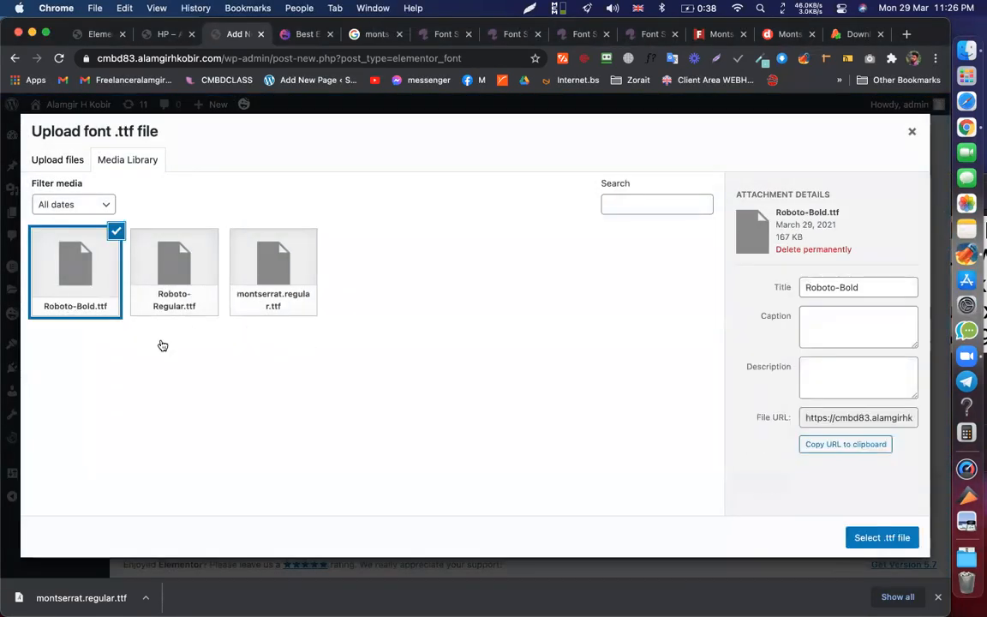
pyautogui.click(861, 537)
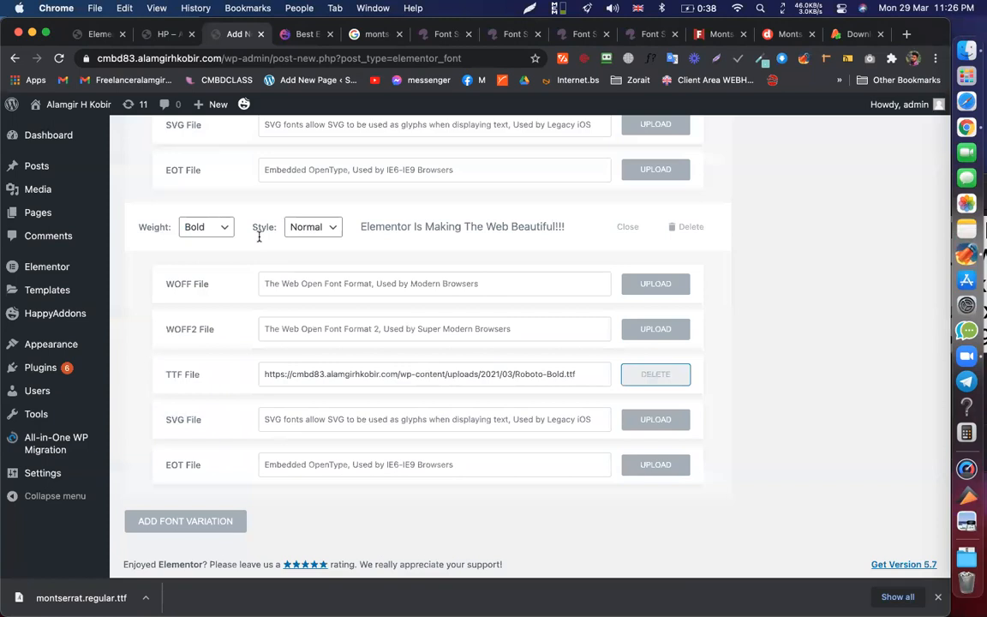
pyautogui.scroll(5, 292, 363)
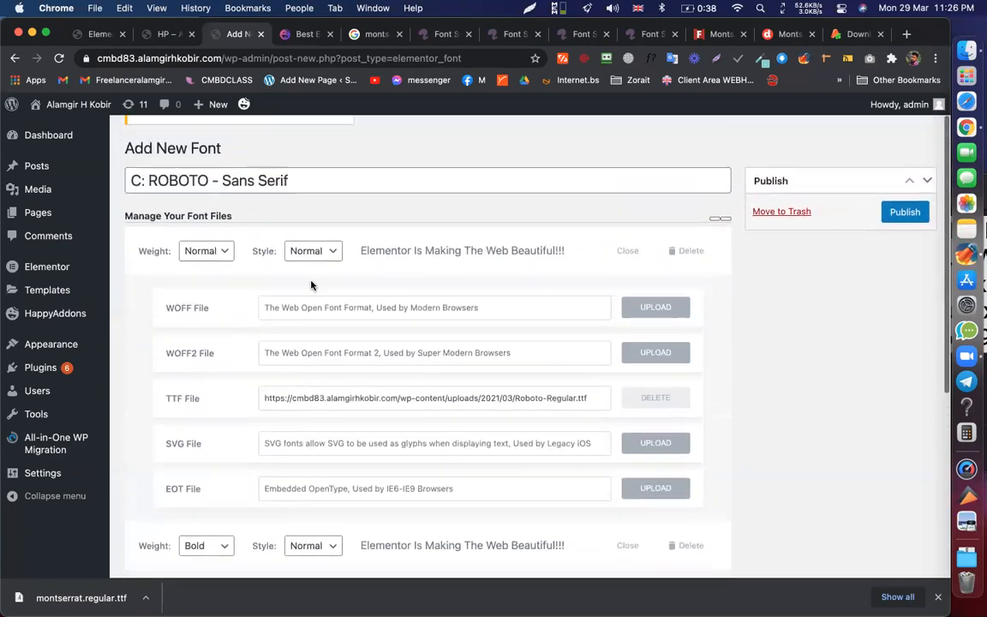
pyautogui.scroll(-1, 540, 301)
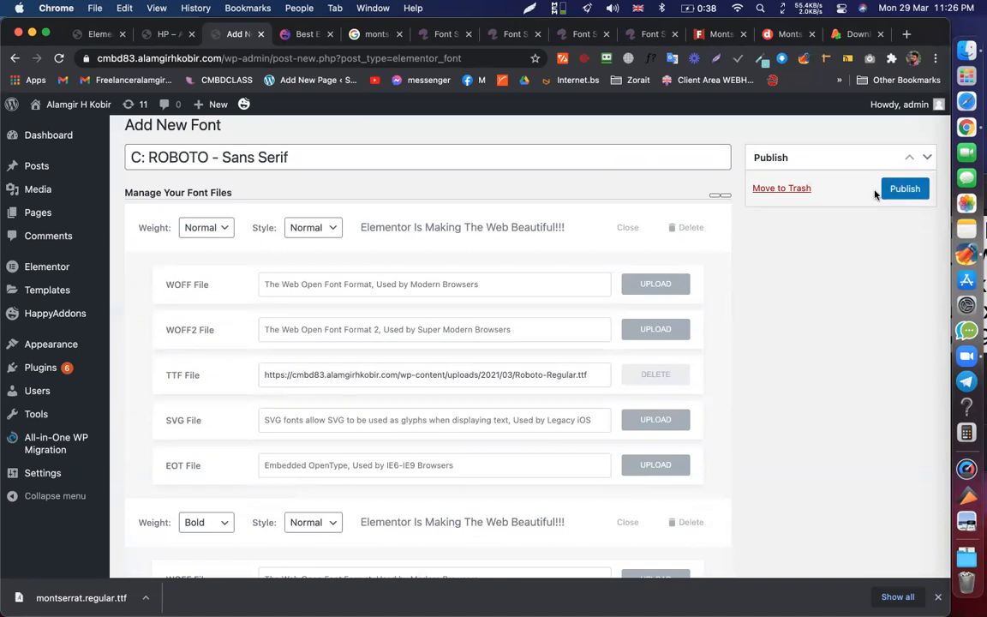
# - Publish the C: ROBOTO - Sans Serif font and return to the Elementor page editor
pyautogui.click(904, 189)
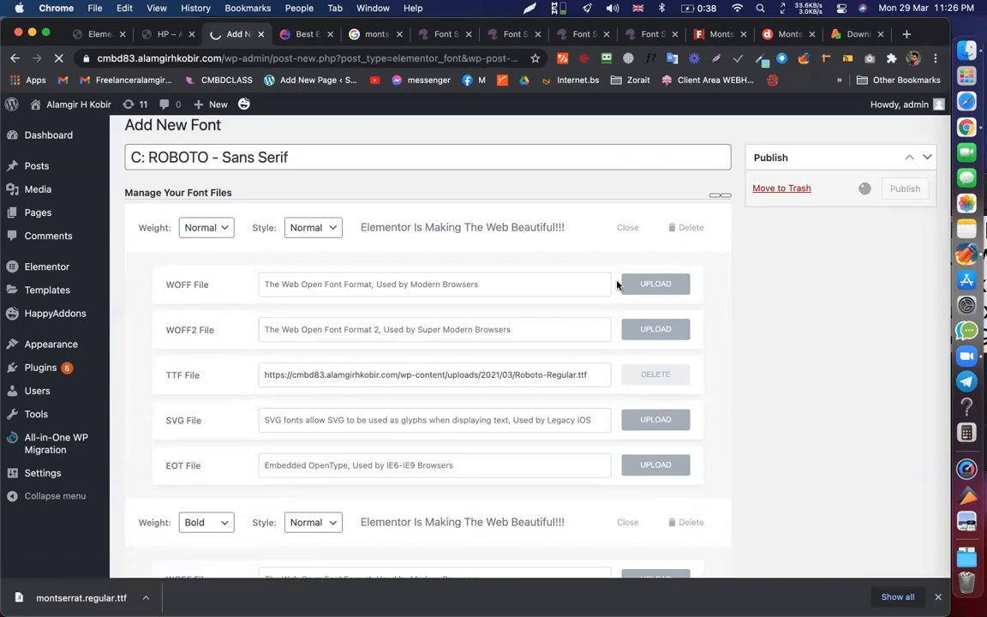
pyautogui.scroll(1, 618, 283)
pyautogui.scroll(-3, 618, 284)
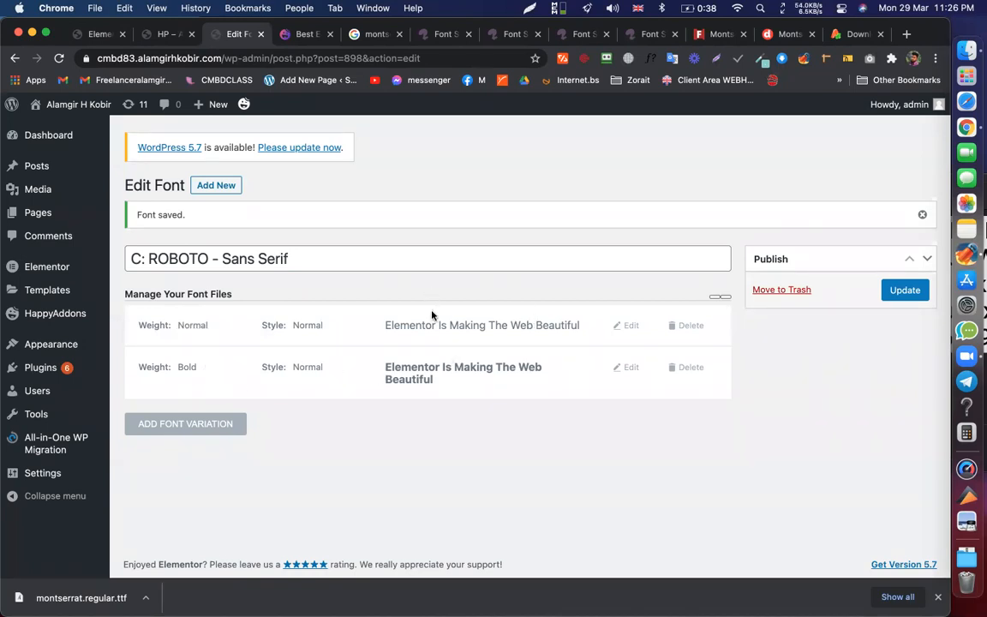
pyautogui.click(101, 36)
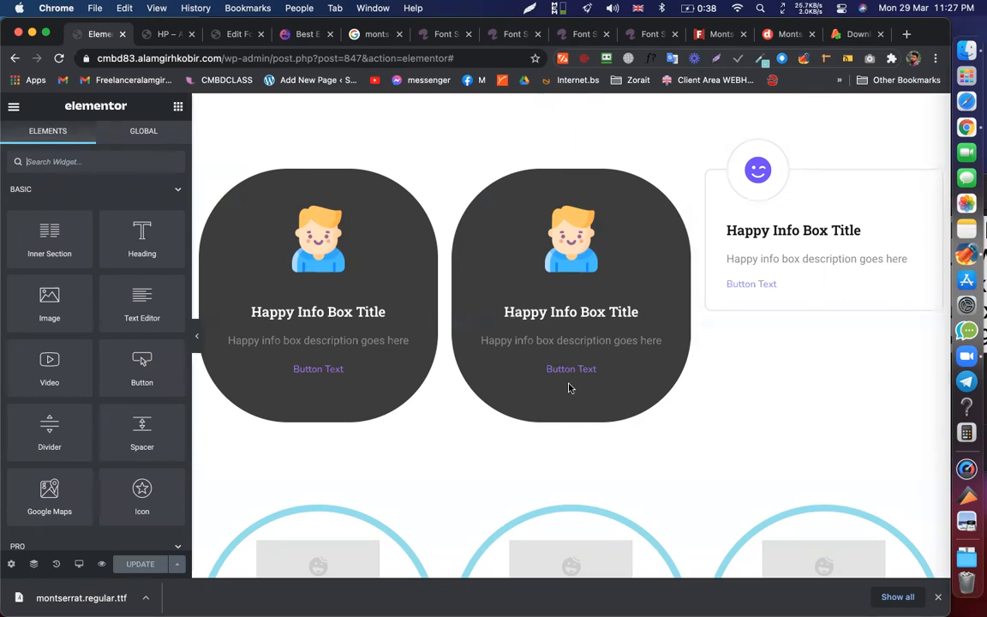
# - Search 'c:' in the heading's Family list and apply C: ROBOTO - Sans Serif
pyautogui.scroll(-10, 568, 385)
pyautogui.click(430, 346)
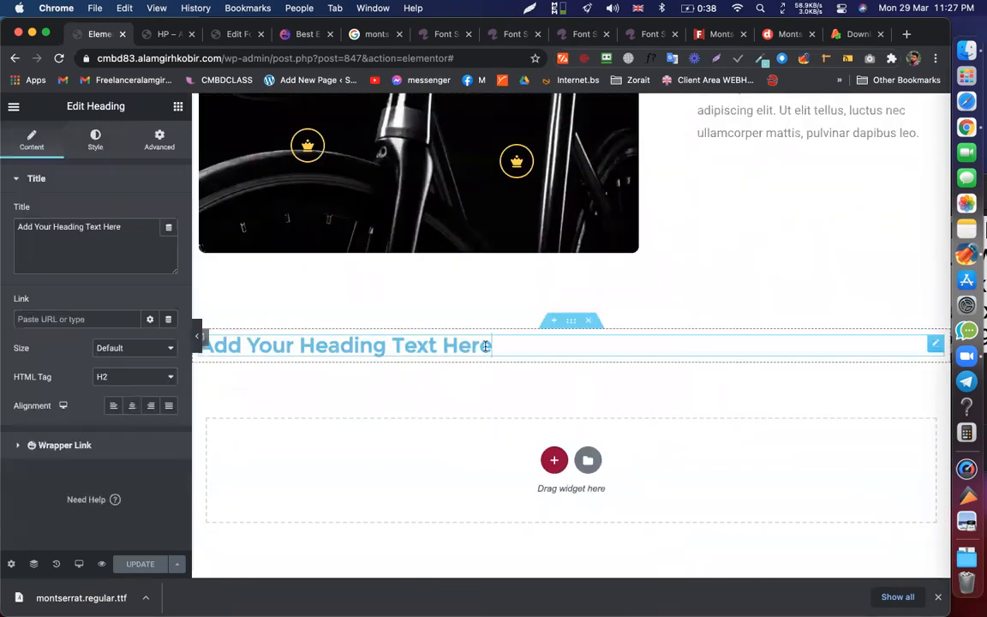
pyautogui.click(94, 140)
pyautogui.click(170, 242)
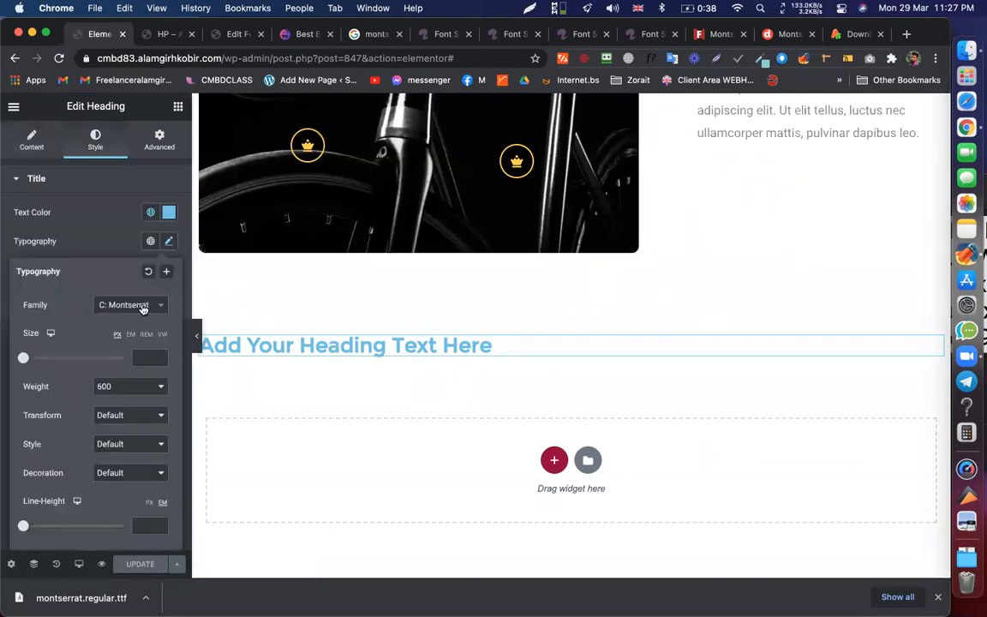
pyautogui.click(142, 310)
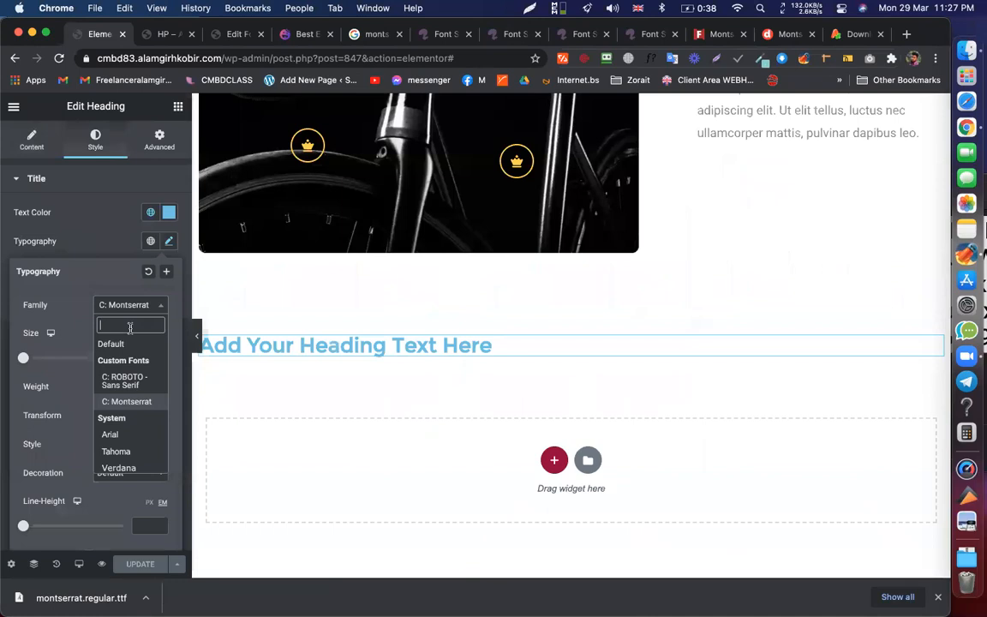
pyautogui.write('c:')
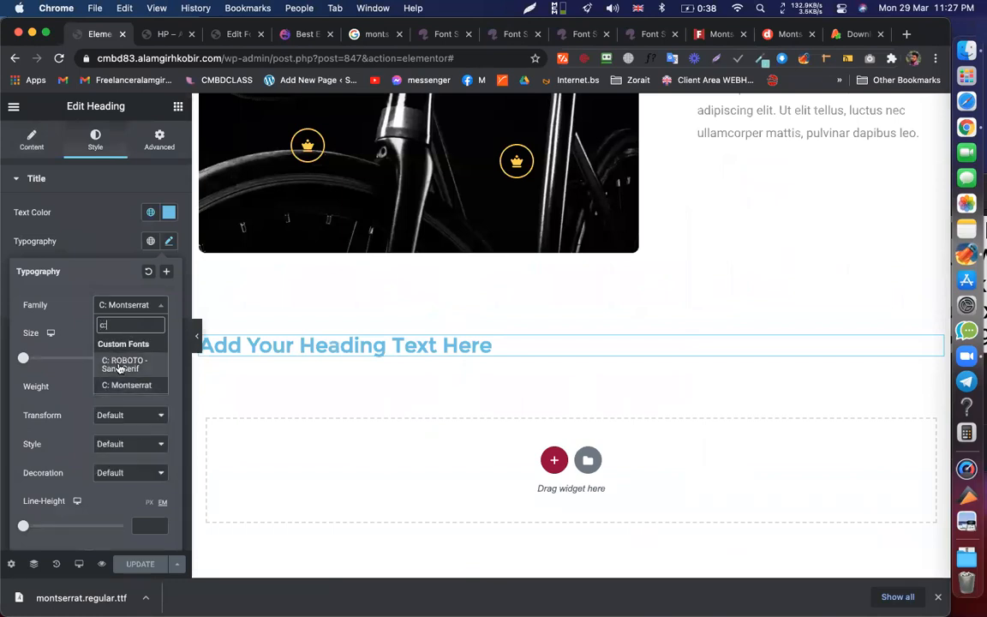
pyautogui.click(115, 365)
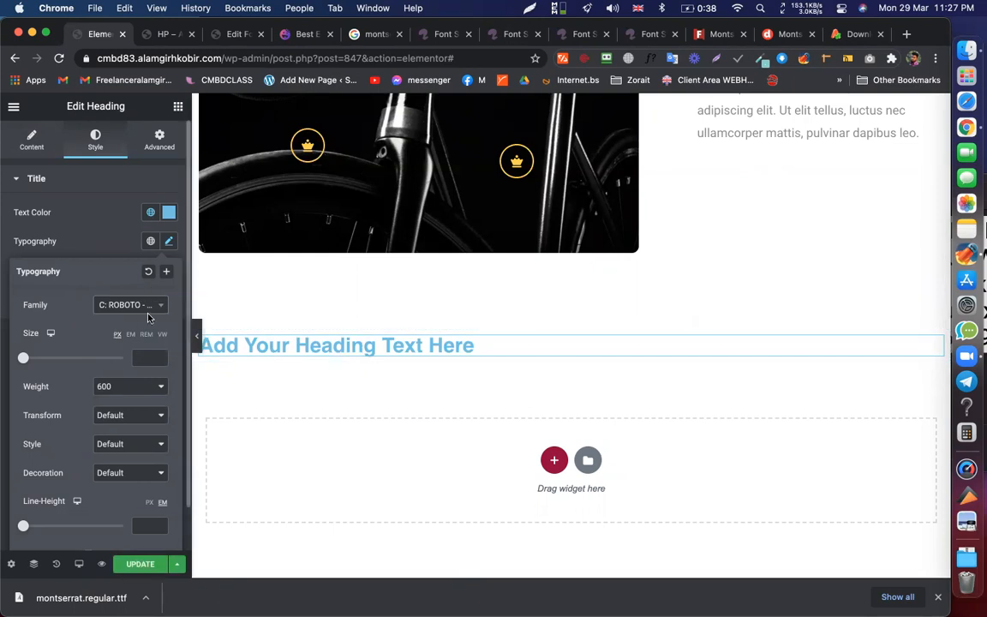
pyautogui.scroll(-1, 137, 347)
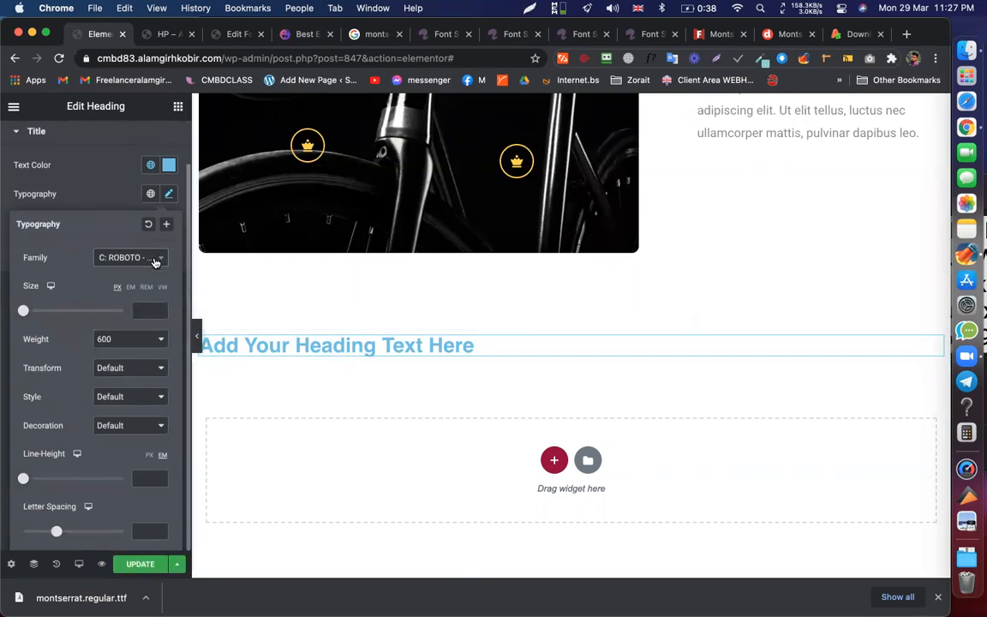
pyautogui.click(154, 263)
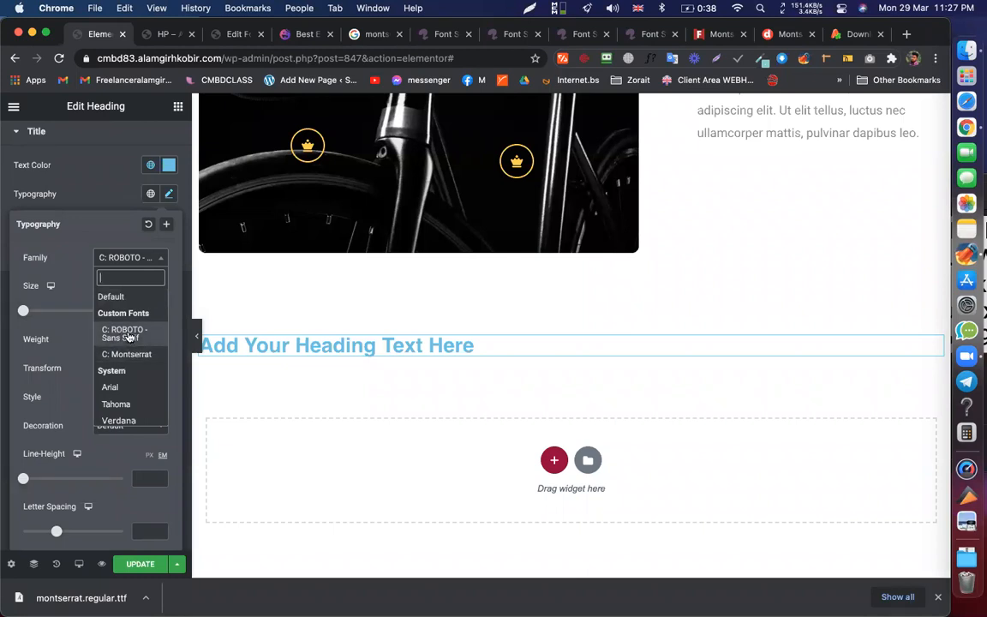
# - Reapply the ROBOTO font, update the page, and try Bold weight on the heading
pyautogui.click(128, 336)
pyautogui.click(138, 564)
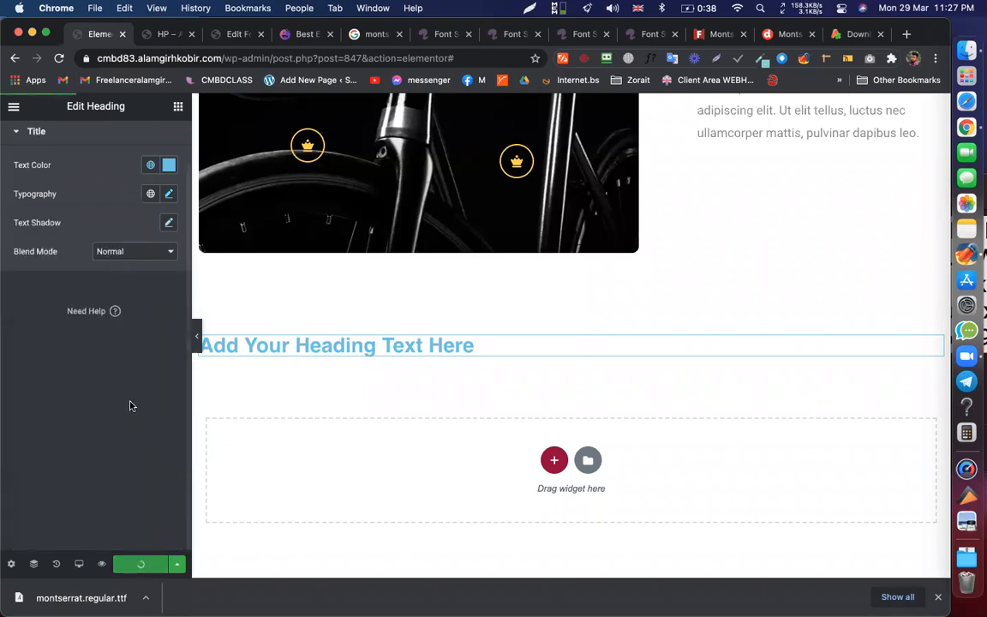
pyautogui.click(170, 195)
pyautogui.click(137, 334)
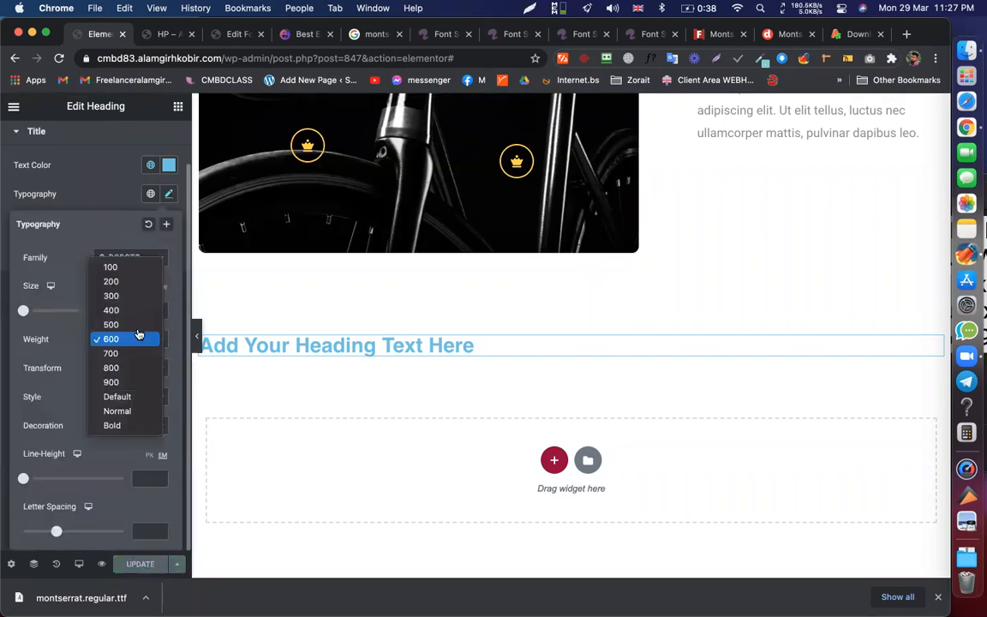
pyautogui.click(119, 425)
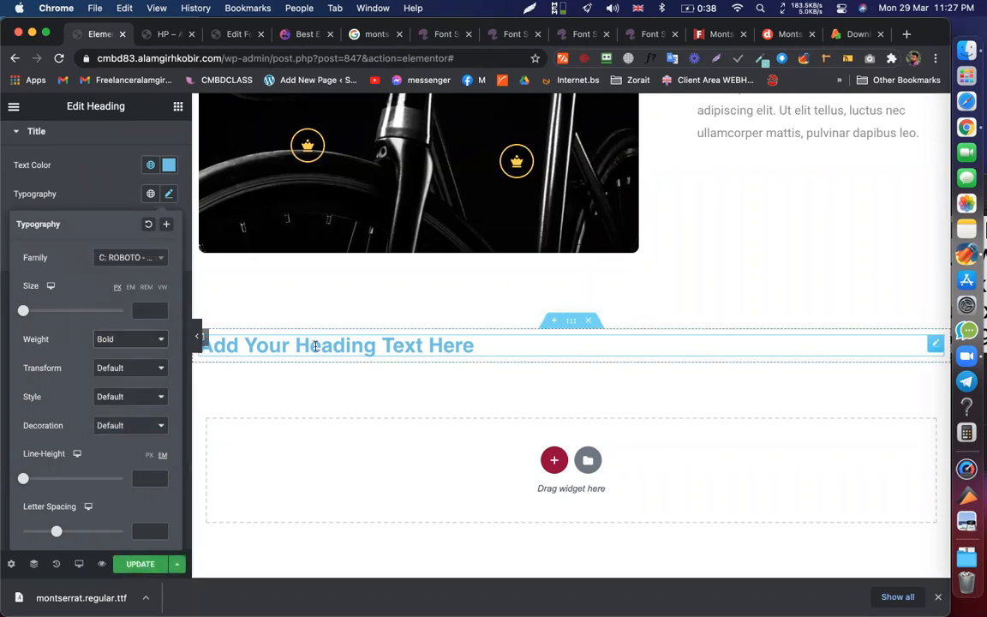
# - Try heading weights 400, 900 and 600, settle on 300, and update the page
pyautogui.click(118, 343)
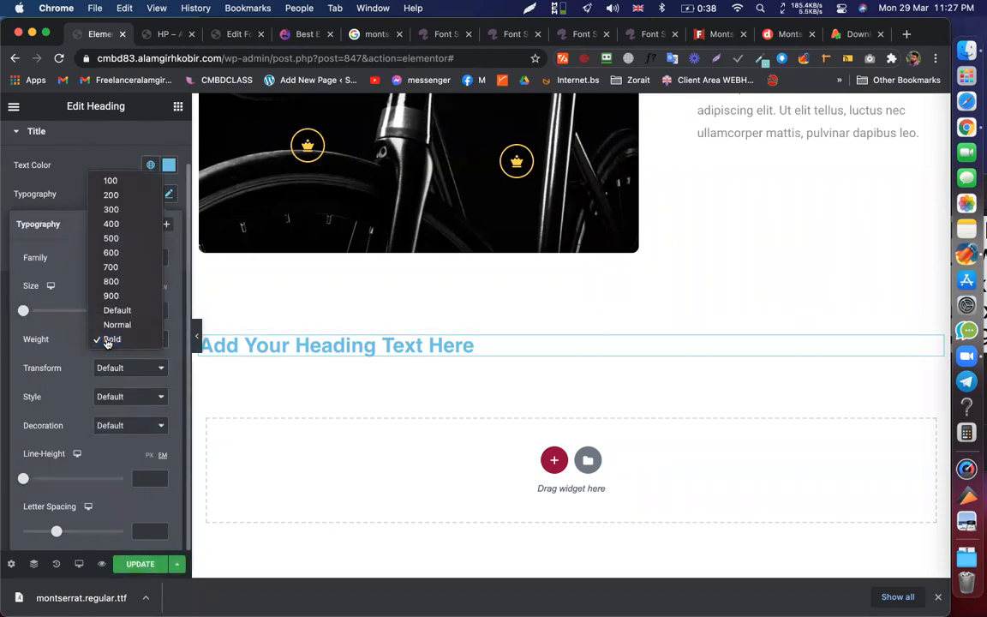
pyautogui.click(115, 223)
pyautogui.click(136, 338)
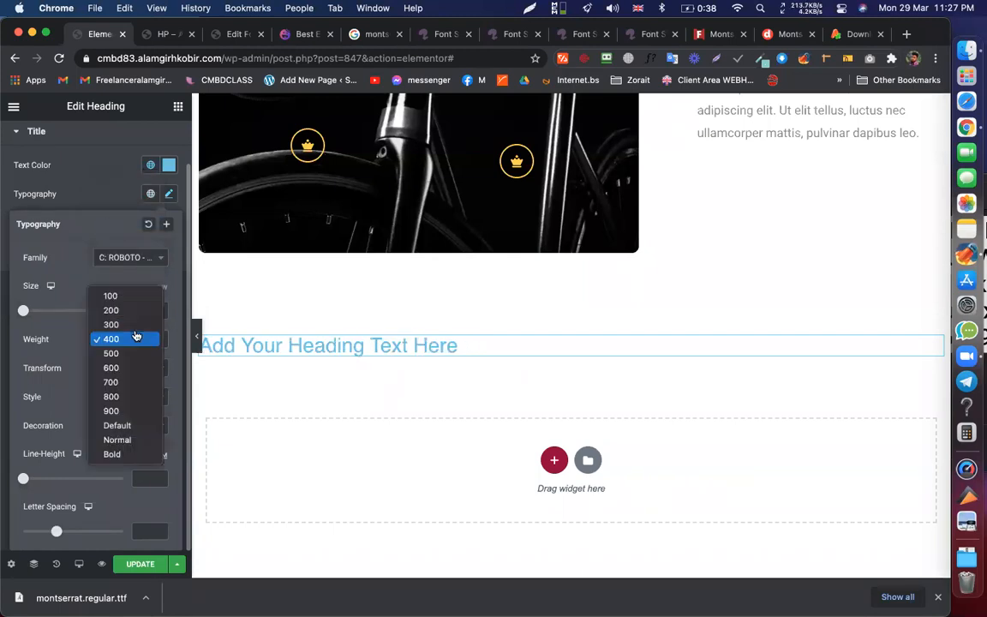
pyautogui.click(115, 411)
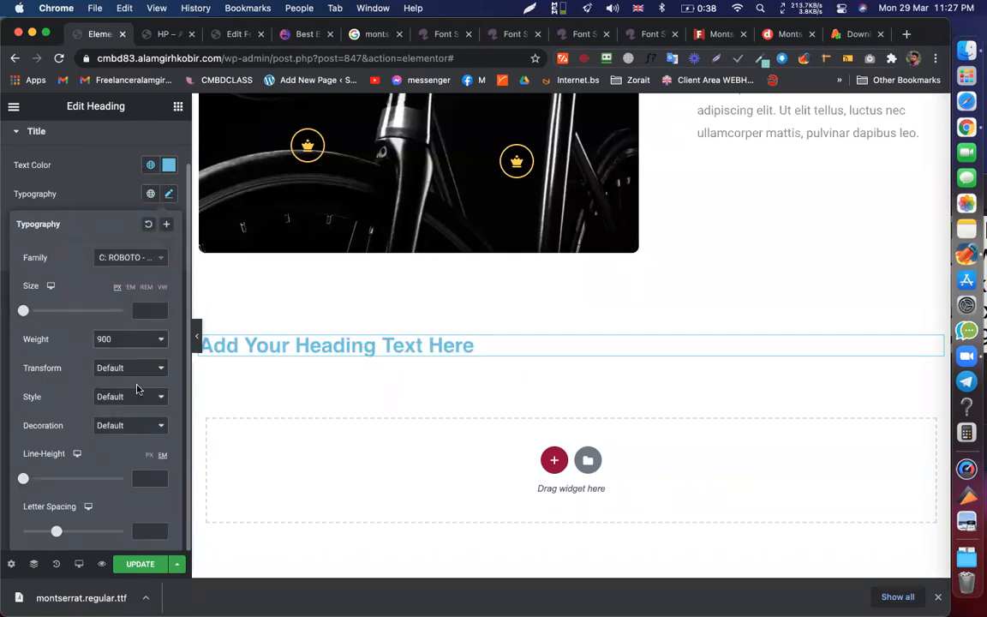
pyautogui.click(141, 343)
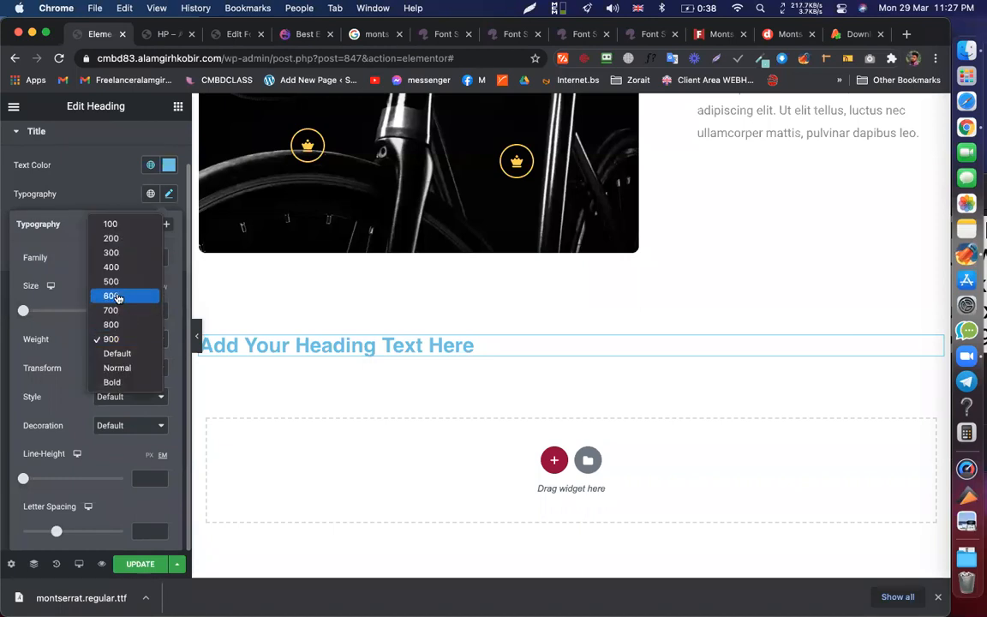
pyautogui.click(117, 300)
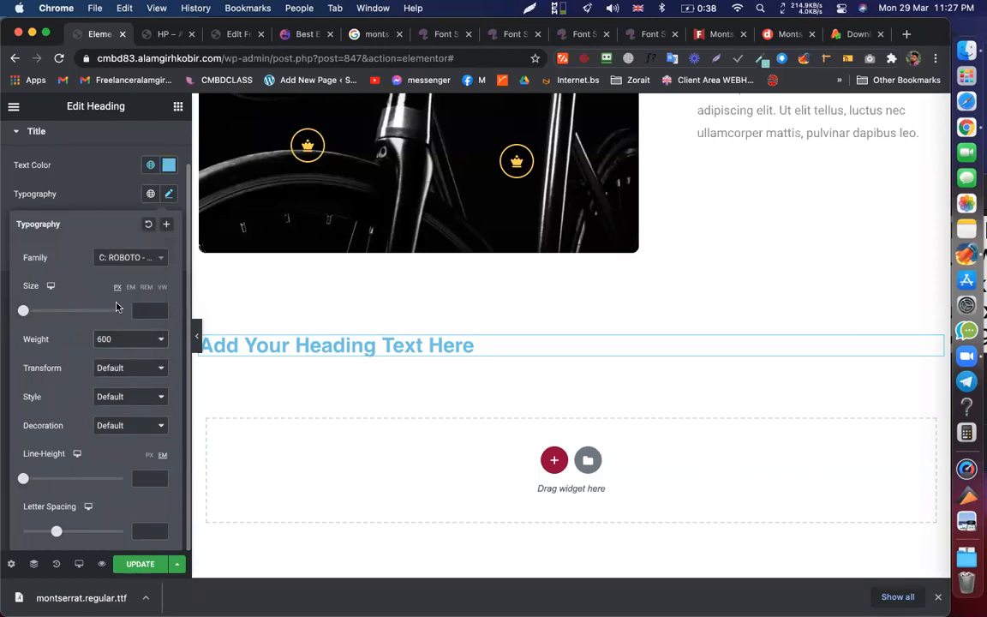
pyautogui.click(127, 341)
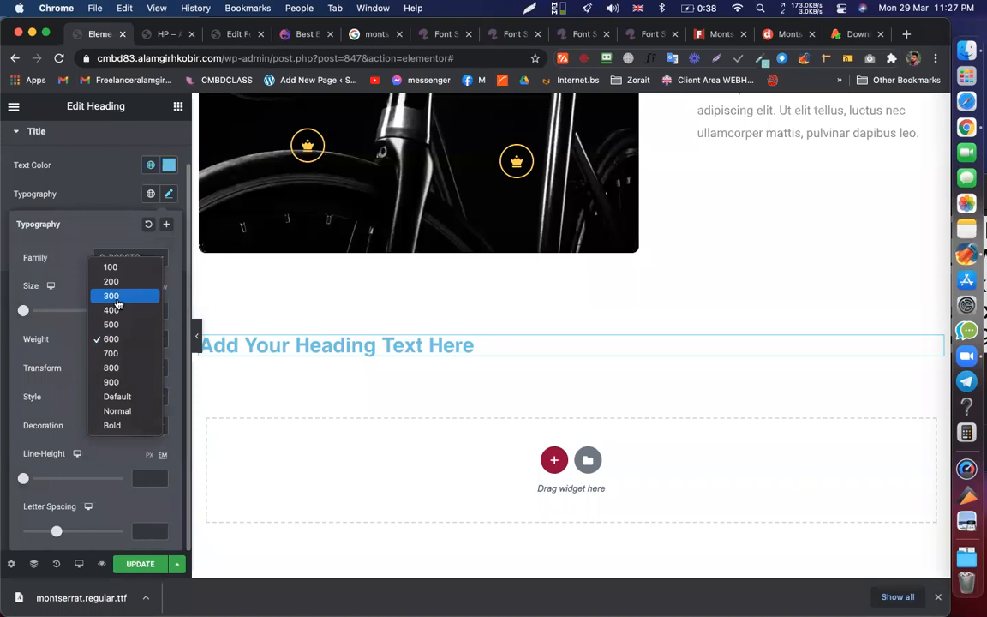
pyautogui.click(118, 300)
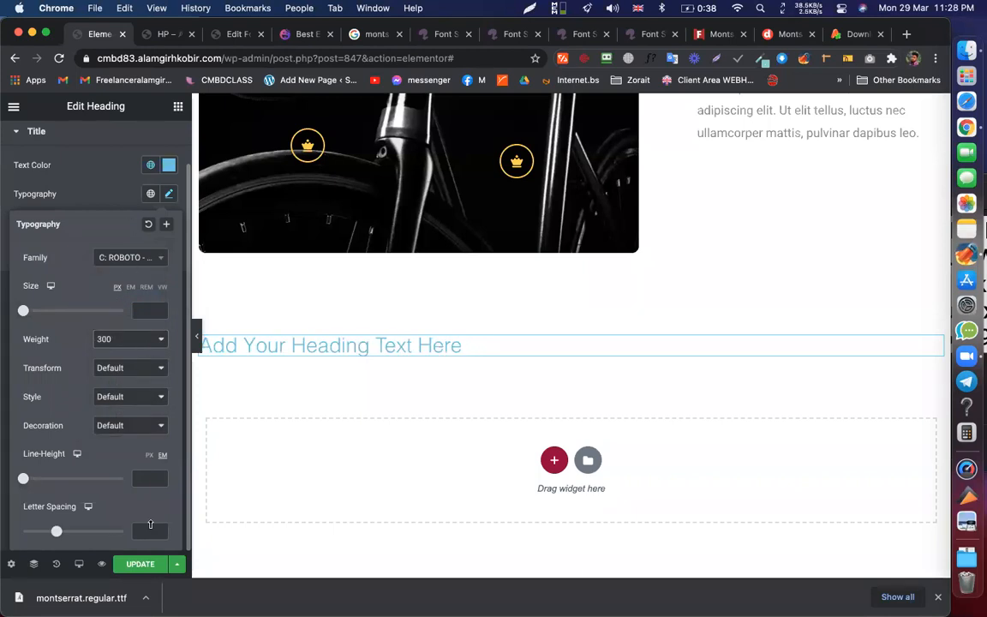
pyautogui.click(146, 565)
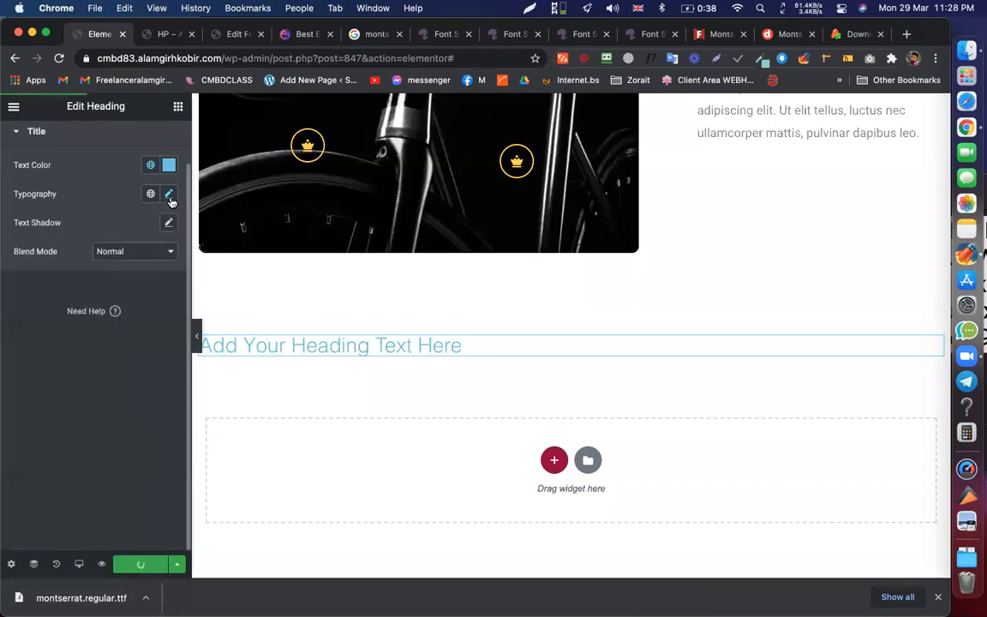
# - Try the Google Roboto family on the heading, then switch back to C: ROBOTO
pyautogui.click(170, 195)
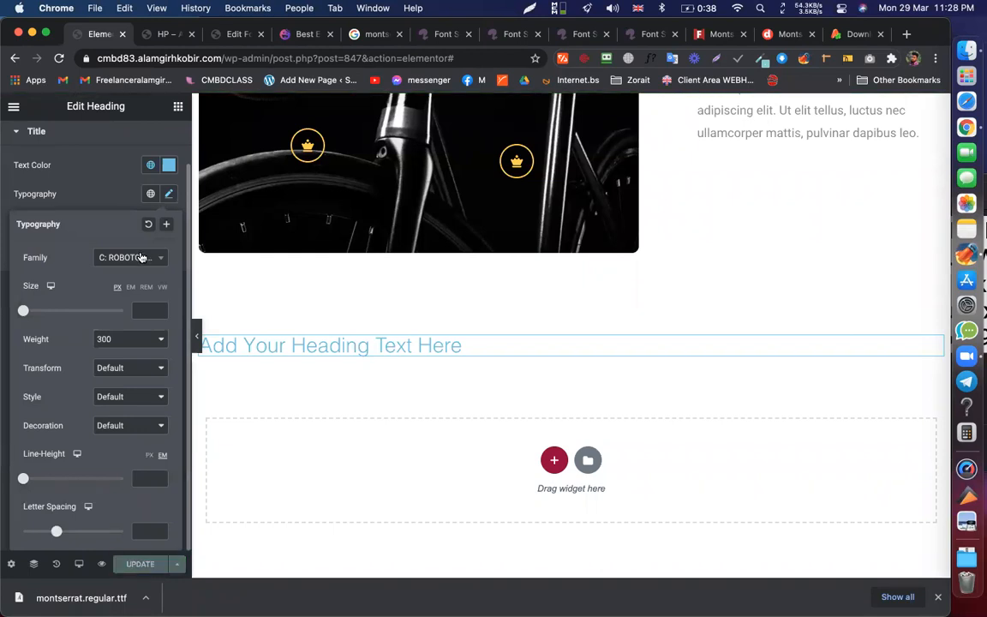
pyautogui.click(137, 259)
pyautogui.write('robo')
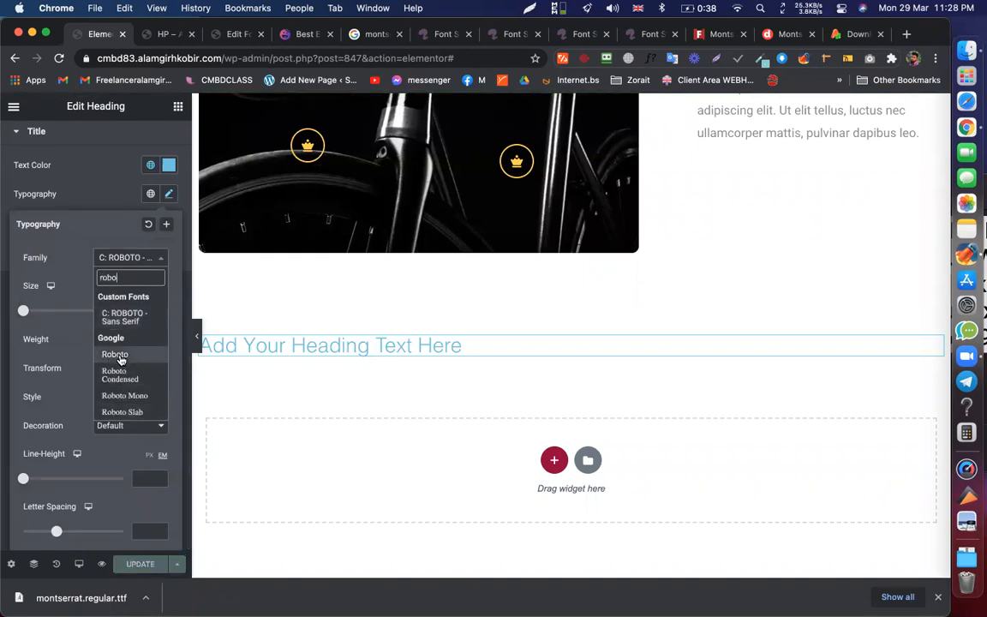
pyautogui.click(120, 358)
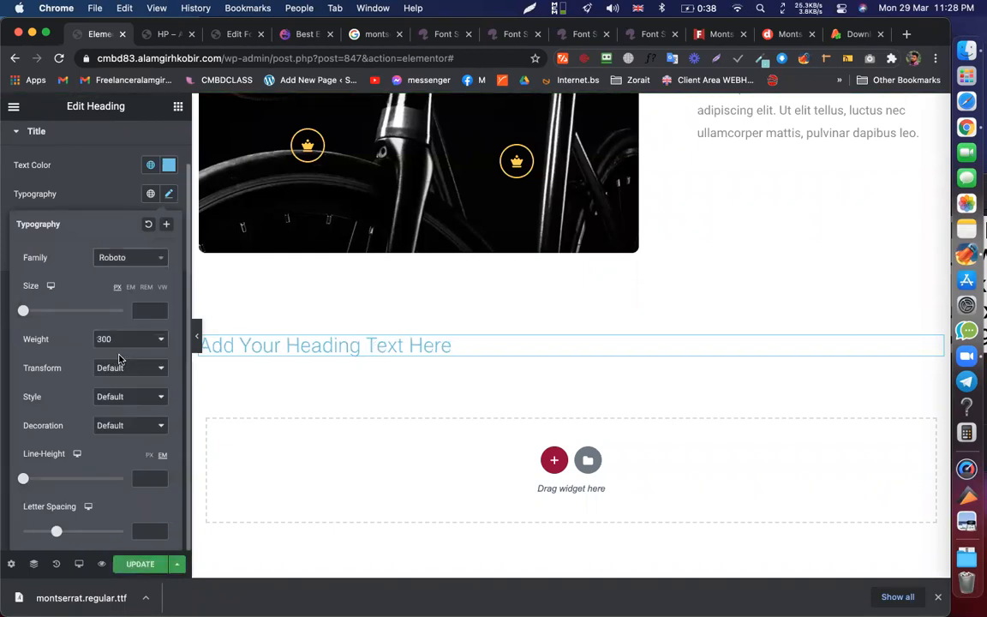
pyautogui.click(143, 255)
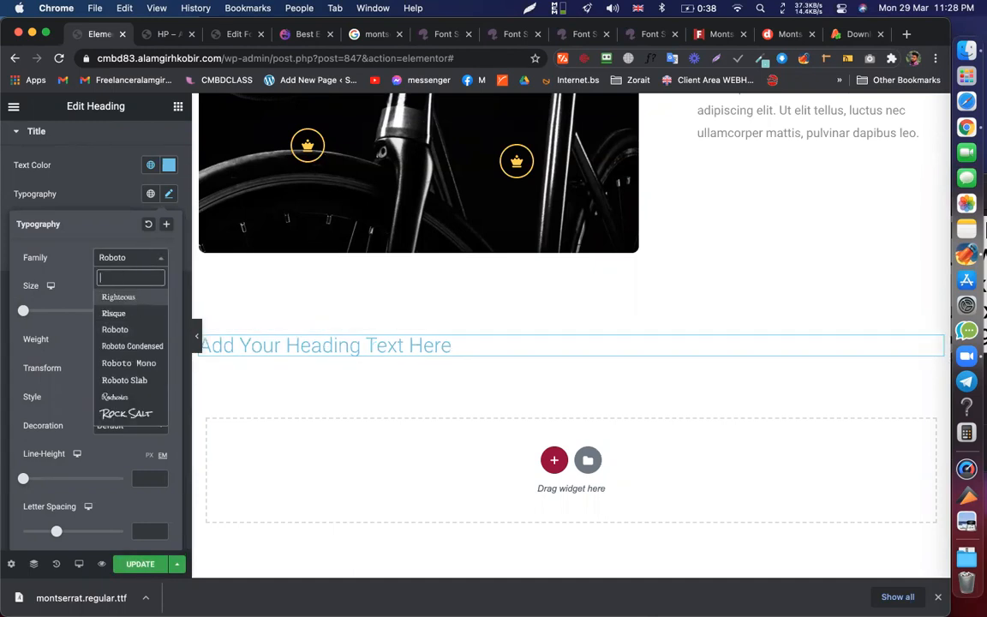
pyautogui.write('c:')
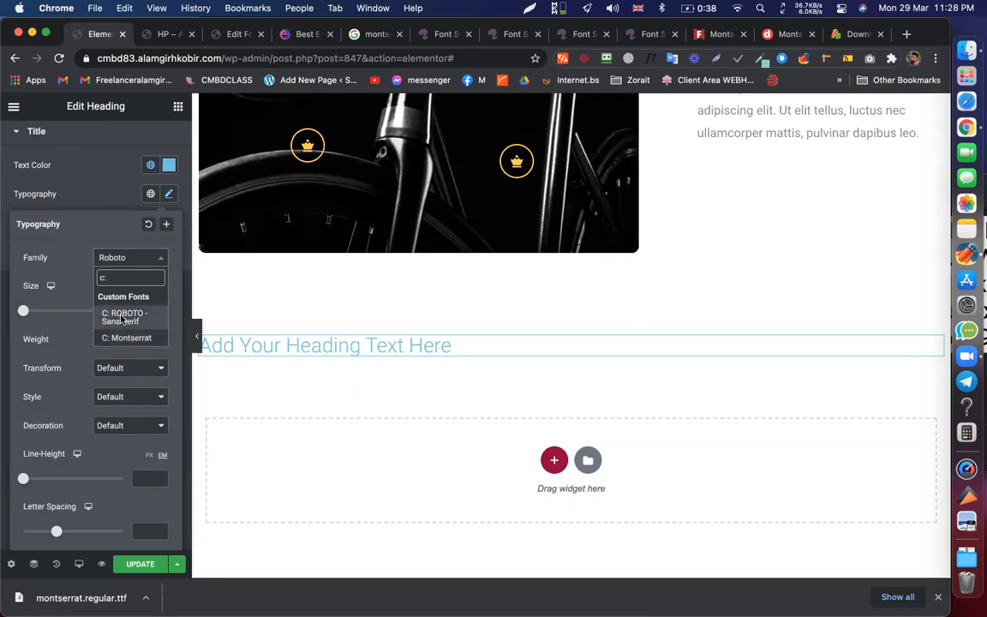
pyautogui.click(122, 318)
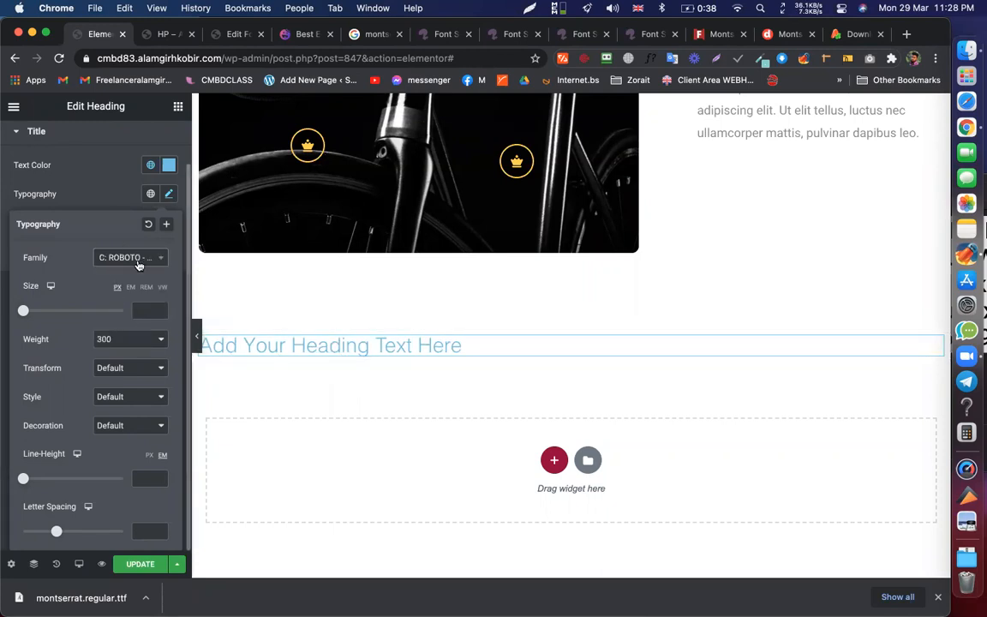
# - Save the page changes with Update and dismiss the downloads bar
pyautogui.click(108, 203)
pyautogui.click(133, 565)
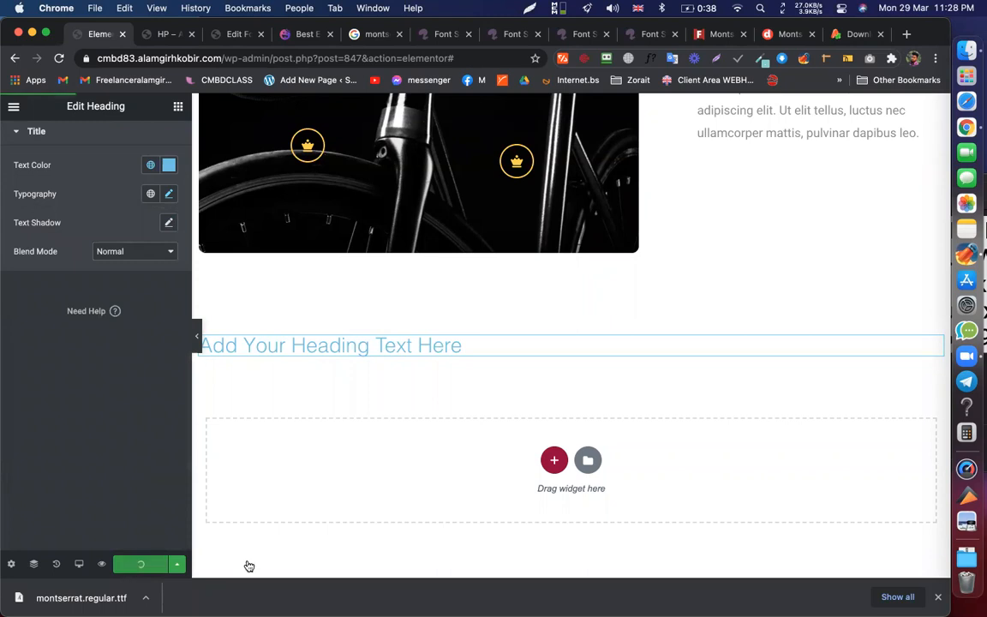
pyautogui.click(939, 598)
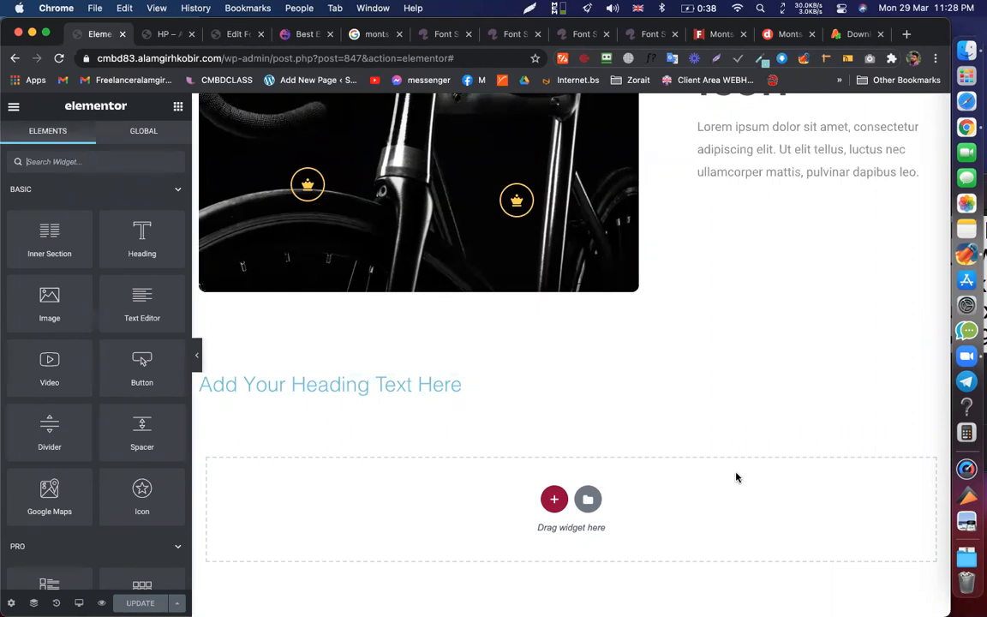
# - Check a live page element's font with WhatFont, glance at Font Squirrel, then return to the Montserrat results
pyautogui.click(153, 35)
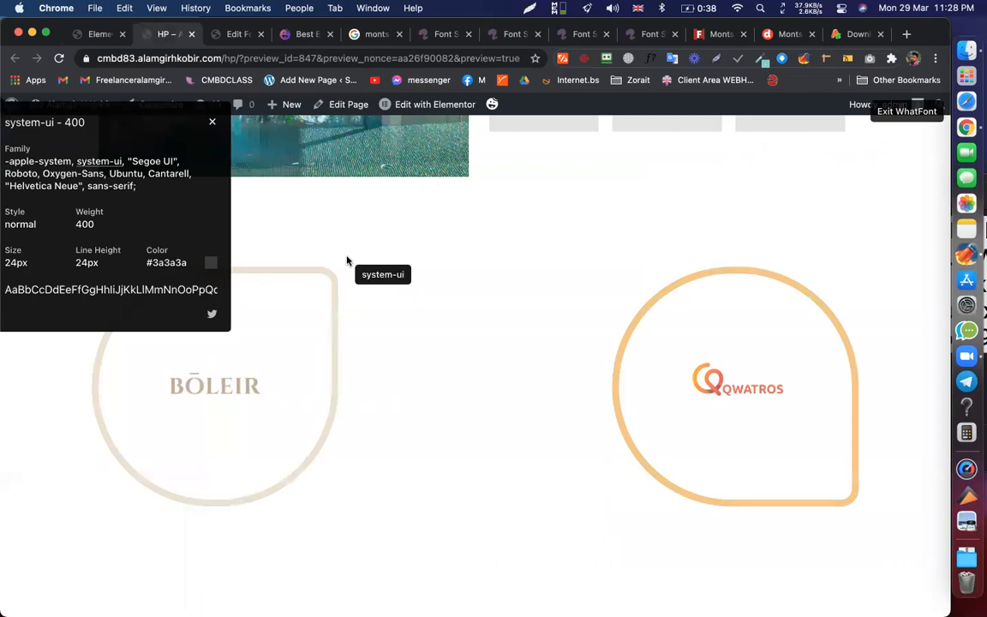
pyautogui.click(346, 261)
pyautogui.click(449, 34)
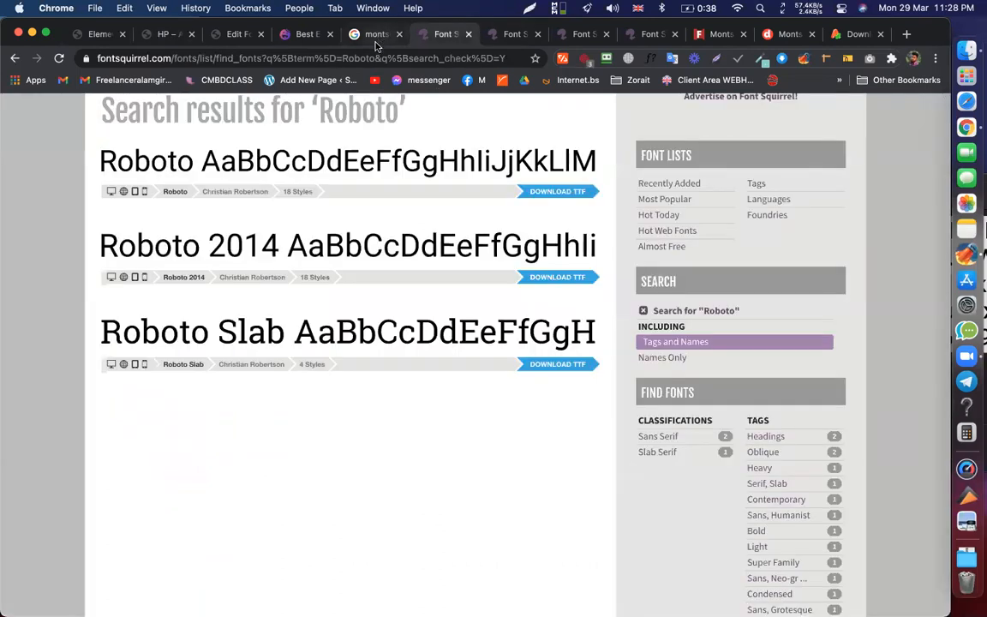
pyautogui.click(376, 36)
pyautogui.click(367, 57)
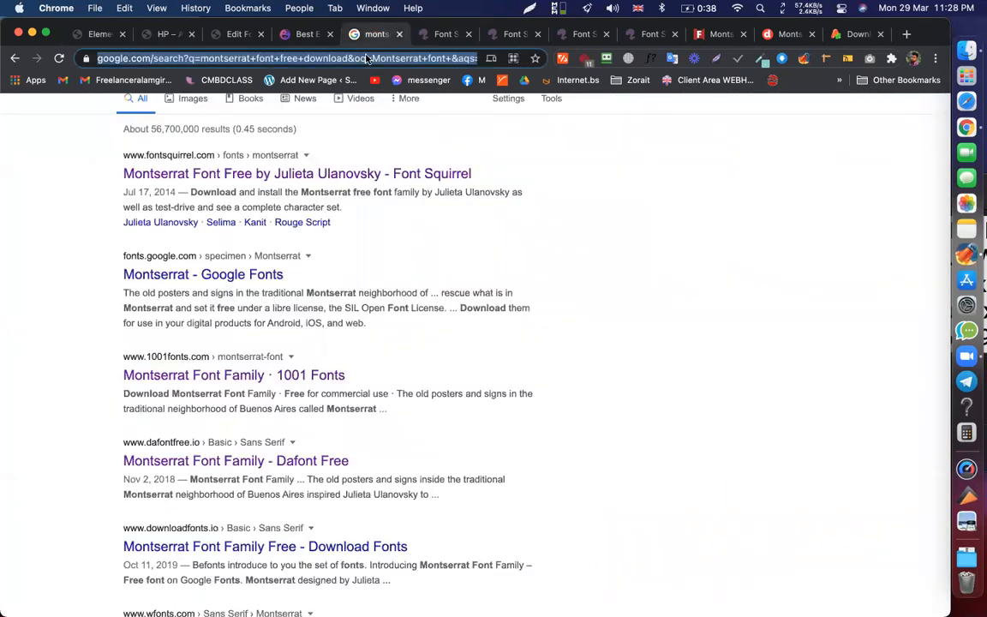
# - Search Google for 'icon download for elementor', accepting the spelling correction
pyautogui.write('icon downlo')
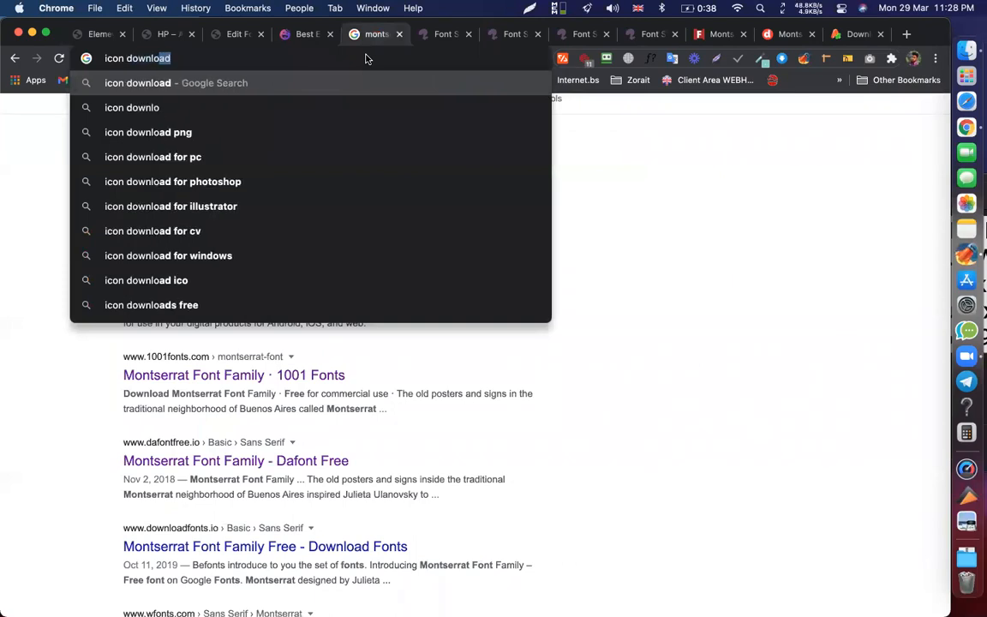
pyautogui.write('ad foe elementor')
pyautogui.press('Return')
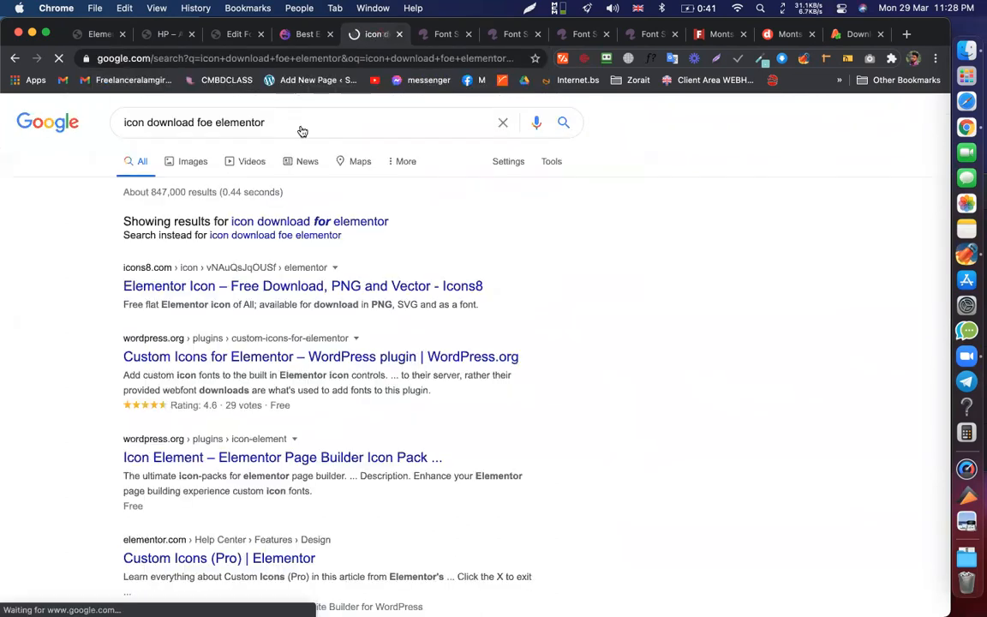
pyautogui.click(303, 225)
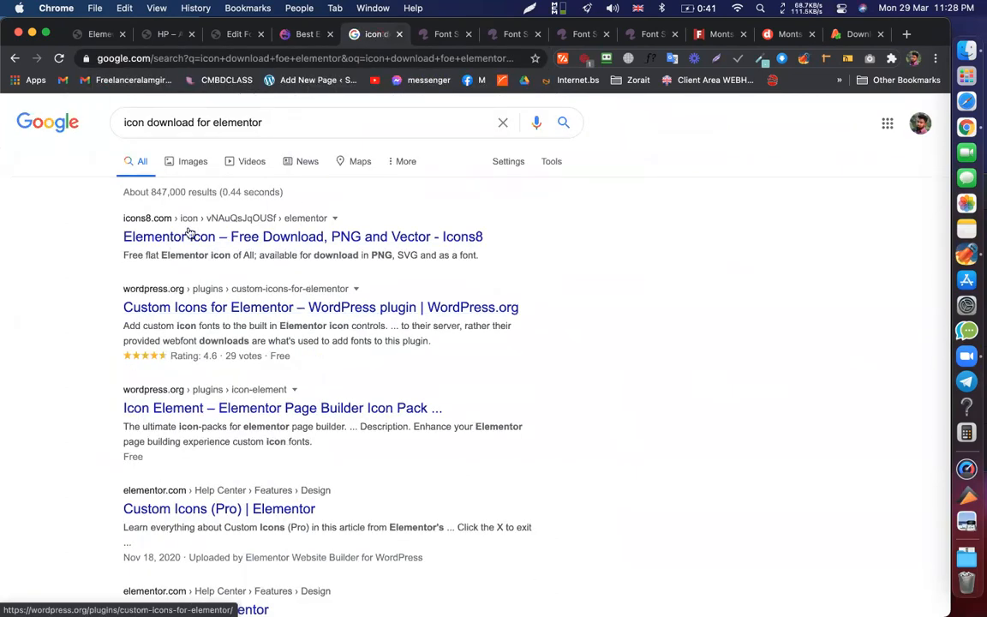
# - Open the Custom Icons (Pro) Elementor help article from the results in a new tab
pyautogui.scroll(-1, 212, 235)
pyautogui.scroll(-1, 212, 235)
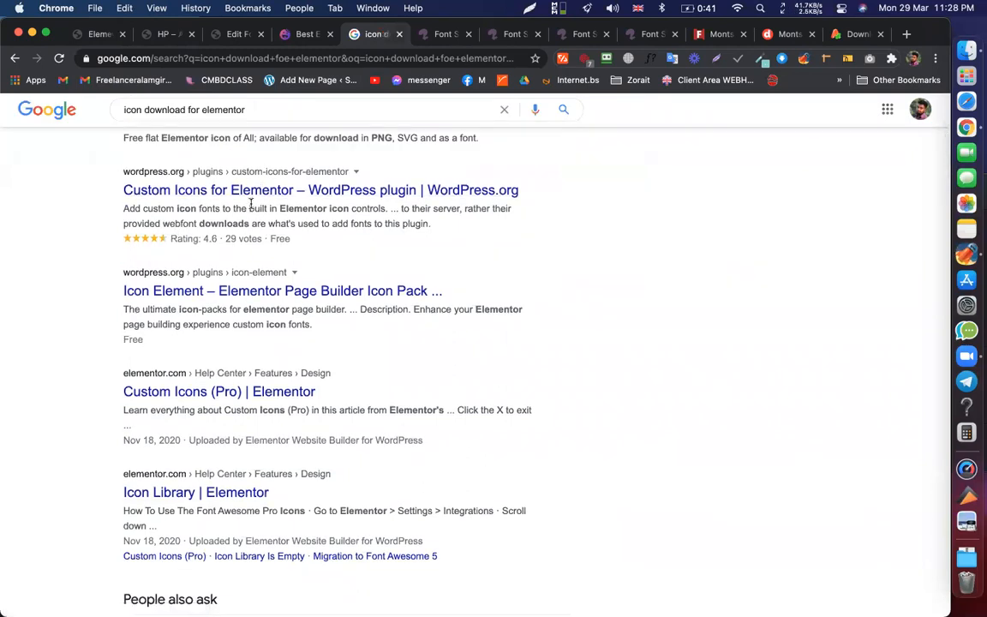
pyautogui.scroll(-1, 247, 281)
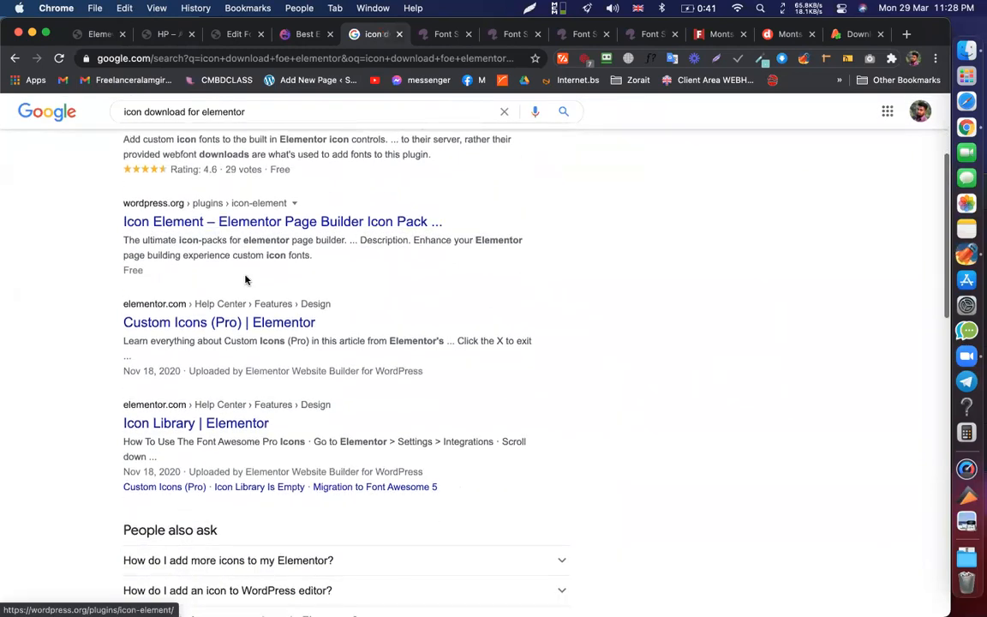
pyautogui.scroll(-1, 158, 318)
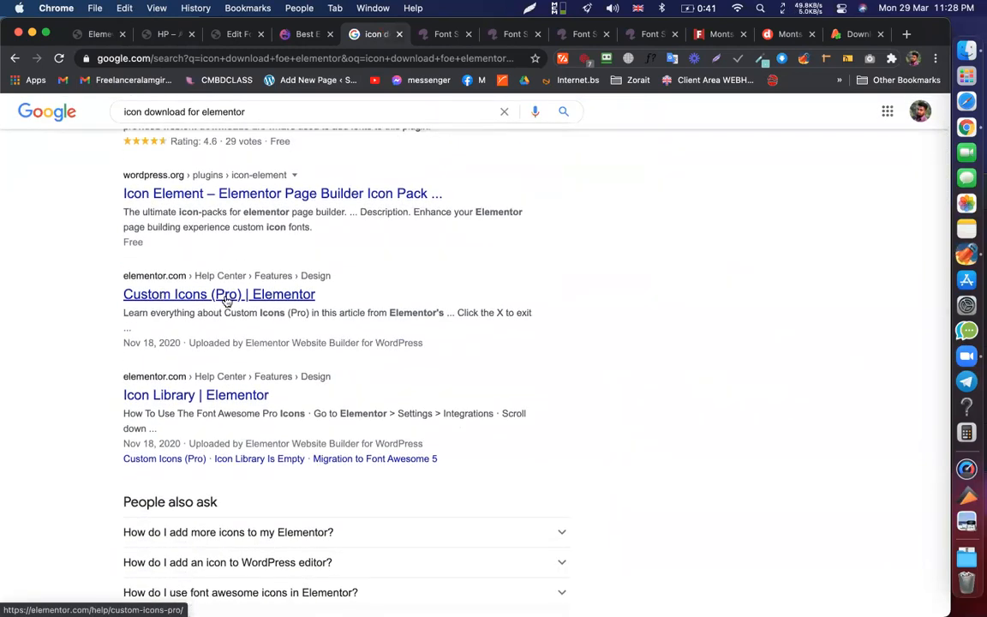
pyautogui.keyDown('super'); pyautogui.click(242, 297); pyautogui.keyUp('super')
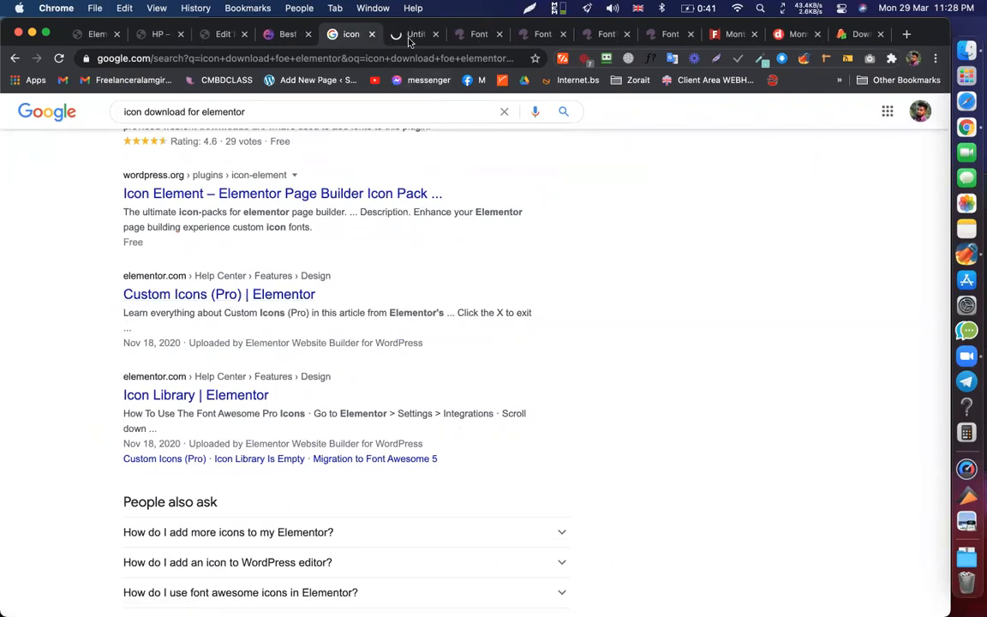
# - Skim the Custom Icons (Pro) help article, then close its tab
pyautogui.click(408, 39)
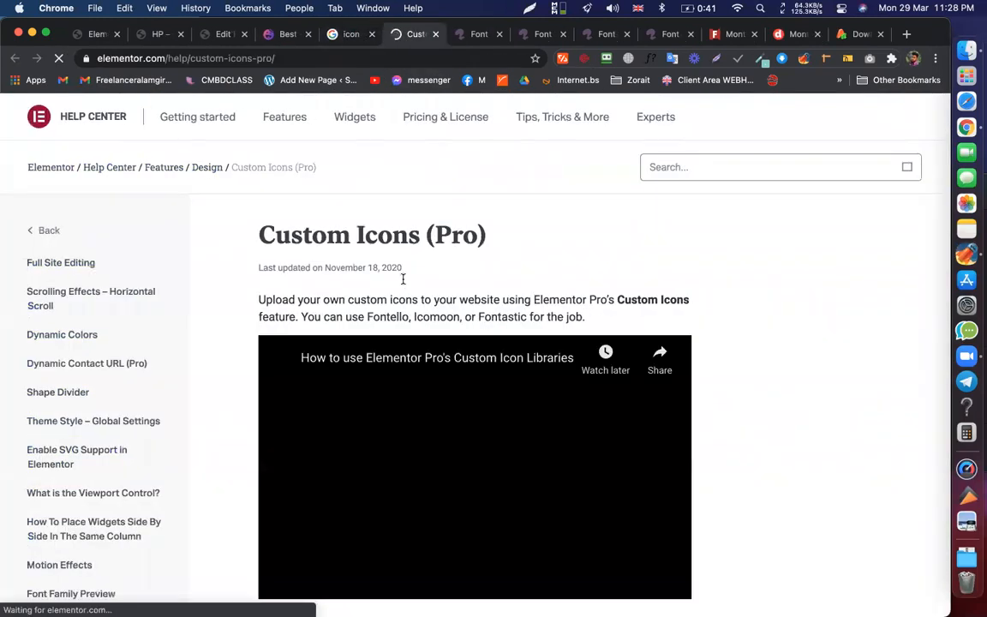
pyautogui.scroll(-10, 407, 291)
pyautogui.scroll(-10, 409, 326)
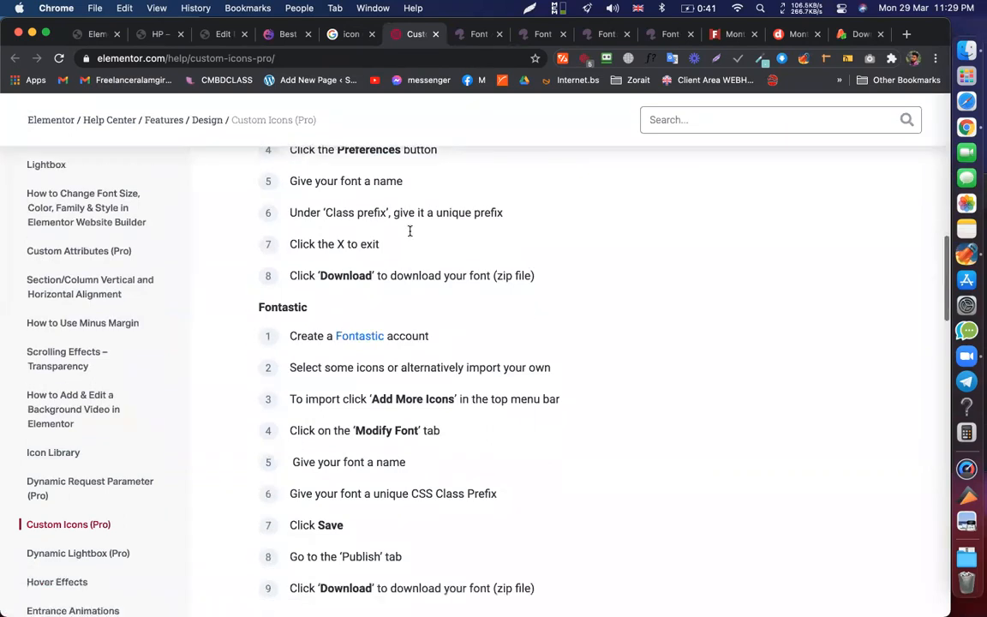
pyautogui.scroll(5, 409, 310)
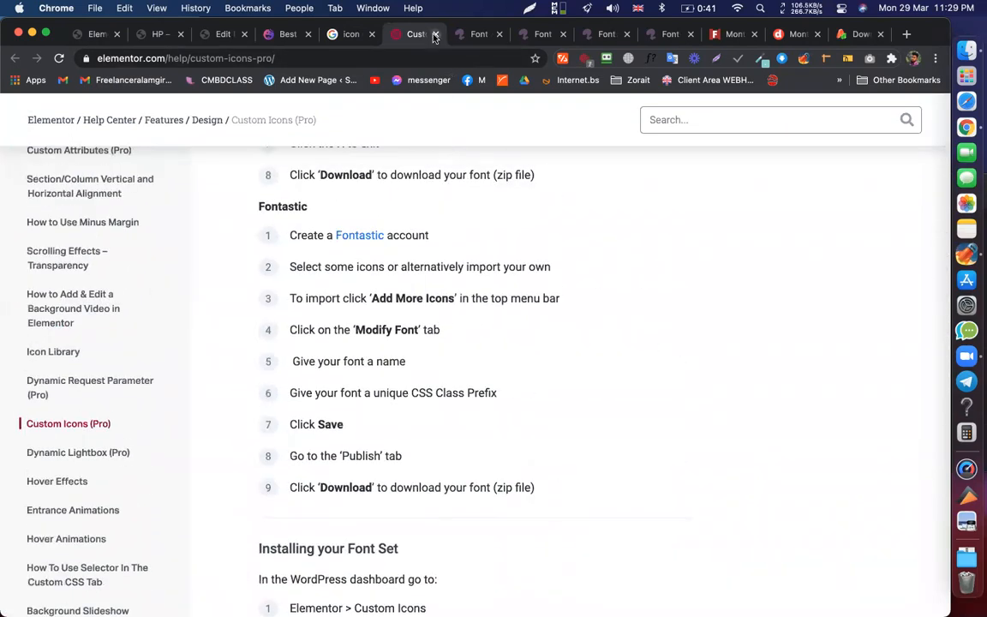
pyautogui.press('super+w')
# - Browse the Google results down to the GitHub, Font Awesome and Iconfinder icon sources
pyautogui.scroll(-4, 352, 114)
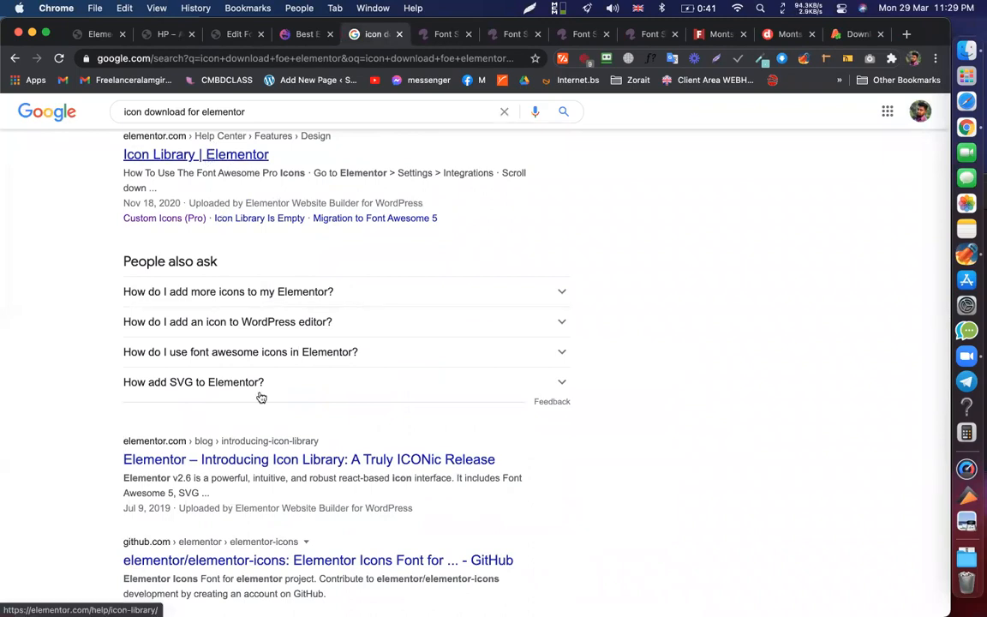
pyautogui.scroll(-3, 243, 402)
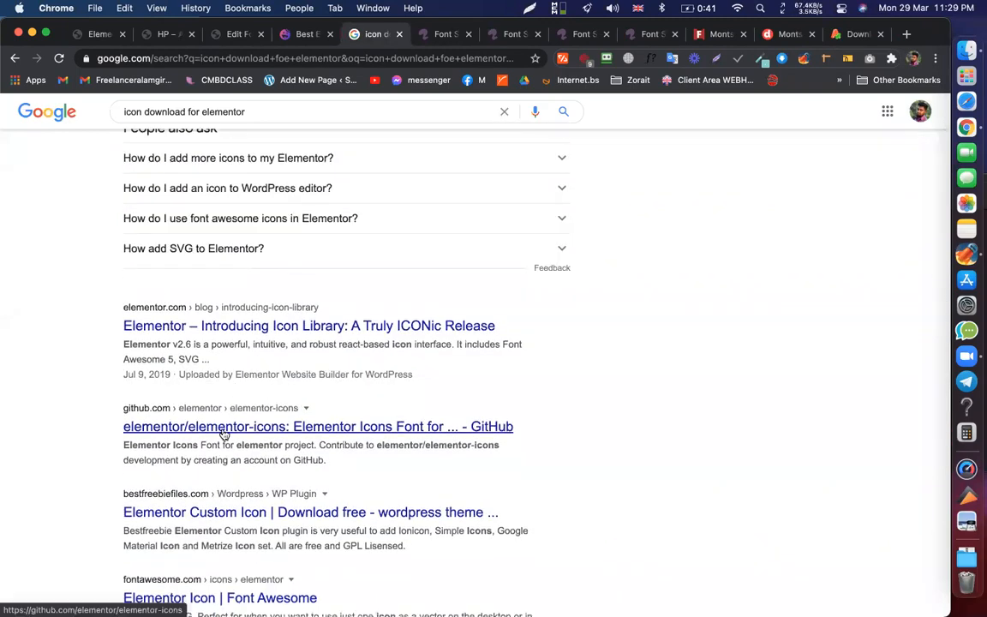
pyautogui.scroll(-1, 221, 430)
pyautogui.scroll(12, 220, 433)
pyautogui.scroll(-12, 220, 433)
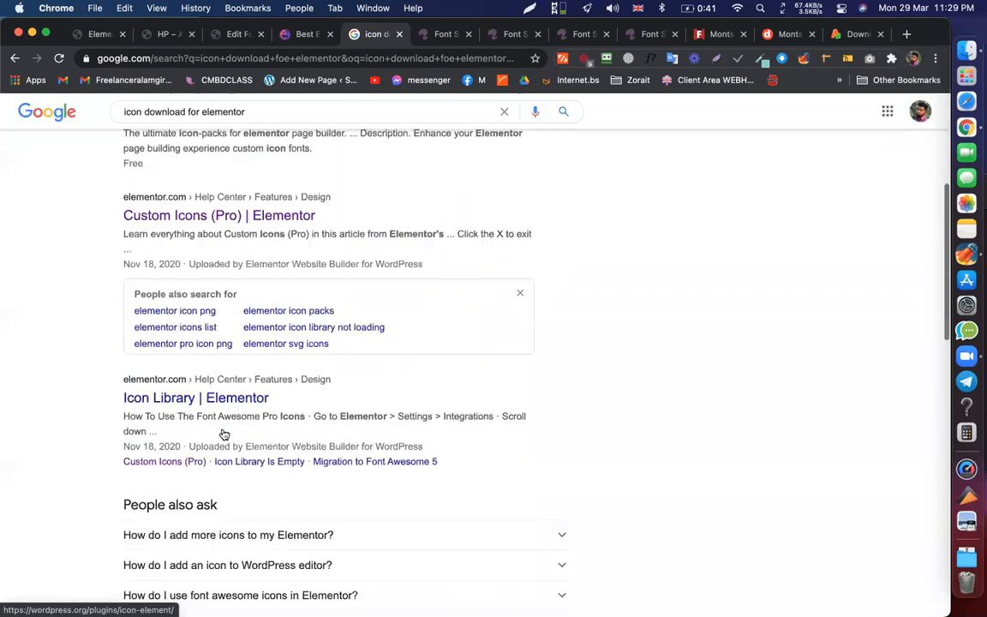
pyautogui.scroll(-1, 166, 330)
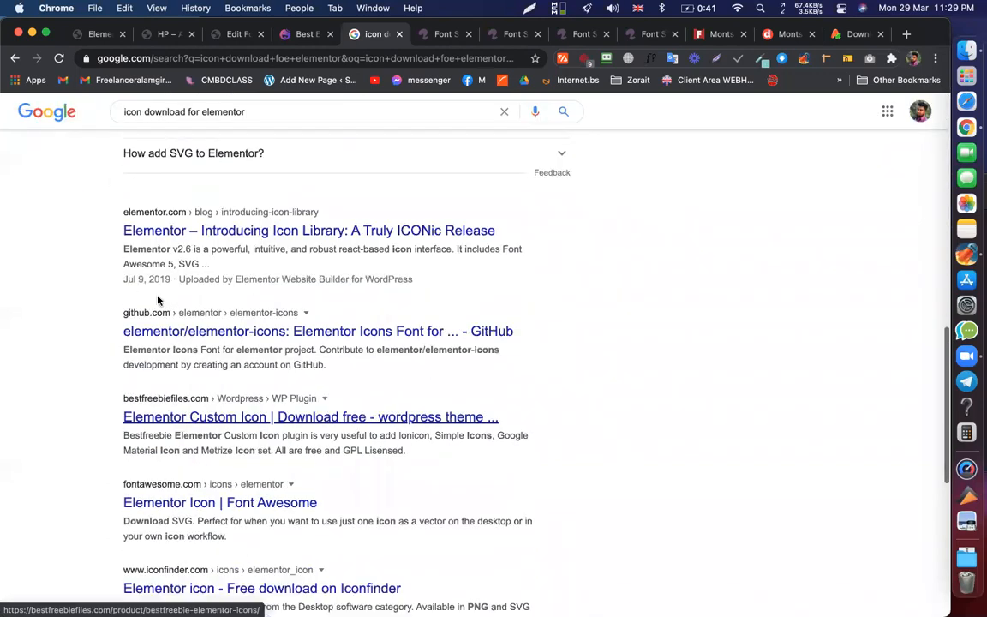
pyautogui.scroll(-1, 159, 282)
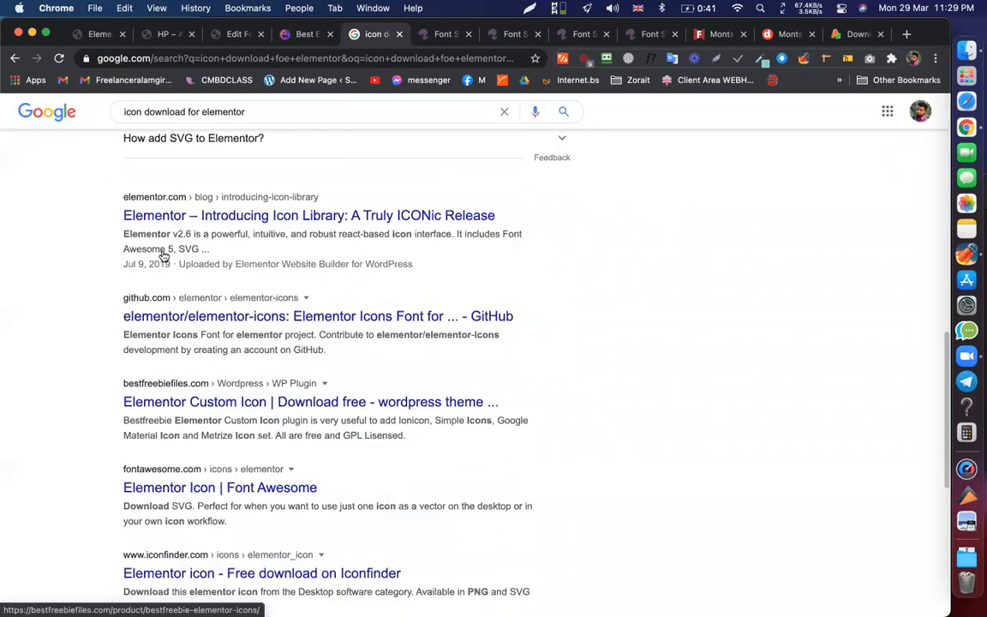